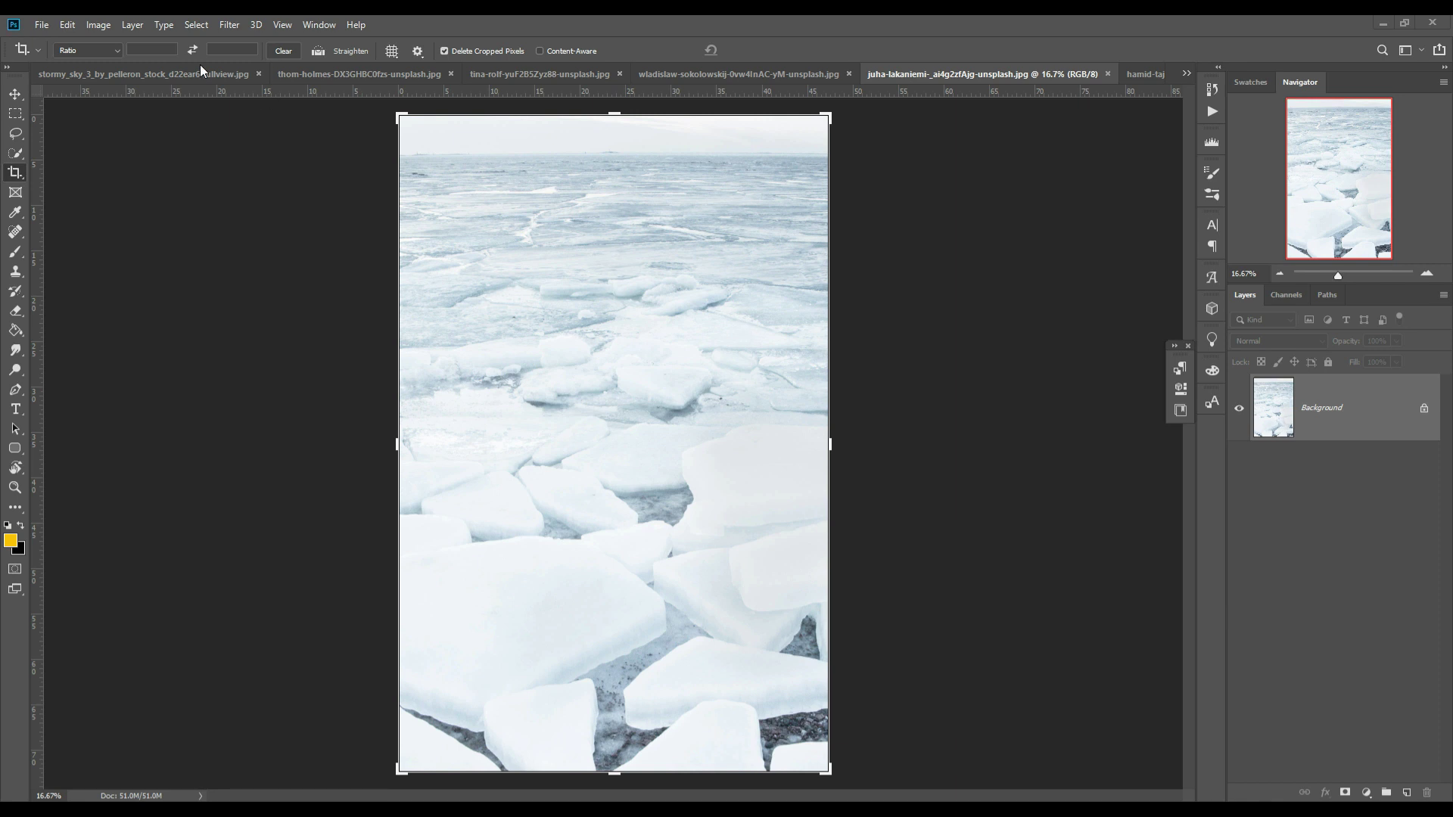
Step: Open the New Document dialog from the File menu while the cracked-ice photo is showing
left_click(42, 24)
left_click(47, 41)
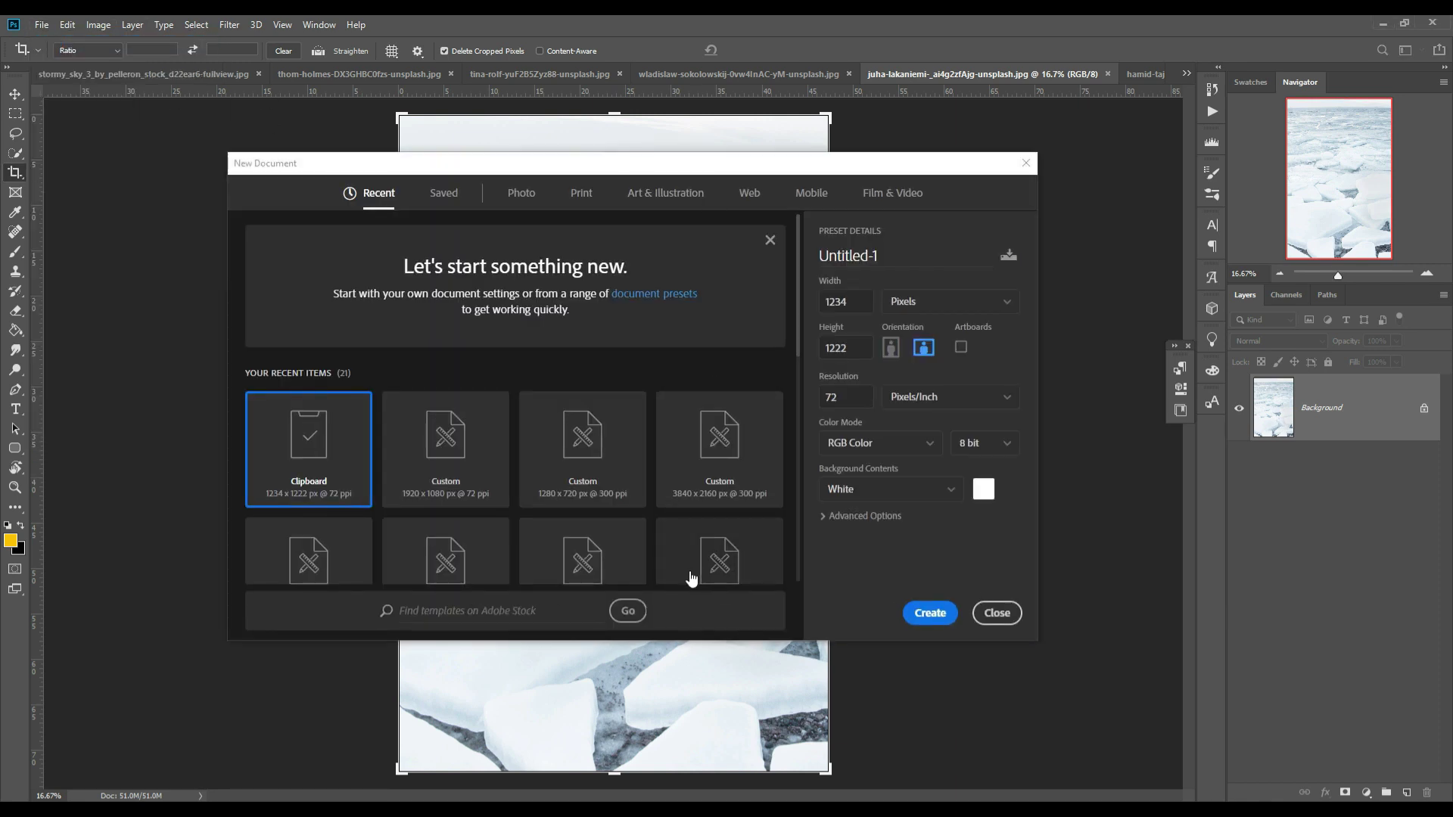
Step: Create a 3840×2160, 300 ppi blank document and pick the Rectangular Marquee tool
left_click(722, 447)
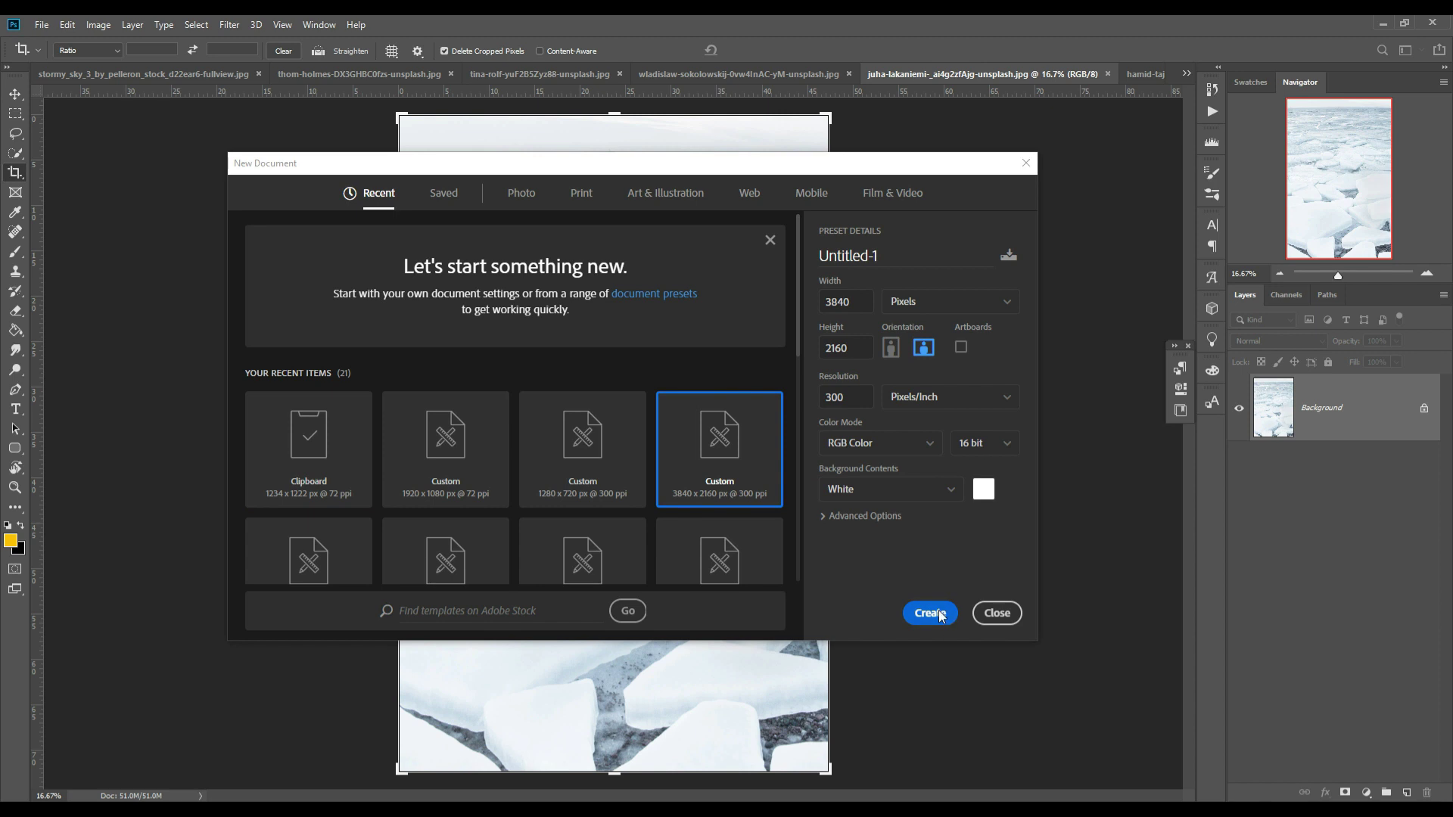
left_click(930, 613)
left_click(912, 74)
left_click(15, 114)
Step: Select the frozen-sea strip in the ice photo, move it into Untitled-1, and close the photo
left_click(708, 73)
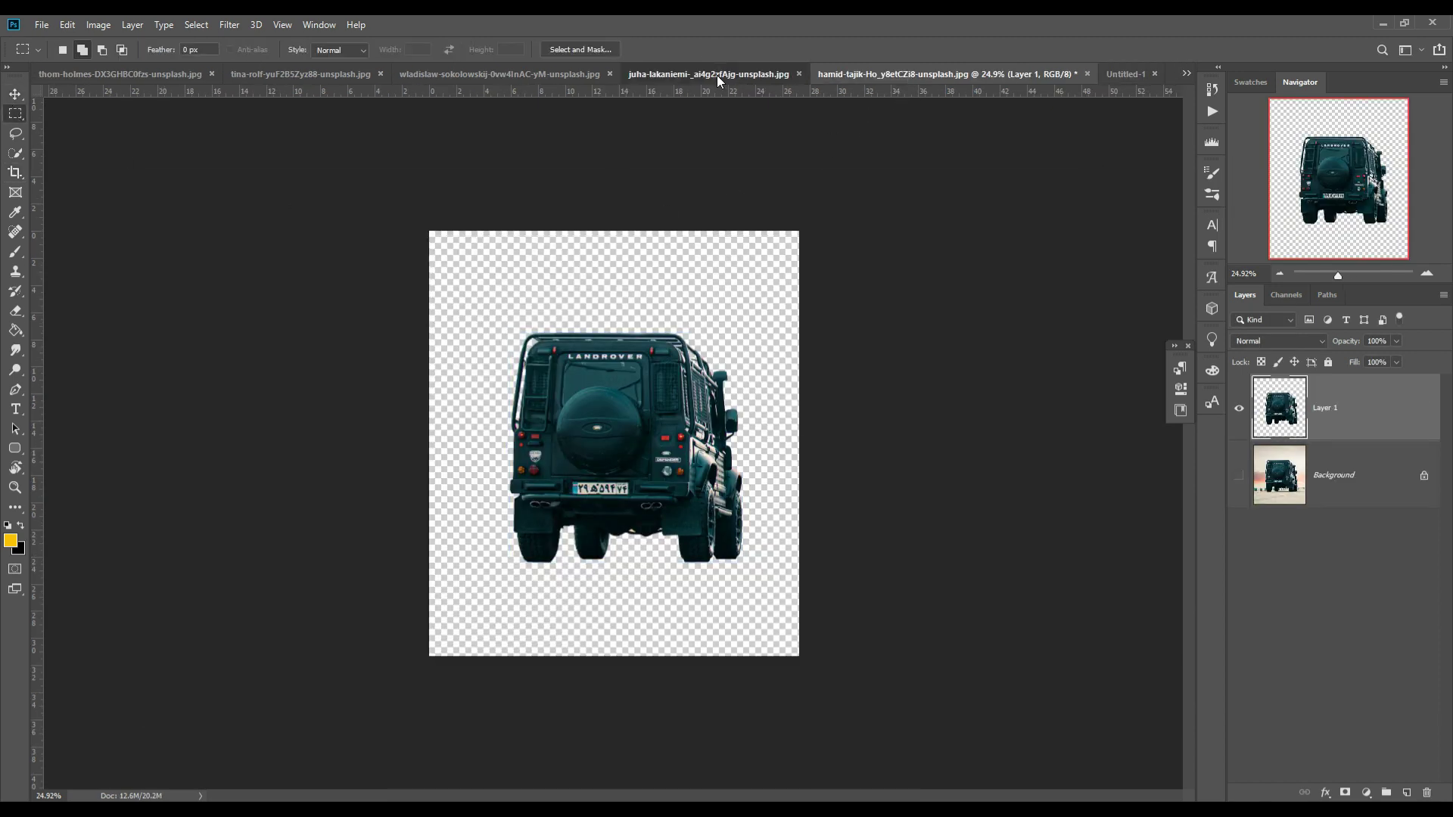
left_click_drag(402, 155, 889, 335)
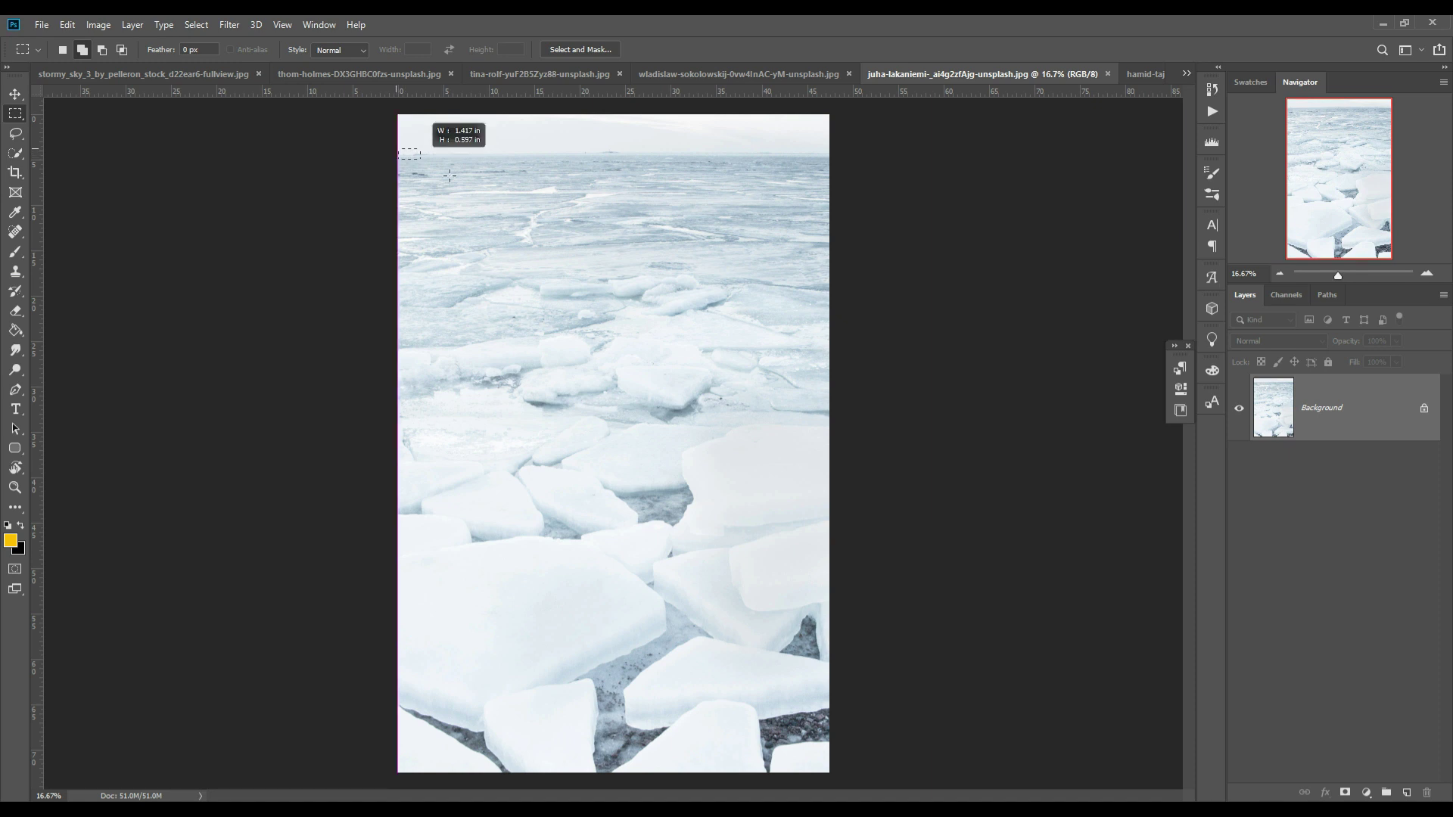
left_click(15, 94)
mouse_move(989, 73)
left_mouse_down()
mouse_move(995, 177)
mouse_move(1080, 333)
mouse_move(604, 402)
mouse_move(657, 588)
left_mouse_up()
left_click(1249, 123)
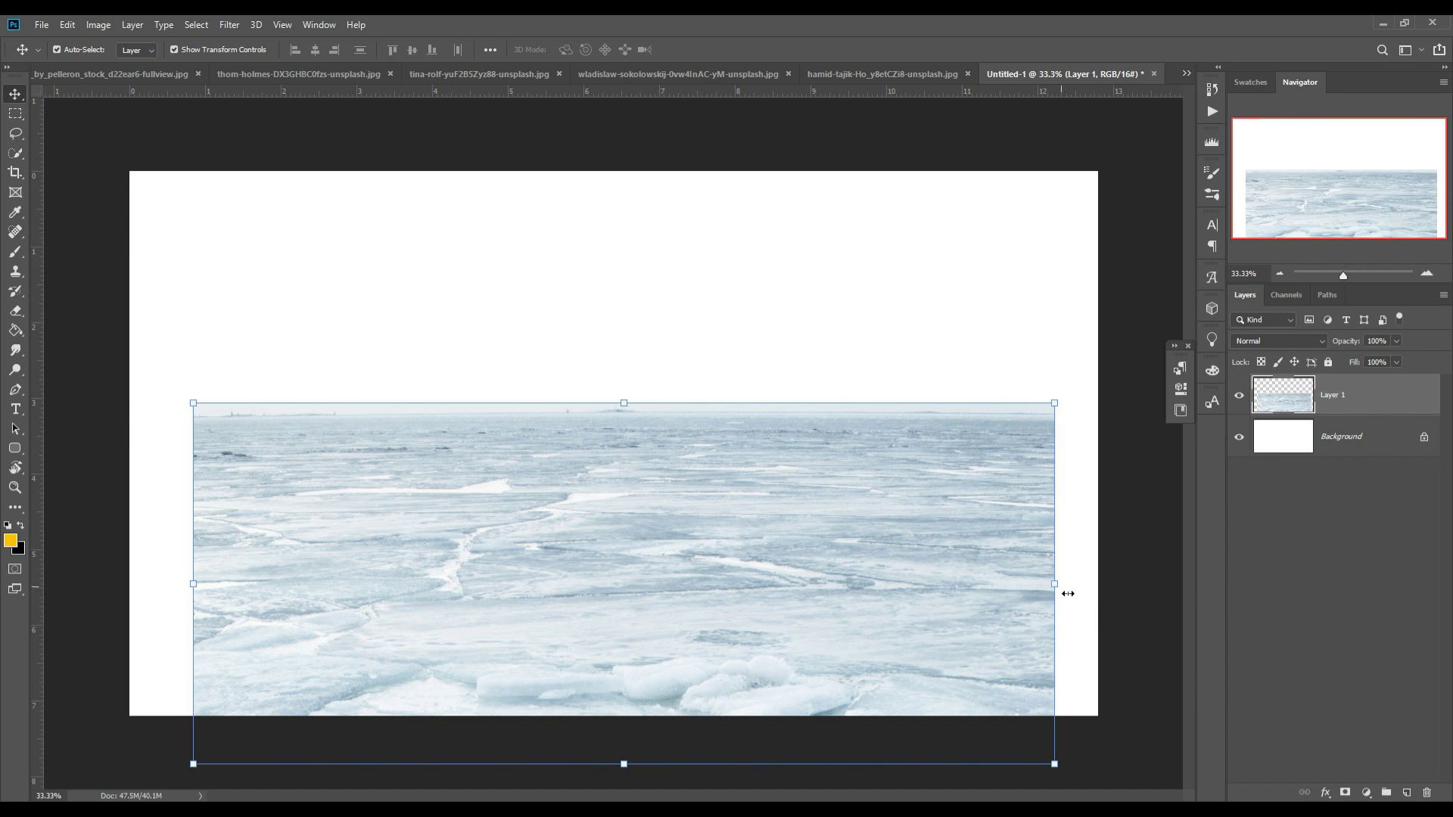
Step: Stretch the ice layer wider to both sides, then zoom out to see the whole canvas
left_click_drag(1068, 593, 1111, 593)
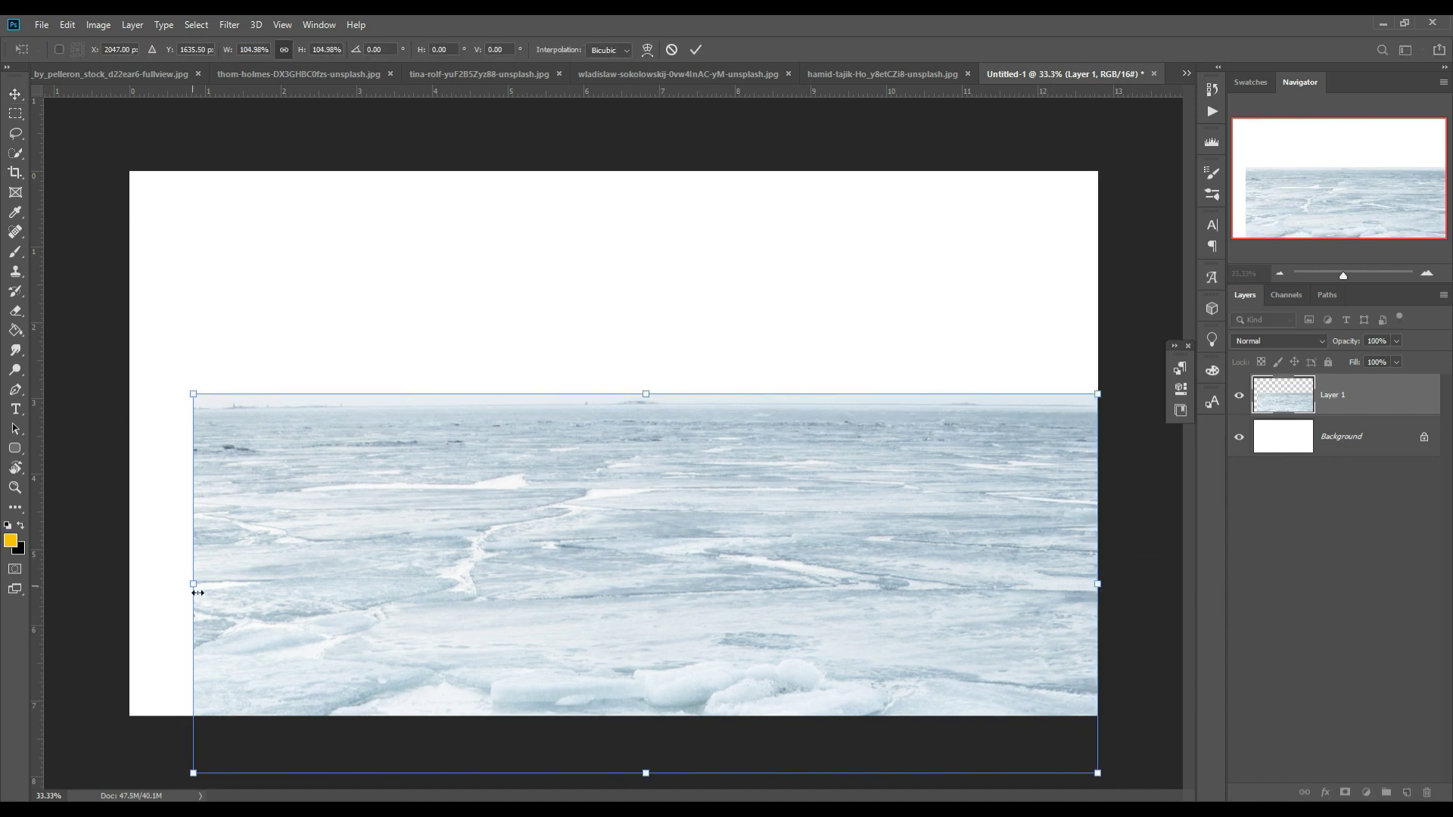
left_click_drag(196, 593, 129, 593)
key("ctrl+minus")
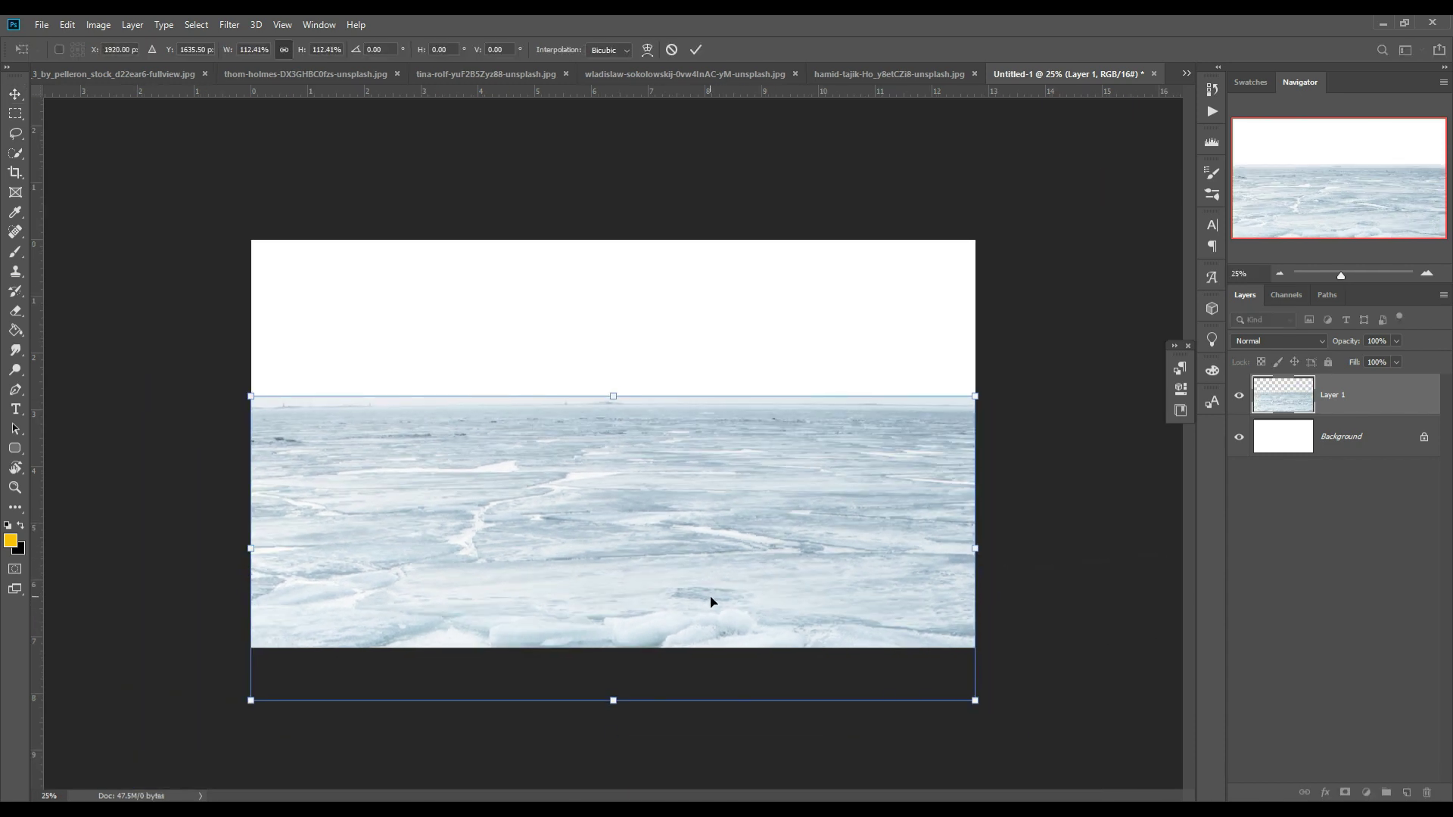
key("ctrl+minus")
key("ctrl+minus")
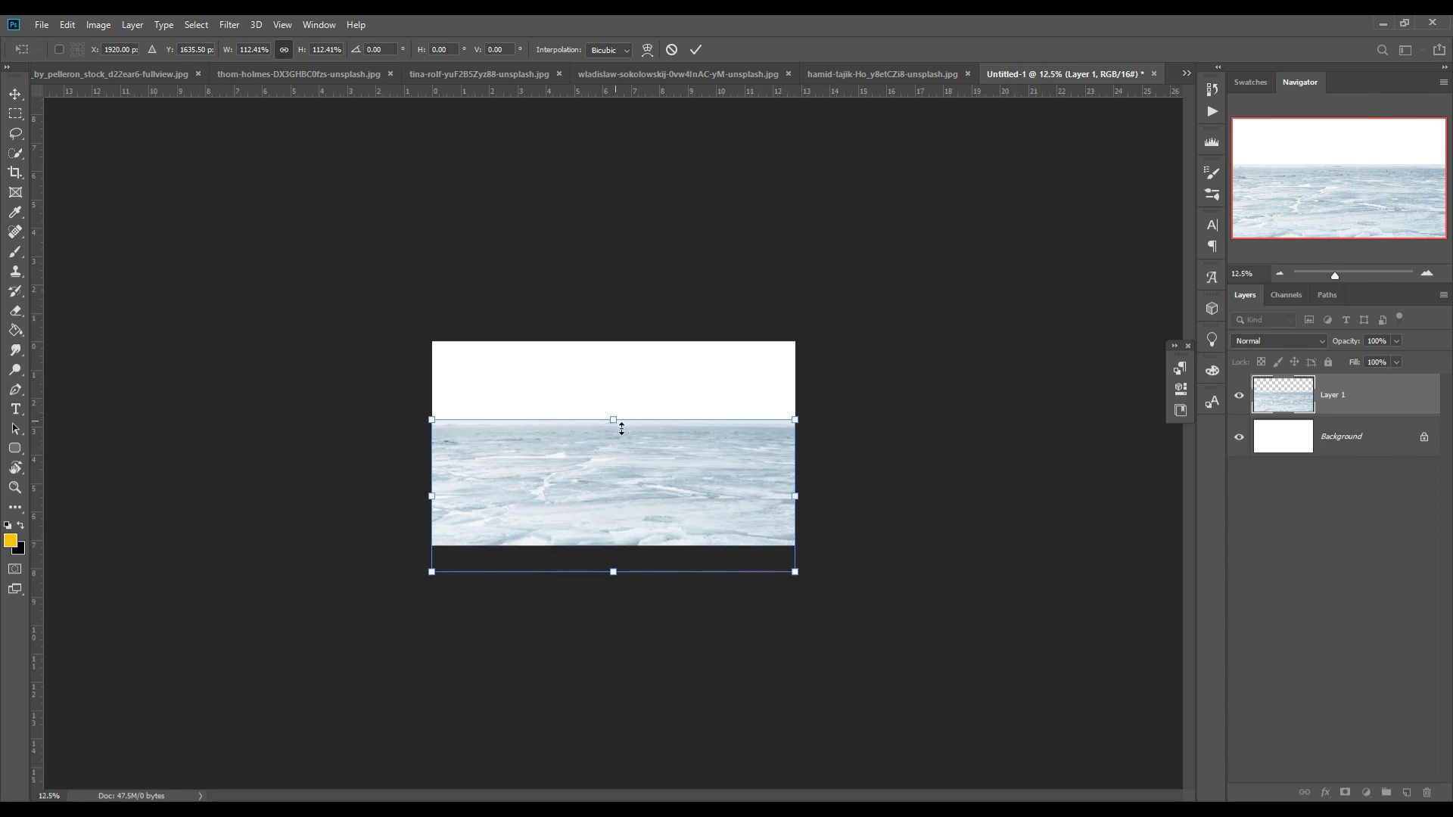
Step: Squash the ice layer into a low band and perspective-widen its bottom corners, then commit
left_click_drag(622, 429, 622, 487)
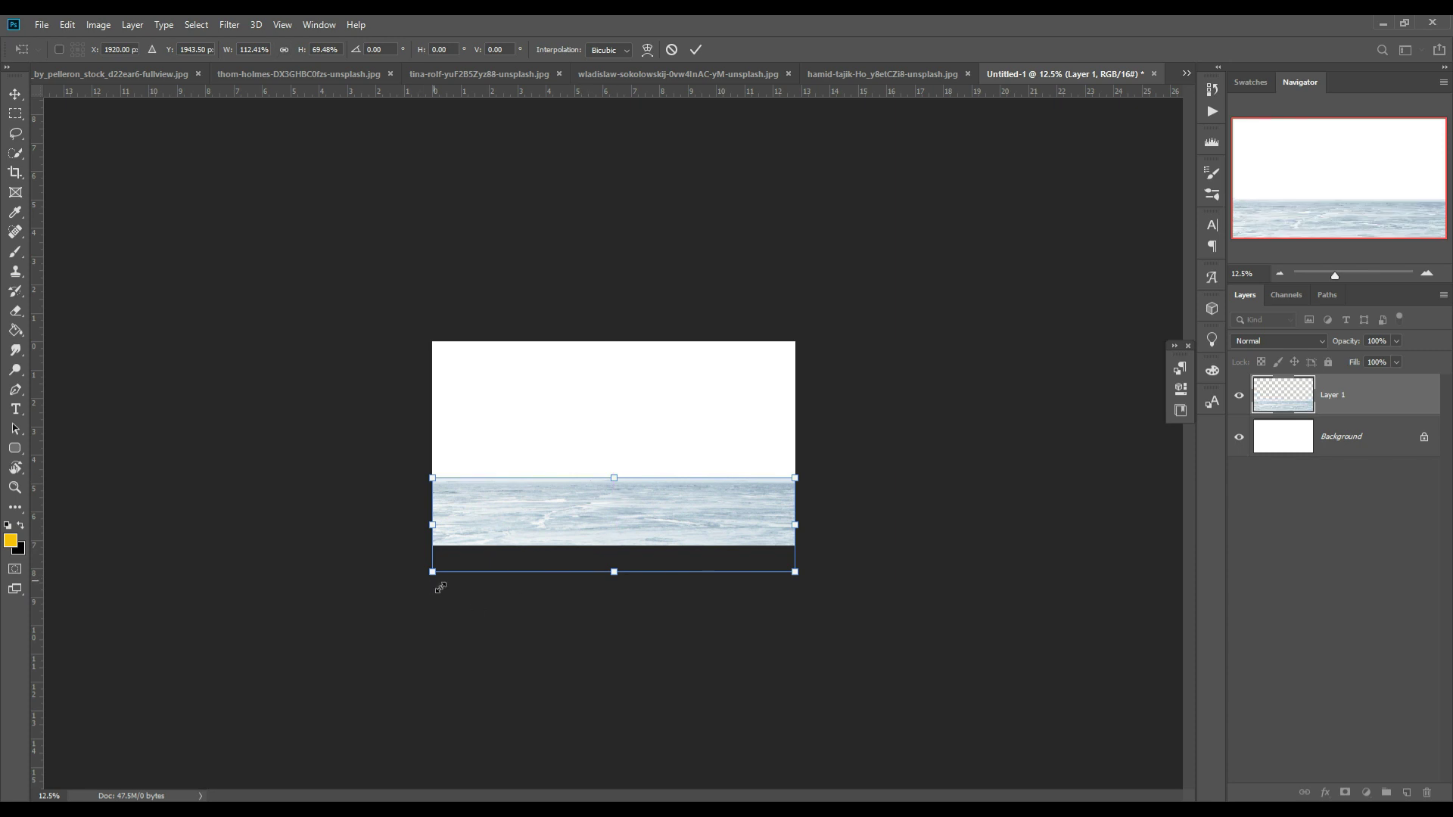
left_click_drag(432, 573, 242, 573)
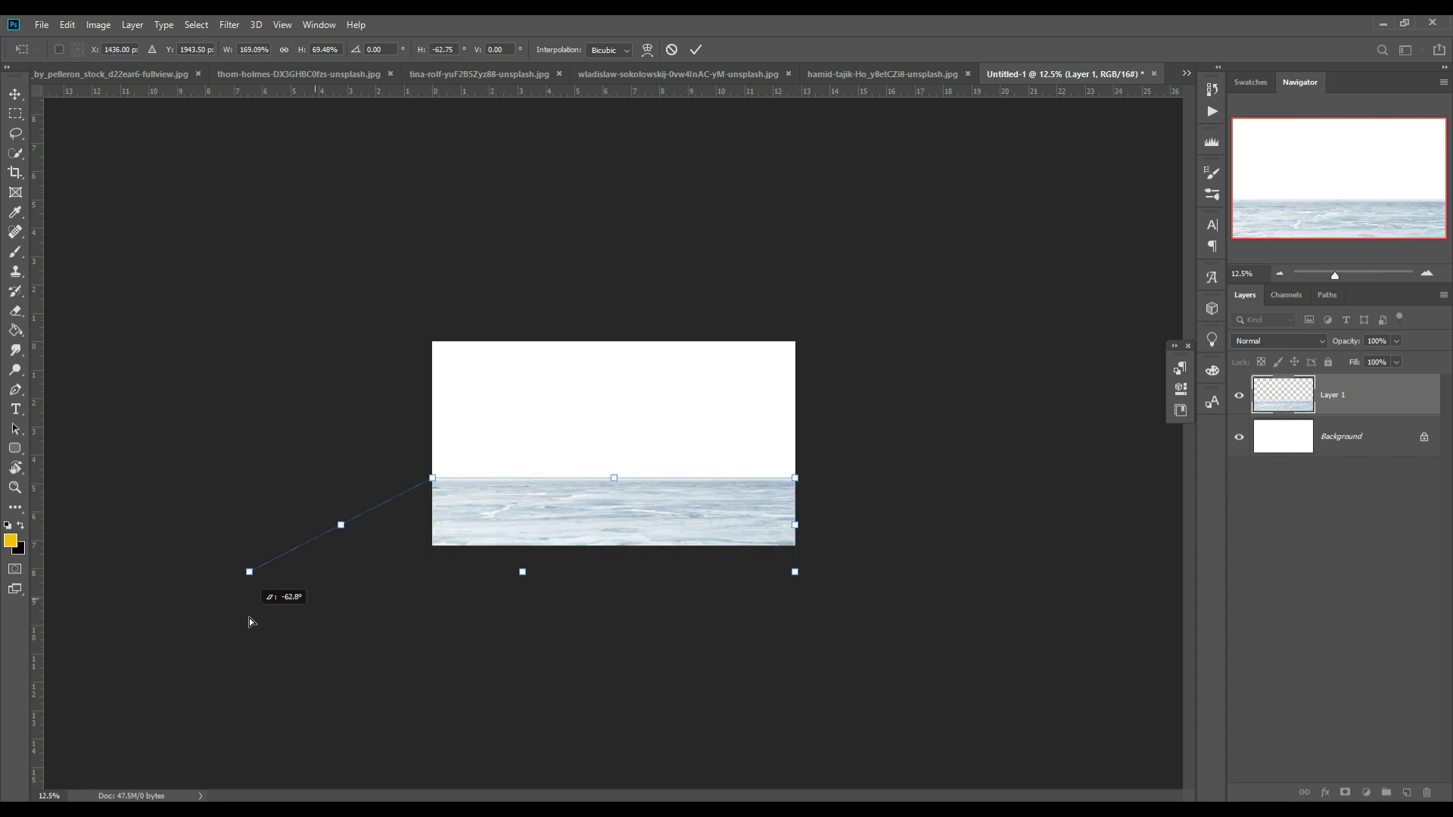
left_click_drag(796, 577, 1080, 573)
left_click_drag(248, 579, 225, 580)
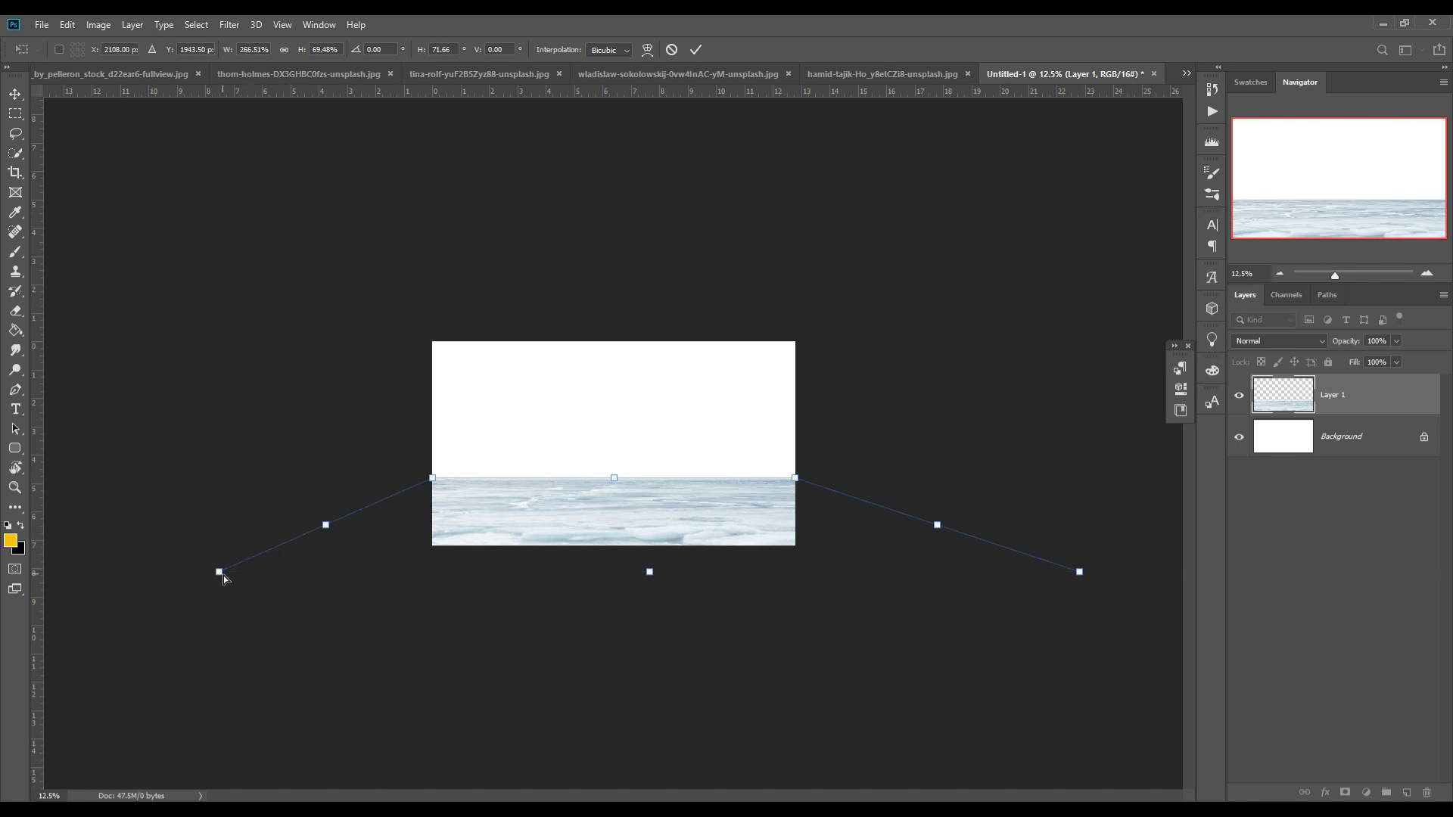
left_click_drag(622, 483, 630, 485)
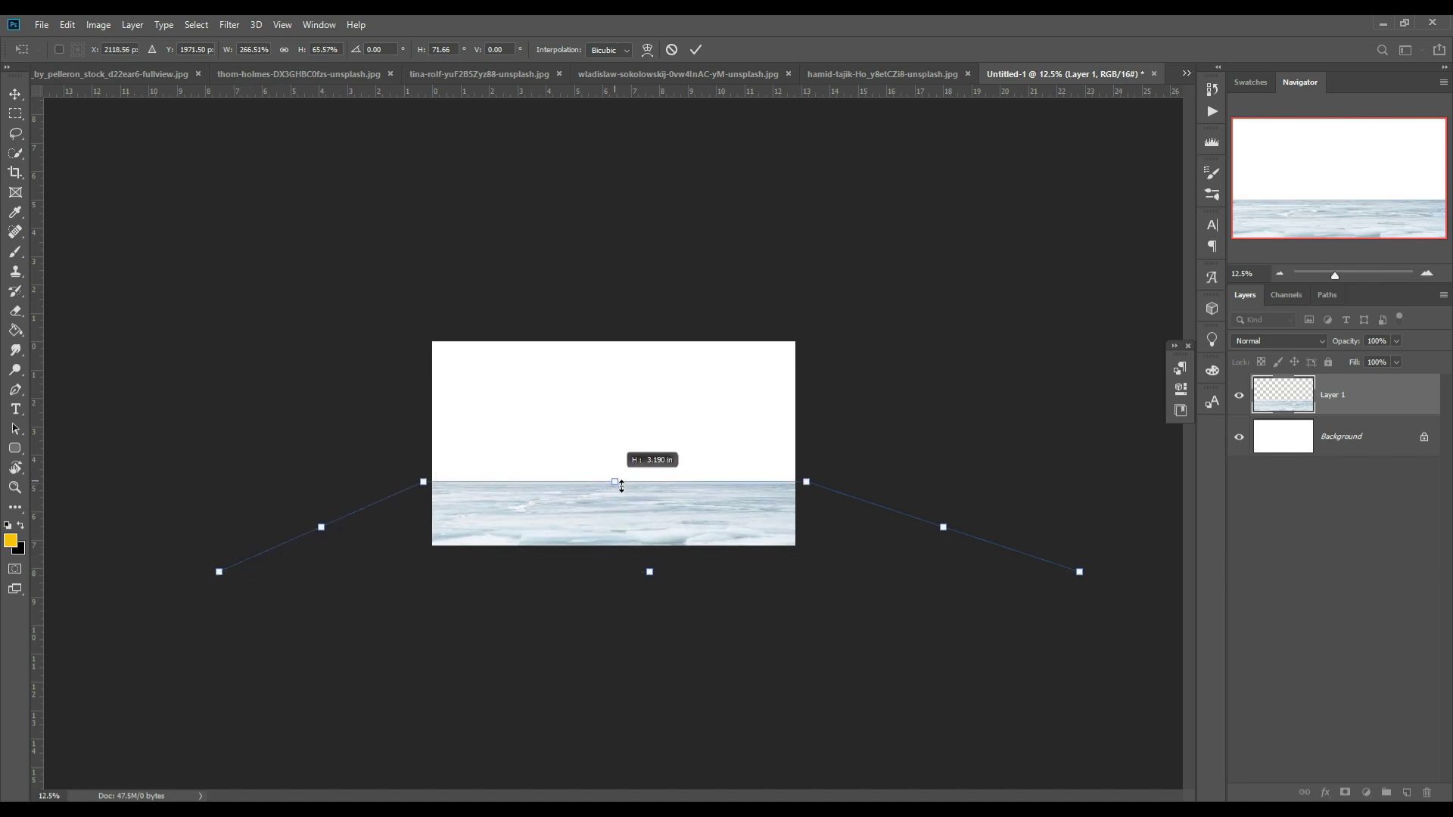
left_click(696, 49)
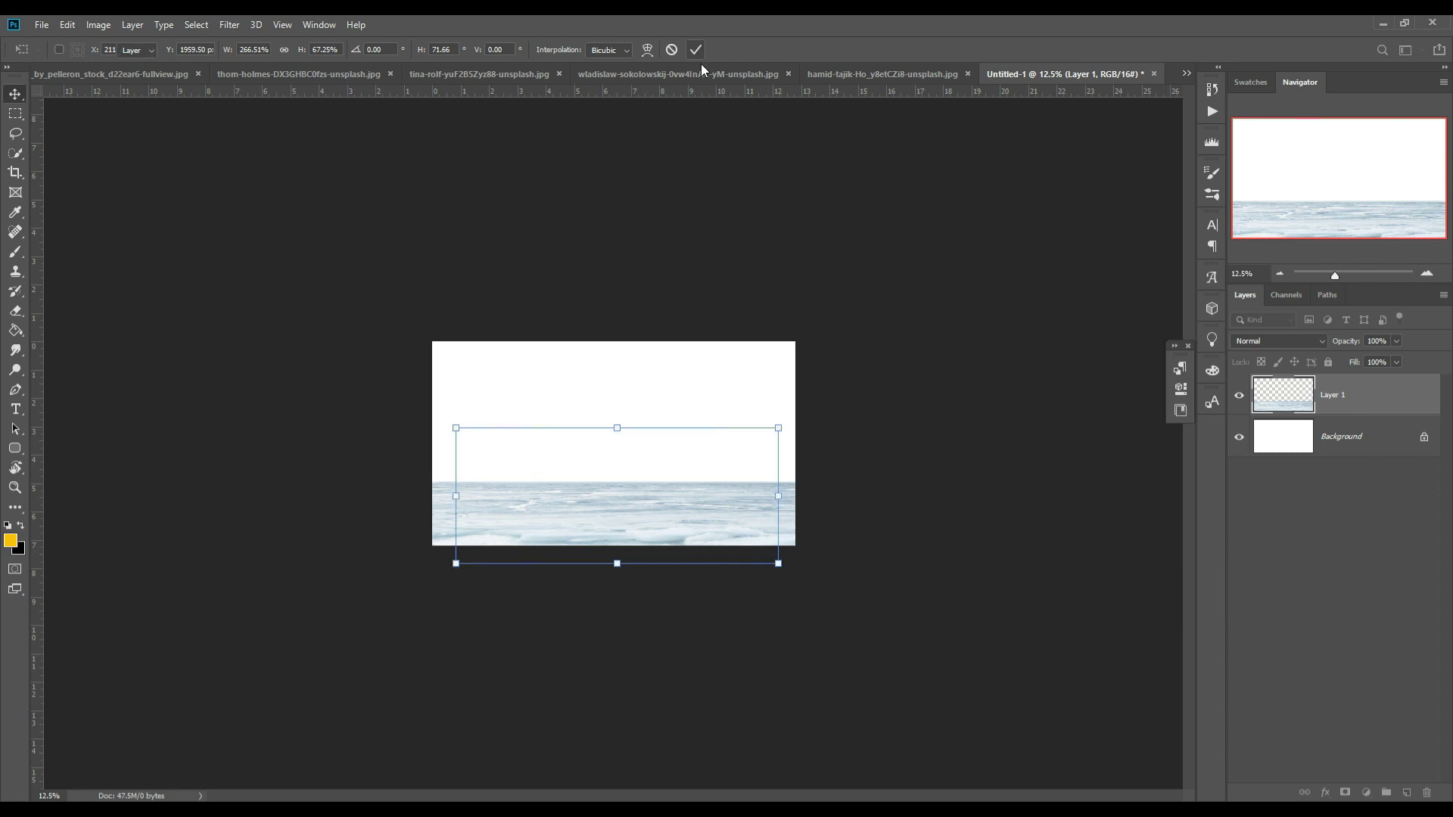
Step: Drag the Land Rover layer into Untitled-1, accept the bit-depth warning, and close its source photo
key("ctrl+plus")
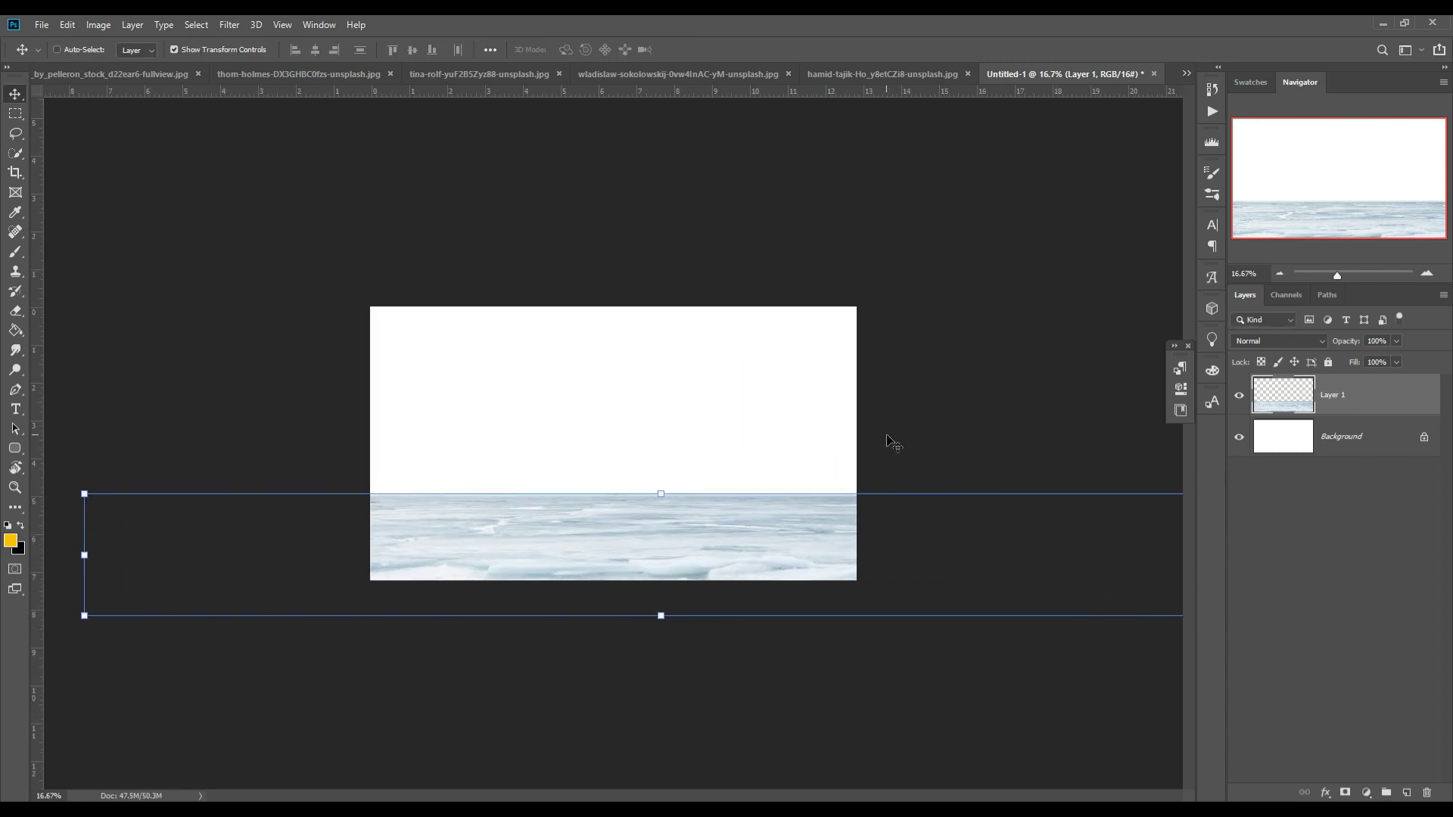
key("ctrl+plus")
left_click(1186, 73)
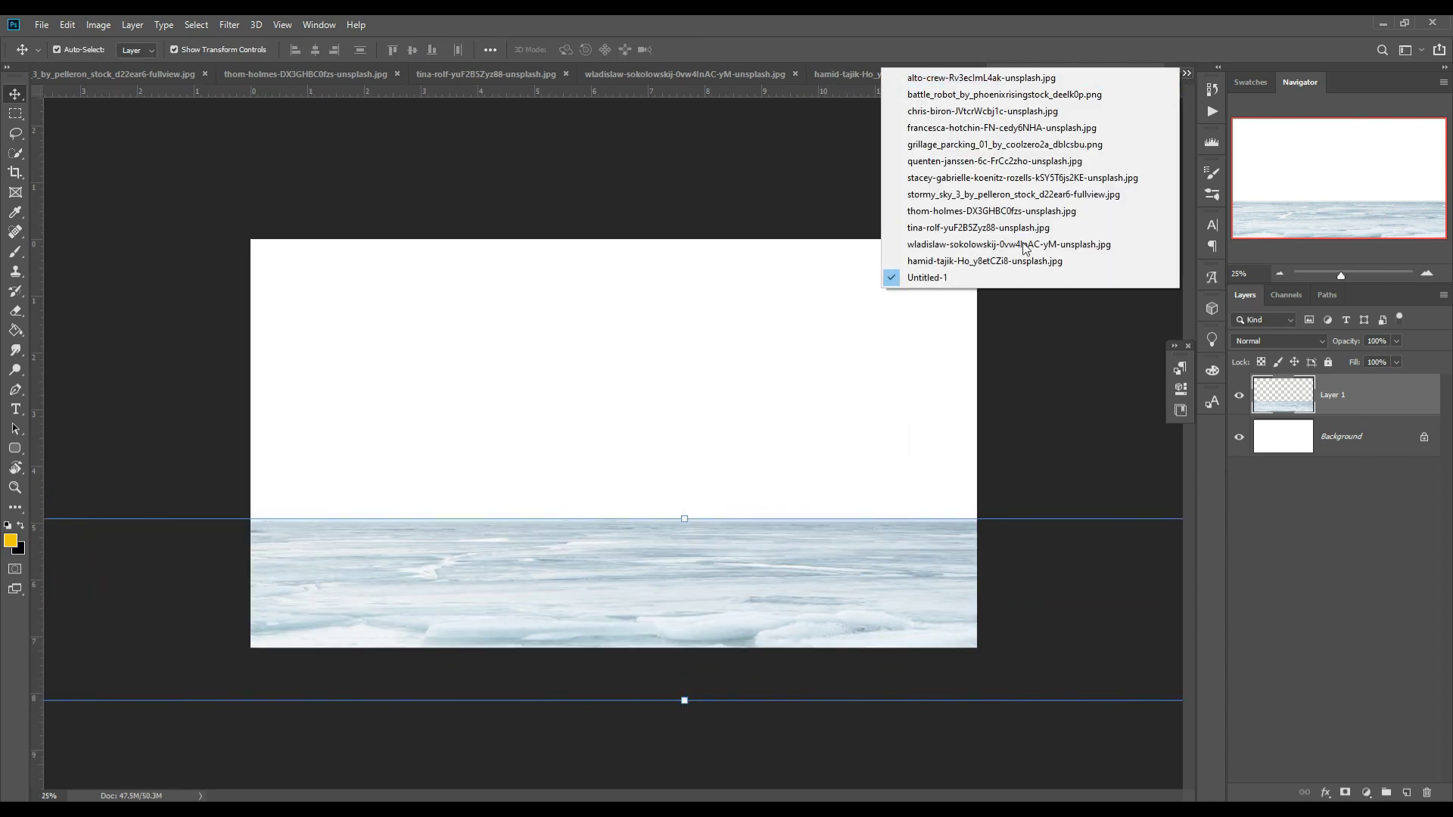
left_click(1007, 260)
left_click_drag(1009, 75, 1007, 140)
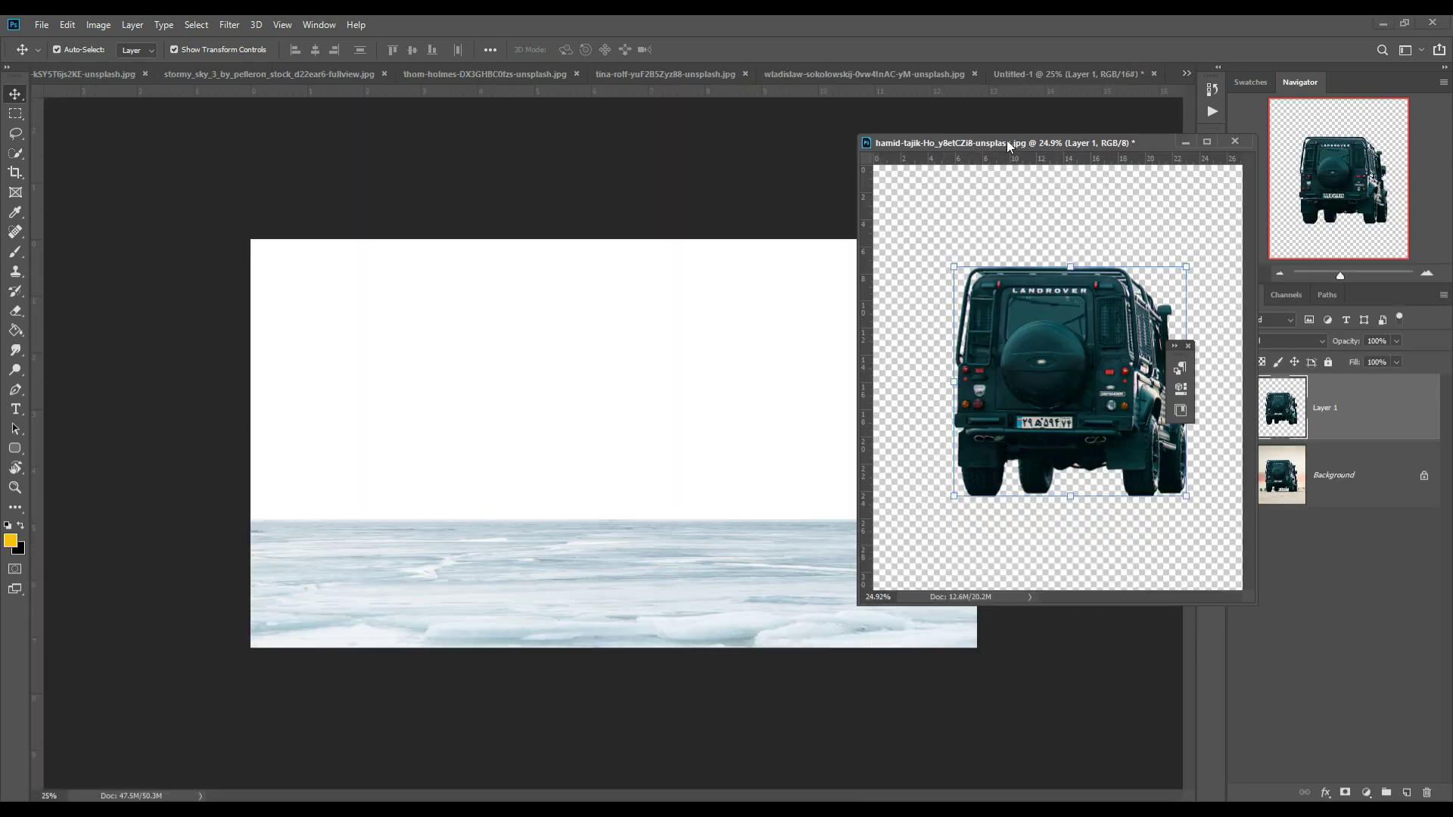
left_click_drag(1088, 307, 515, 402)
left_click(703, 324)
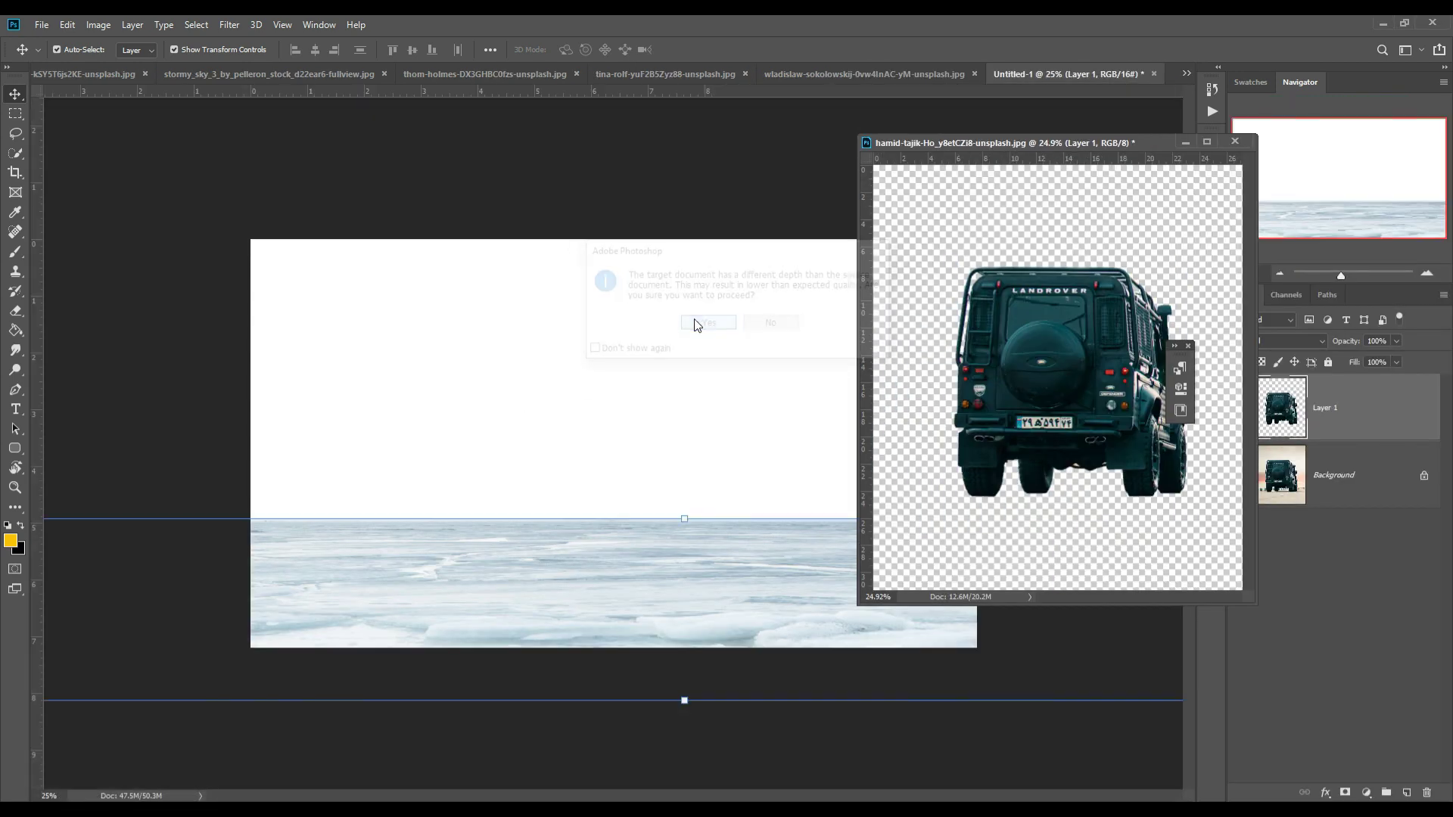
left_click(1178, 144)
Step: Scale the Land Rover to about 83%, move it left on the ice, and skew it slightly
key("ctrl+t")
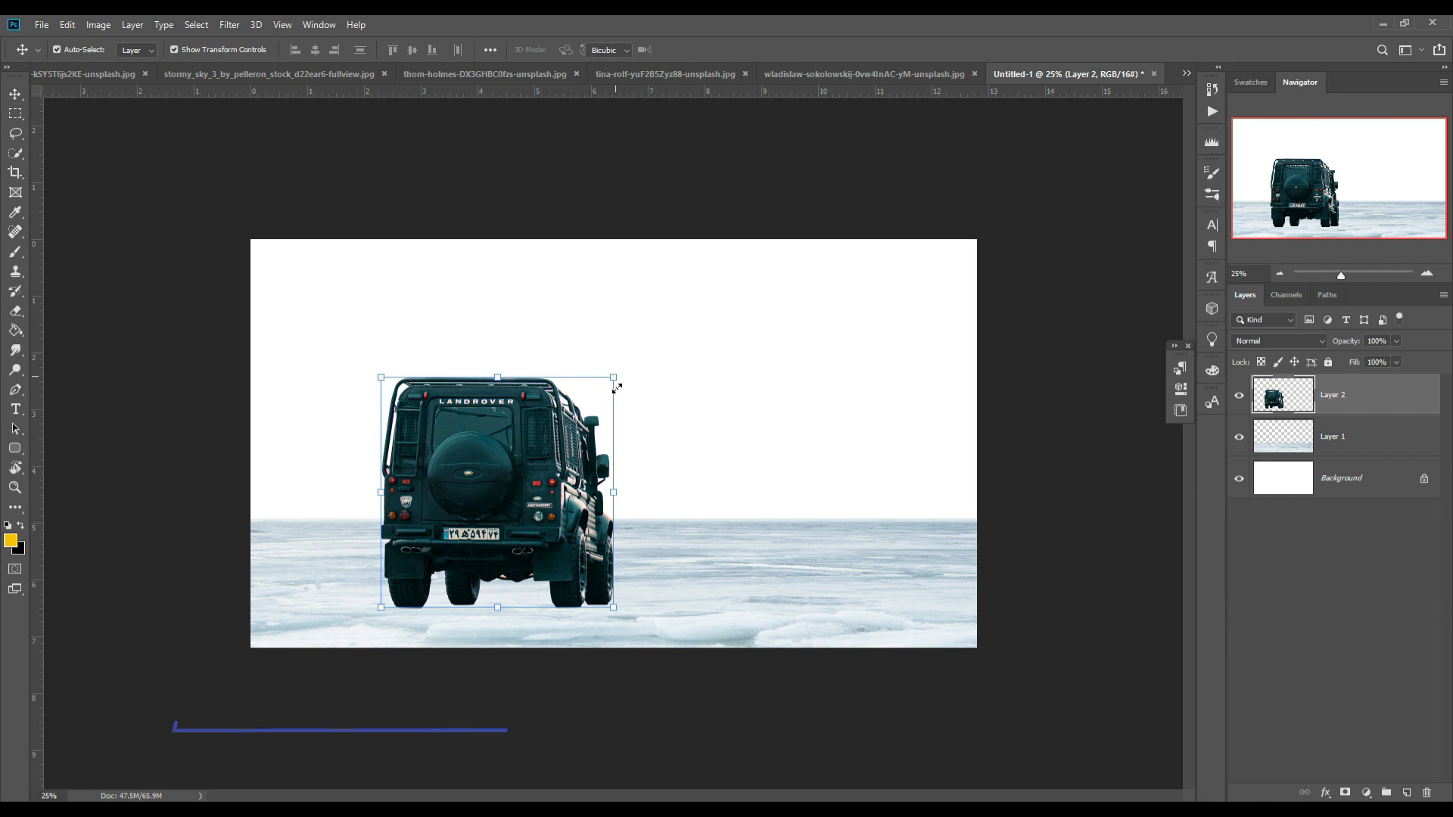
left_click_drag(614, 377, 573, 417)
left_click_drag(517, 496, 424, 507)
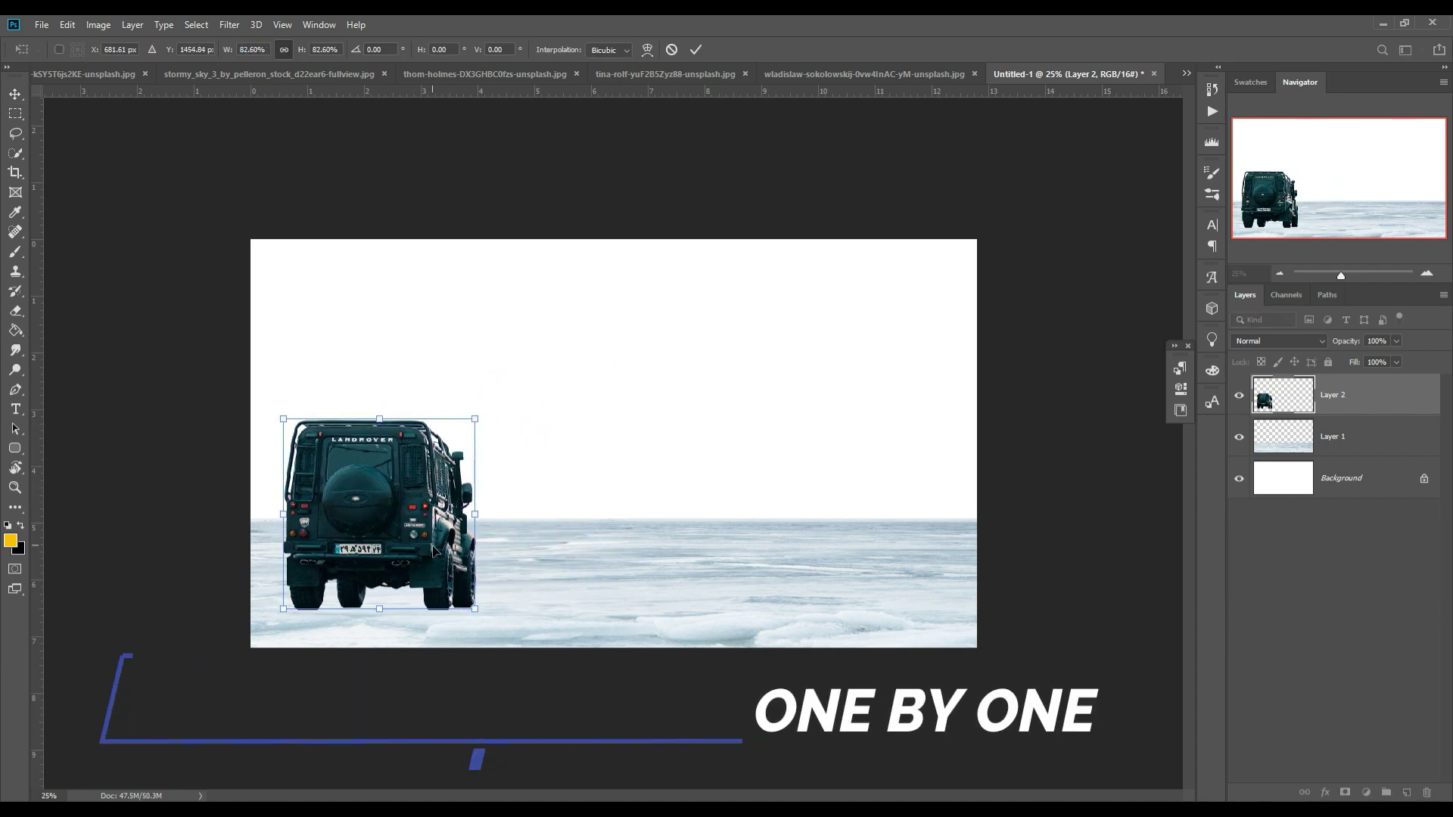
left_click_drag(476, 613, 476, 603)
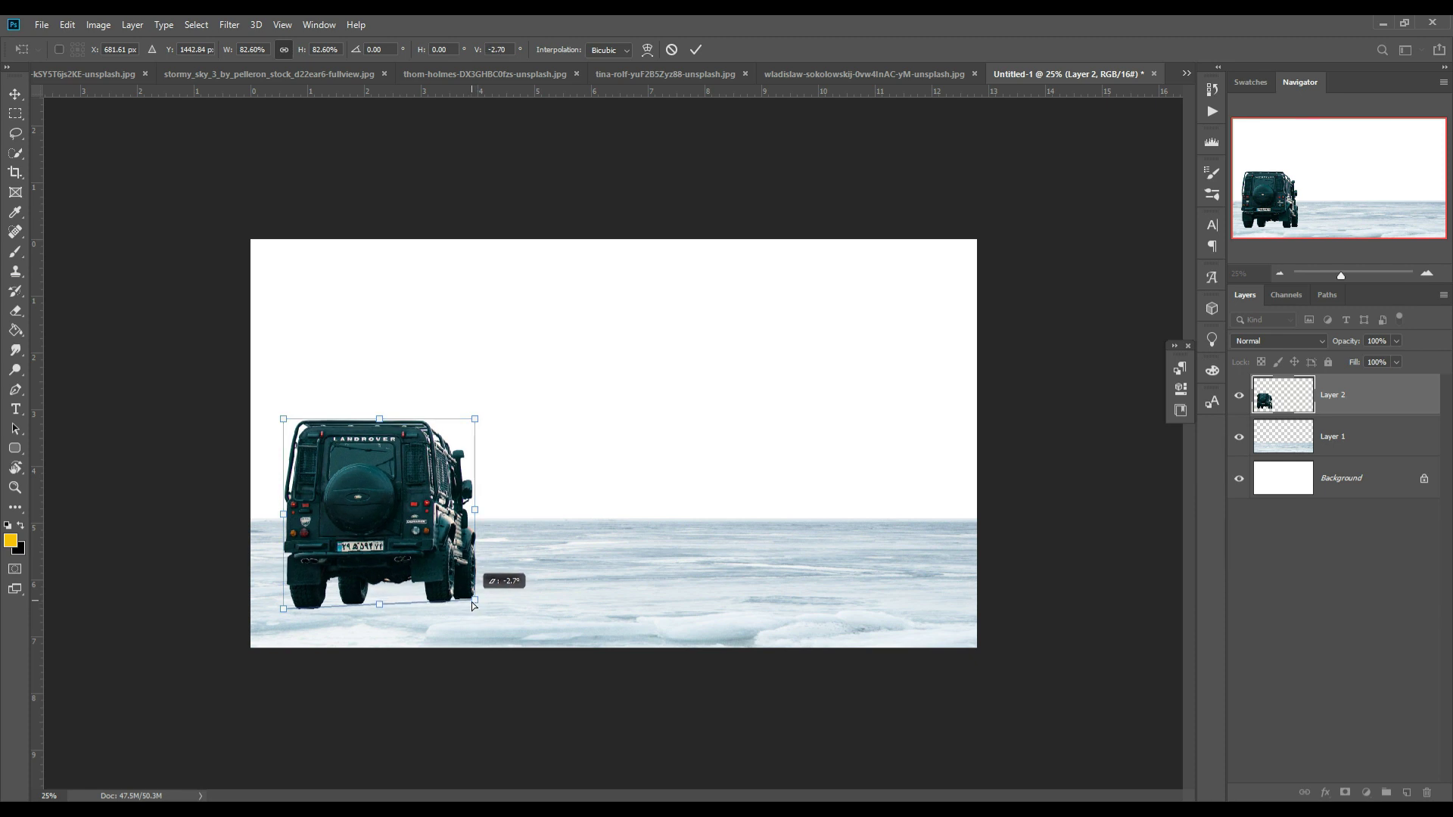
left_click(693, 58)
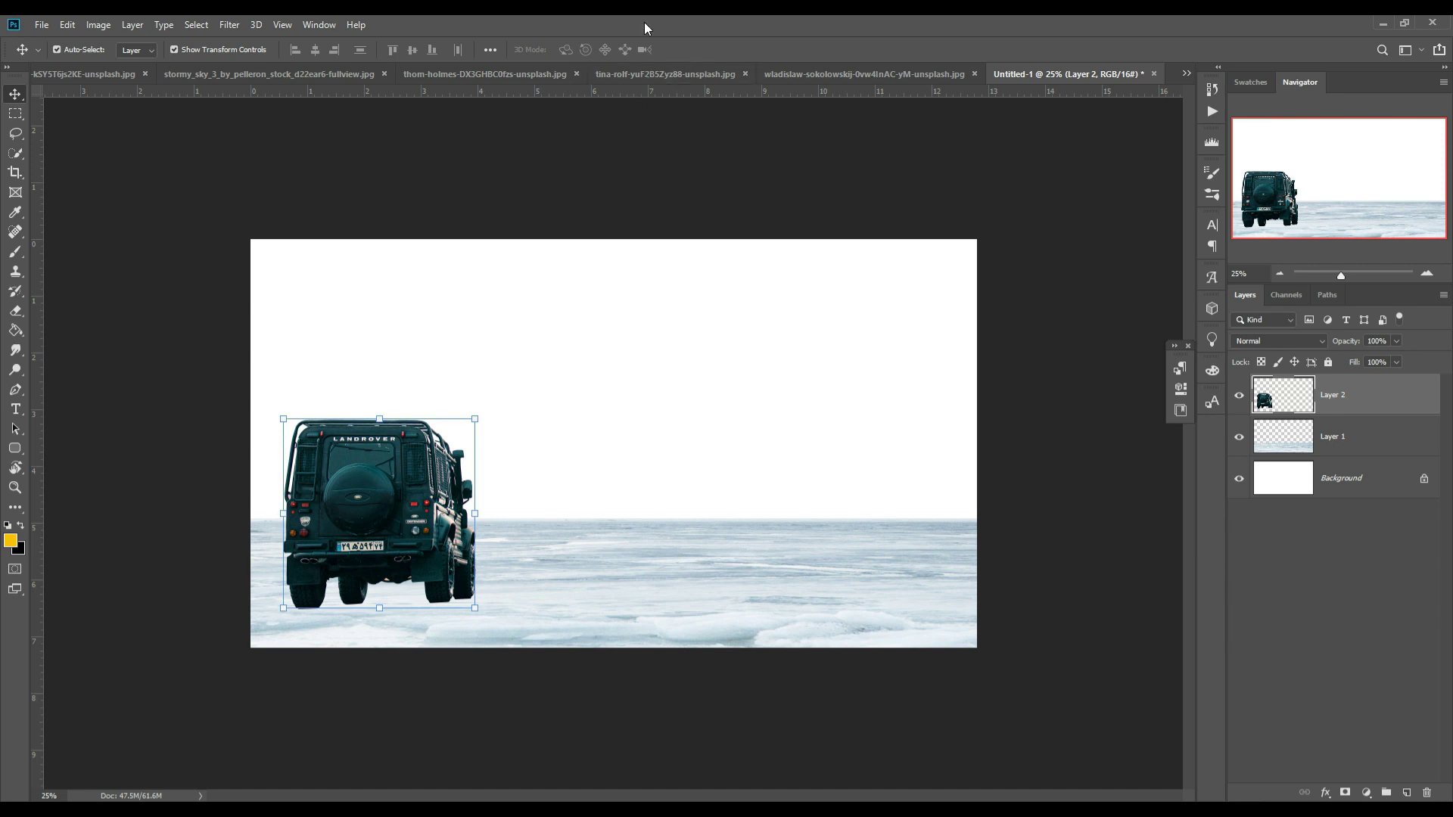
Step: Flip through the open source photos until grillage_parking_01_by_coolzero2a_dblcsbu.png is active
left_click(429, 458)
left_click(1187, 73)
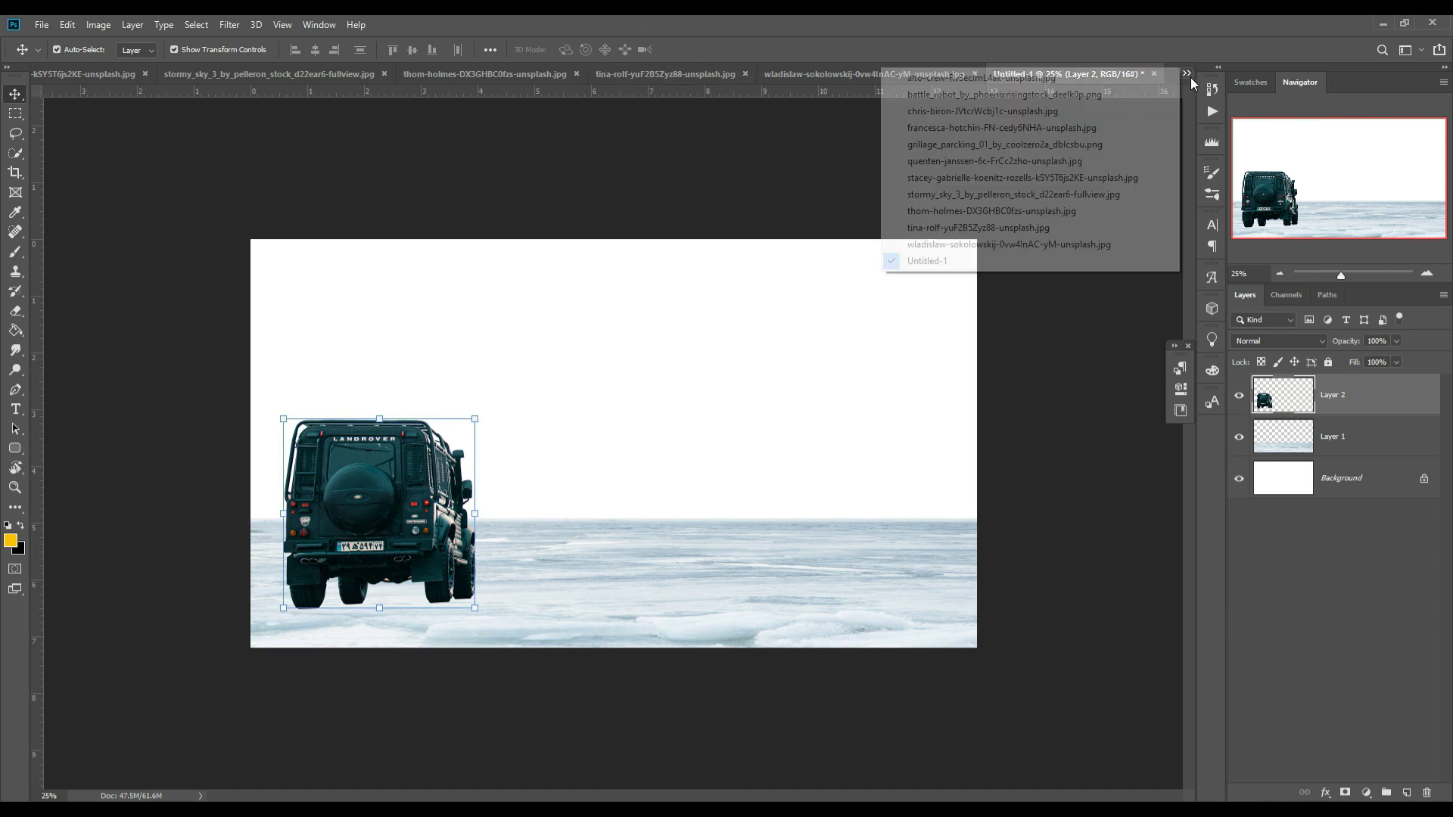
left_click(1080, 112)
left_click(1186, 73)
left_click(1078, 128)
left_click(1187, 73)
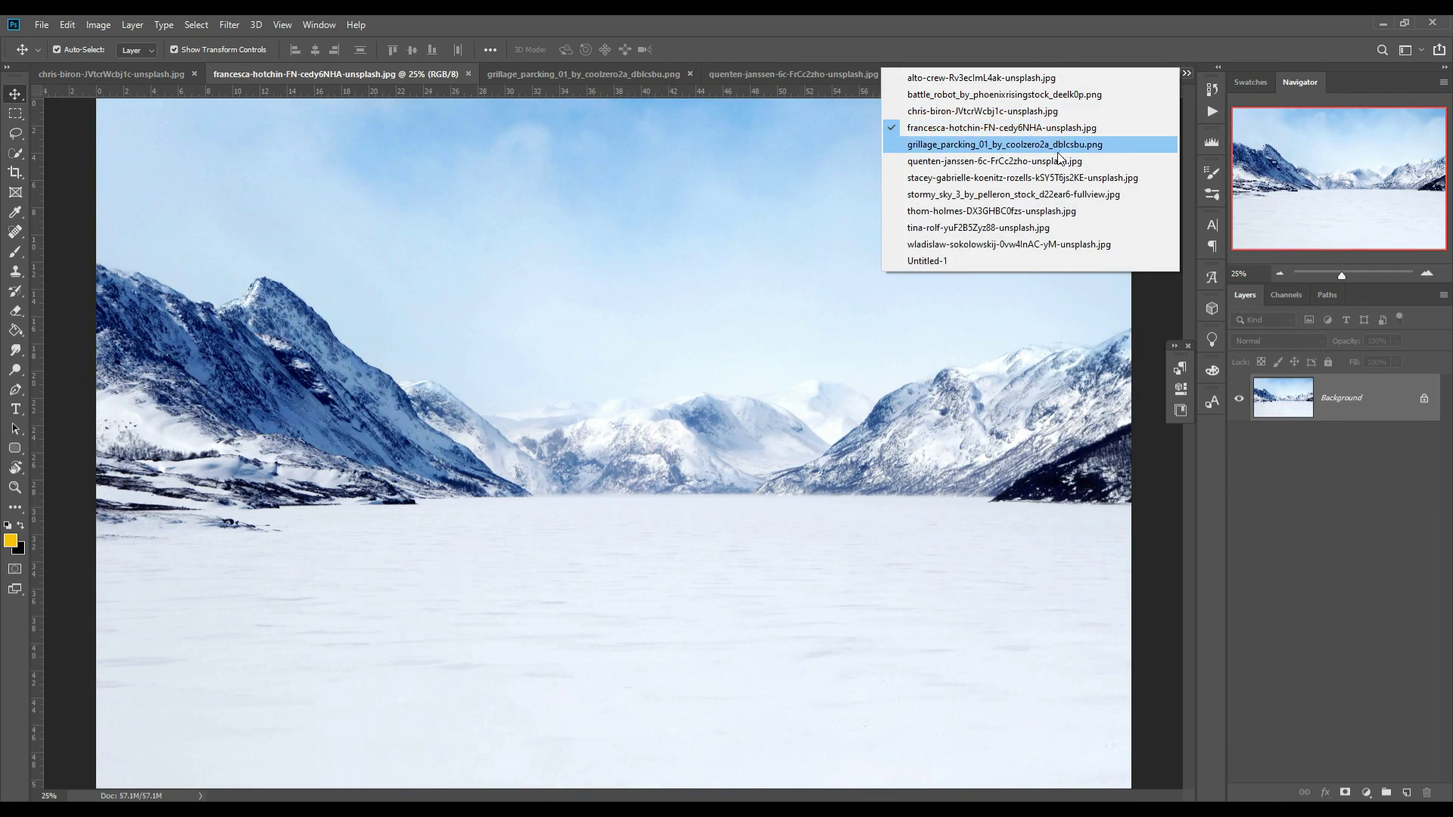
left_click(1038, 212)
left_click(1187, 74)
left_click(999, 188)
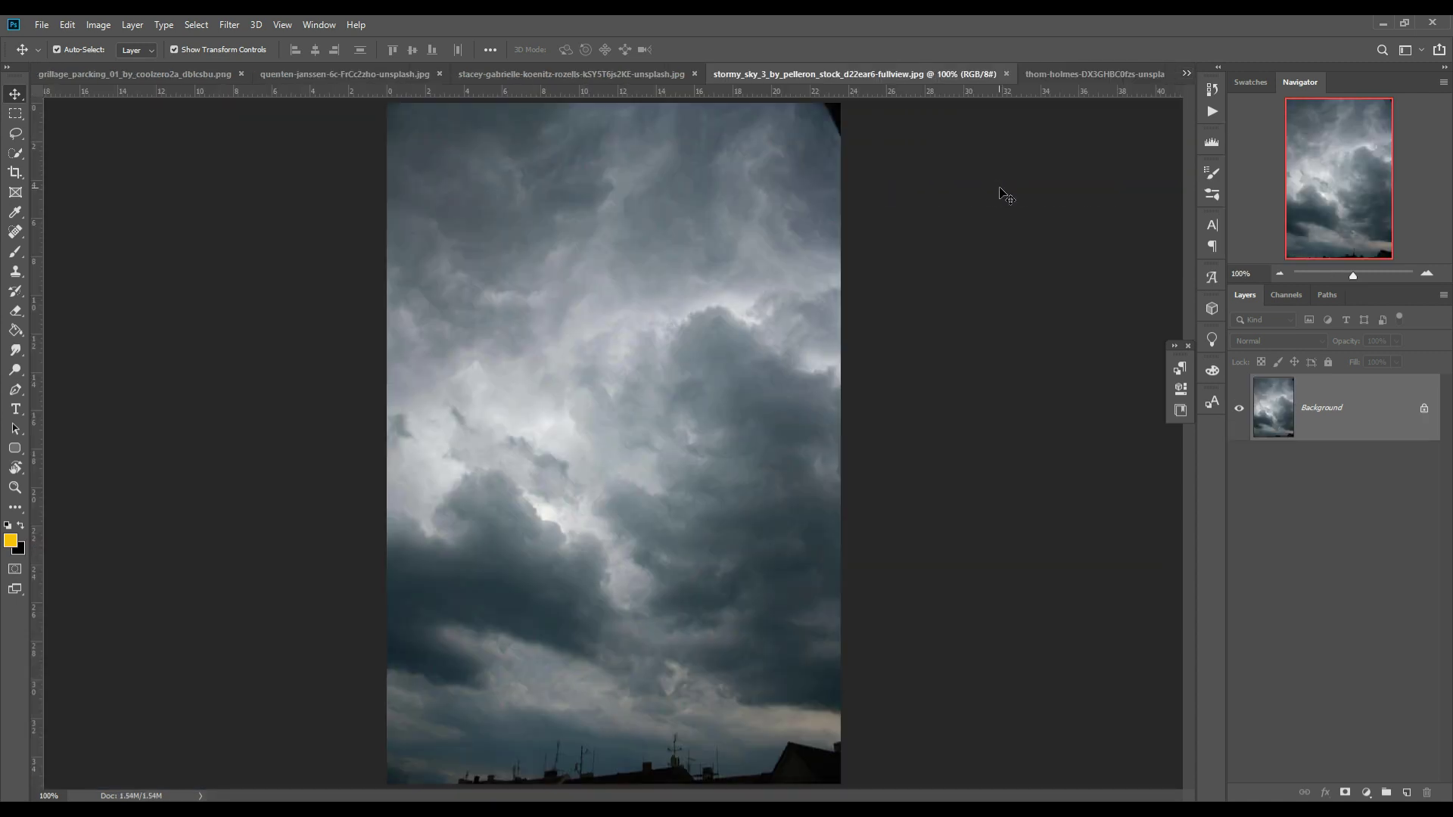
left_click(1187, 74)
left_click(1014, 177)
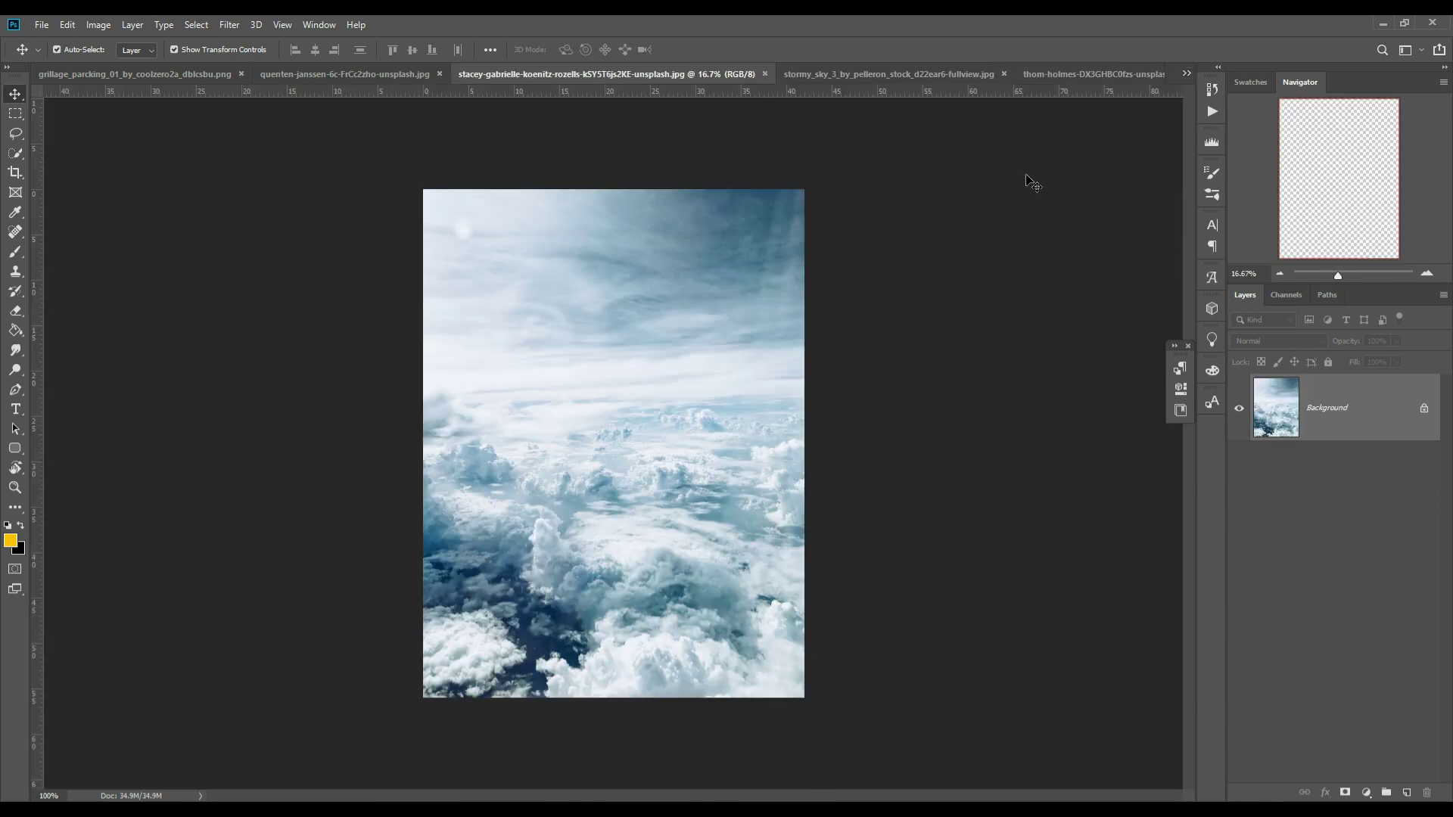
left_click(1187, 73)
left_click(1045, 160)
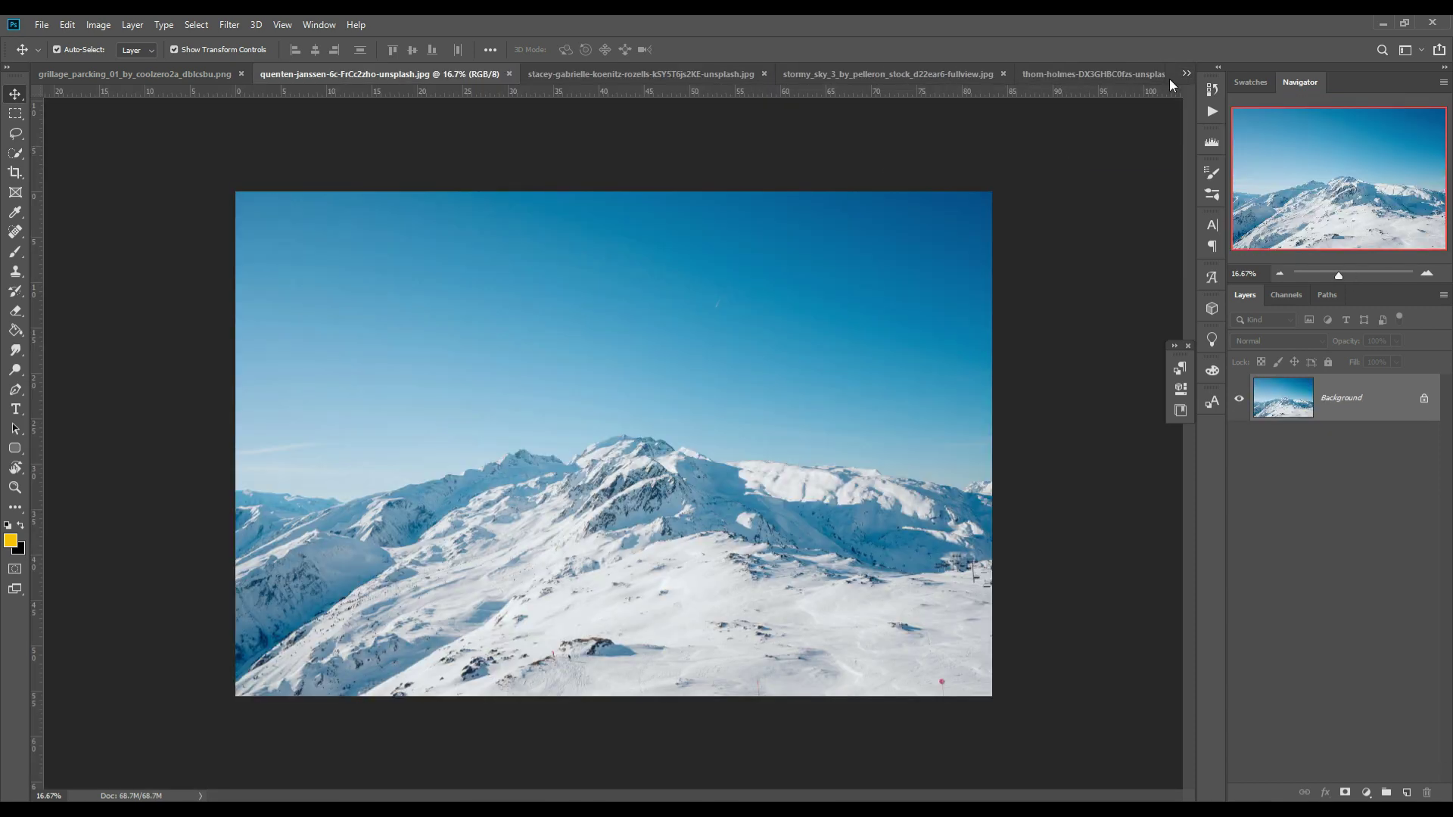
left_click(1187, 73)
left_click(1018, 244)
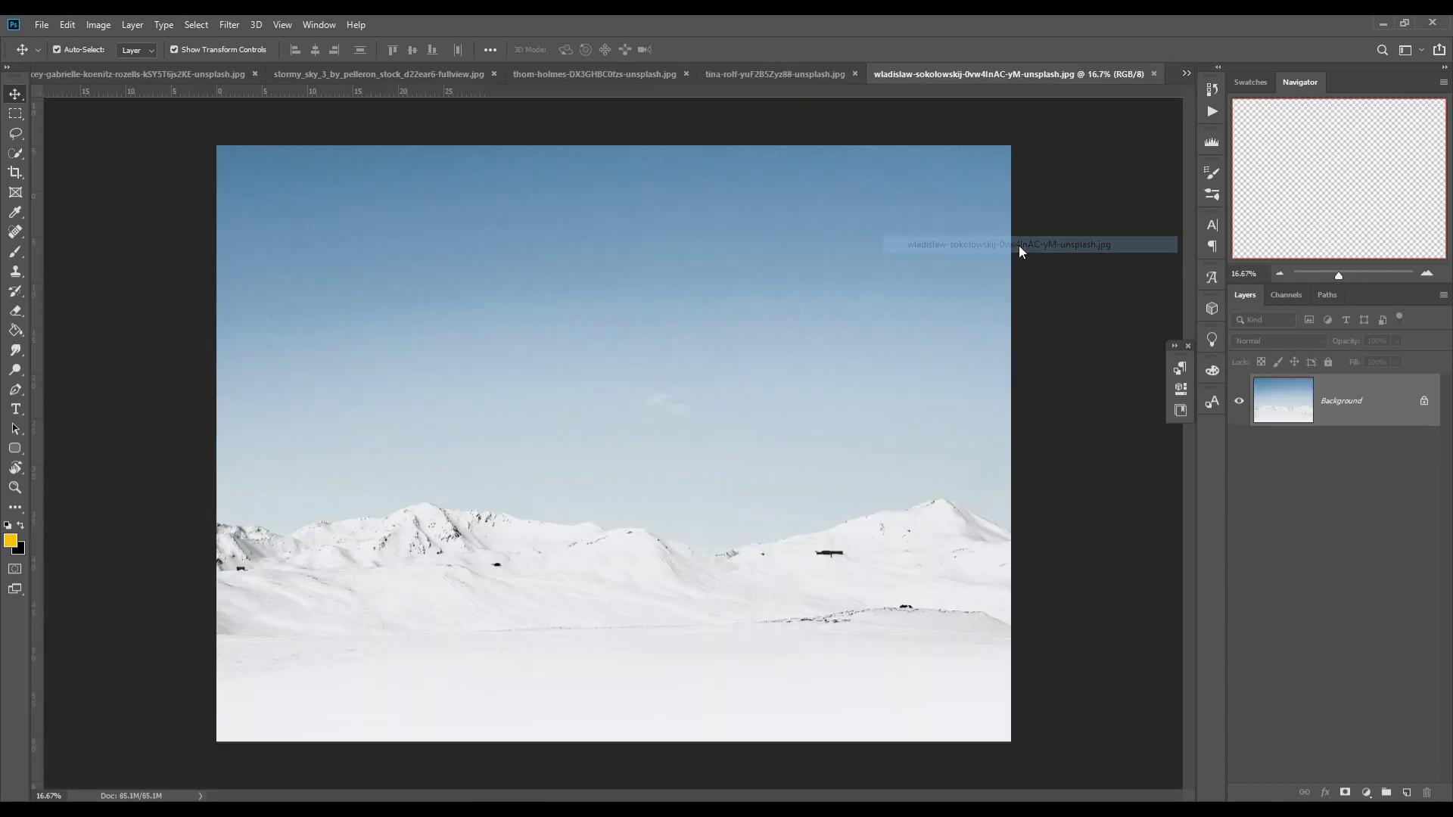
left_click(1187, 74)
left_click(951, 228)
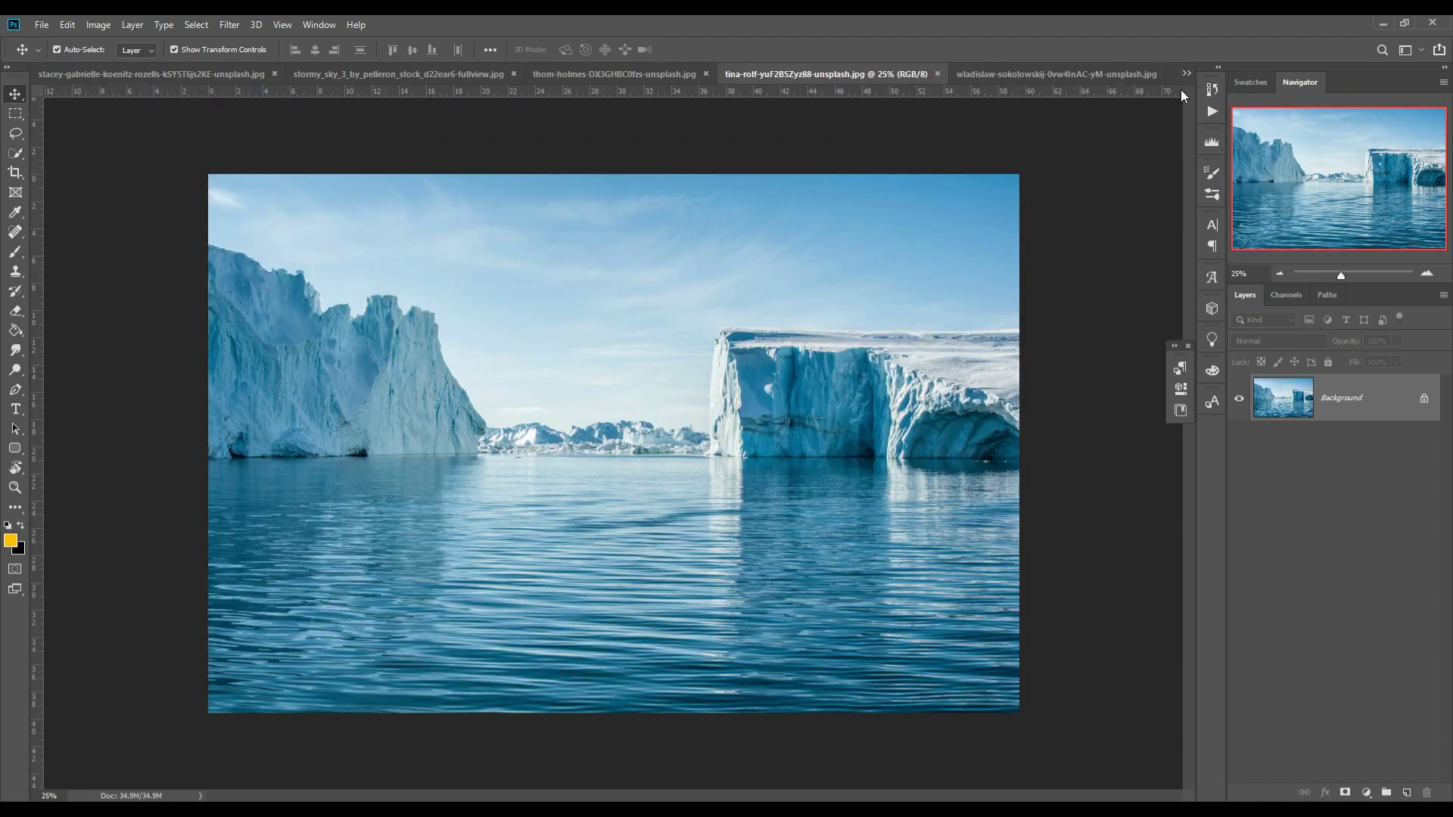
left_click(1187, 73)
left_click(981, 94)
left_click(1187, 73)
left_click(1119, 78)
left_click(1186, 73)
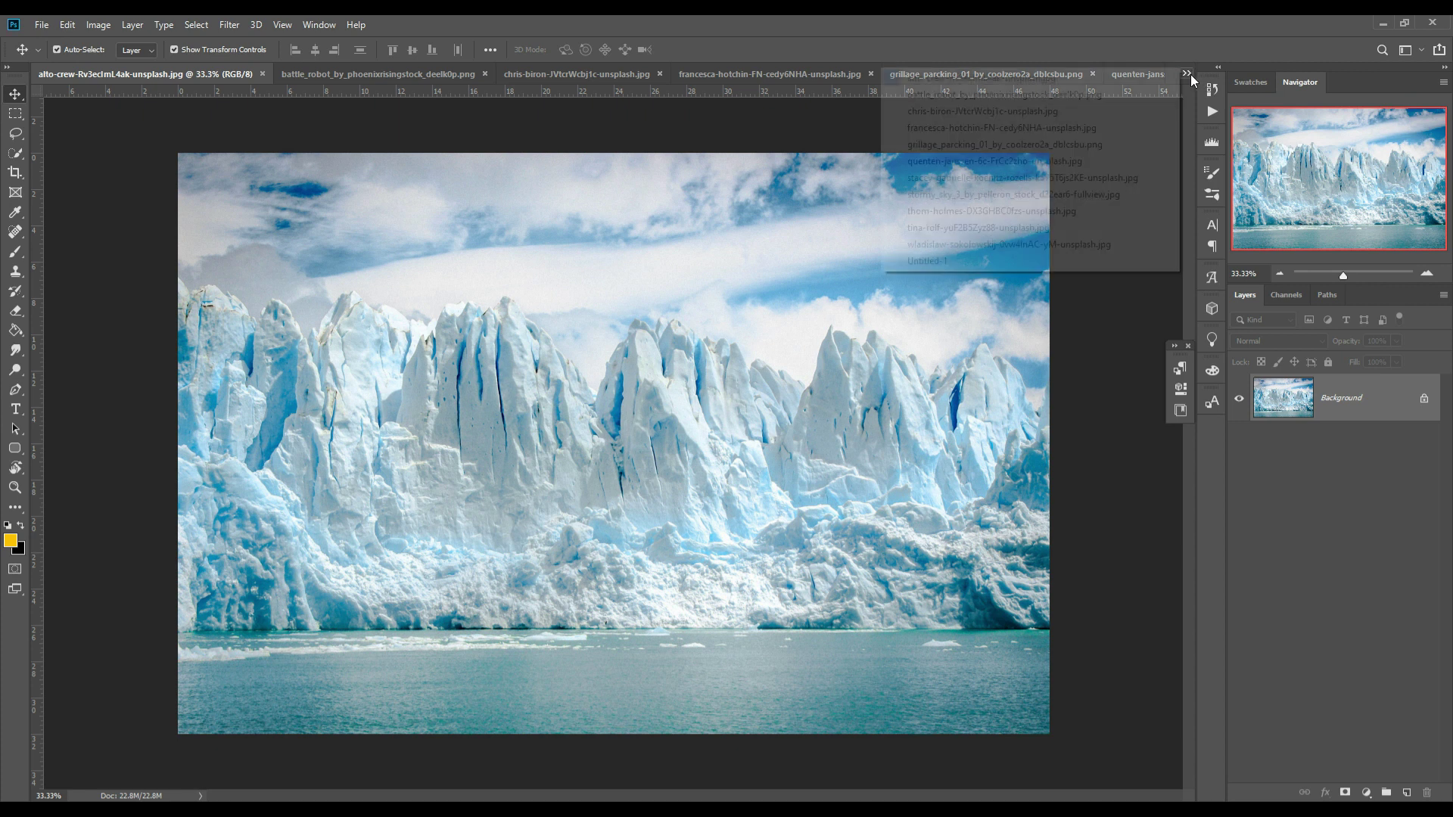
left_click(1087, 106)
left_click(1186, 74)
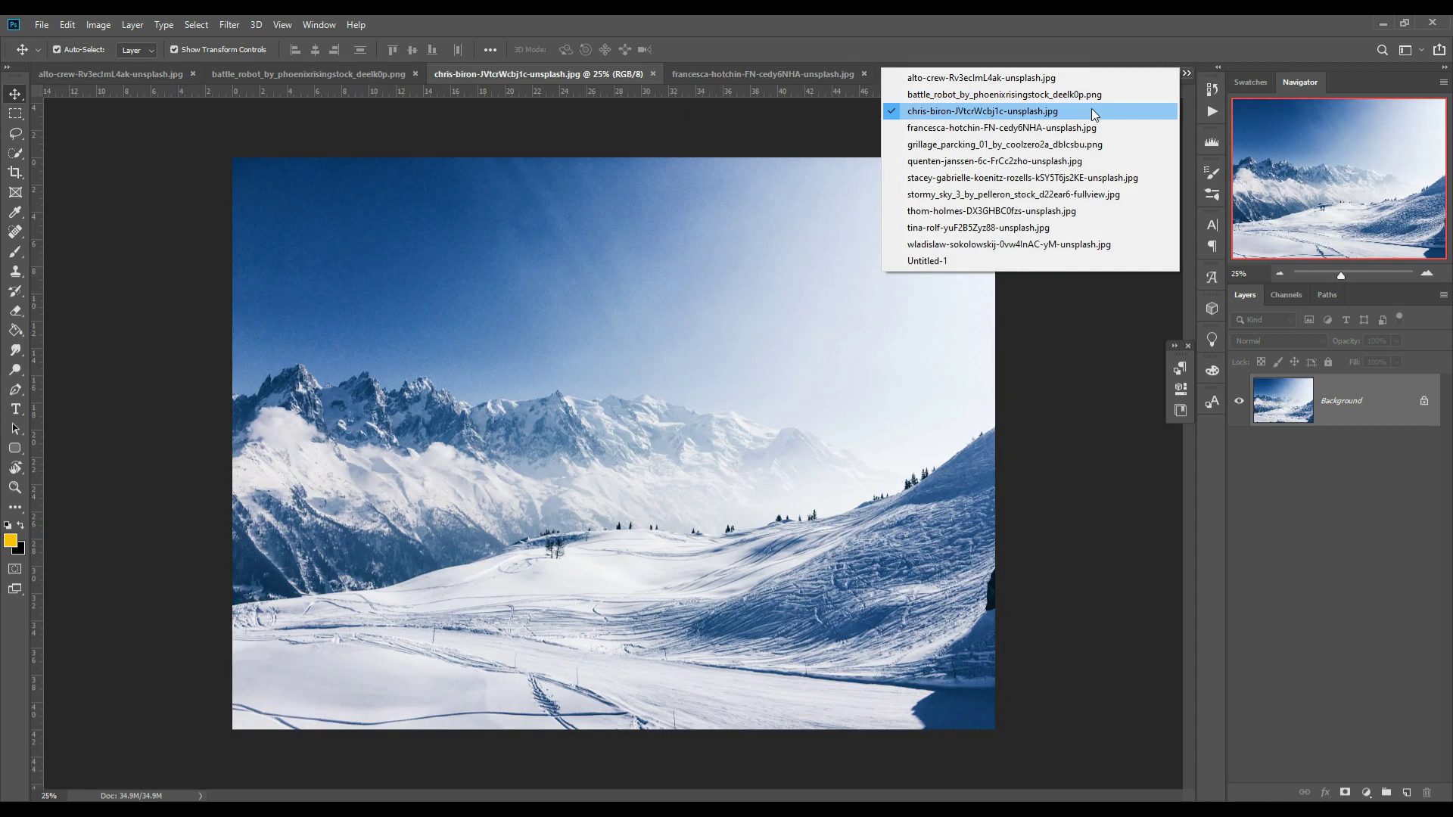
left_click(1079, 125)
left_click(1187, 73)
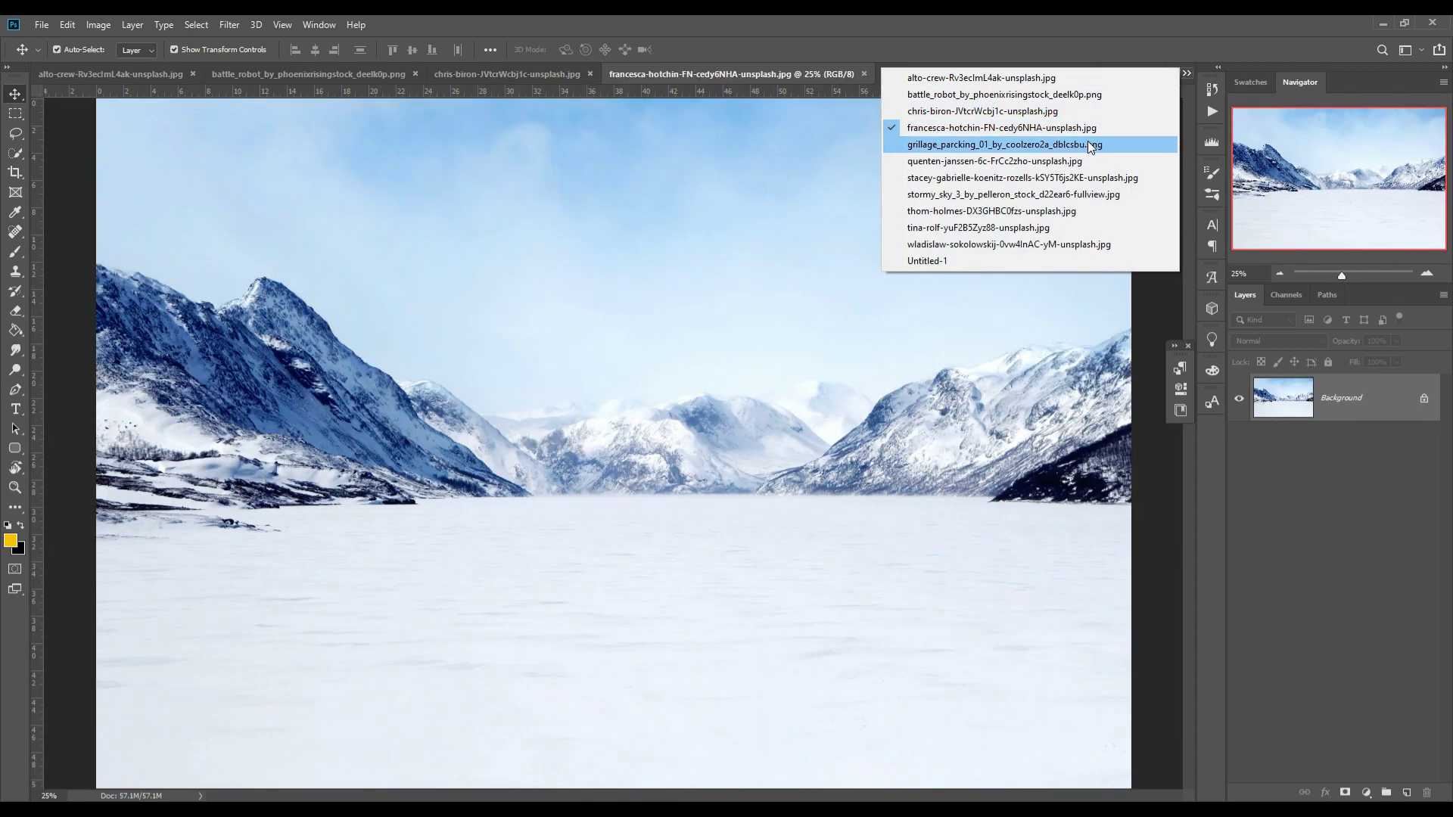
left_click(1088, 140)
Step: Outline the left fence run up to the corner post with the Polygonal Lasso, then take the Move tool
left_click(16, 113)
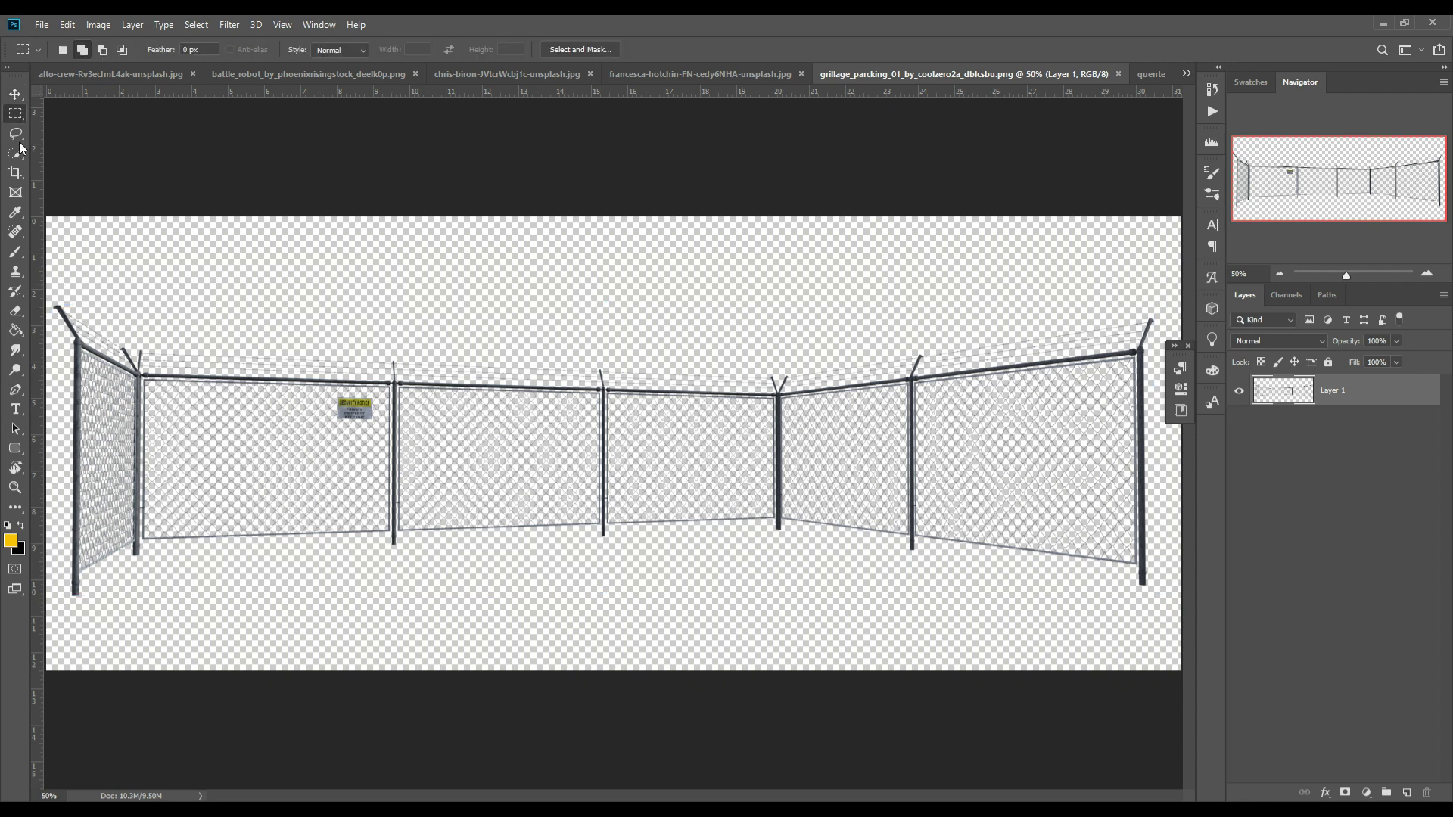
right_click(16, 133)
left_click(71, 146)
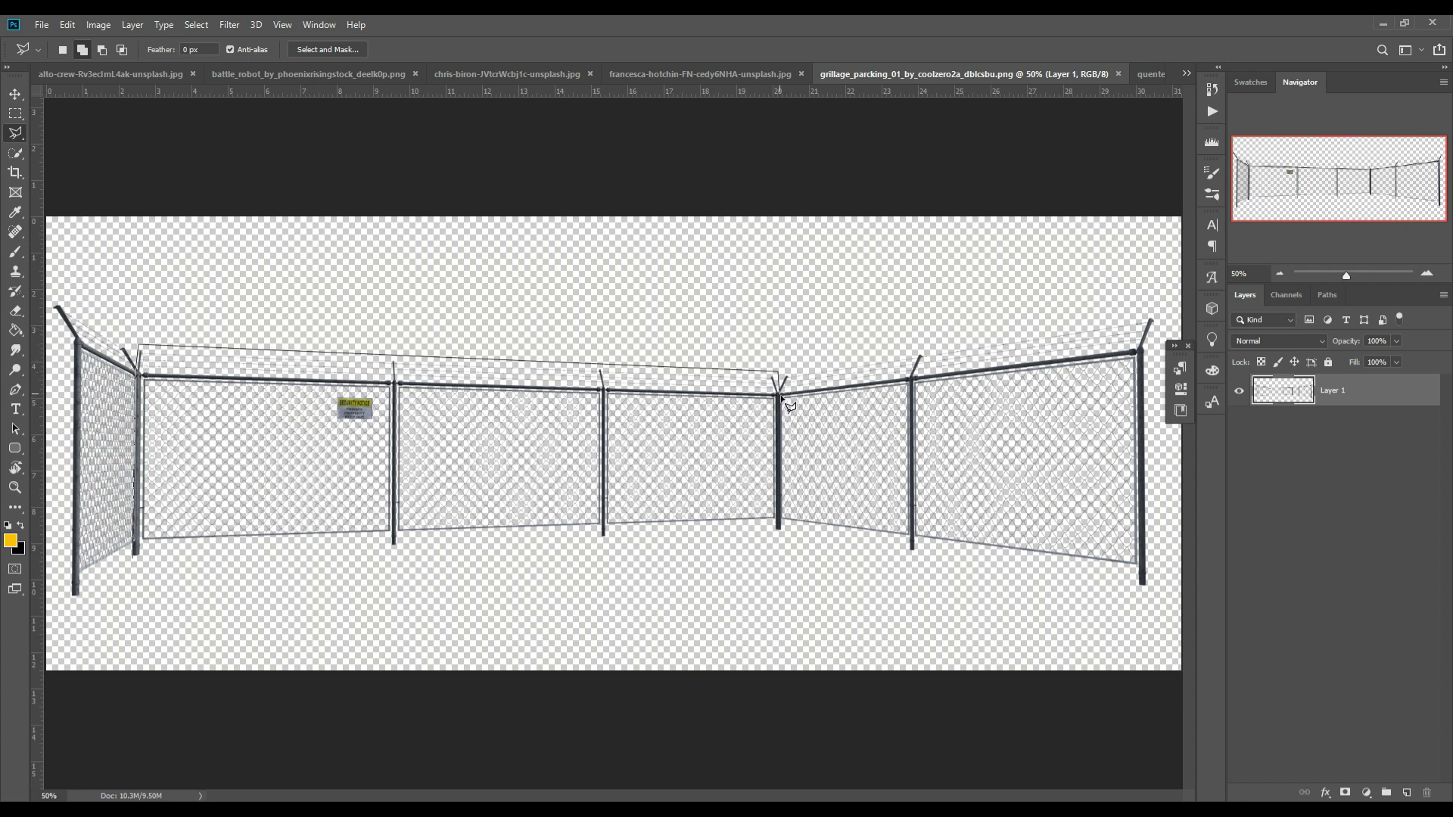
left_click(782, 533)
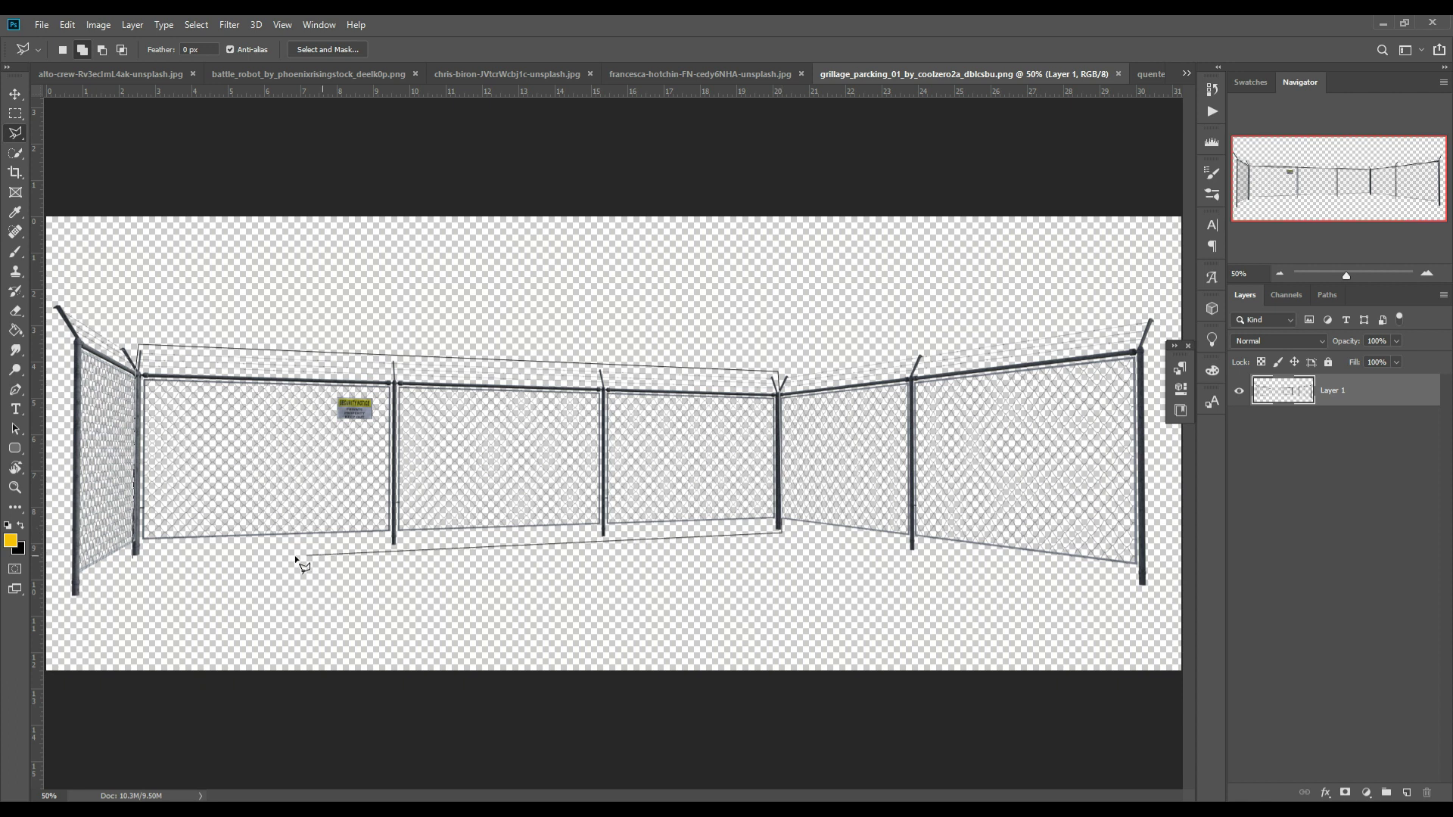
double_click(135, 559)
key("v")
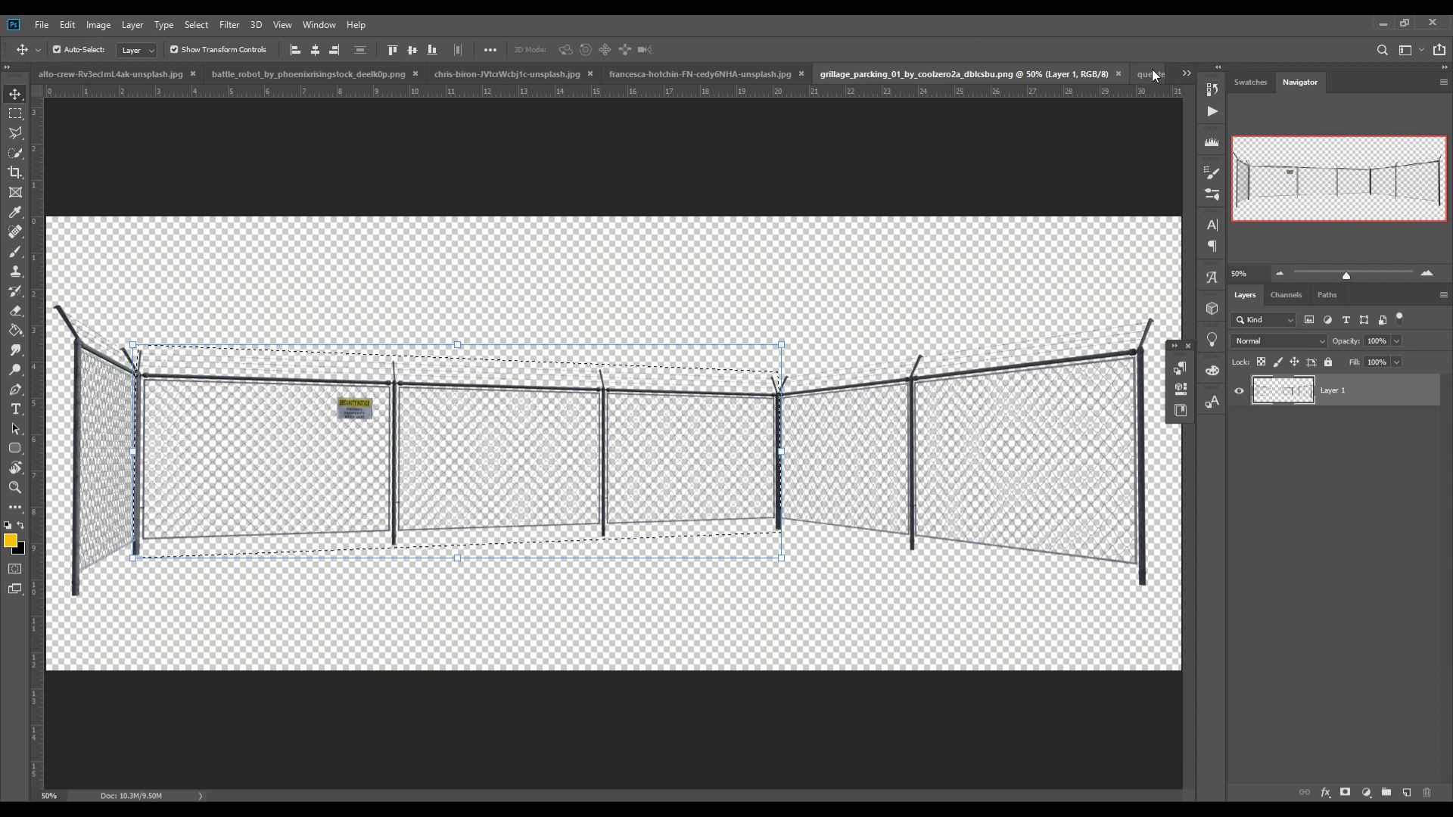
left_click(1187, 74)
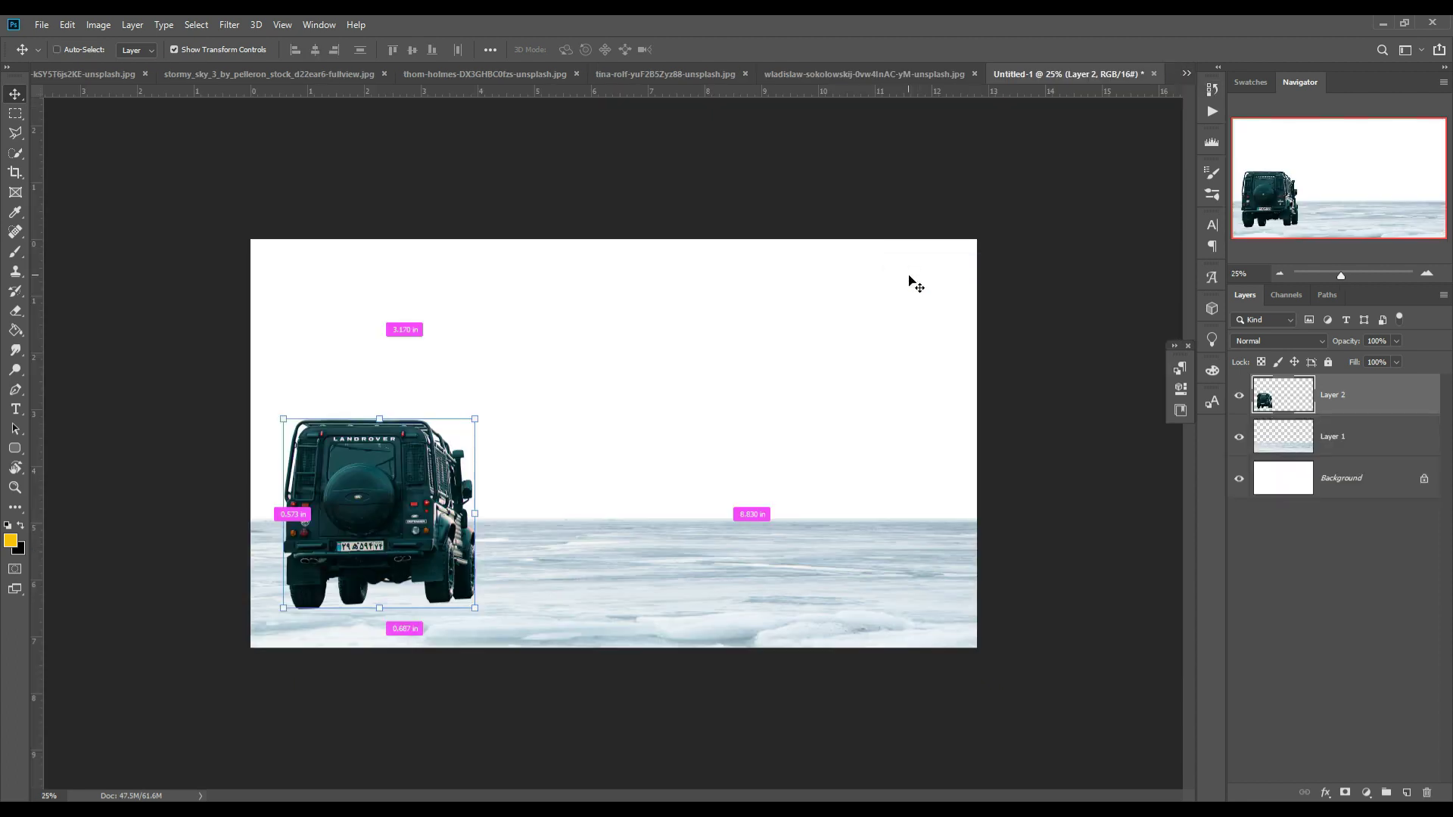
Step: Bring the fence selection into Untitled-1, skew its corners for perspective, and move it left onto the Land Rover
left_click_drag(887, 250, 893, 239)
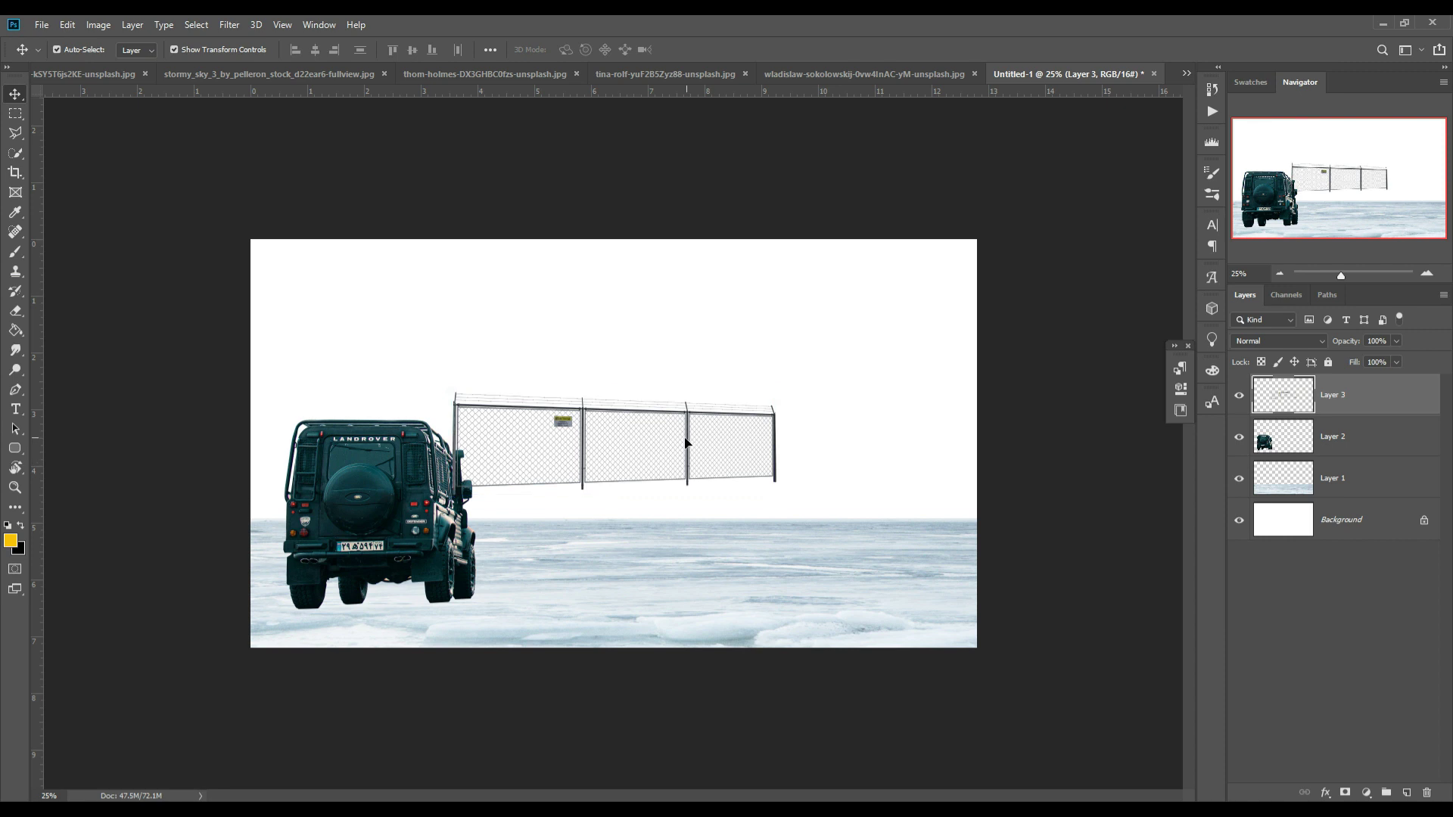
left_click_drag(697, 445, 674, 452)
left_click_drag(755, 506, 750, 534)
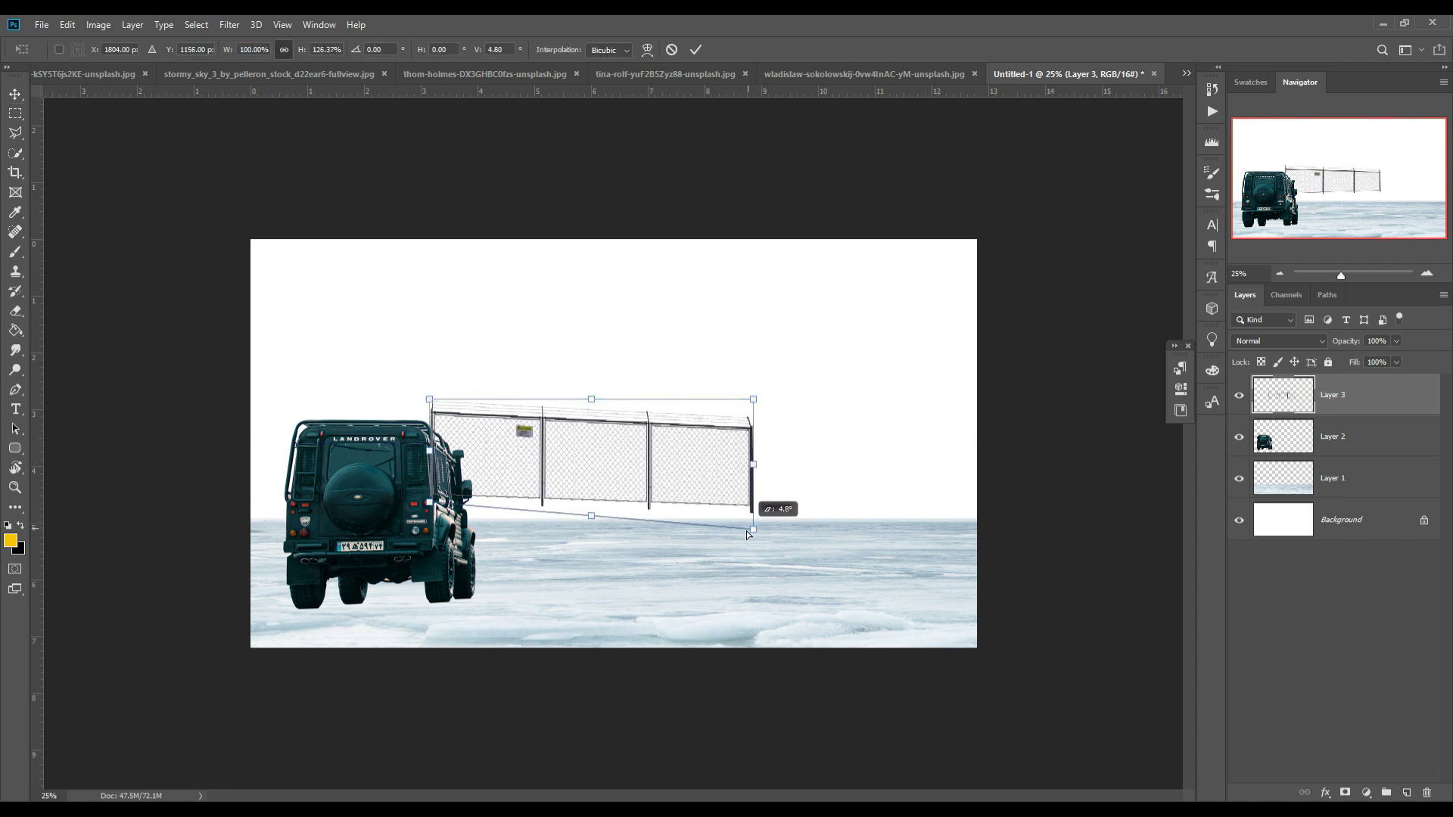
left_click_drag(753, 399, 752, 387)
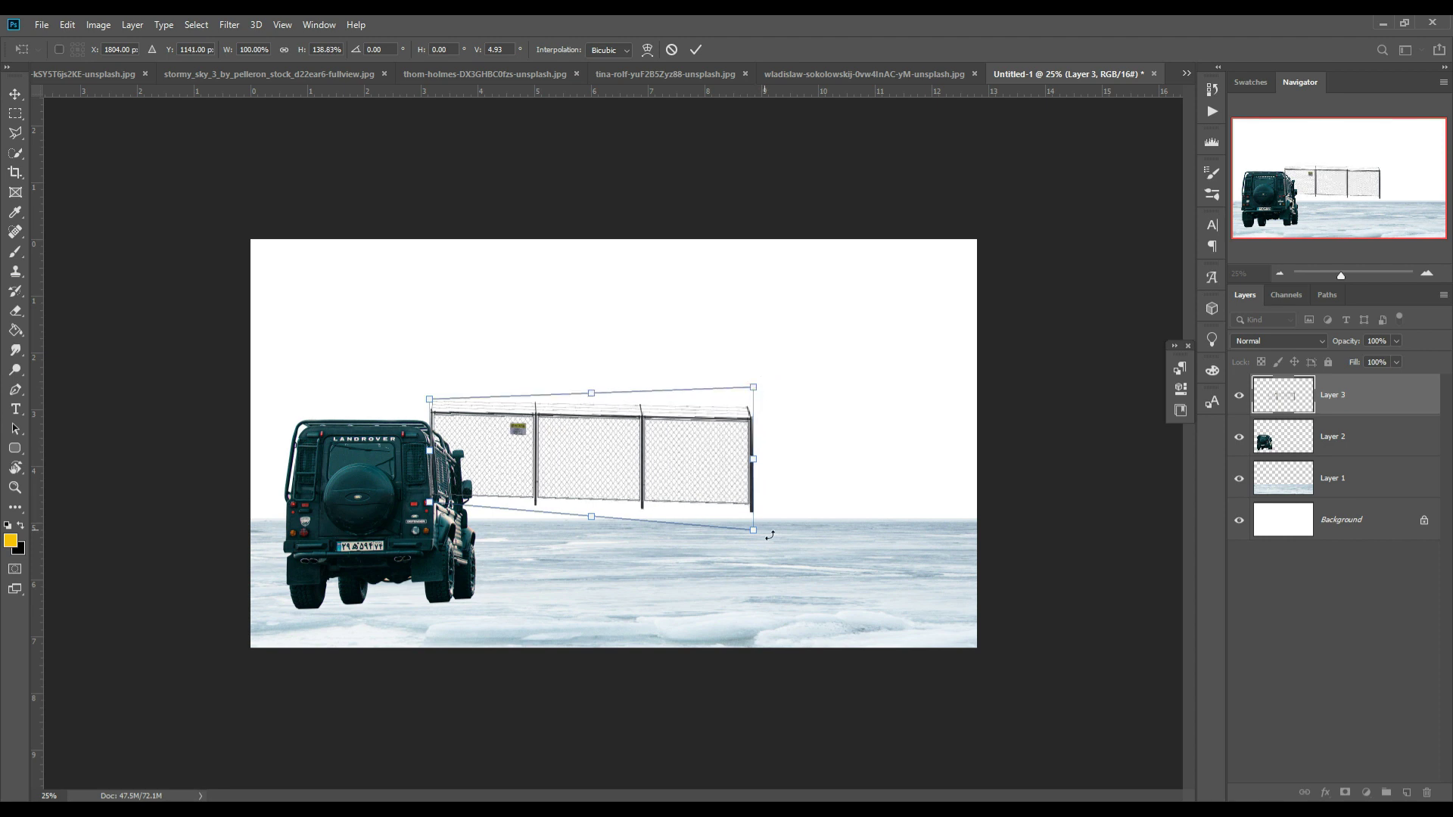
left_click_drag(437, 506, 429, 517)
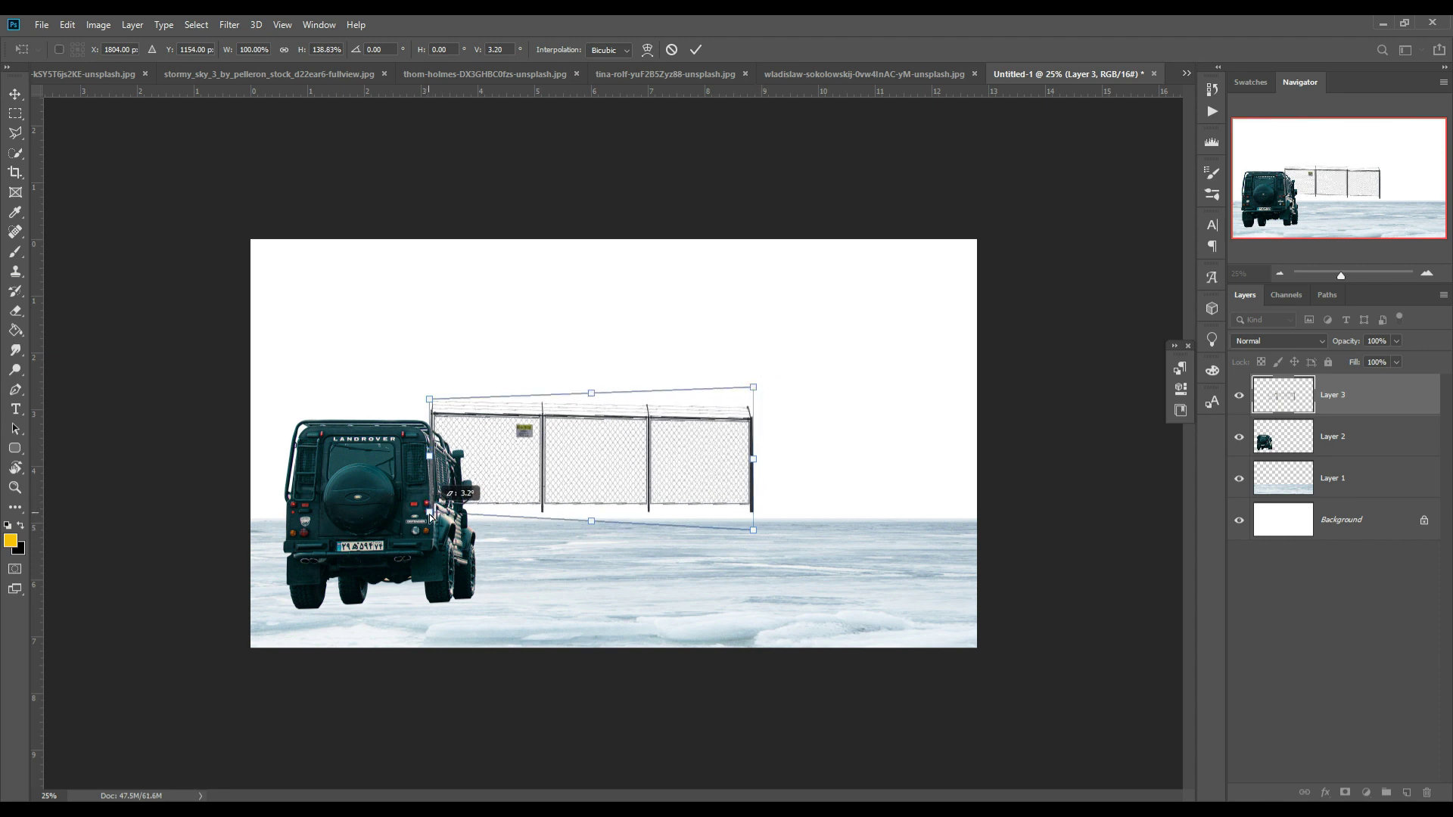
left_click(696, 50)
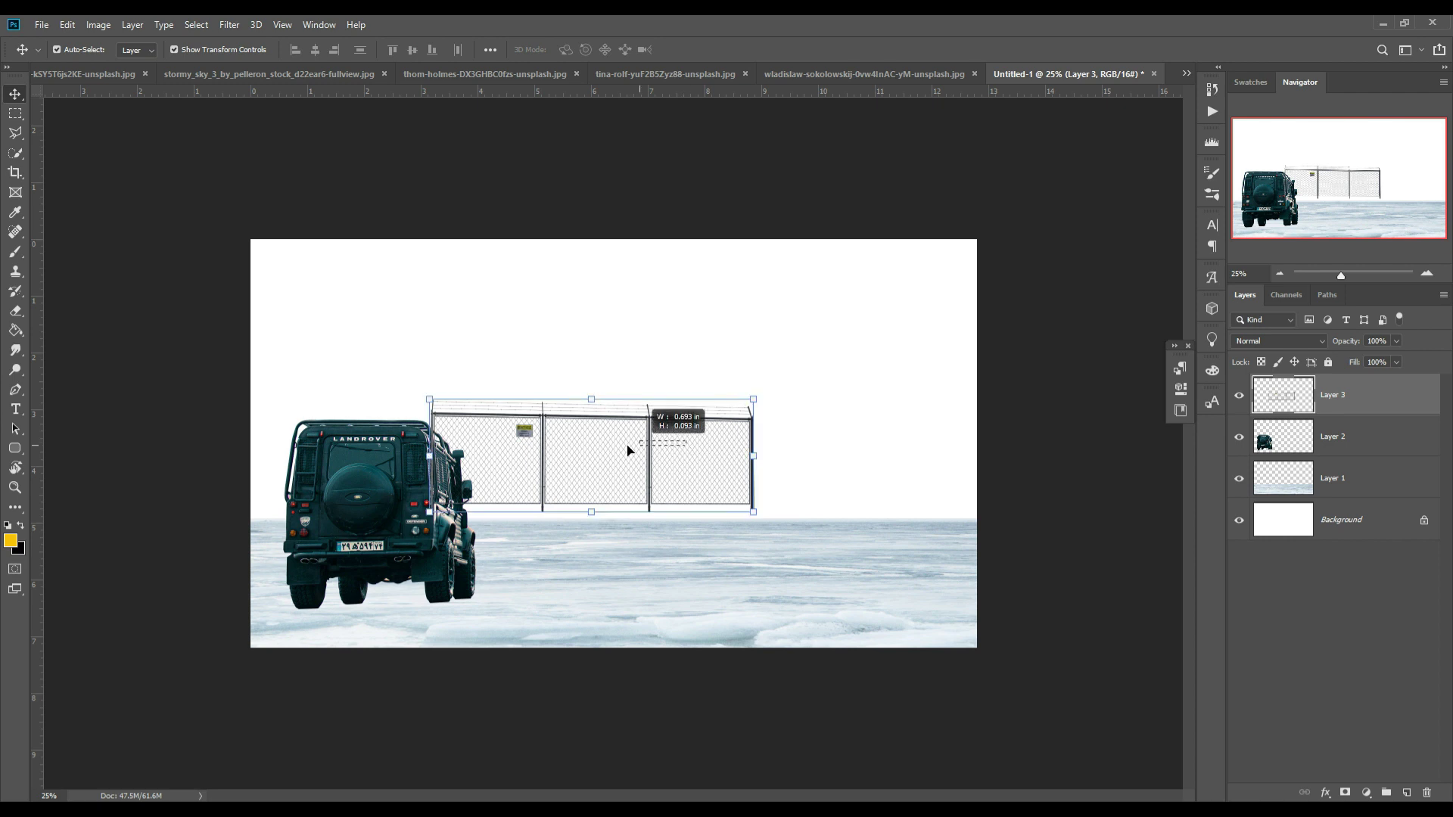
mouse_move(650, 423)
left_mouse_down()
mouse_move(472, 439)
mouse_move(473, 451)
left_mouse_up()
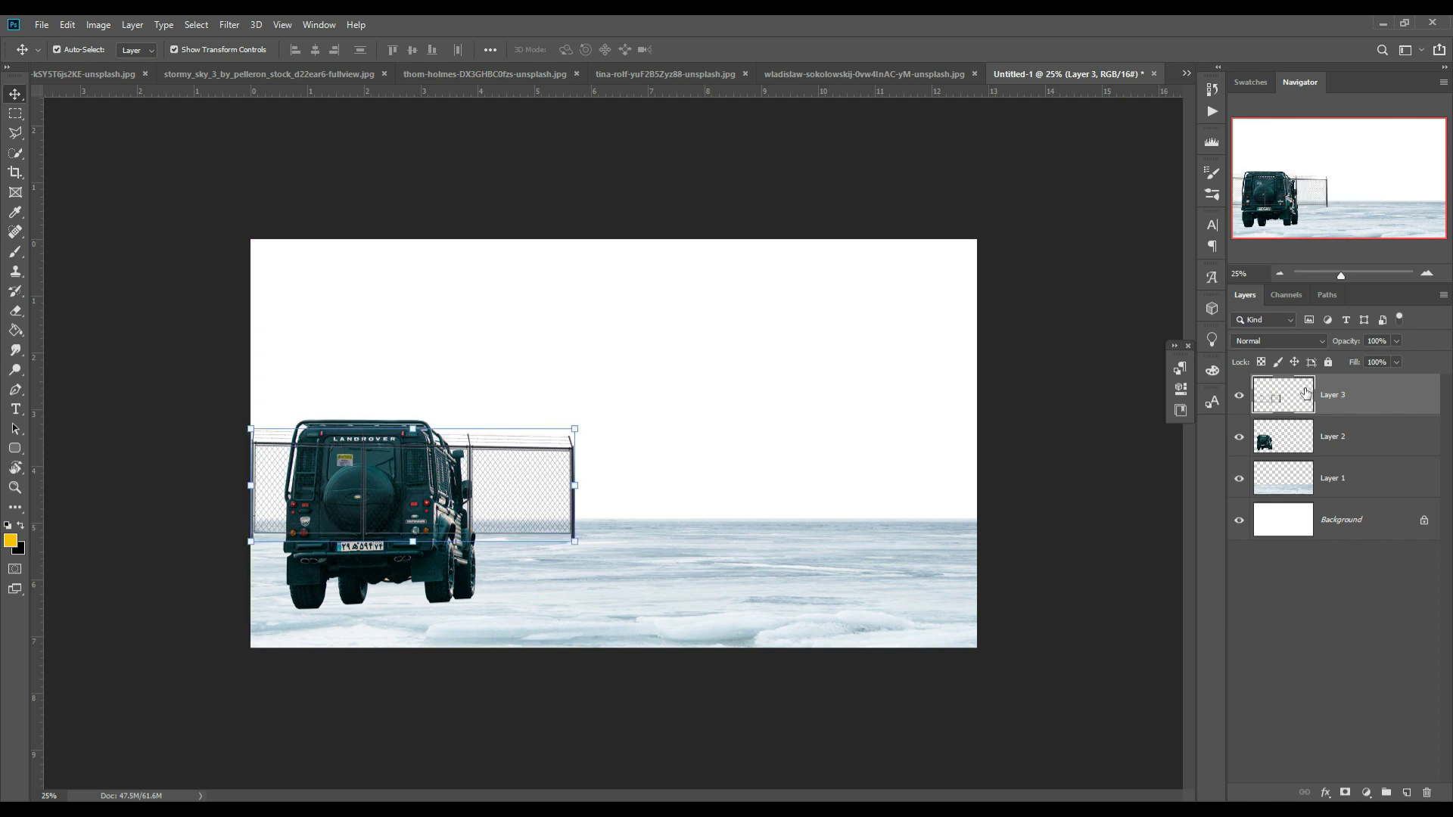
Step: Duplicate the fence layer and shift the copy right to continue the fence
right_click(1397, 407)
left_click(1233, 248)
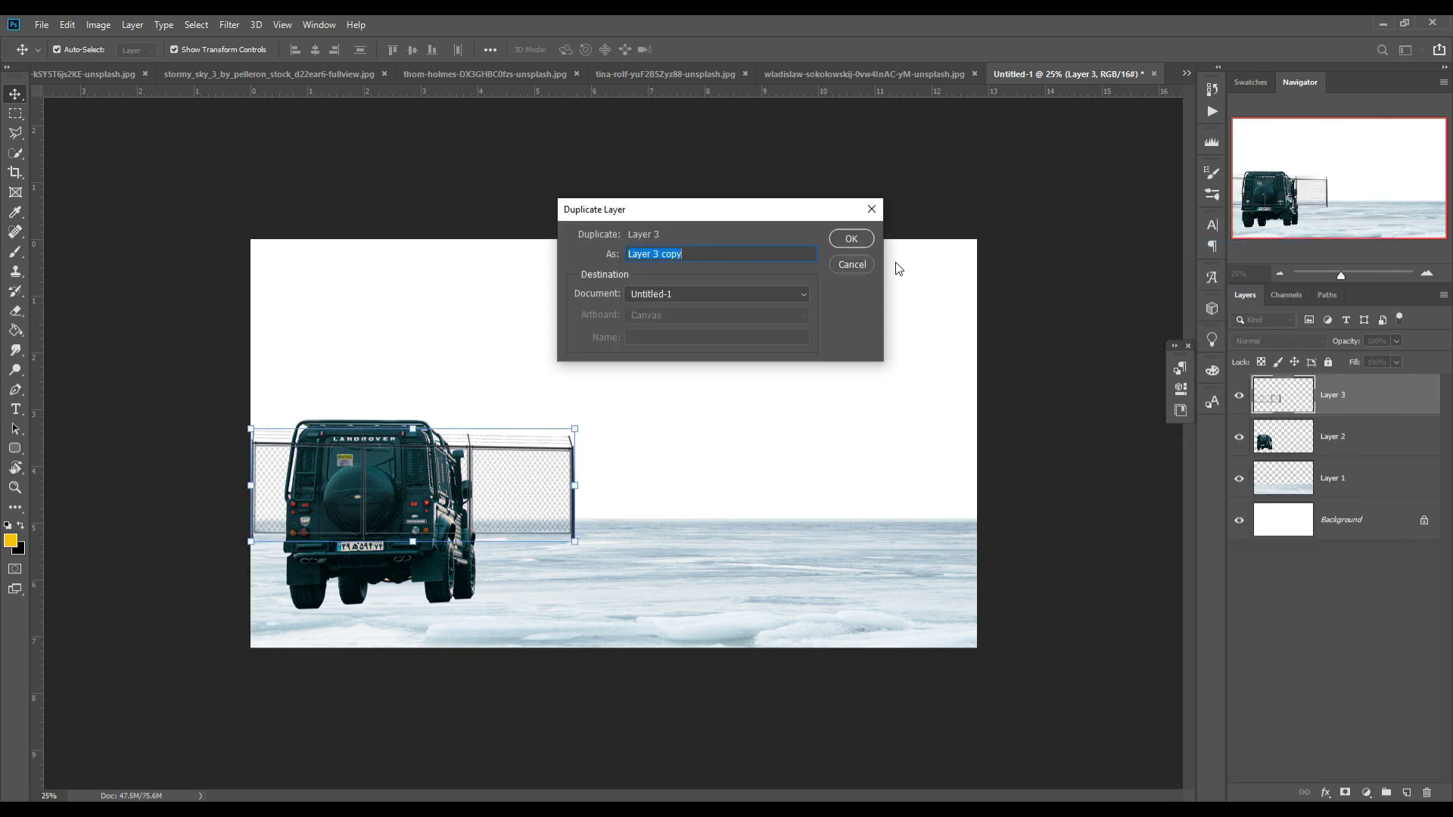
left_click(850, 238)
left_click_drag(540, 457, 875, 458)
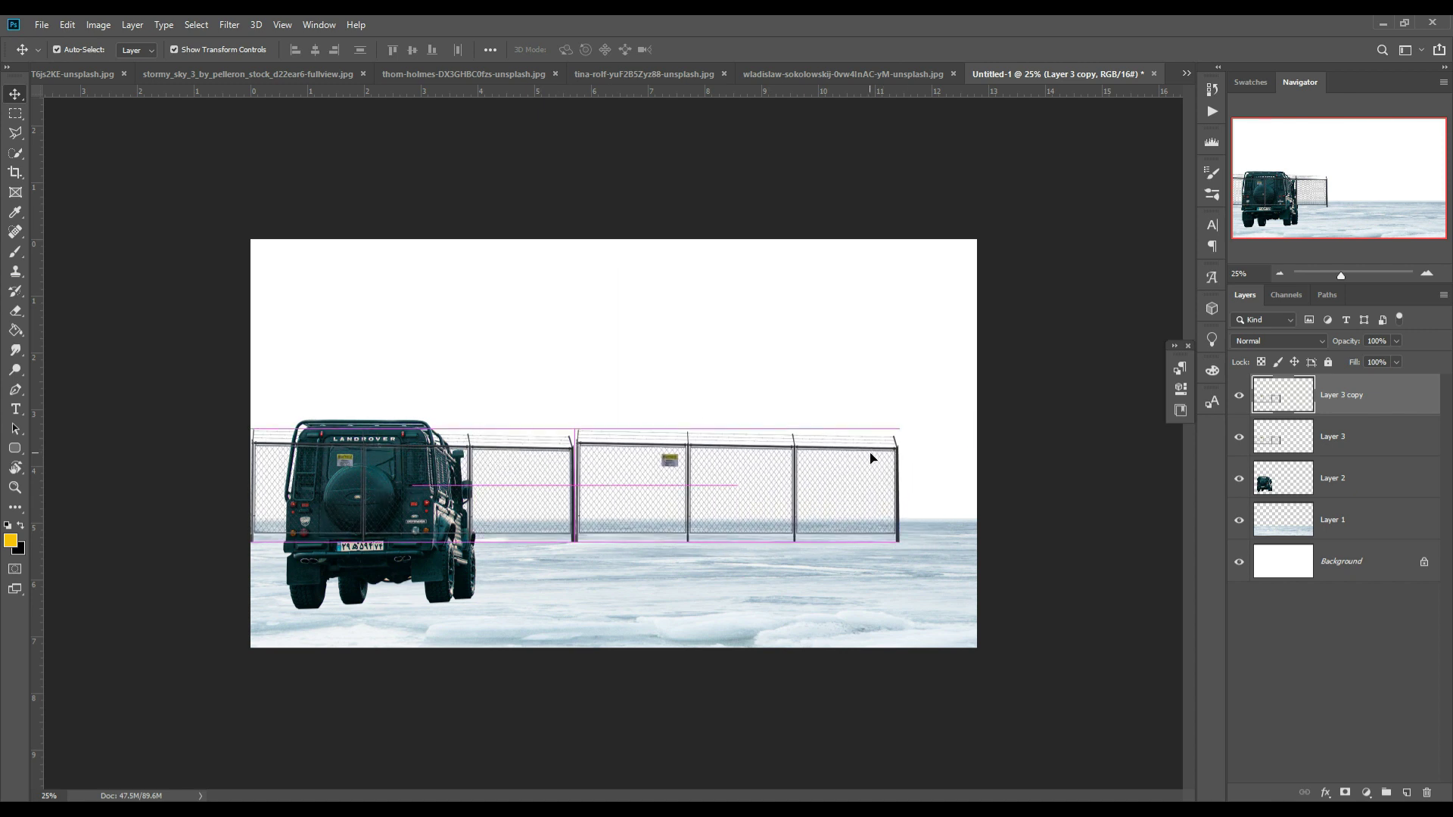
key("Down")
key("Down")
key("Down")
key("Down")
key("Down")
key("Down")
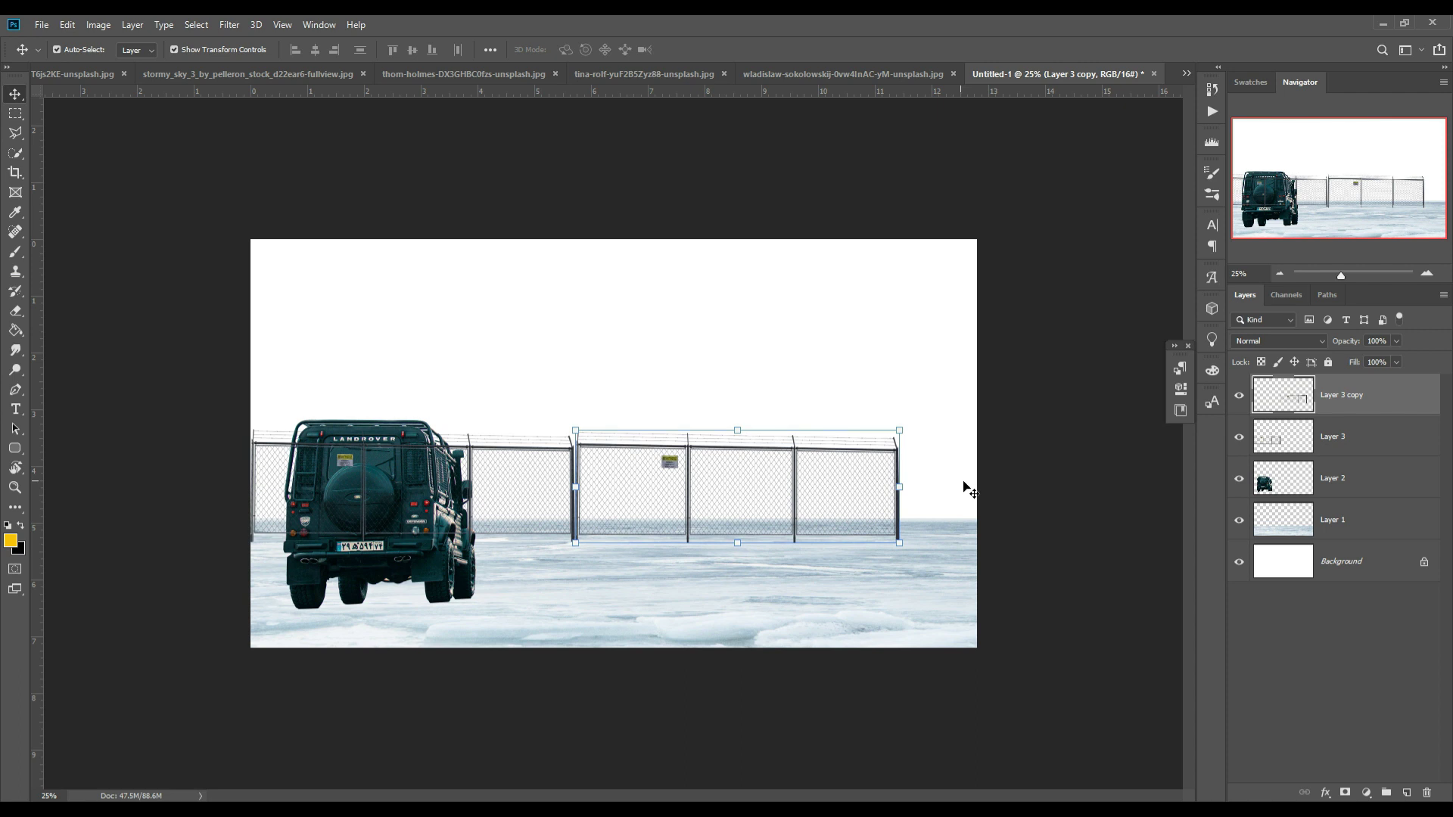
Step: Duplicate the fence copy again and drag Layer 3 copy 2 to the image's right edge
right_click(1418, 416)
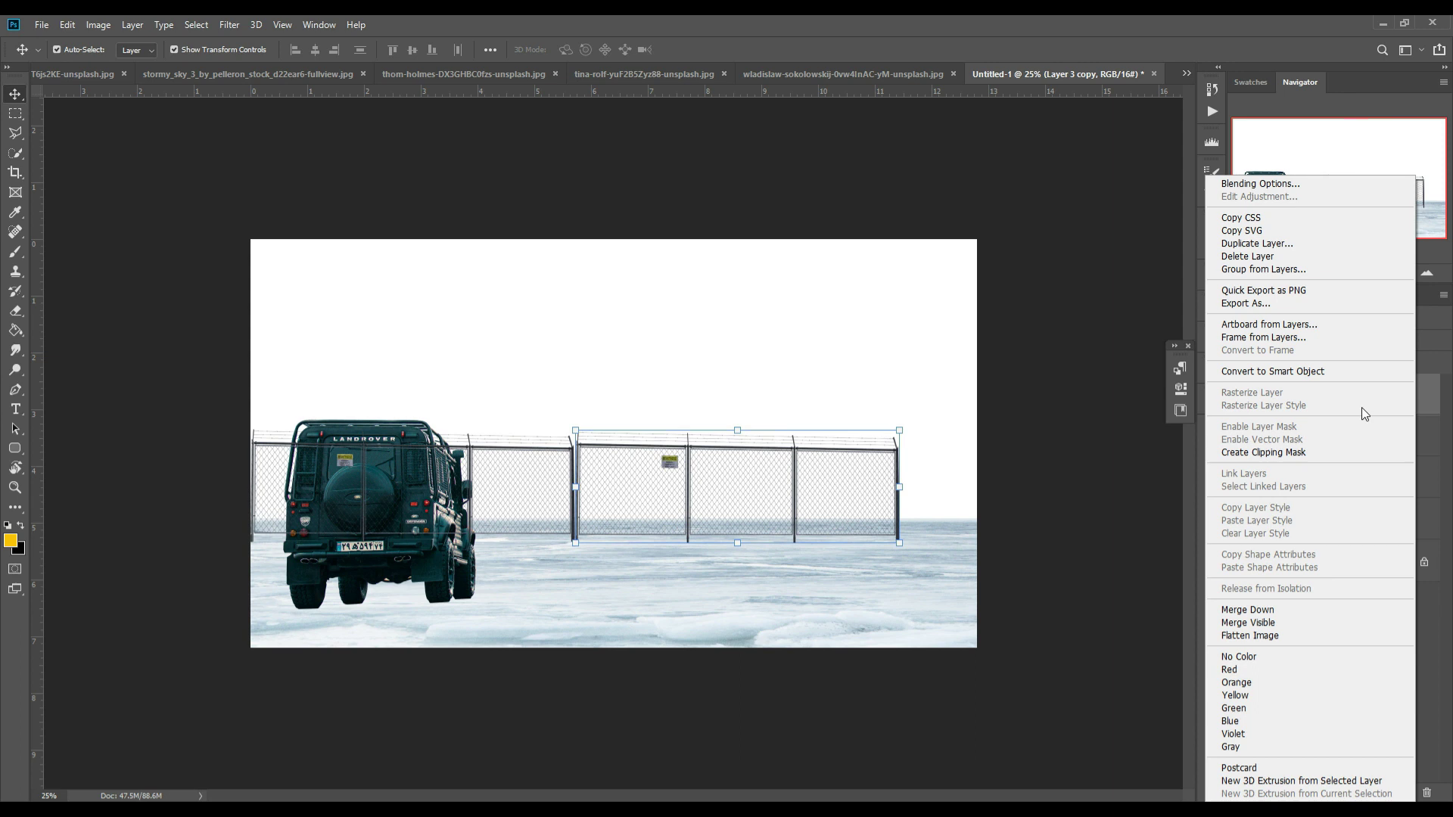
left_click(1257, 243)
key("Return")
left_click_drag(831, 378, 1128, 459)
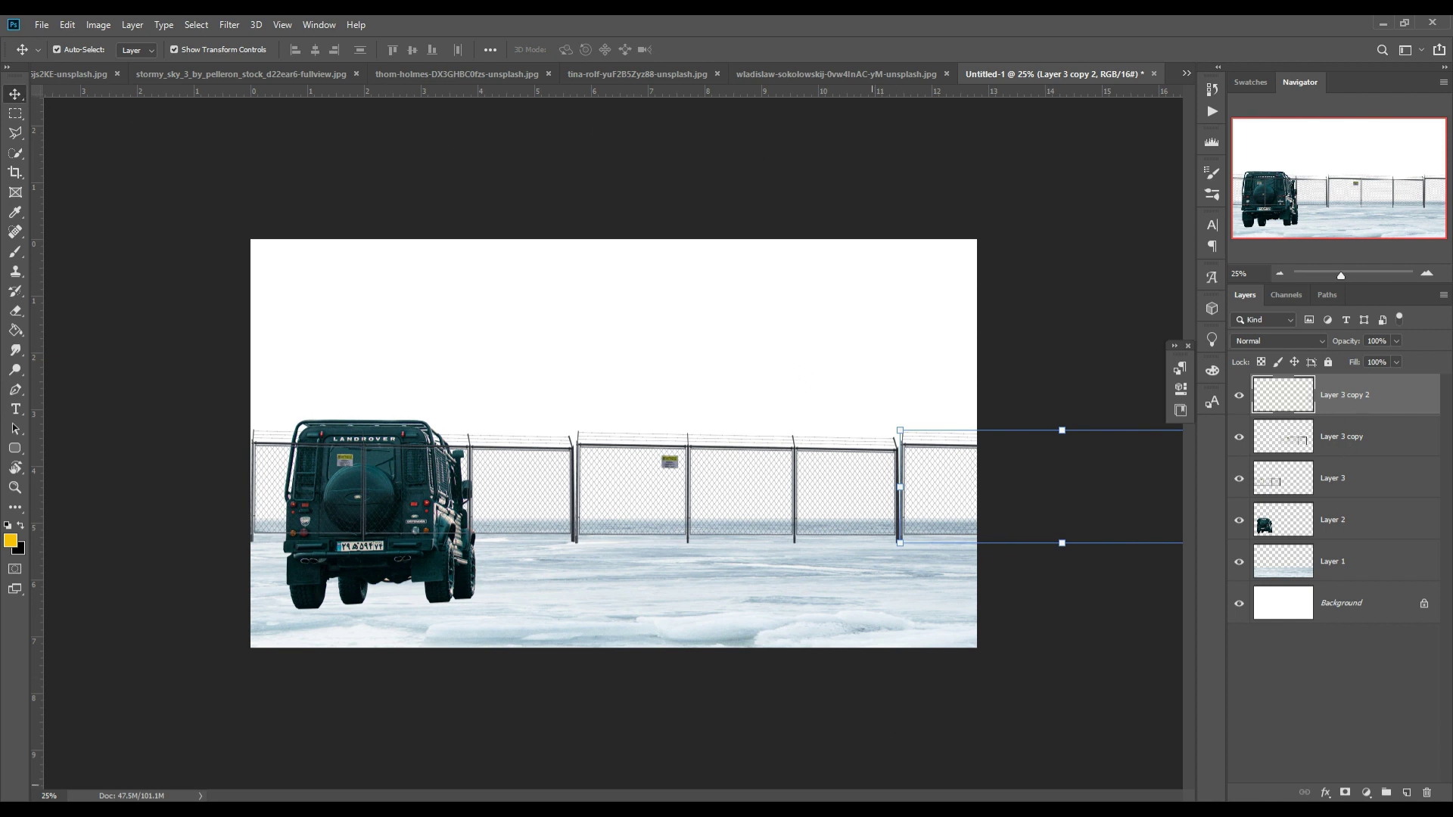
Step: Cycle through the open documents to reach the photo of the person walking in snow
left_click(1187, 73)
left_click(1089, 79)
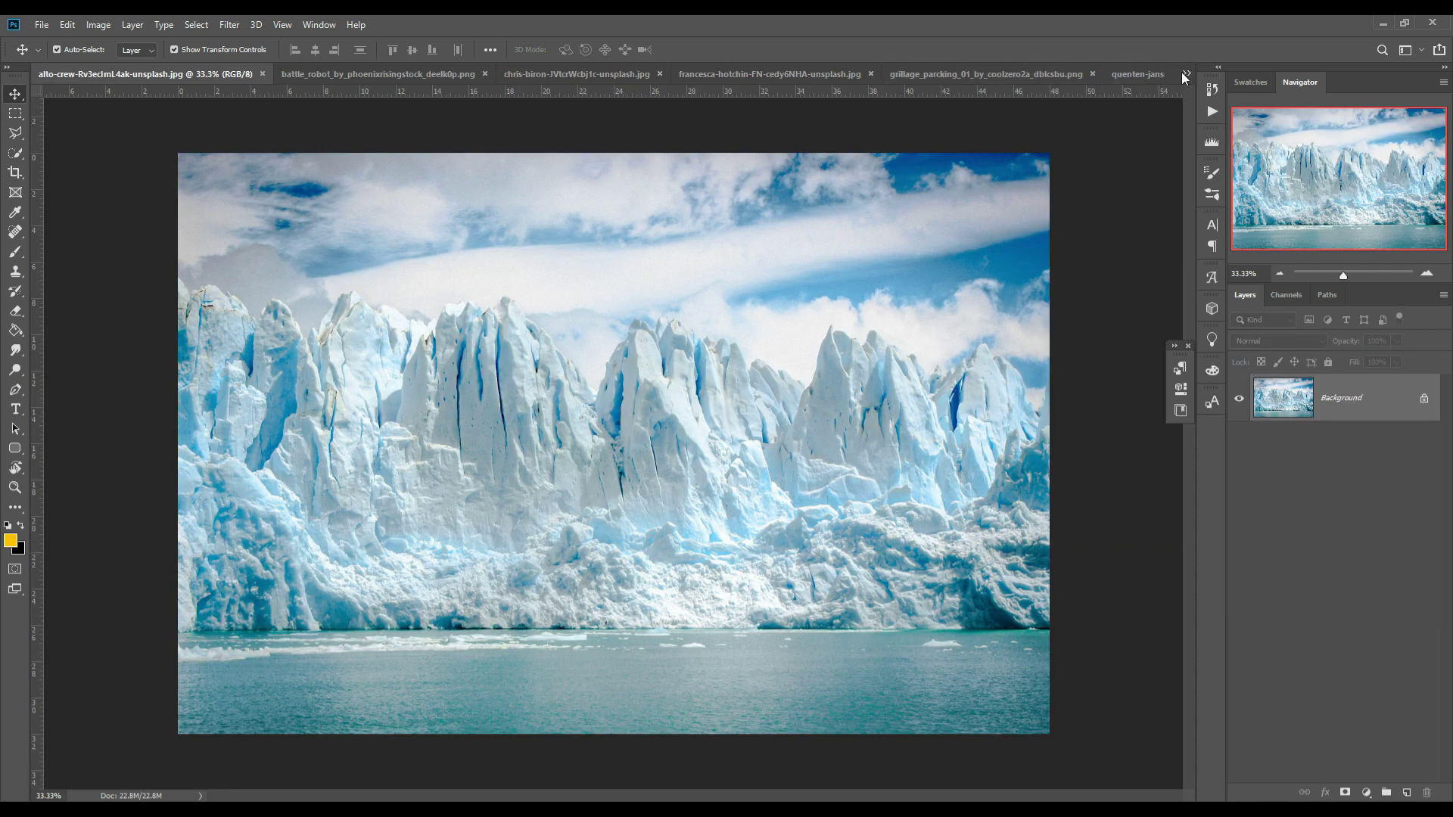
left_click(1187, 74)
left_click(1111, 92)
left_click(1186, 74)
left_click(1087, 107)
left_click(1187, 74)
left_click(1060, 125)
left_click(1187, 73)
left_click(1058, 146)
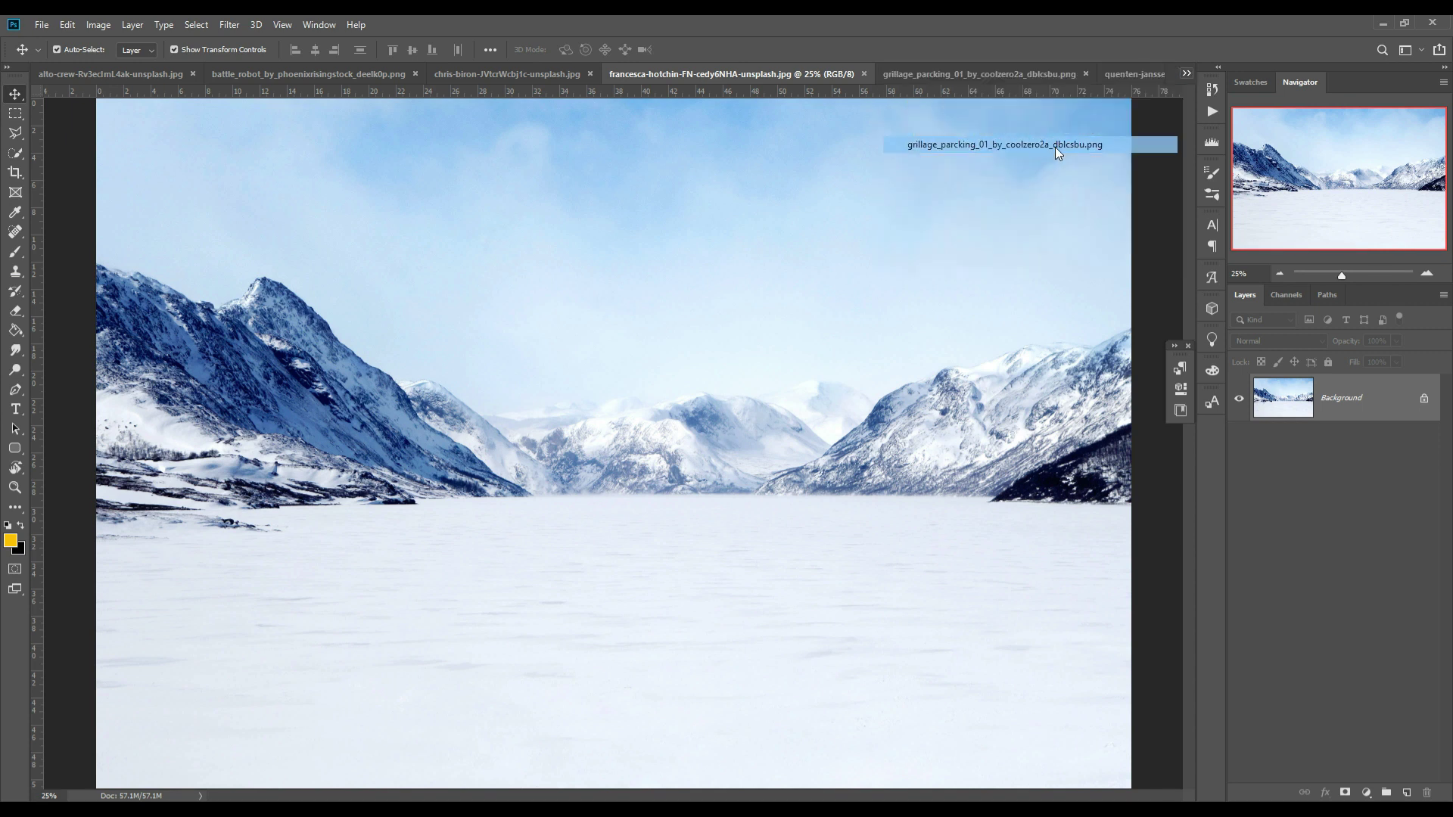
left_click(1186, 74)
left_click(1083, 162)
left_click(1186, 73)
left_click(1022, 177)
left_click(1187, 73)
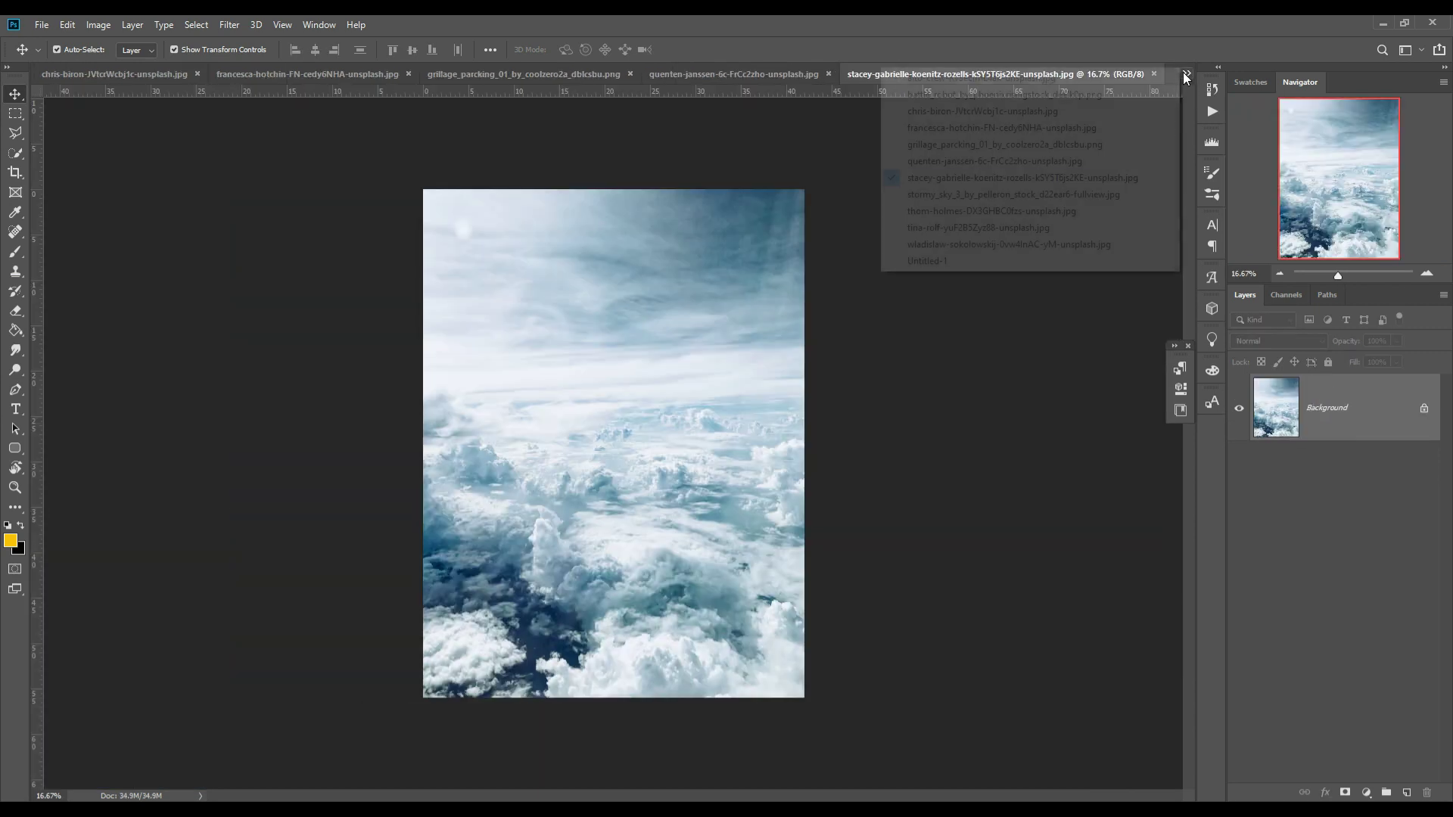
left_click(1018, 195)
left_click(1187, 76)
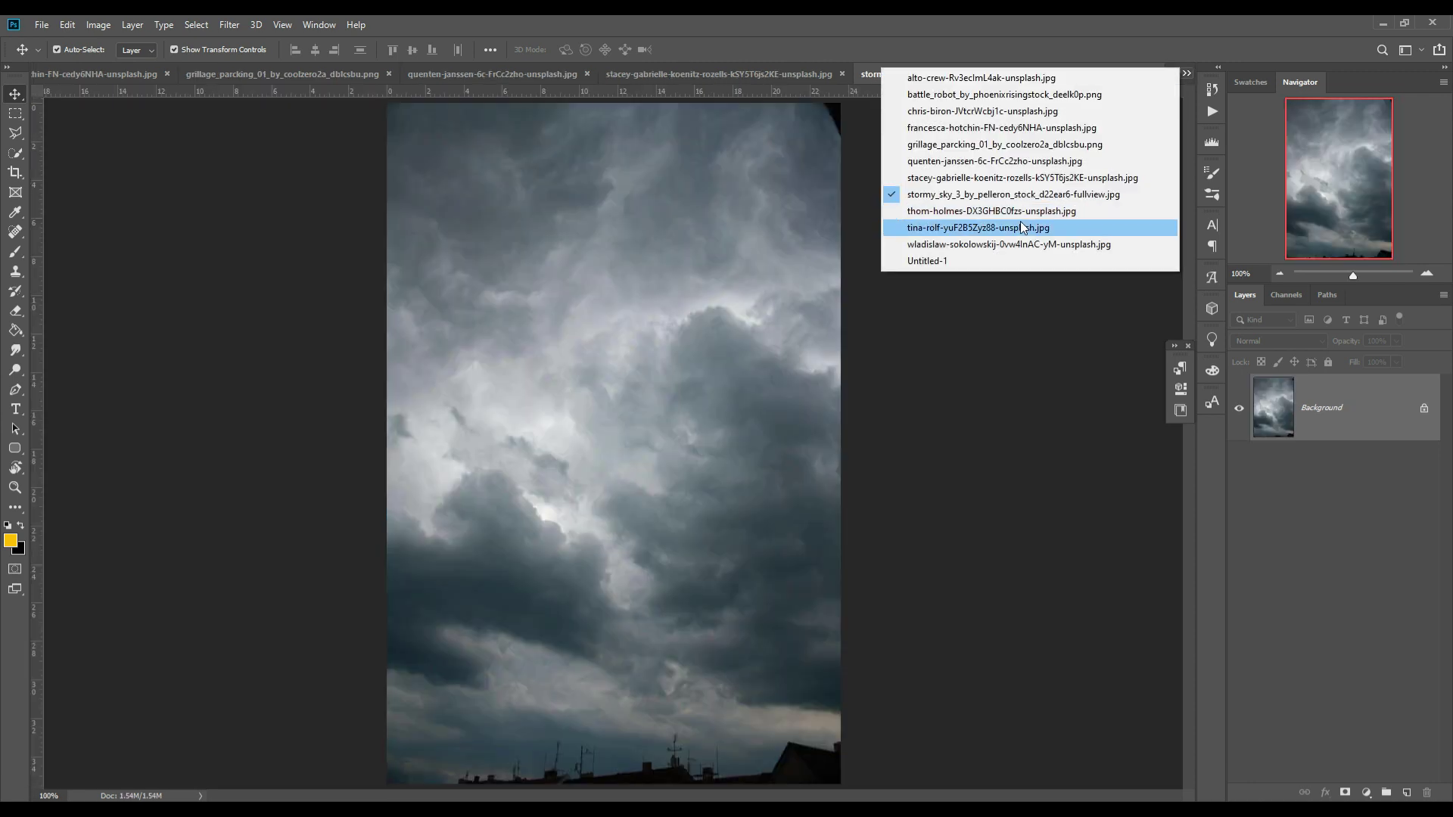
left_click(1020, 221)
Step: With the Pen tool, zoom in on the person and place the first anchor at the left shoe
left_click(18, 390)
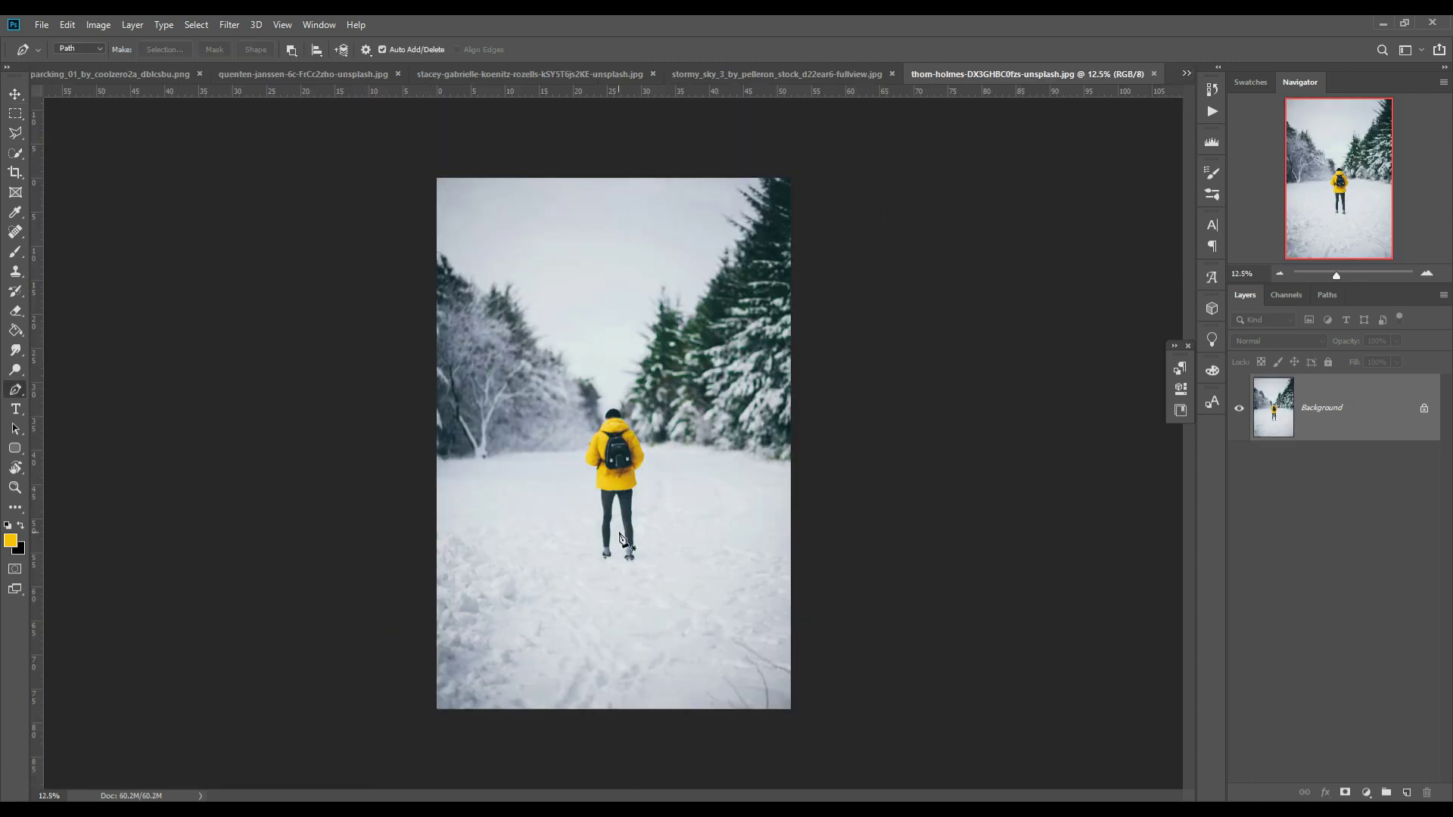
key("ctrl+plus")
key("ctrl+plus")
key("ctrl+plus")
key("ctrl+plus")
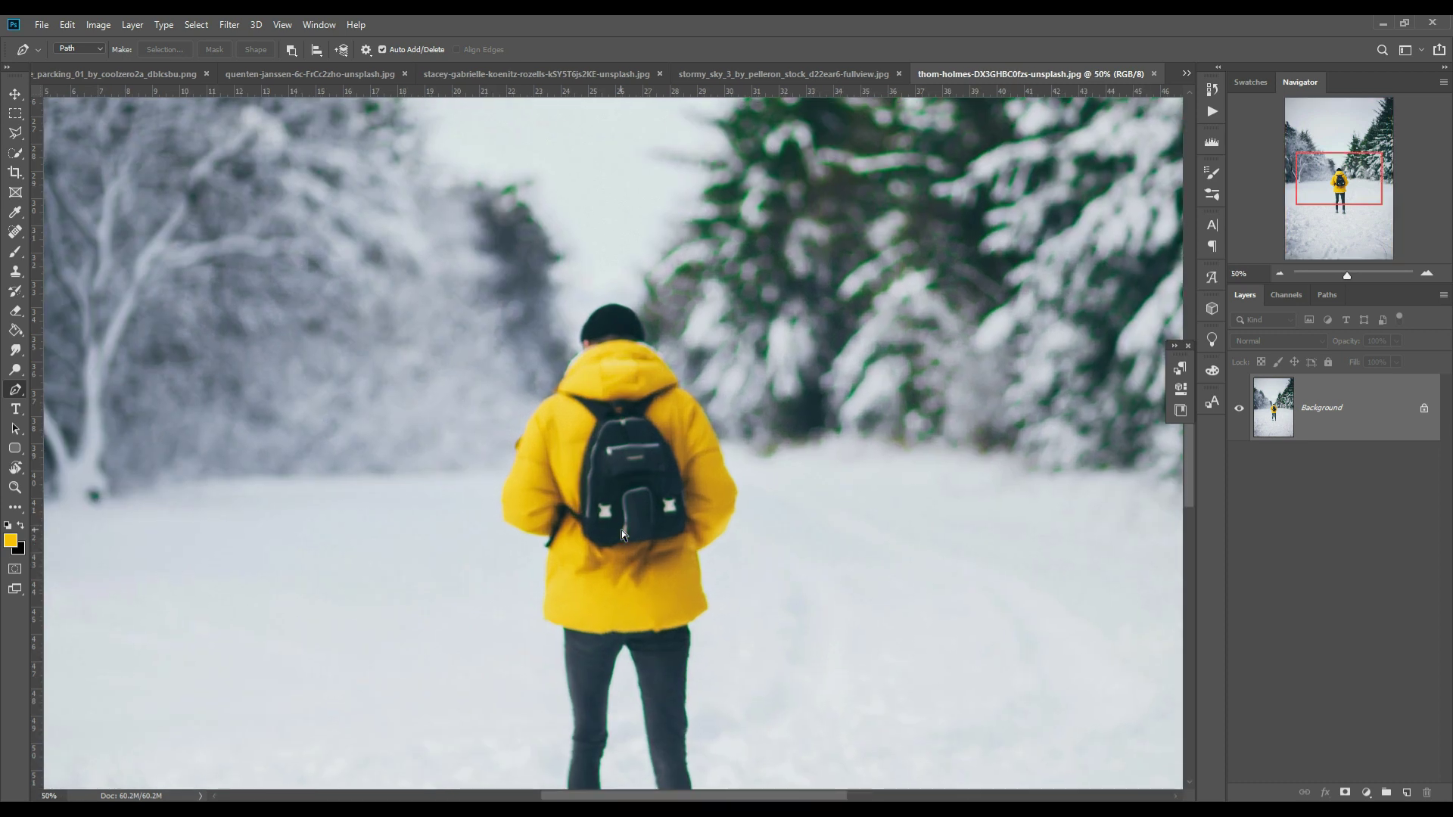
key("ctrl+plus")
key("ctrl+plus")
scroll(632, 499, "down", 6)
scroll(637, 473, "down", 2)
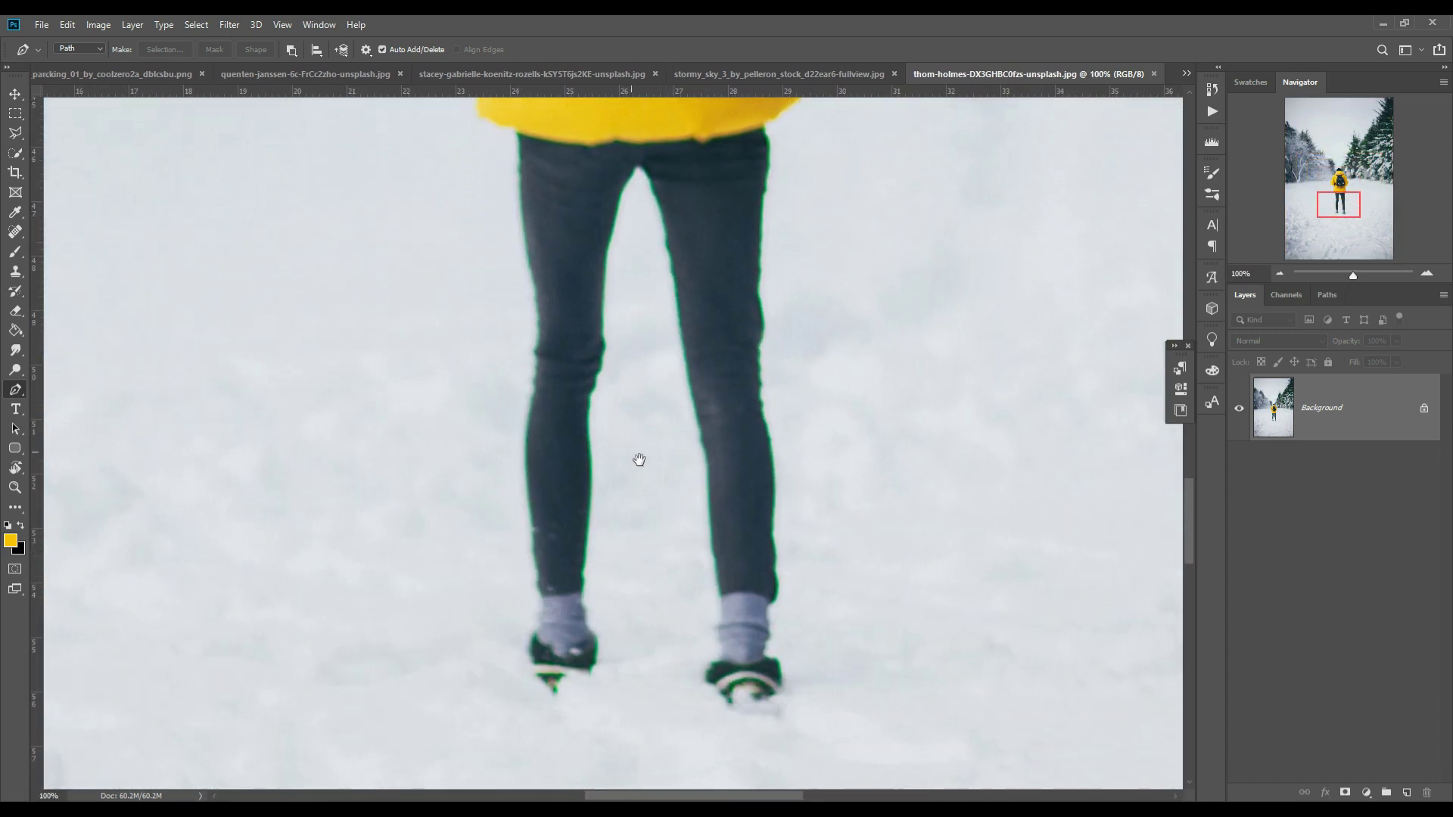
left_click_drag(591, 669, 591, 681)
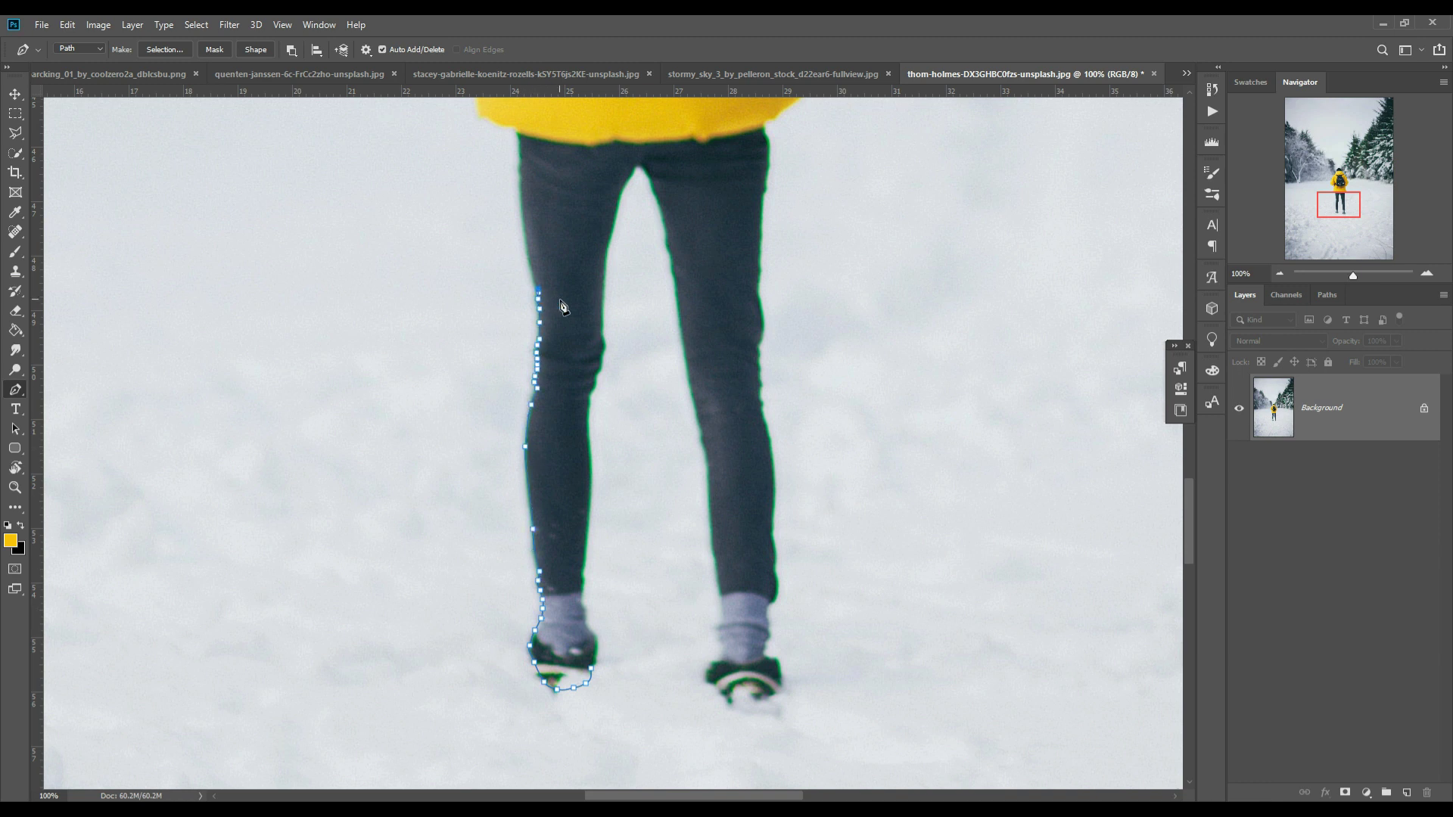
Step: Continue the pen path with anchors down the person's right leg
scroll(521, 144, "up", 5)
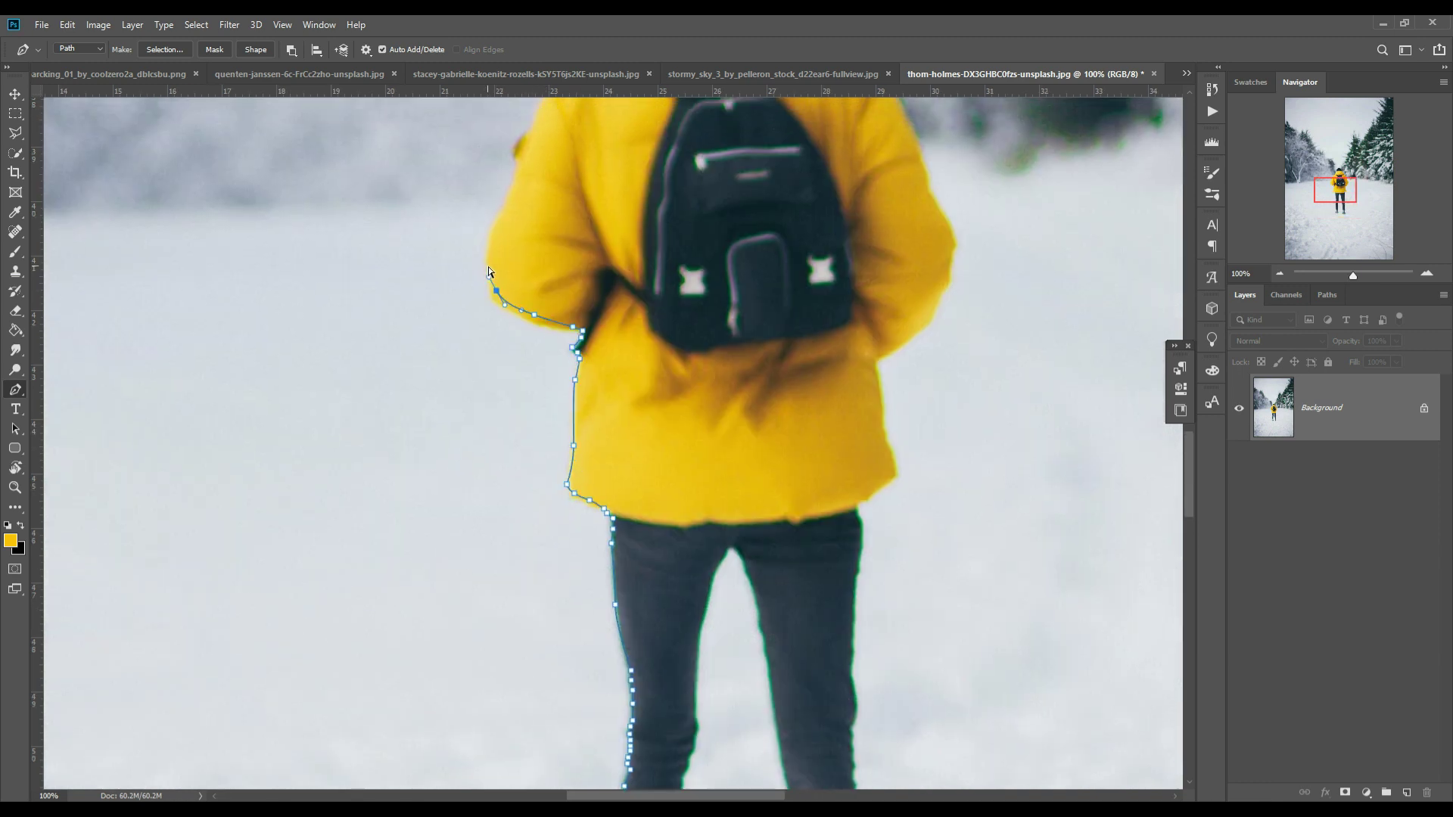
scroll(558, 350, "up", 5)
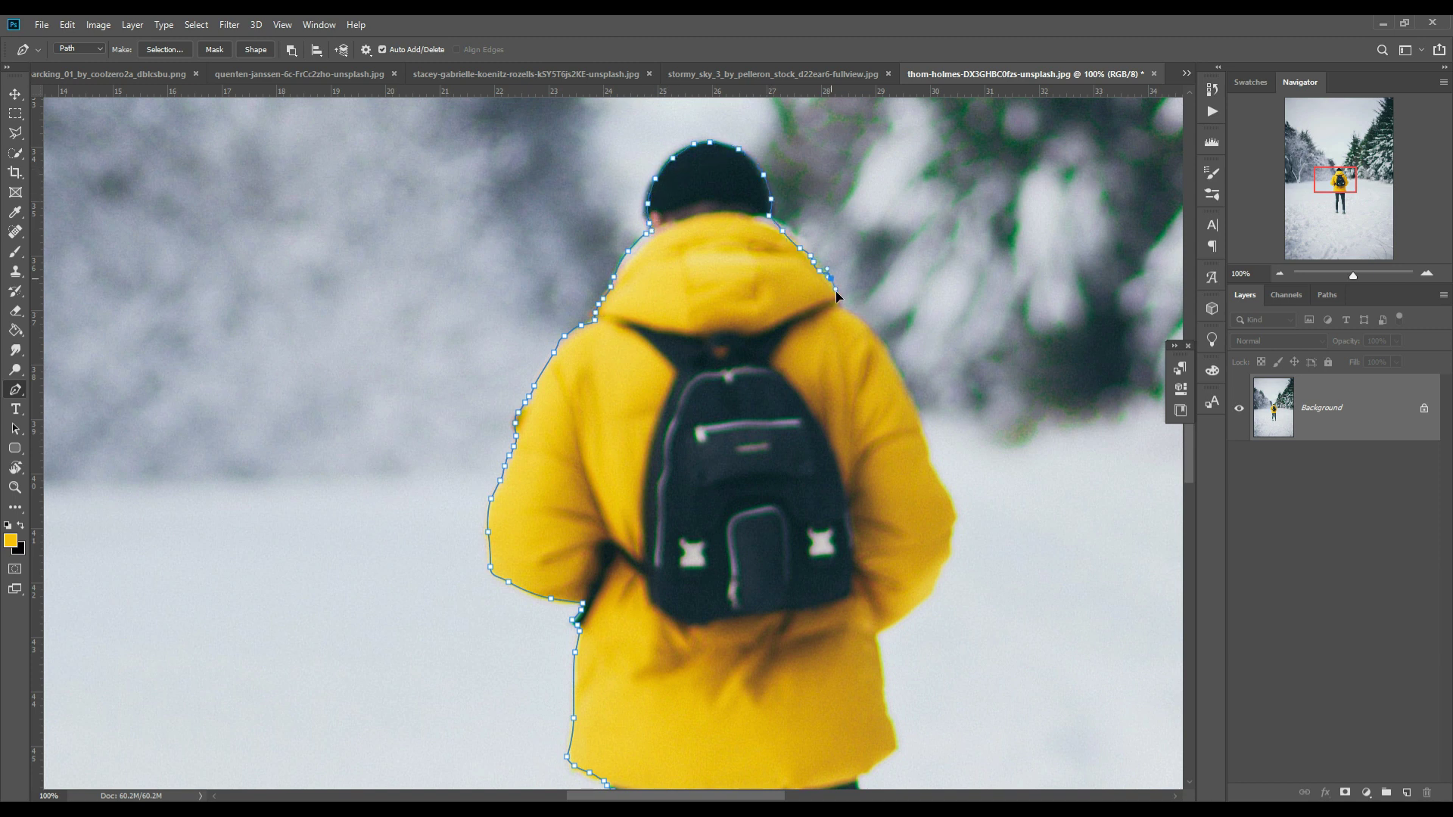
left_click_drag(881, 687, 798, 380)
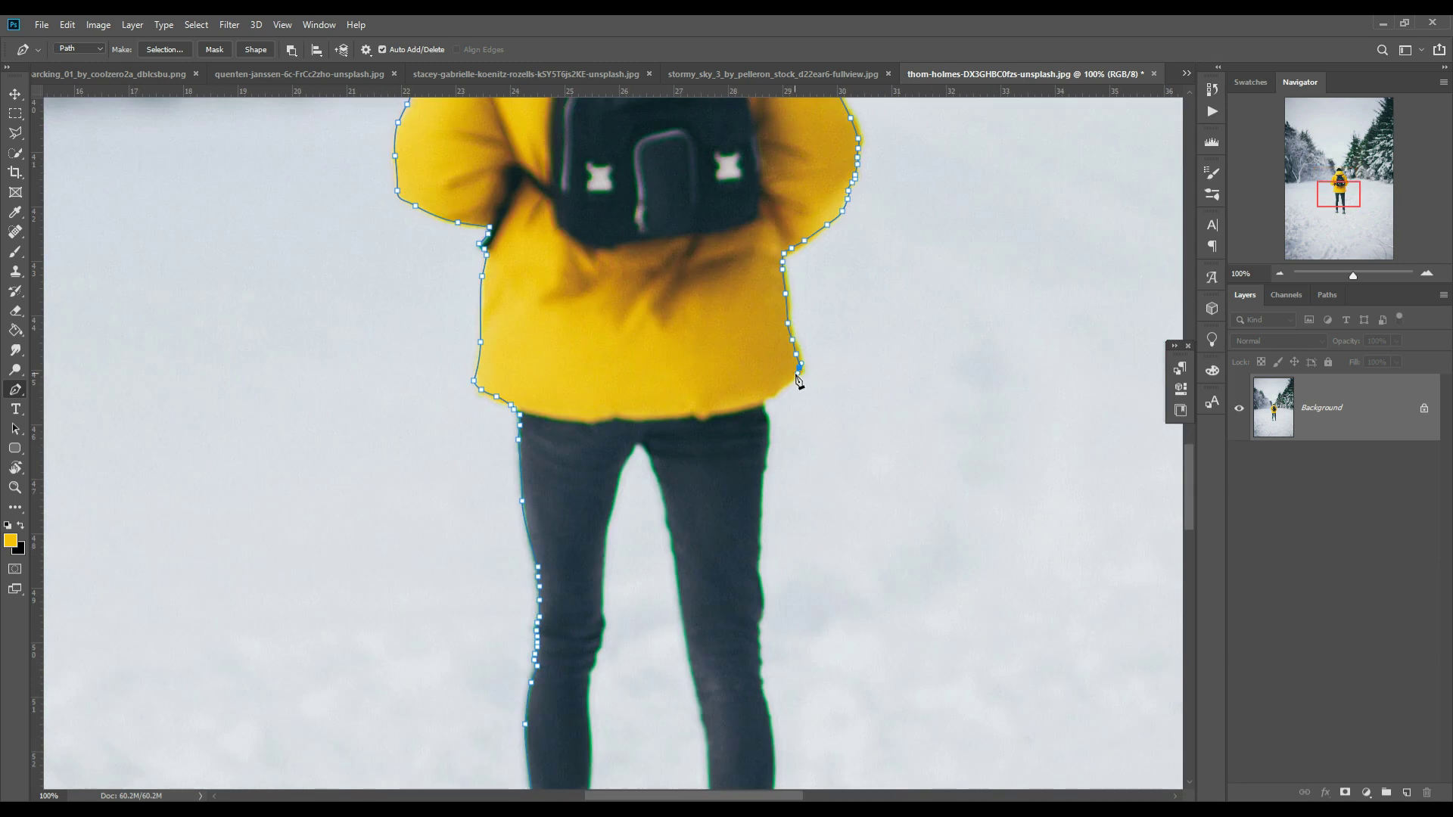
left_click_drag(762, 685, 723, 564)
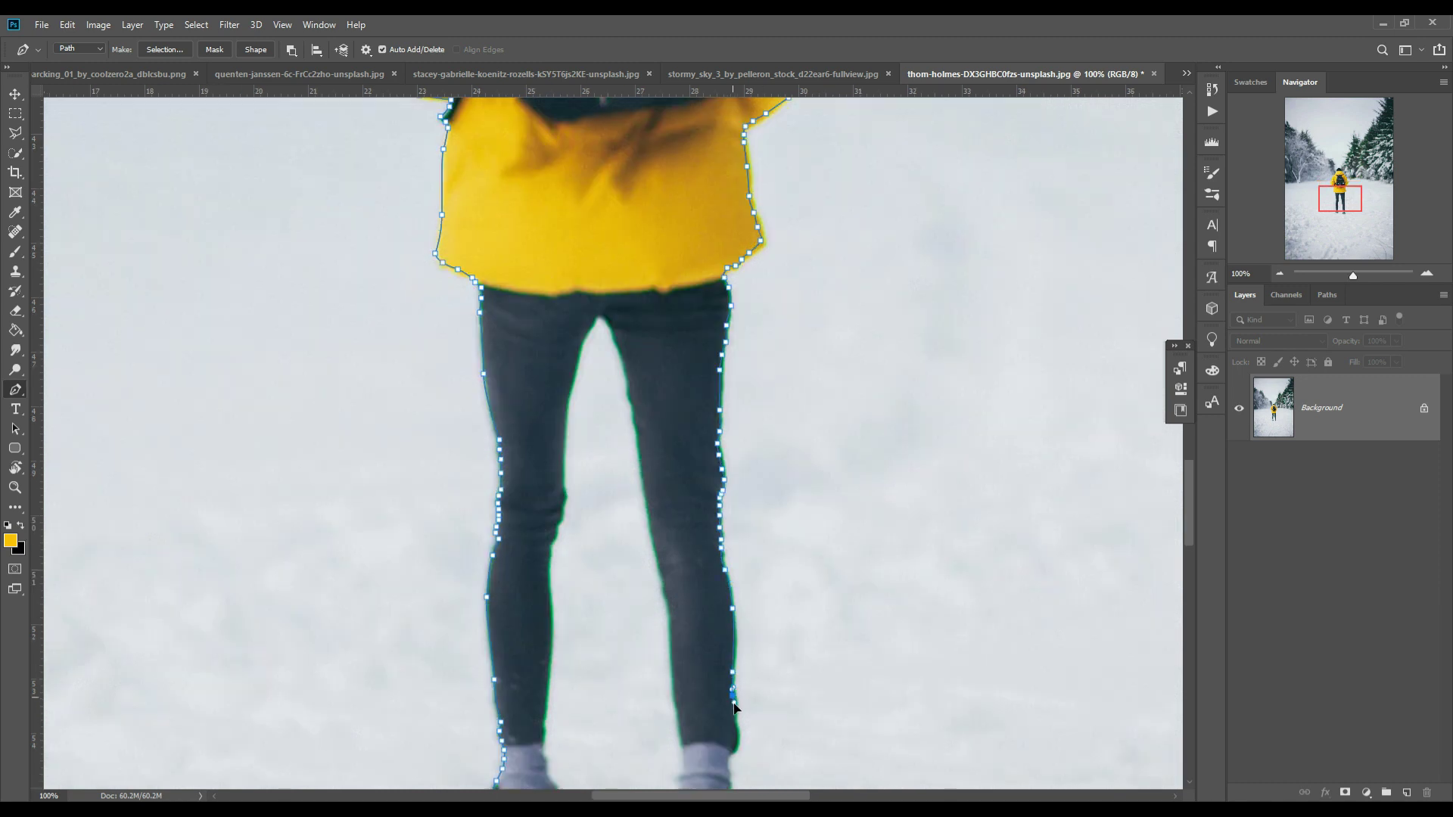
left_click(737, 720)
left_click_drag(737, 720, 700, 596)
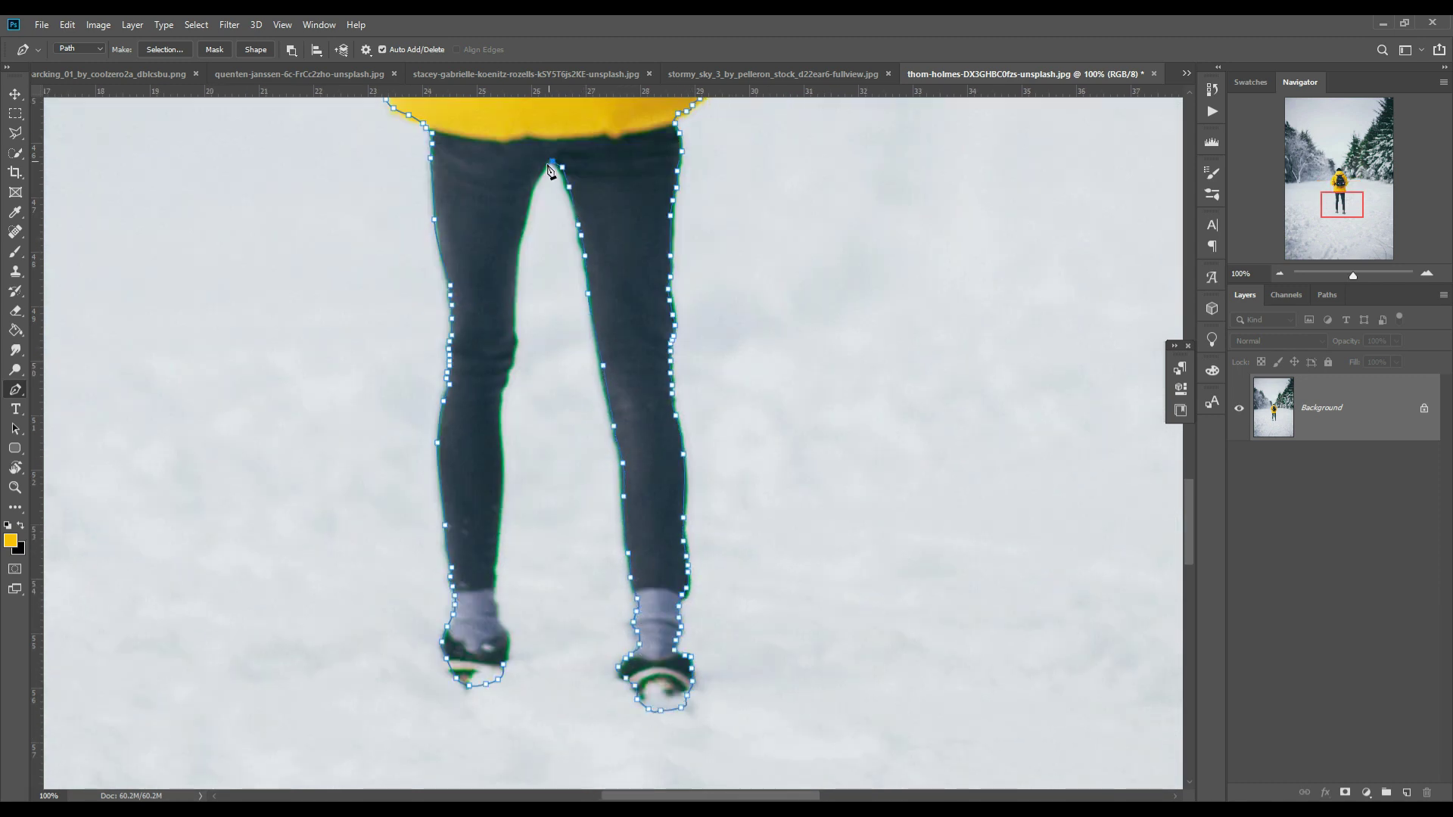
Step: Turn the traced path into a selection and place the yellow-jacketed person, scaled down, by the fence
right_click(597, 144)
left_click(196, 24)
key("v")
mouse_move(364, 178)
left_mouse_down()
mouse_move(942, 265)
mouse_move(679, 295)
mouse_move(598, 480)
left_mouse_up()
key("ctrl+t")
left_click_drag(579, 530, 657, 508)
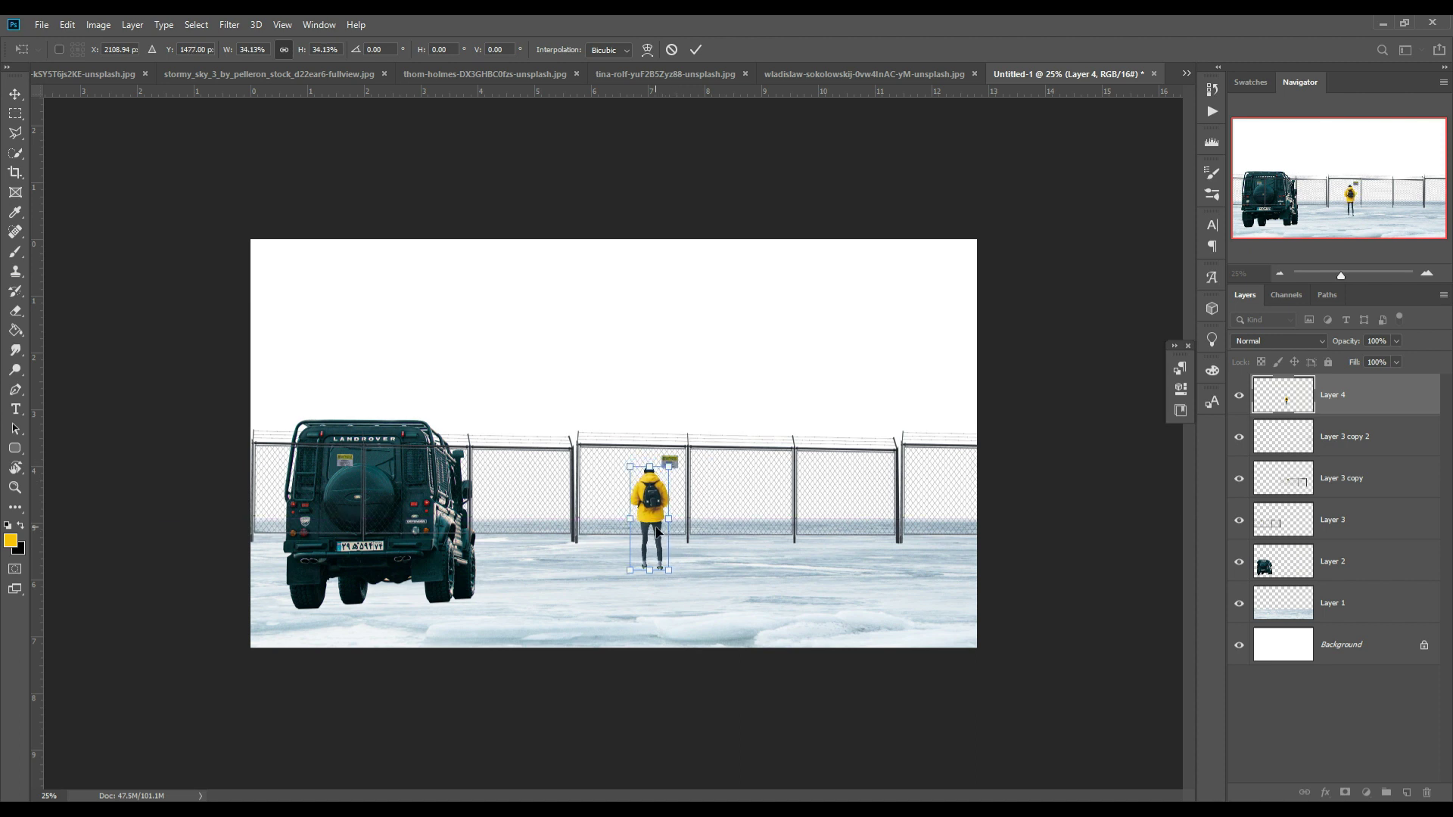
key("Return")
Step: On a new layer above the ice, paint a black shadow and squash it flat under the Land Rover
left_click(1339, 603)
left_click(1406, 792)
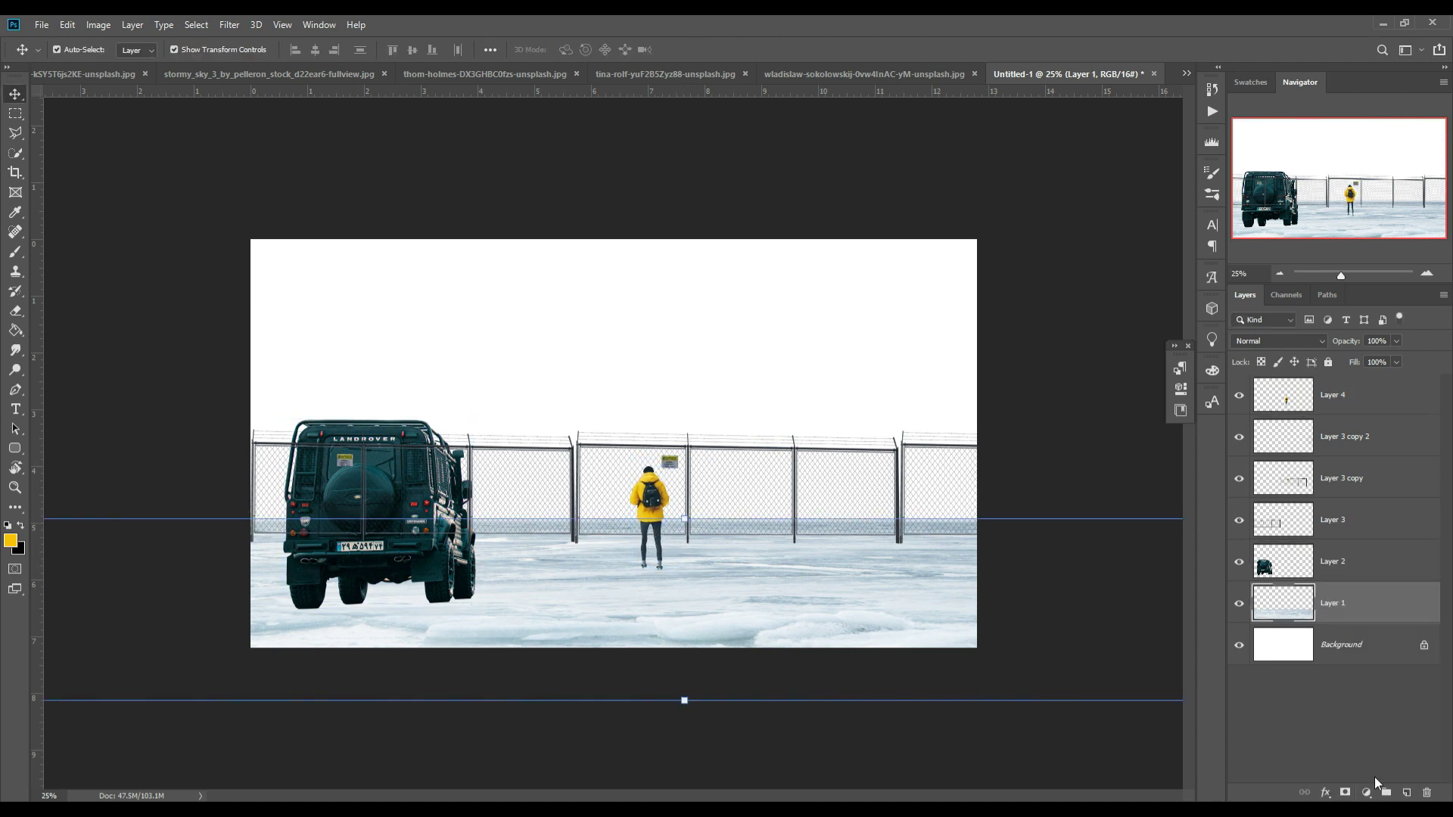
key("b")
key("x")
left_click_drag(427, 605, 488, 629)
key("ctrl+t")
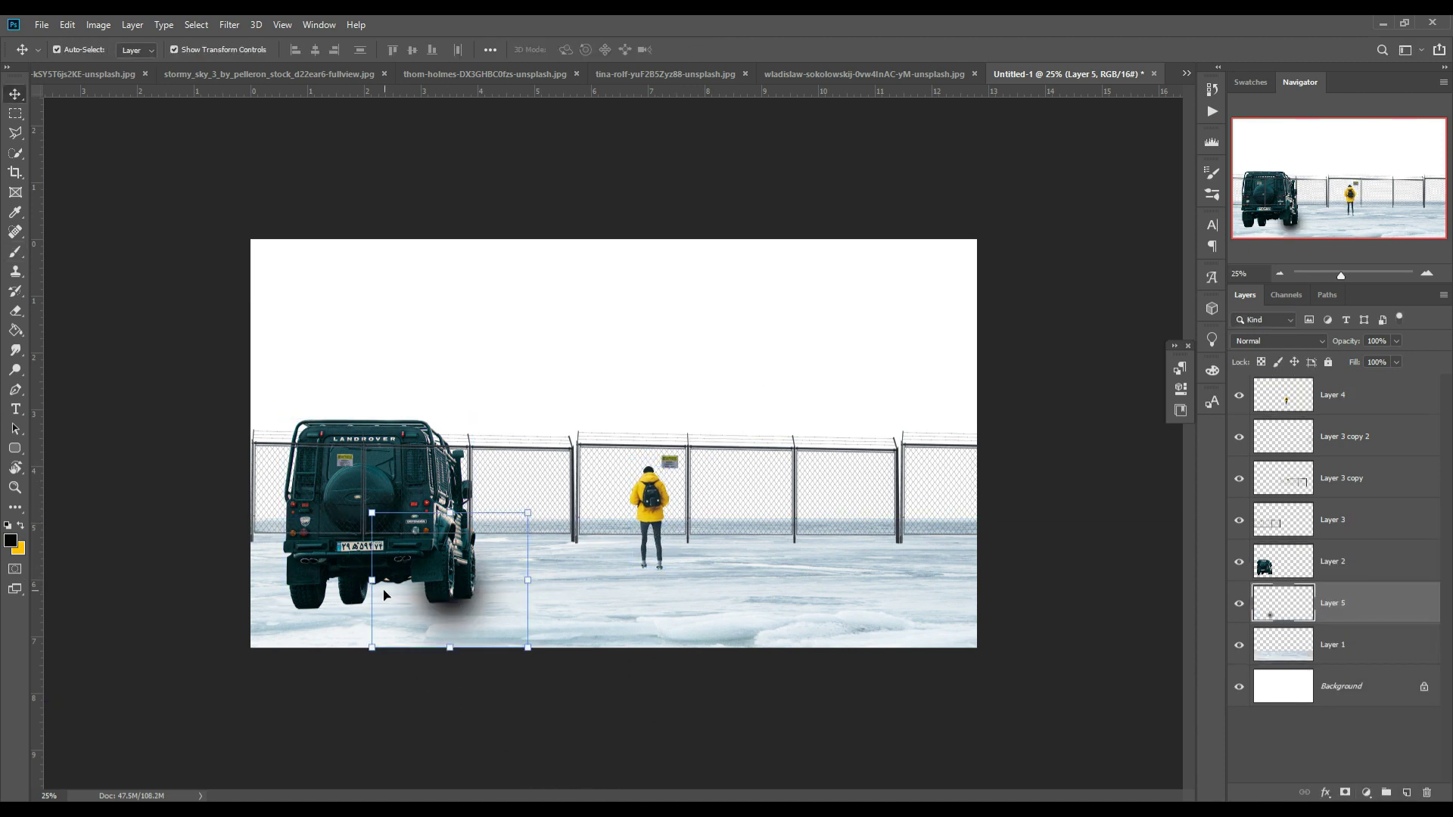
left_click_drag(367, 514, 161, 604)
mouse_move(303, 624)
left_mouse_down()
mouse_move(264, 610)
mouse_move(453, 602)
left_mouse_up()
key("Return")
Step: Duplicate the shadow layer three times, nudging the copies down and left to deepen it
right_click(1363, 603)
left_click(1264, 286)
key("Return")
right_click(1374, 610)
left_click(1214, 241)
left_click(860, 244)
key("shift+Down")
key("shift+Down")
right_click(1365, 604)
left_click(1216, 244)
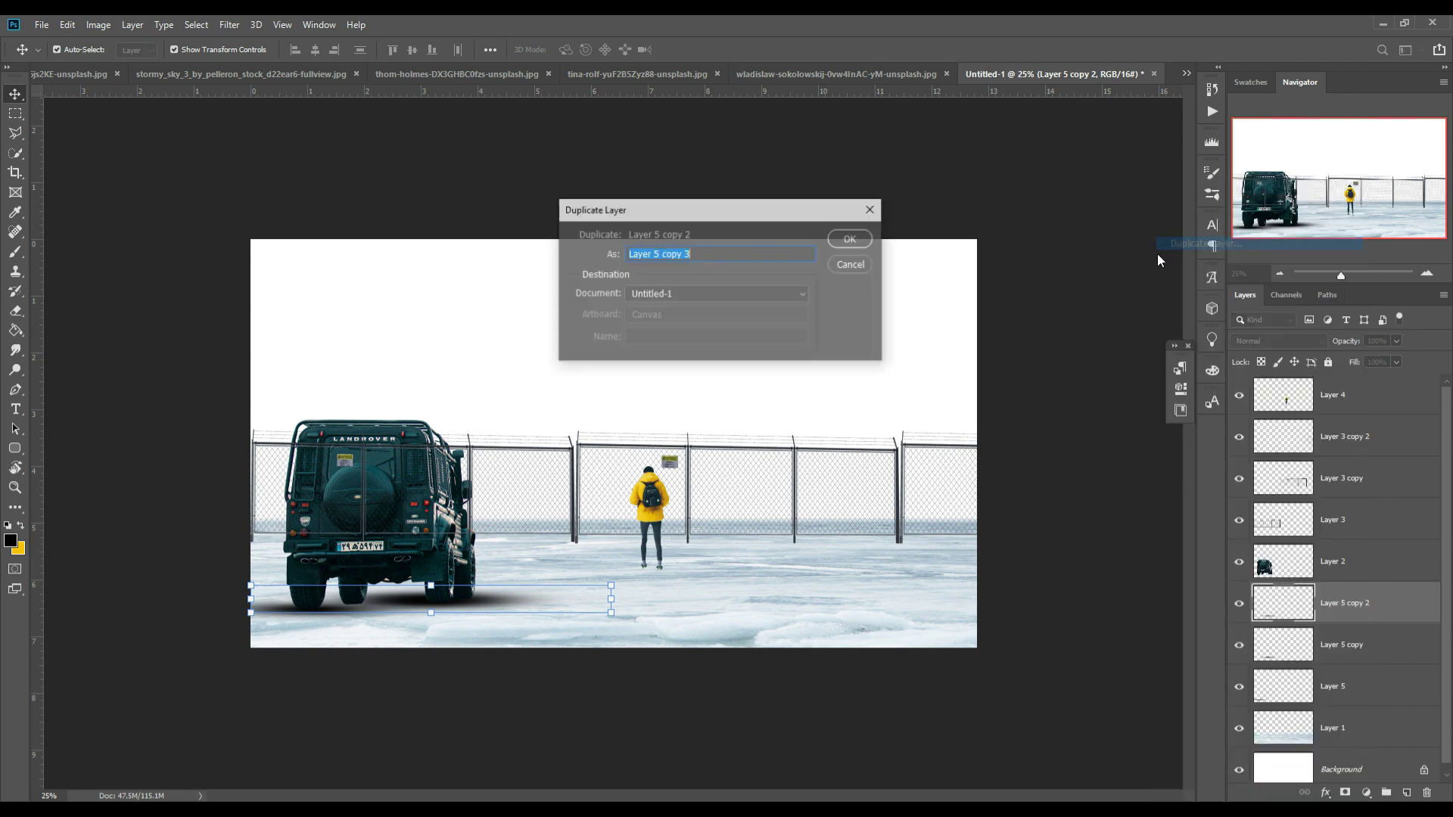
left_click(851, 239)
key("shift+Left")
key("shift+Left")
key("shift+Left")
key("shift+Left")
key("shift+Left")
key("shift+Left")
key("shift+Left")
key("shift+Left")
key("shift+Left")
key("shift+Left")
key("shift+Left")
key("shift+Left")
key("shift+Left")
key("shift+Left")
key("shift+Left")
key("shift+Left")
key("shift+Left")
key("shift+Left")
key("shift+Left")
key("shift+Left")
key("shift+Left")
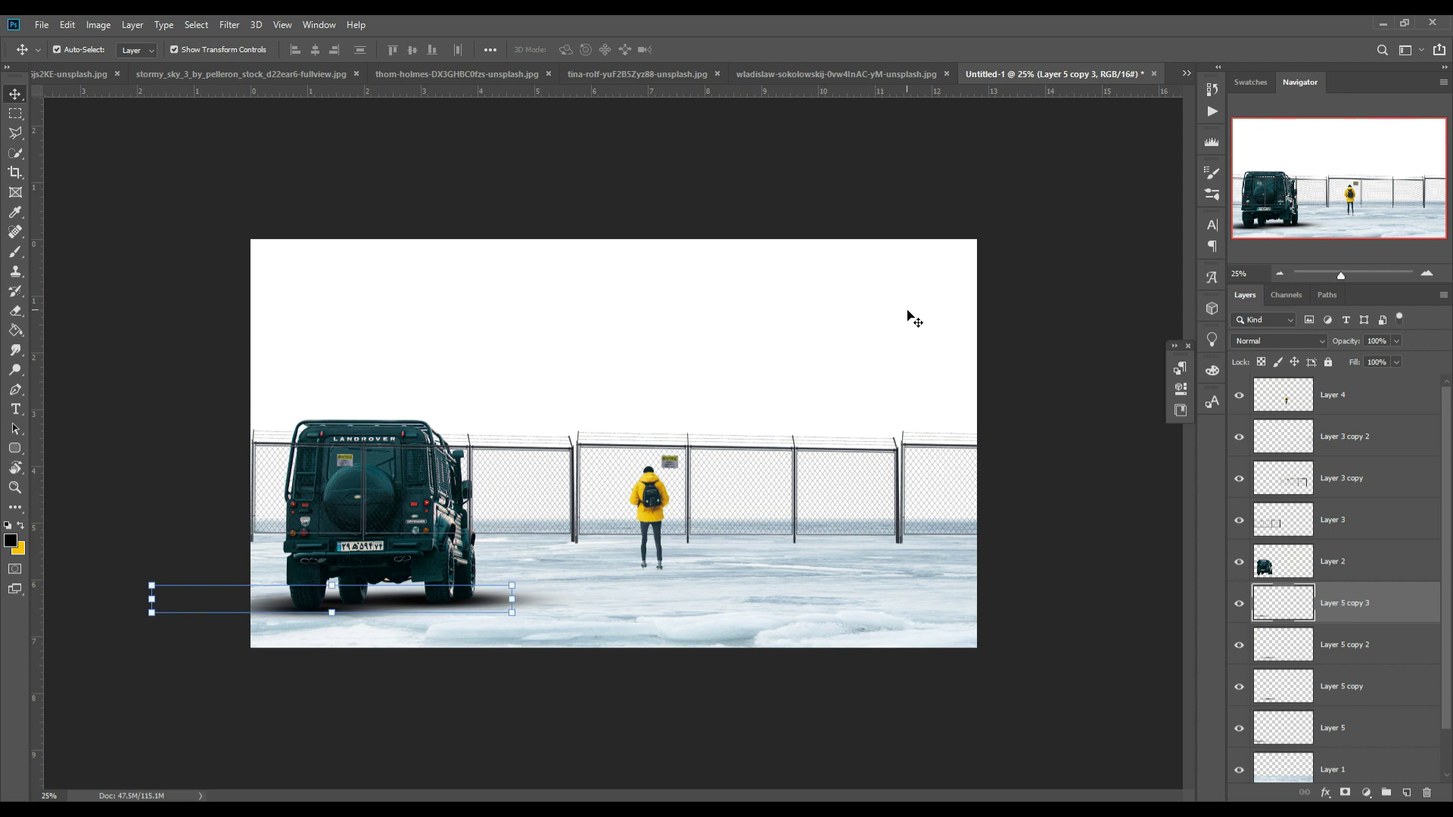
key("Down")
key("Down")
key("Down")
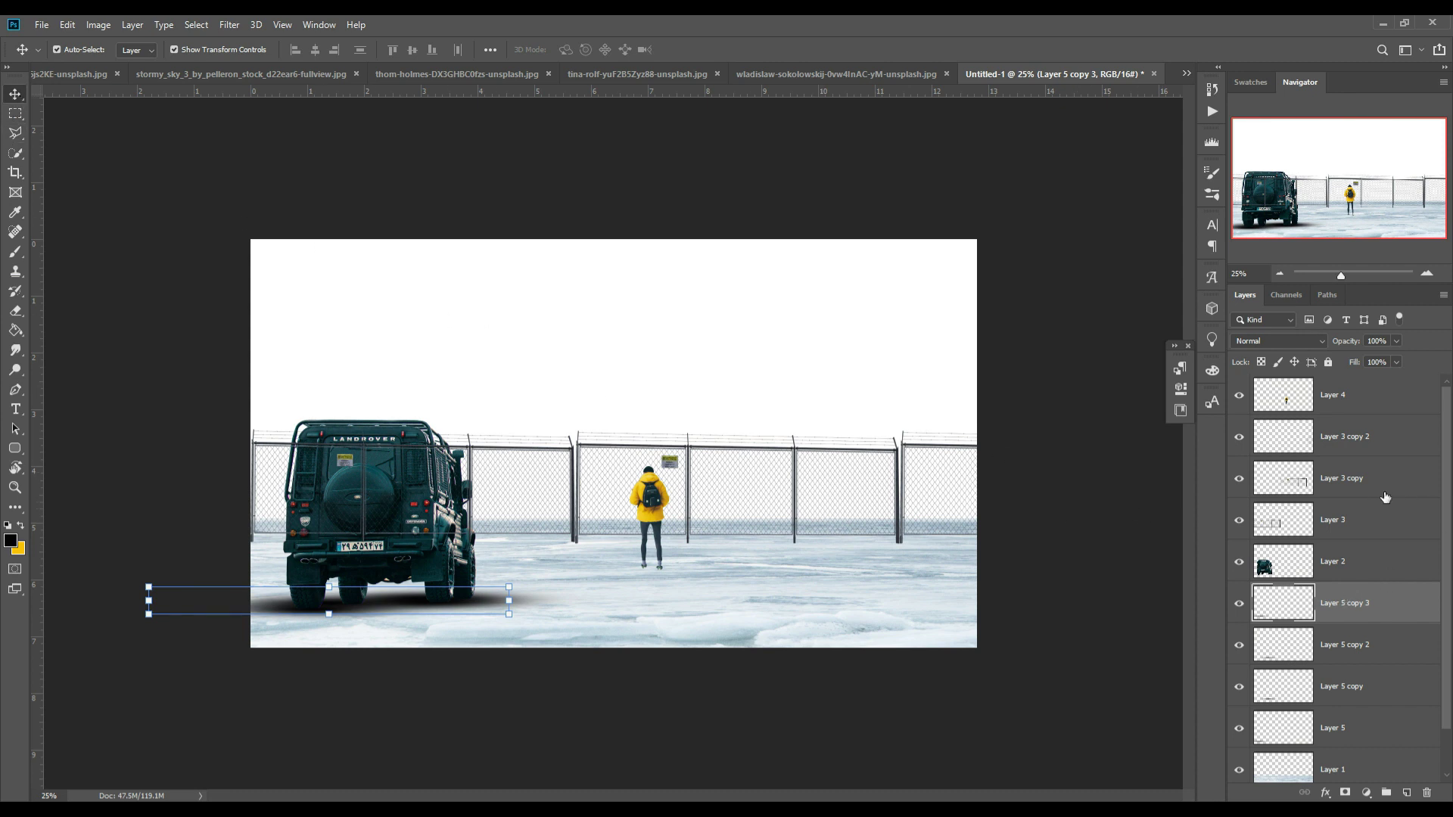
left_click(1360, 408)
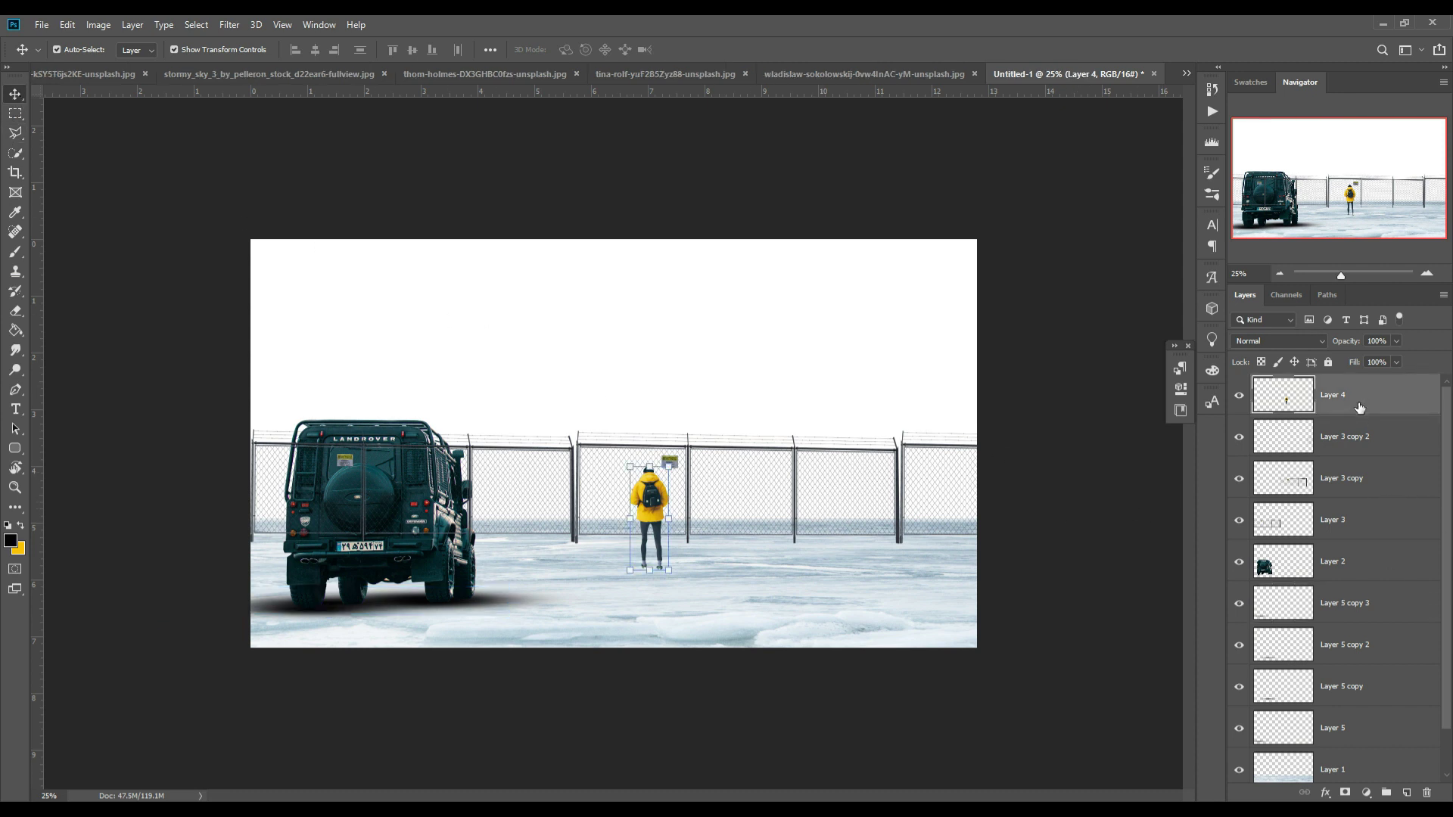
Step: Add a layer mask to the person's layer and paint black over her shoe soles
left_click(1346, 794)
left_click(15, 258)
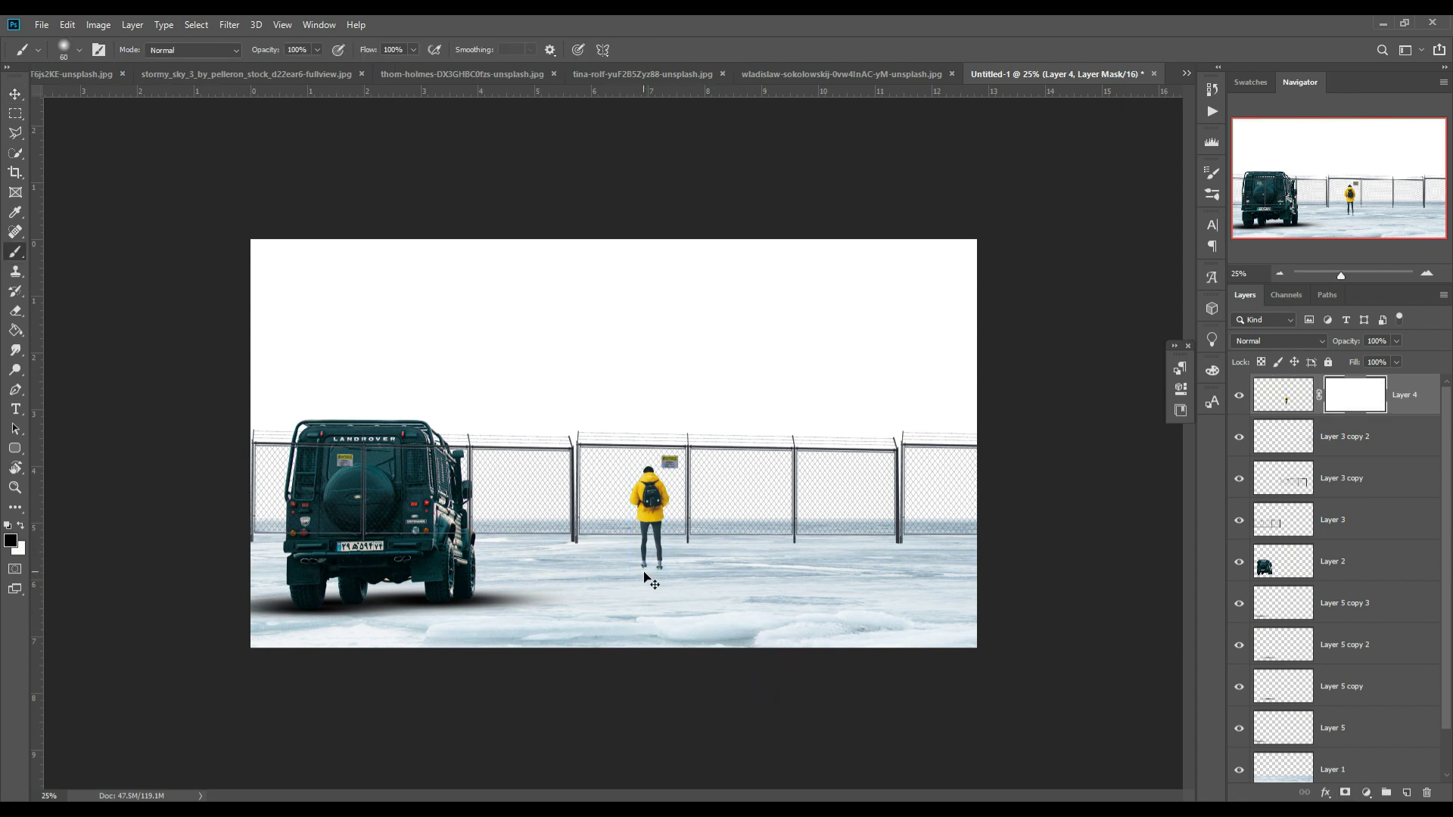
scroll(644, 576, "up", 3)
scroll(651, 560, "up", 3)
scroll(738, 469, "down", 2)
mouse_move(738, 469)
left_mouse_down()
mouse_move(697, 434)
mouse_move(788, 441)
mouse_move(705, 440)
left_mouse_up()
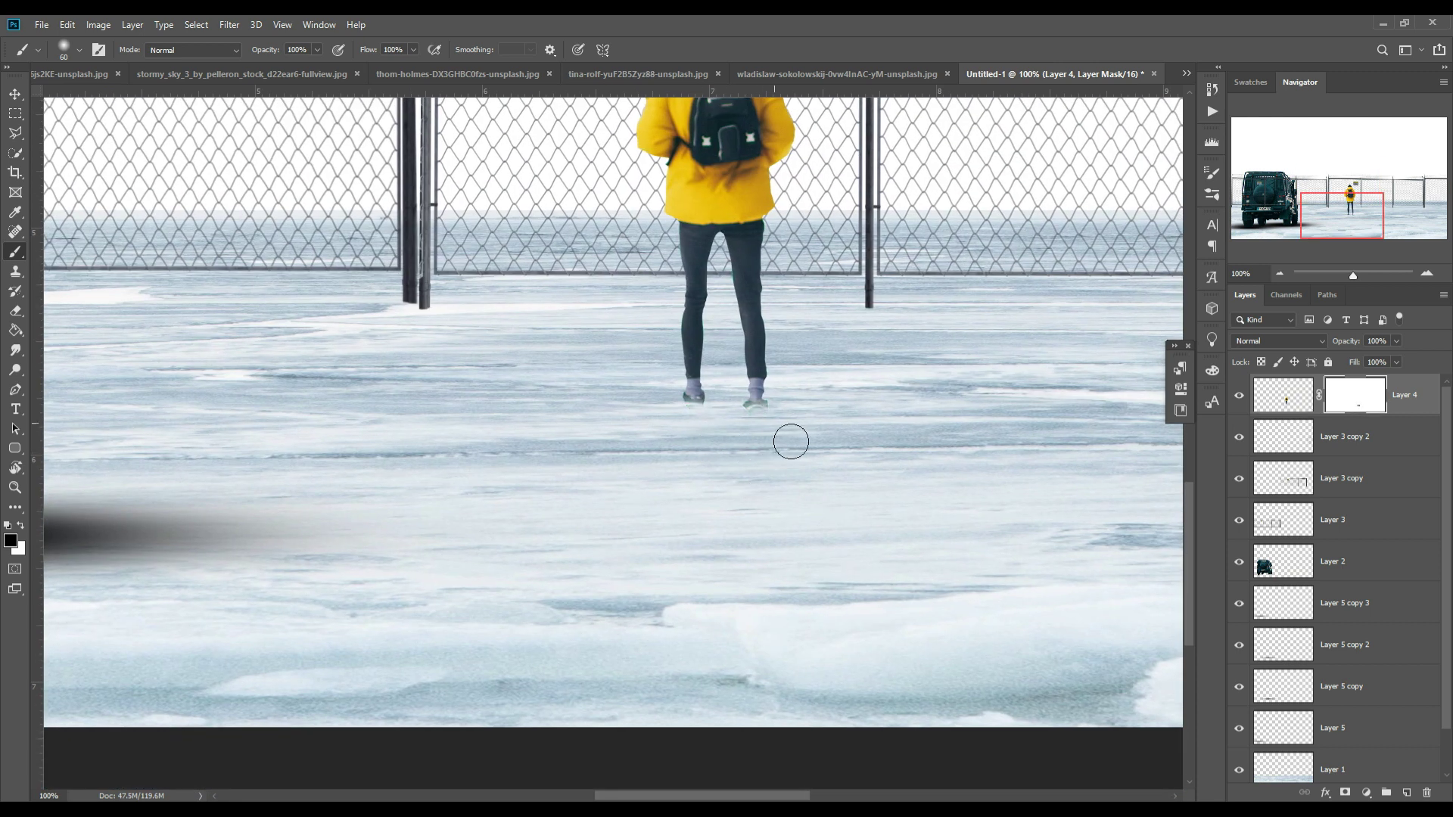
Step: Hide Layer 3 copy and Layer 3, select all three fence layers, then show them again
left_click(1358, 488)
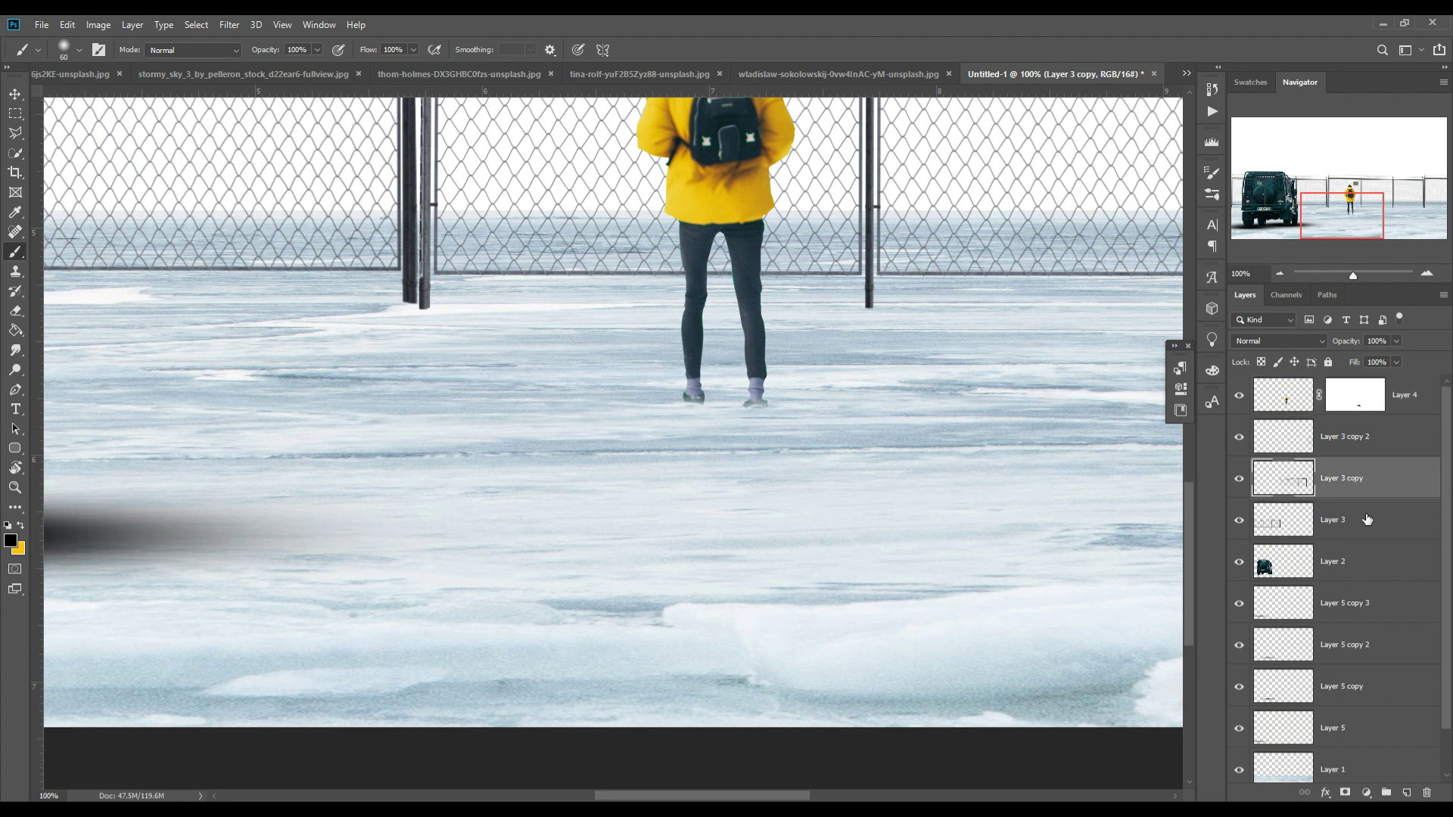
left_click(1245, 483)
left_click(1245, 523)
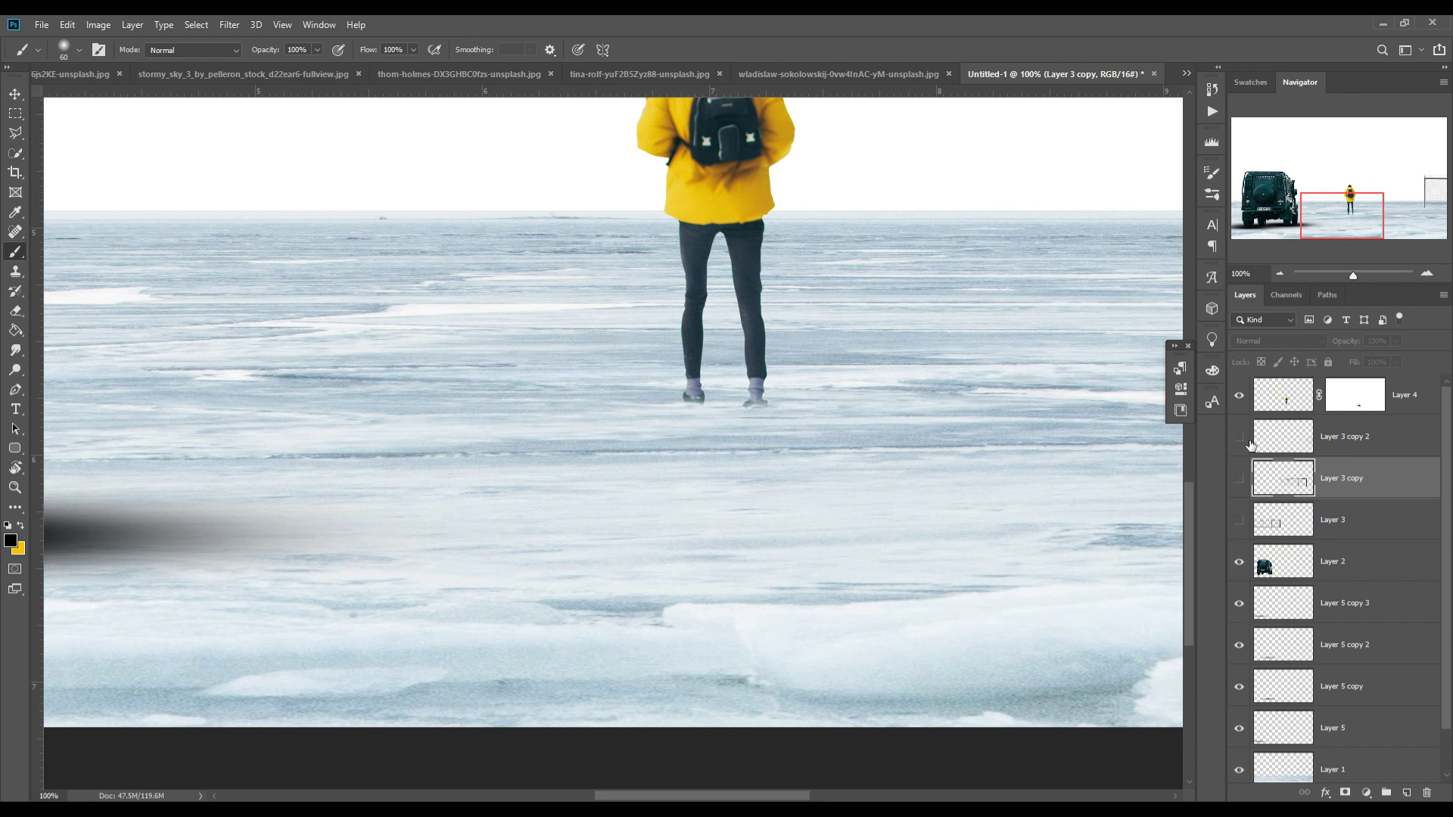
left_click(1302, 447)
left_click(1350, 518)
left_click(1342, 445, "shift")
right_click(1342, 445)
key("Escape")
left_click_drag(1248, 482, 1239, 520)
Step: Merge the fence layers into one, add a mask, and paint out the post bottoms
right_click(1346, 430)
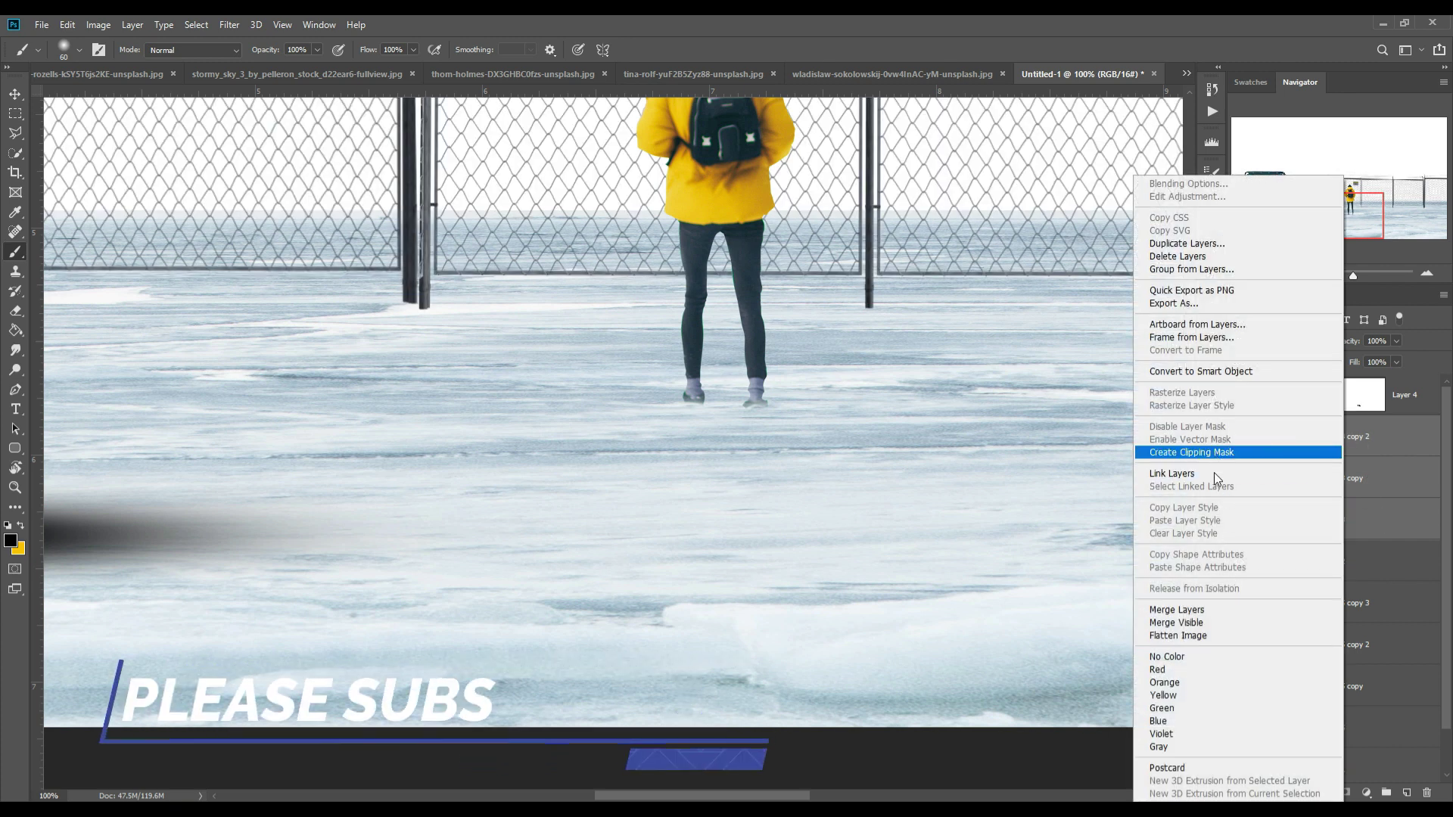
left_click(1211, 609)
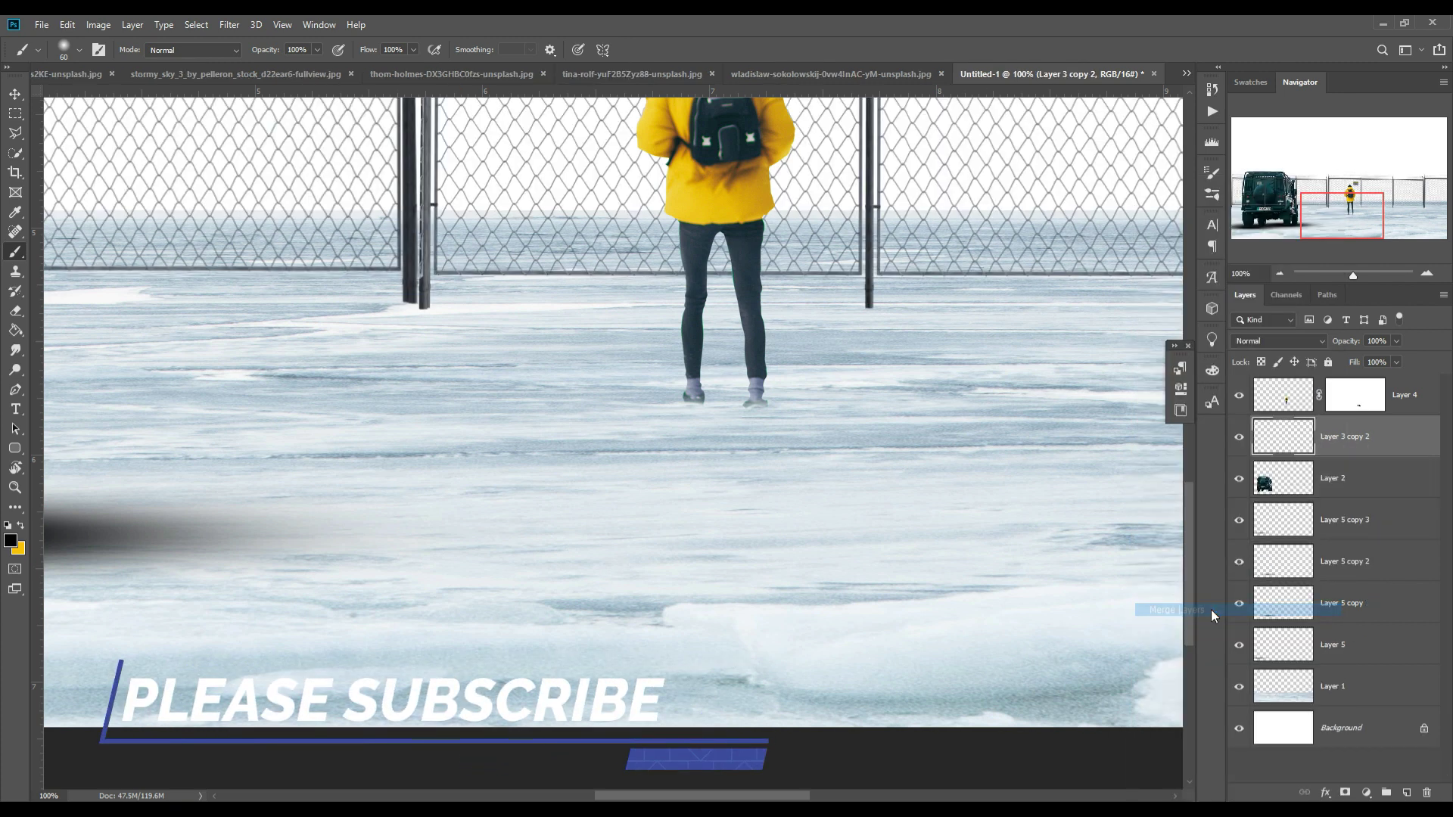
left_click(1345, 792)
key("bracketright")
left_click_drag(417, 339, 452, 344)
left_click_drag(871, 321, 890, 343)
Step: Move the merged fence layer below Layer 2 so it sits behind the Land Rover
scroll(917, 359, "left", 5)
scroll(893, 444, "left", 10)
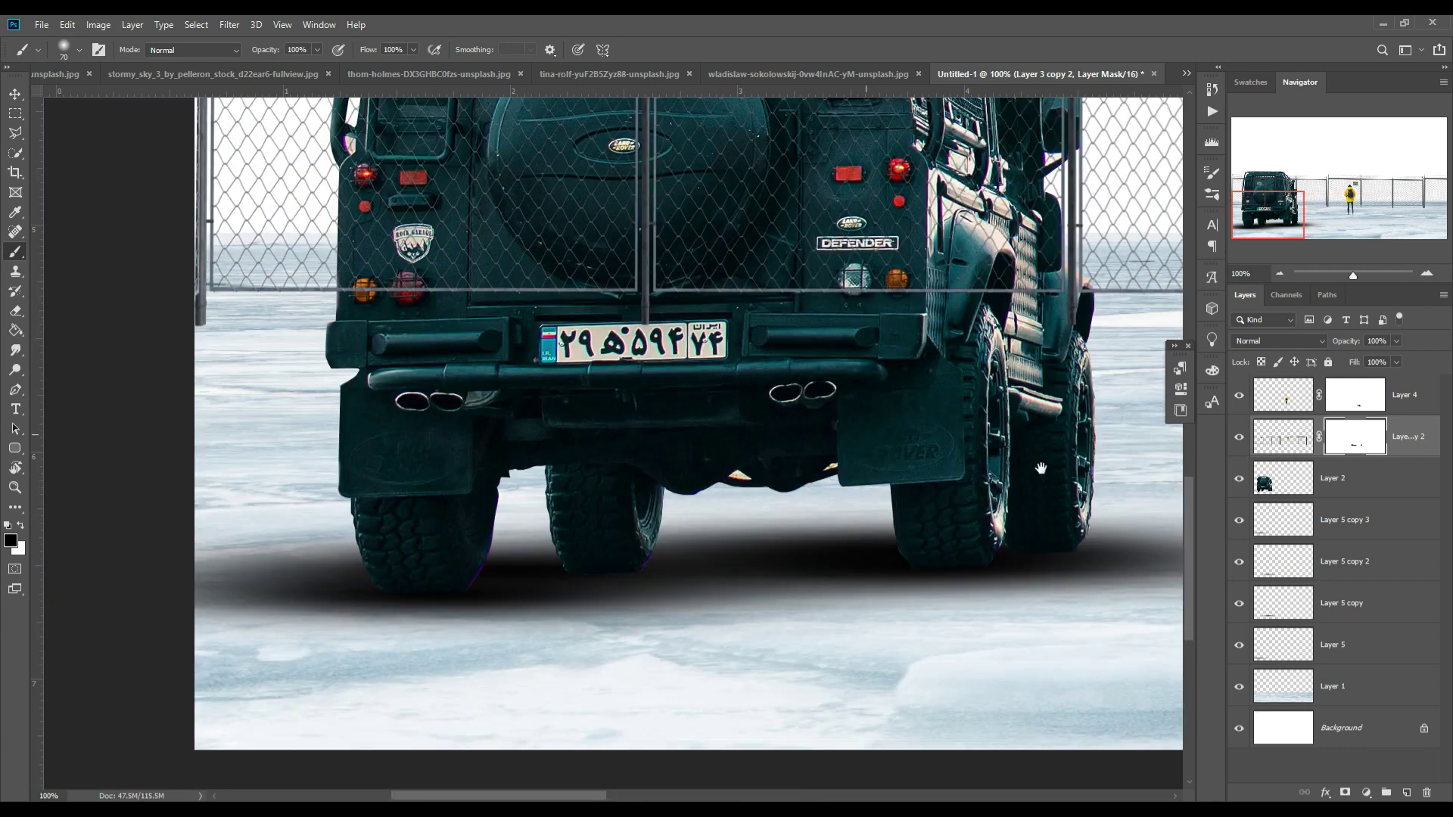
scroll(540, 378, "left", 5)
mouse_move(983, 454)
left_mouse_down()
mouse_move(447, 389)
mouse_move(934, 356)
left_mouse_up()
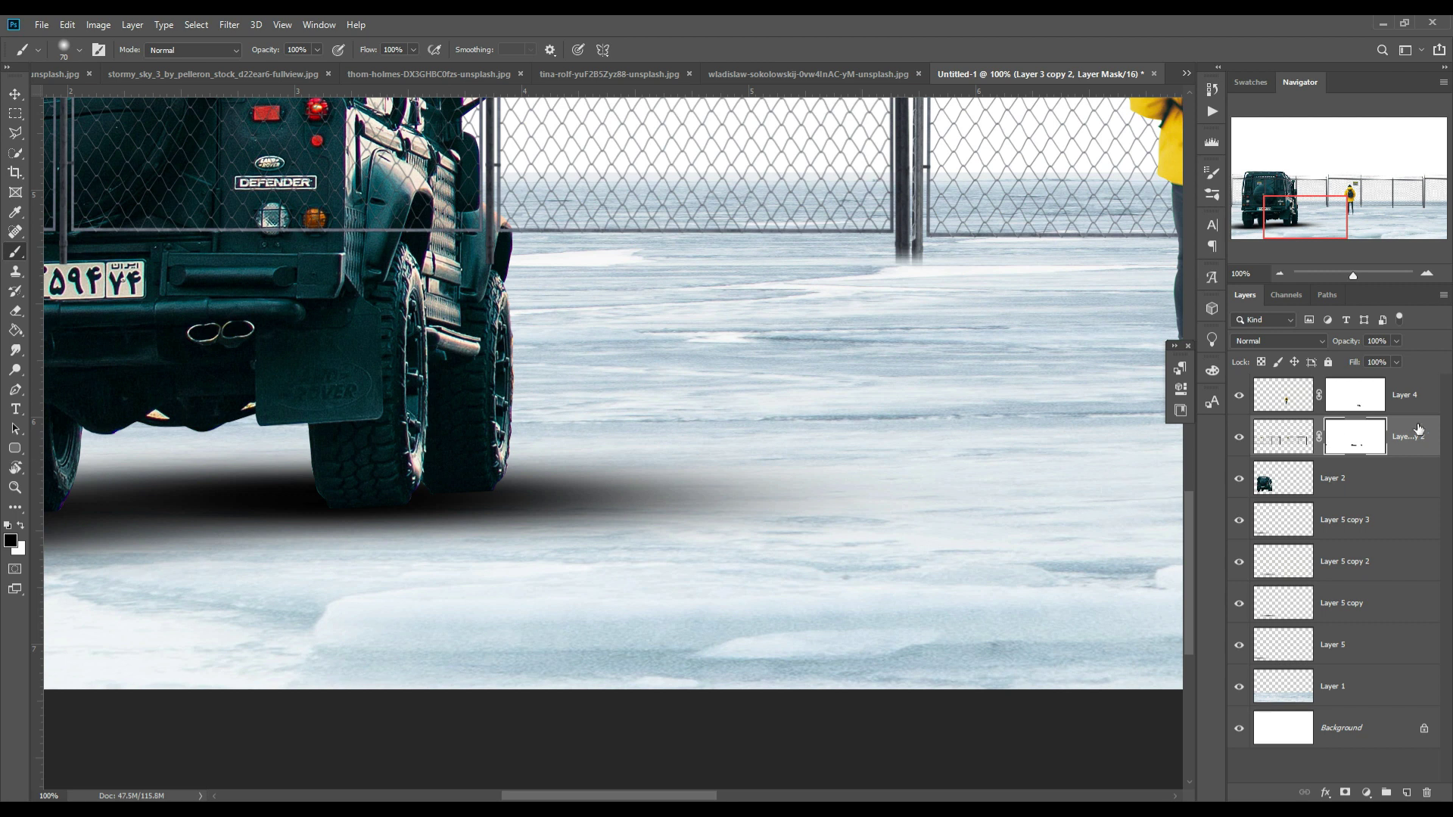
left_click_drag(1425, 454, 1420, 504)
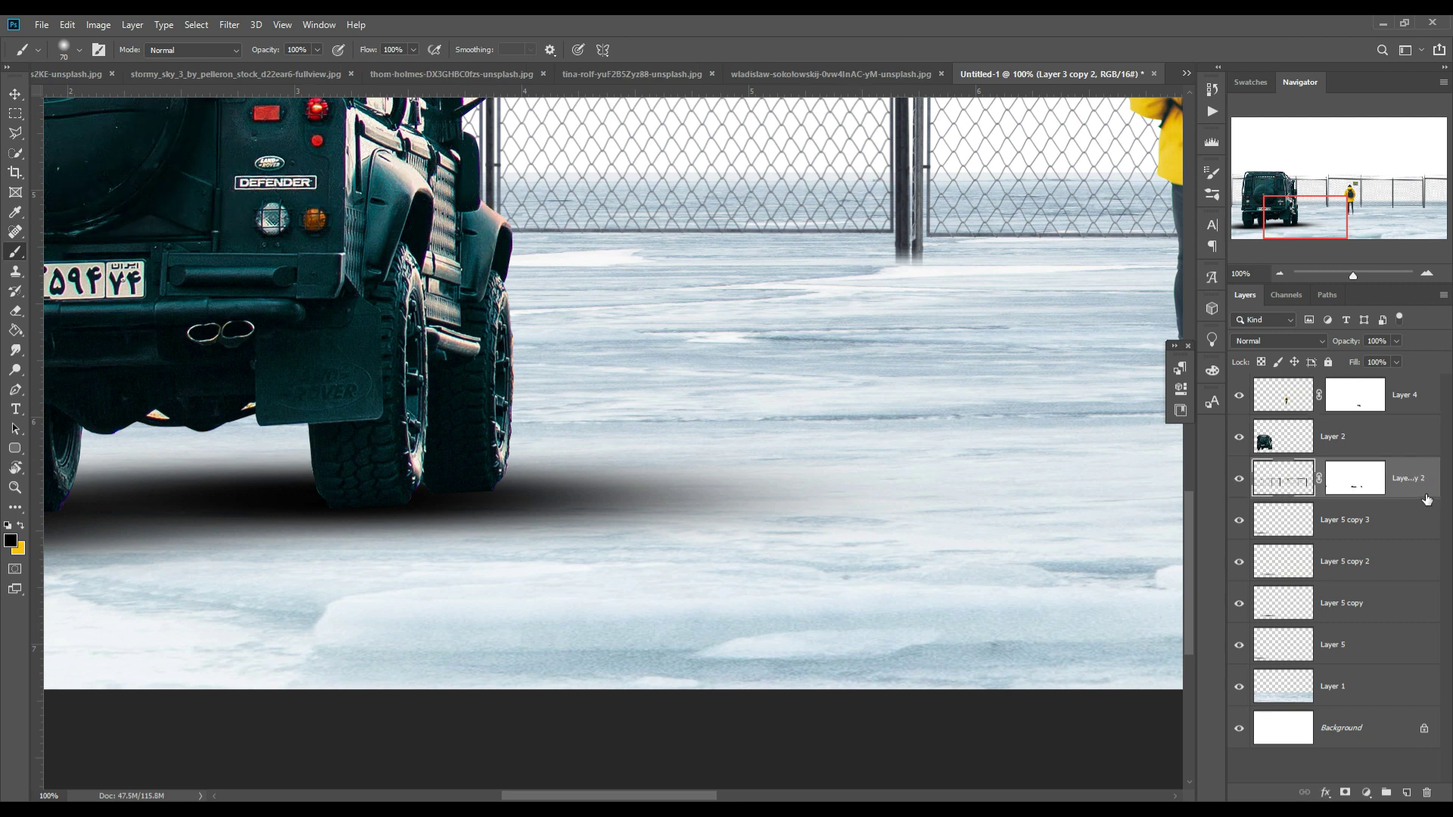
Step: Fade the right fence post's bottom into the ice on the mask, then zoom out
scroll(1084, 430, "right", 10)
scroll(843, 402, "right", 2)
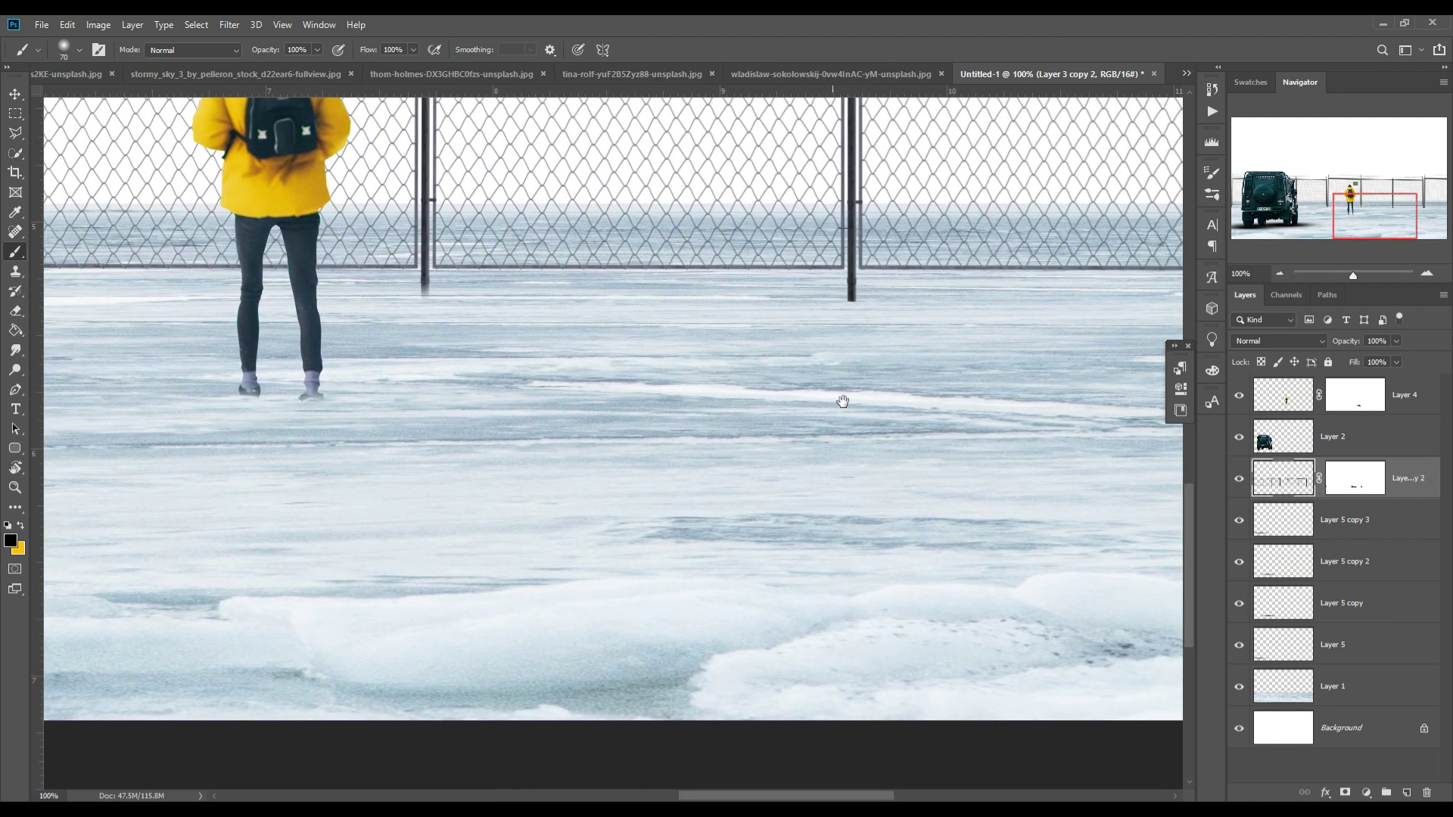
left_click(848, 318)
key("ctrl+z")
left_click(1373, 484)
left_click_drag(876, 327, 865, 337)
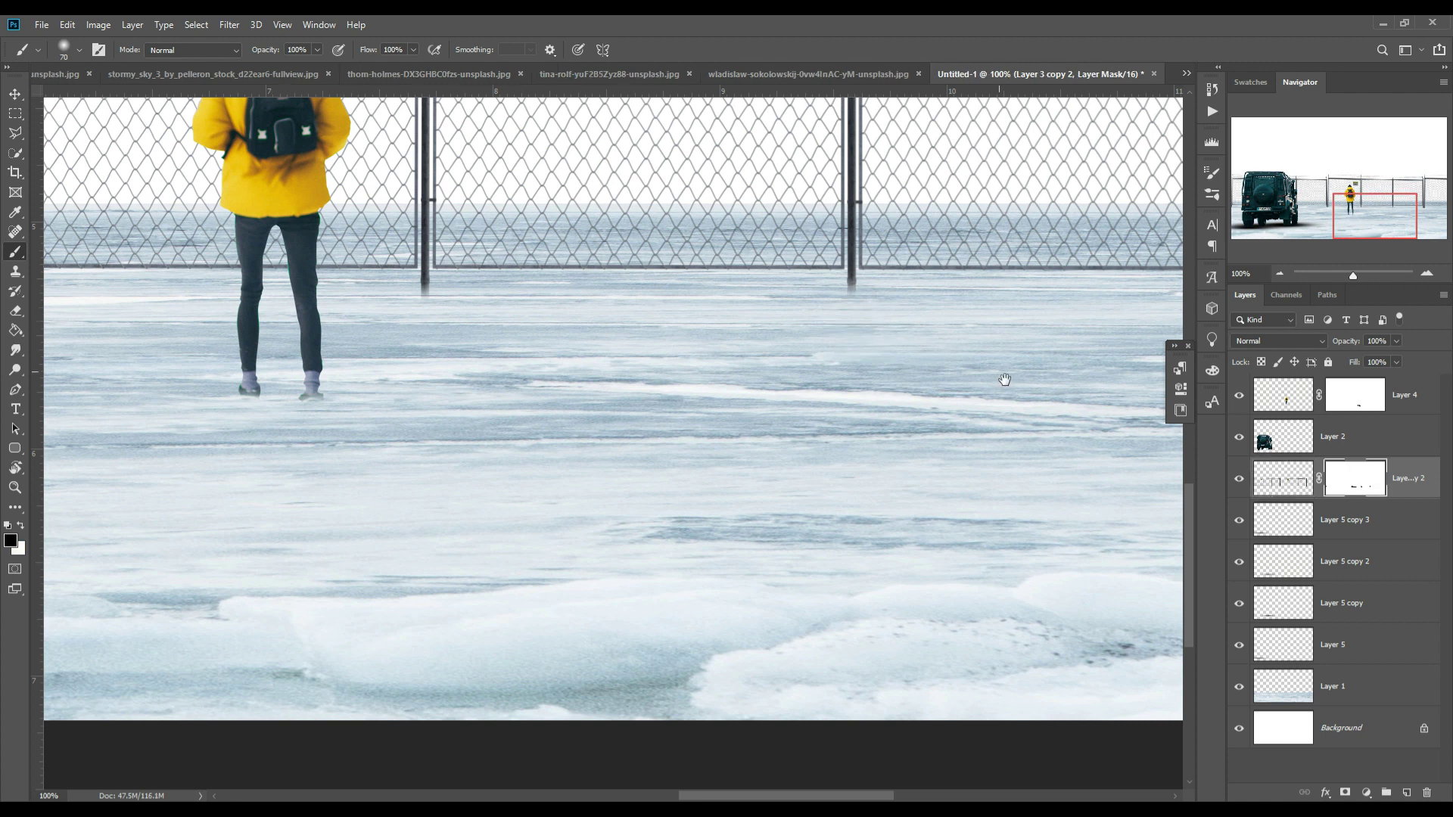
left_click_drag(1005, 380, 597, 383)
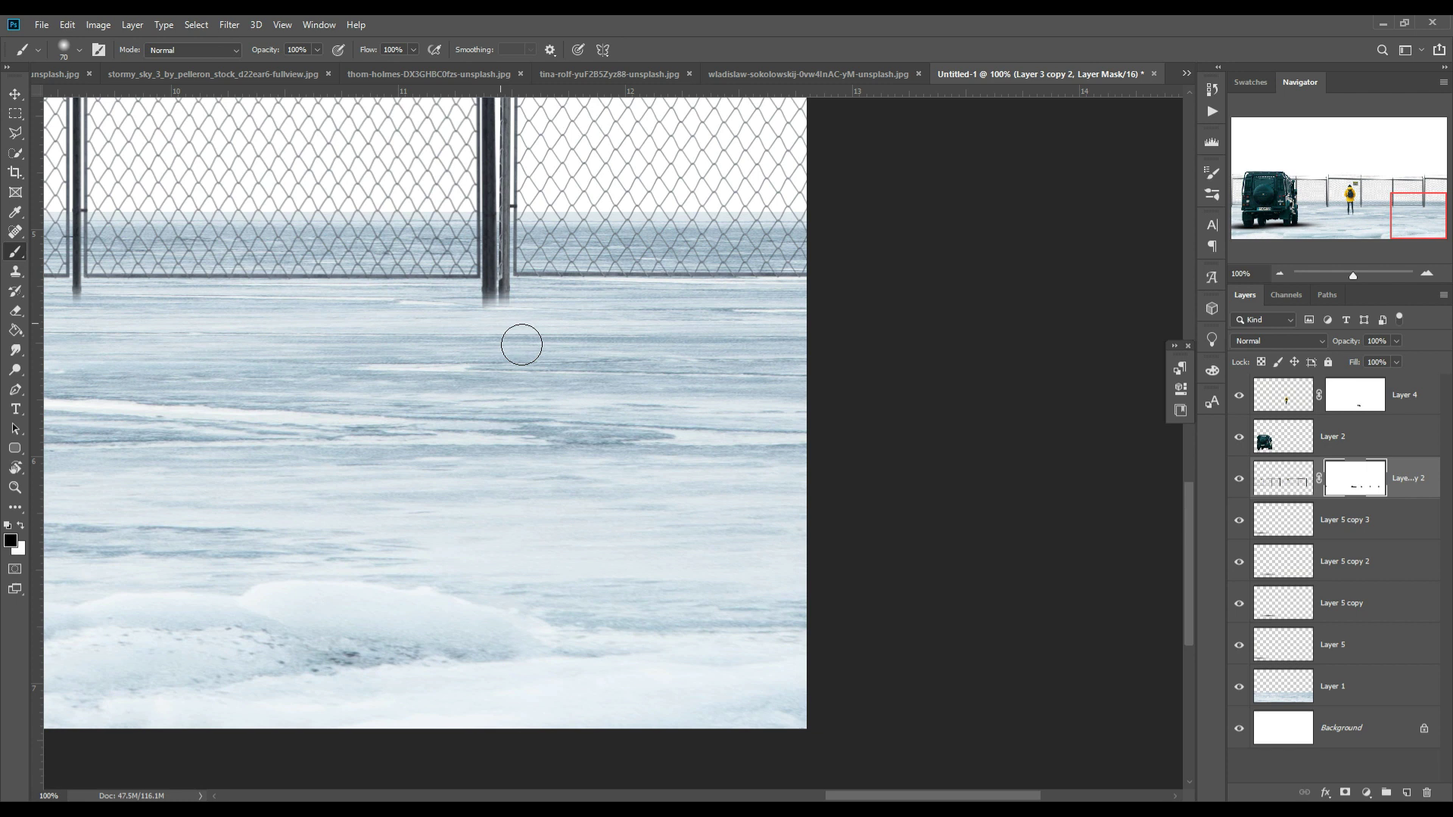
key("ctrl+minus")
key("ctrl+minus")
key("ctrl+minus")
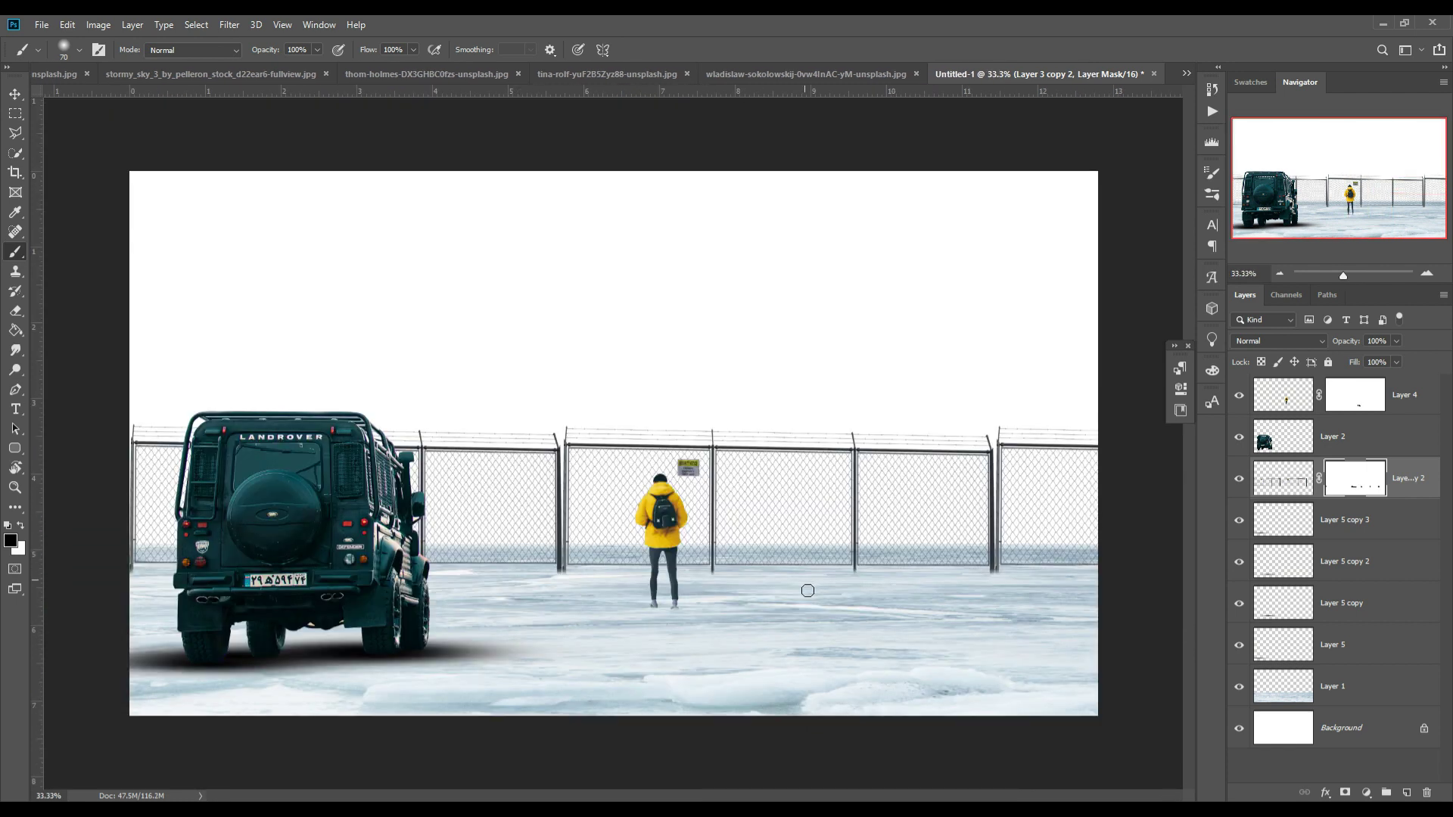
Step: Quick-select the Wladislaw photo's snowy land up to the skyline and drag it into Untitled-1
key("v")
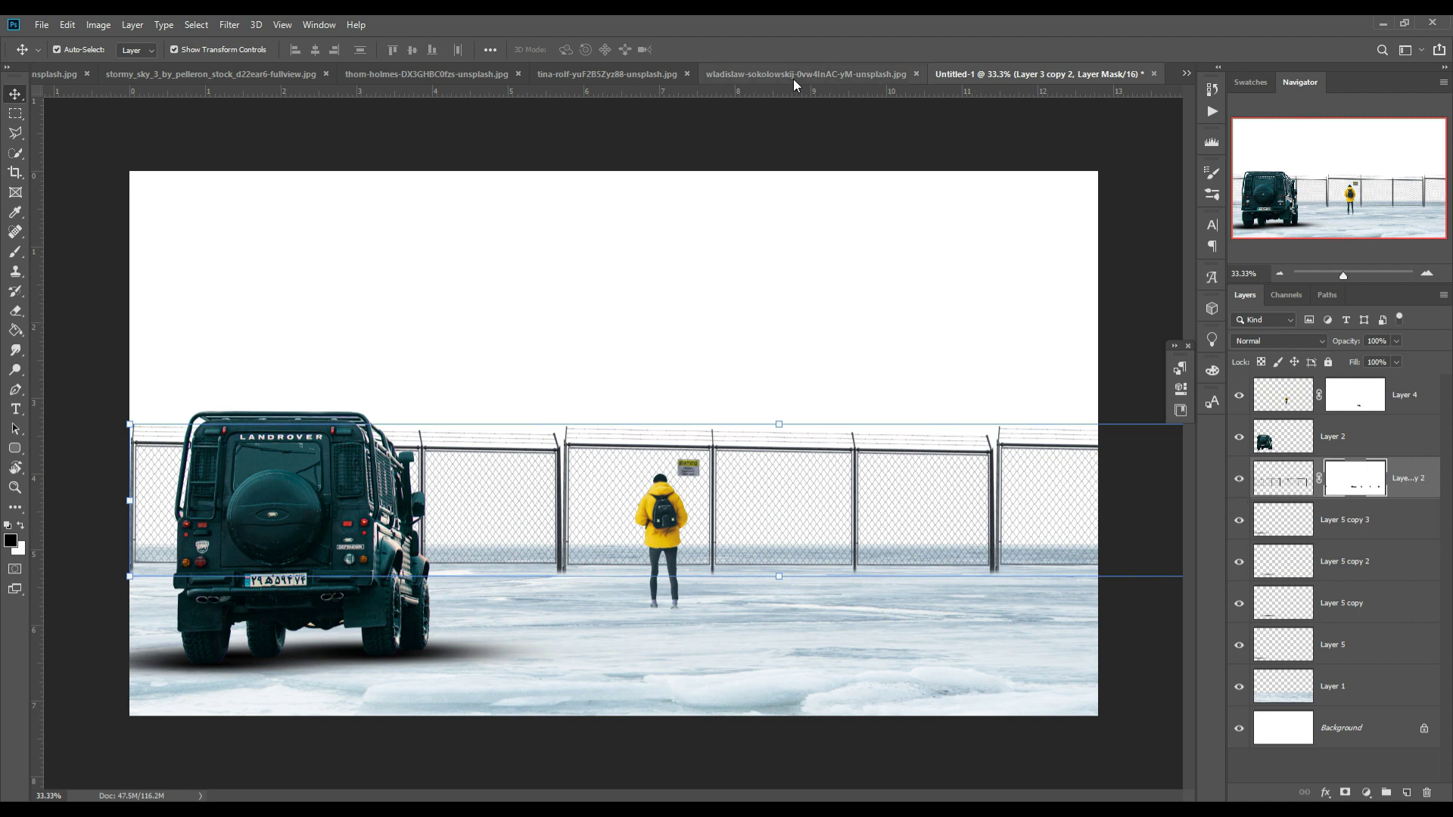
left_click(796, 75)
left_click(15, 152)
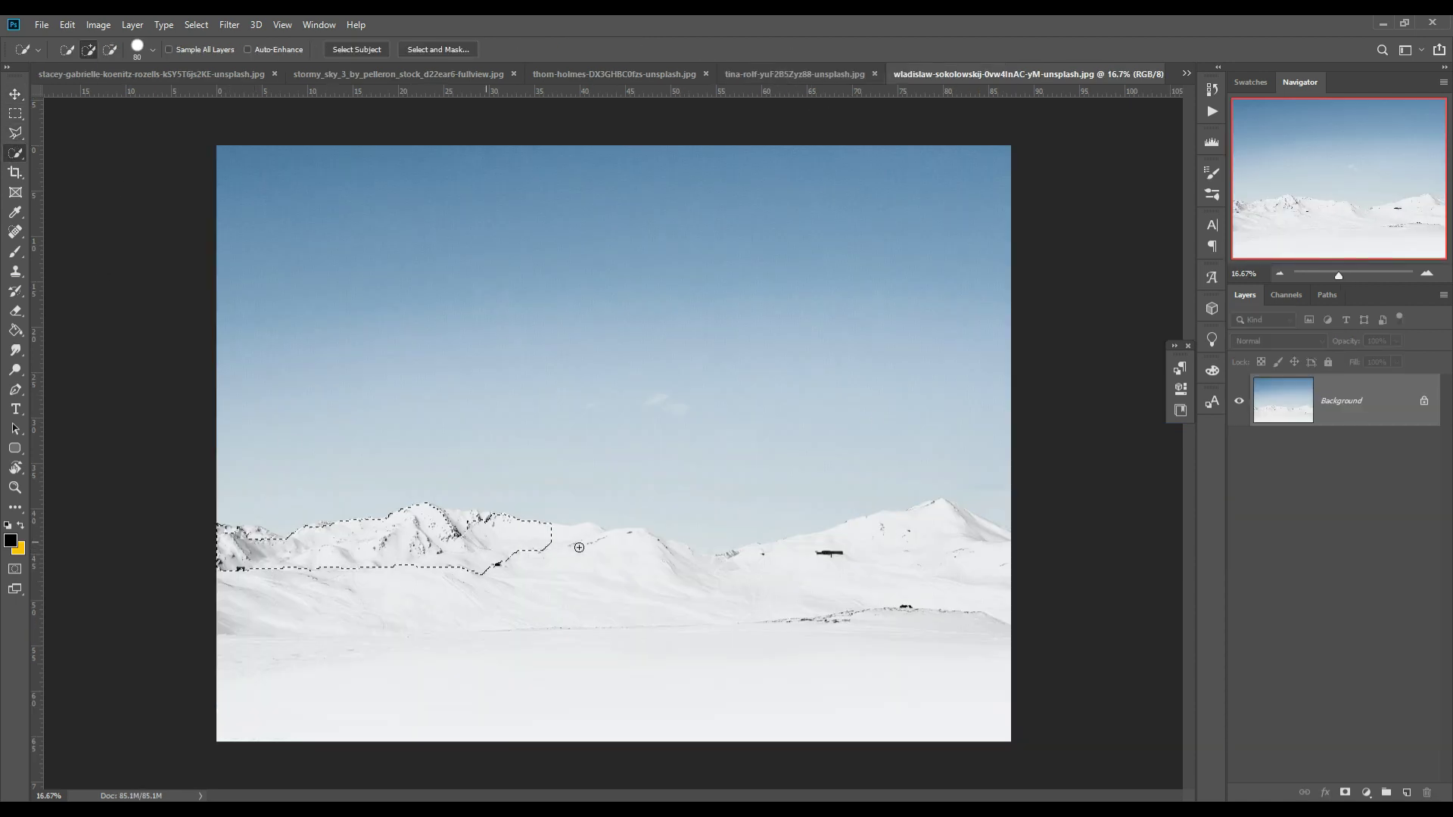
left_click_drag(710, 568, 679, 557)
left_click(15, 94)
left_click_drag(954, 75, 956, 120)
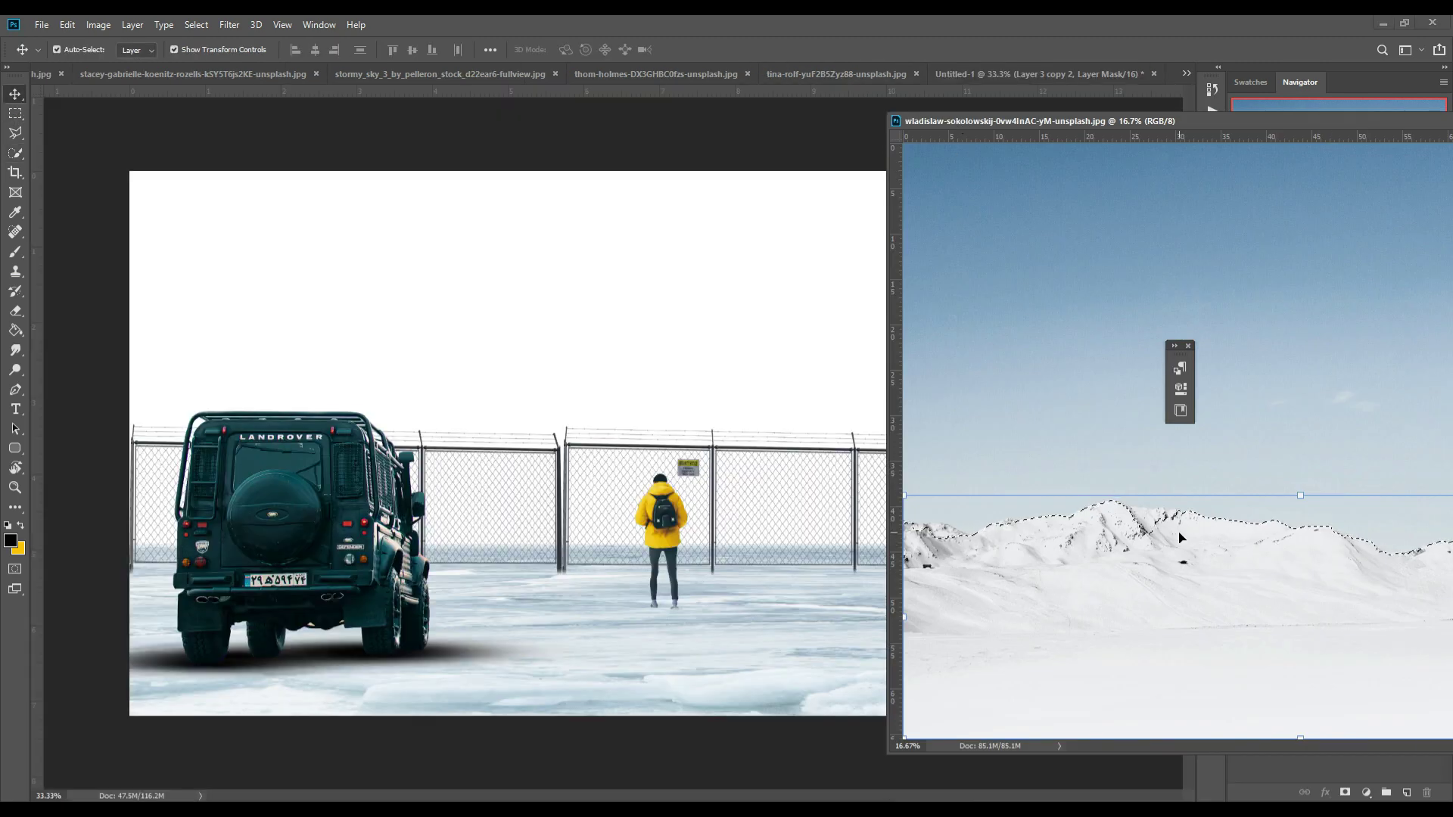
left_click(15, 152)
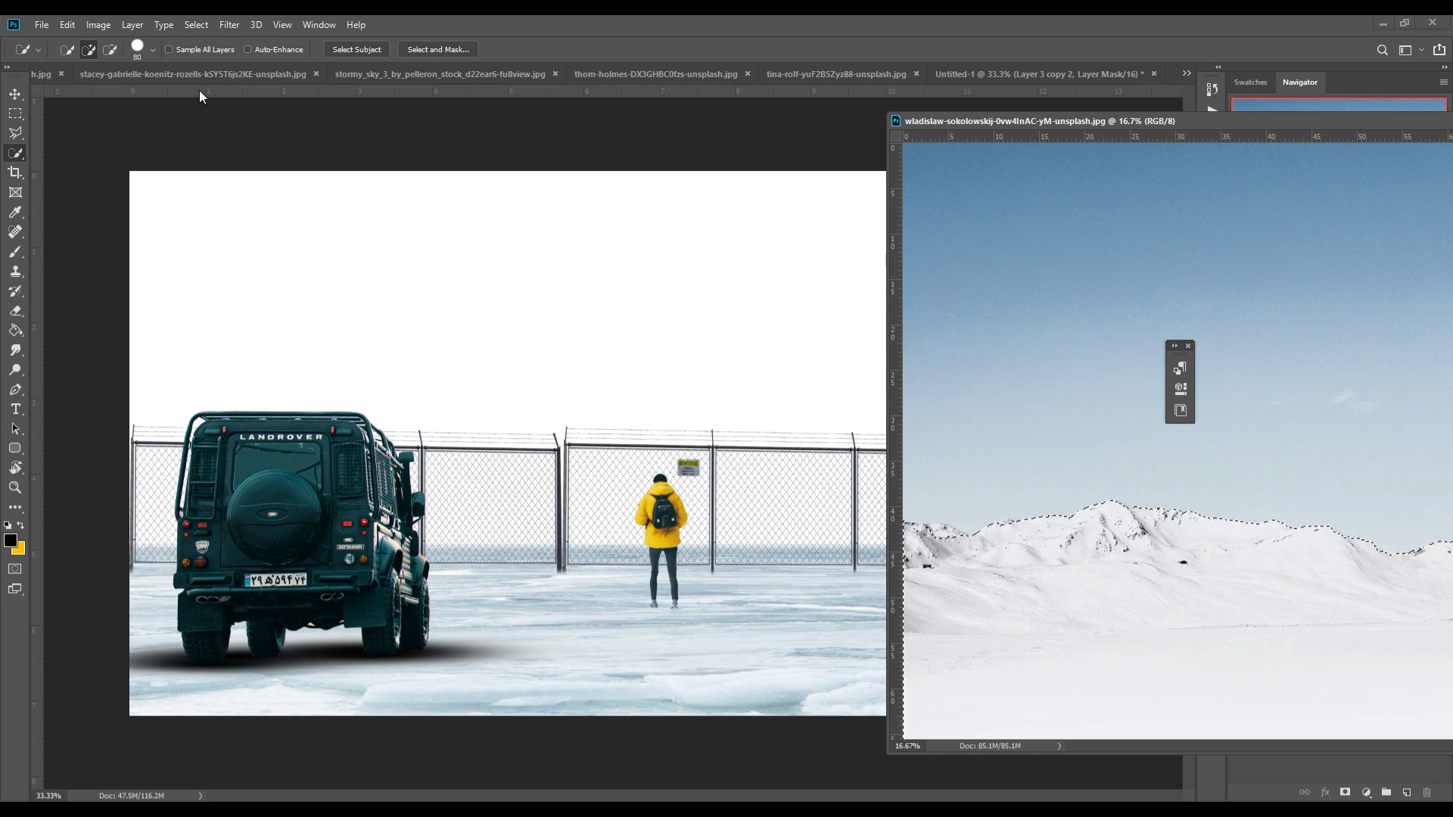
left_click(15, 94)
left_click_drag(1181, 575, 830, 368)
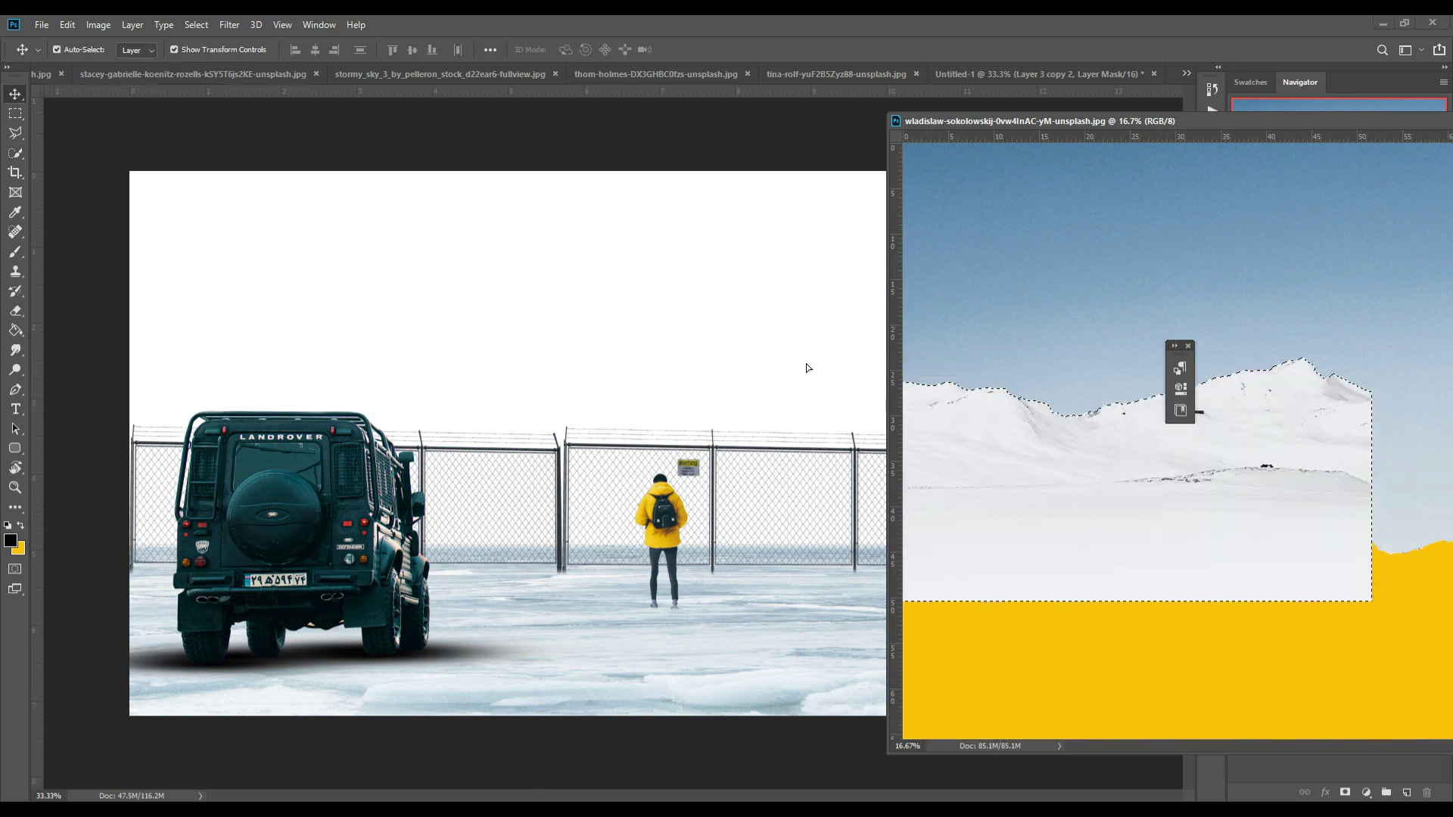
left_click_drag(1357, 139, 801, 280)
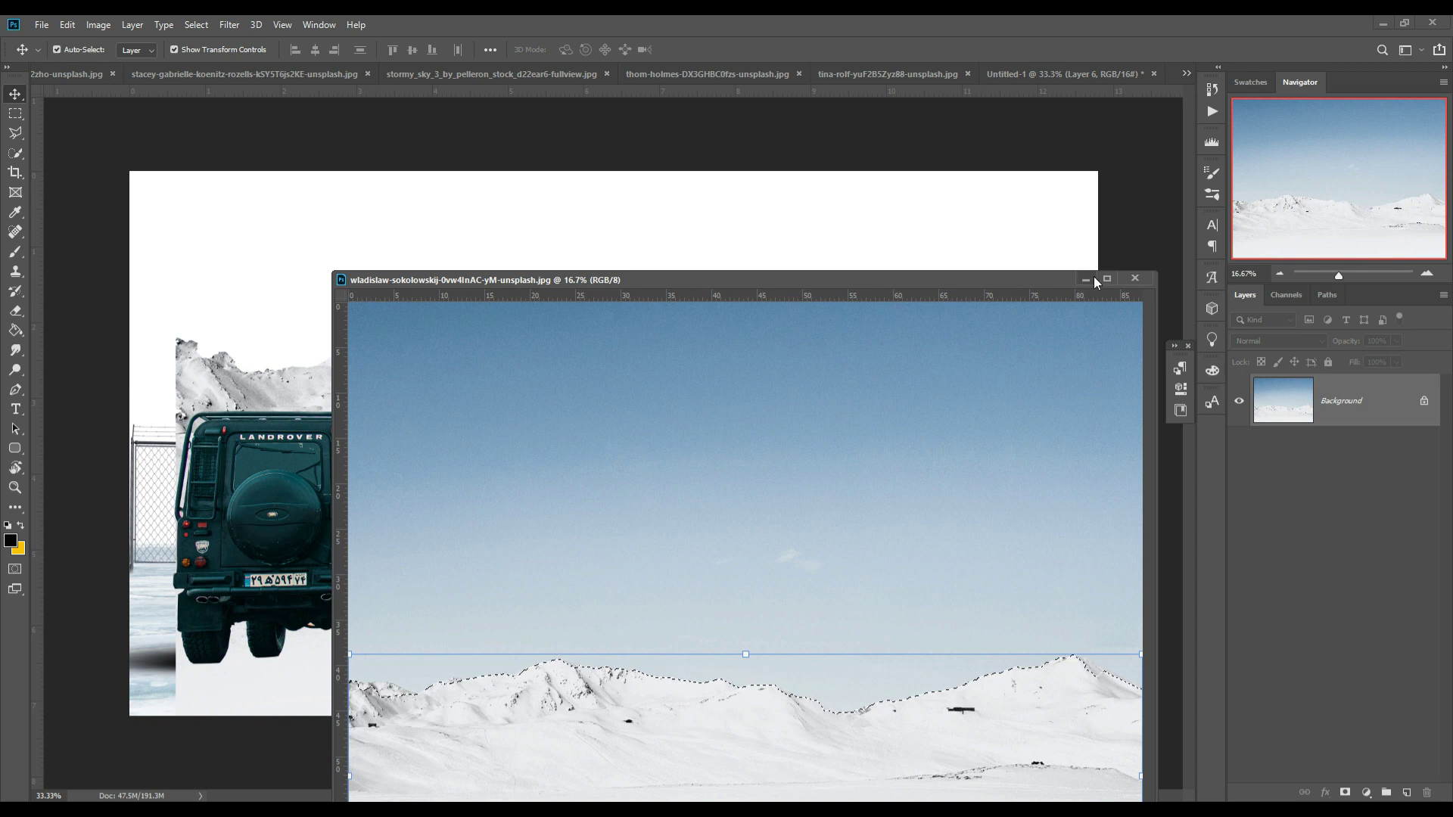
Step: Move Layer 6 just above the Background, shifted left and scaled to about 65%
left_click_drag(1379, 494, 1359, 748)
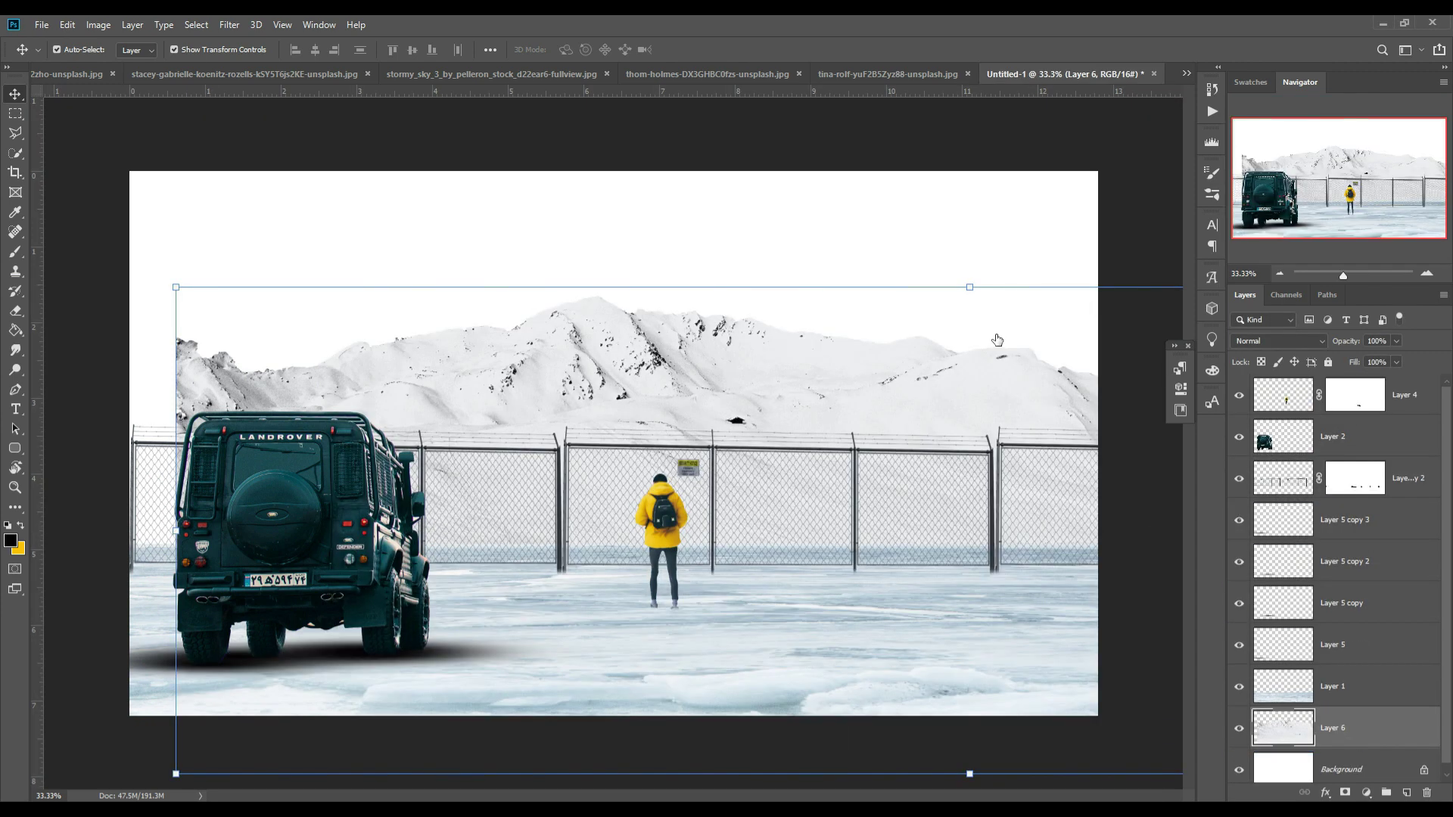
mouse_move(969, 287)
left_mouse_down()
mouse_move(960, 393)
mouse_move(955, 305)
mouse_move(975, 381)
left_mouse_up()
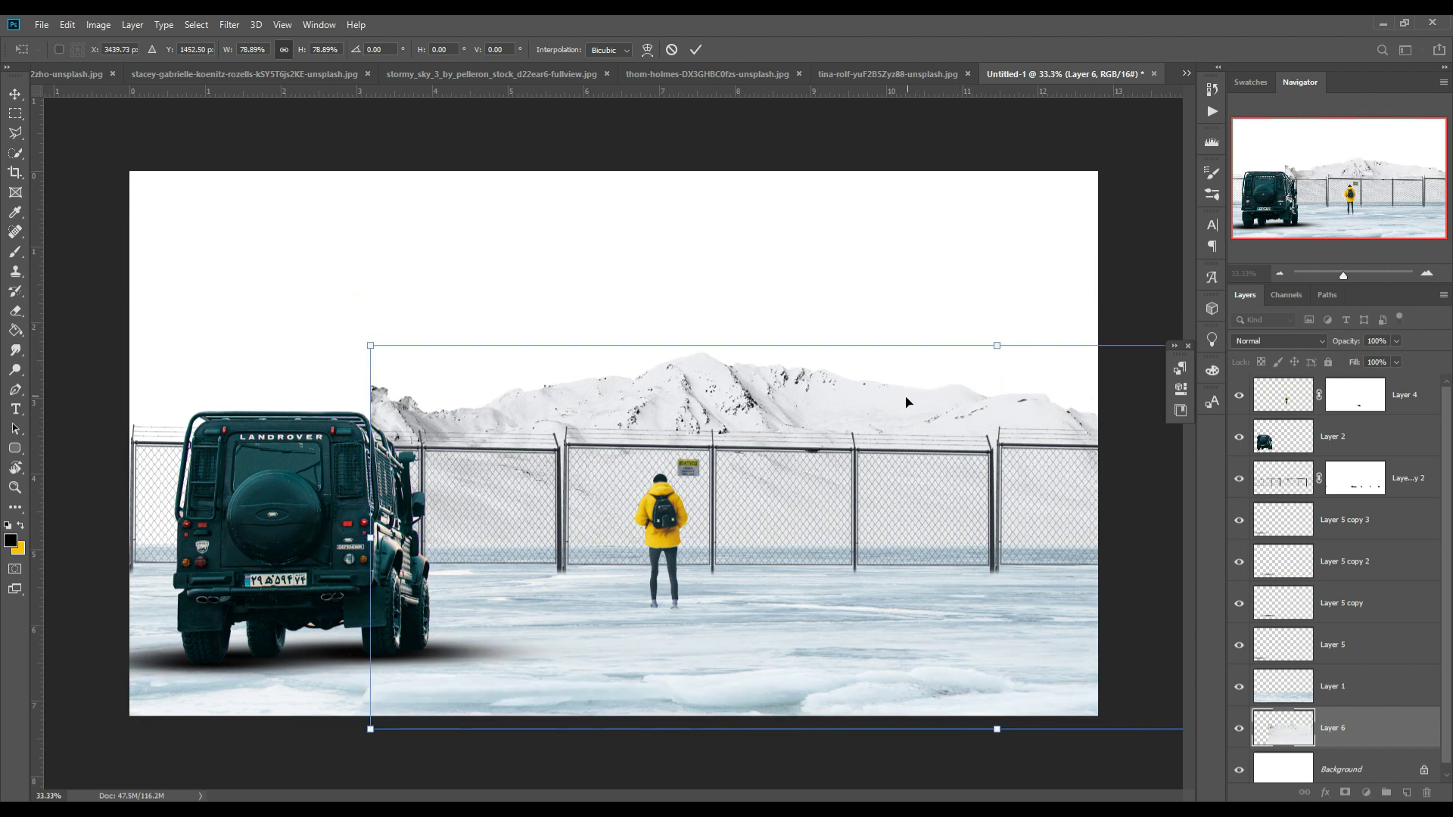
left_click_drag(906, 402, 634, 408)
mouse_move(732, 355)
left_mouse_down()
mouse_move(724, 421)
mouse_move(634, 416)
mouse_move(645, 404)
left_mouse_up()
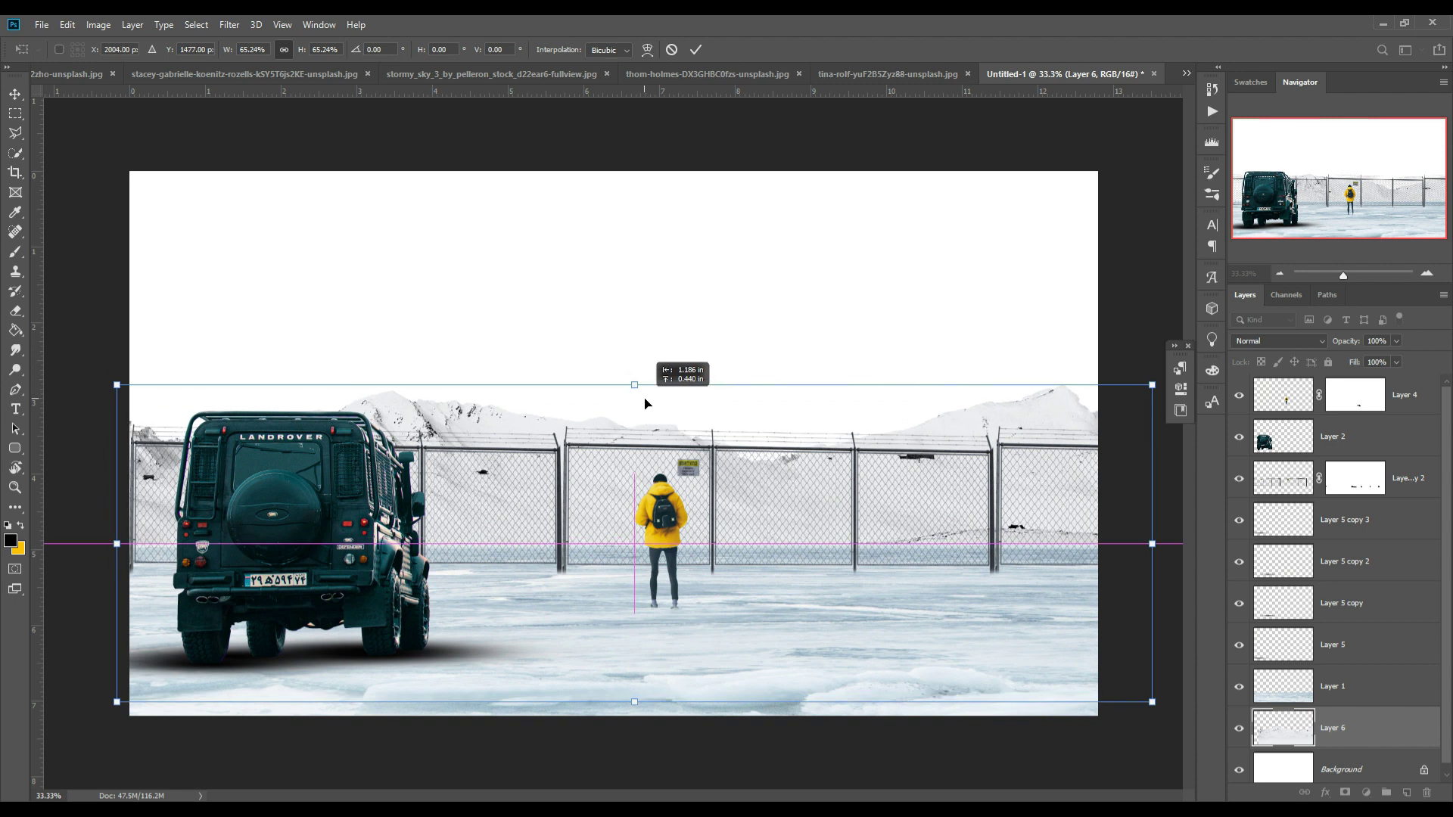
Step: Commit the resize and clip a Hue/Saturation layer to Layer 6 with Saturation +72, Hue about -23
left_click(695, 49)
left_click(1366, 793)
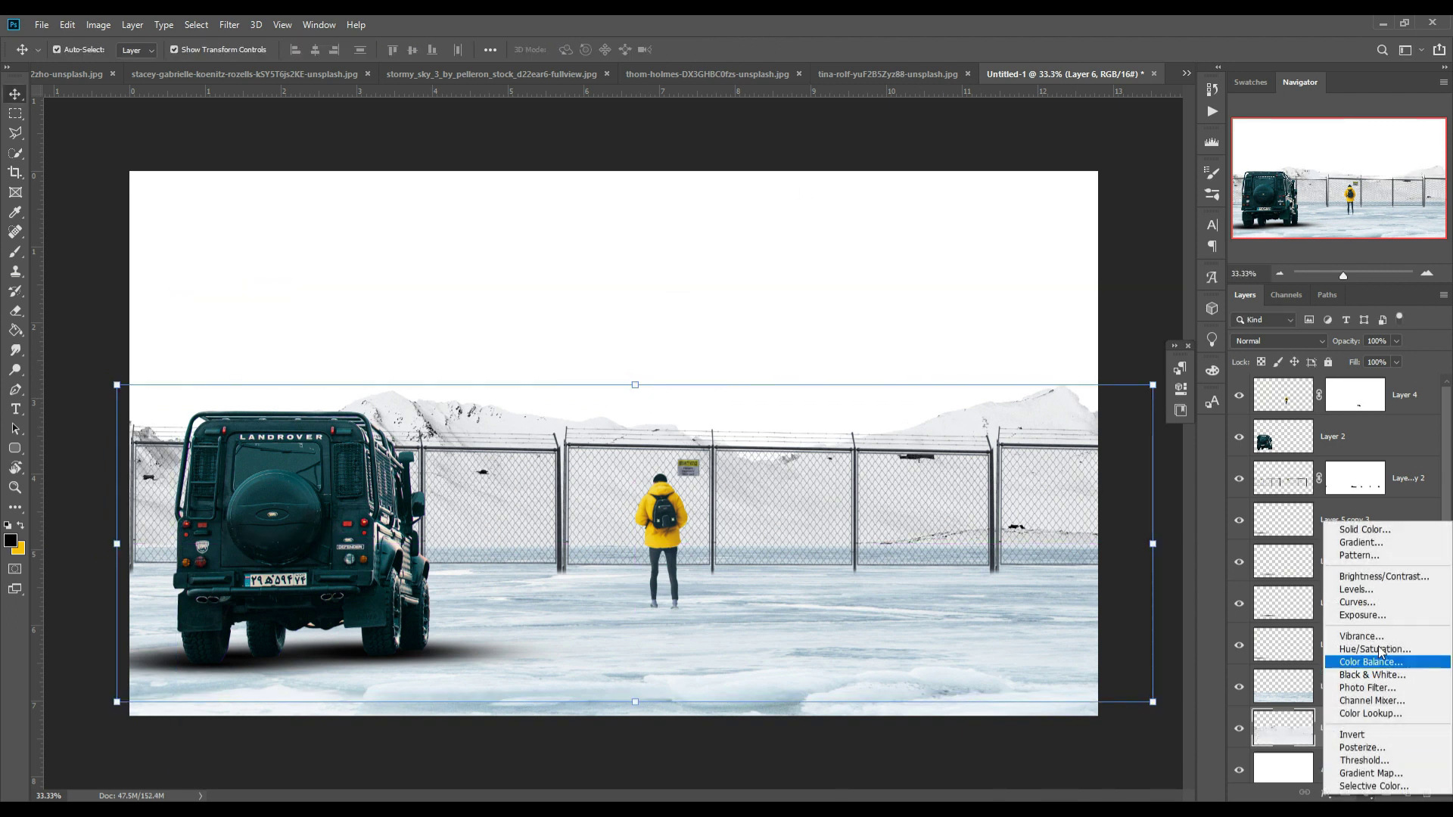
left_click(1374, 648)
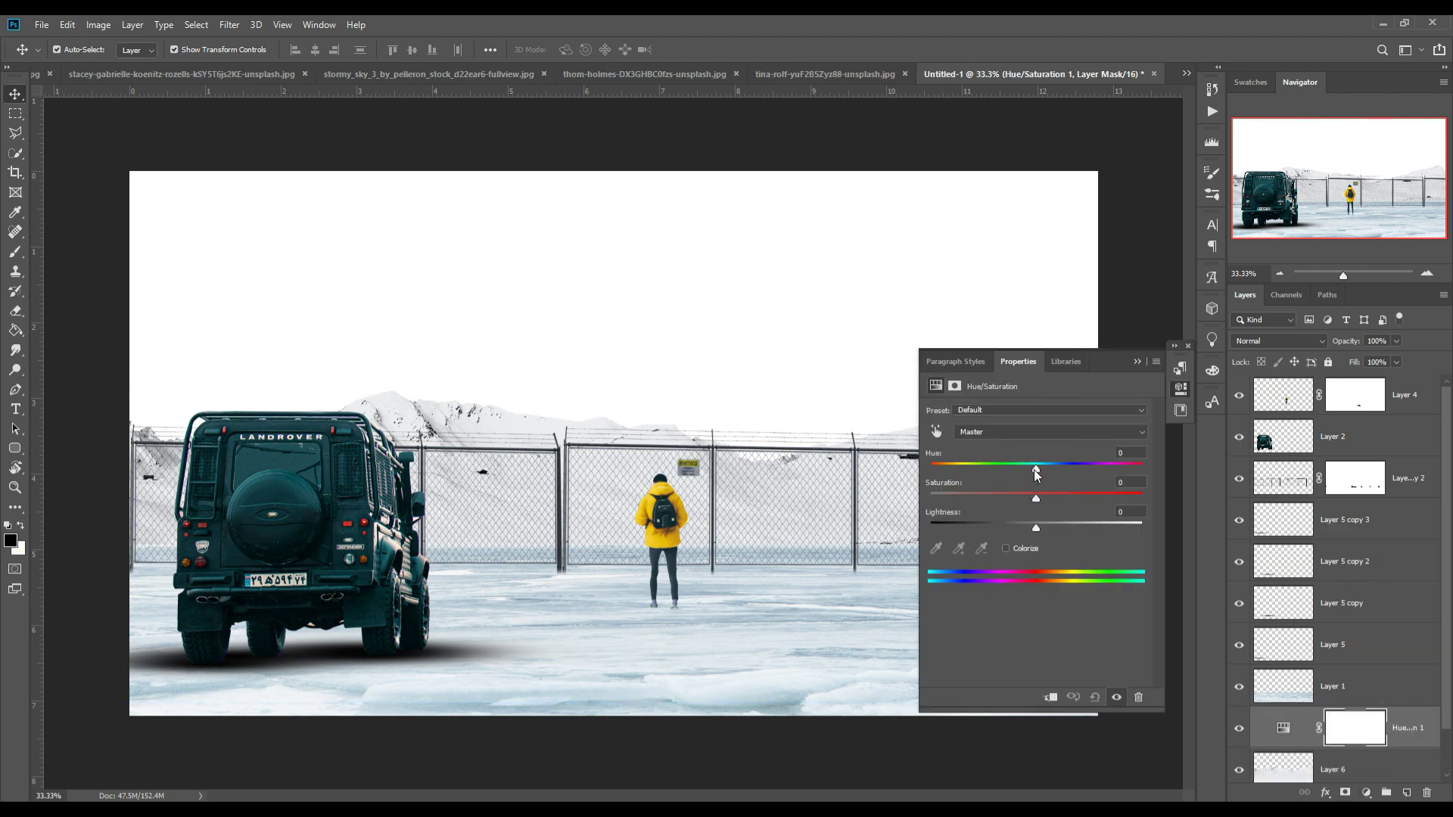
left_click(1051, 698)
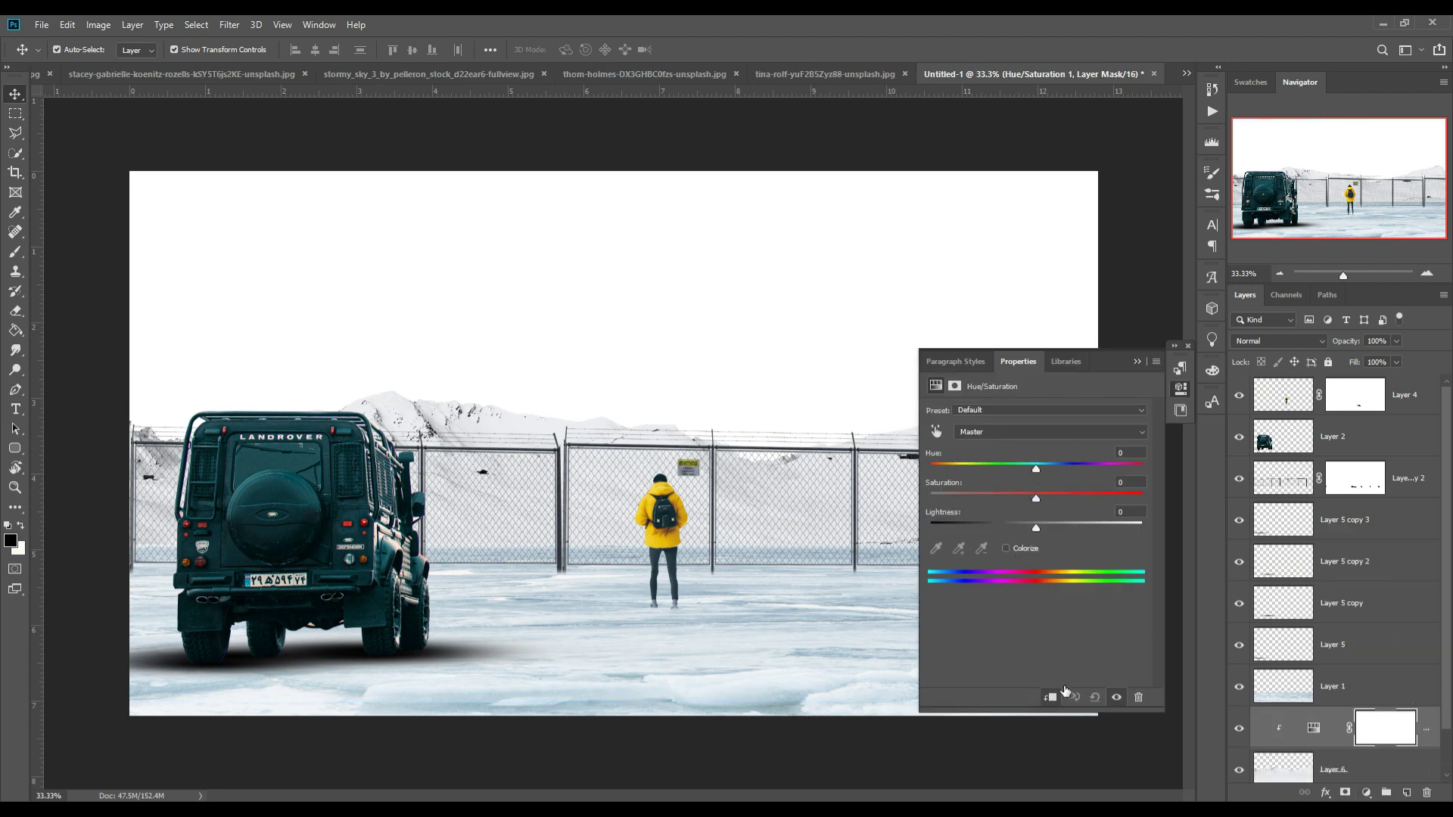
left_click_drag(1043, 468, 934, 470)
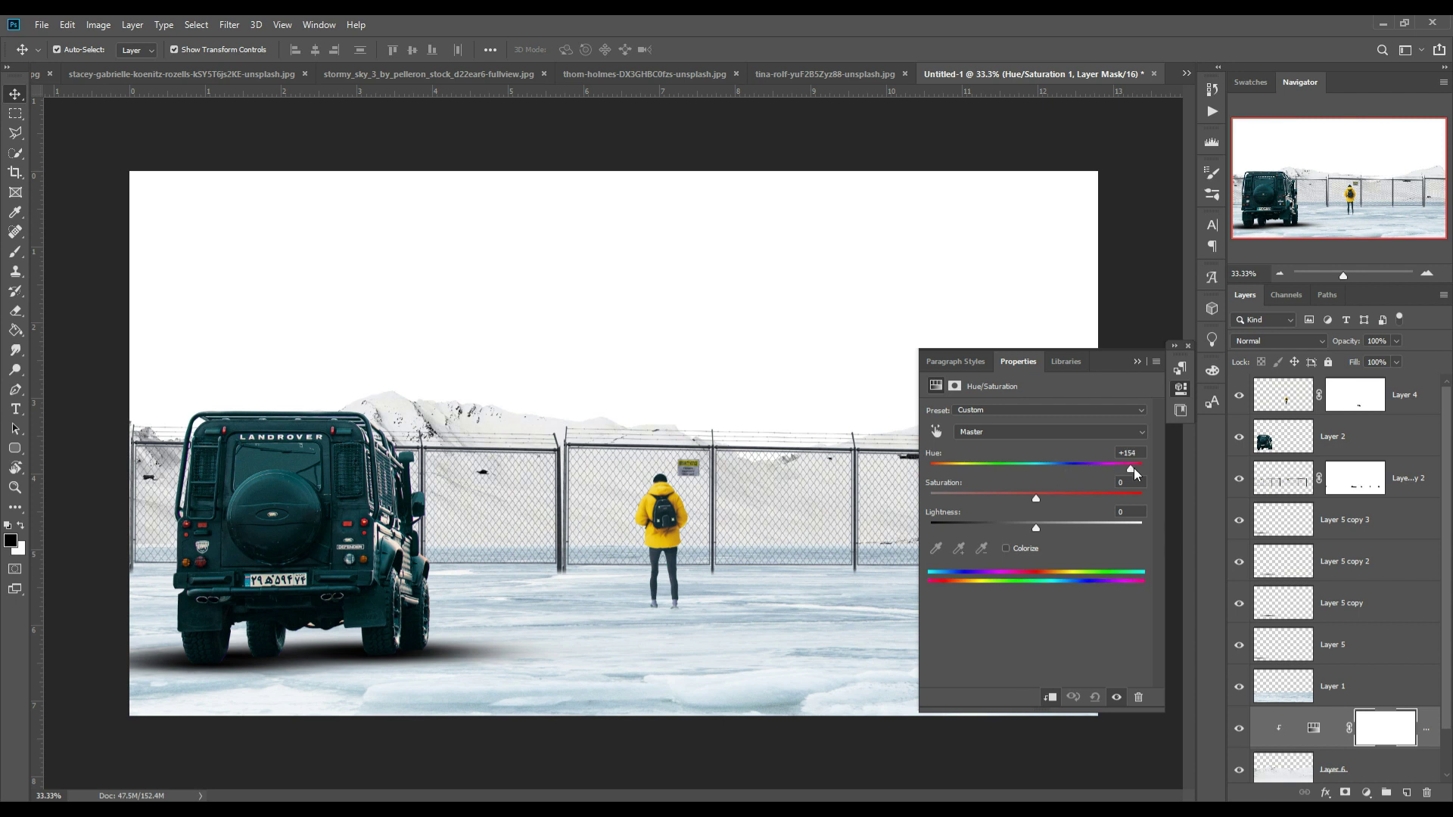
left_click(1036, 465)
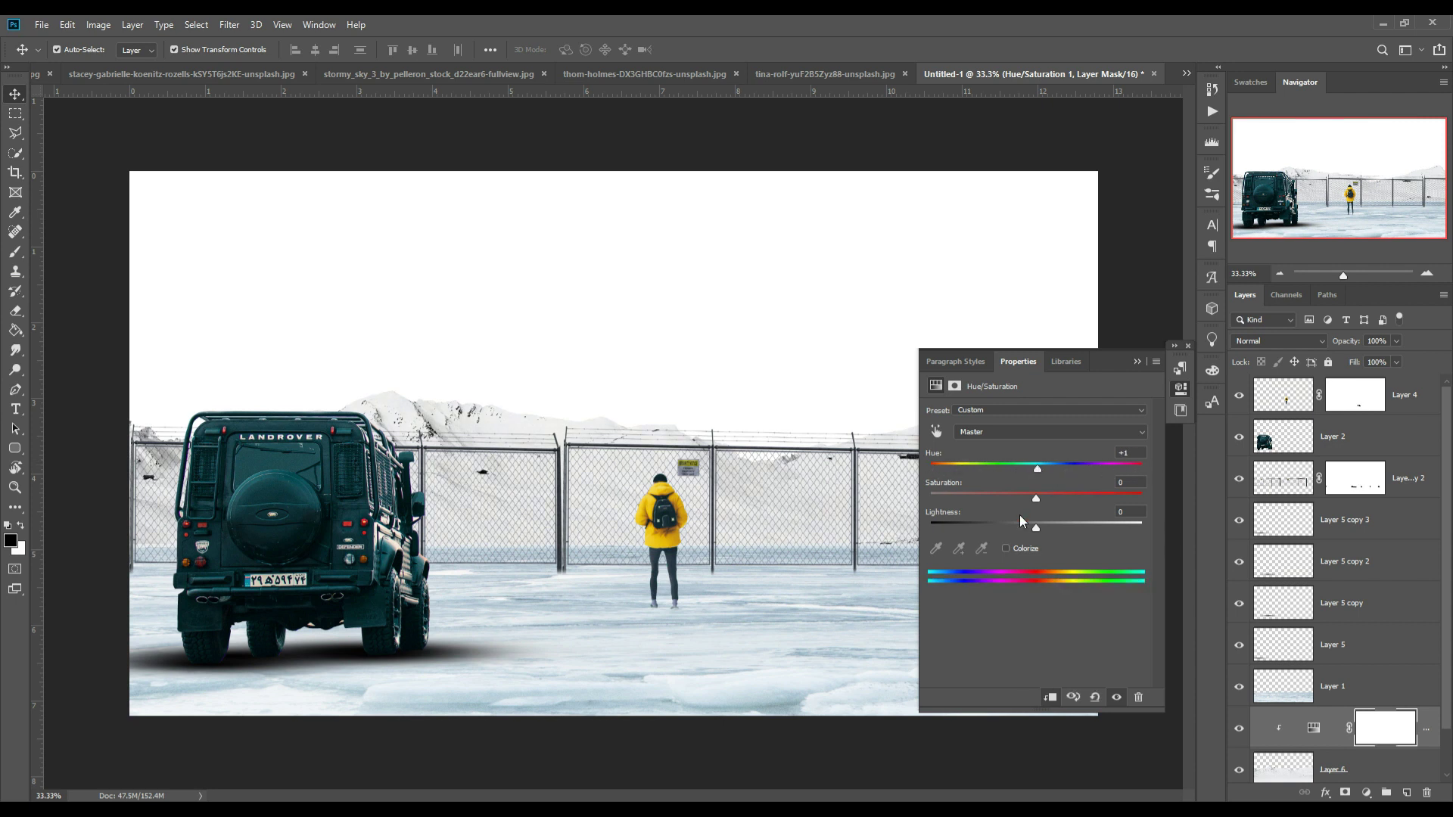
left_click_drag(1079, 497, 1113, 496)
left_click_drag(1035, 467, 999, 468)
left_click_drag(998, 466, 1014, 467)
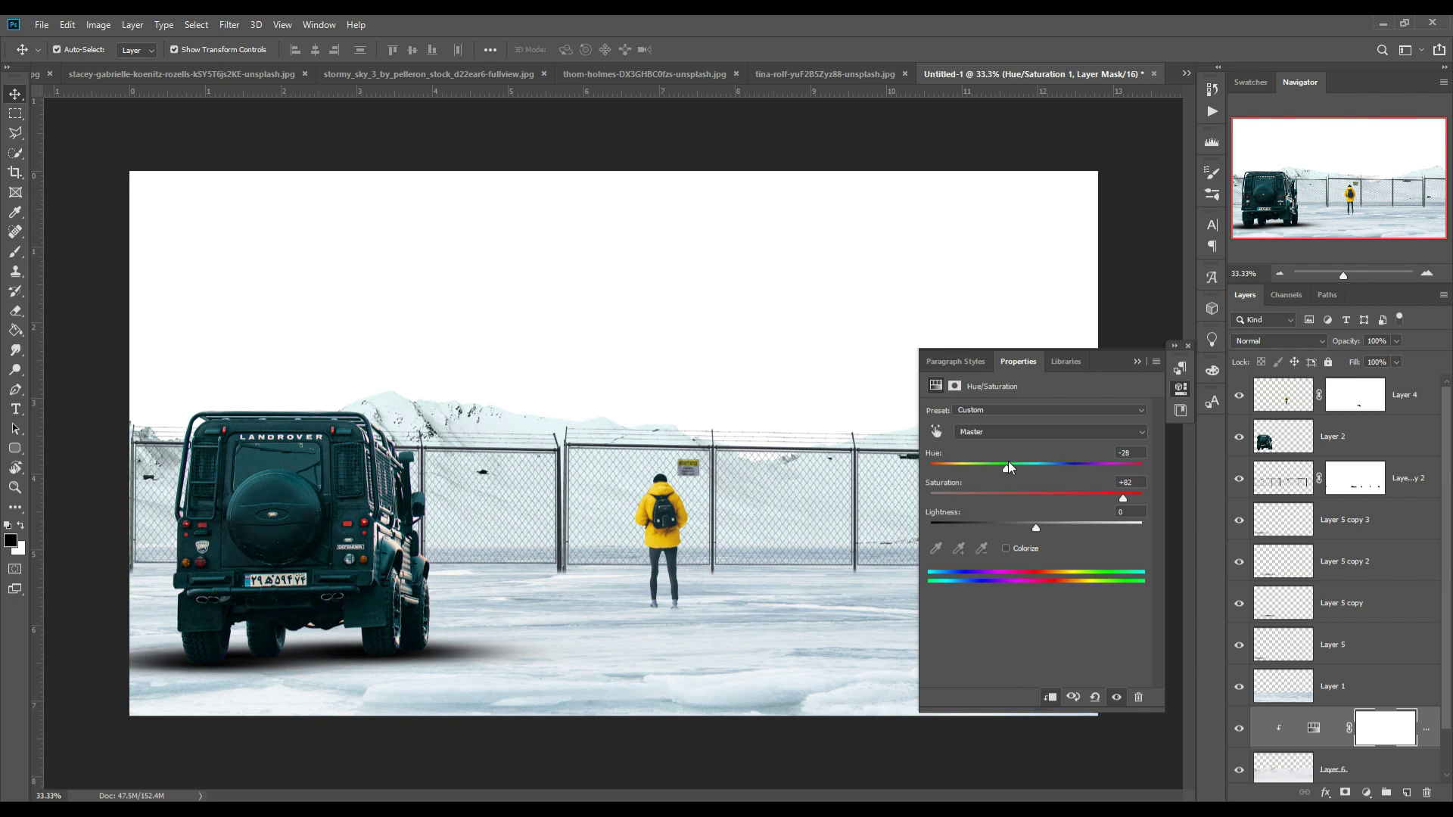
left_click(1137, 361)
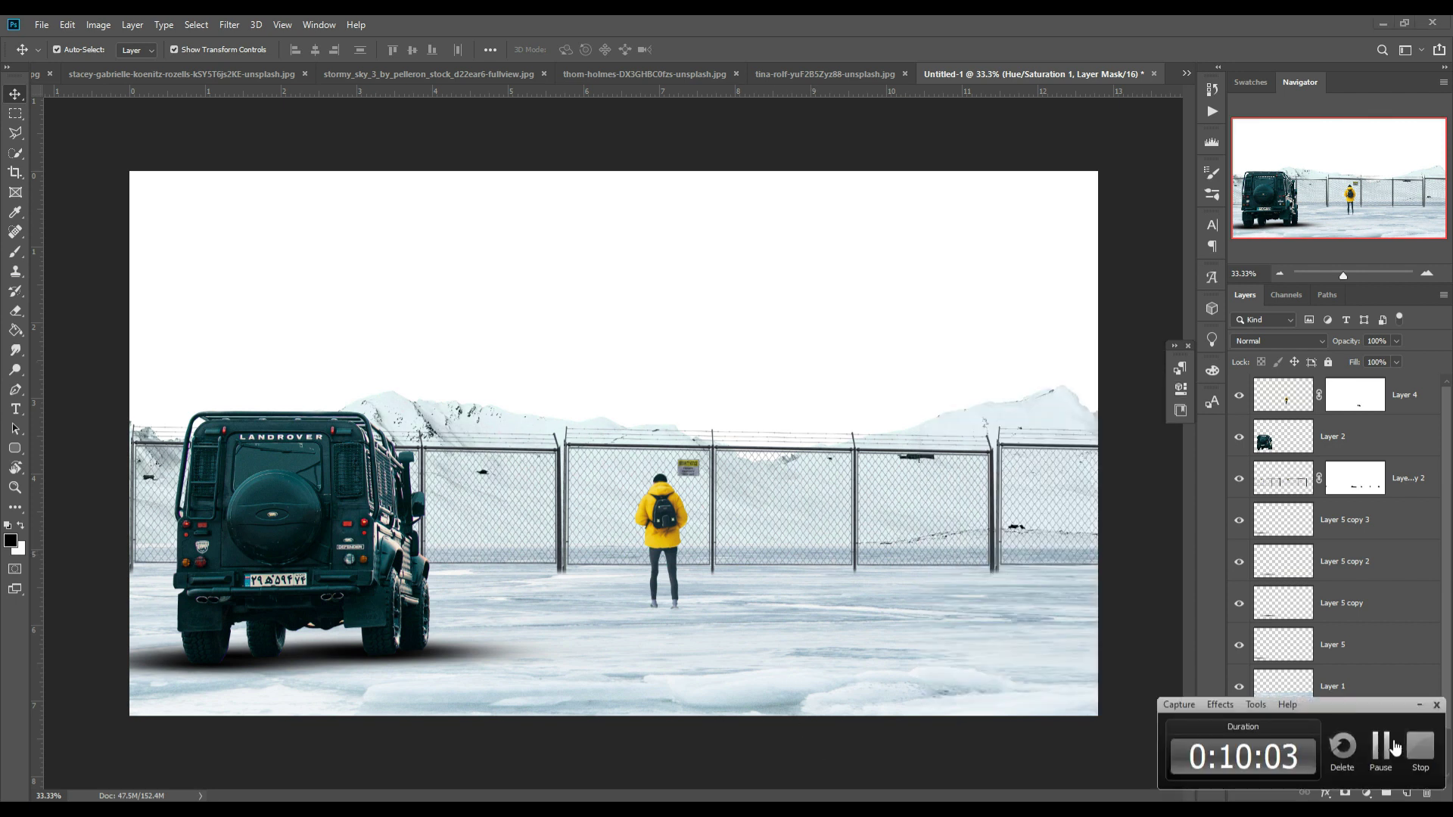
Step: Marquee-select the top half of the clouds photo and drag the sky into Untitled-1
left_click(829, 76)
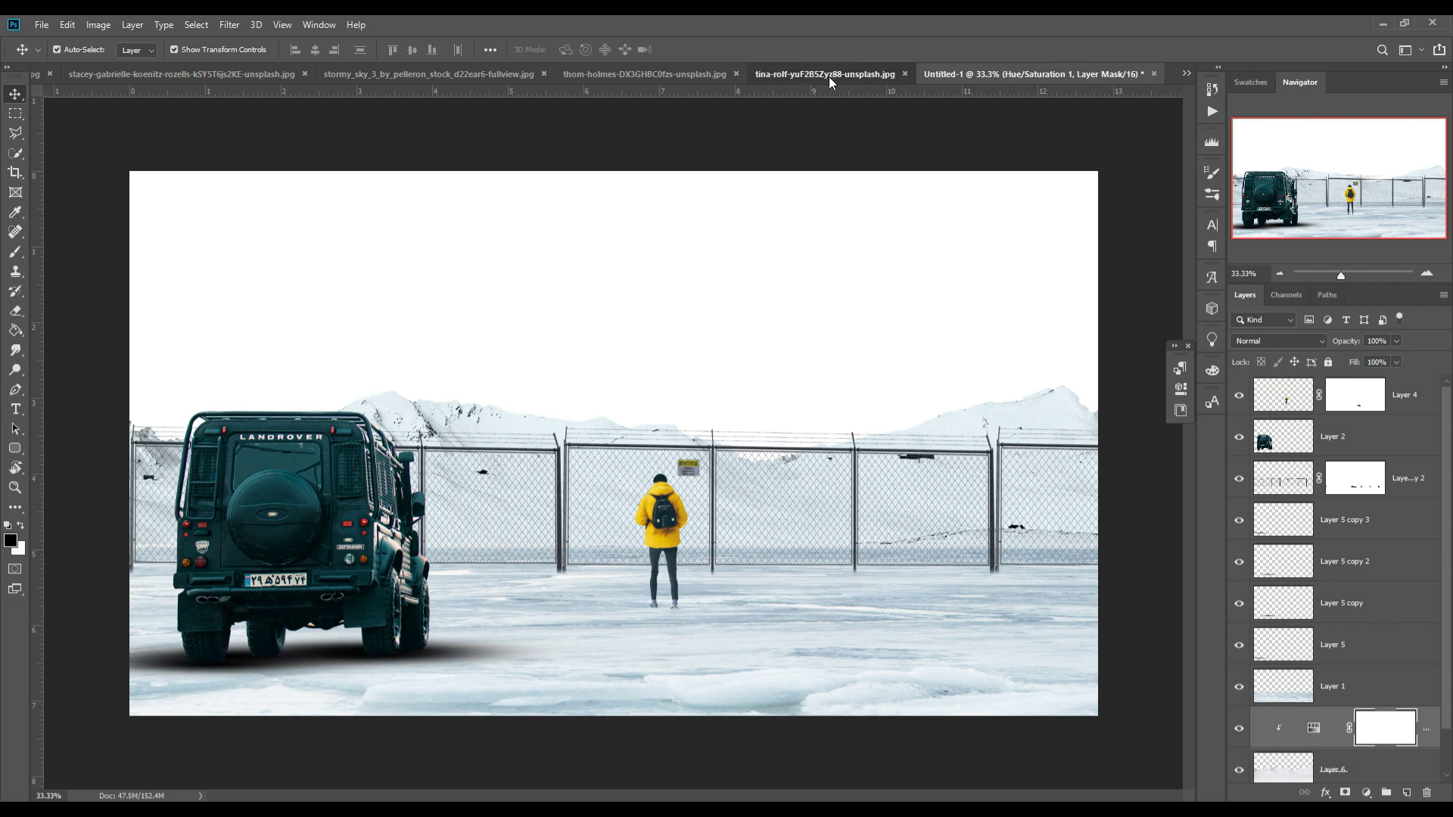
left_click(821, 76)
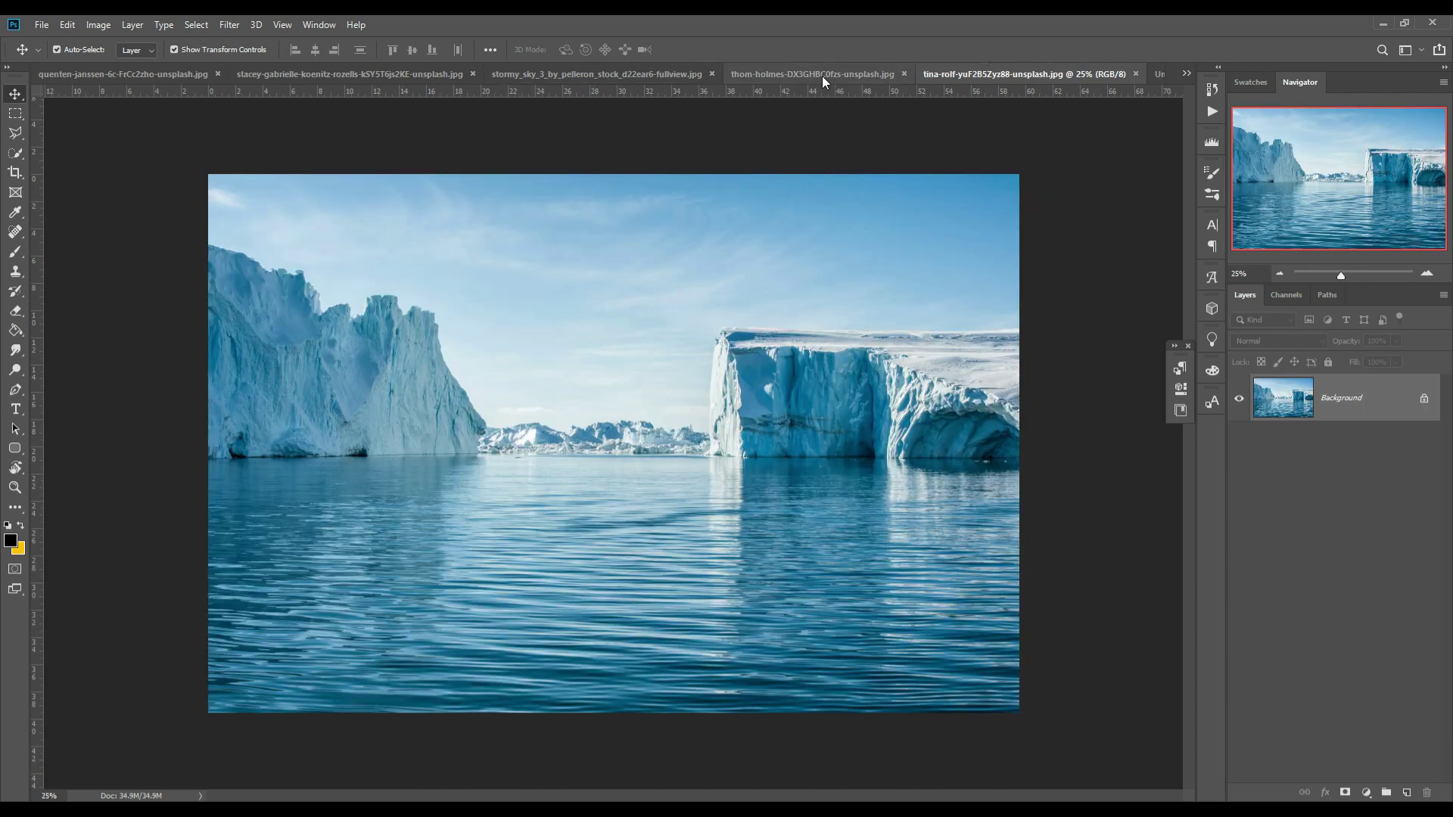
left_click(629, 73)
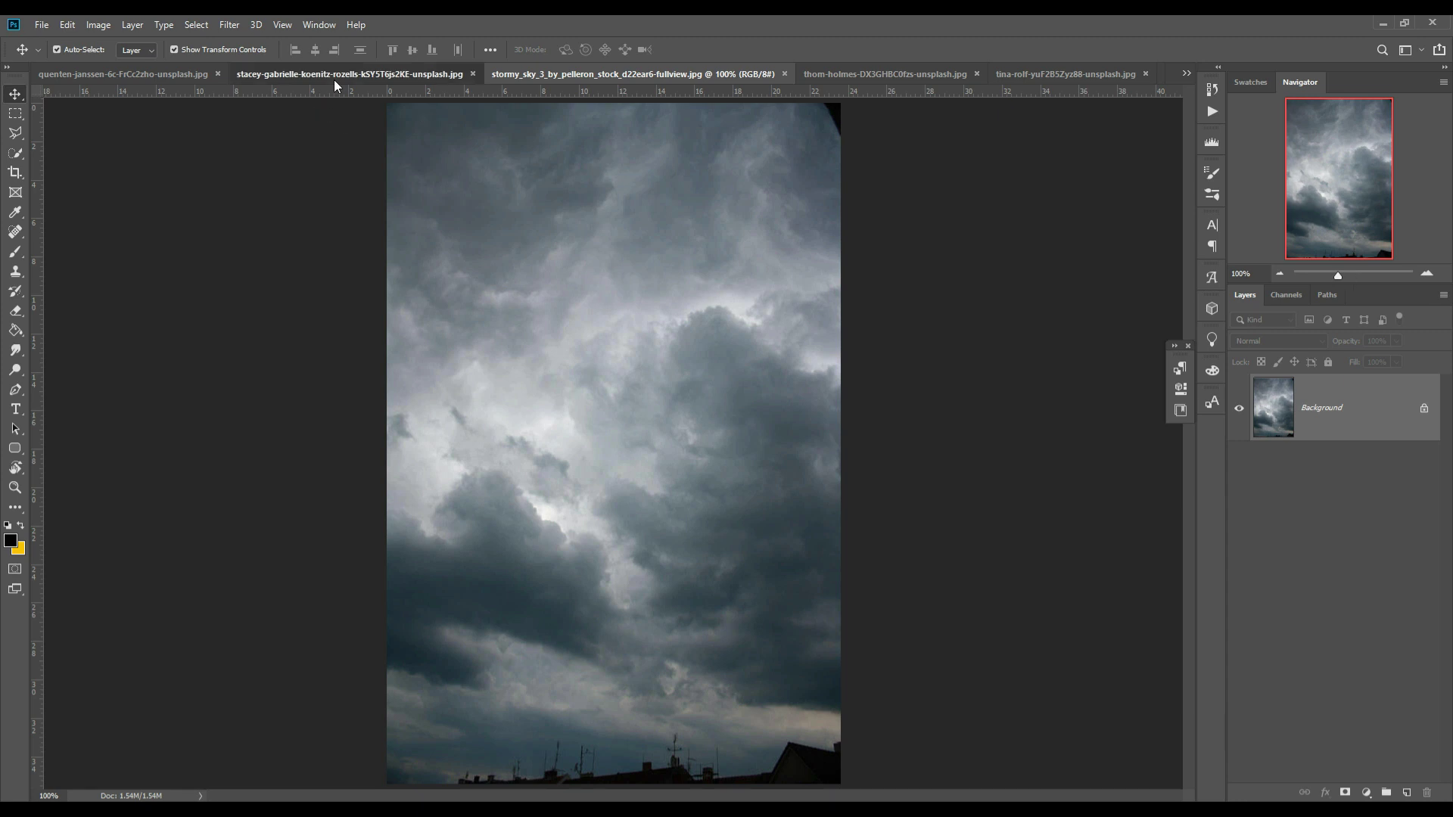
left_click(334, 76)
key("m")
left_click_drag(423, 189, 899, 401)
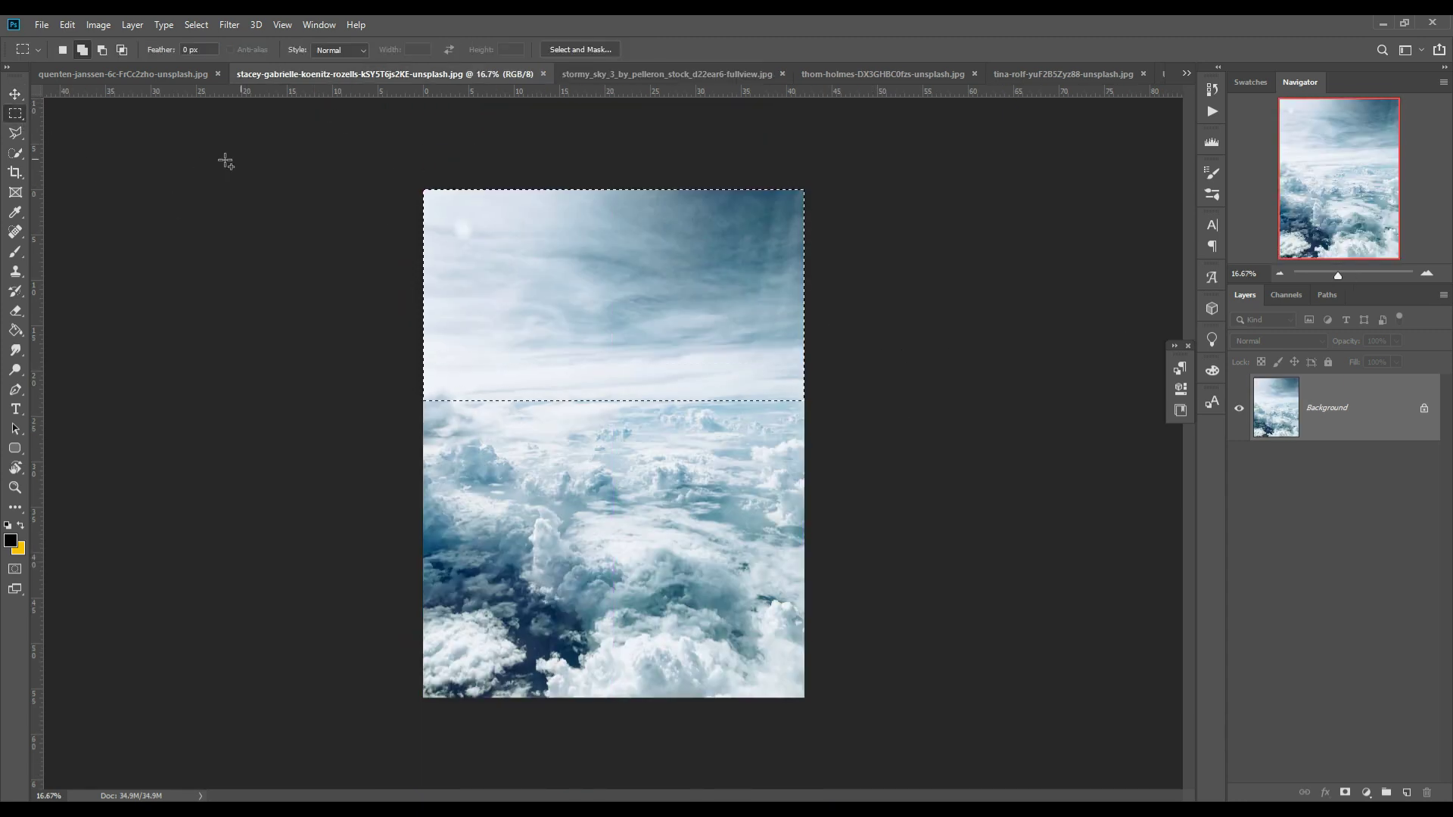
left_click(15, 94)
mouse_move(402, 74)
left_mouse_down()
mouse_move(401, 121)
mouse_move(830, 214)
mouse_move(560, 258)
left_mouse_up()
left_click(1146, 73)
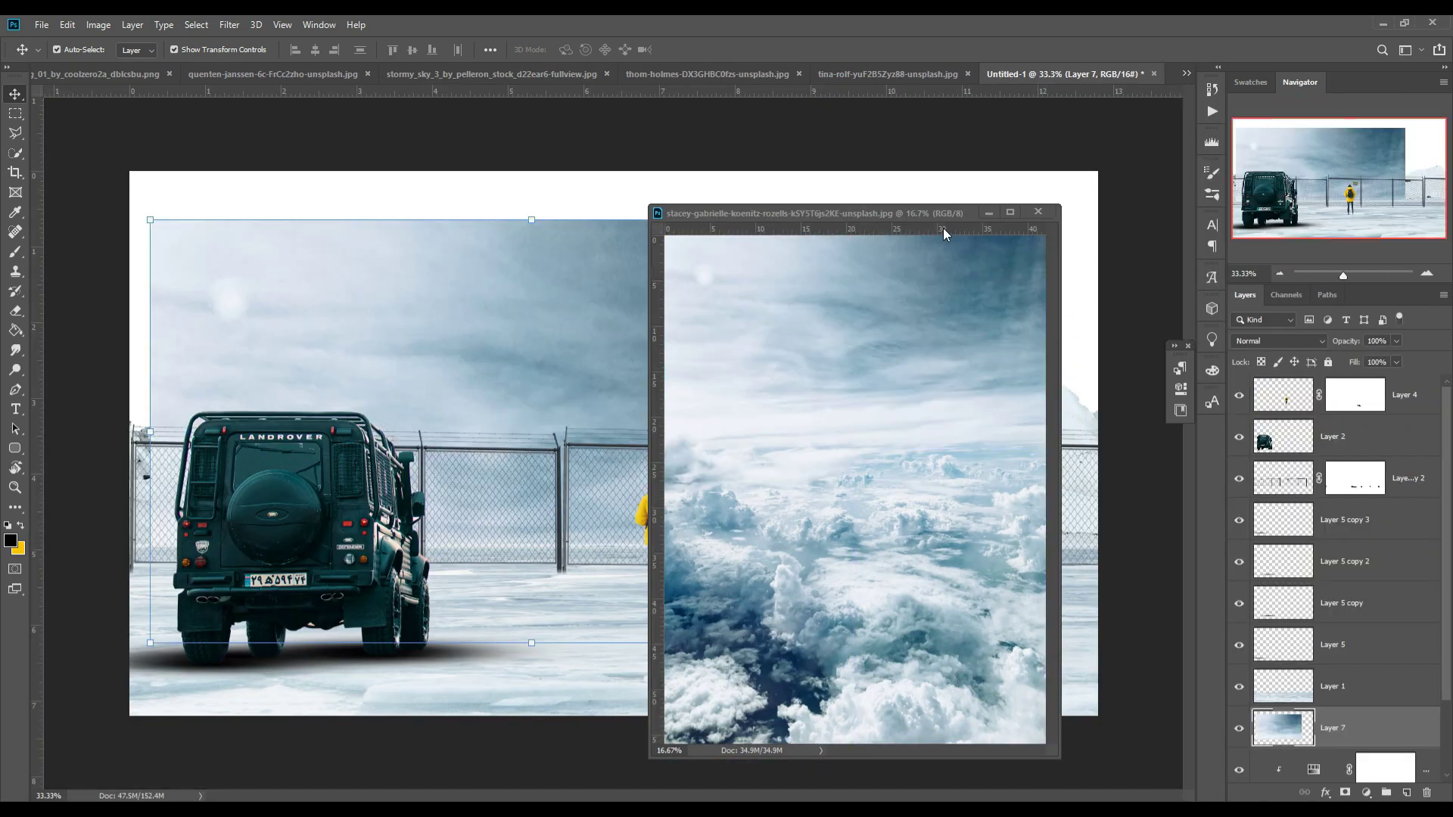
left_click(1037, 212)
Step: Place the sky layer below Layer 6 and stretch it to fill the sky down to the horizon
scroll(1377, 657, "down", 2)
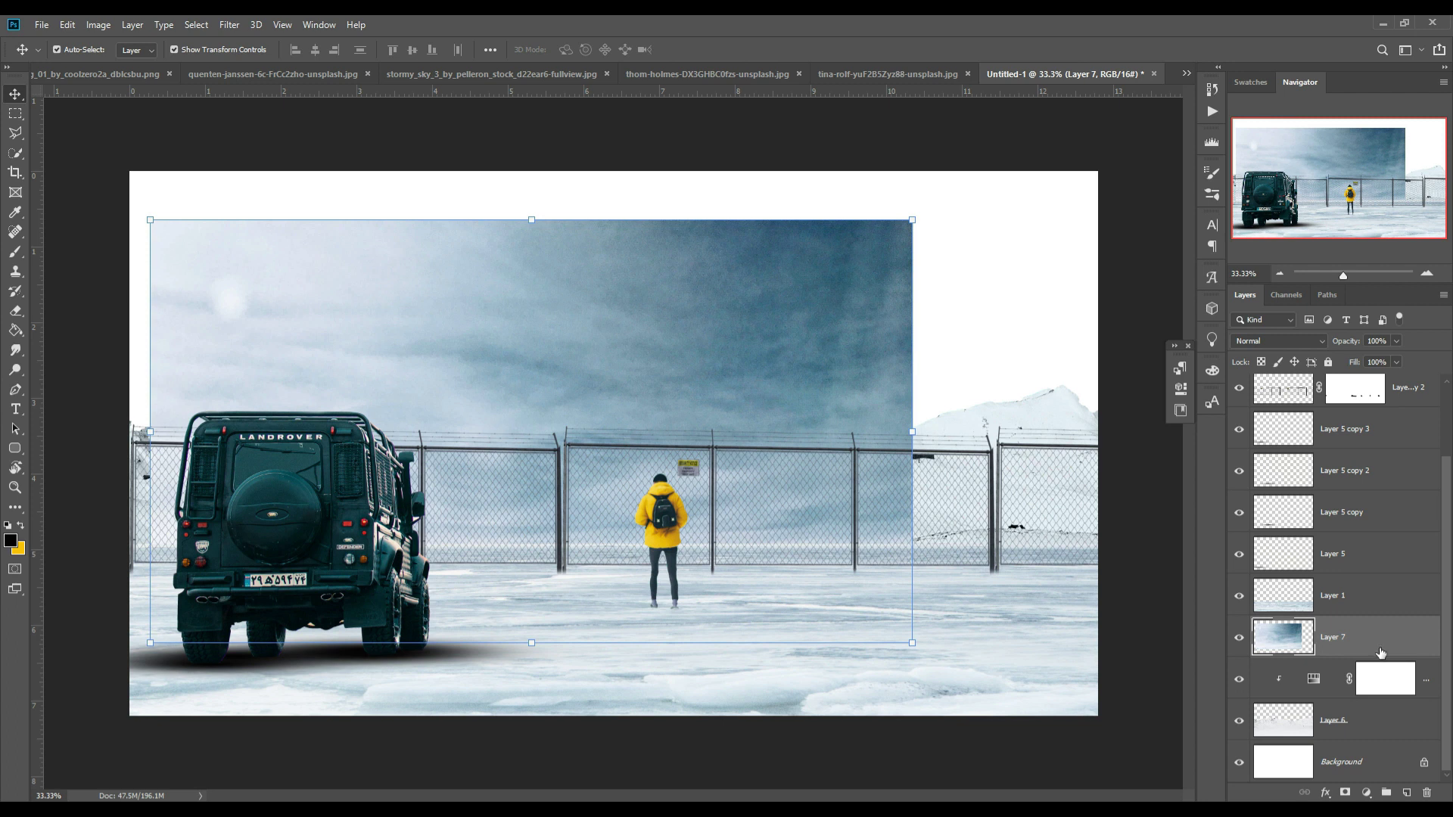
left_click_drag(1380, 652, 1377, 740)
left_click_drag(551, 271, 533, 210)
key("ctrl+t")
left_click_drag(879, 375, 1120, 383)
left_click_drag(613, 166, 613, 175)
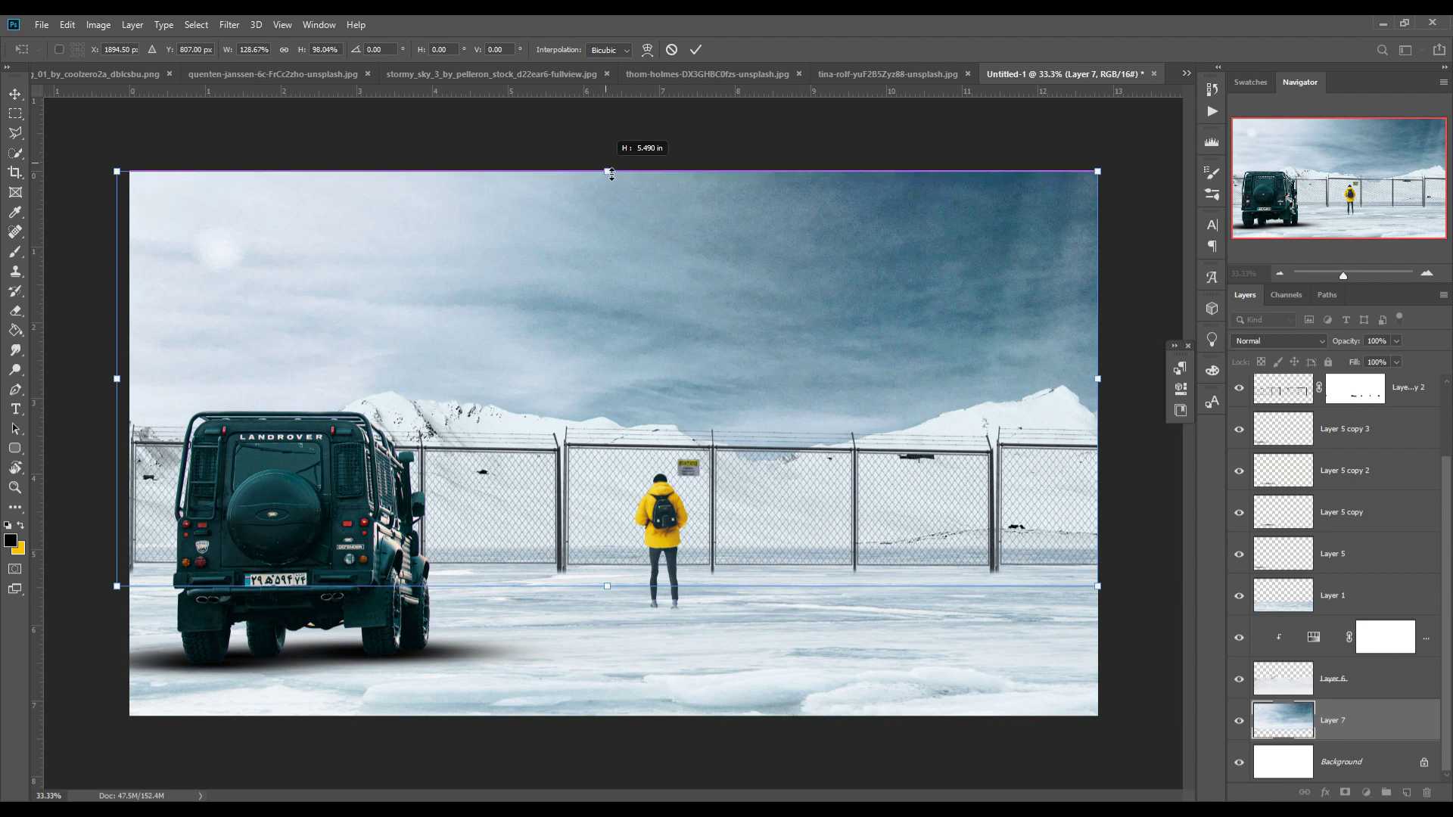
left_click_drag(619, 582, 619, 470)
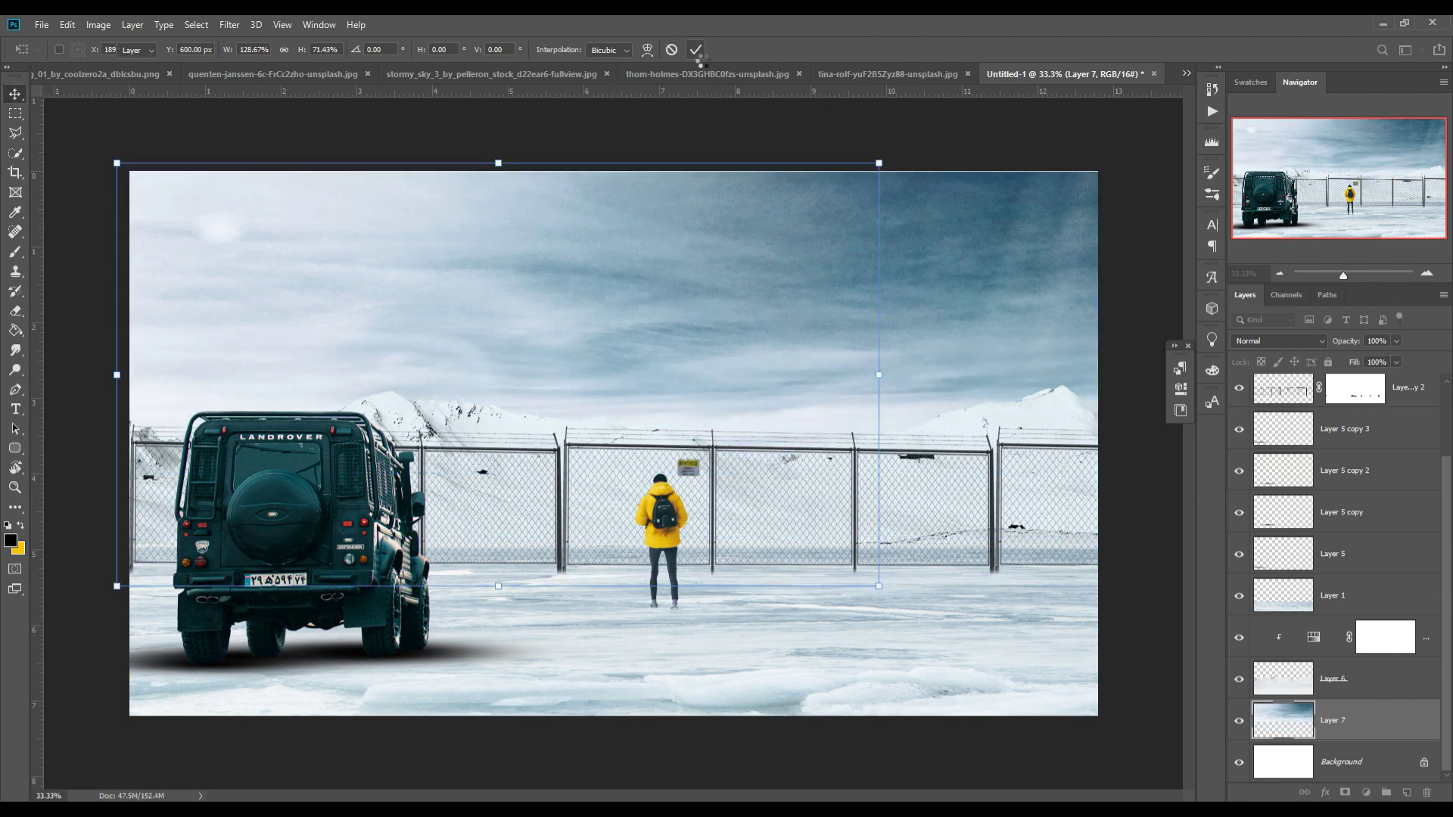
left_click(696, 50)
left_click(1186, 74)
Step: In the robot image, polygonal-lasso the Phoenix logo, delete it, and deselect
left_click(1133, 94)
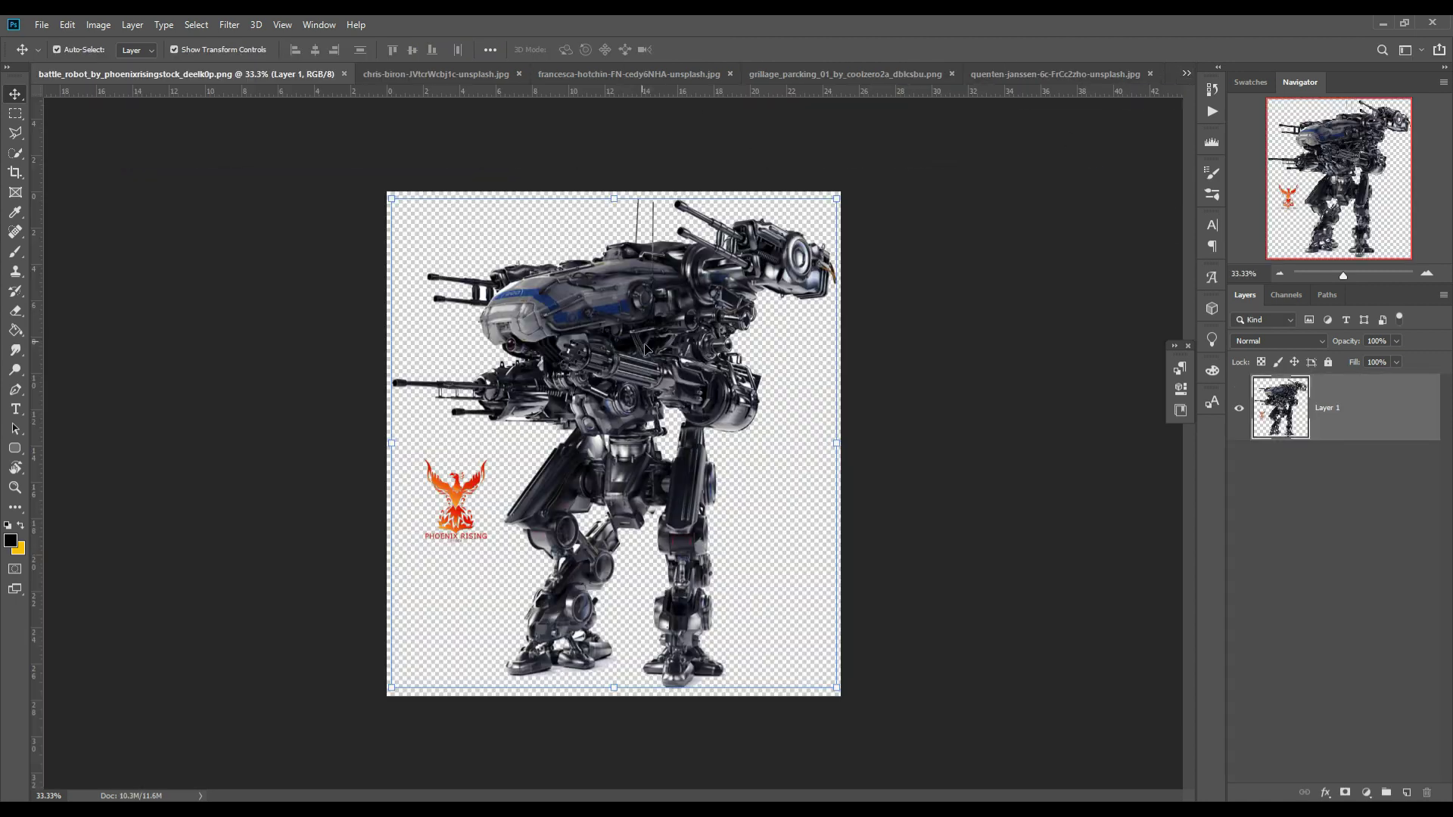
left_click(16, 133)
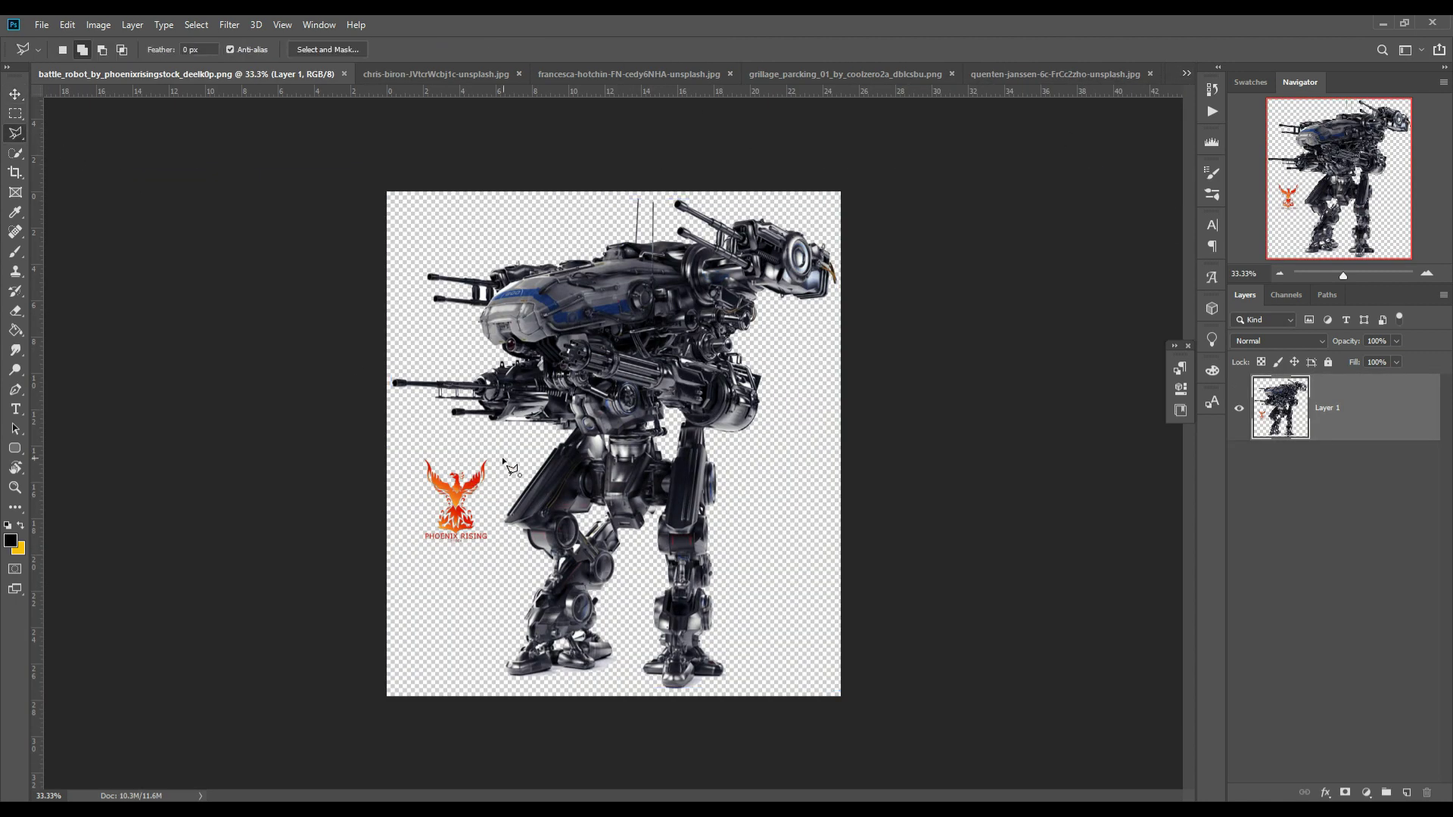
left_click(404, 527)
left_click(432, 565)
double_click(501, 459)
key("Delete")
left_click(196, 24)
left_click(219, 58)
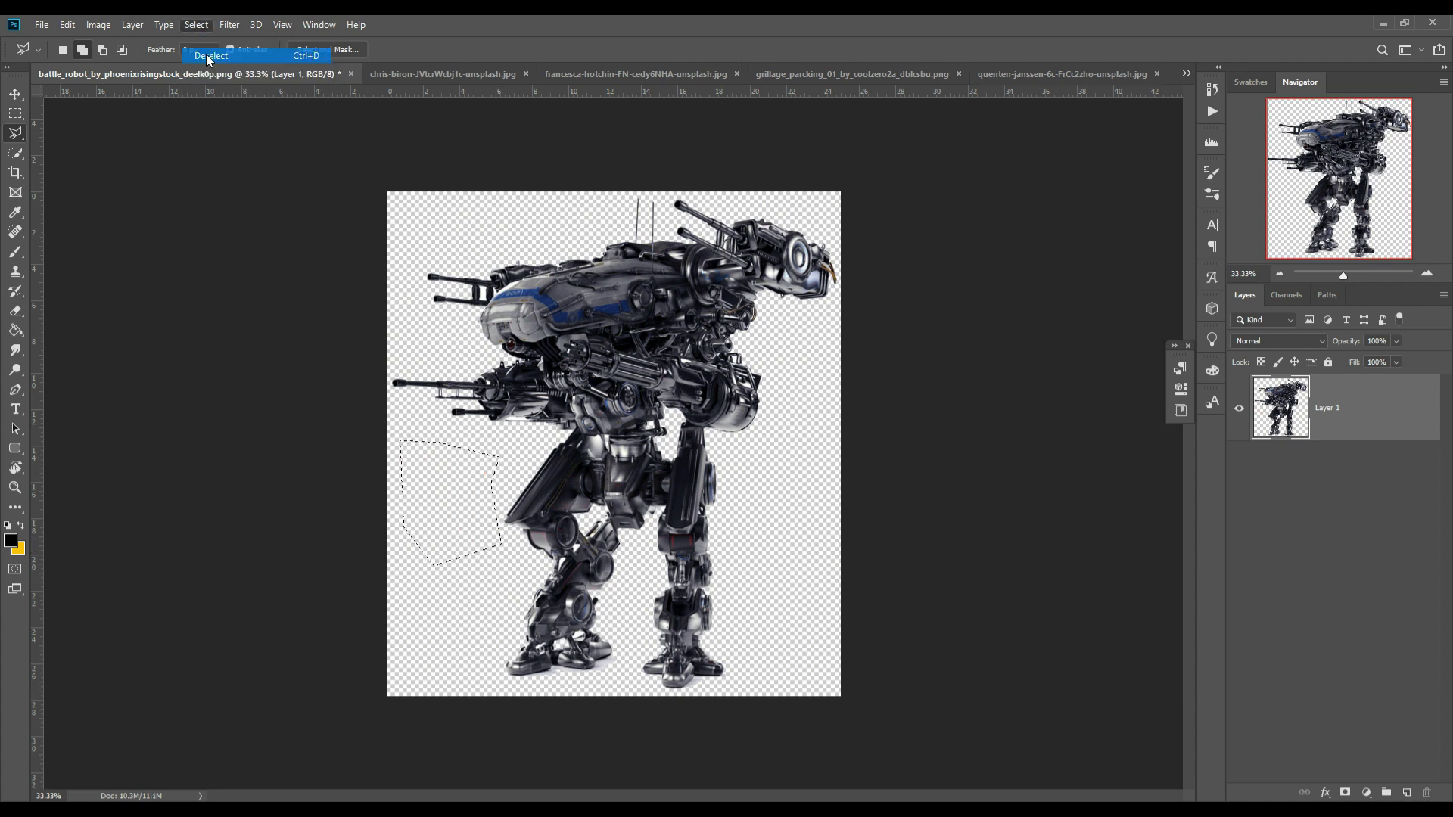
Step: Drag the robot into Untitled-1, accept the colour profile, and move it up over the fence
key("v")
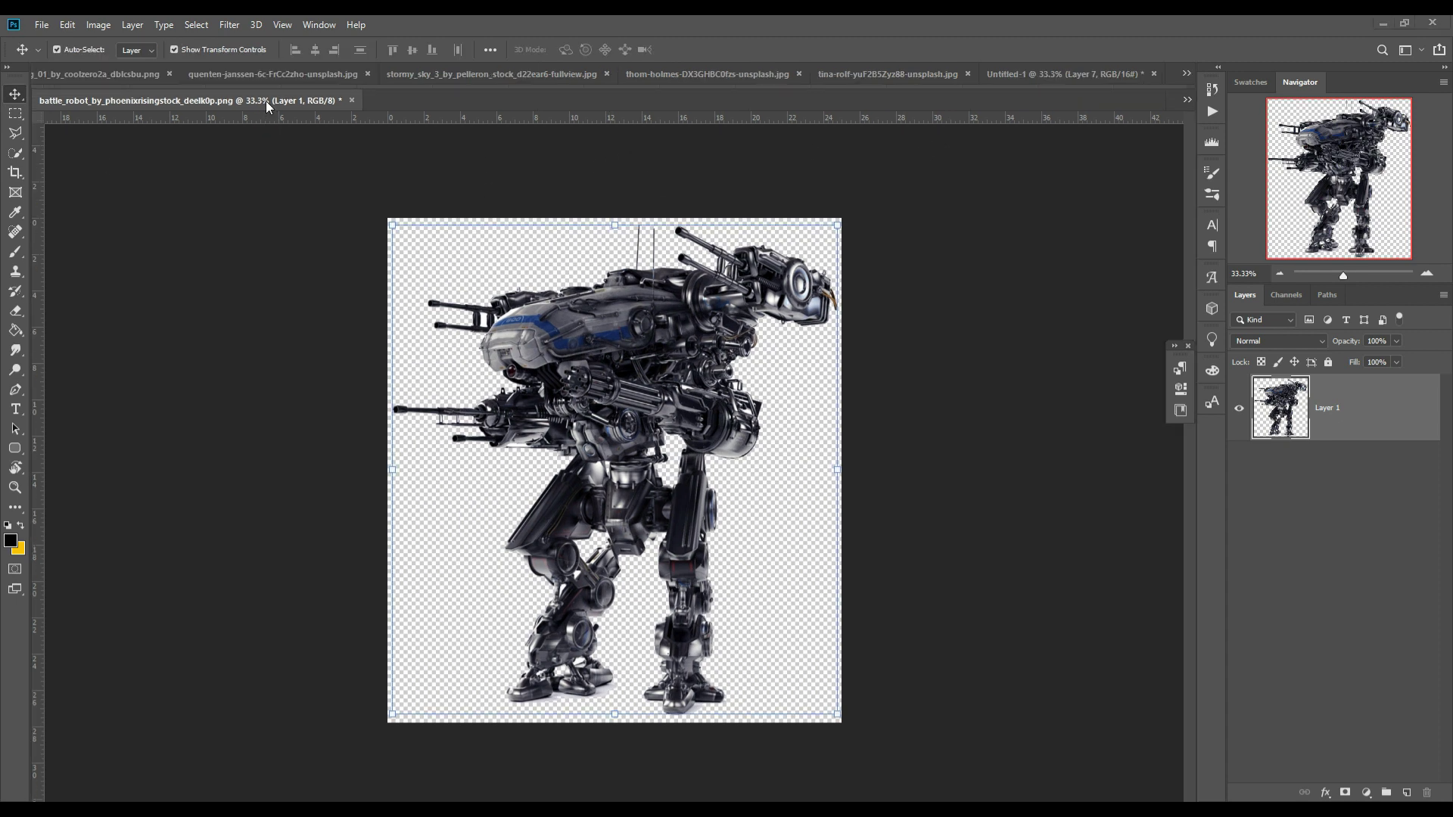
left_click_drag(266, 75, 1059, 222)
mouse_move(1117, 361)
left_mouse_down()
mouse_move(1121, 381)
mouse_move(838, 347)
left_mouse_up()
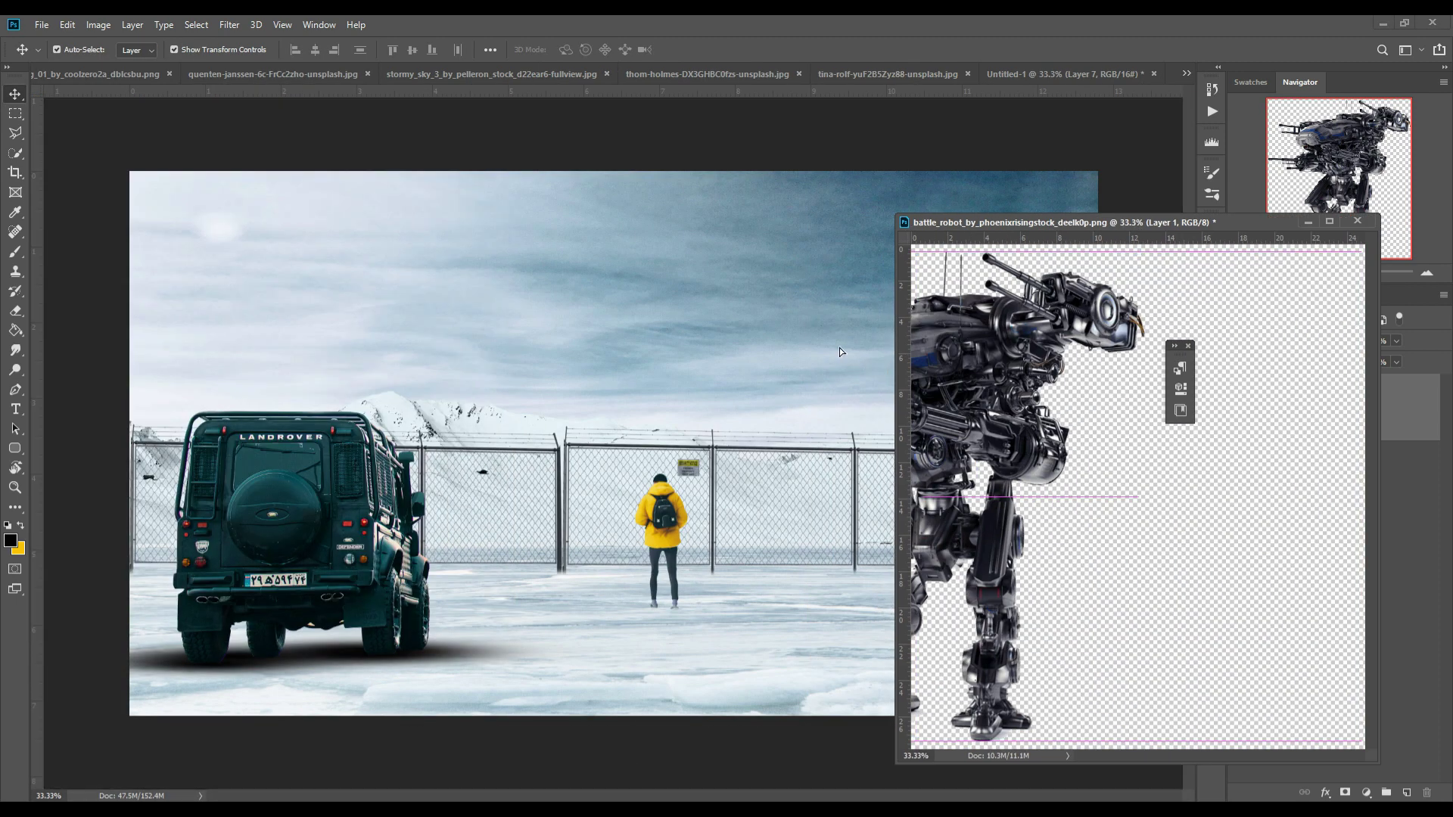
left_click(786, 324)
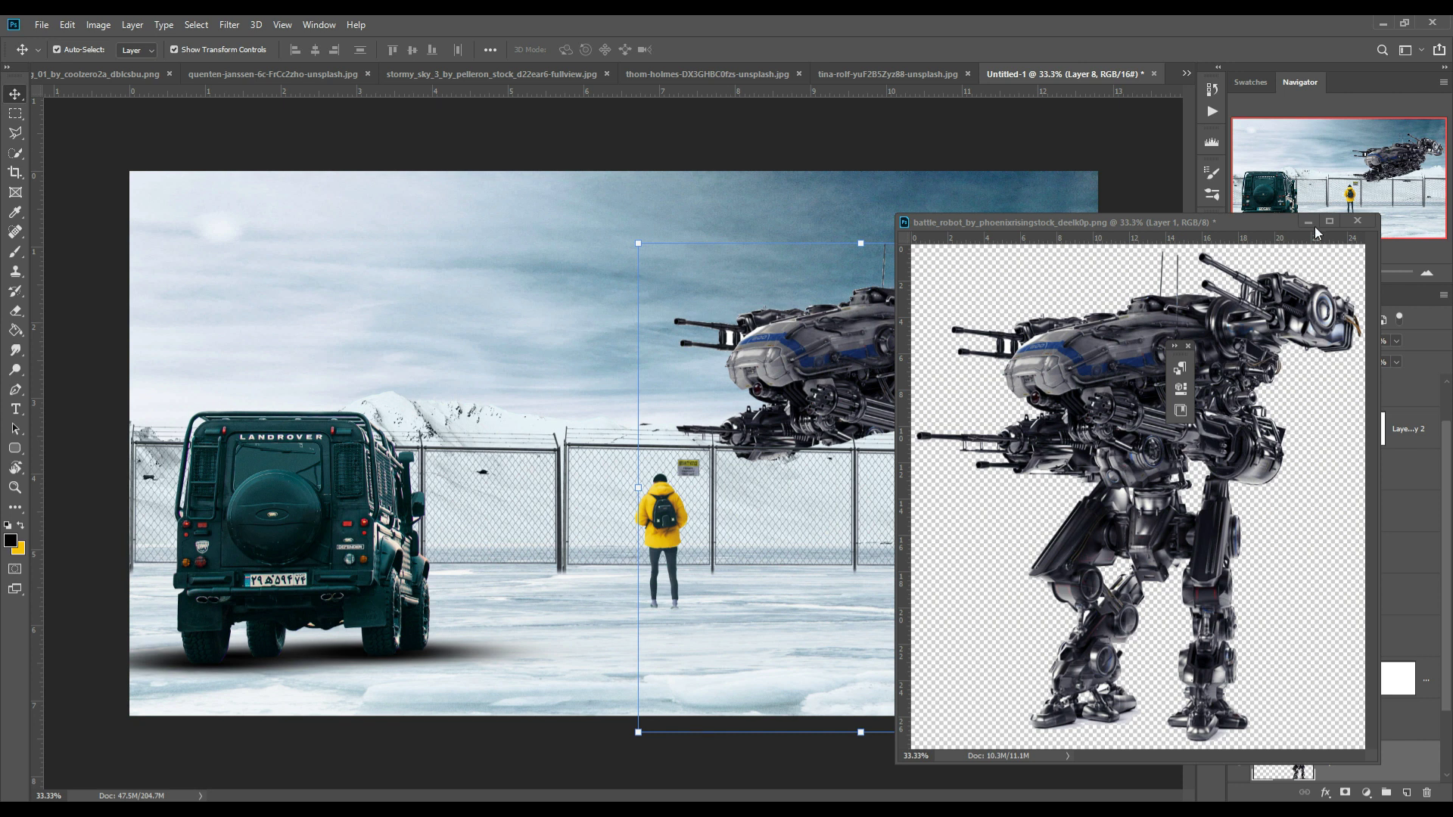
left_click(1309, 221)
left_click_drag(858, 321, 859, 242)
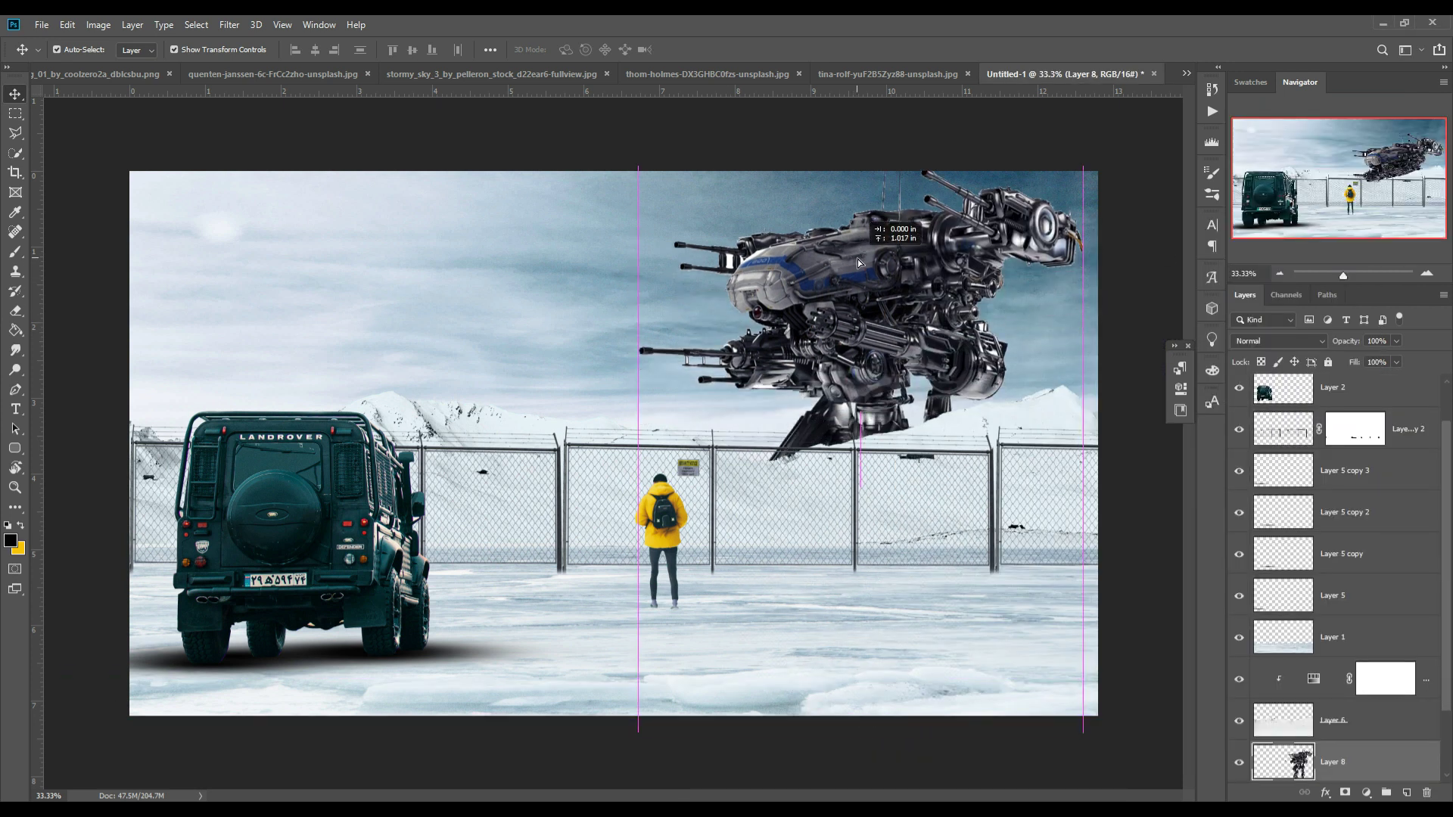
left_click(16, 134)
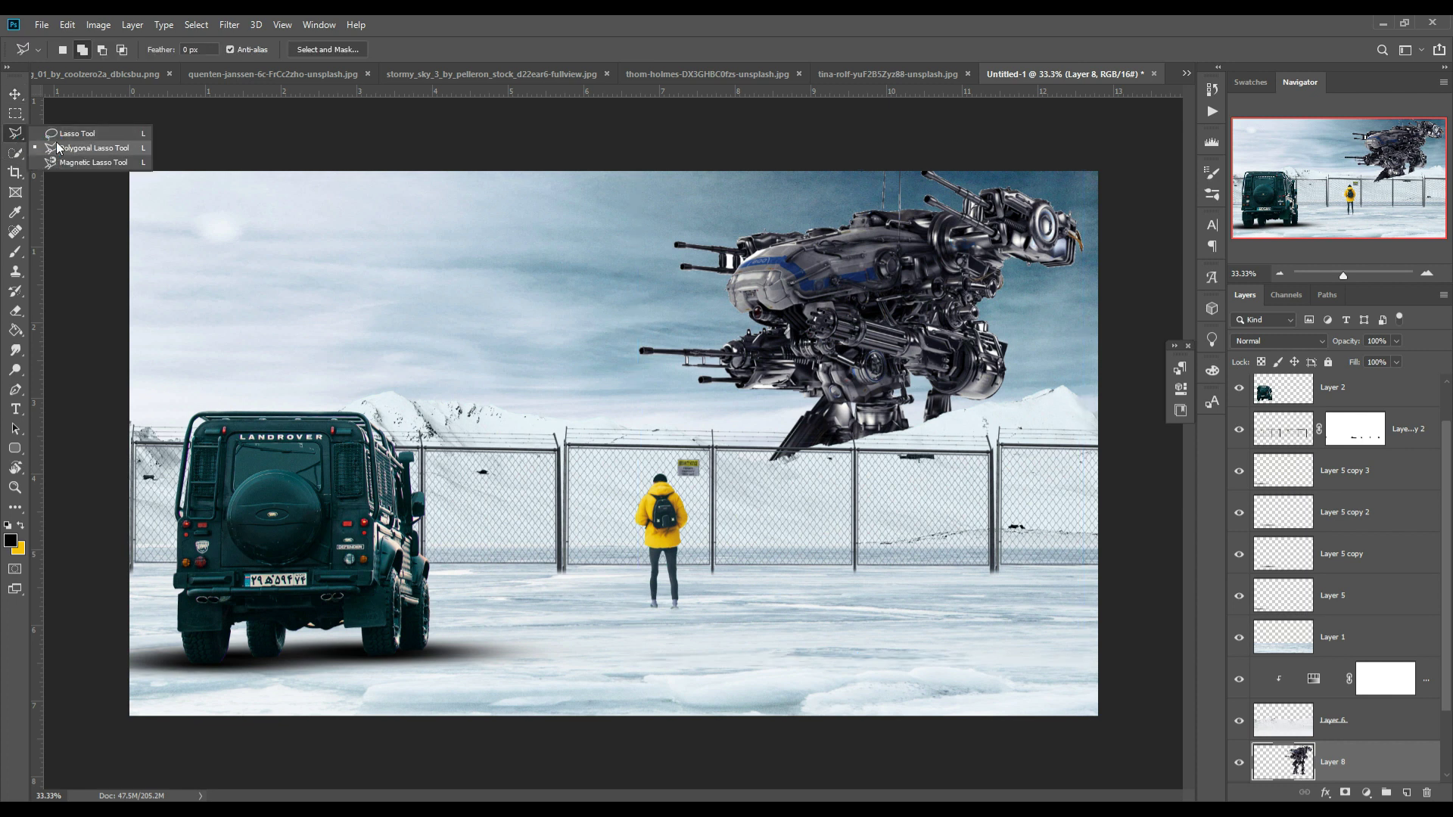
Step: Deselect, then scale the robot to about 63% in the upper-right sky and commit
left_click(75, 133)
key("ctrl+plus")
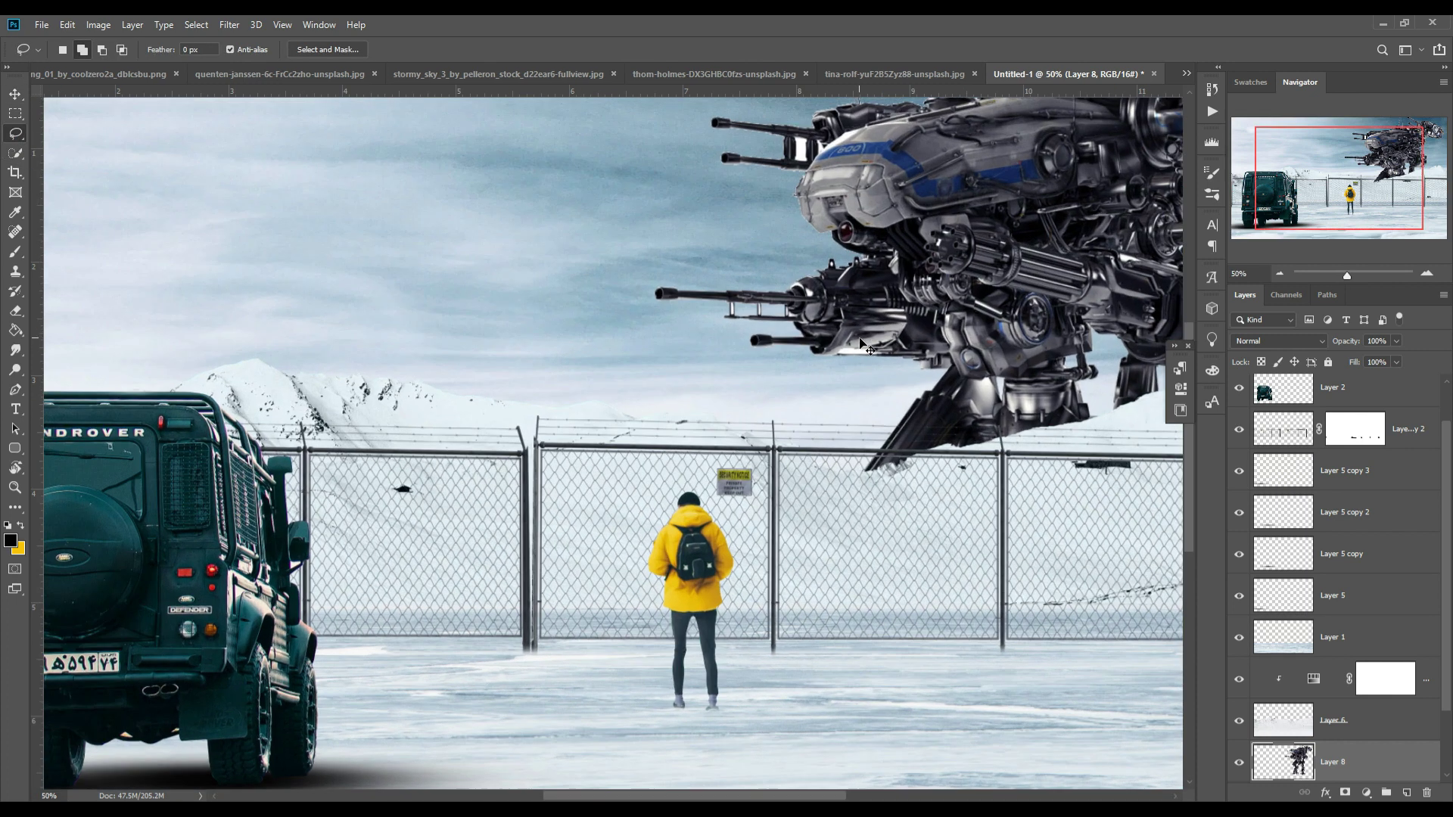
key("ctrl+plus")
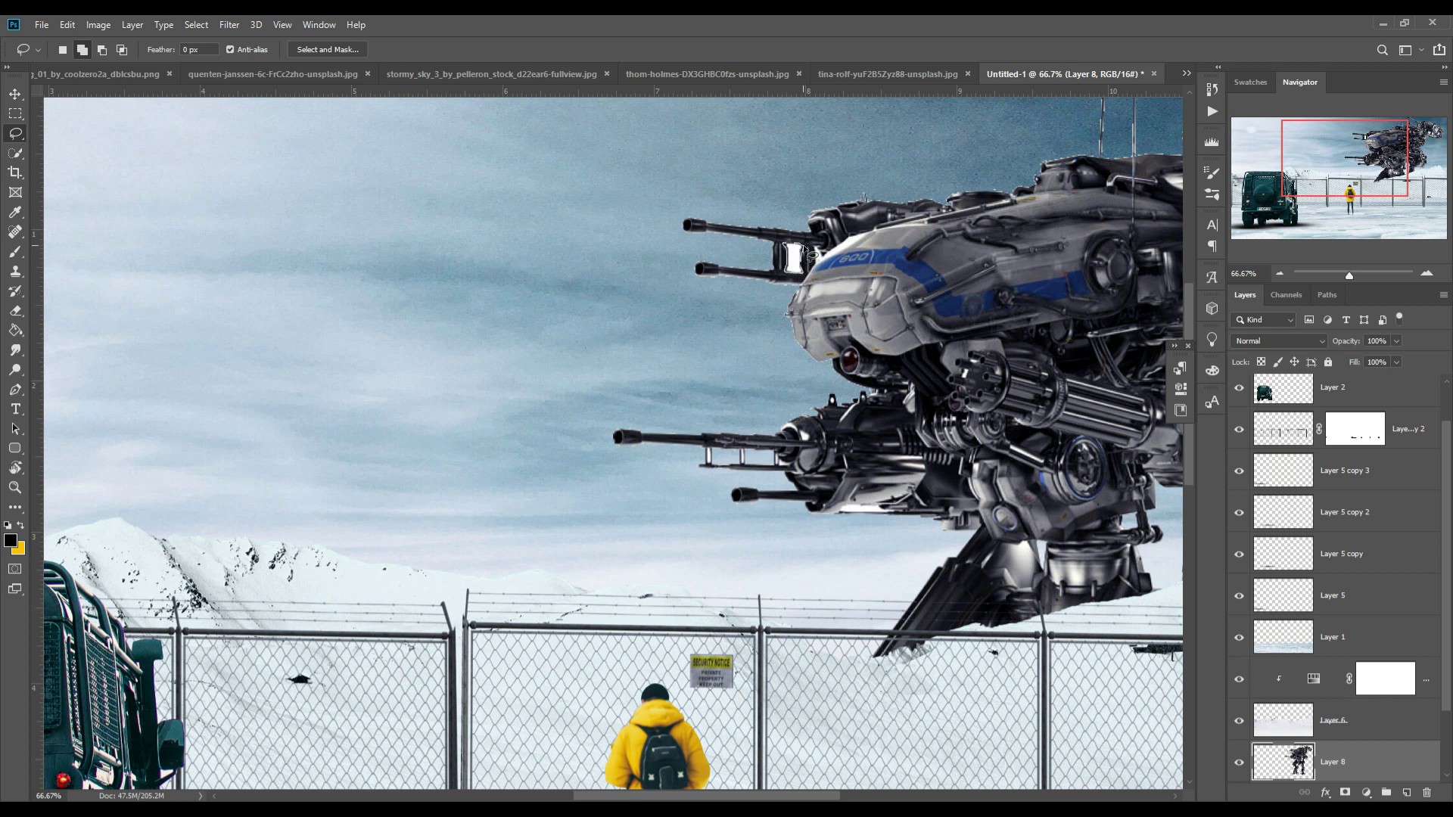
left_click(211, 55)
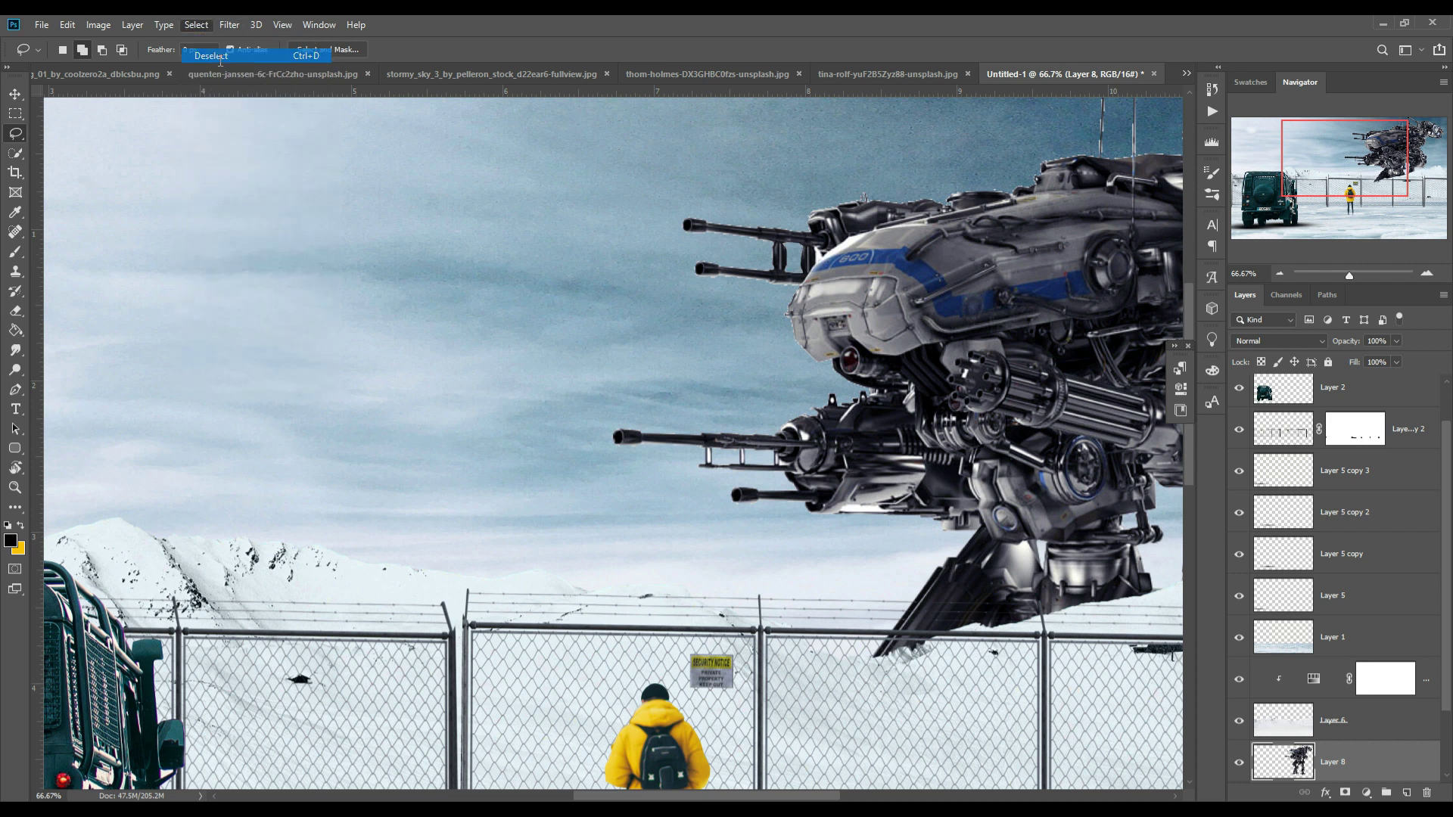
key("v")
key("ctrl+minus")
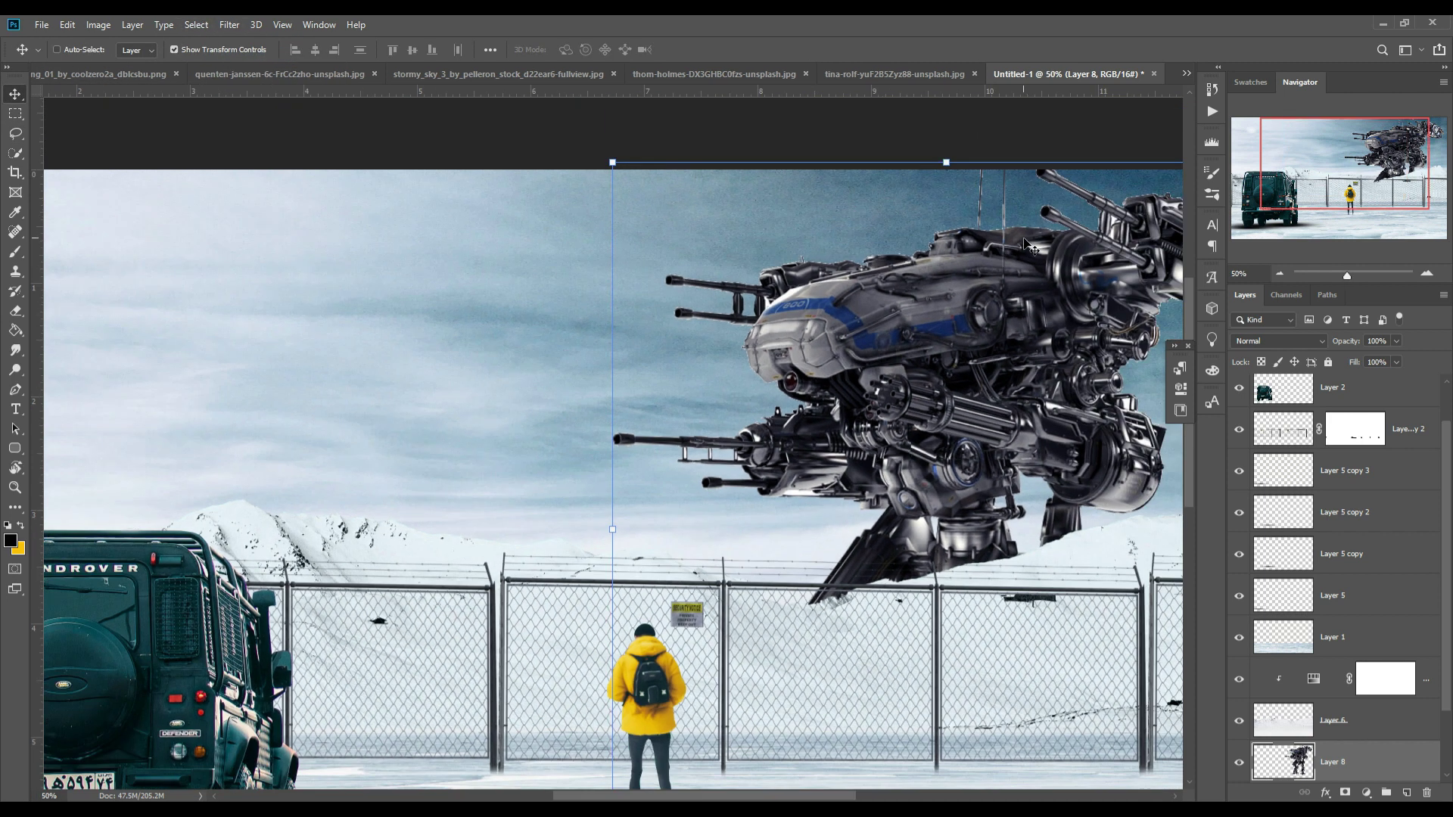
key("ctrl+minus")
left_click_drag(1090, 174, 929, 349)
left_click_drag(836, 370, 886, 219)
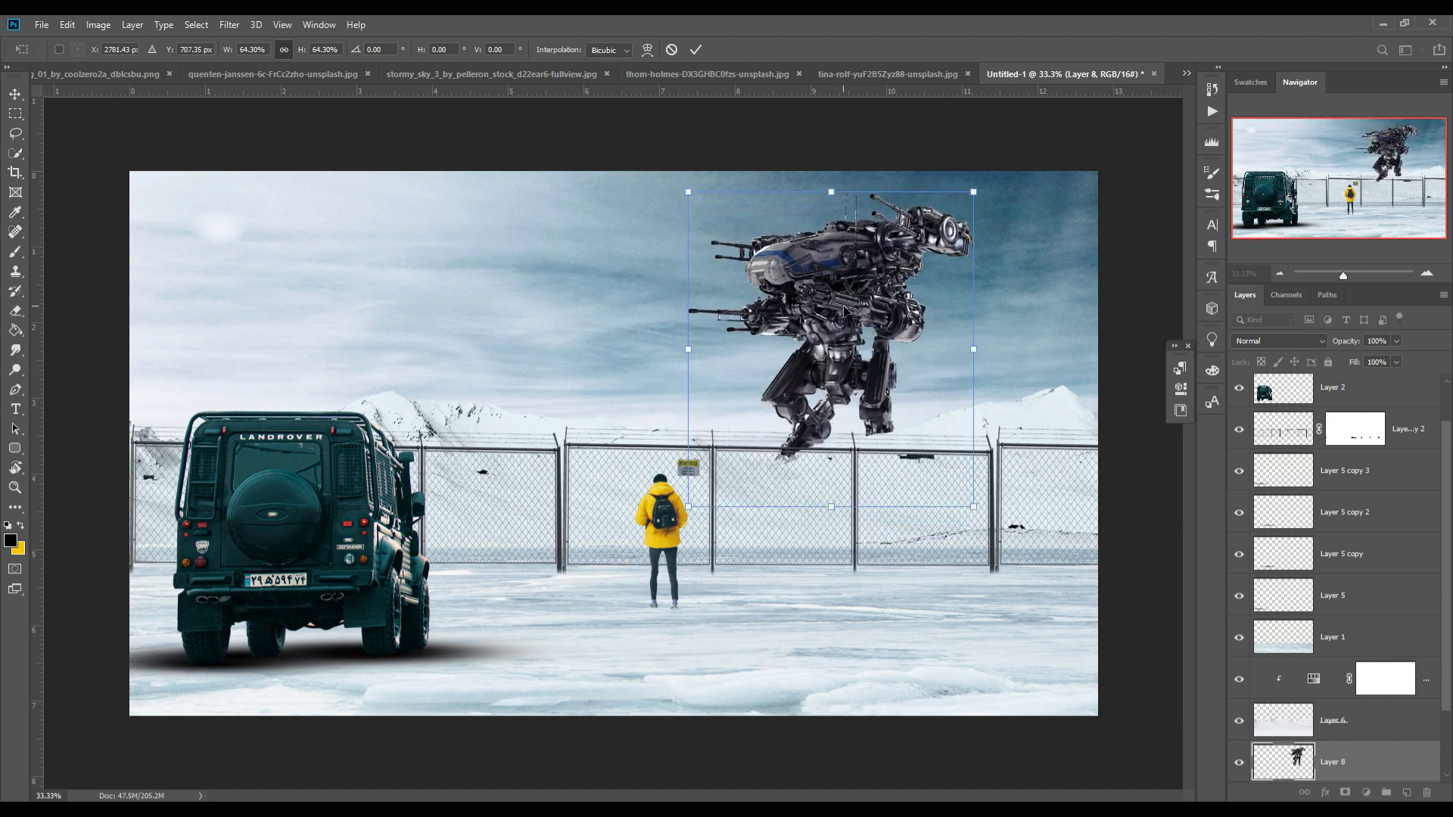
left_click_drag(975, 195, 970, 199)
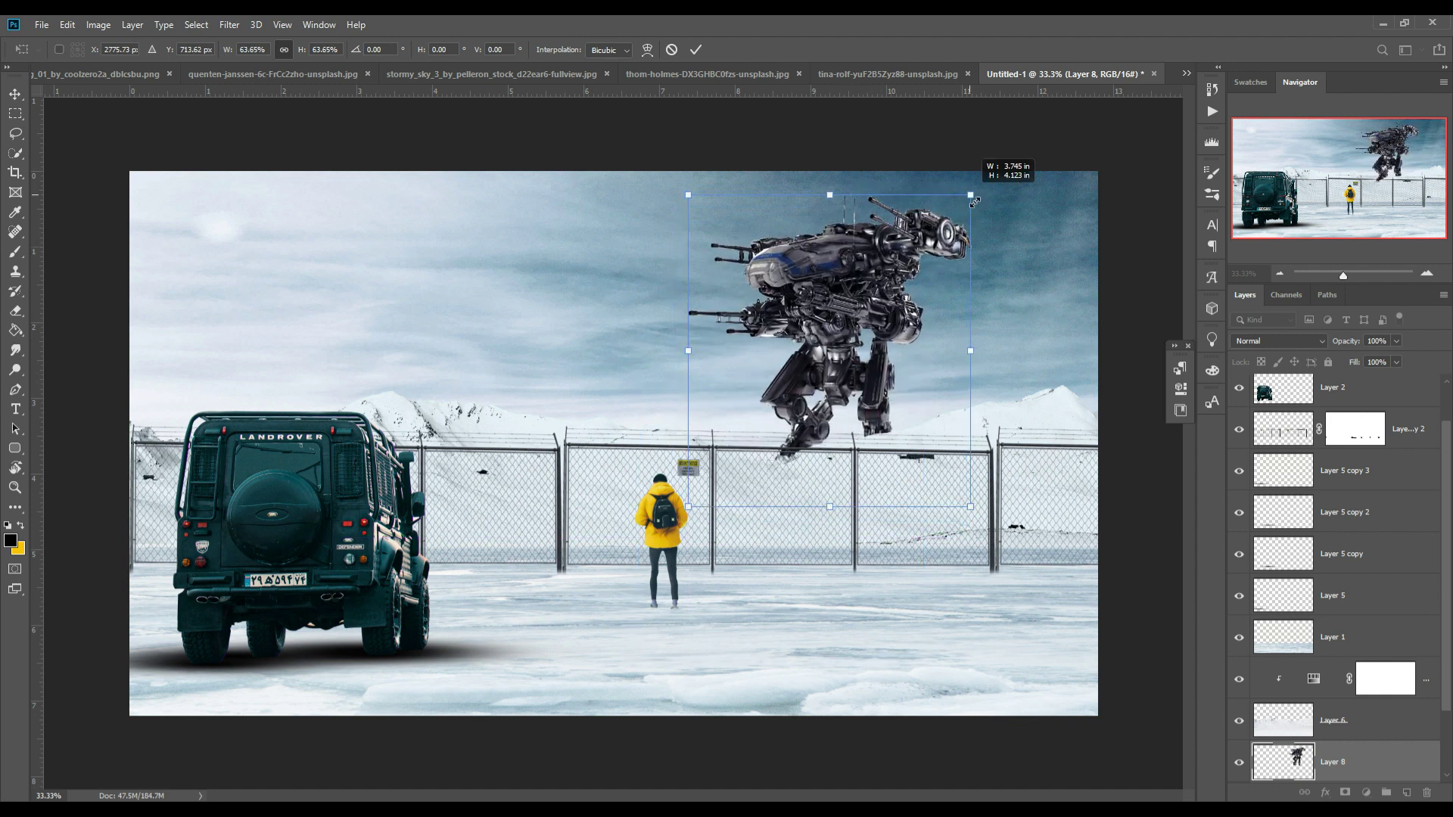
left_click(696, 49)
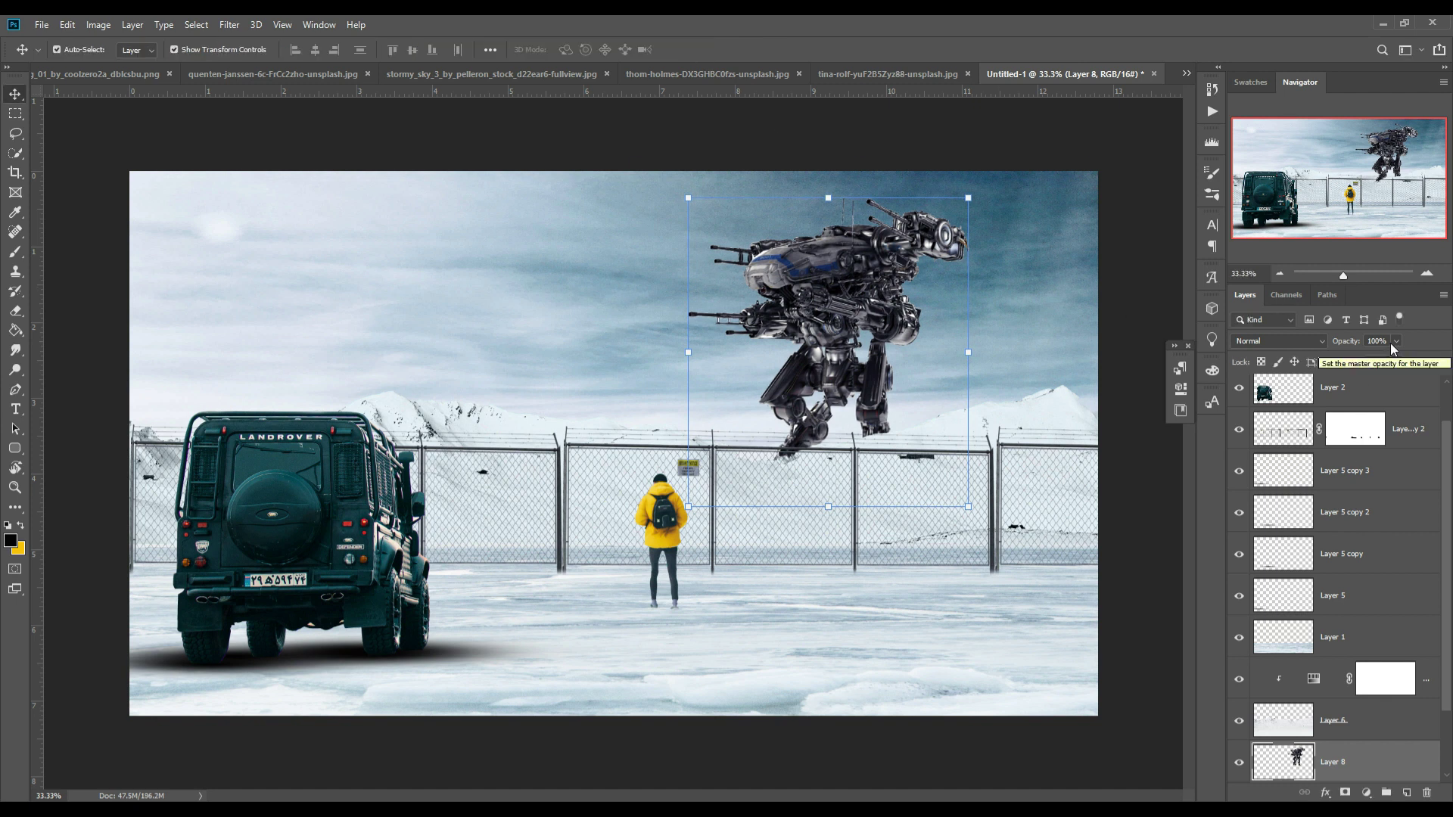
scroll(1375, 770, "down", 1)
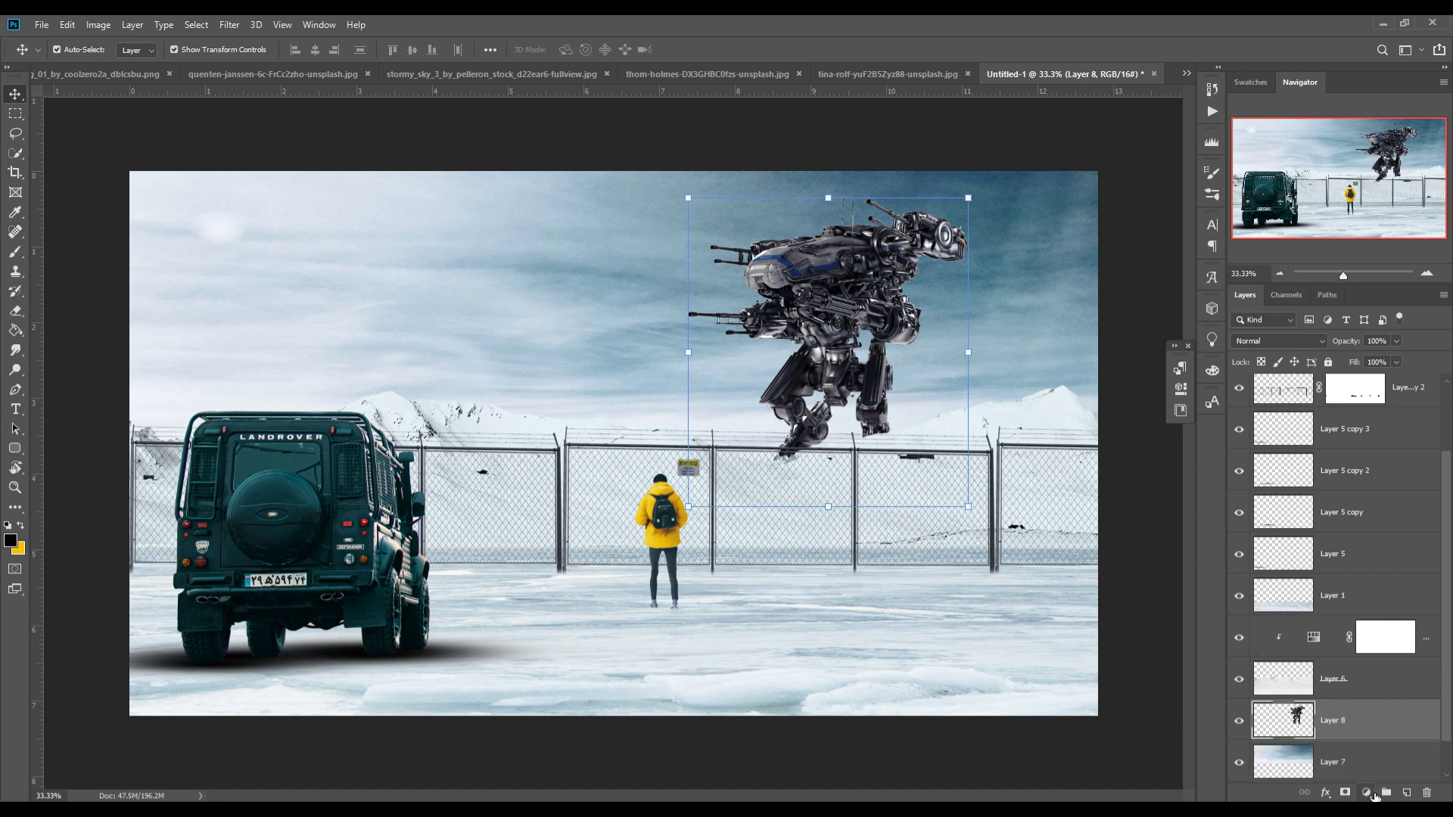
Step: Clip a Hue/Saturation layer to the robot's Layer 8 with Lightness about +19
left_click(1367, 793)
left_click(1385, 638)
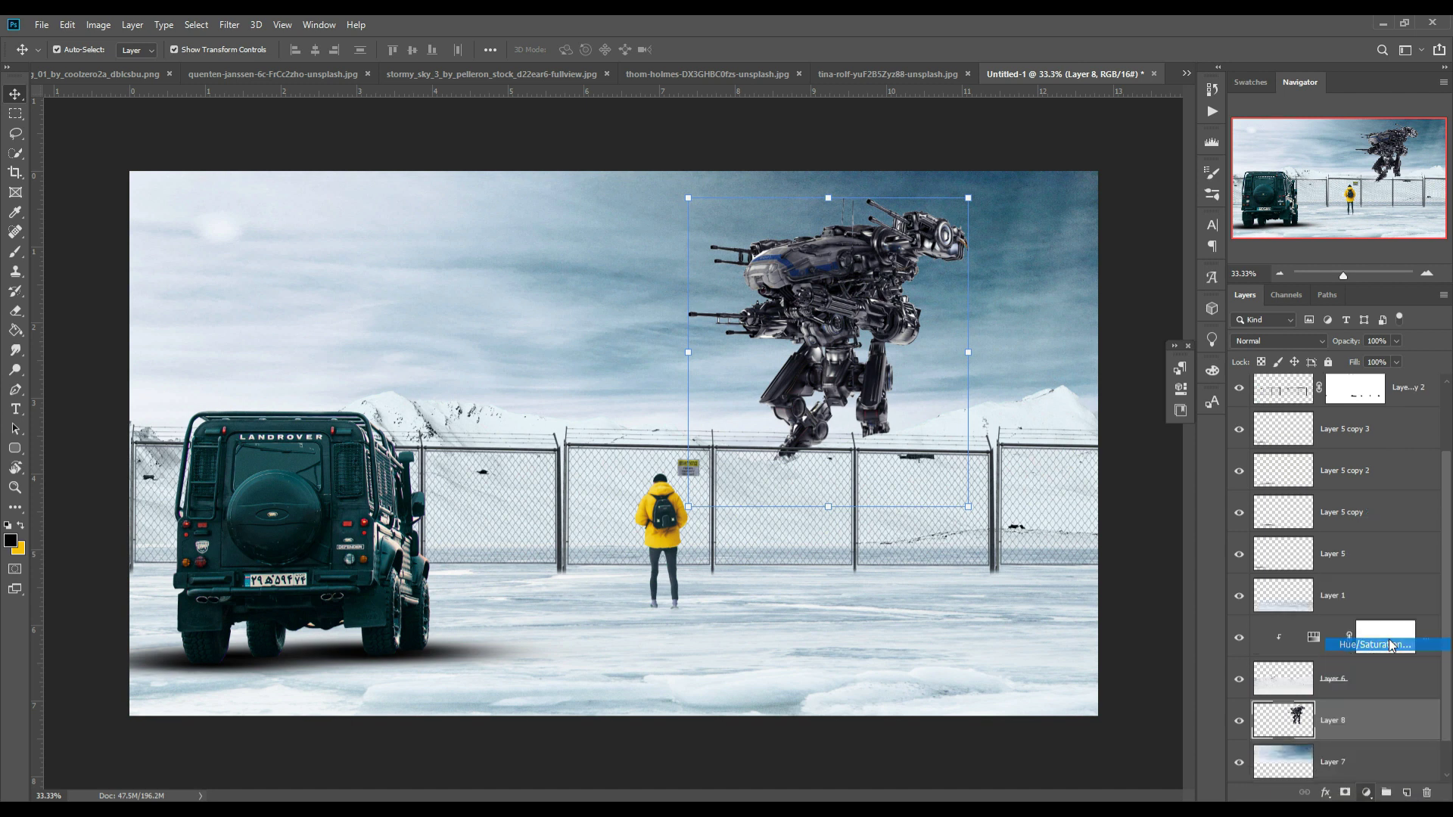
left_click(1051, 698)
left_click_drag(1036, 528, 1064, 528)
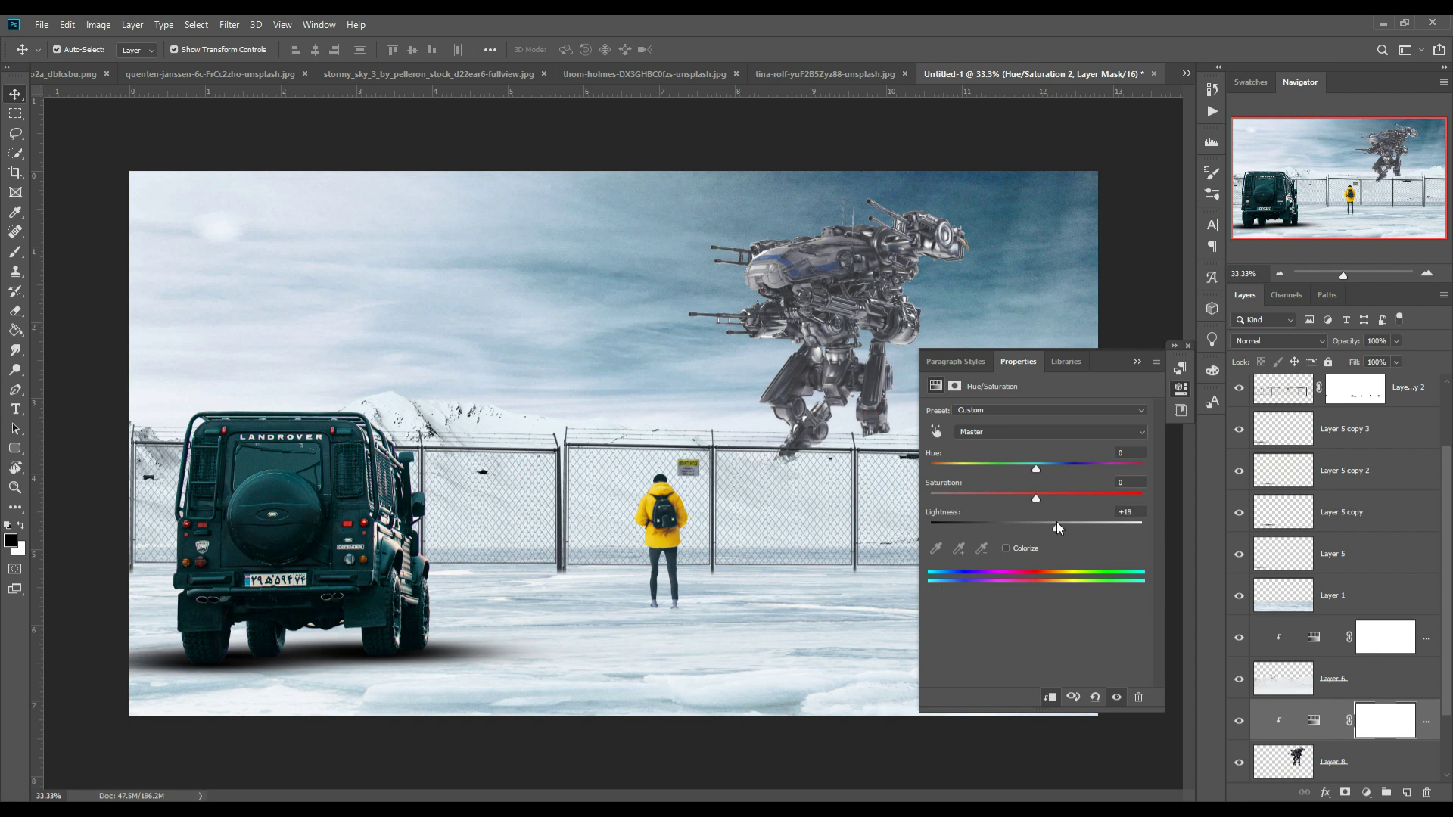
left_click_drag(1036, 499, 1038, 499)
left_click(1136, 362)
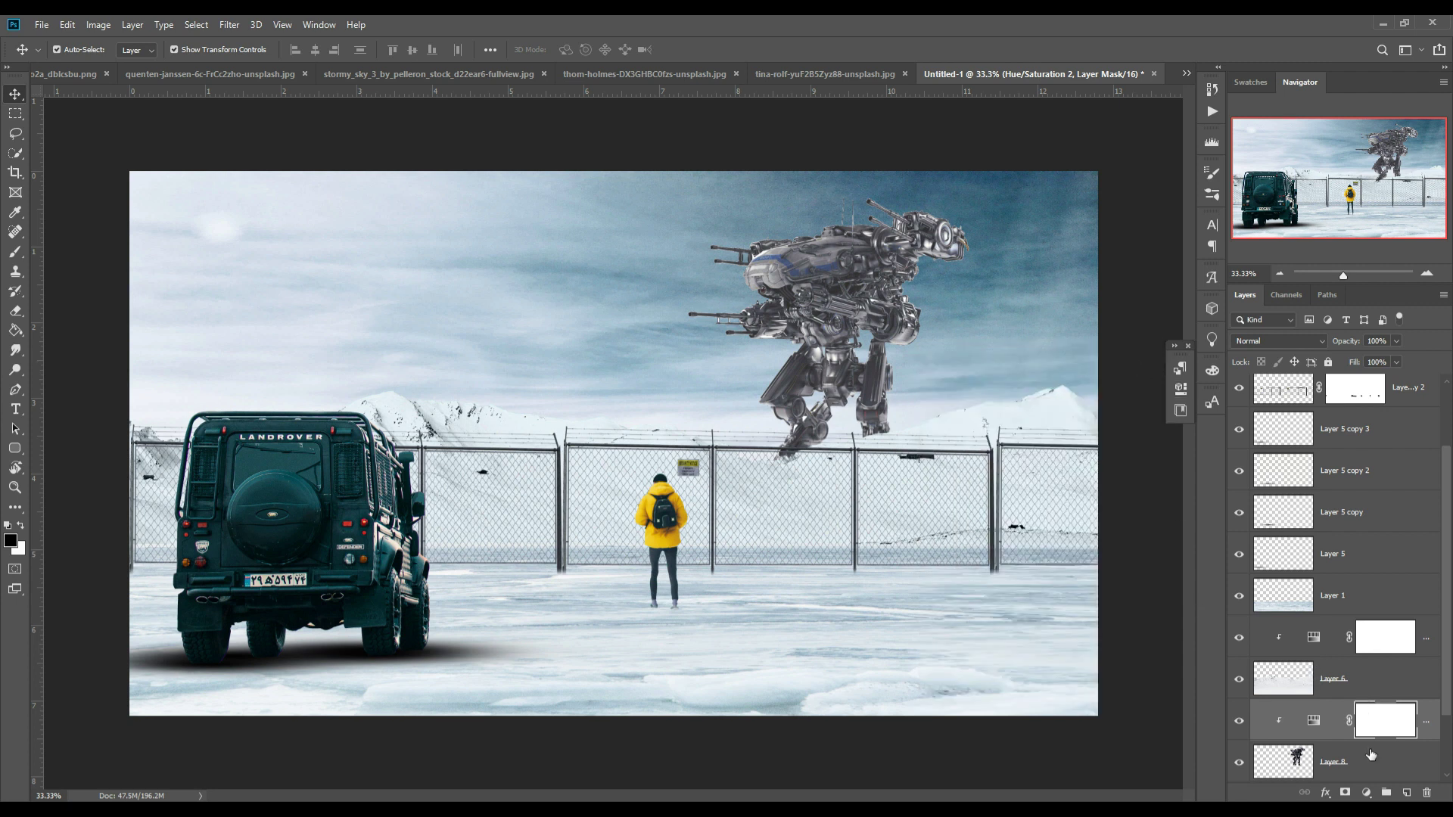
left_click(1391, 765)
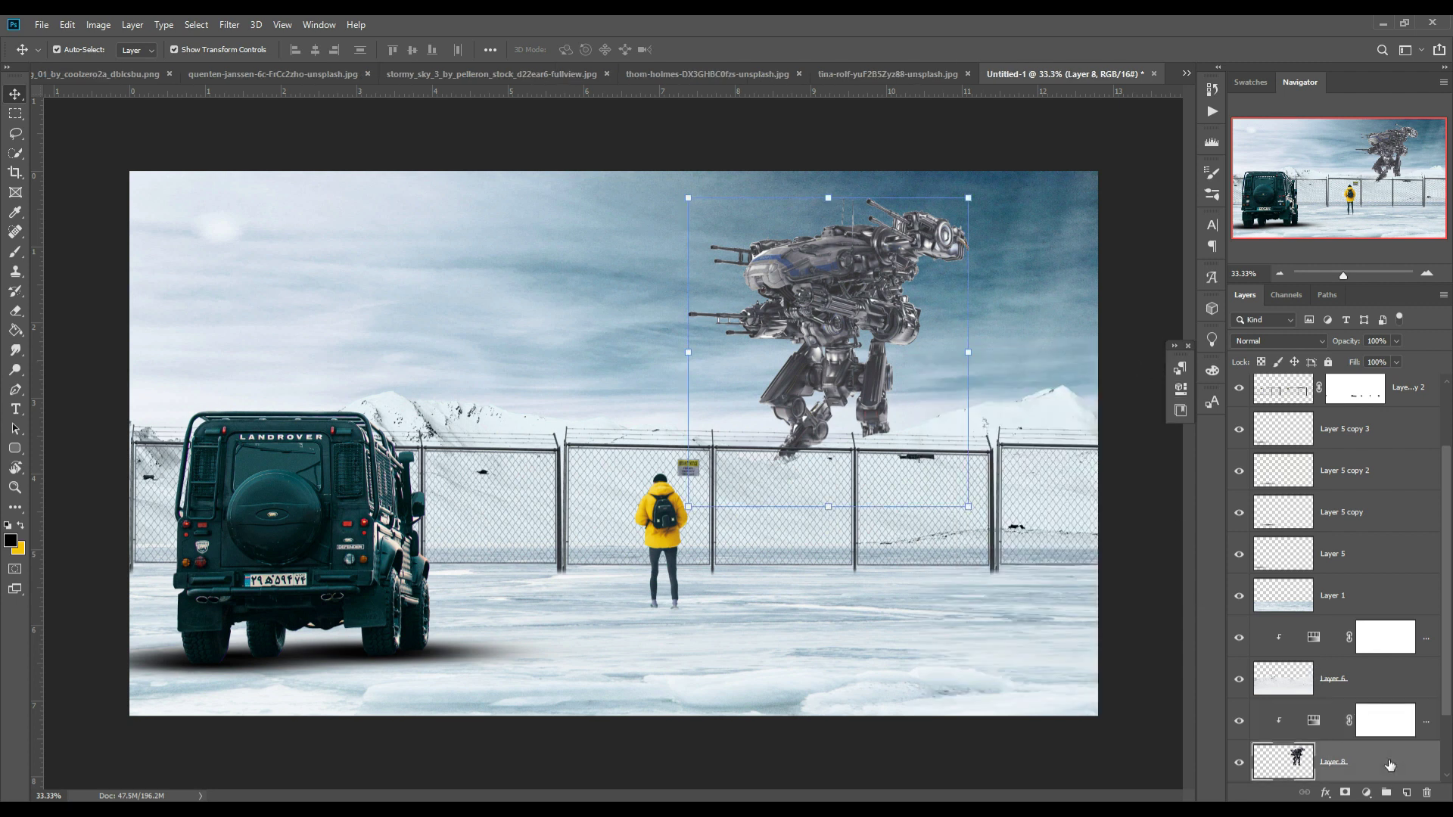
Step: Add a new Layer 9 above the robot's adjustment and release its clipping mask
left_click(1407, 792)
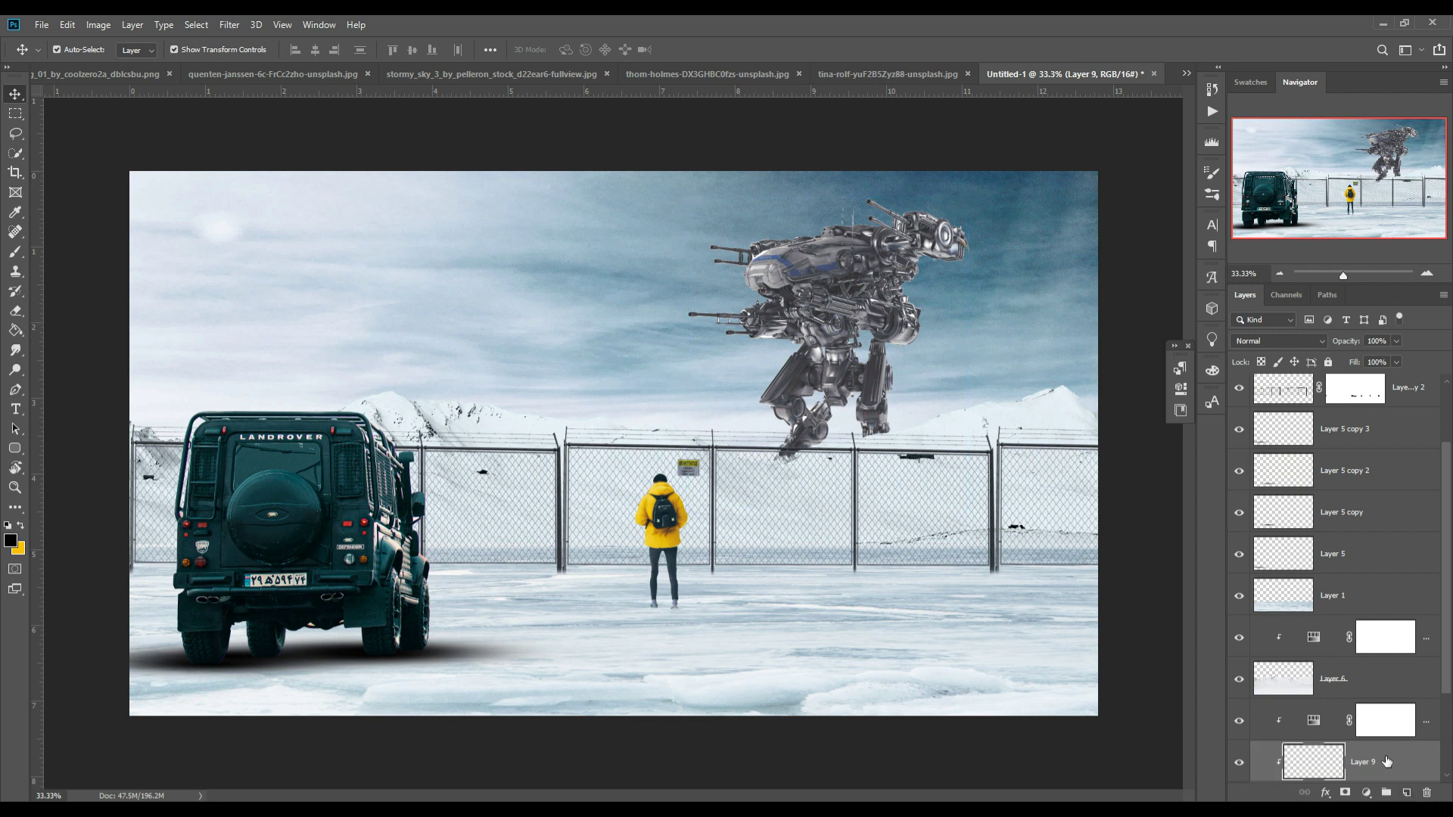
left_click_drag(1387, 761, 1384, 719)
right_click(1384, 717)
left_click(1384, 718)
right_click(1384, 717)
left_click(1311, 360)
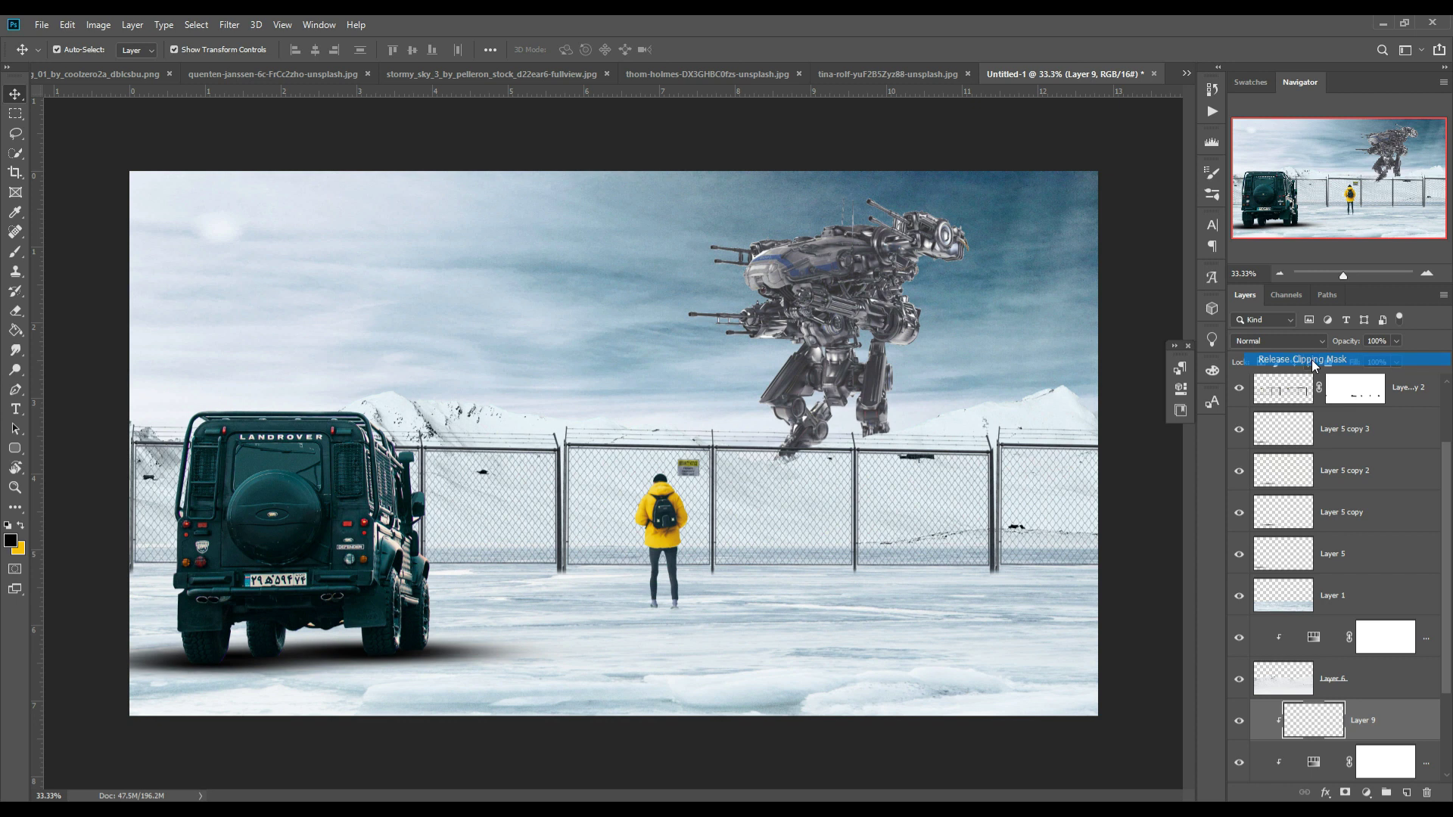
Step: Set up a large soft brush in white (ffffff) at 23% opacity
key("b")
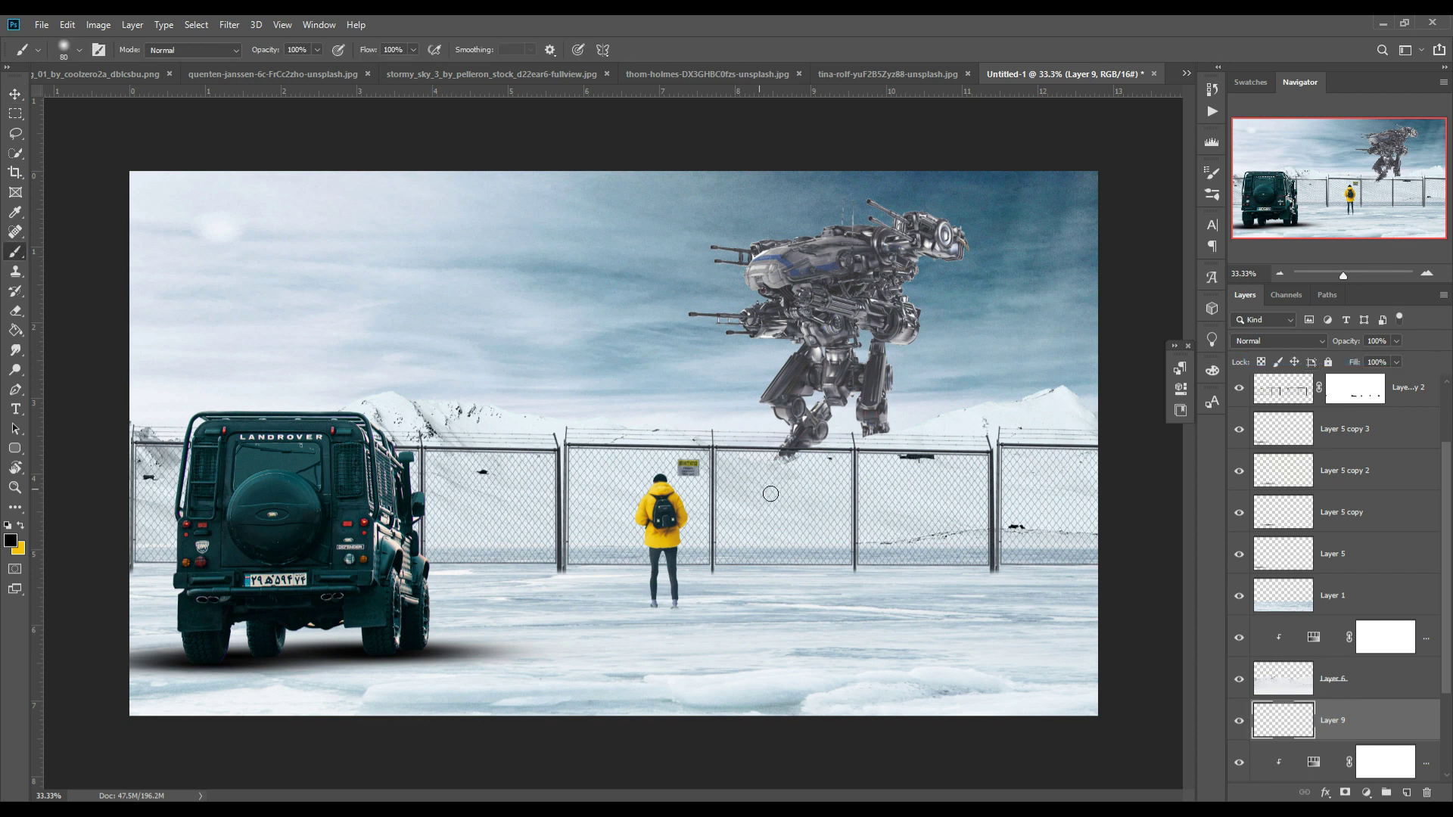
key("bracketright")
key("bracketright")
key("bracketright")
key("i")
left_click(11, 540)
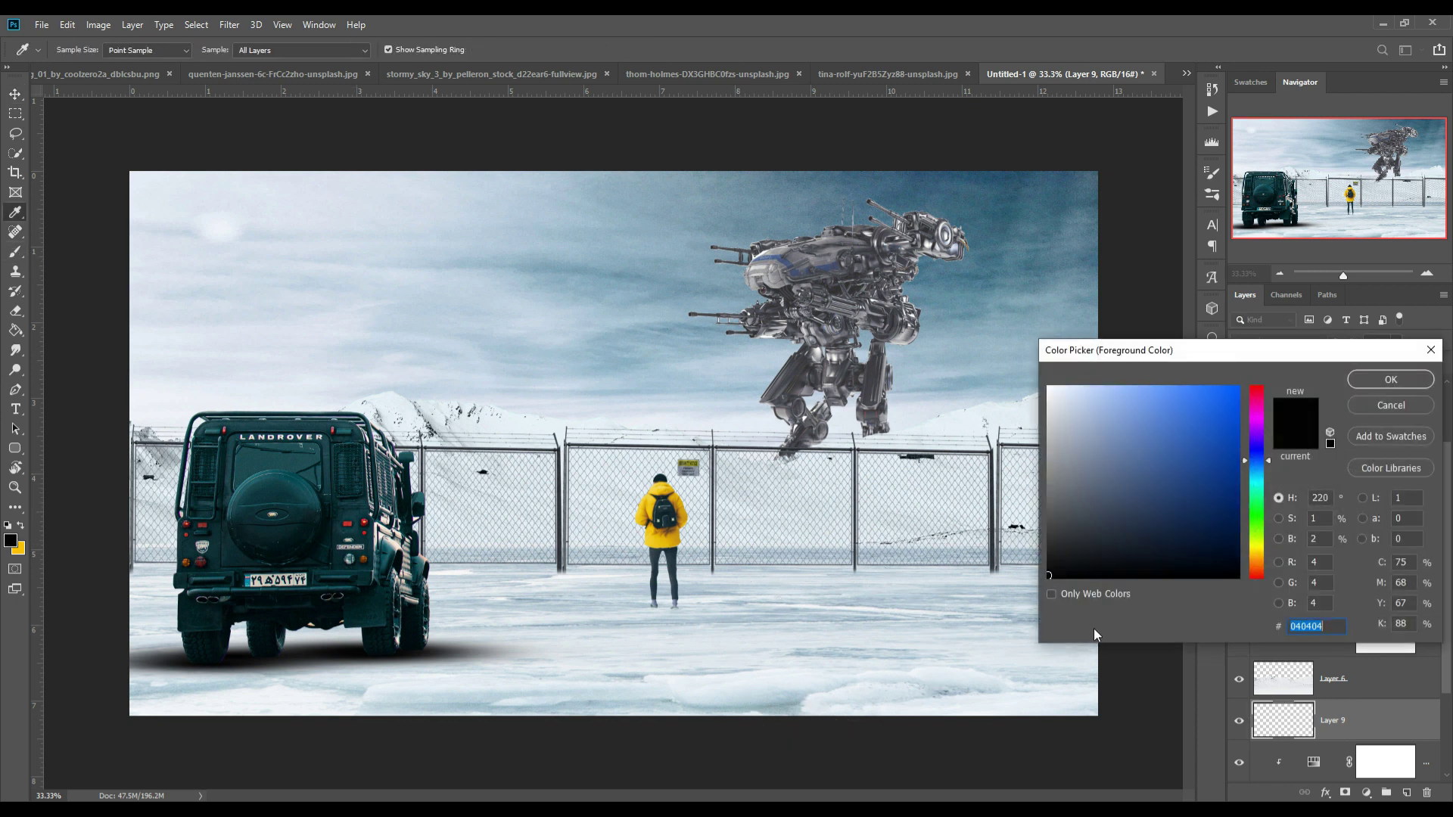
type("ffffff")
left_click(1351, 386)
key("b")
left_click(317, 50)
left_click_drag(271, 70, 264, 71)
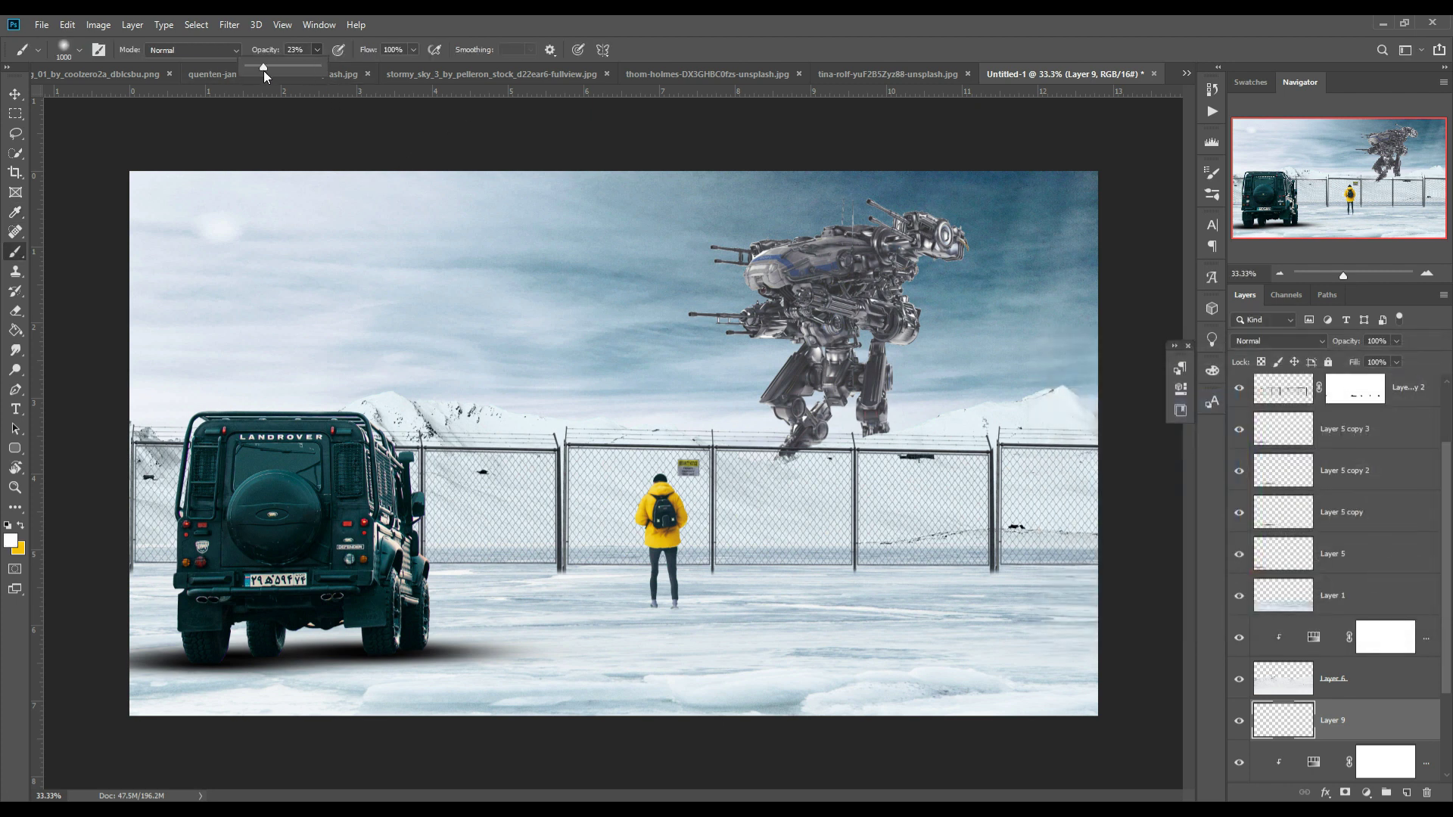
Step: Paint white haze over the robot's legs and the fence behind the person
mouse_move(782, 500)
left_mouse_down()
mouse_move(815, 464)
mouse_move(1043, 424)
left_mouse_up()
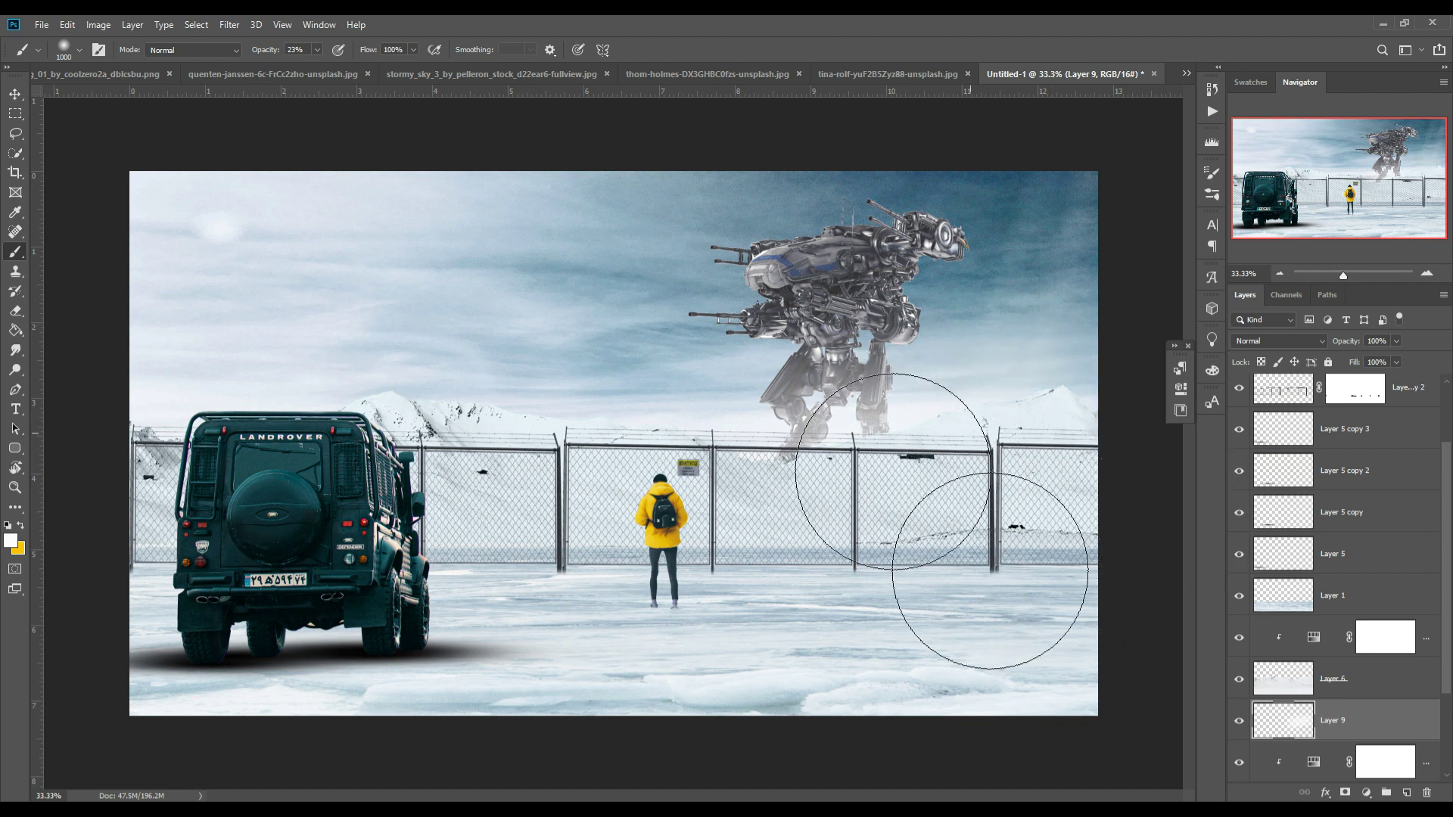
mouse_move(1043, 423)
left_mouse_down()
mouse_move(870, 404)
mouse_move(989, 454)
mouse_move(1022, 356)
mouse_move(1073, 381)
mouse_move(1025, 363)
mouse_move(914, 454)
mouse_move(721, 515)
left_mouse_up()
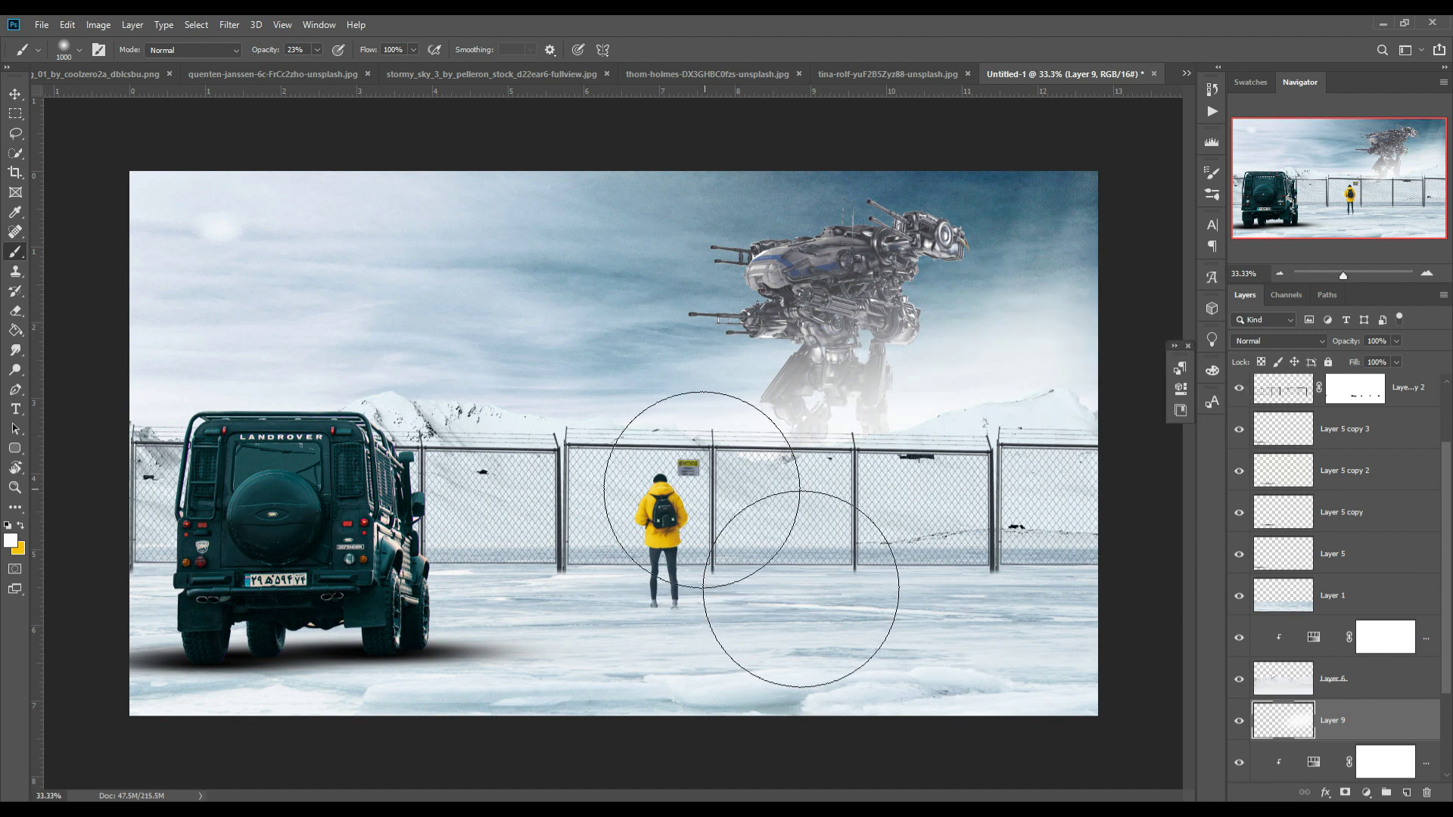
left_click(1376, 695, "shift")
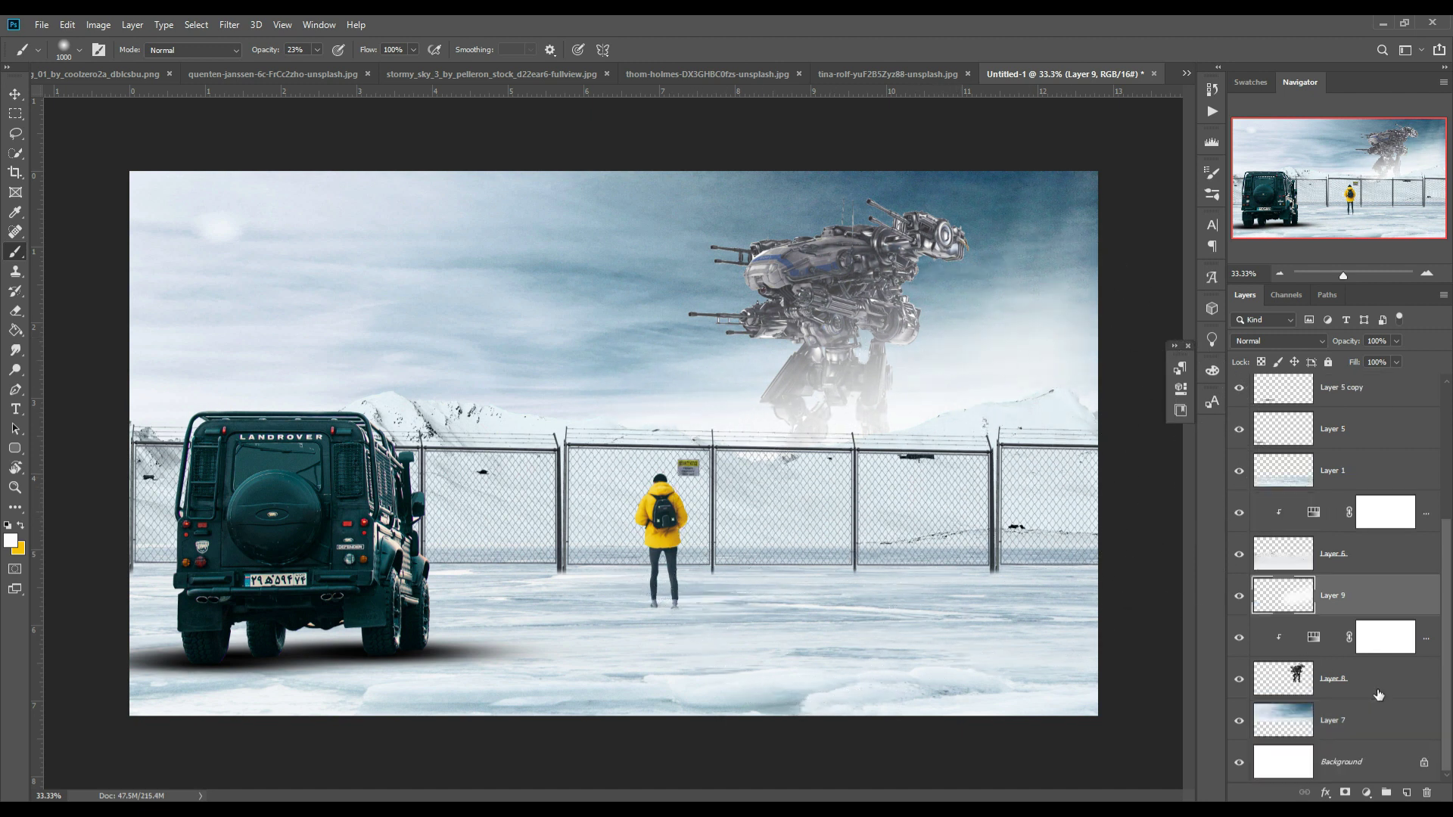
Step: Duplicate the robot and its adjustment, scaling the copy to about 47% and moving it left
right_click(1421, 659)
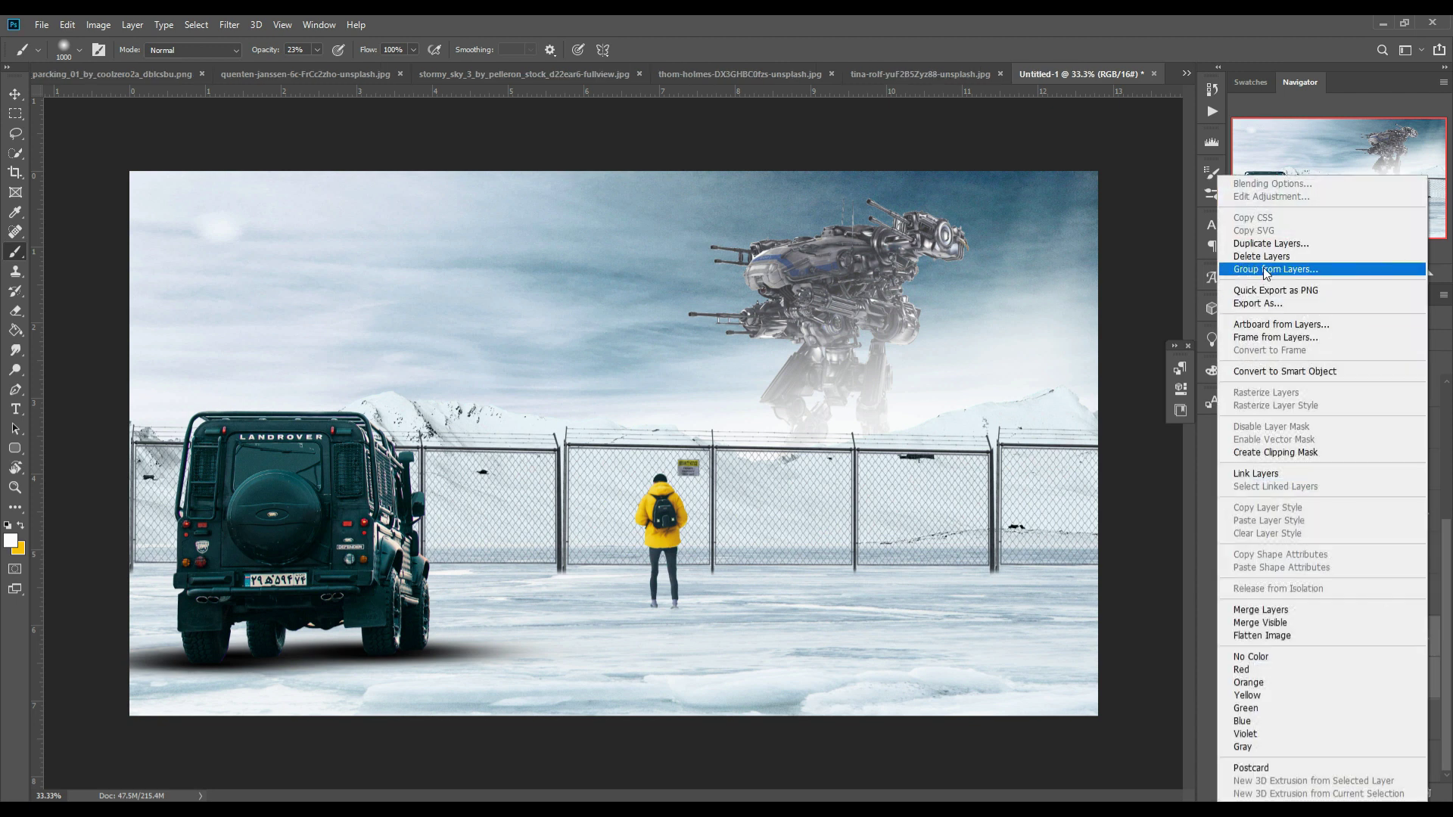
left_click(1271, 243)
left_click(851, 239)
key("v")
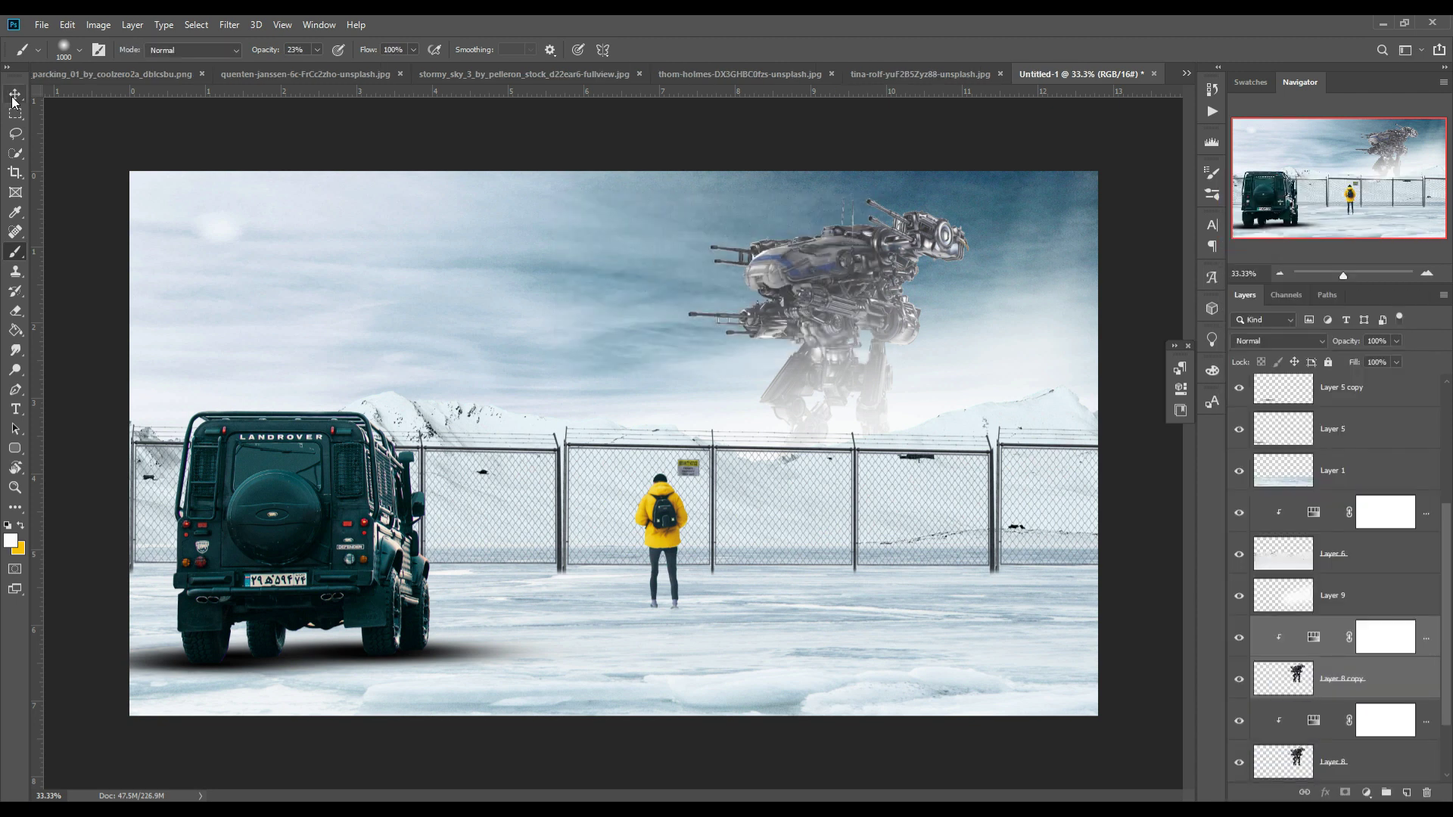
left_click_drag(971, 201, 881, 262)
mouse_move(780, 319)
left_mouse_down()
mouse_move(522, 334)
mouse_move(499, 302)
left_mouse_up()
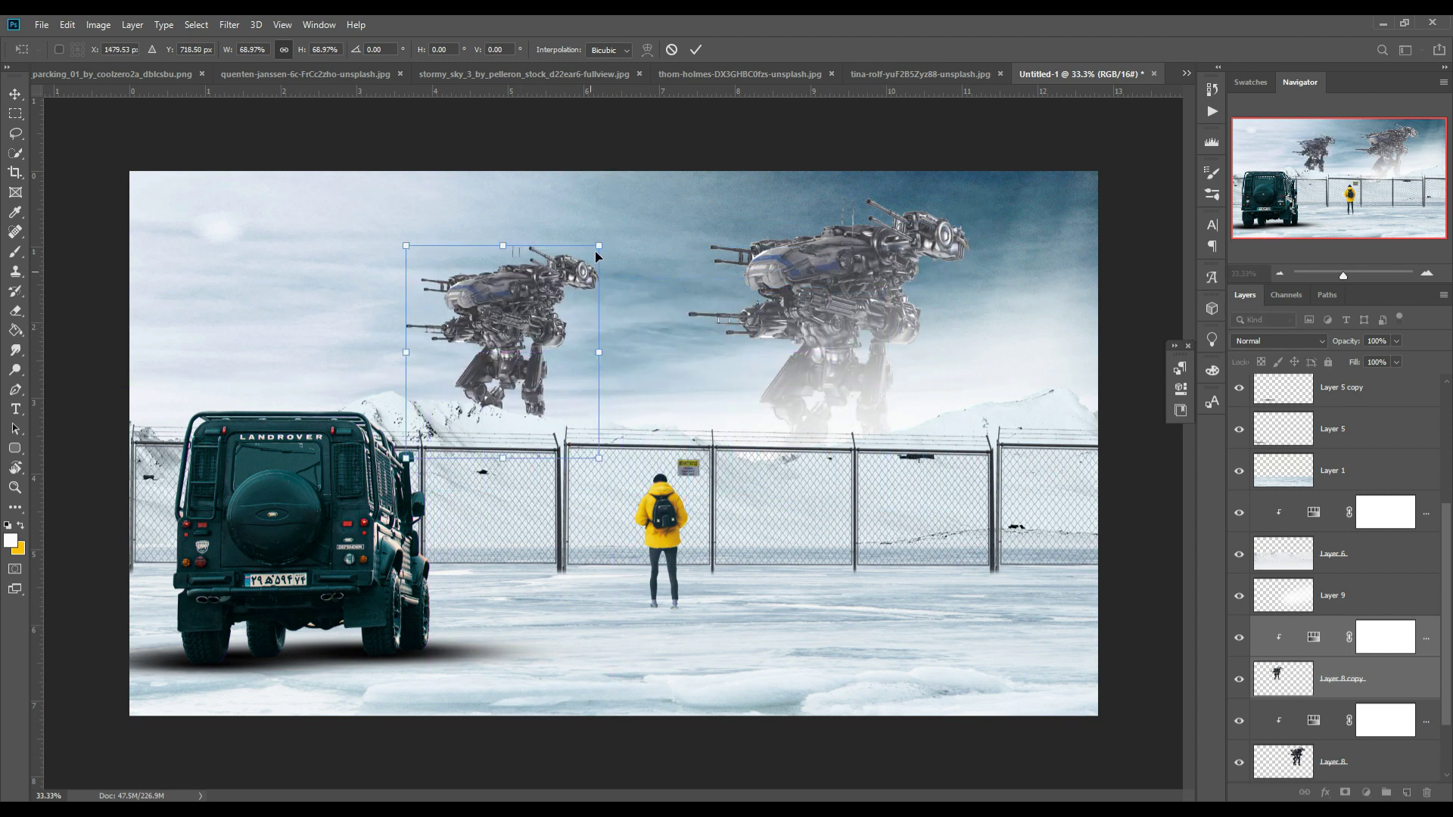
left_click_drag(605, 254, 538, 265)
mouse_move(480, 332)
left_mouse_down()
mouse_move(534, 358)
mouse_move(532, 374)
left_mouse_up()
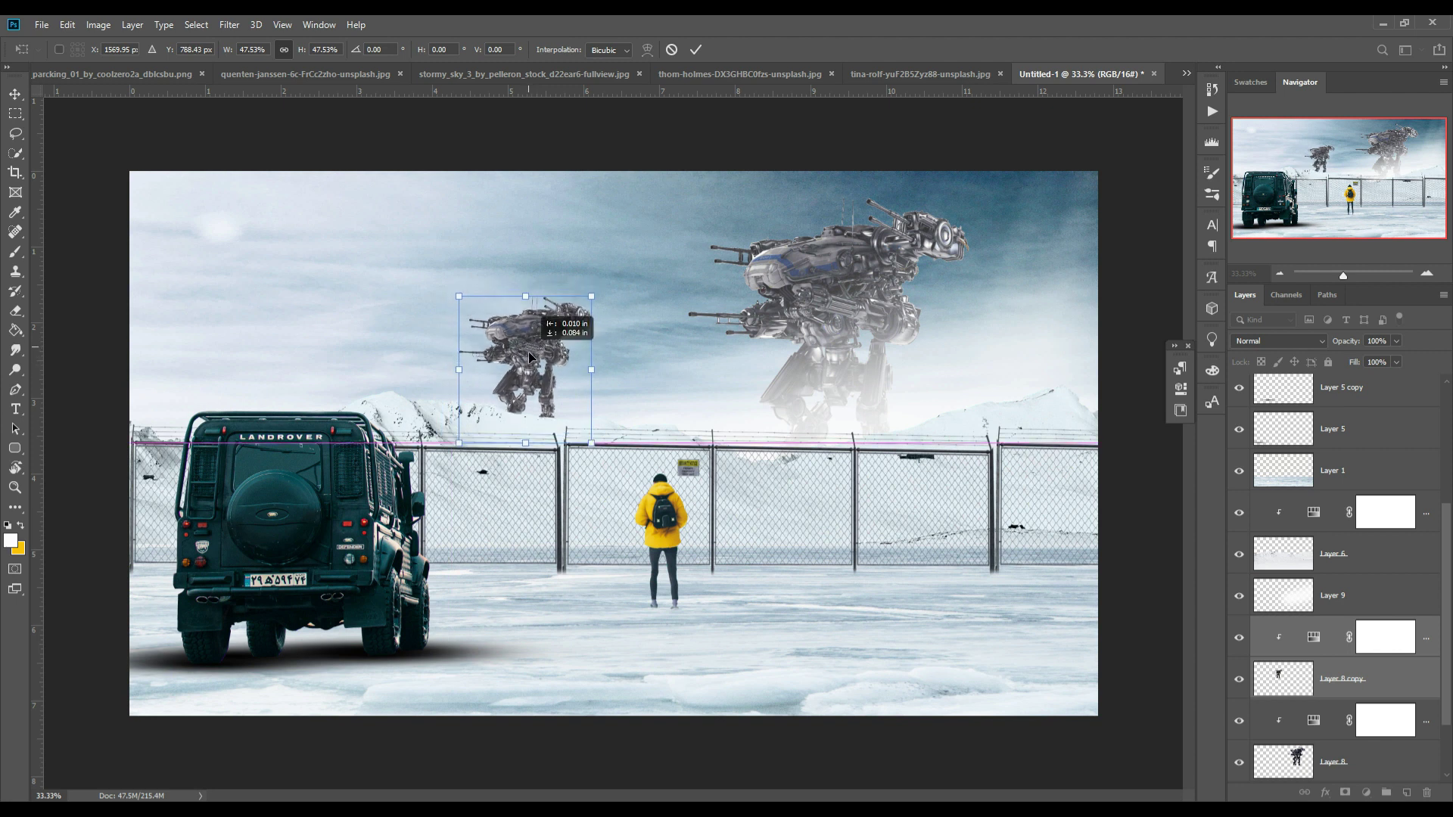
left_click(693, 51)
Step: Raise the copied Hue/Saturation Lightness to +42
double_click(1313, 638)
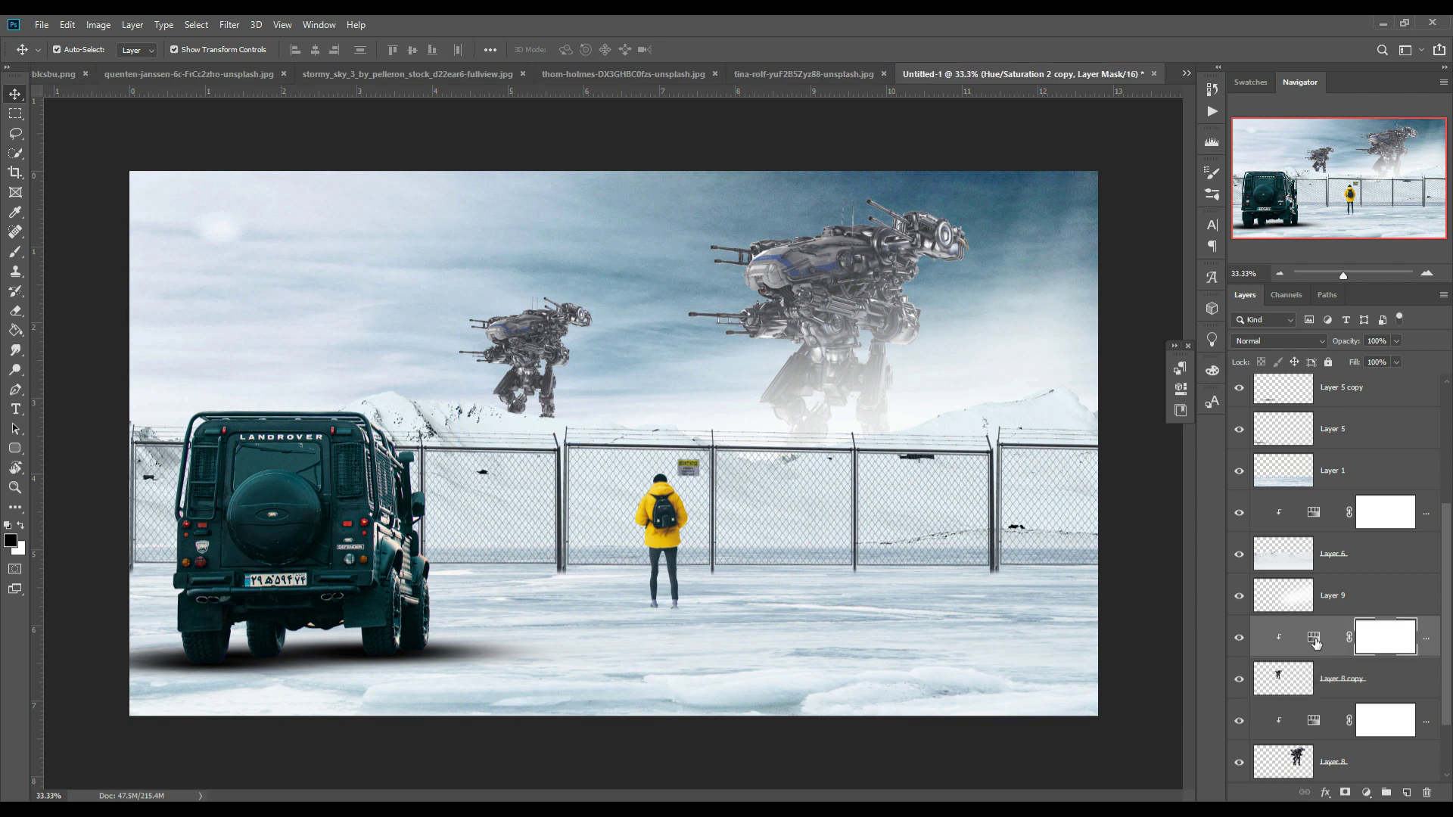
left_click_drag(1057, 526, 1080, 523)
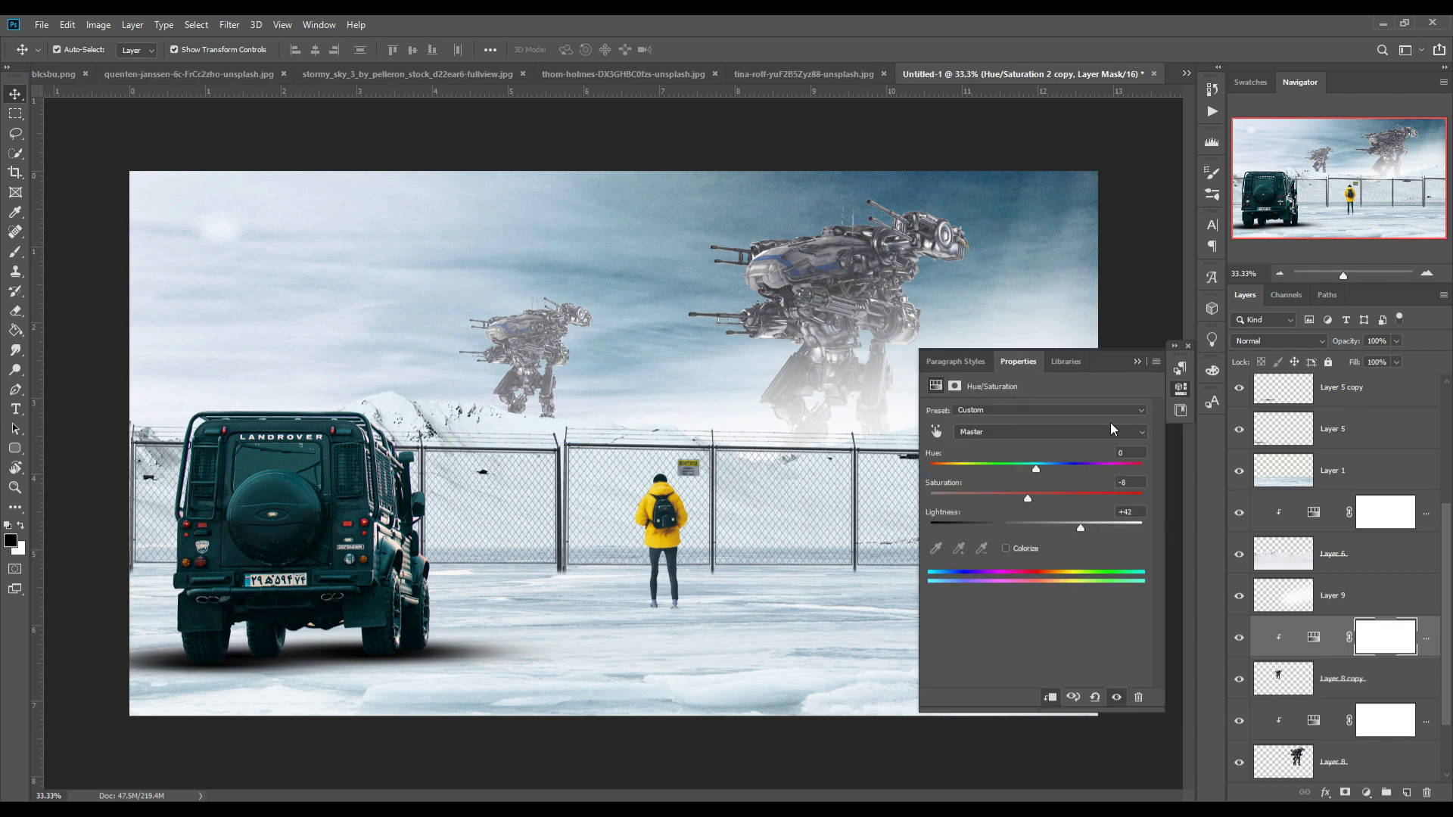
left_click(1138, 362)
left_click(1396, 681)
Step: Duplicate Layer 8 copy, scaling the new robot to about 61% and centring it above the person
right_click(1436, 628)
left_click(1262, 244)
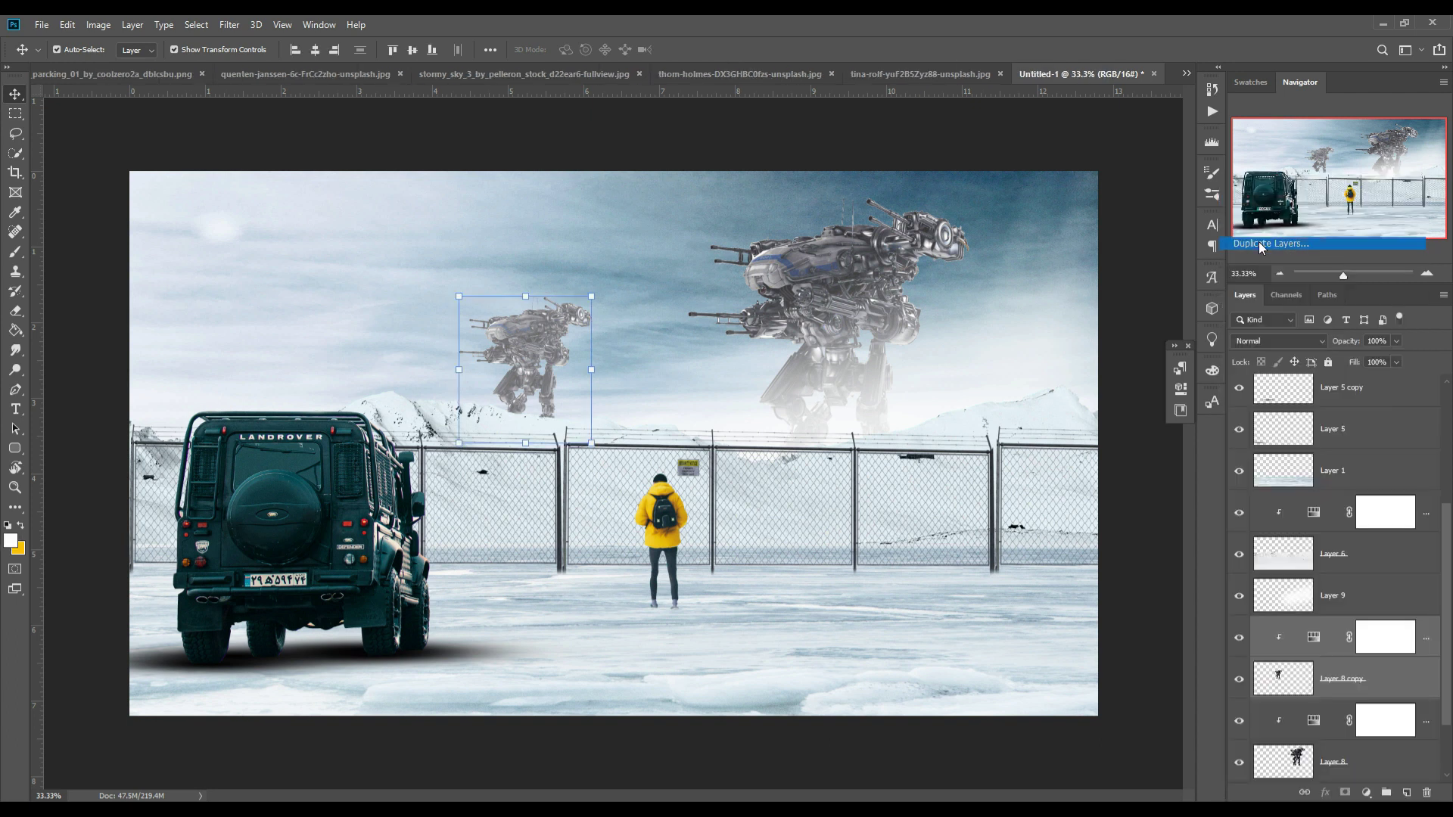
left_click(843, 238)
mouse_move(597, 306)
left_mouse_down()
mouse_move(561, 348)
mouse_move(651, 384)
left_mouse_up()
left_click_drag(707, 345, 692, 361)
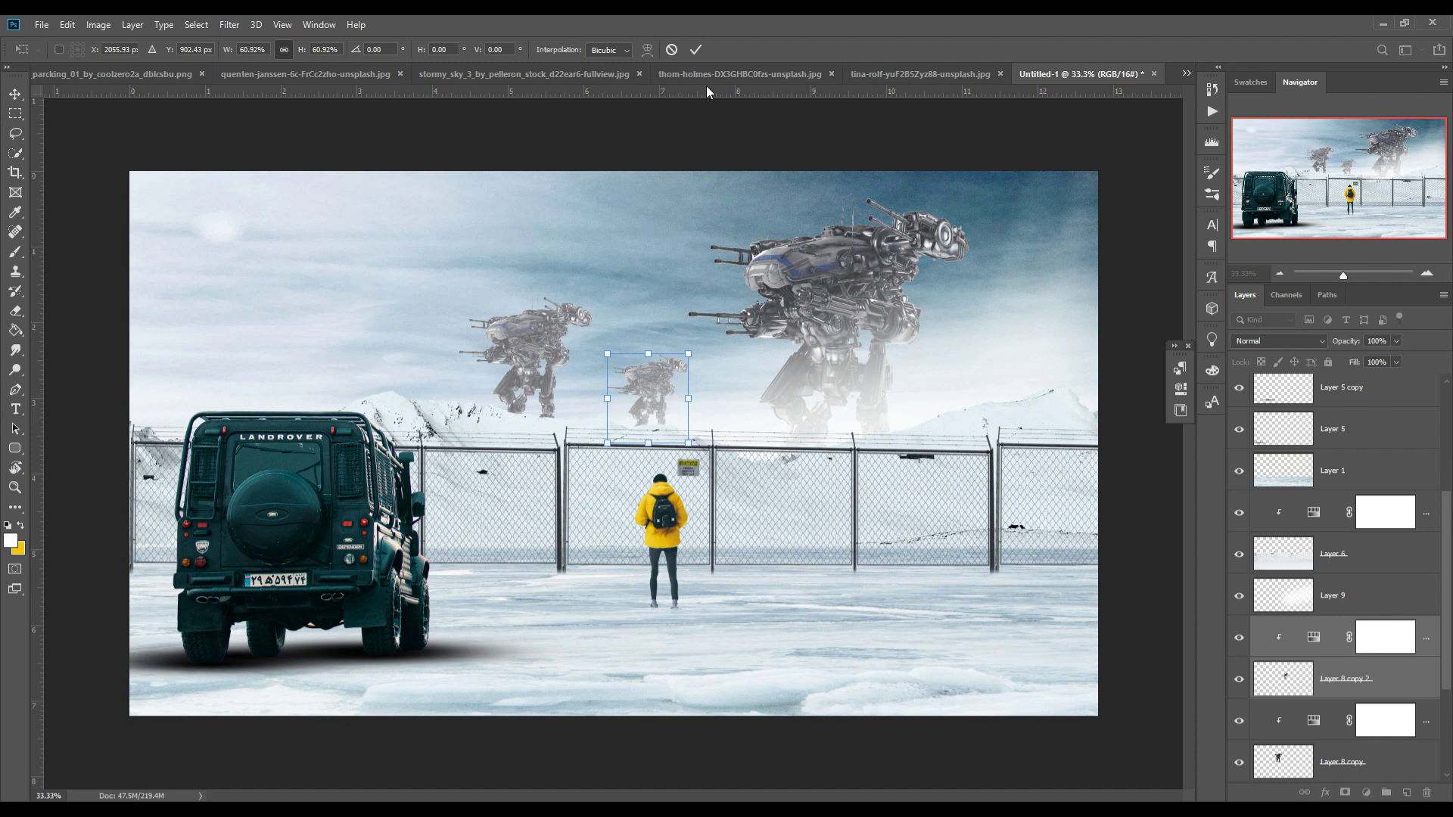
left_click(696, 50)
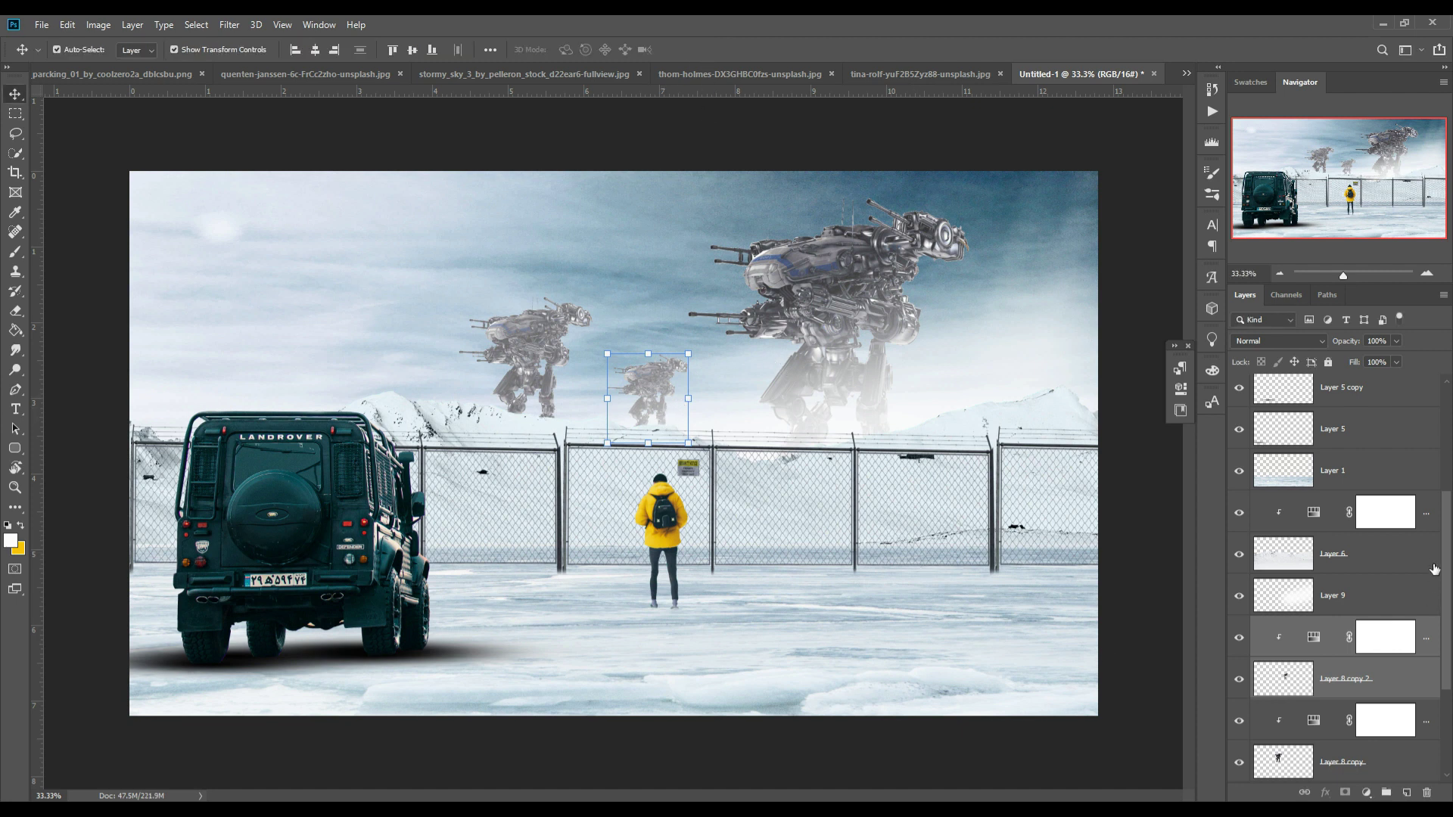
Step: Switch to the iceberg photo's document tab
scroll(1360, 428, "up", 1)
scroll(1359, 423, "up", 2)
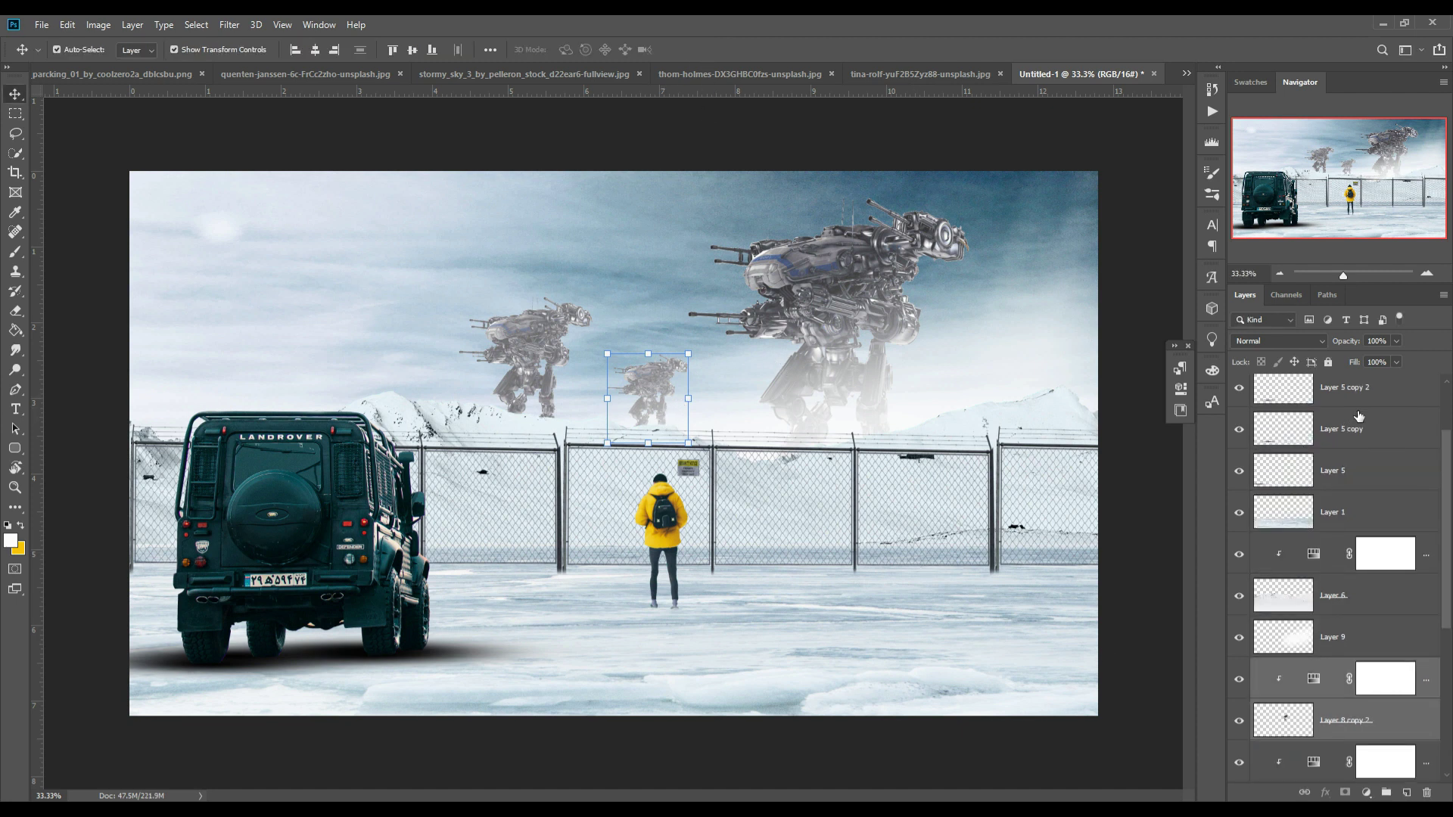
scroll(1359, 415, "up", 2)
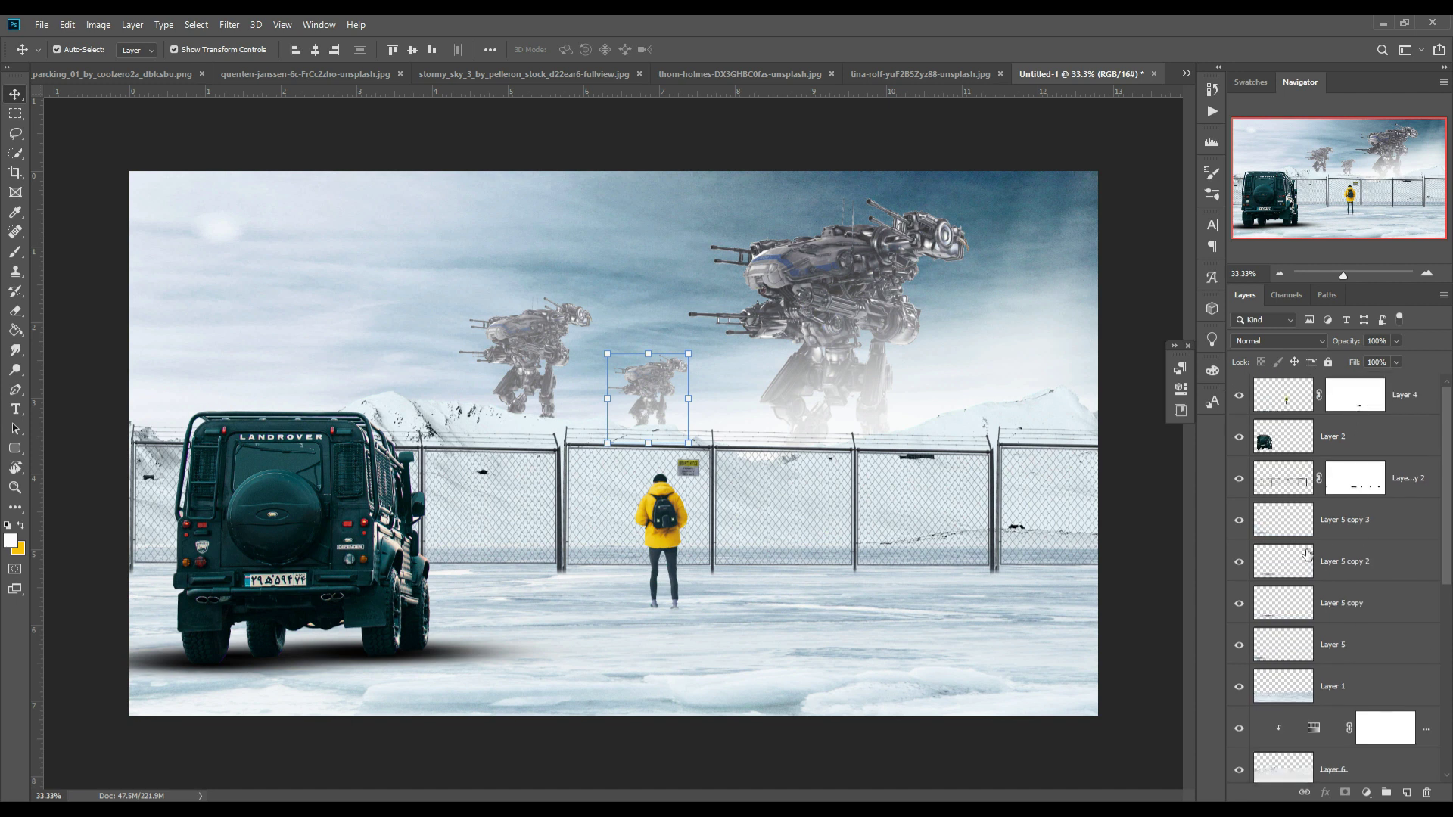
left_click(916, 72)
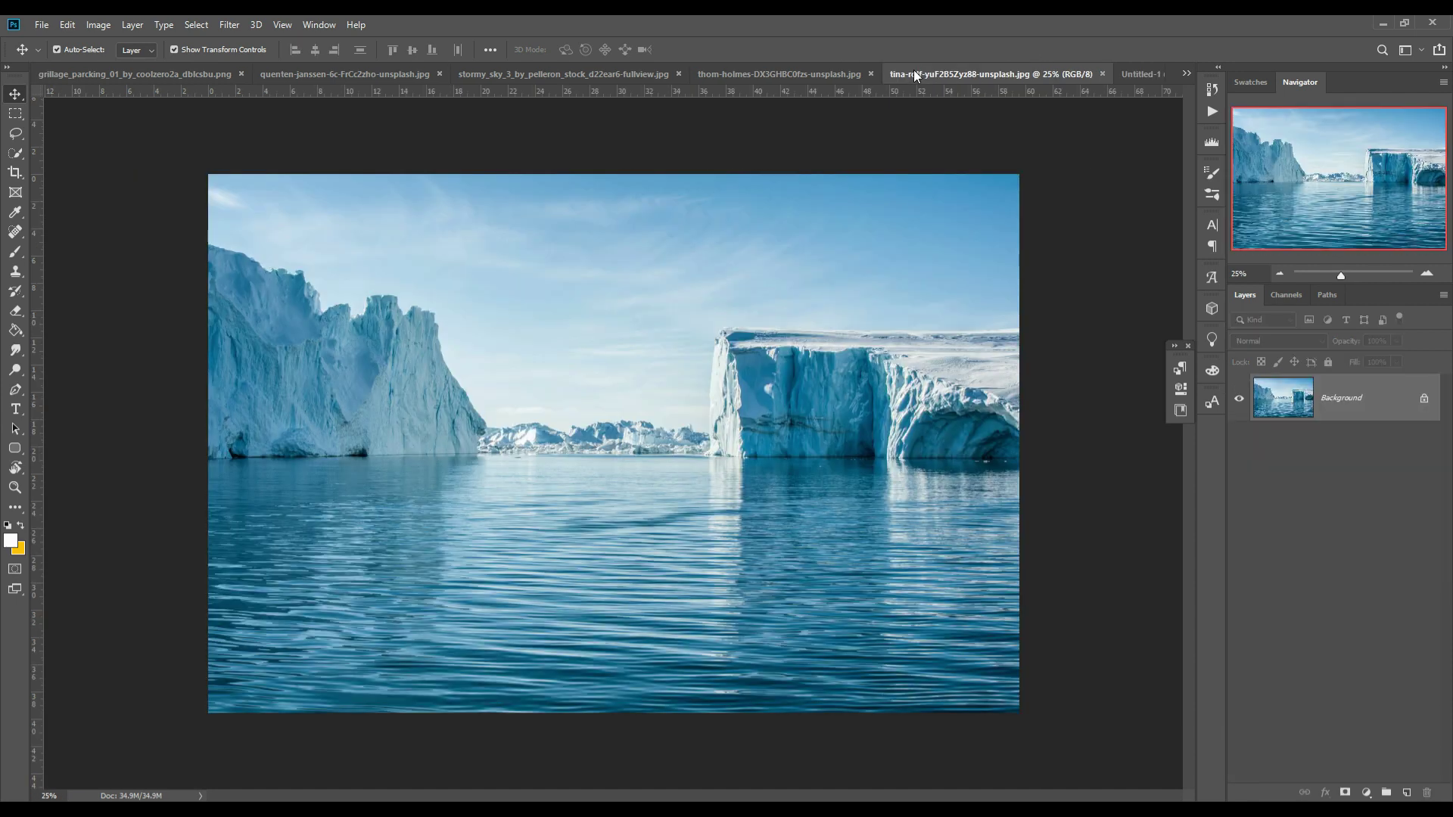
Step: Quick-select the right-hand iceberg and float its photo window over Untitled-1
left_click(15, 134)
left_click(15, 153)
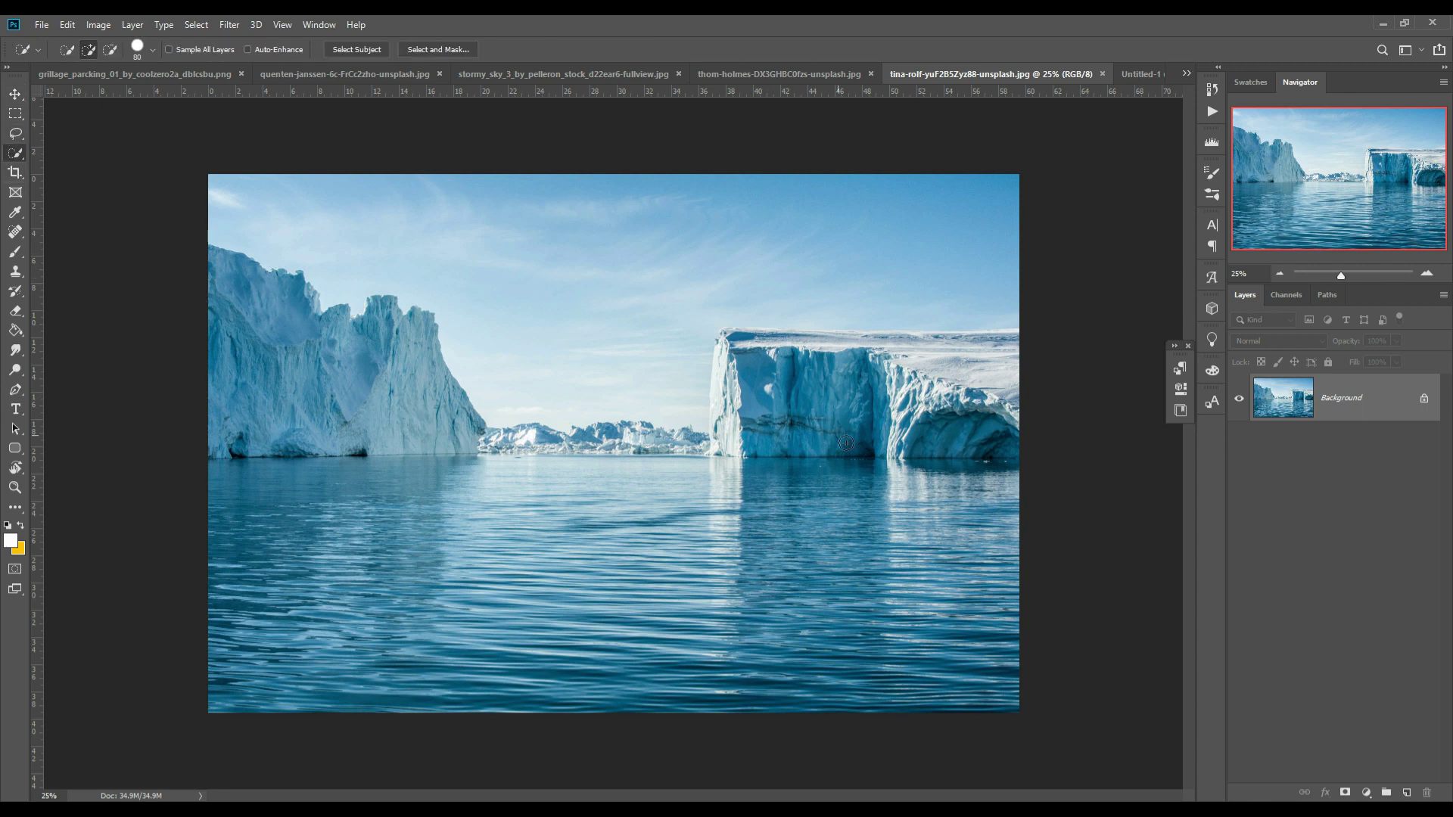
left_click_drag(771, 372, 743, 346)
left_click_drag(729, 428, 885, 440)
mouse_move(854, 358)
left_mouse_down()
mouse_move(767, 347)
mouse_move(981, 369)
mouse_move(878, 349)
left_mouse_up()
left_click_drag(983, 413, 908, 439)
key("v")
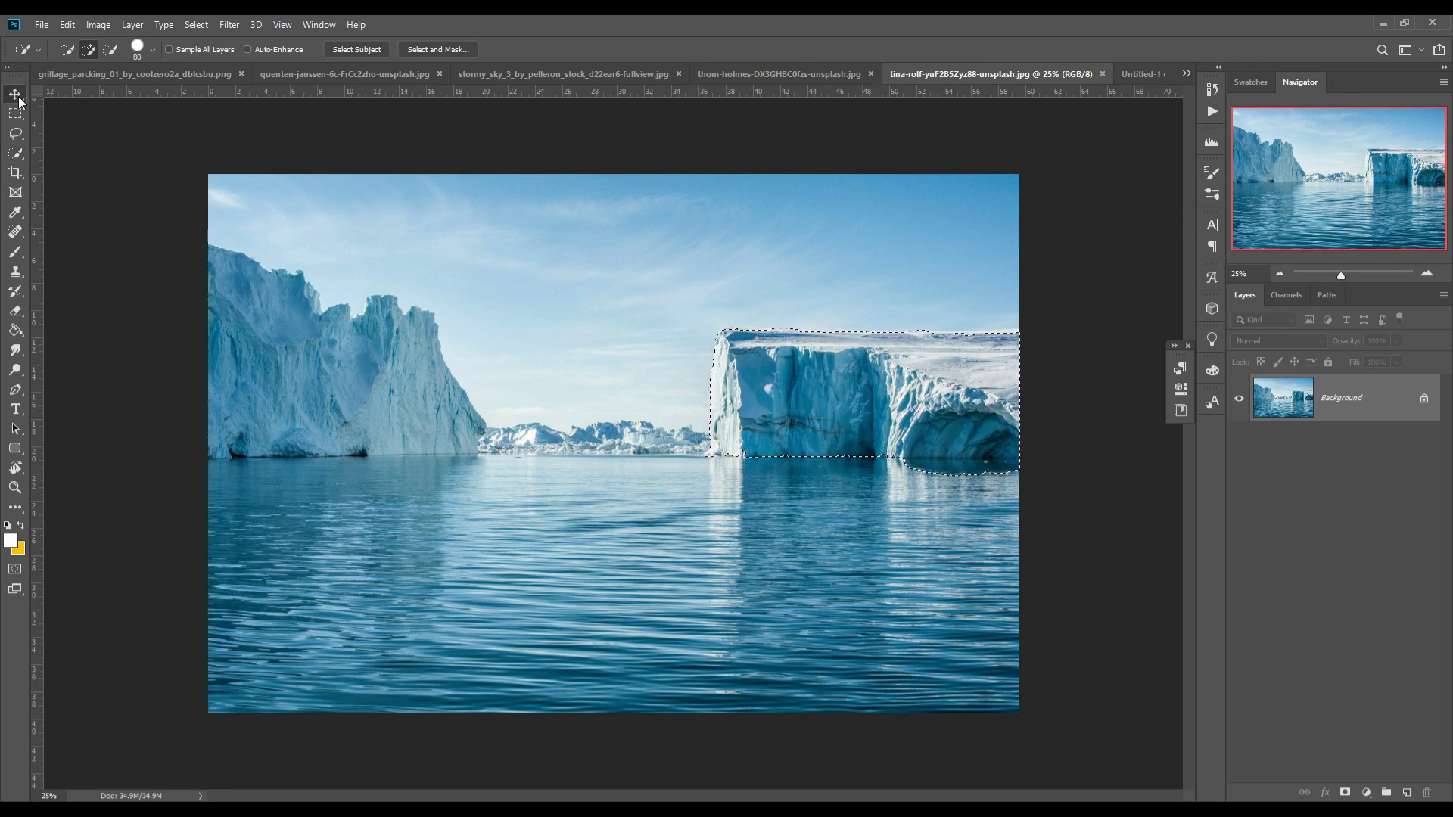
left_click_drag(934, 77, 937, 130)
Step: Drop the iceberg into Untitled-1 as top Layer 10, scaled to 74.89% at lower right
left_click_drag(1423, 378, 788, 526)
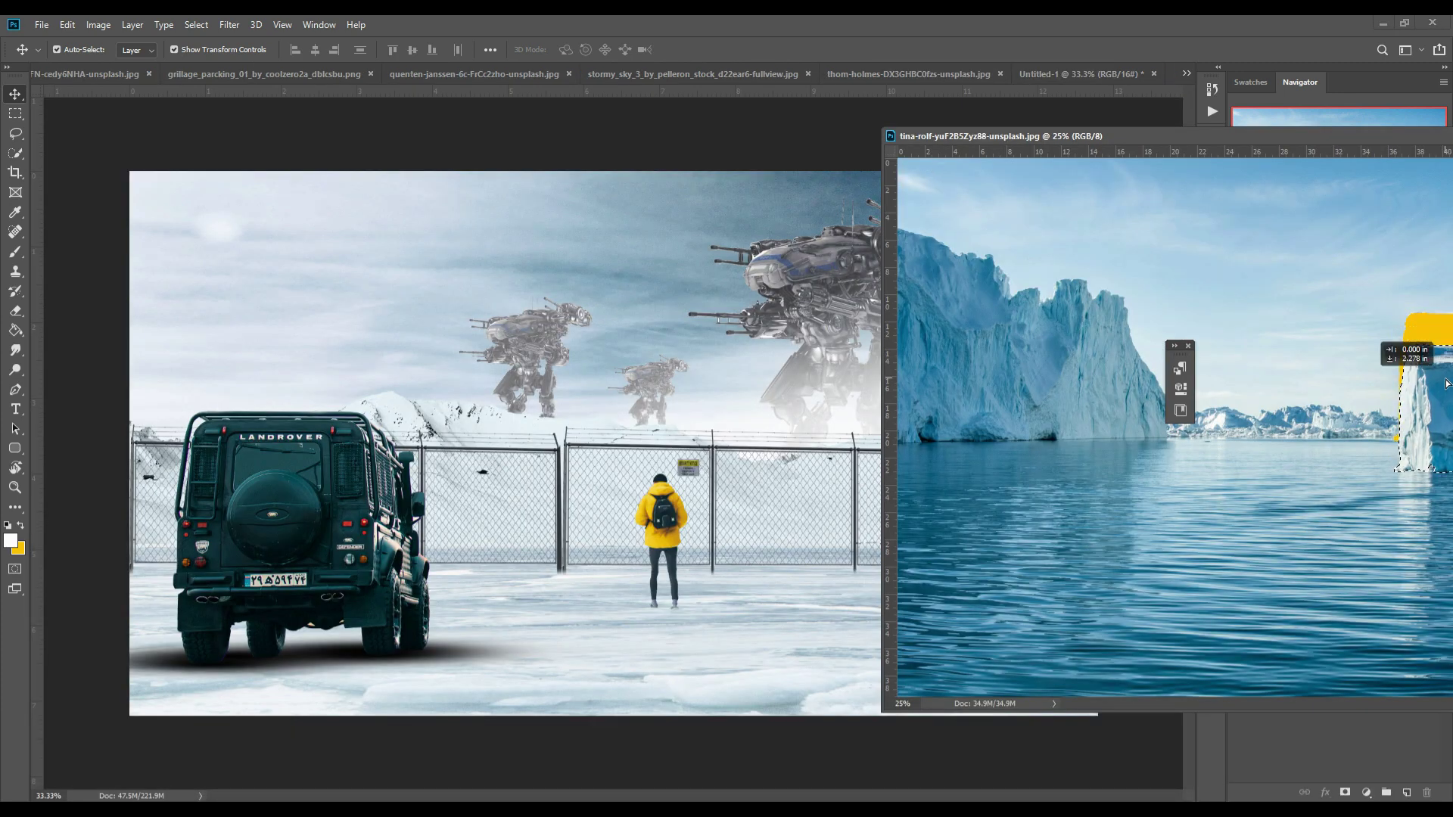
left_click_drag(1060, 136, 357, 233)
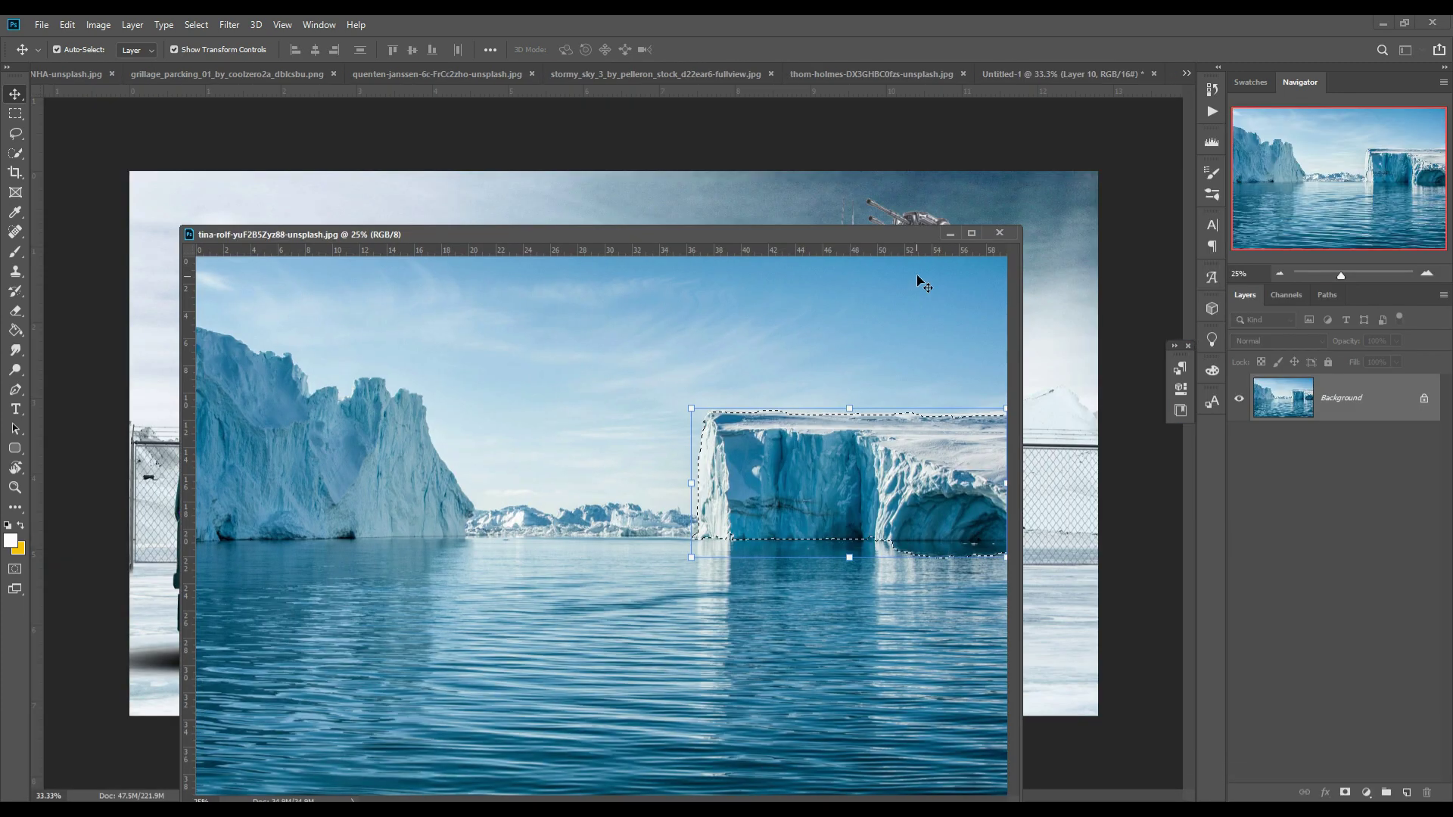
left_click(951, 234)
left_click_drag(1377, 757, 1394, 392)
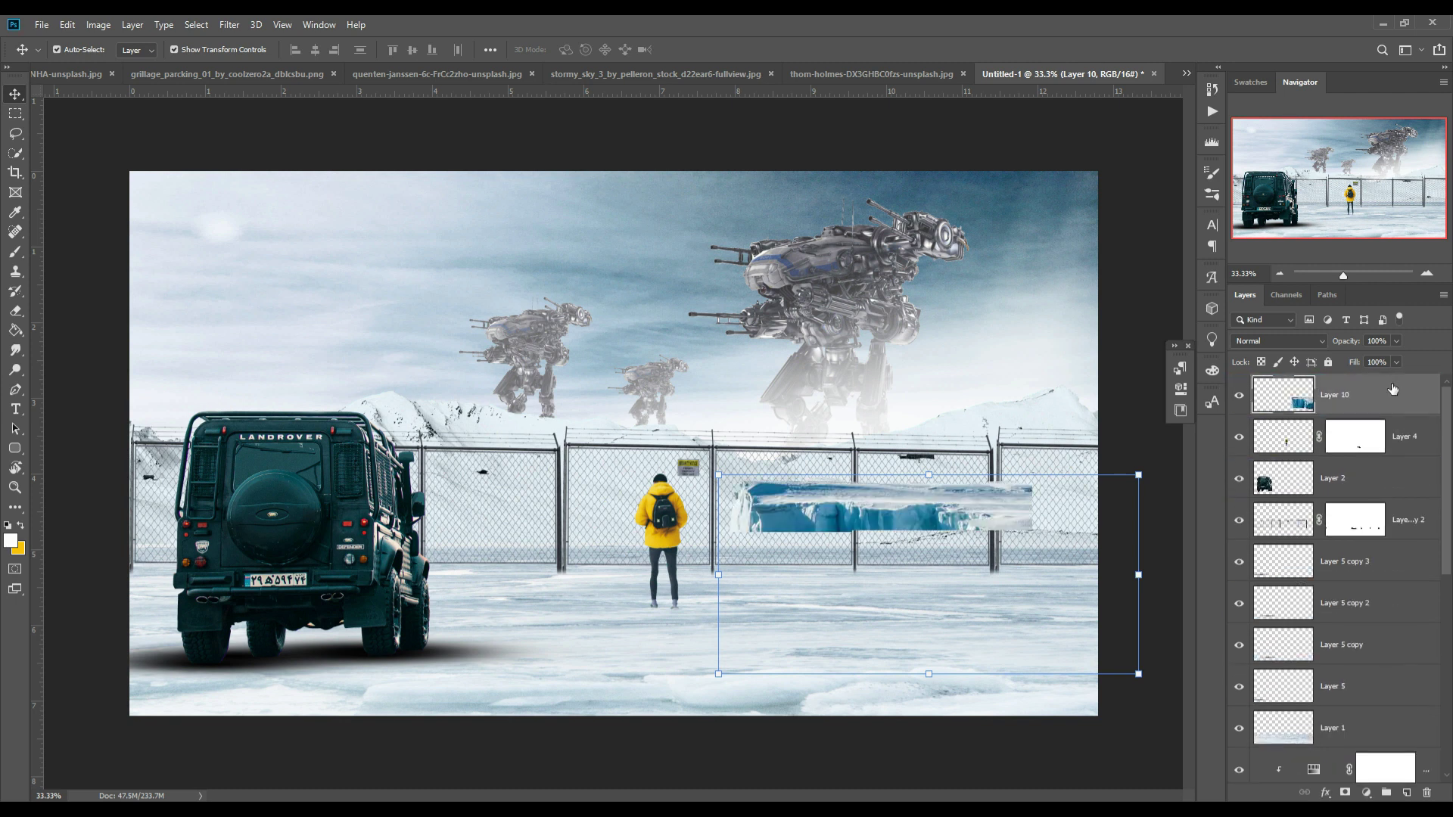
mouse_move(1139, 475)
left_mouse_down()
mouse_move(1115, 557)
mouse_move(1066, 589)
left_mouse_up()
left_click_drag(791, 595, 992, 670)
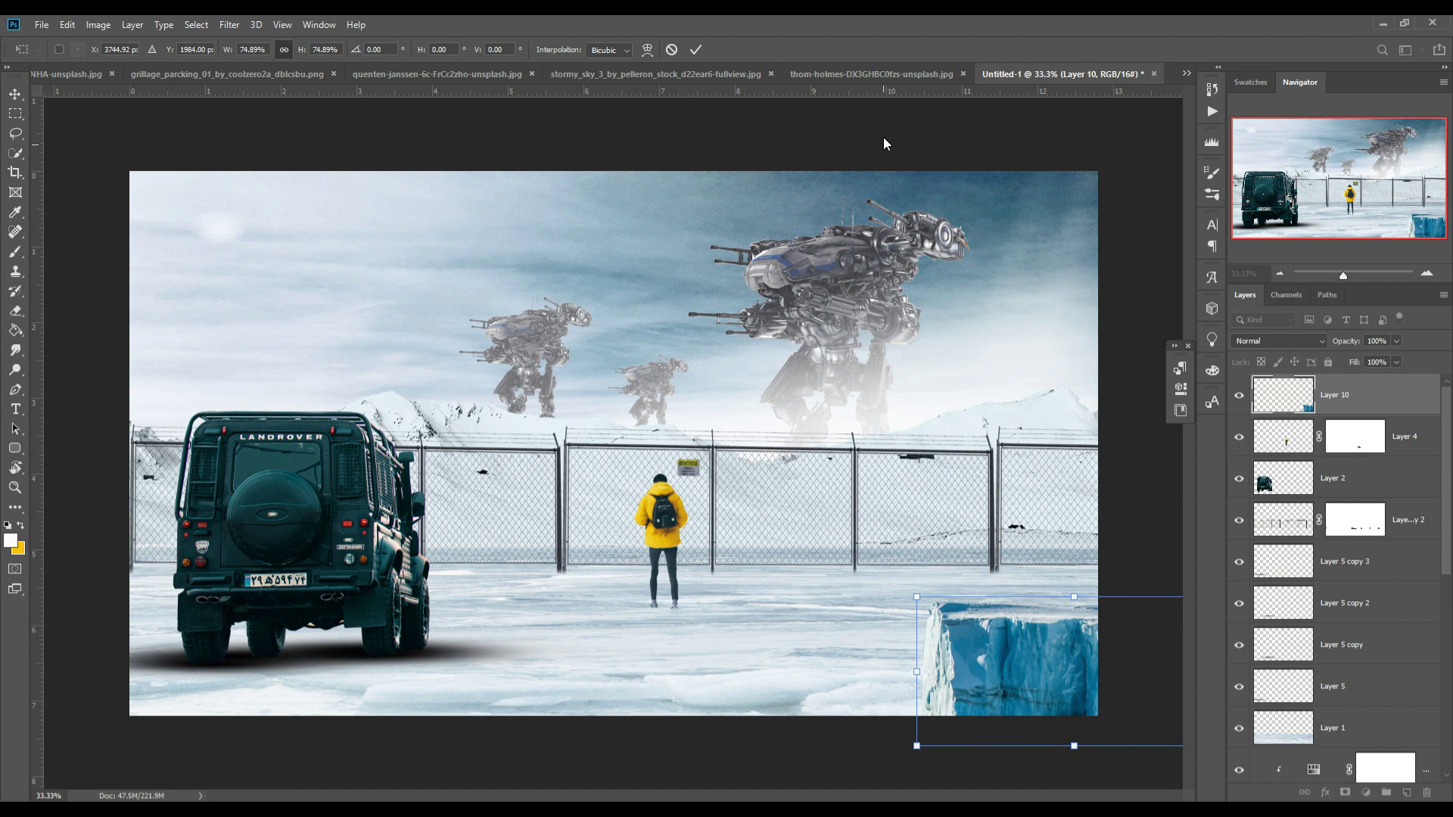
left_click(697, 49)
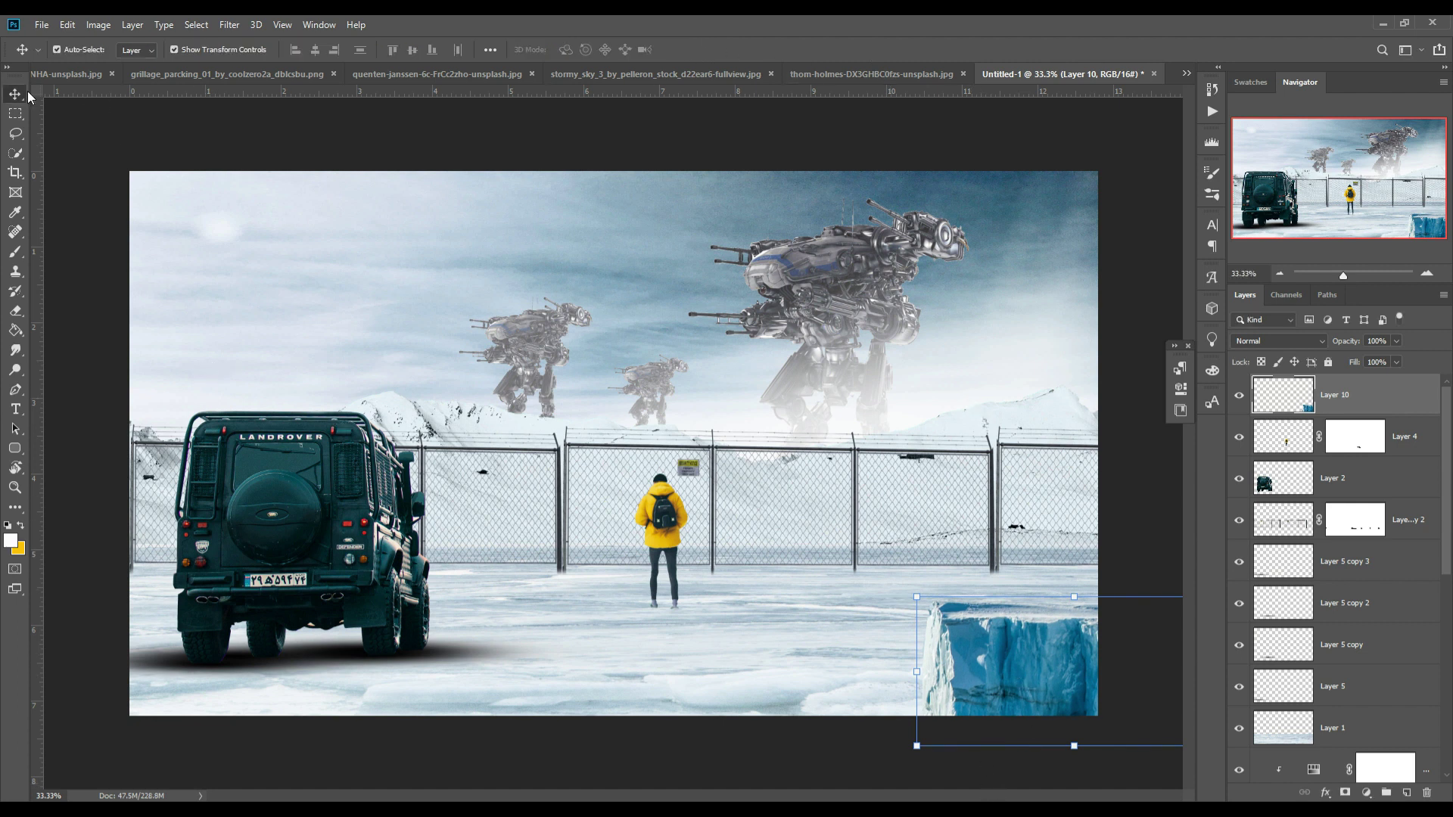
Step: Create a new layer just below Layer 1 and pick the soft brush
scroll(1302, 430, "down", 2)
scroll(1303, 430, "down", 1)
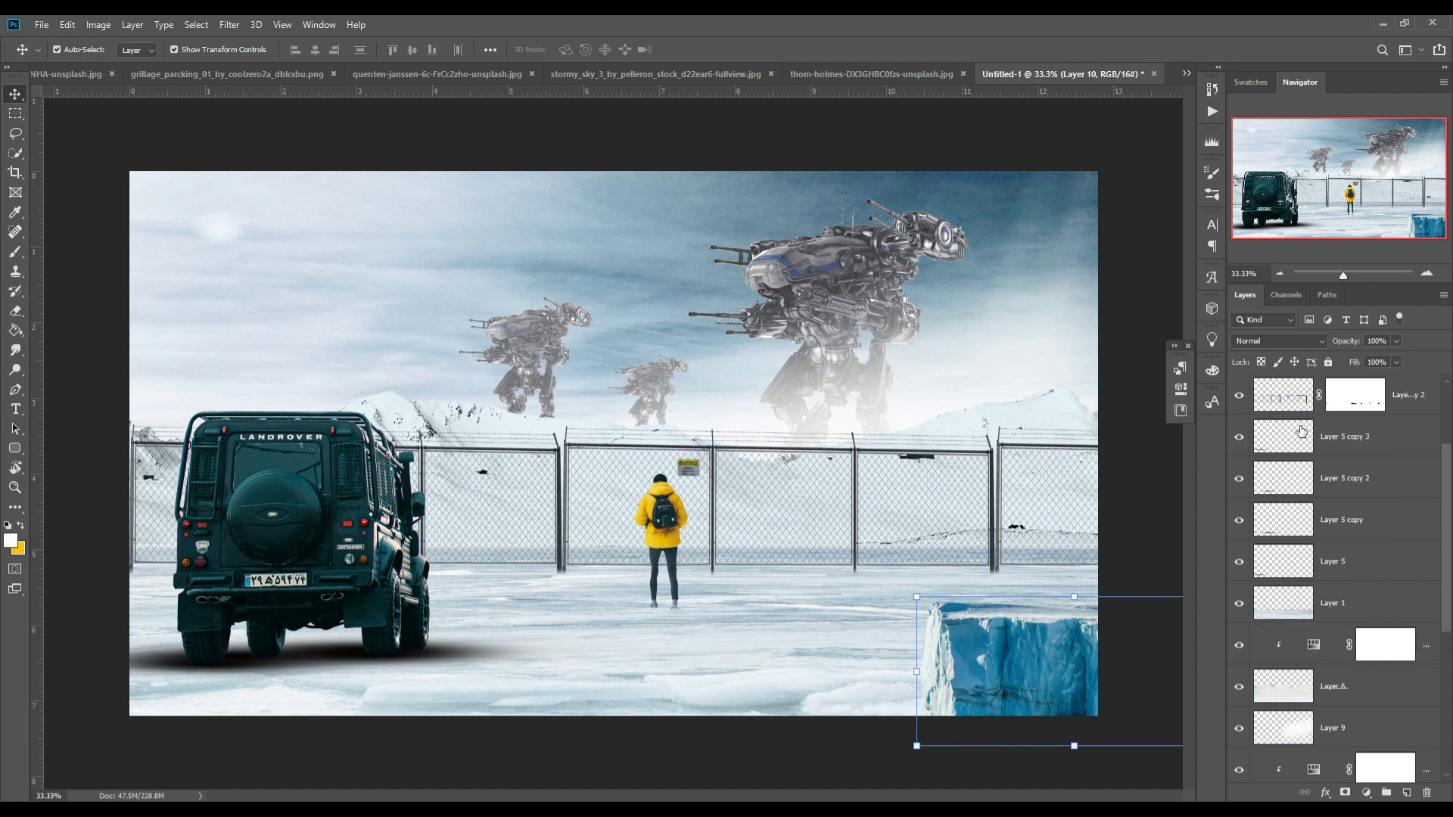
scroll(1248, 424, "up", 1)
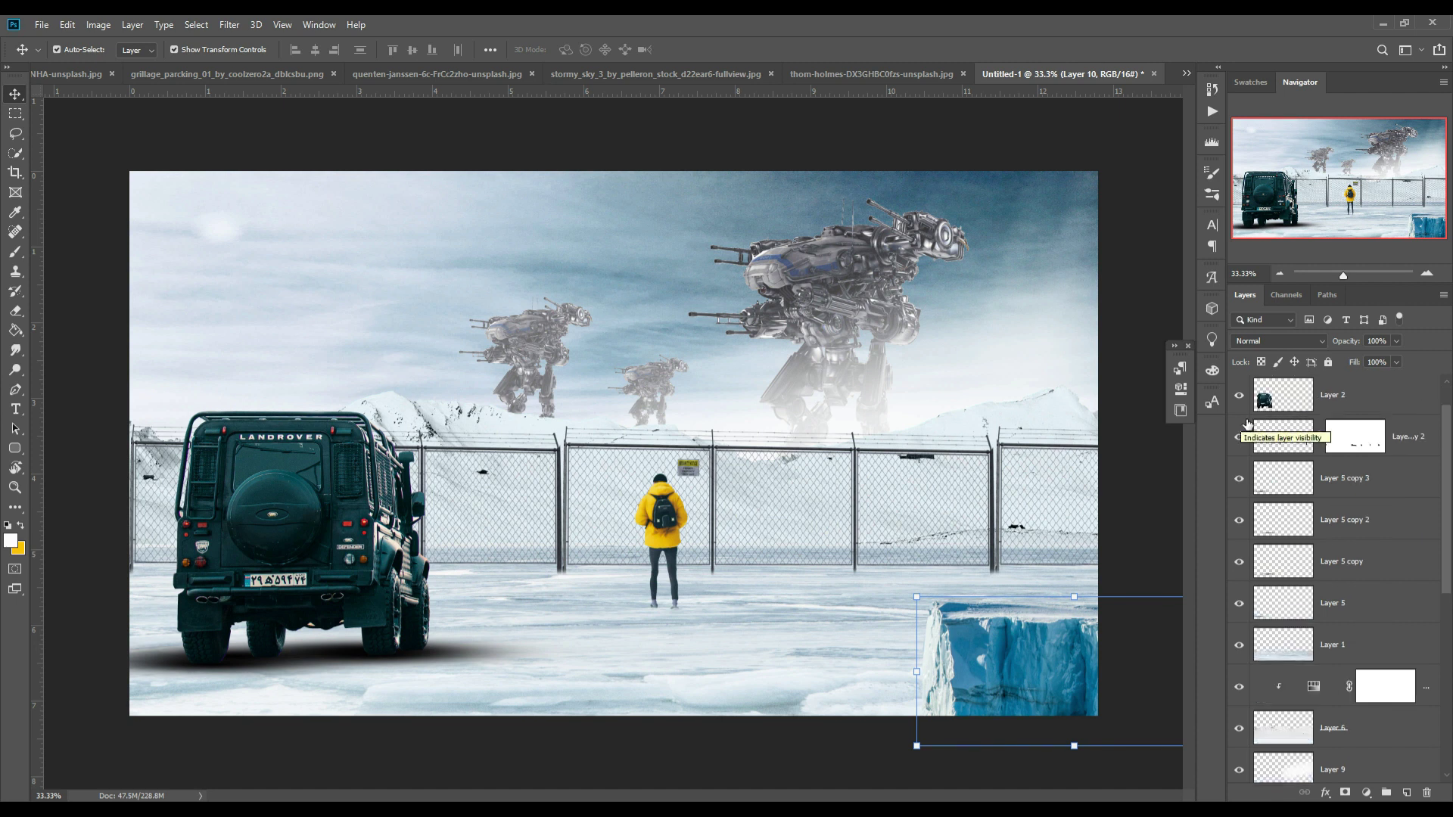
scroll(1352, 482, "down", 2)
left_click(1369, 564)
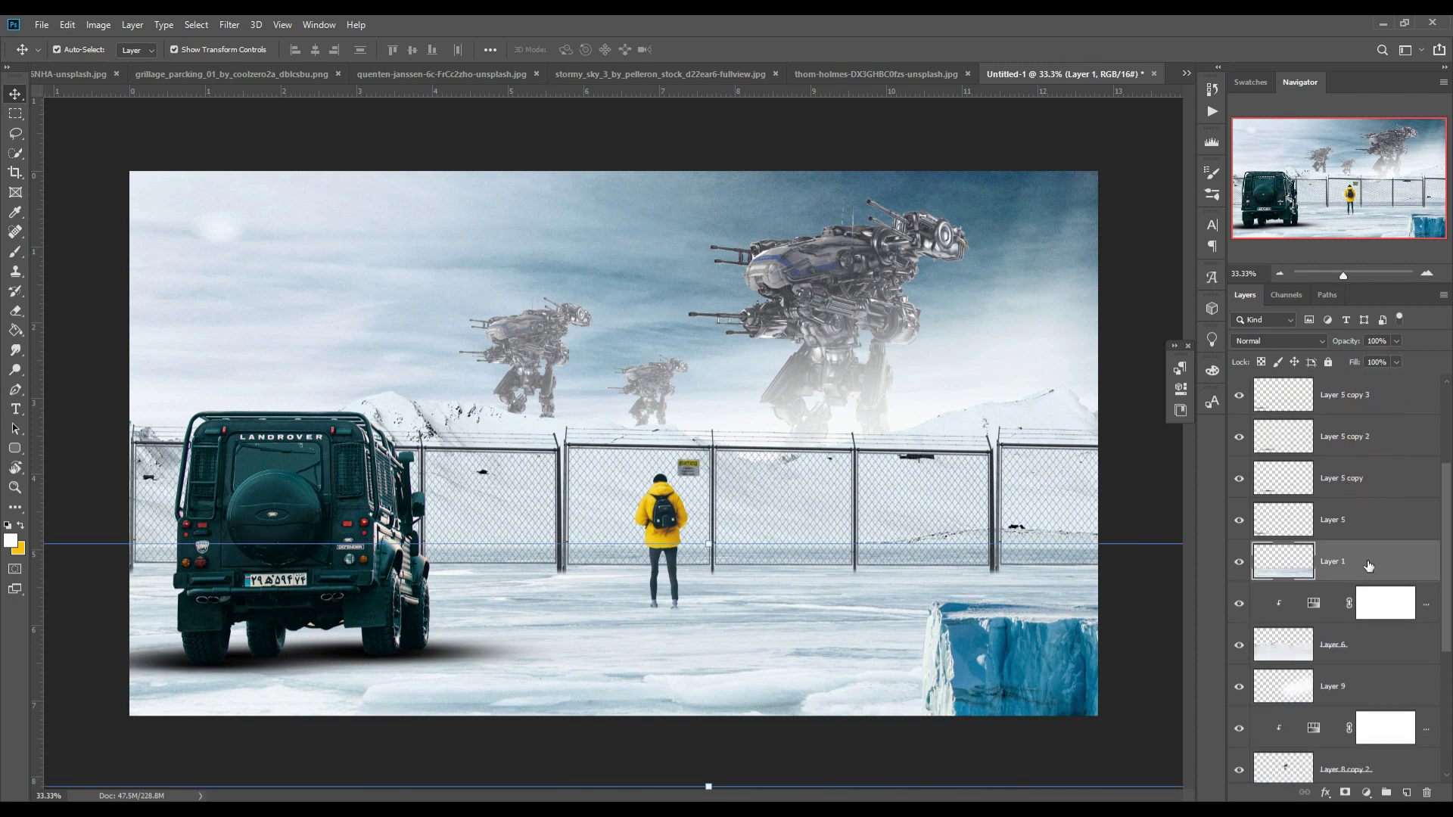
left_click(1406, 793)
left_click(15, 252)
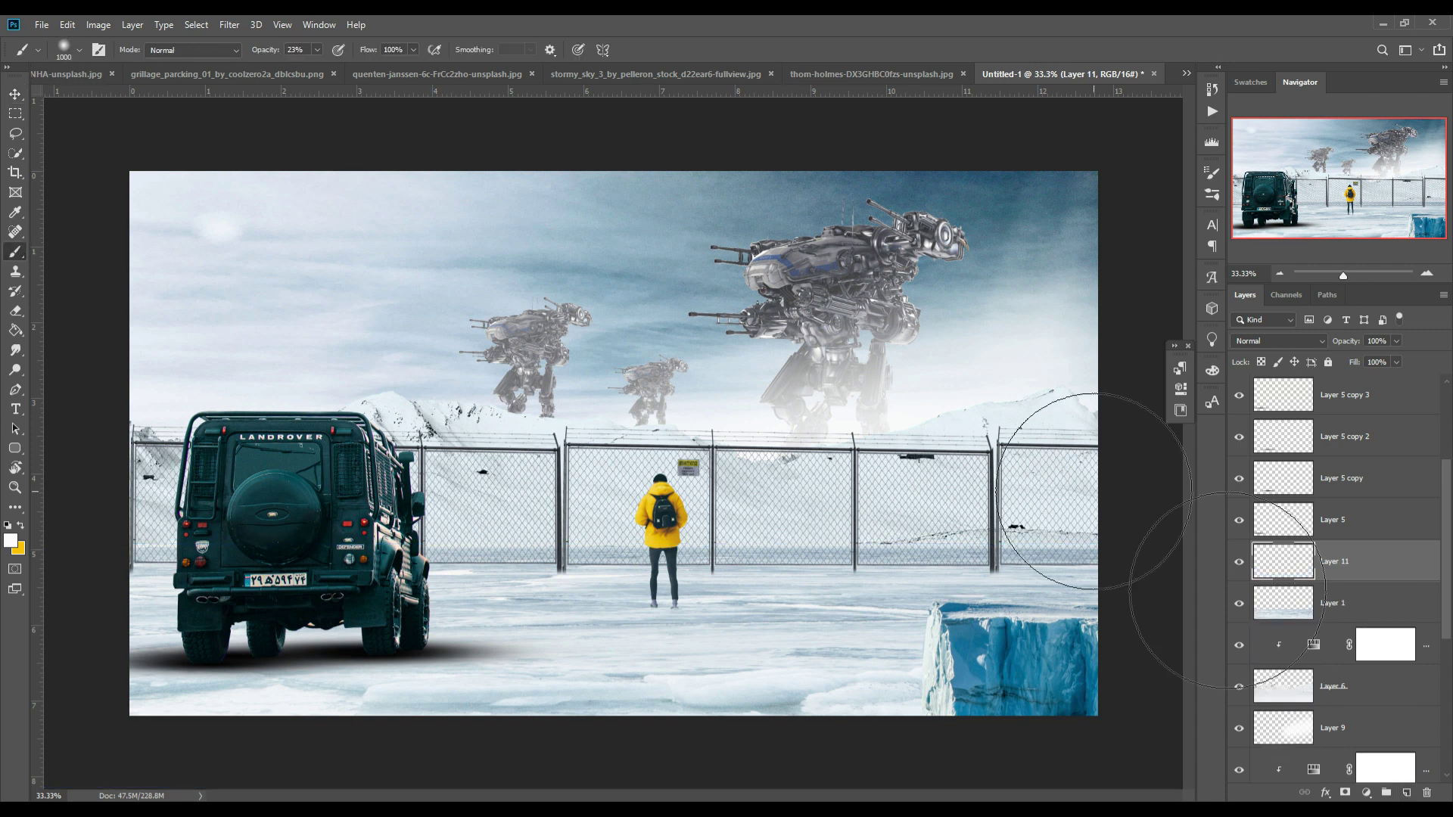
left_click_drag(1334, 561, 1334, 622)
Step: Paint faint white haze across the ground, fence and the robots' lower bodies
left_click_drag(520, 483, 718, 420)
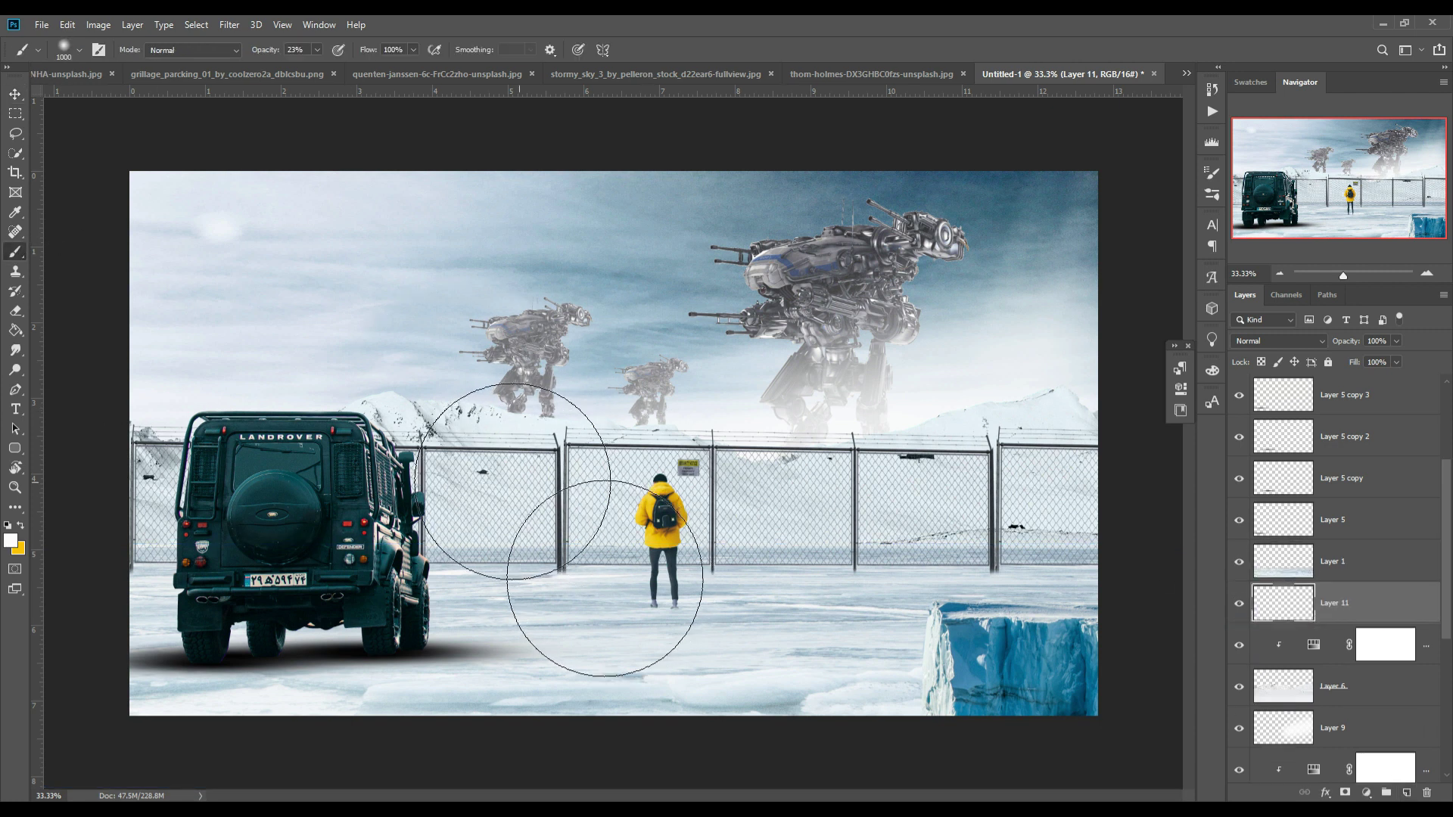
key("ctrl+z")
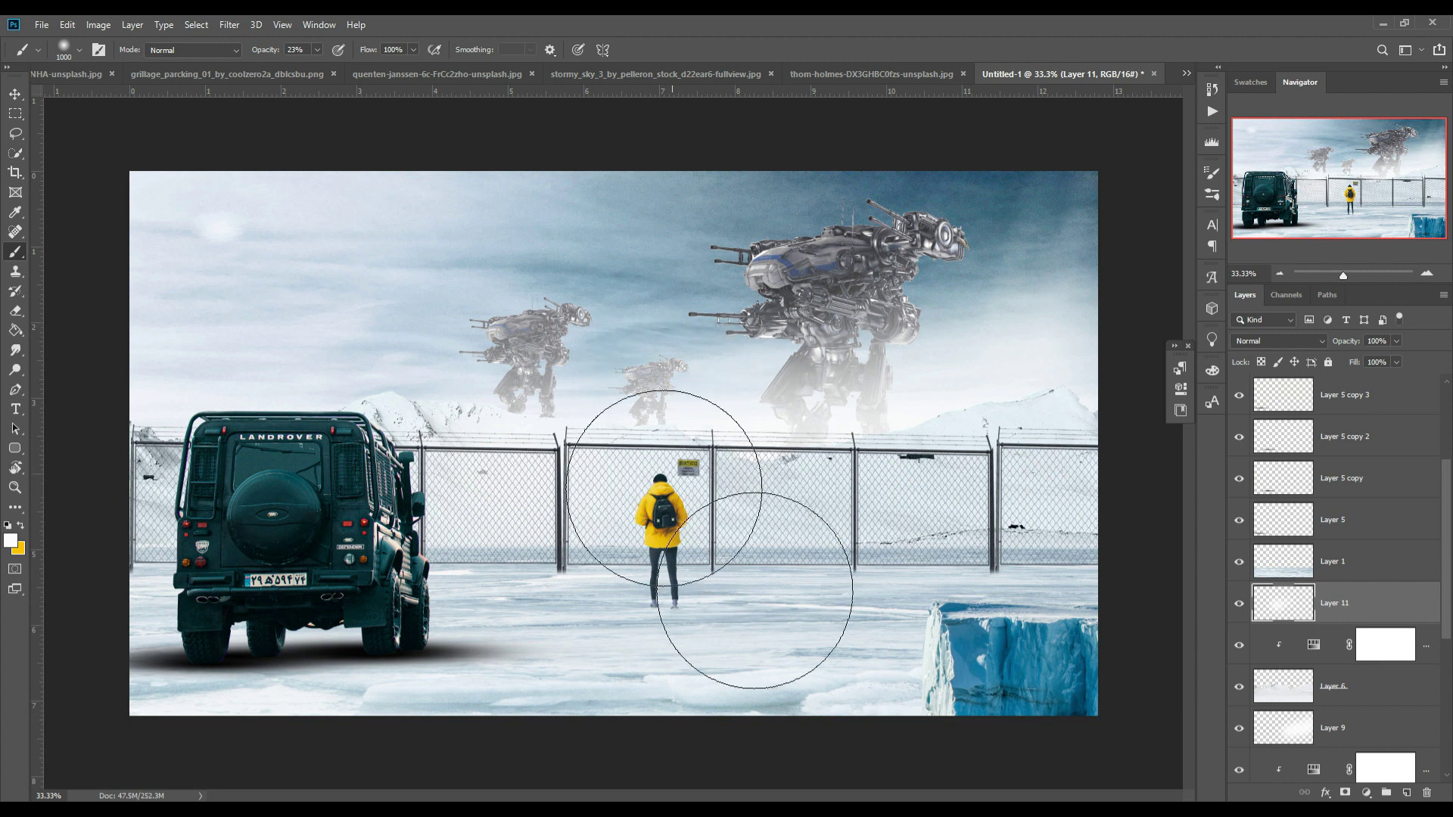
mouse_move(201, 416)
left_mouse_down()
mouse_move(686, 376)
mouse_move(1044, 227)
left_mouse_up()
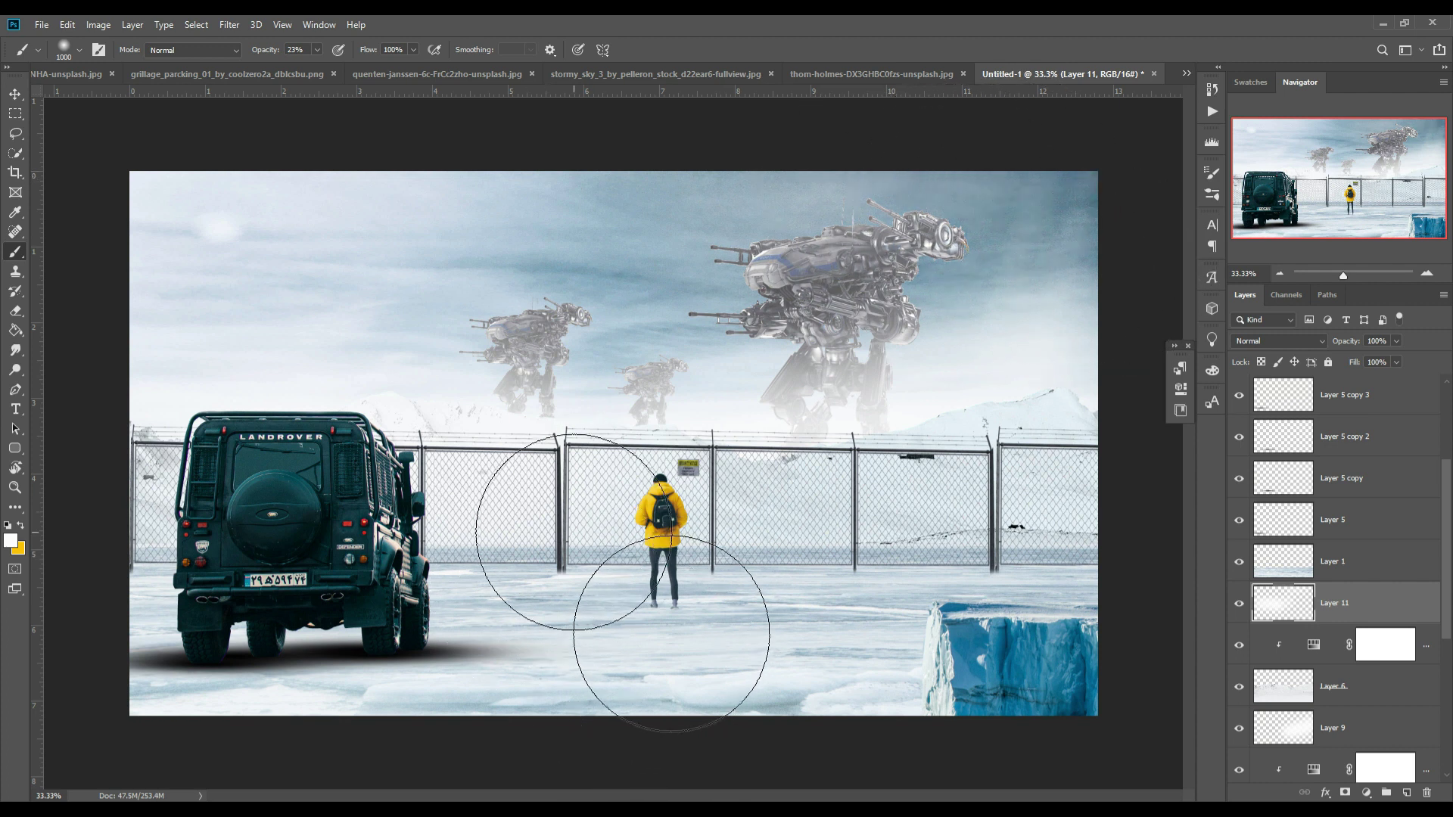
left_click_drag(481, 333, 753, 357)
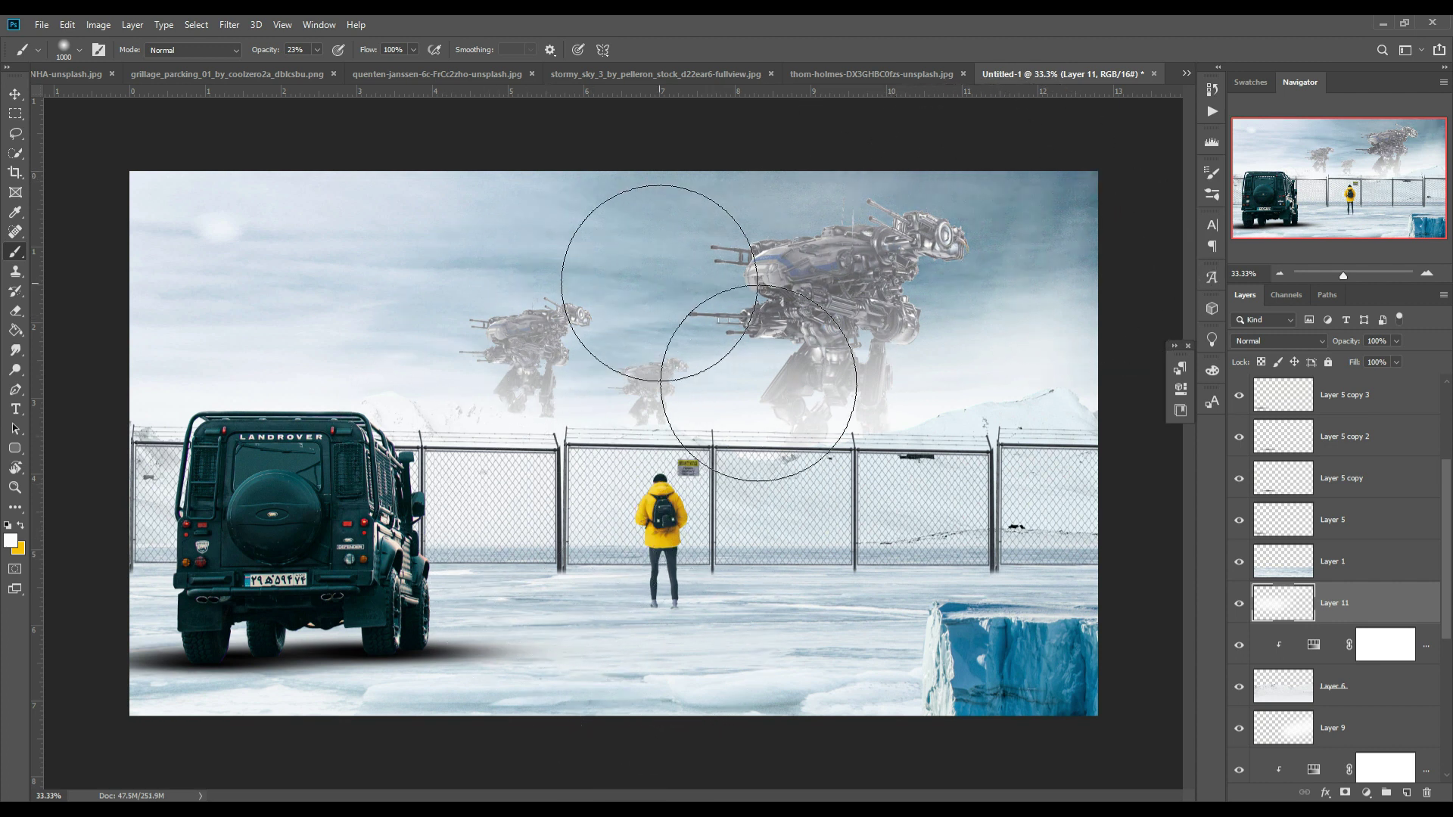
left_click(14, 96)
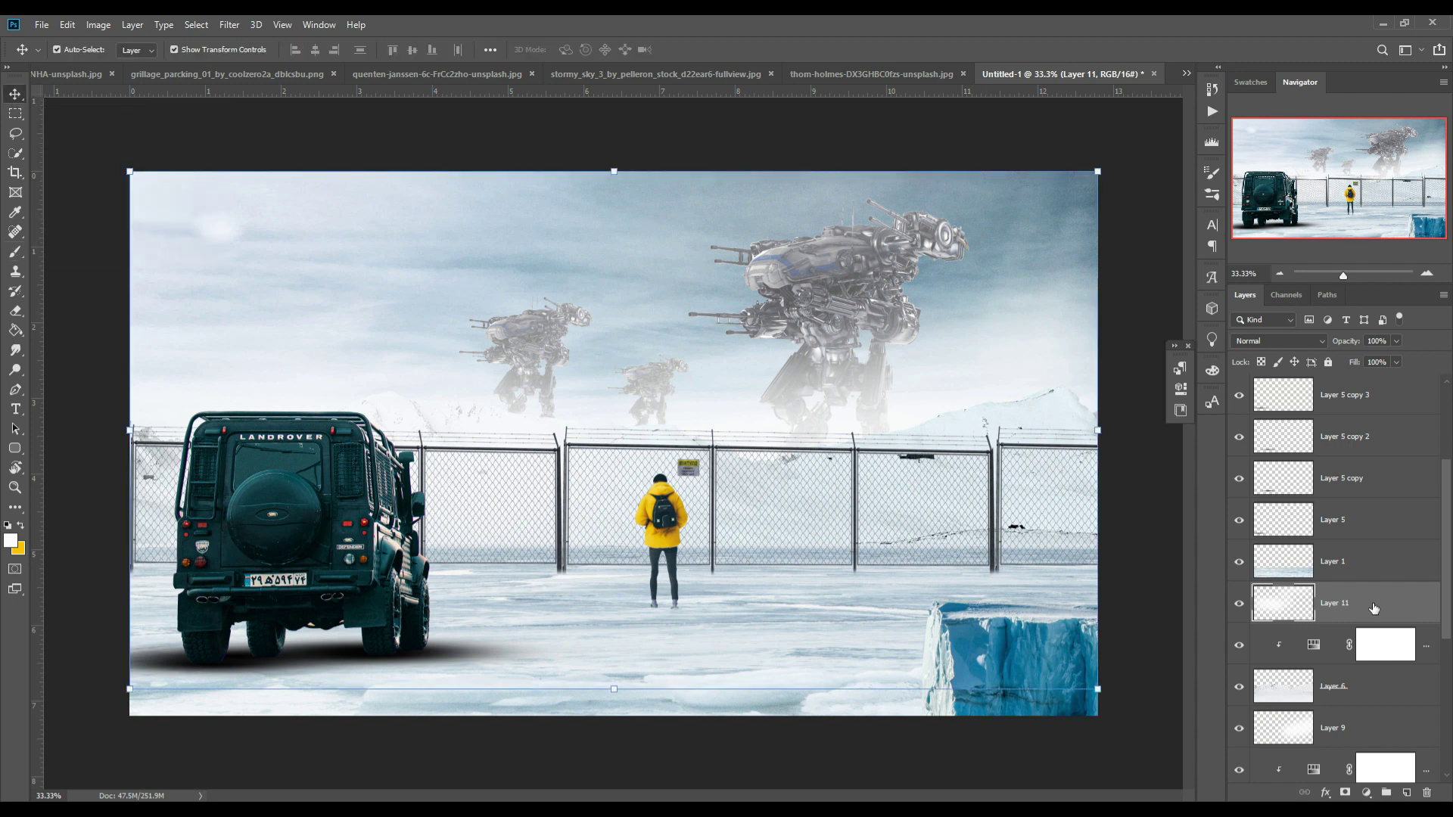
Step: Add a new layer above the Land Rover layer set to Linear Dodge (Add)
scroll(1392, 541, "up", 2)
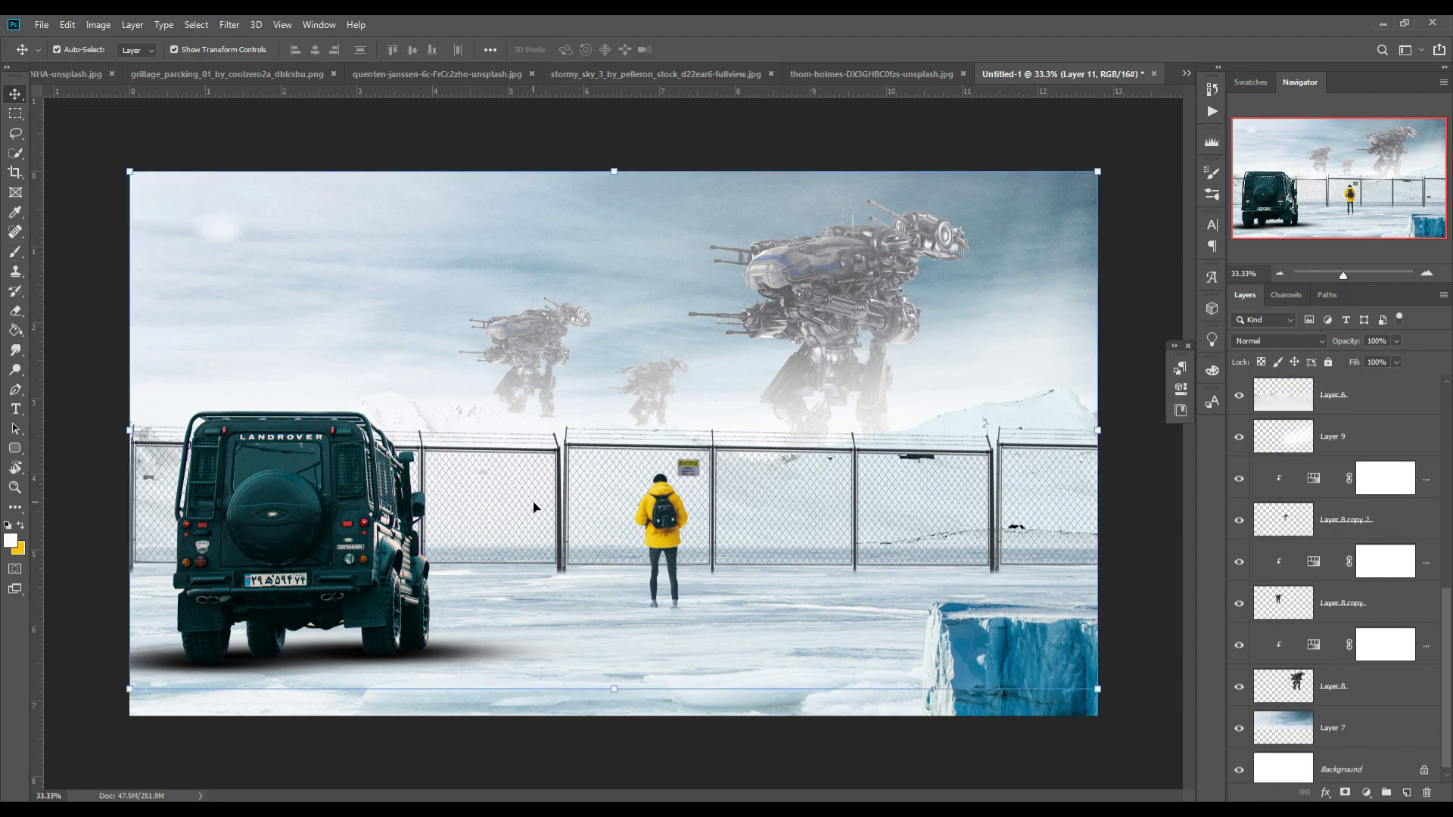
left_click(347, 485)
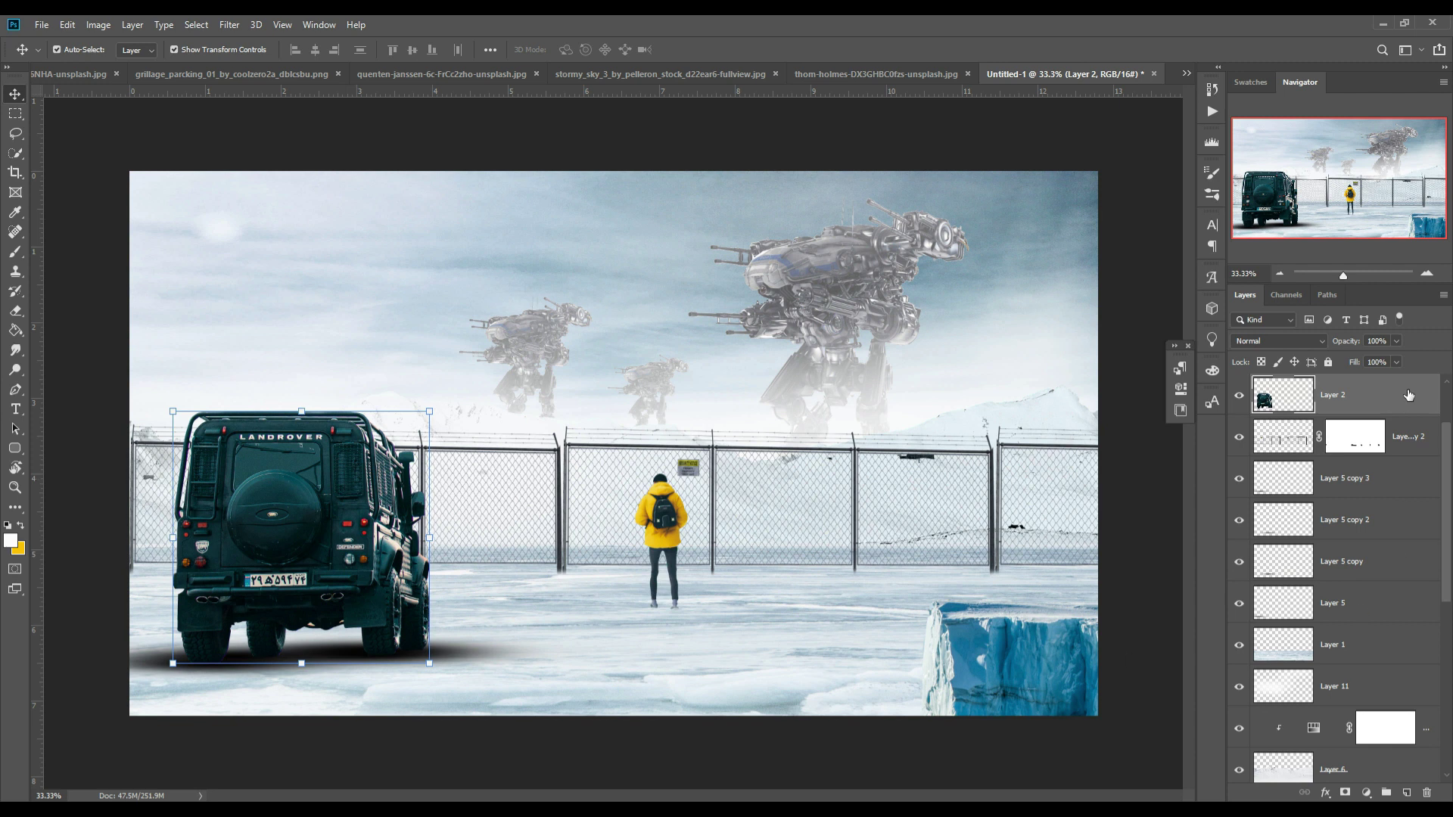
left_click(1407, 794)
left_click(1279, 340)
left_click(1271, 482)
Step: Add a Solid Color fill layer in pure red
left_click(1366, 794)
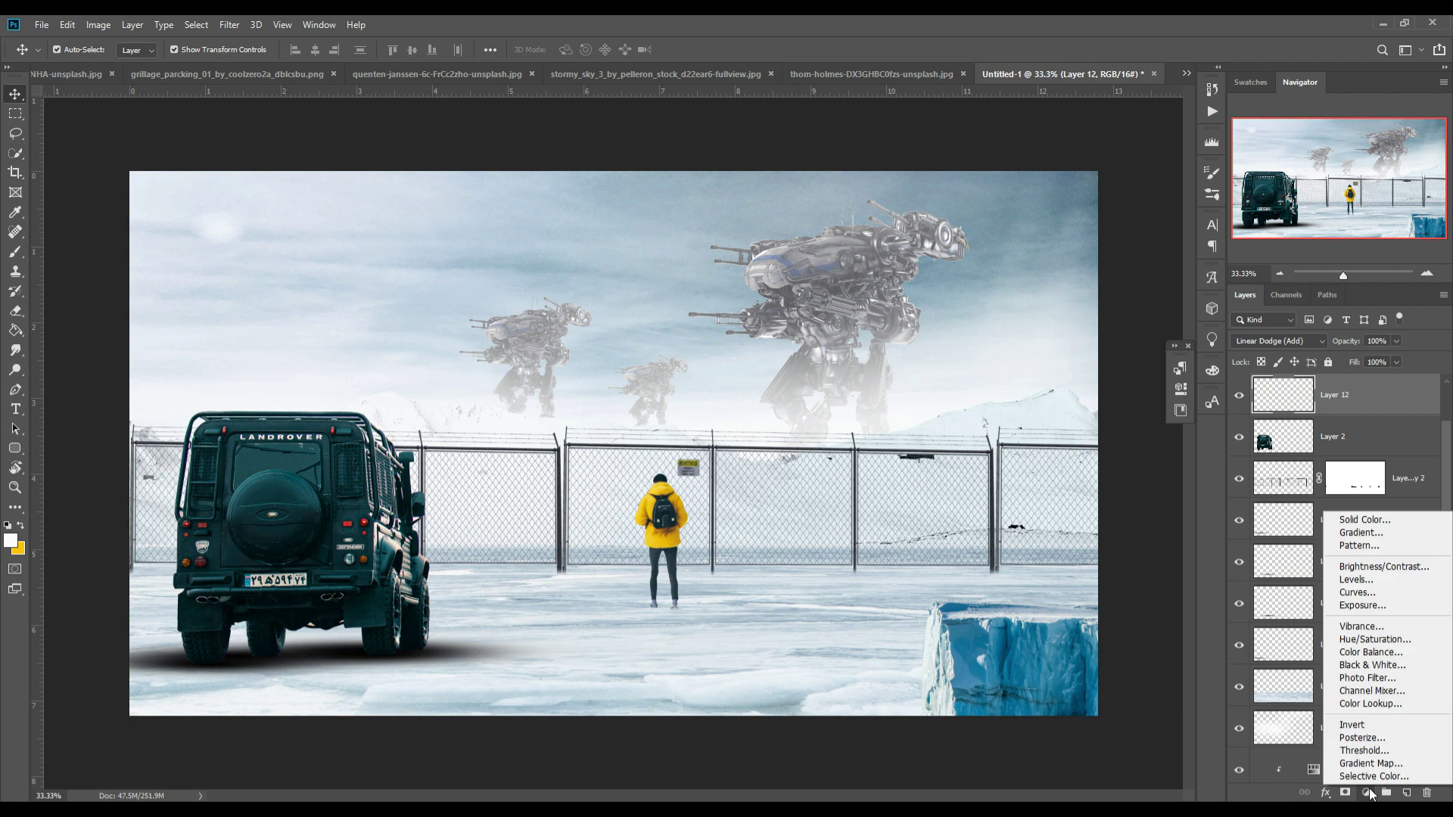
left_click(1374, 518)
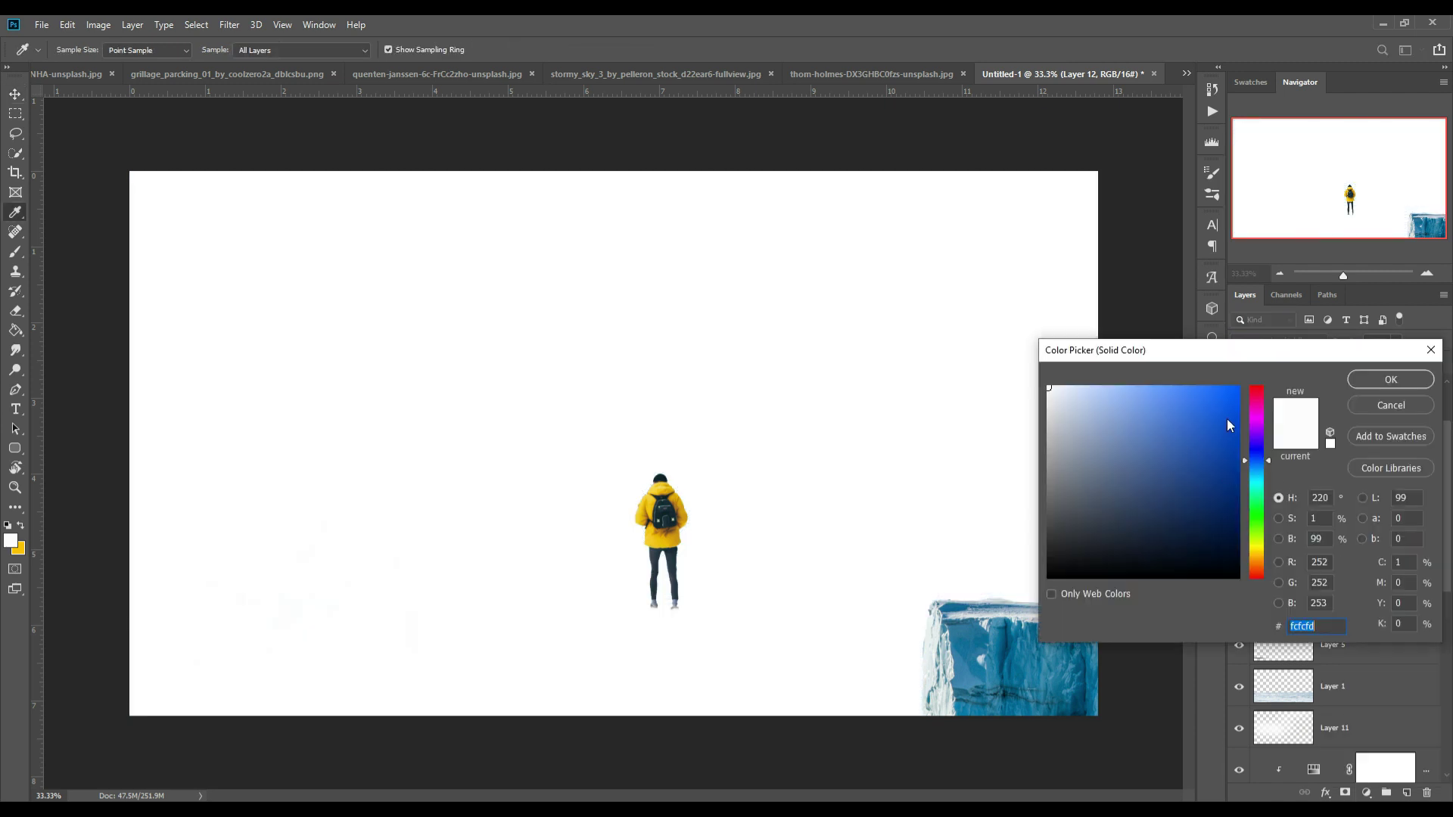
left_click(1241, 390)
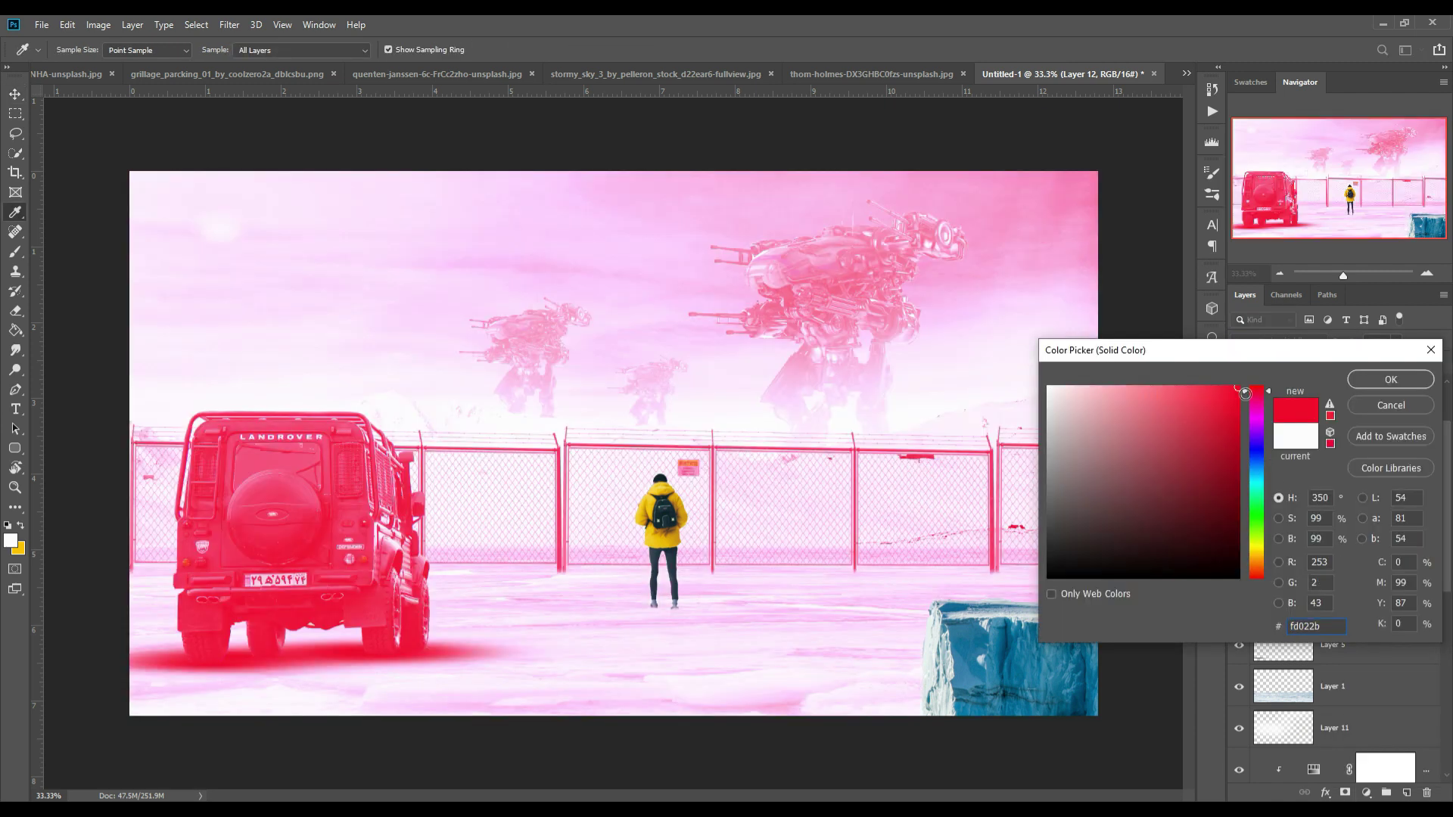
left_click_drag(1269, 391, 1271, 592)
left_click(1387, 380)
Step: Invert the Color Fill 1 mask to black so the red is hidden
right_click(1360, 399)
key("Escape")
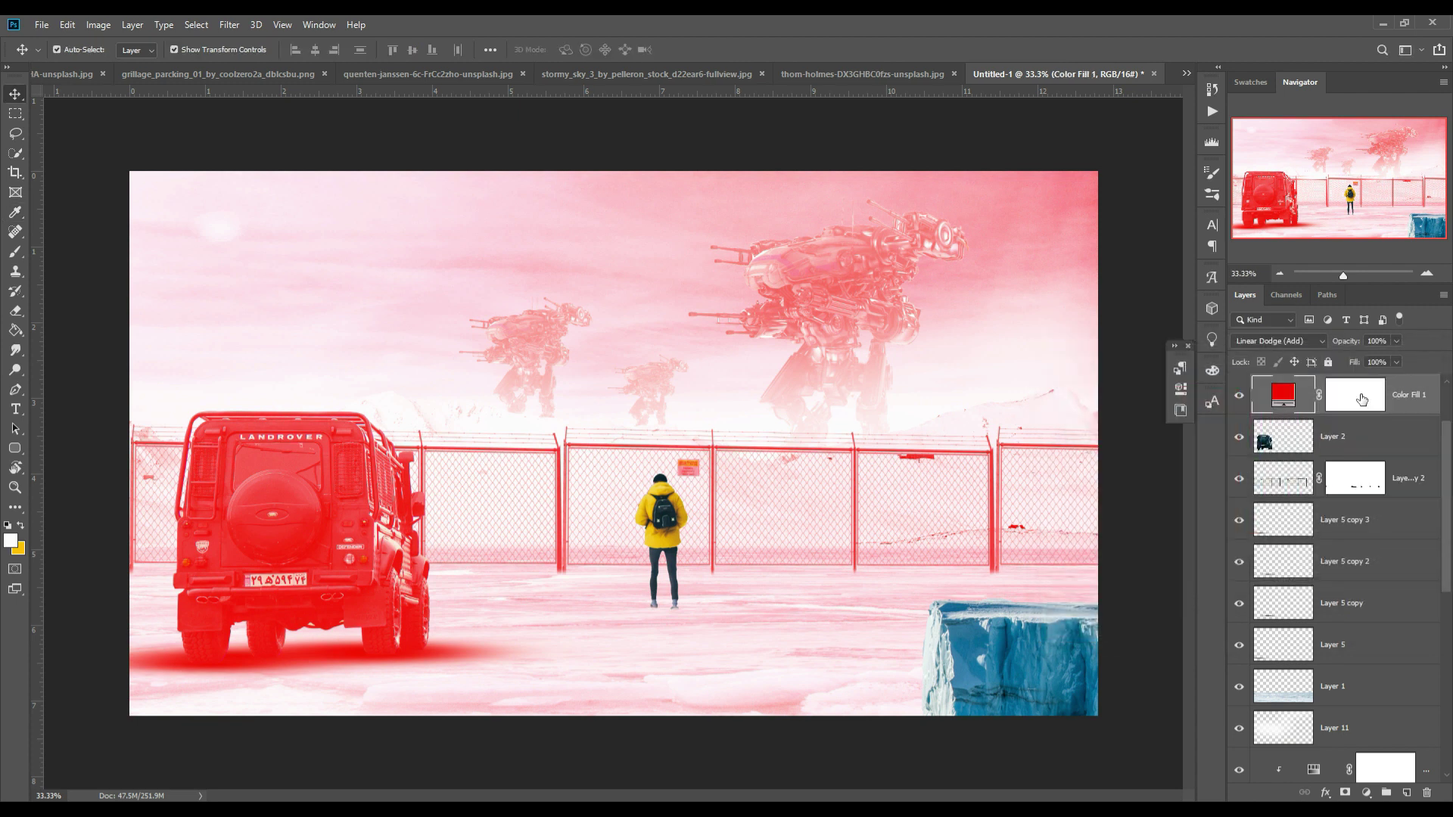
left_click(1358, 417)
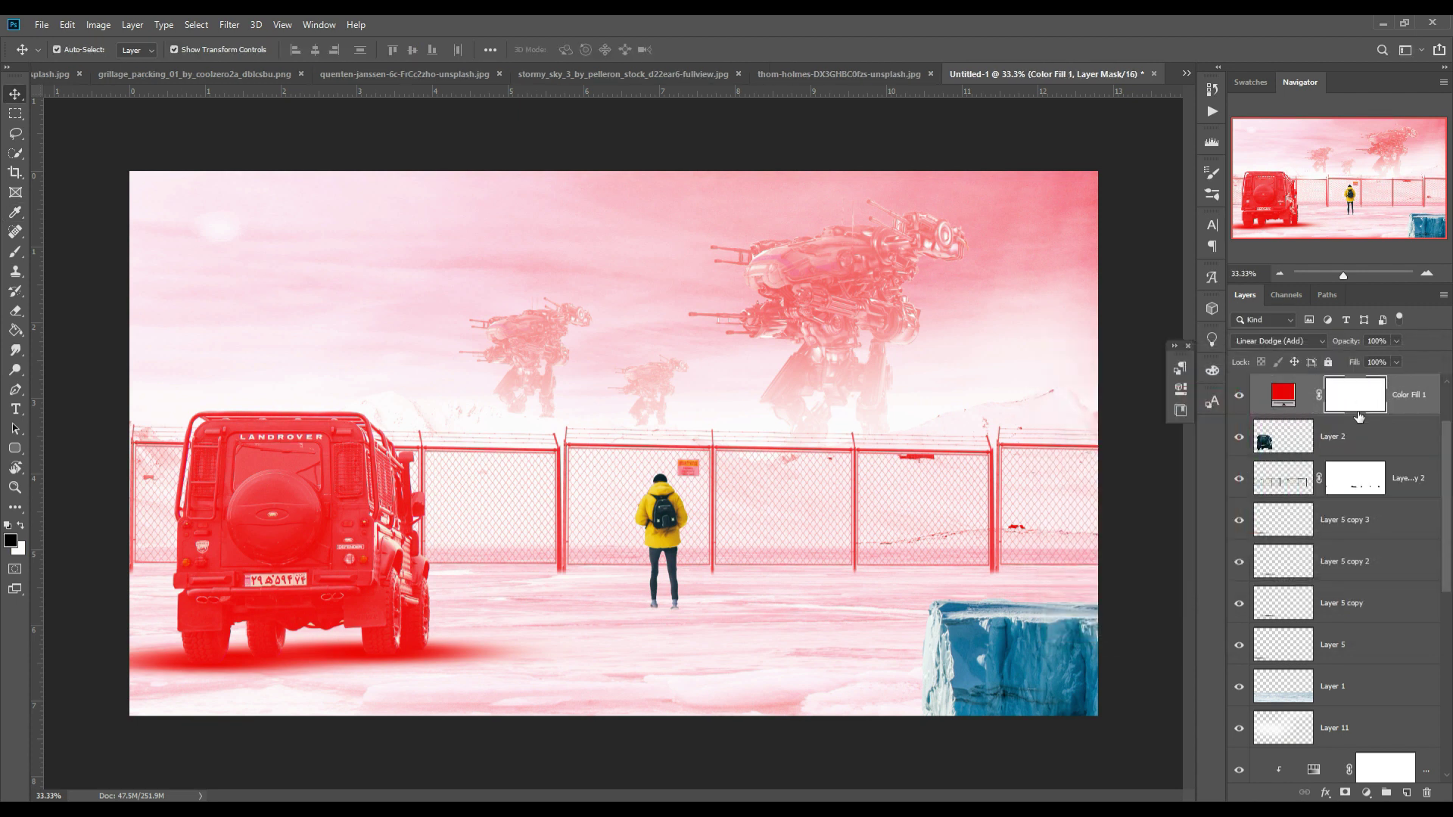
key("ctrl+i")
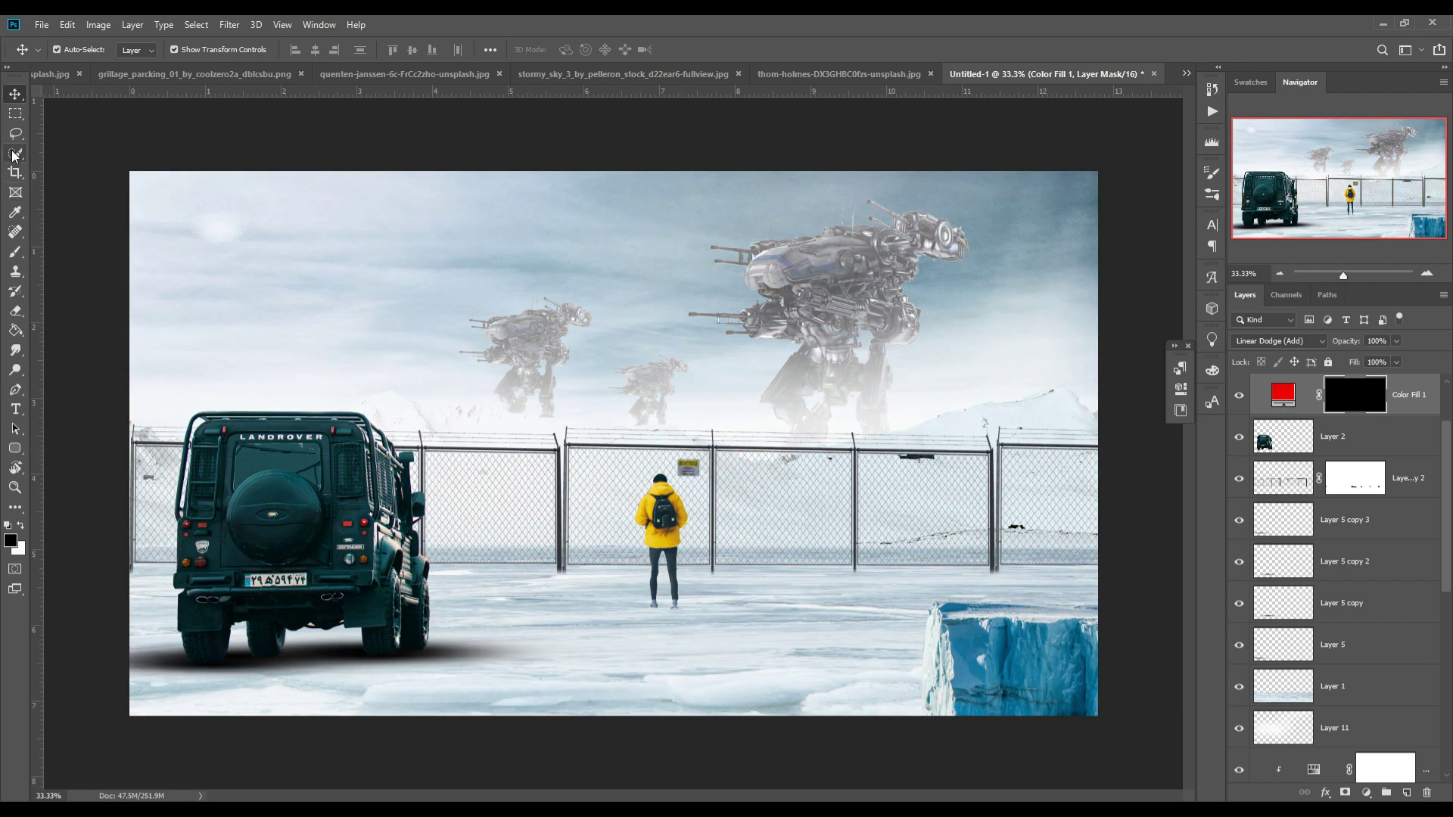
Step: Zoom in and set a small white brush at full opacity for the fill mask
left_click(15, 251)
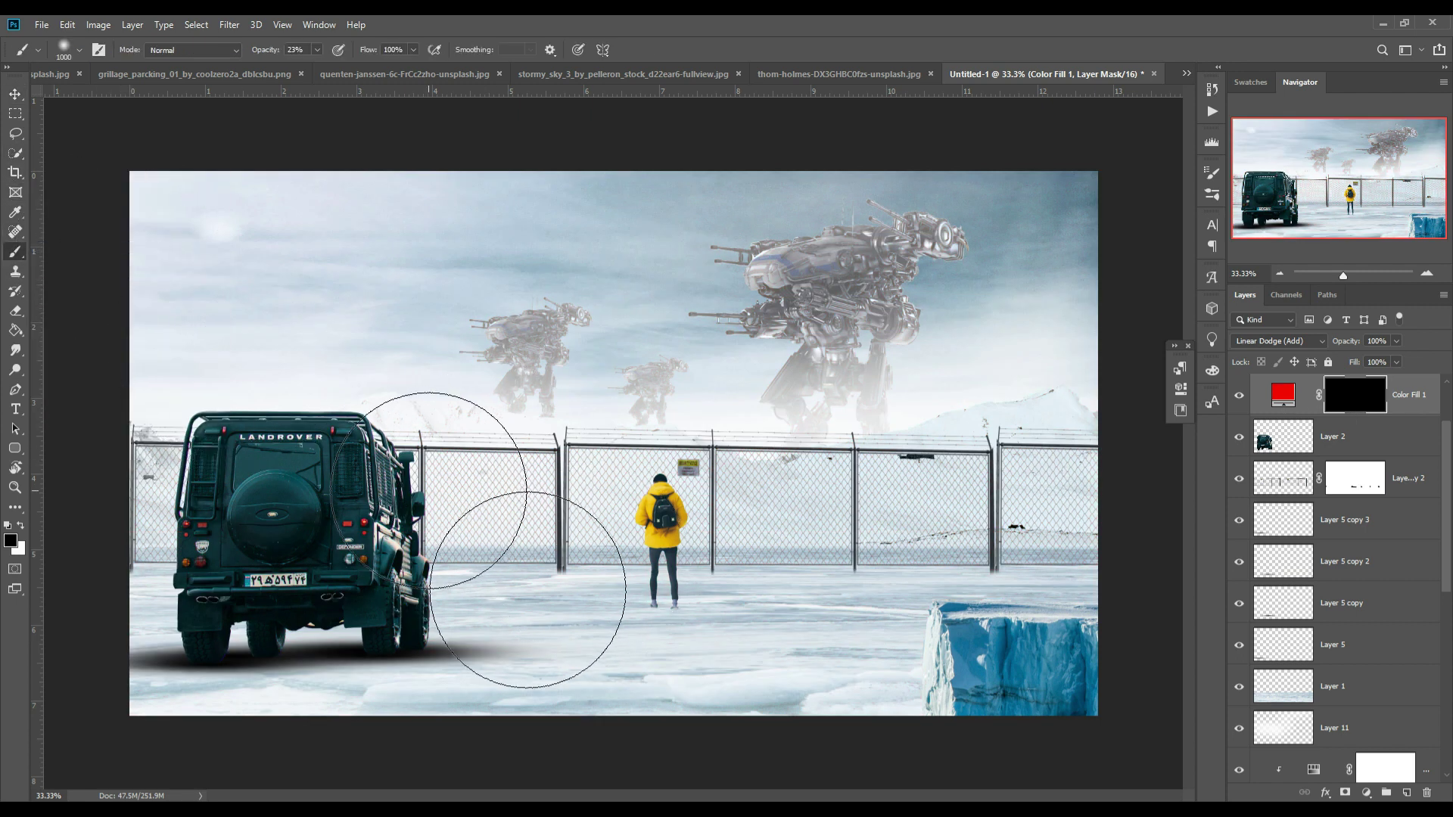
key("ctrl+plus")
key("ctrl+plus")
key("ctrl+plus")
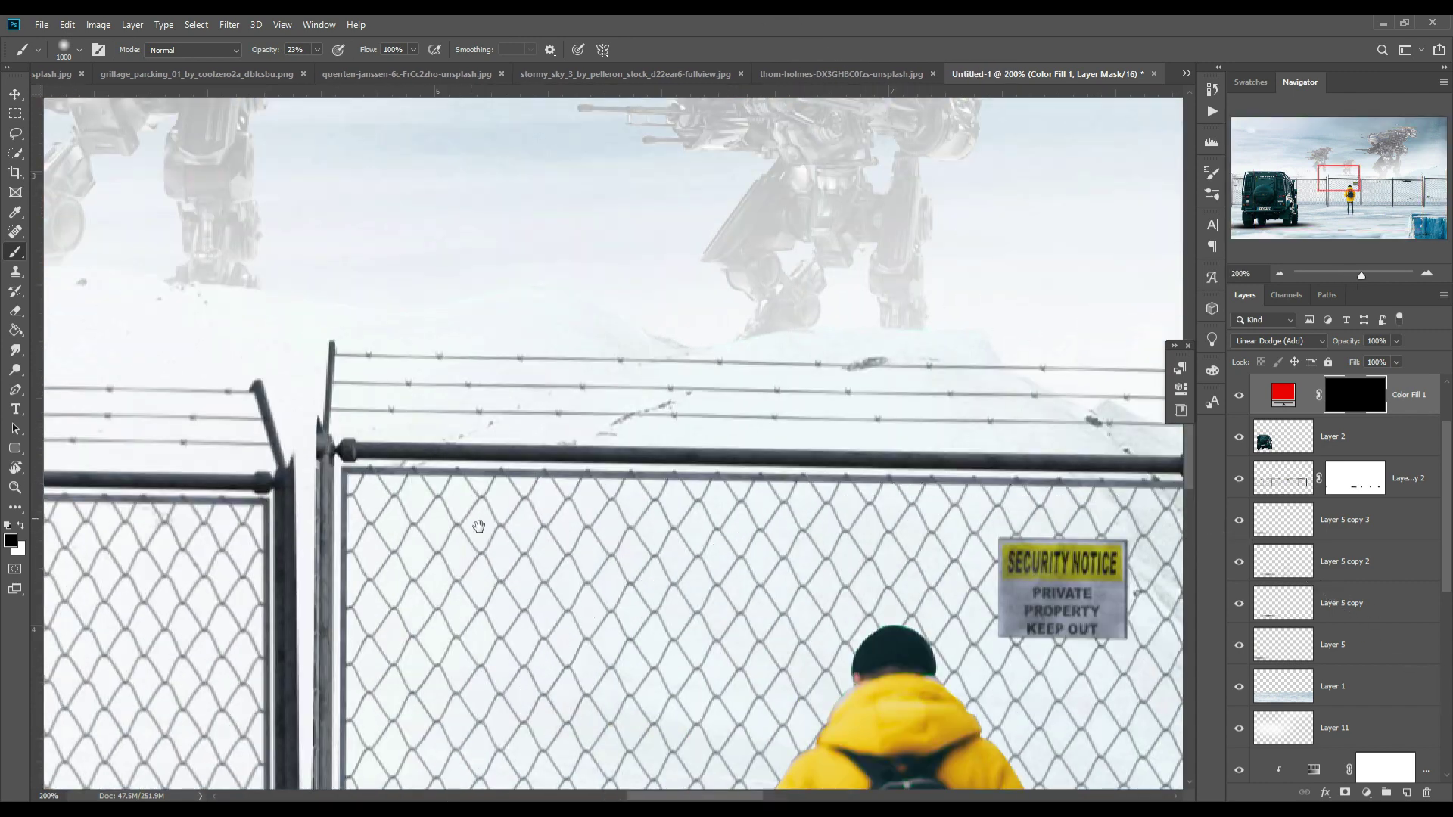
scroll(382, 488, "up", 5)
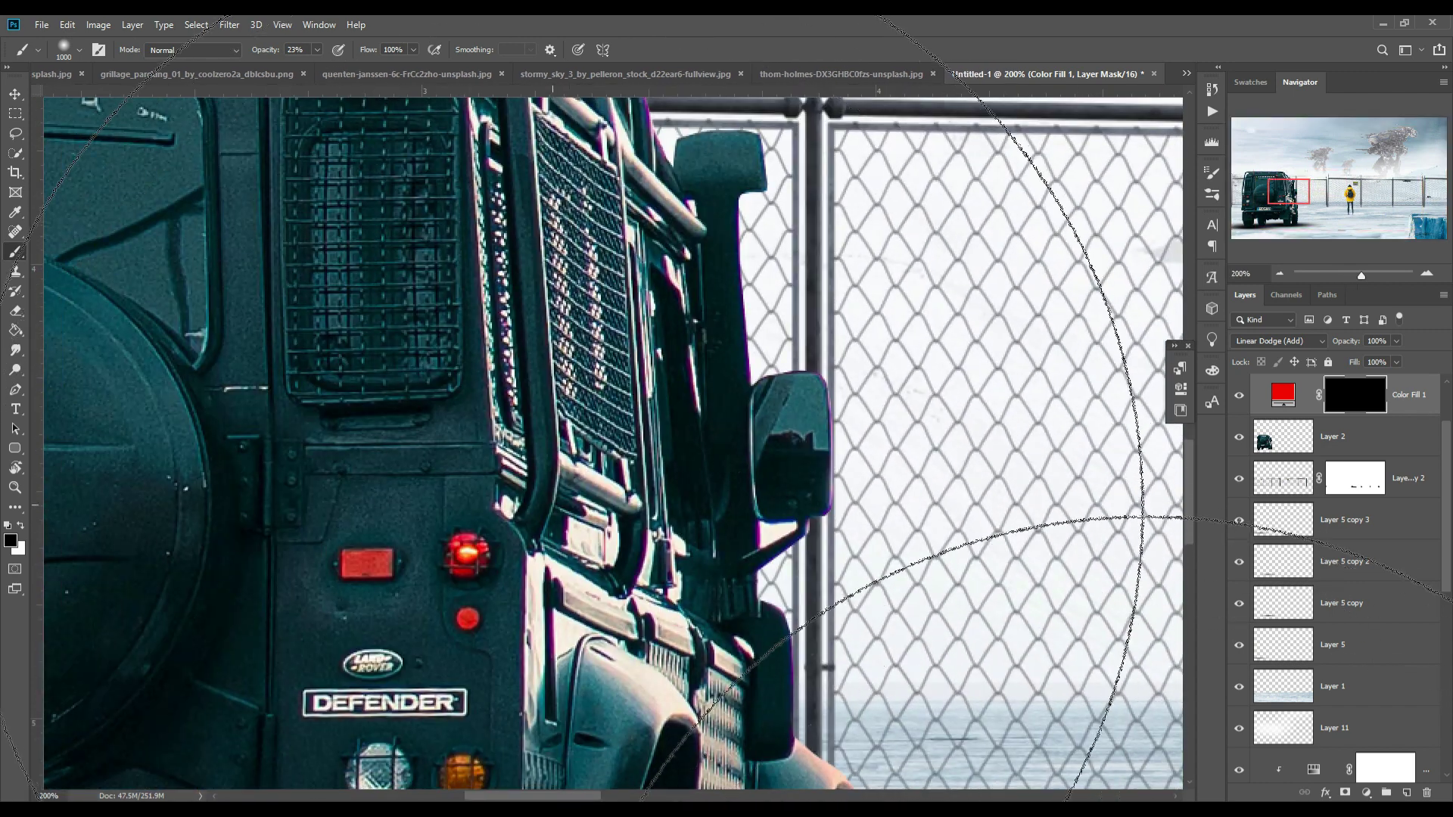
key("bracketleft")
key("bracketleft")
key("bracketleft")
key("bracketleft")
key("bracketleft")
key("bracketleft")
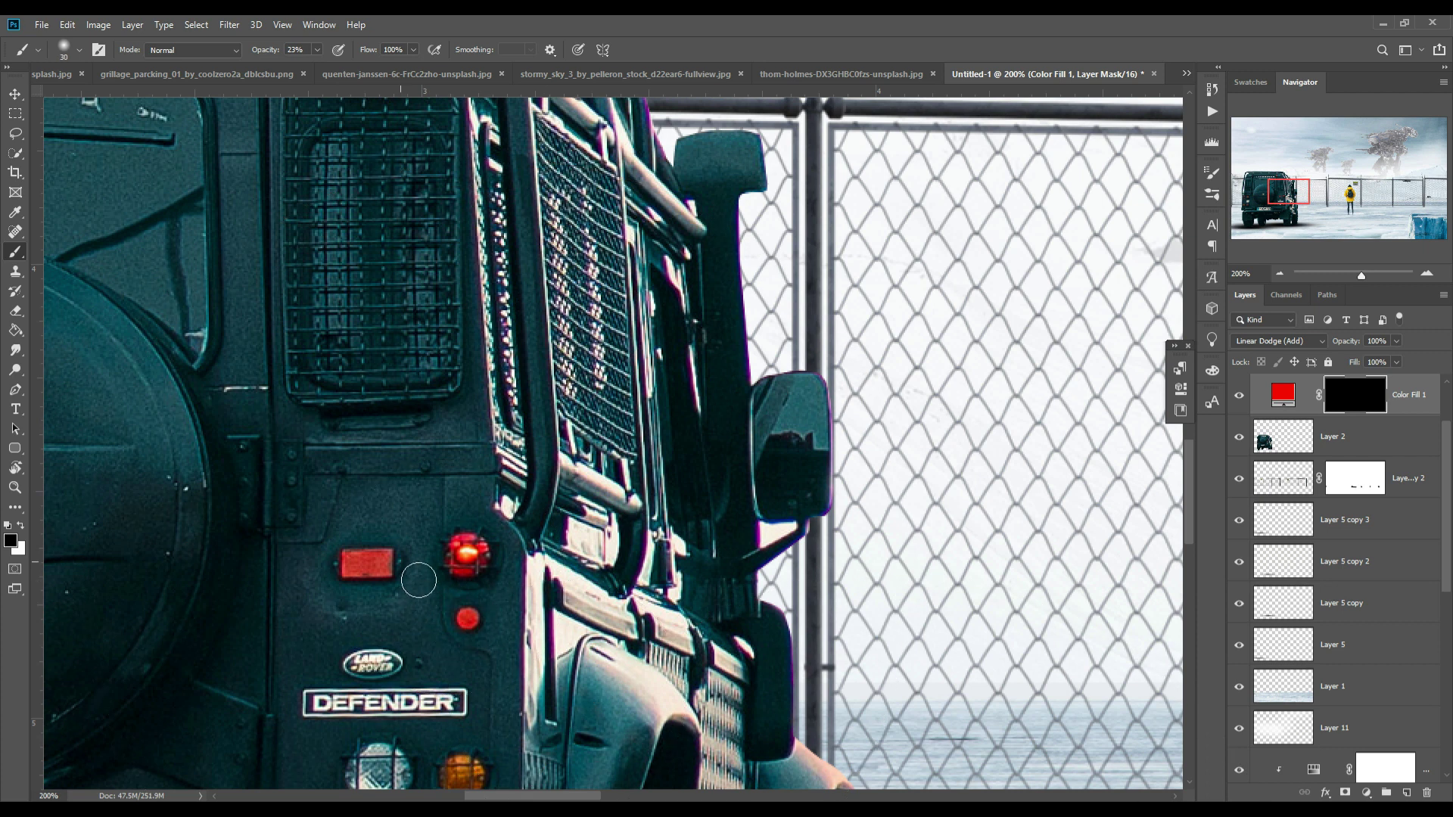
key("x")
left_click_drag(312, 53, 477, 72)
Step: Paint the rectangular, round, amber and clear tail lights red on one side
left_click_drag(401, 573, 372, 582)
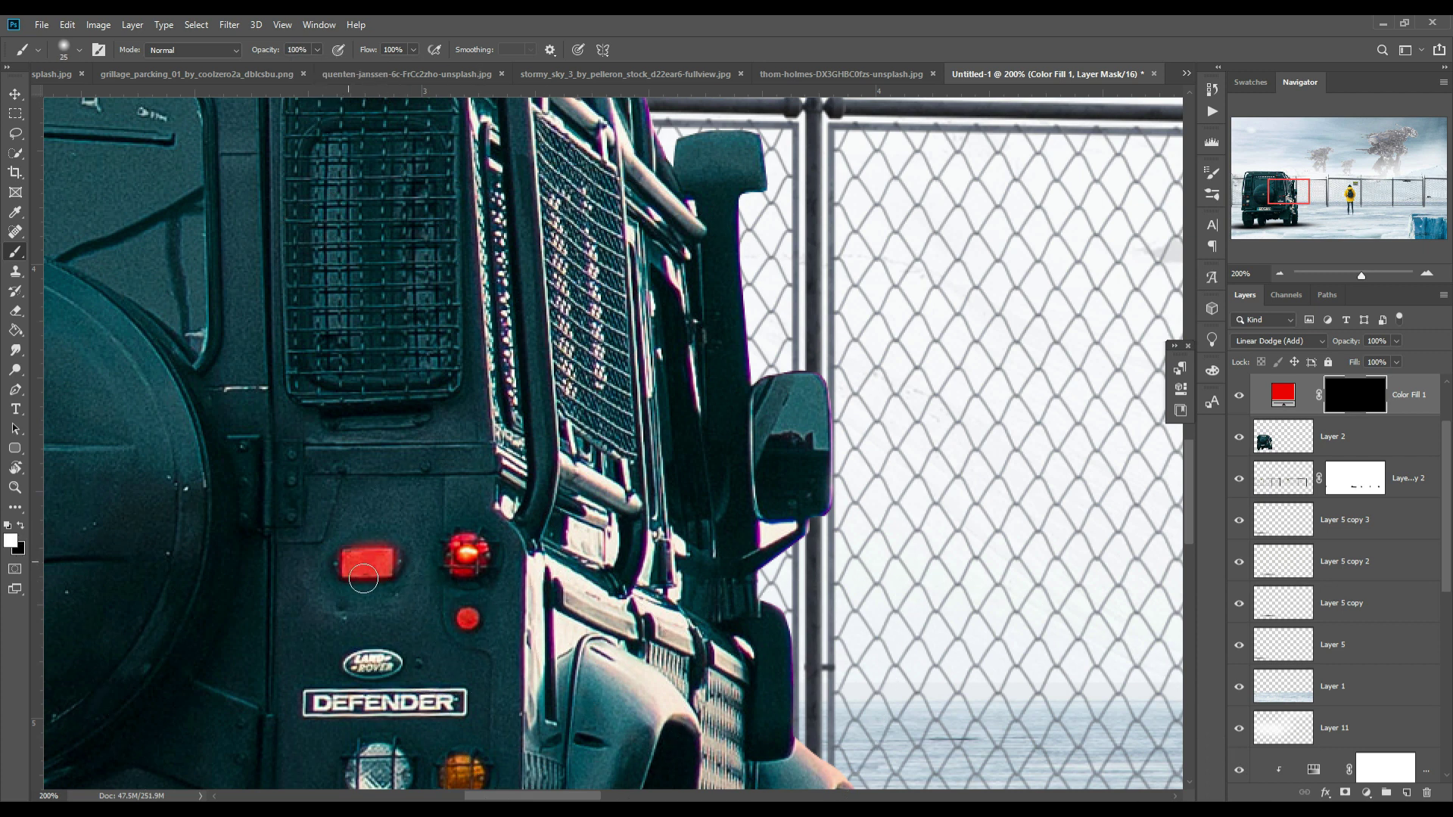
left_click_drag(464, 575, 482, 563)
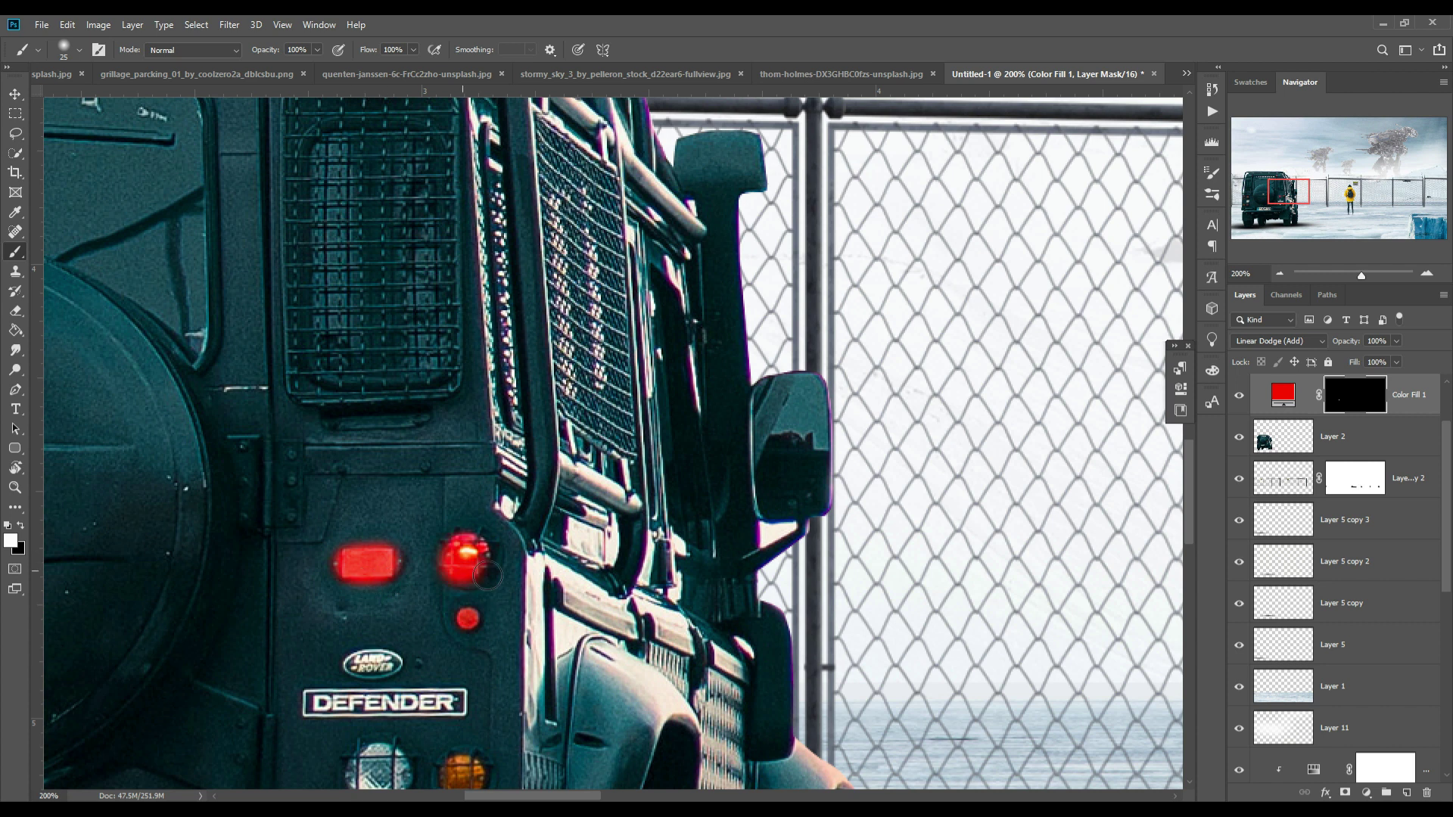
left_click_drag(481, 625, 467, 615)
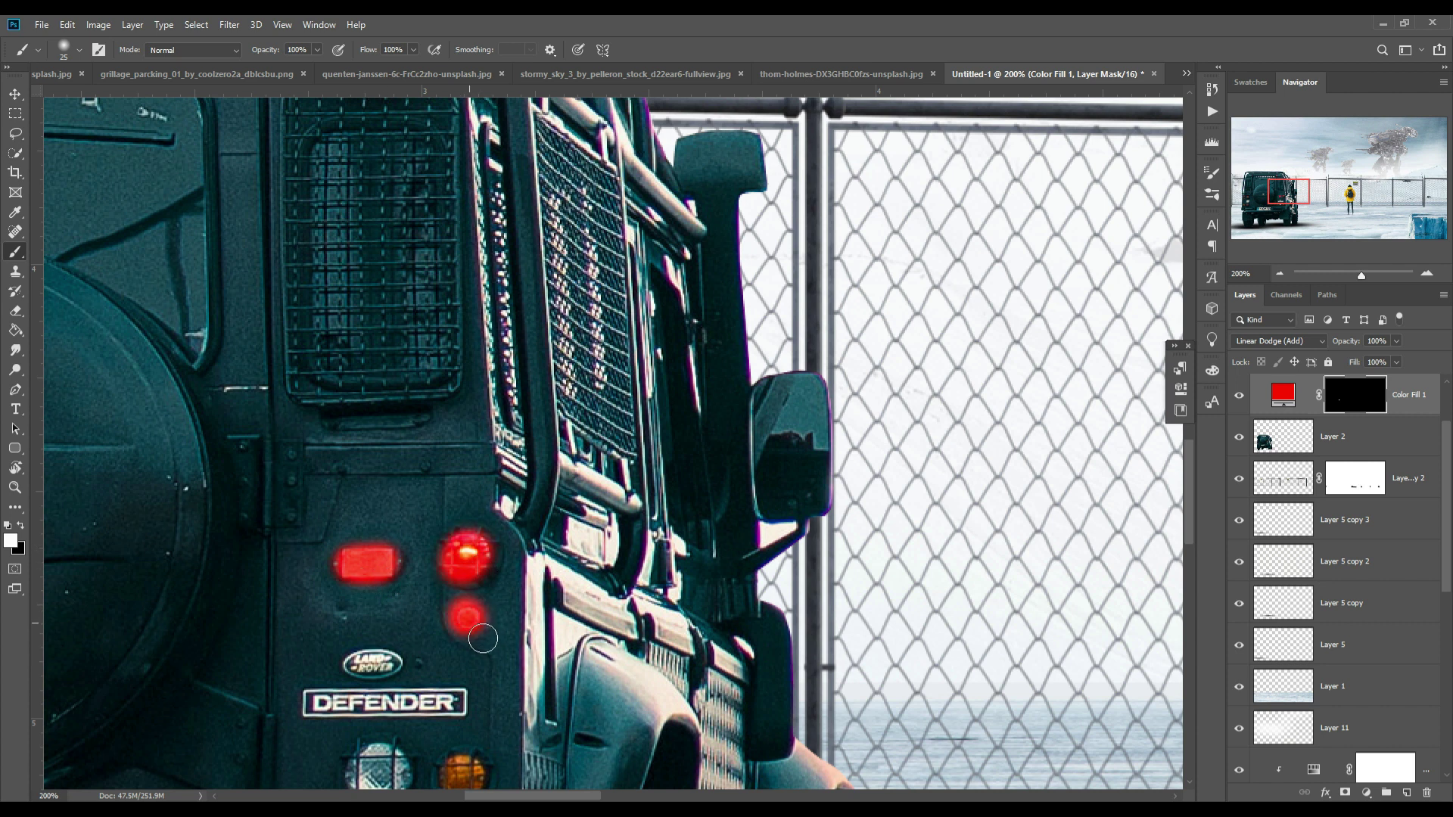
left_click_drag(490, 716, 491, 600)
mouse_move(463, 656)
left_mouse_down()
mouse_move(476, 681)
mouse_move(486, 674)
left_mouse_up()
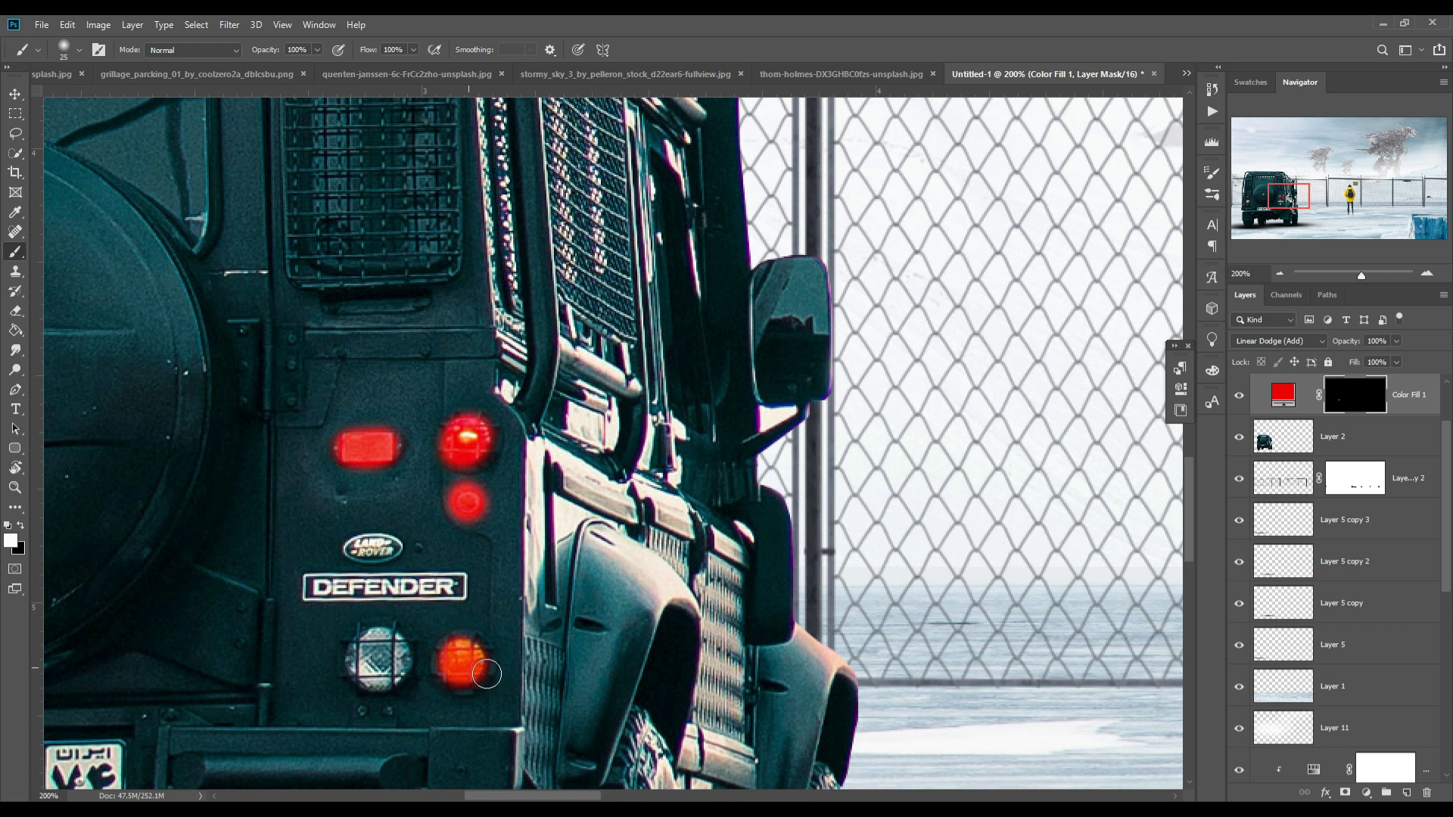
left_click_drag(385, 664, 385, 680)
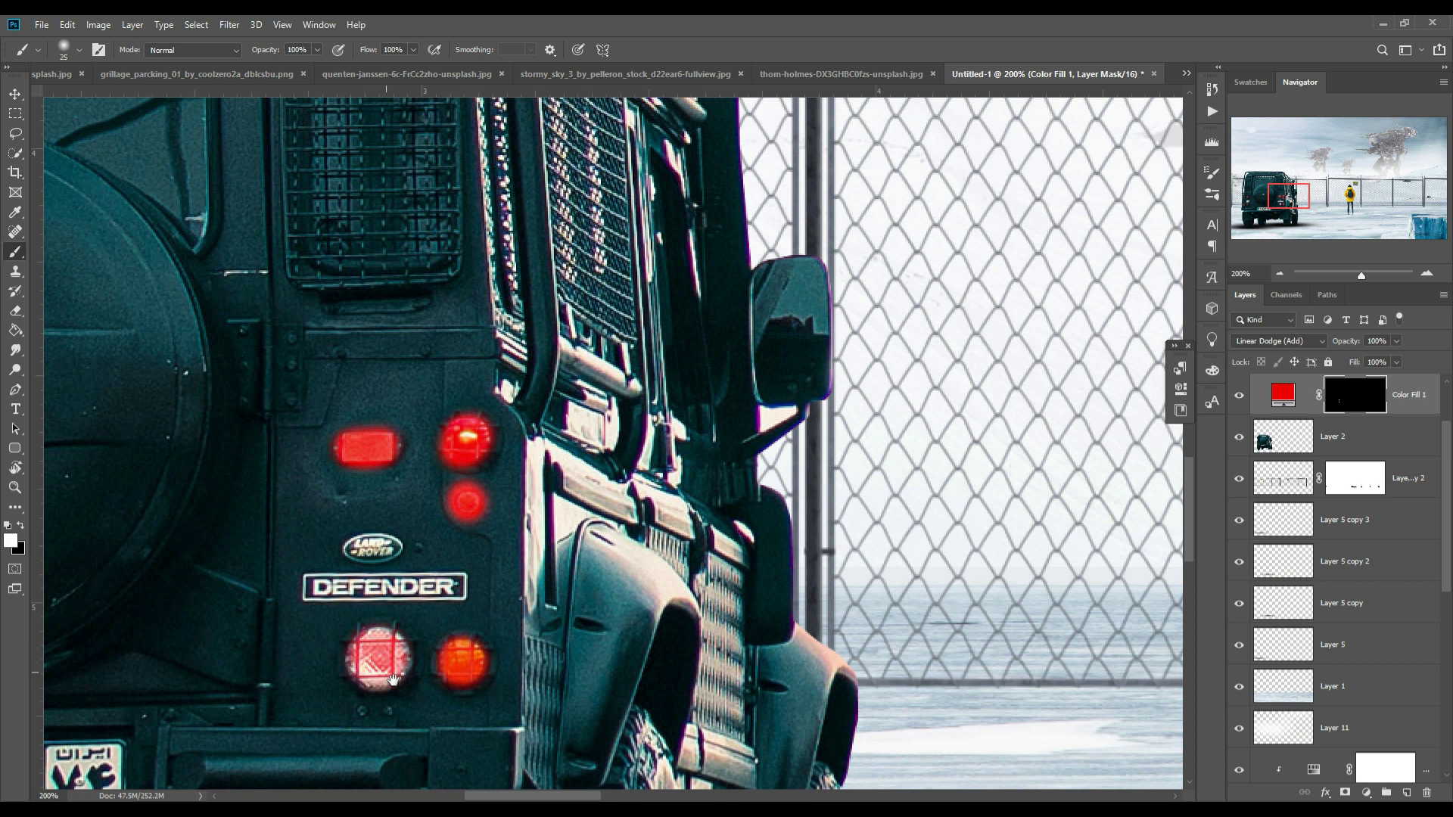
Step: Paint the other side's upper, small round and lower taillights red
left_click_drag(340, 585, 1011, 500)
left_click_drag(461, 566, 580, 550)
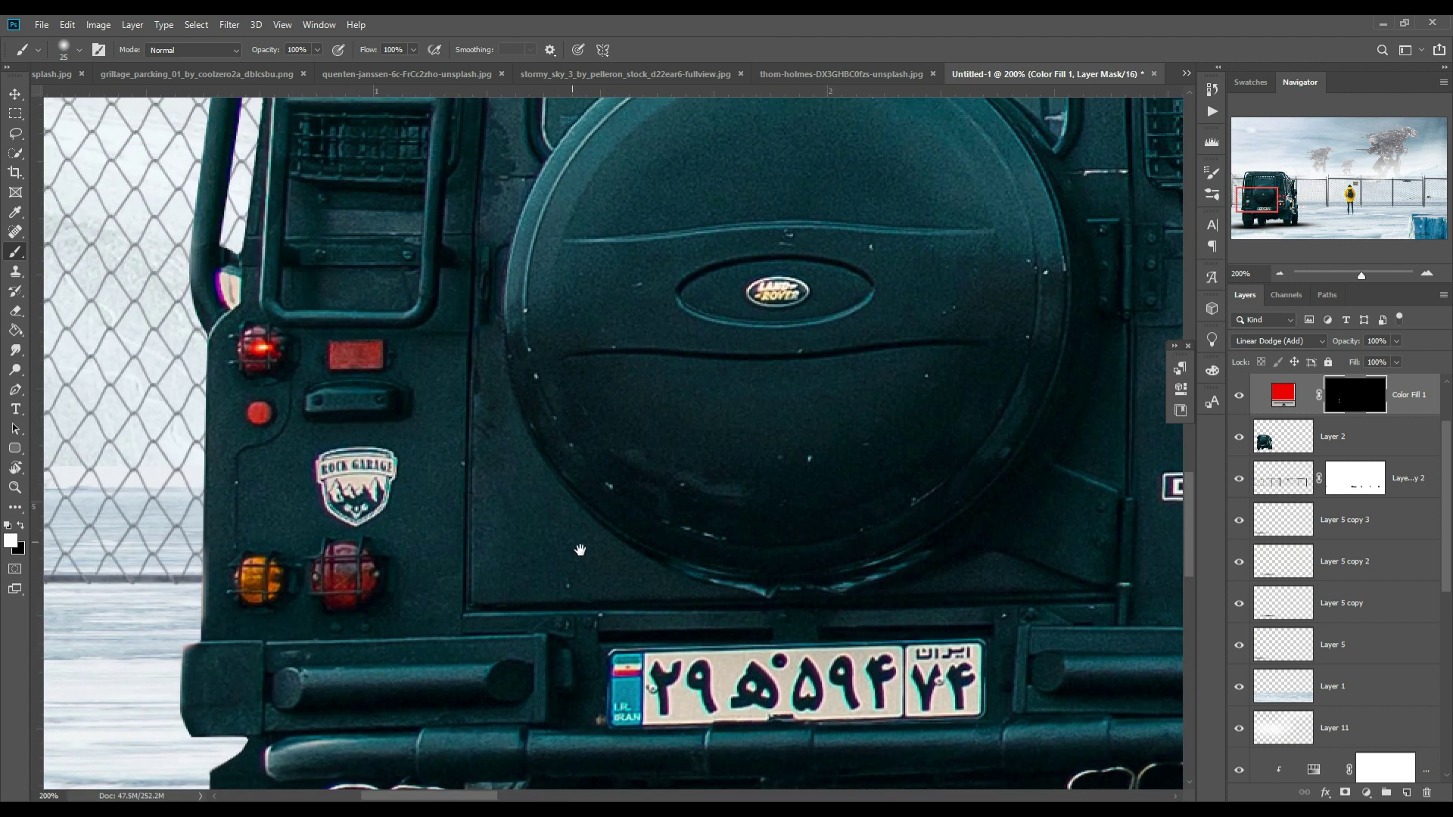
mouse_move(285, 366)
left_mouse_down()
mouse_move(266, 370)
mouse_move(394, 369)
left_mouse_up()
mouse_move(297, 422)
left_mouse_down()
mouse_move(261, 413)
mouse_move(277, 427)
left_mouse_up()
left_click_drag(352, 592, 271, 588)
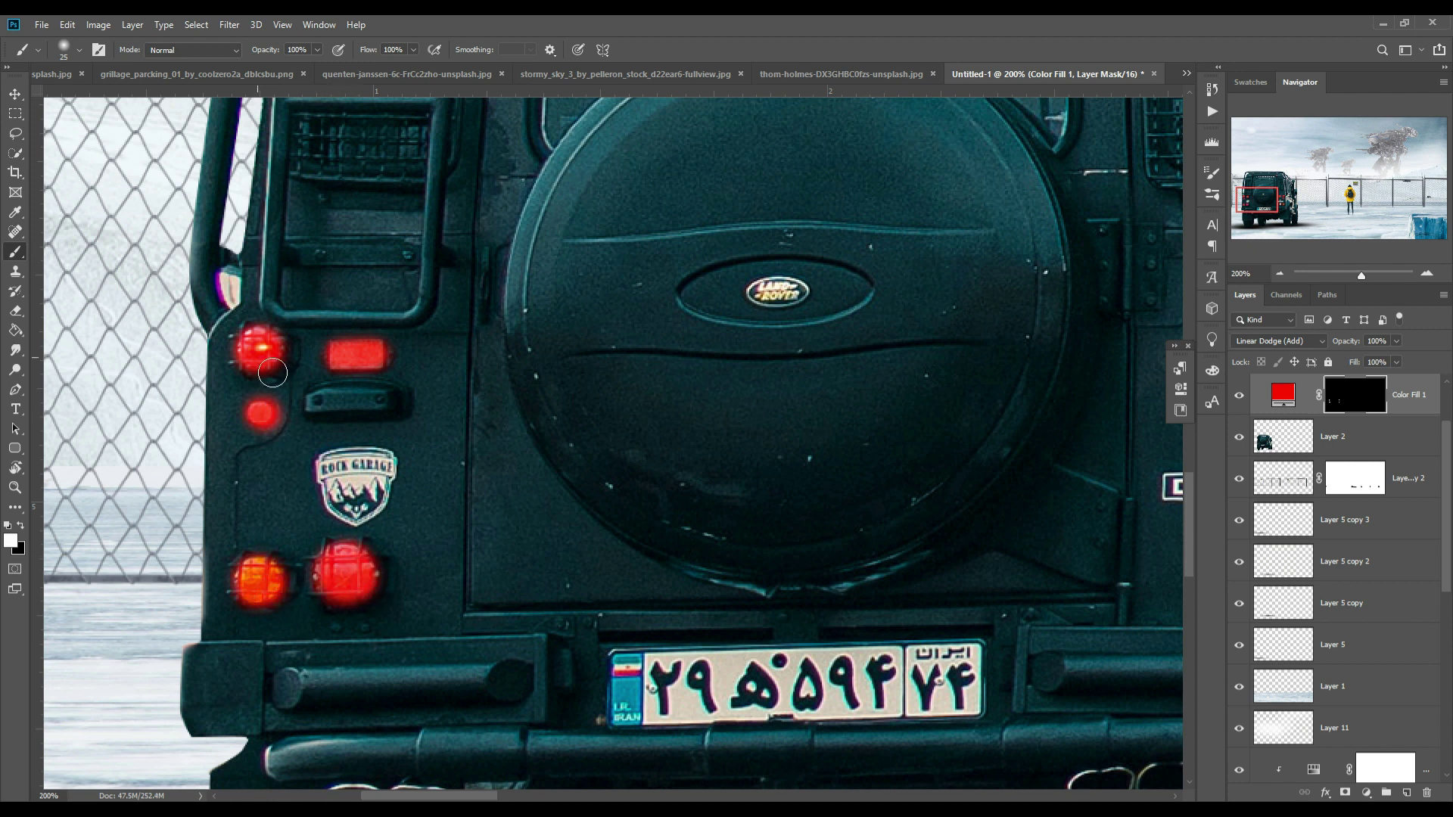
Step: With a larger brush at 24% opacity, add soft red glow around the left taillights
key("bracketright")
key("bracketright")
key("bracketright")
left_click(318, 51)
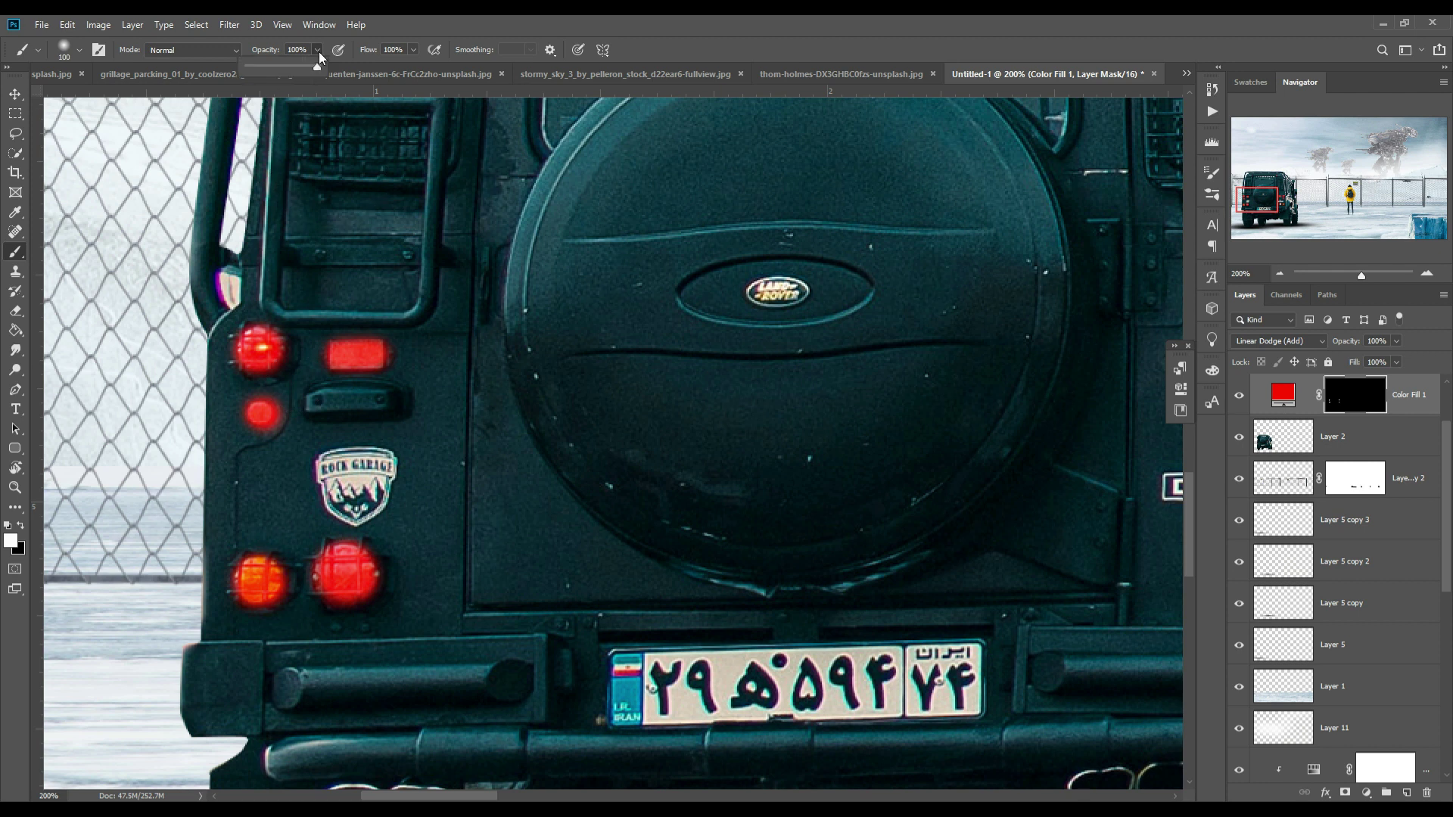
left_click_drag(277, 74, 264, 74)
left_click_drag(258, 333, 231, 371)
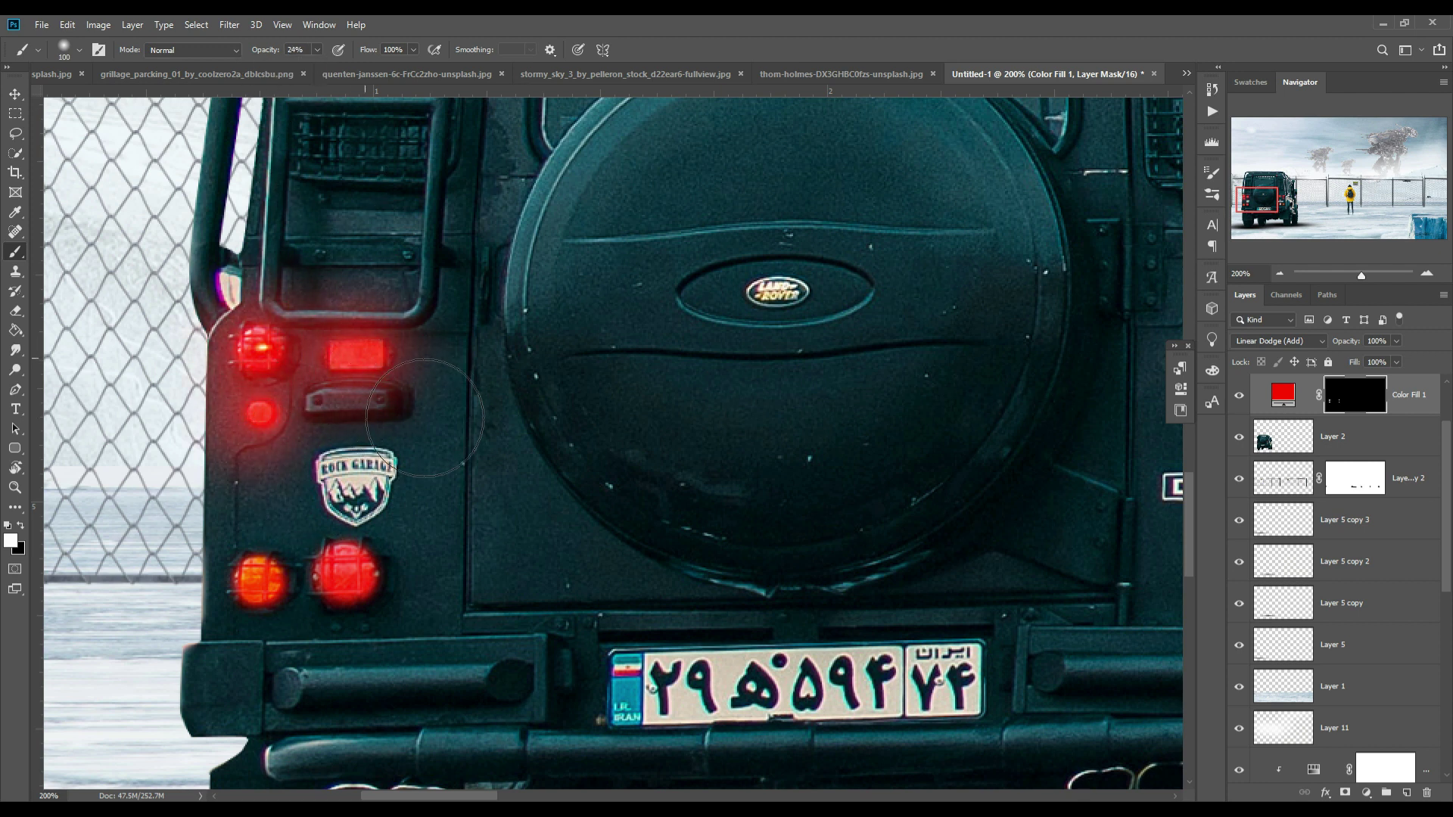
key("bracketright")
key("bracketright")
left_click_drag(348, 576, 253, 591)
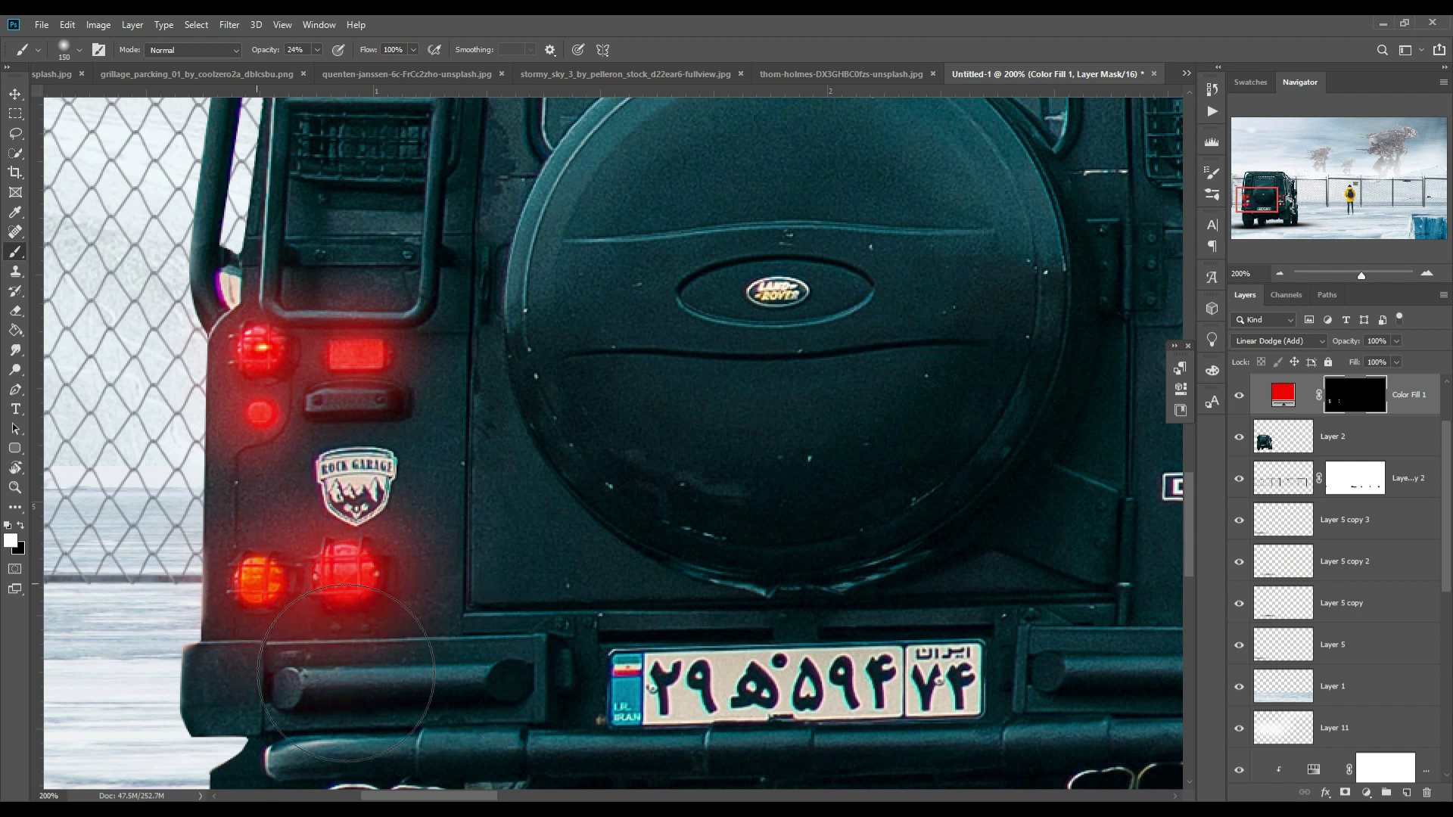
Step: Spread the soft red glow over the upper right taillights and lower rear panel
scroll(649, 585, "right", 6)
scroll(628, 484, "right", 2)
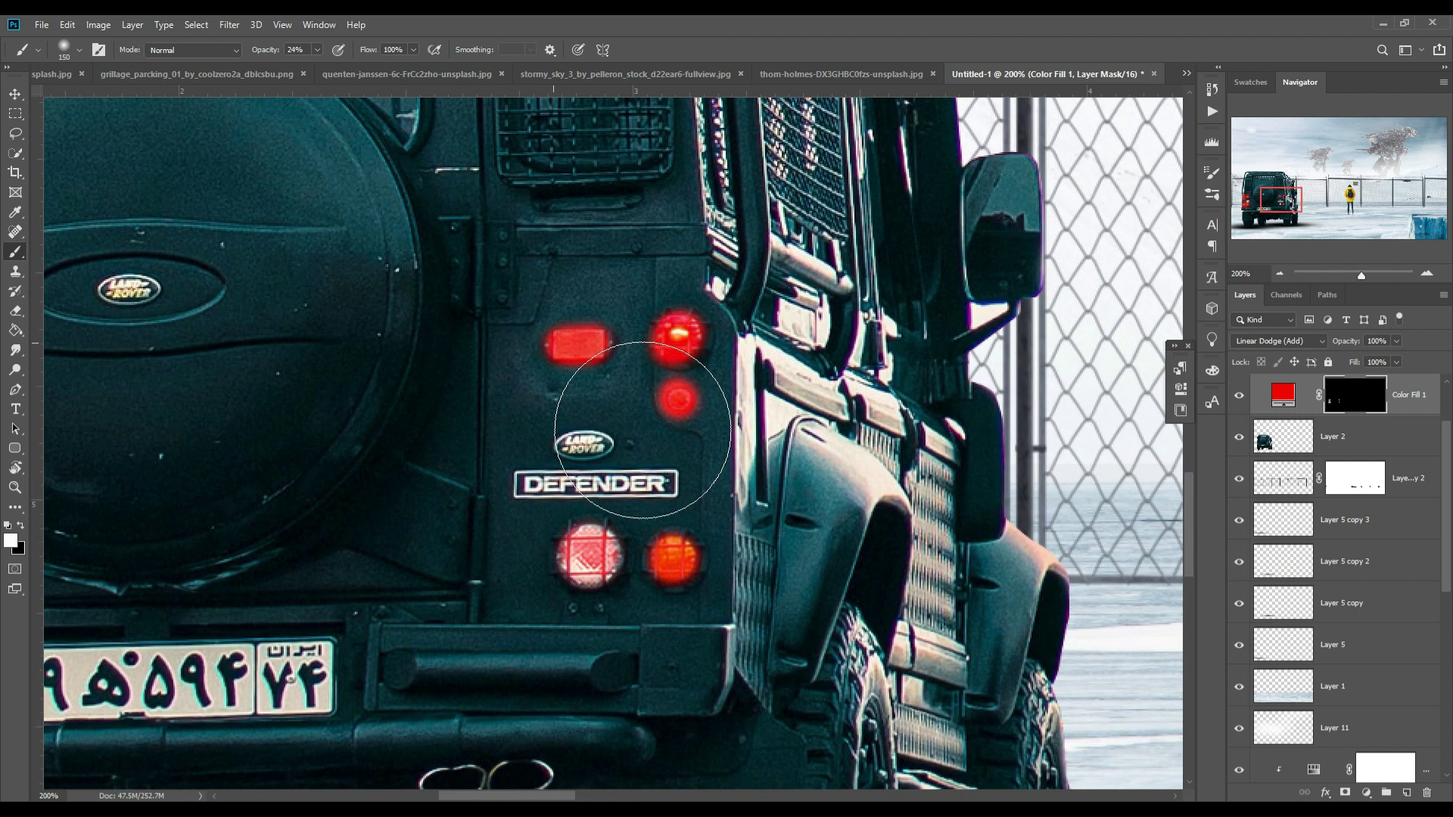
left_click_drag(677, 337, 757, 394)
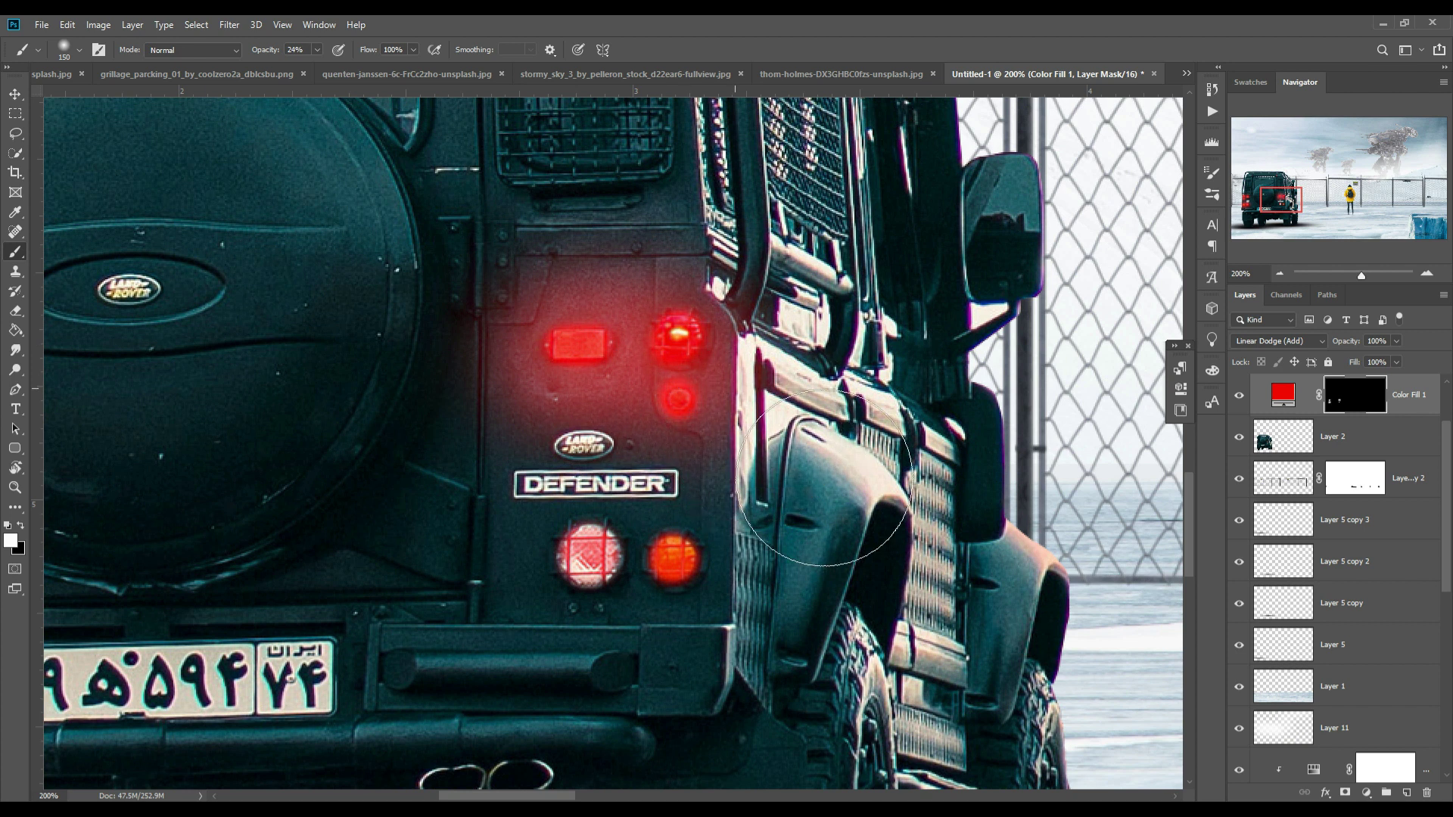
mouse_move(765, 656)
left_mouse_down()
mouse_move(658, 564)
mouse_move(600, 633)
mouse_move(530, 575)
left_mouse_up()
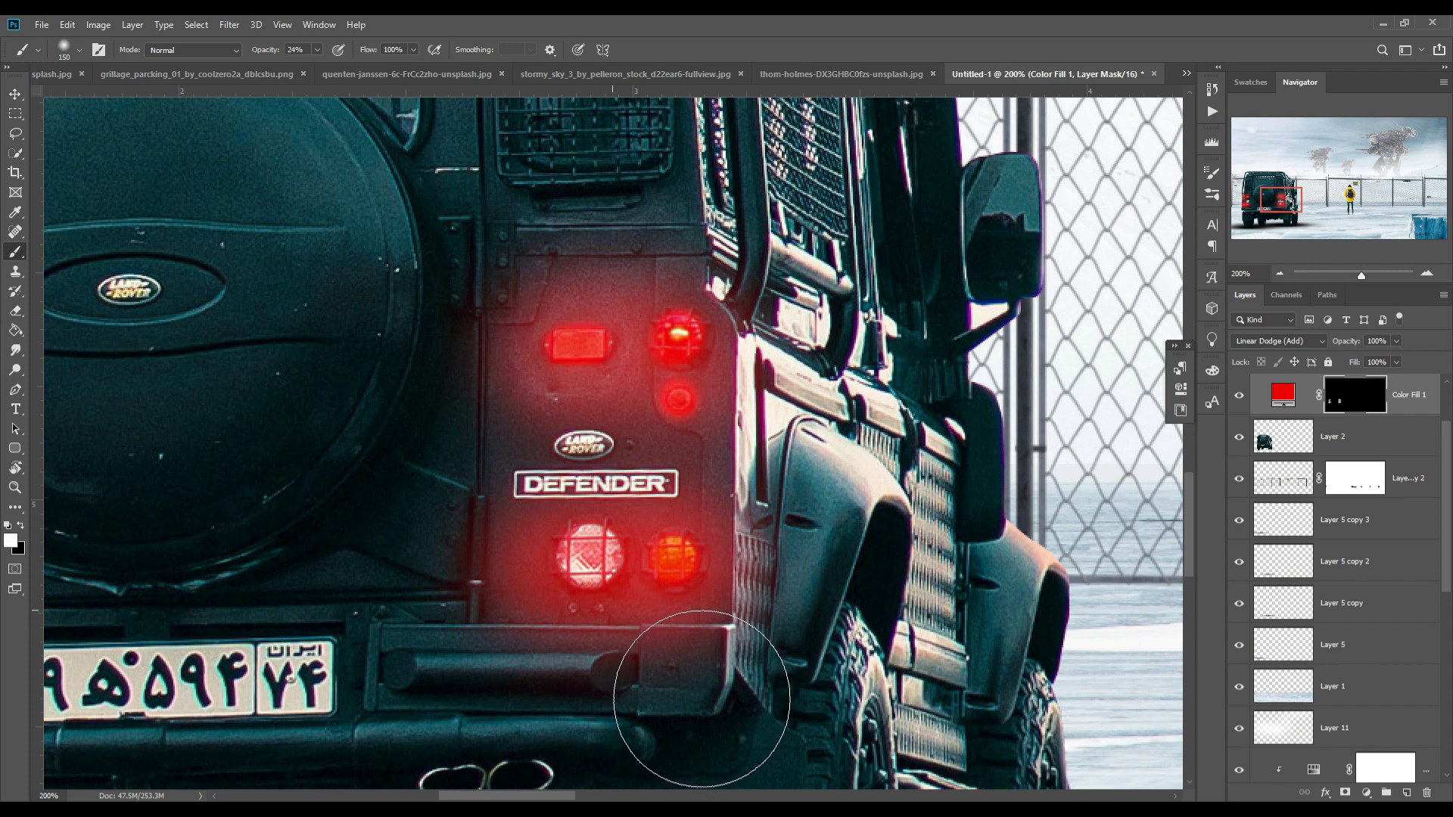
scroll(619, 617, "down", 3)
scroll(619, 617, "down", 1)
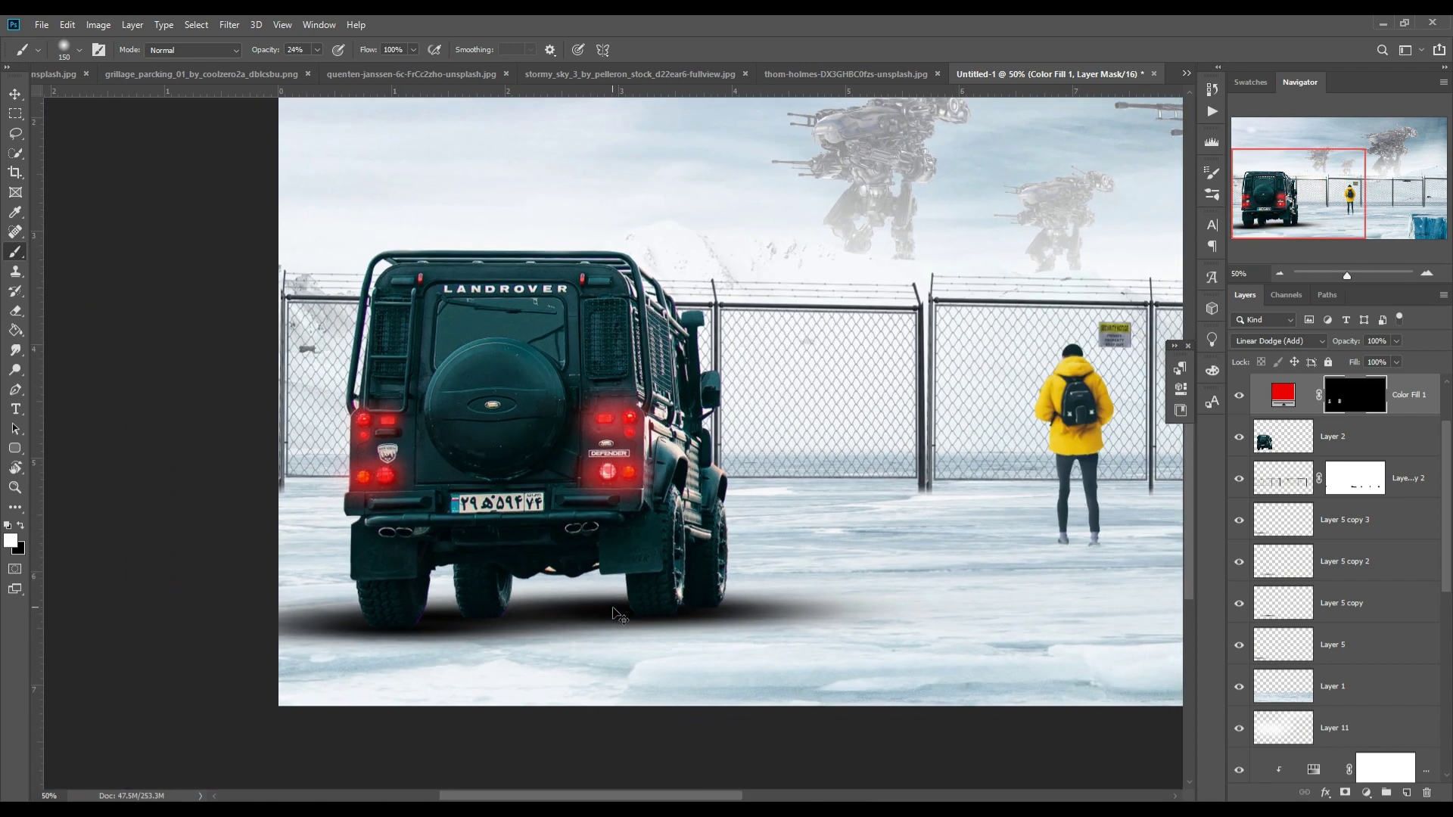
scroll(624, 621, "down", 1)
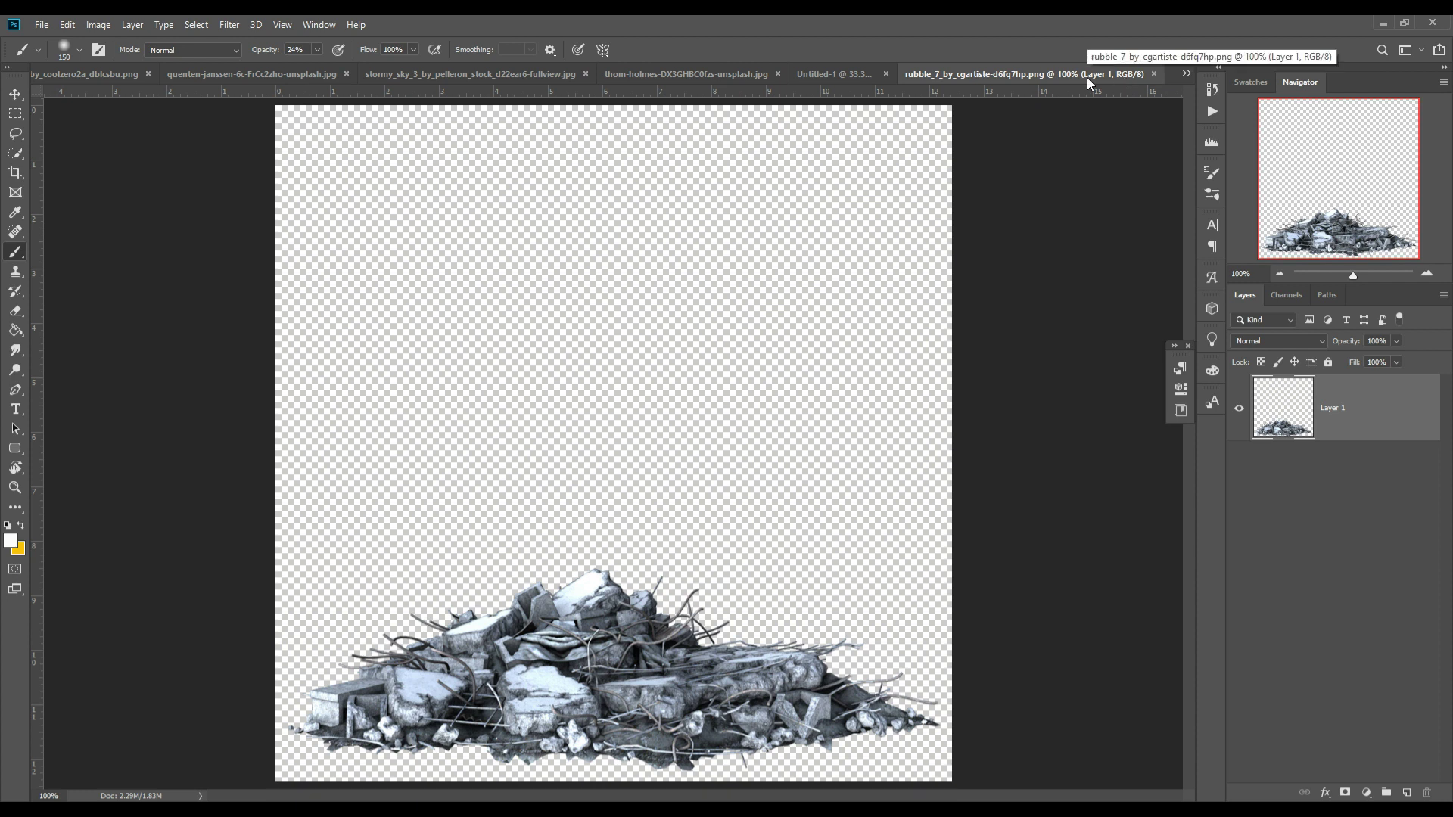
Step: Drag the rubble pile image into Untitled-1 and close its window
left_click_drag(1132, 74, 1147, 128)
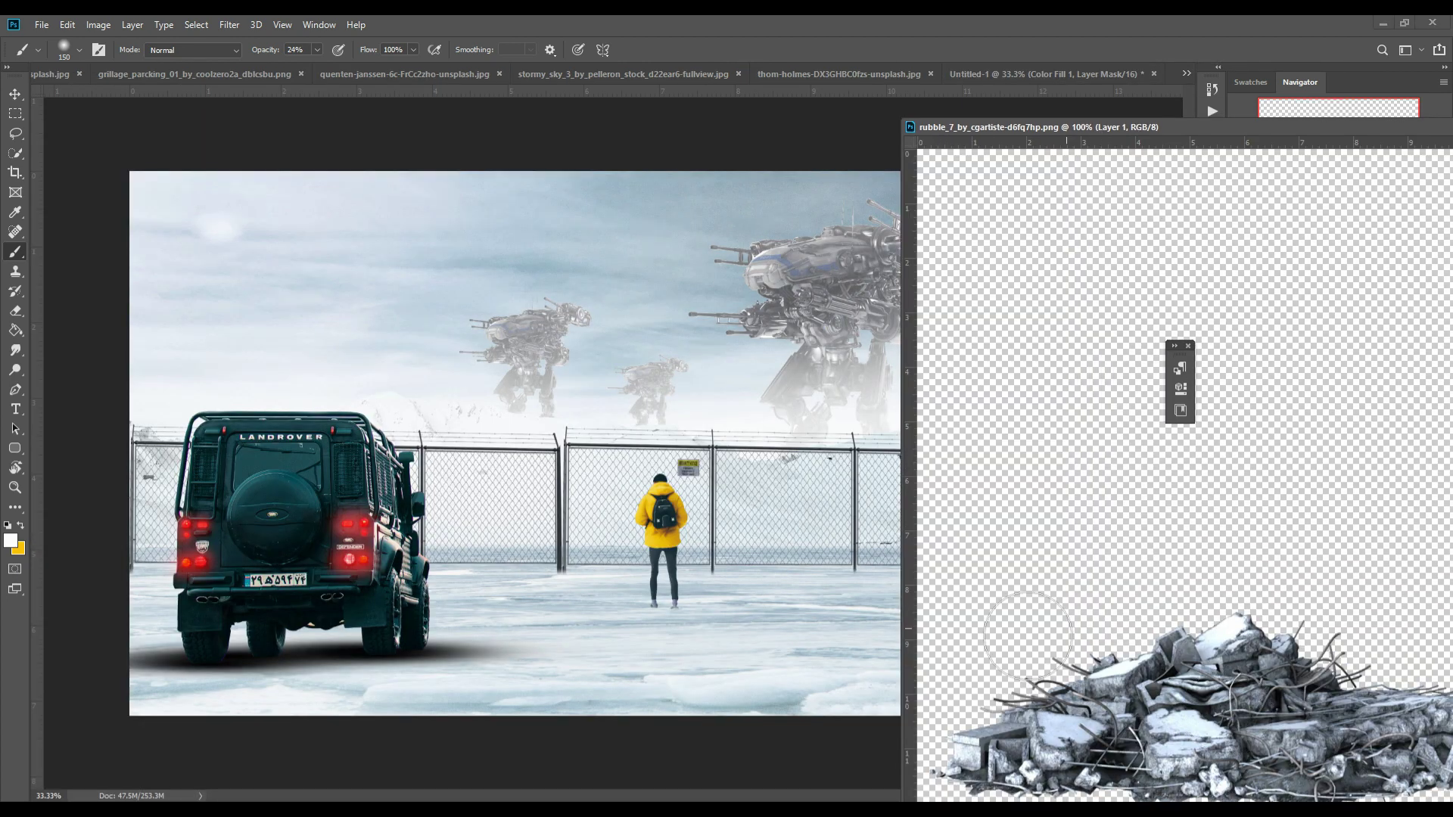
left_click(16, 93)
left_click_drag(1180, 657, 825, 561)
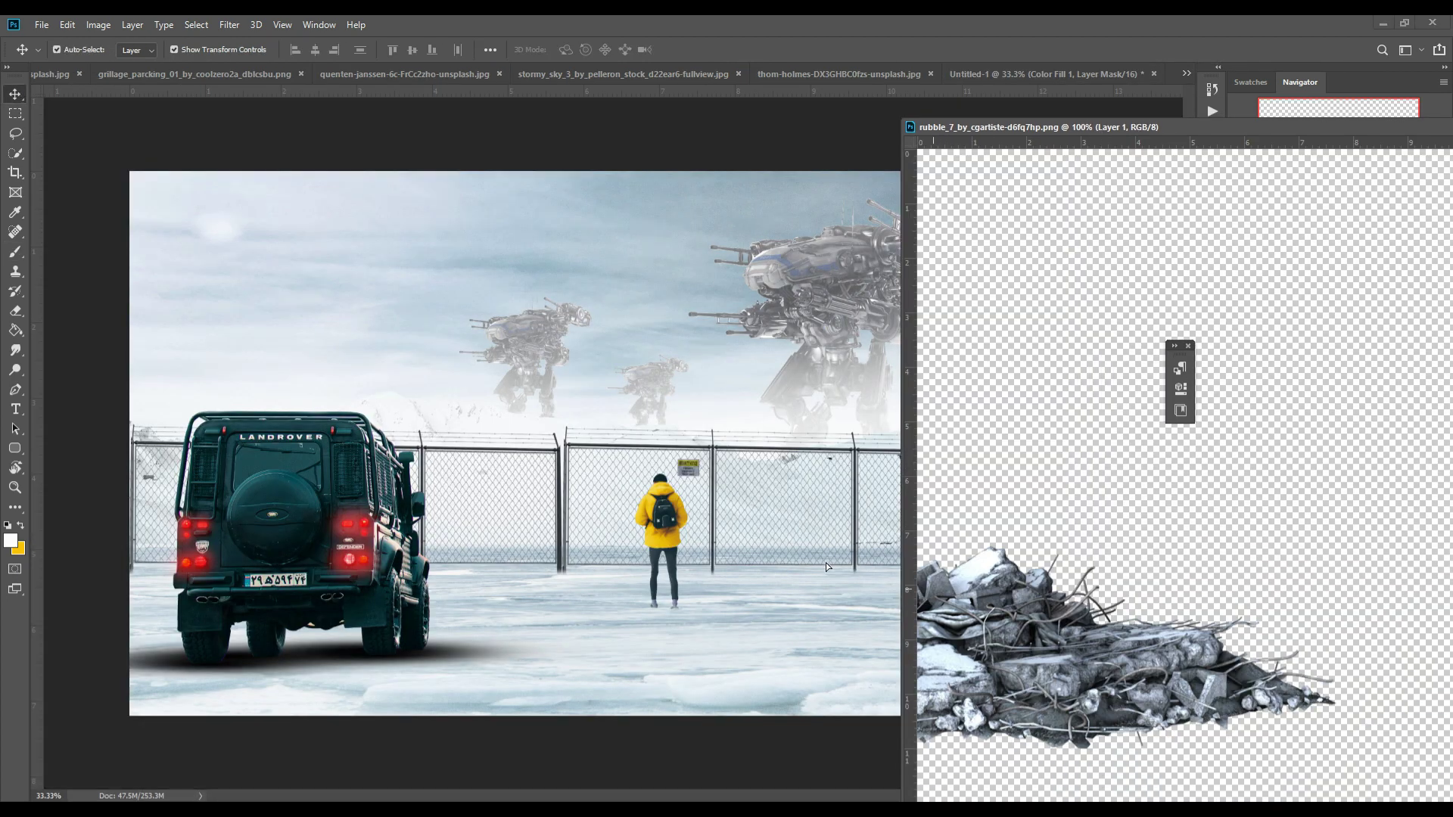
left_click(720, 325)
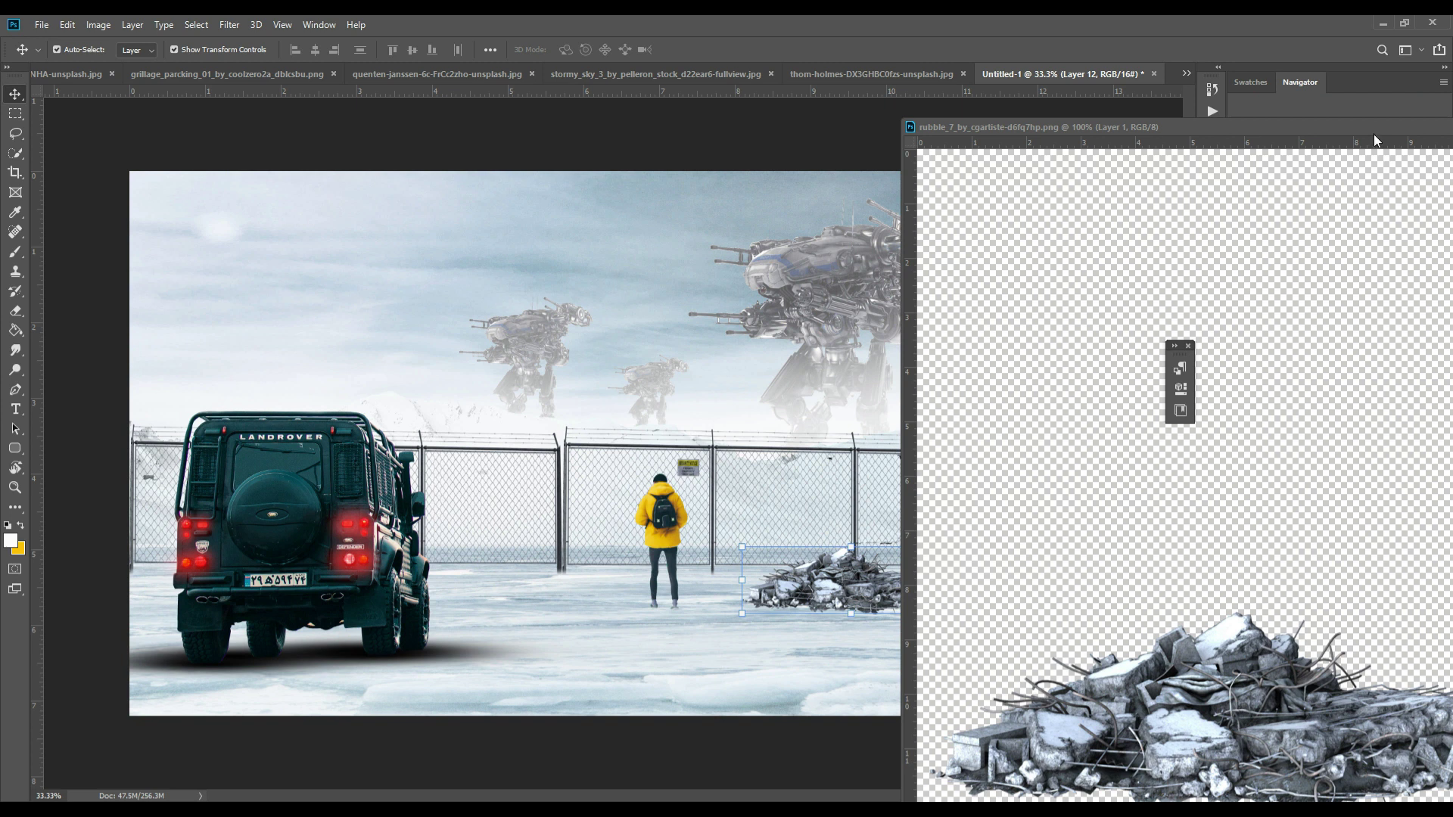
left_click_drag(1373, 134, 697, 401)
left_click(952, 397)
Step: Enlarge the rubble to about 134% and place it right of the person near the fence
key("ctrl+t")
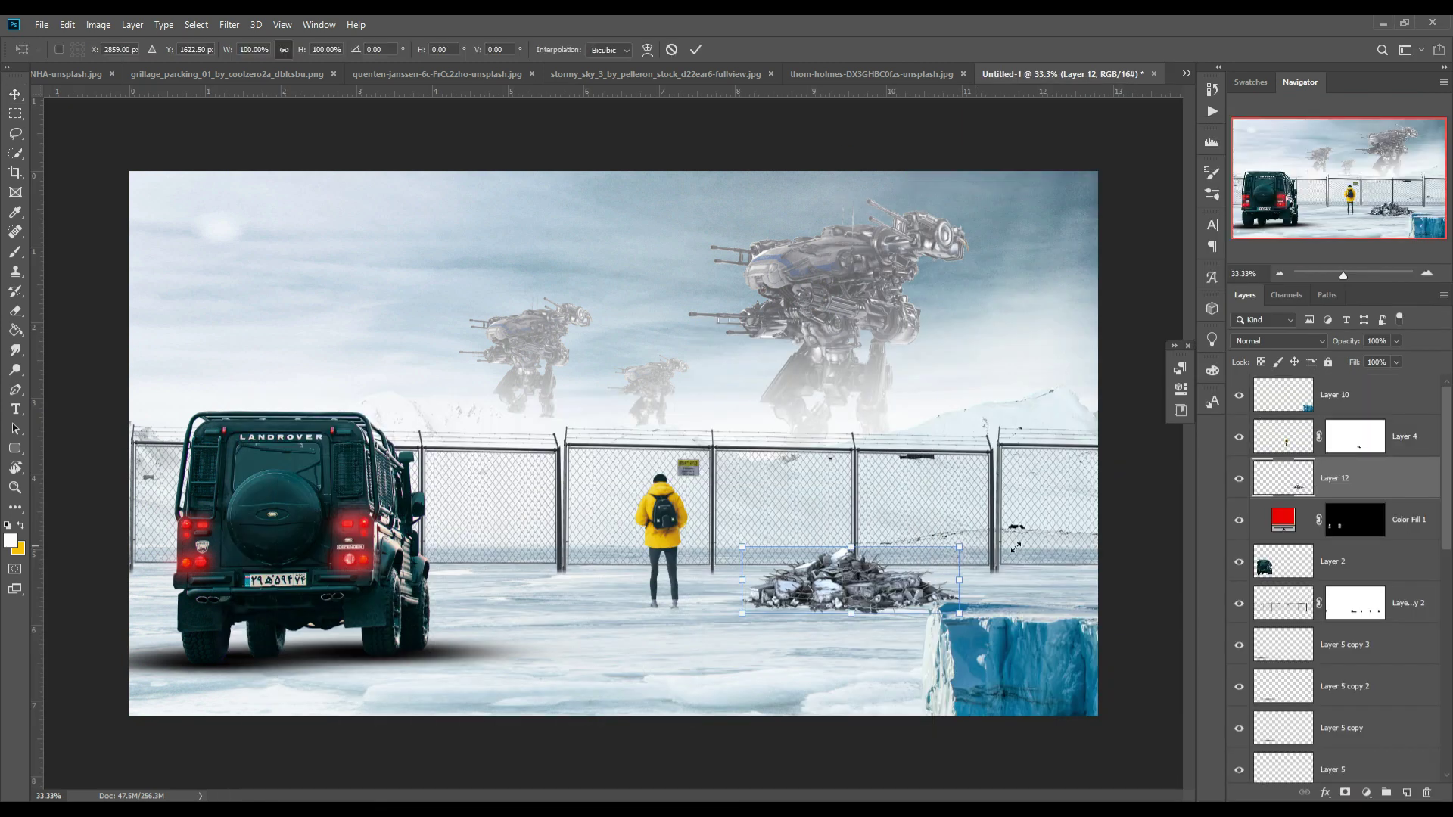
left_click_drag(959, 546, 1033, 524)
left_click_drag(941, 600, 978, 584)
left_click(697, 50)
Step: Keep the rubble at full opacity and add a blank layer mask
left_click(1397, 342)
left_click_drag(1394, 360, 1396, 360)
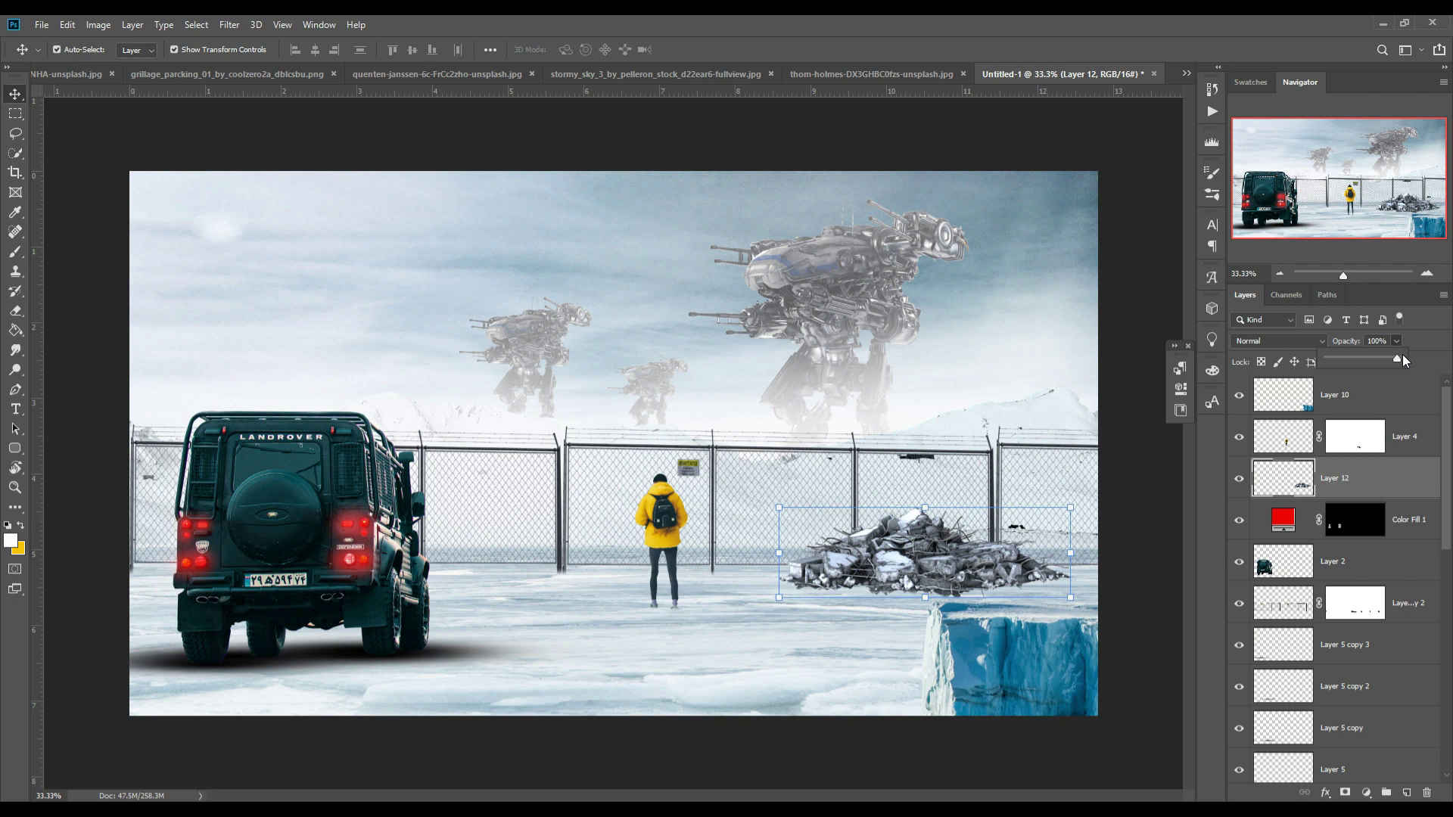
left_click(920, 543)
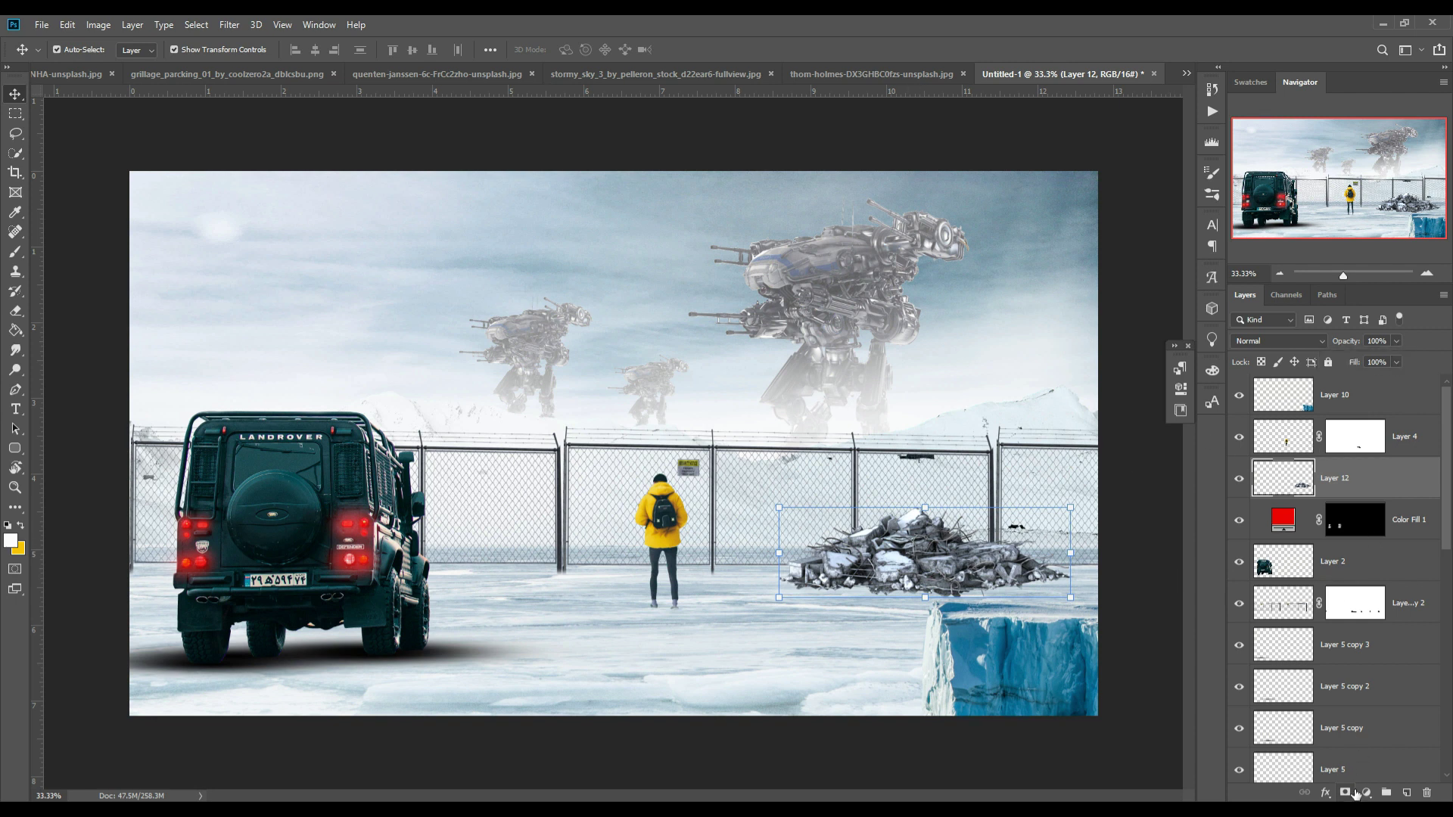
left_click(1348, 791)
Step: Paint black with a 175 px soft brush along the rubble's base on Layer 12's mask
left_click(15, 252)
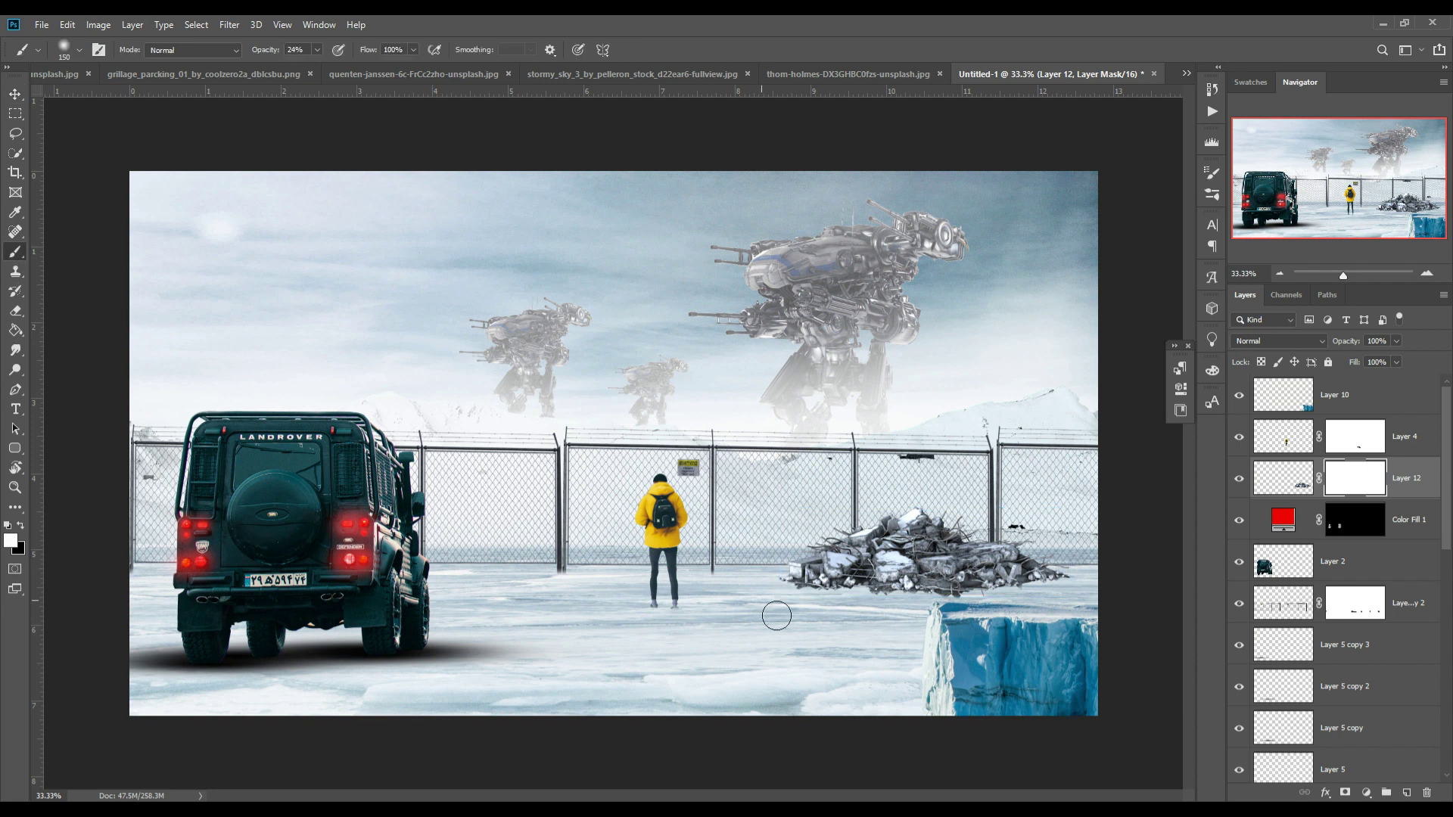
key("bracketright")
key("x")
mouse_move(830, 610)
left_mouse_down()
mouse_move(856, 612)
mouse_move(818, 610)
mouse_move(962, 613)
mouse_move(1014, 586)
mouse_move(1088, 605)
left_mouse_up()
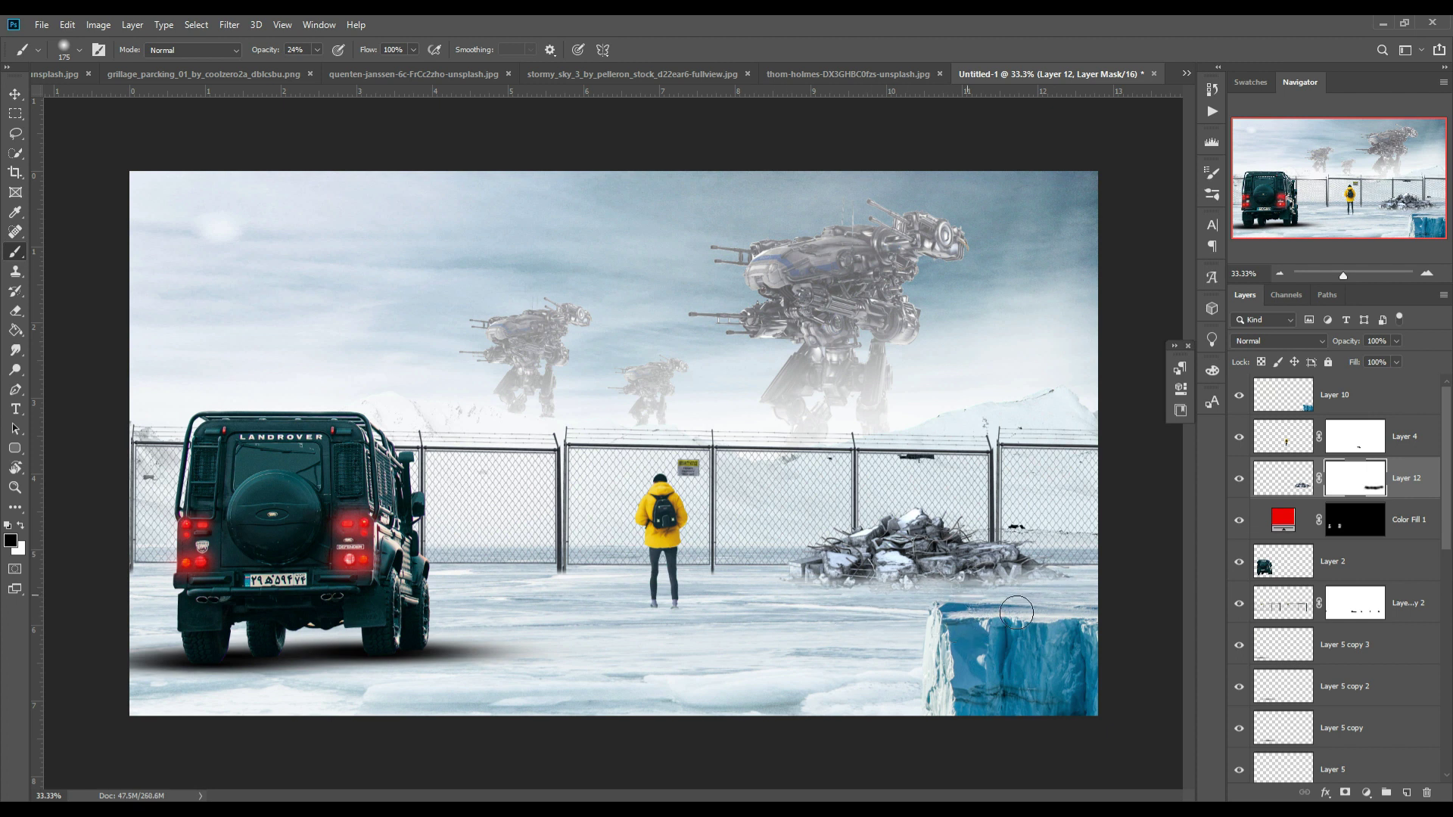
left_click(13, 98)
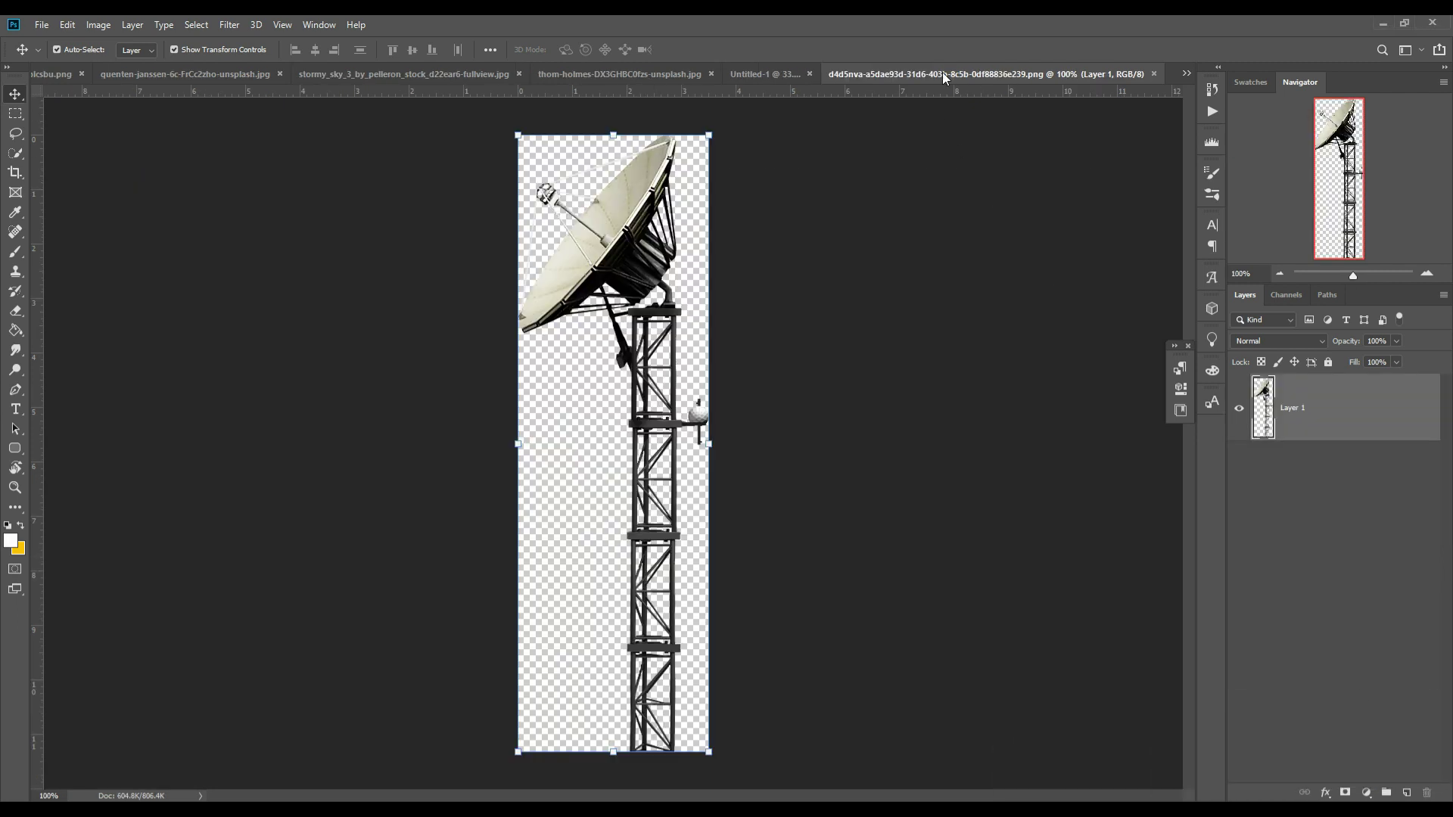
Step: Bring the satellite dish tower image into the Untitled-1 composite
left_click_drag(943, 74, 942, 147)
left_click_drag(975, 359, 642, 345)
left_click(709, 324)
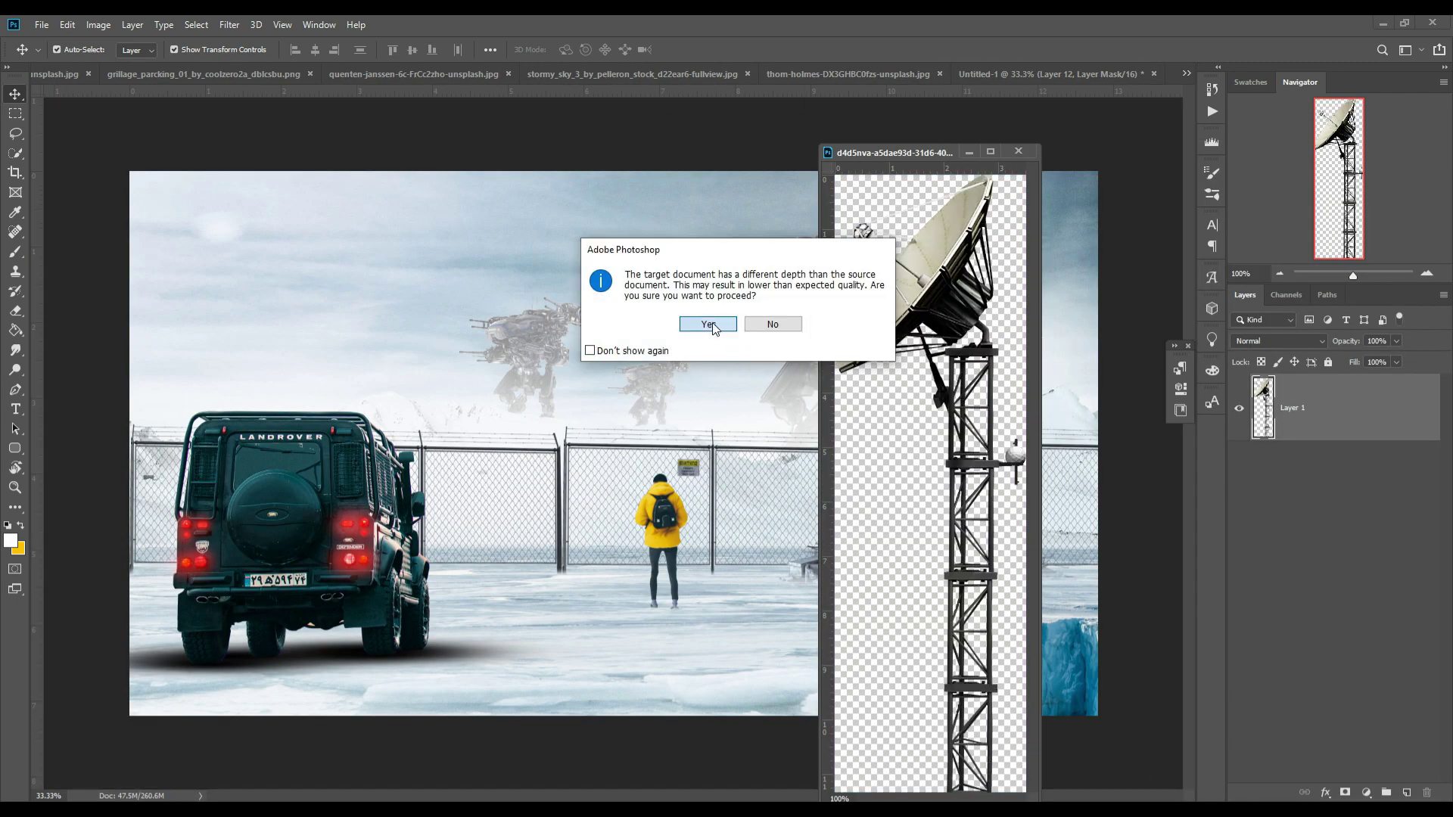
left_click(973, 152)
Step: Place the tower above the Land Rover's roof, move Layer 13 below Layer 2, and flip it horizontally
key("ctrl+t")
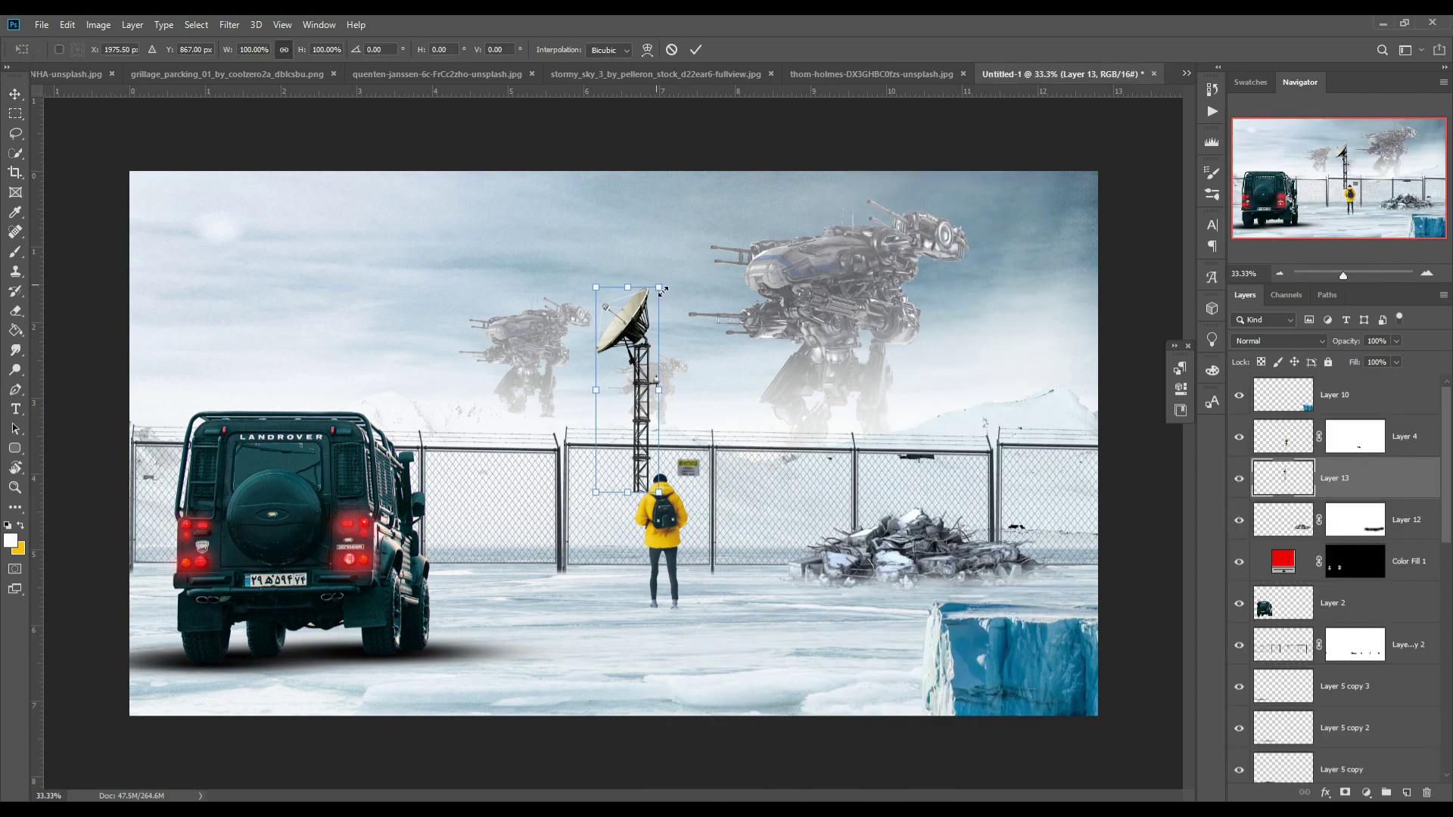
mouse_move(653, 356)
left_mouse_down()
mouse_move(974, 371)
mouse_move(329, 352)
left_mouse_up()
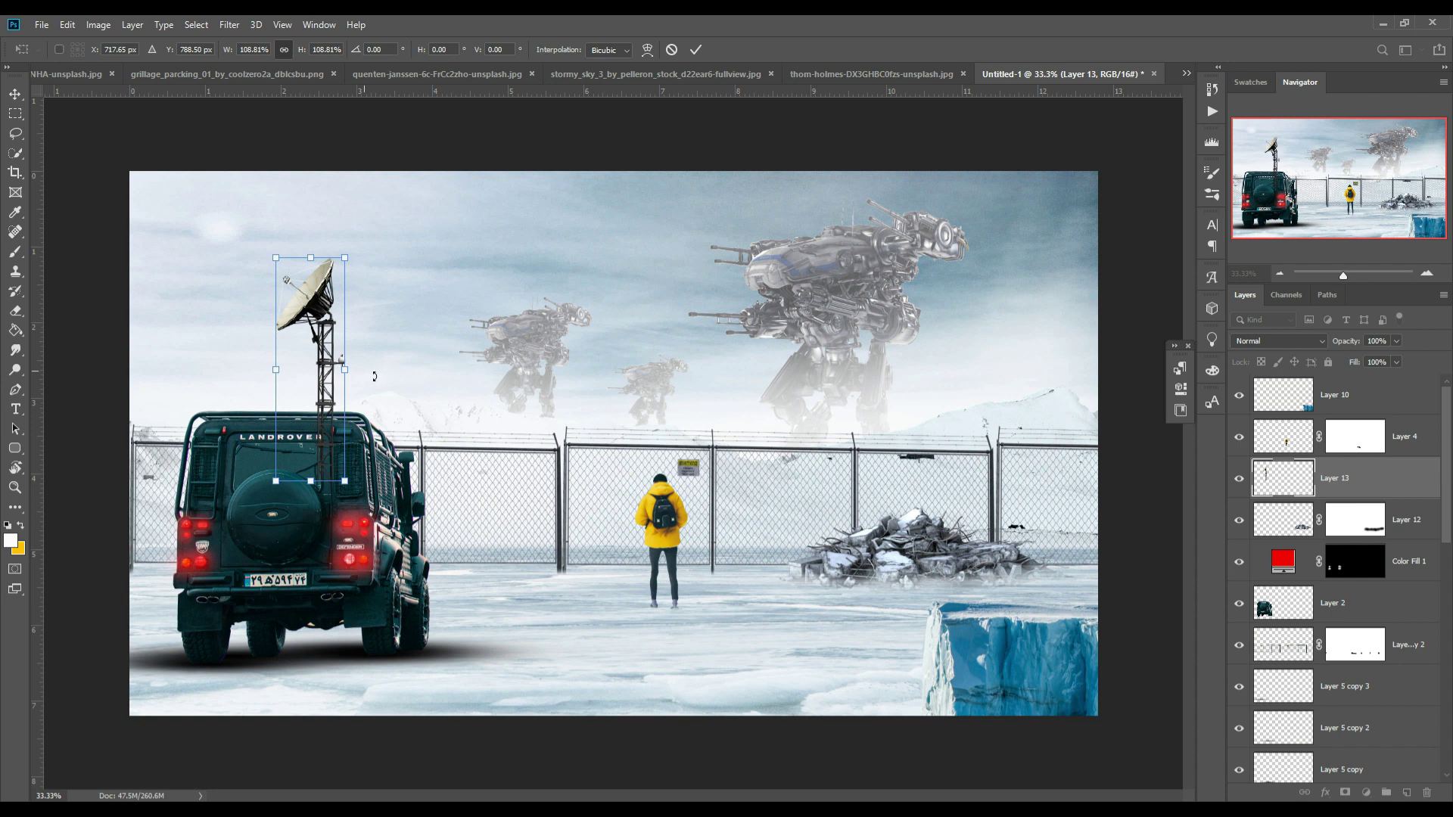
left_click(696, 49)
left_click_drag(1355, 492, 1373, 632)
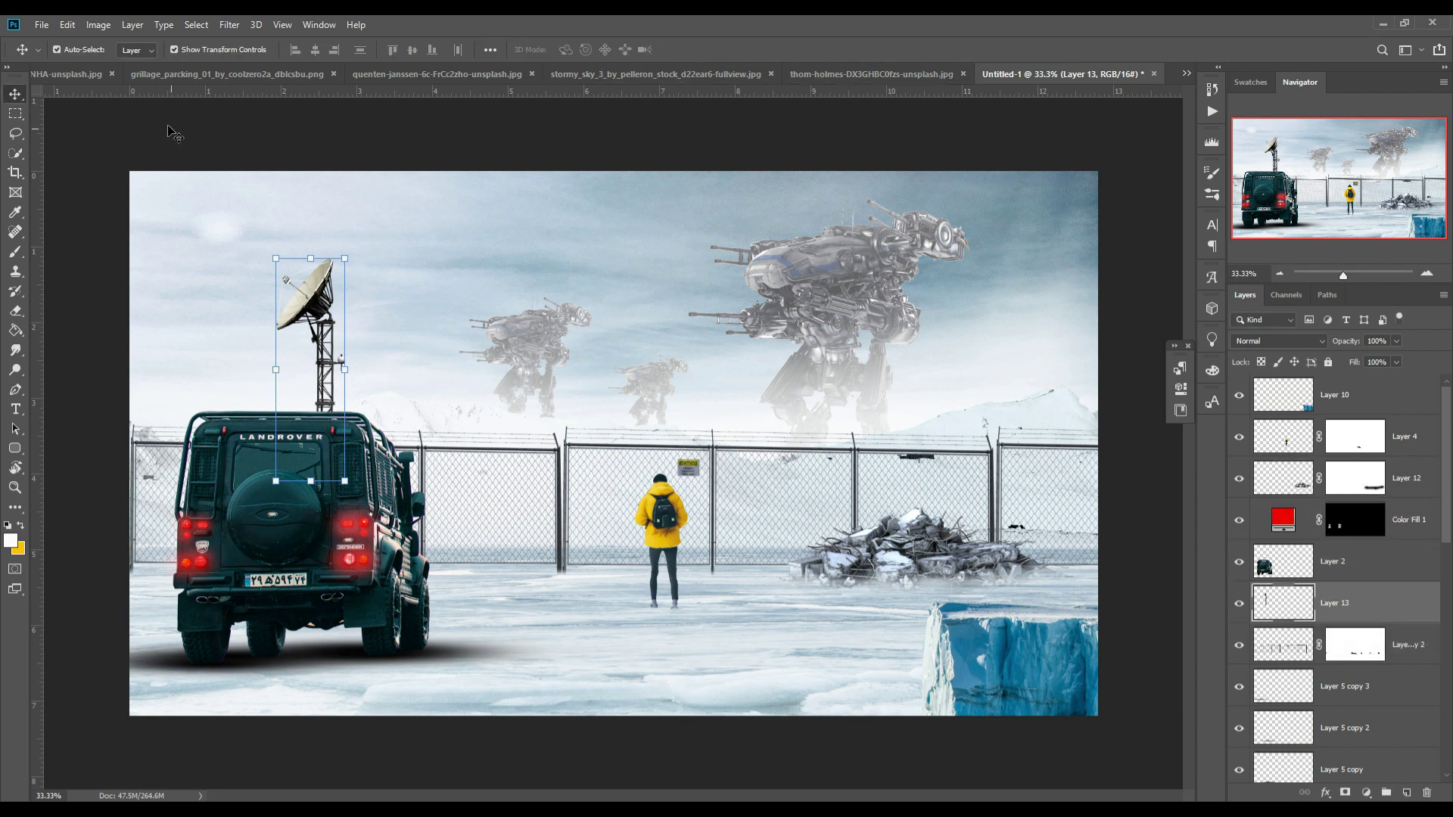
left_click(67, 24)
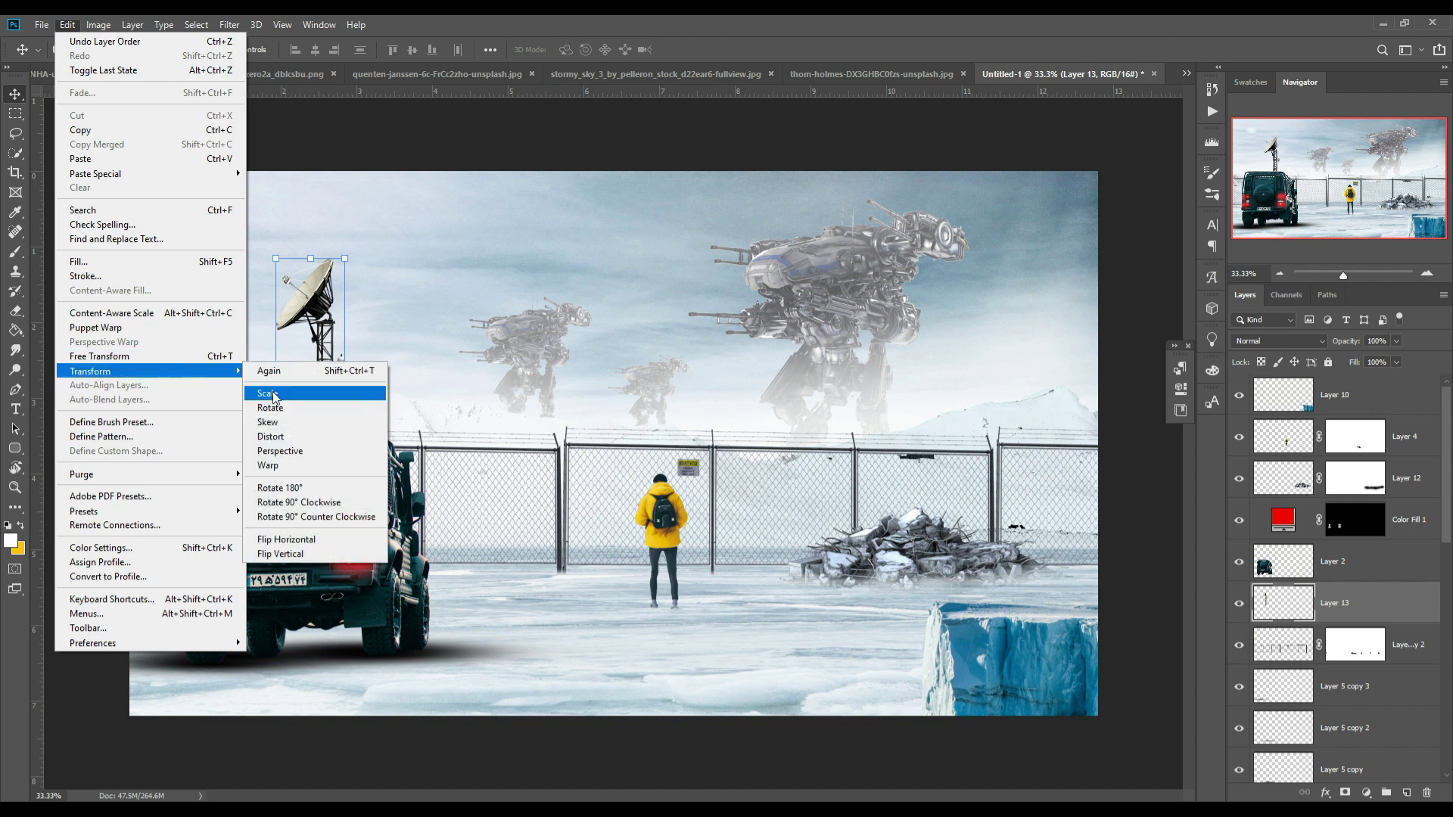
left_click(286, 539)
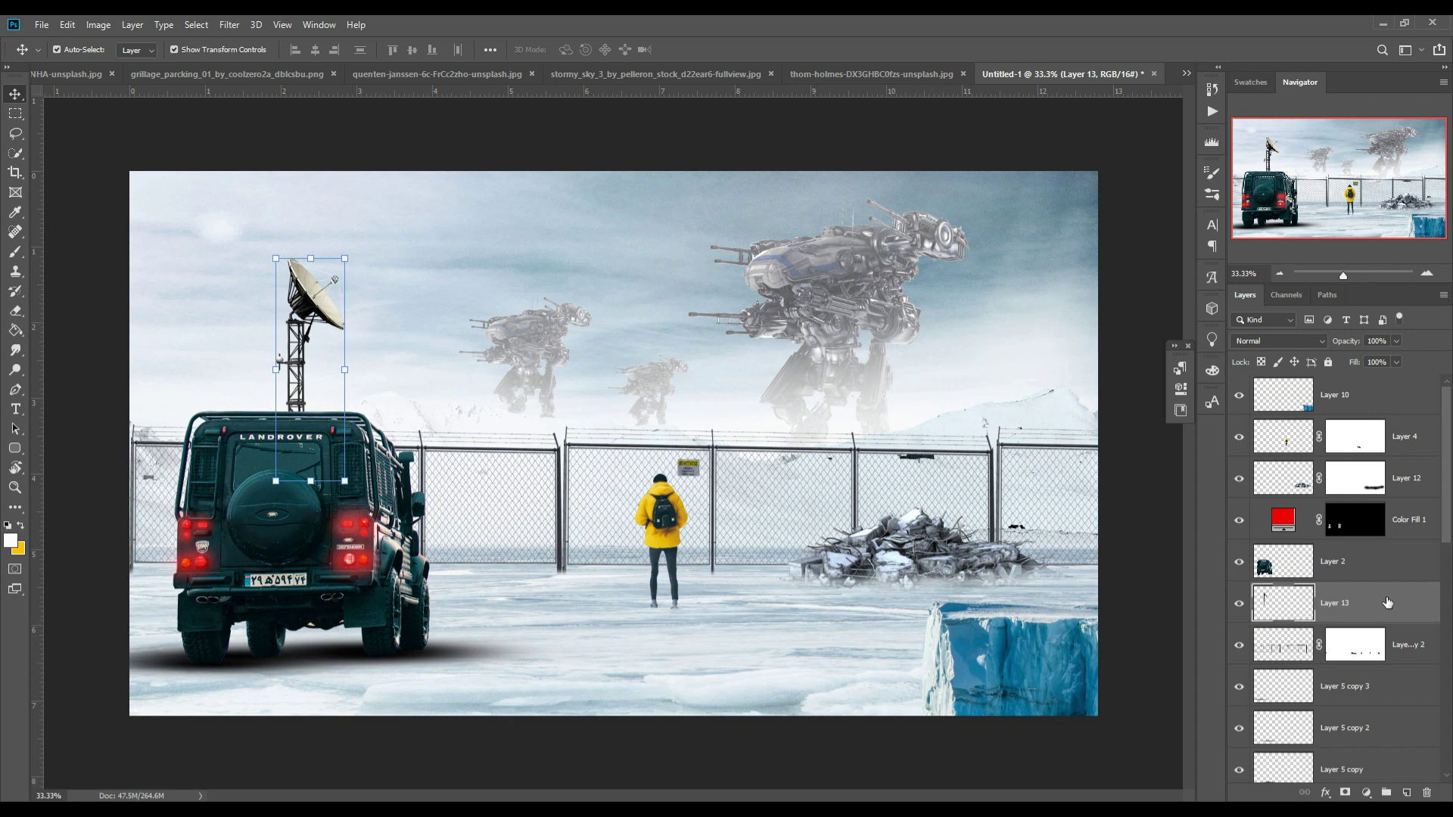
Step: Duplicate the rubble layer, shrink the copy slightly and place it at the bottom beside the iceberg
right_click(1409, 483)
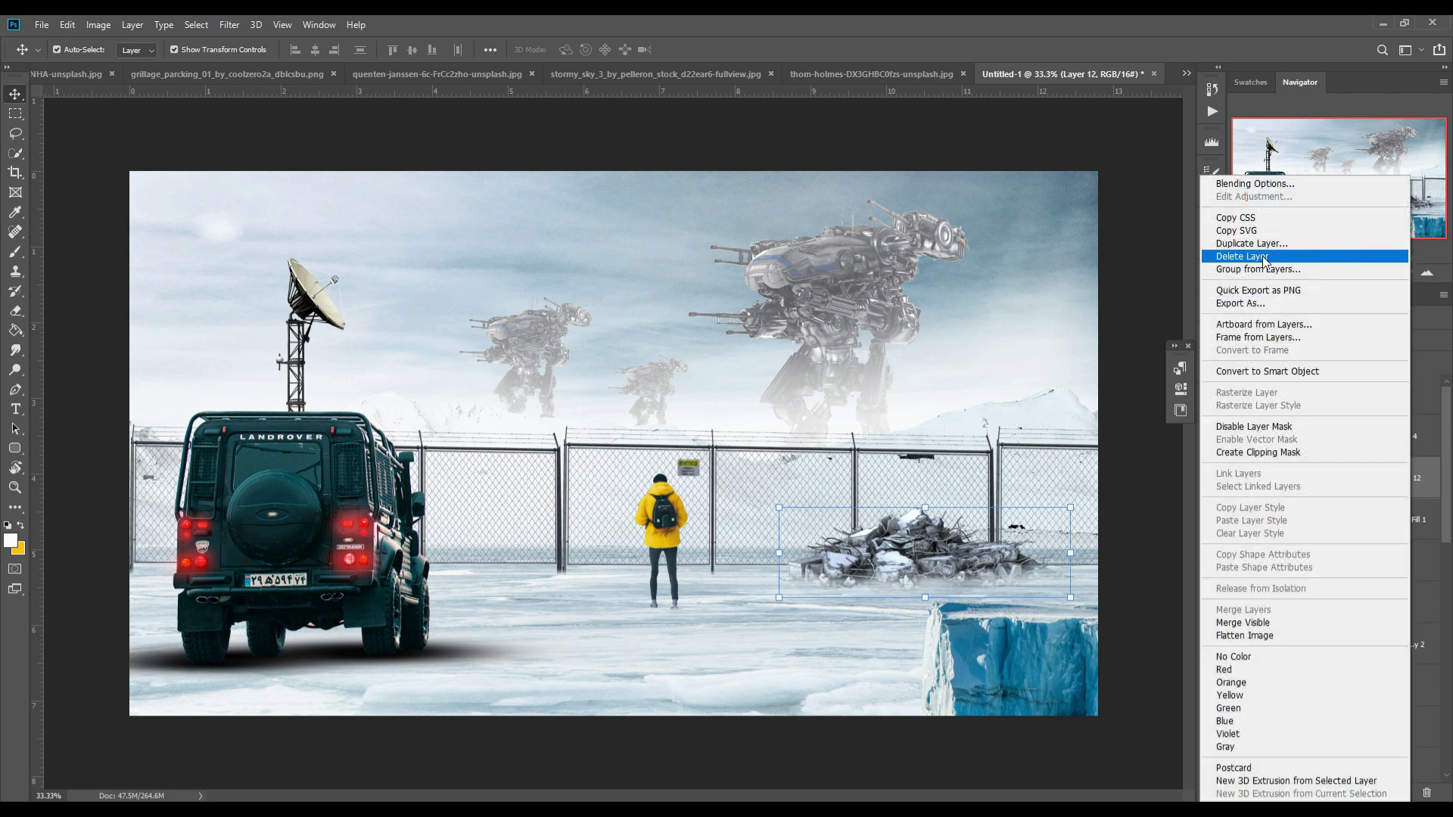
left_click(1301, 261)
left_click(851, 239)
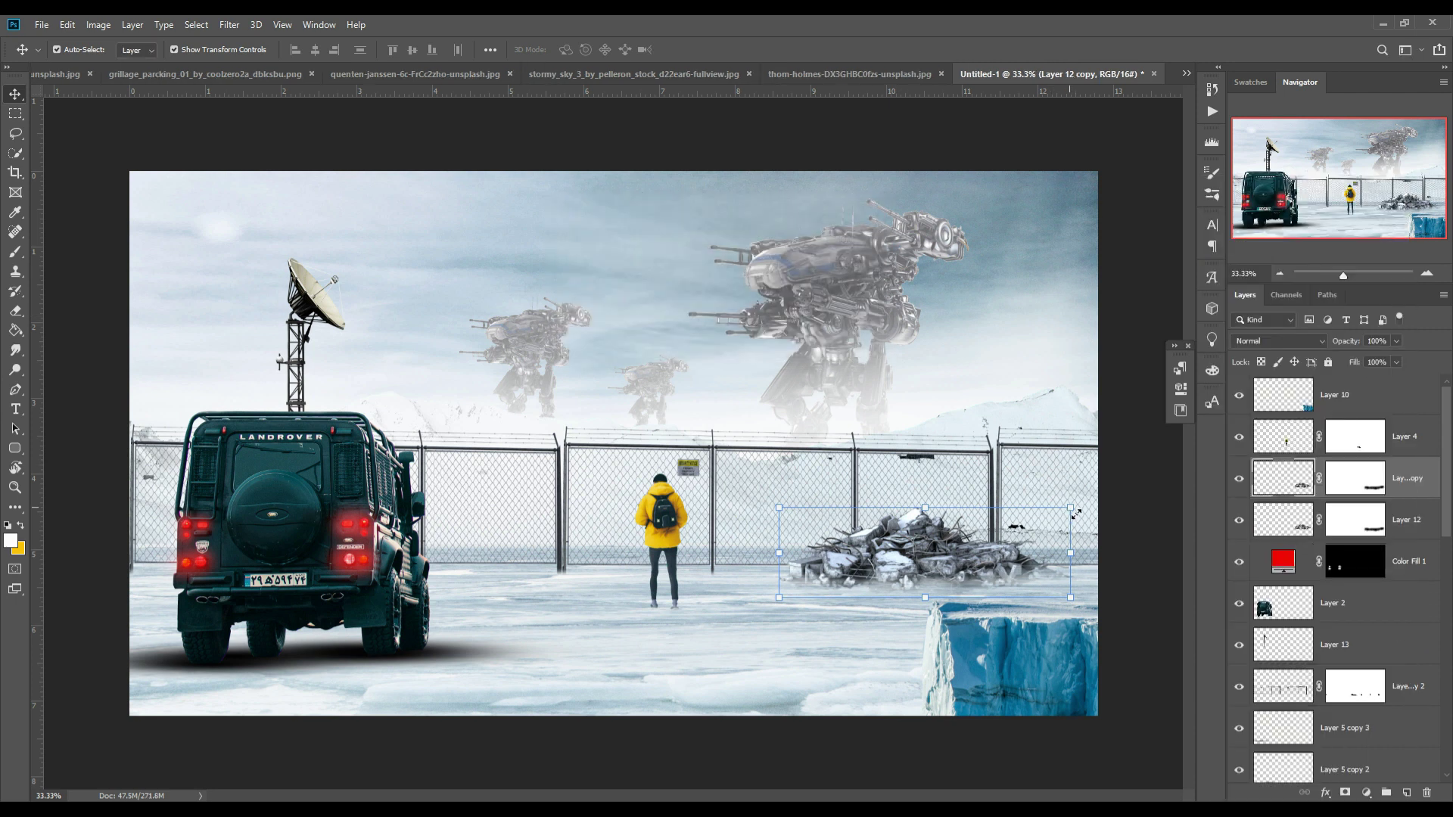
left_click_drag(1076, 515, 1060, 520)
left_click_drag(897, 563, 424, 710)
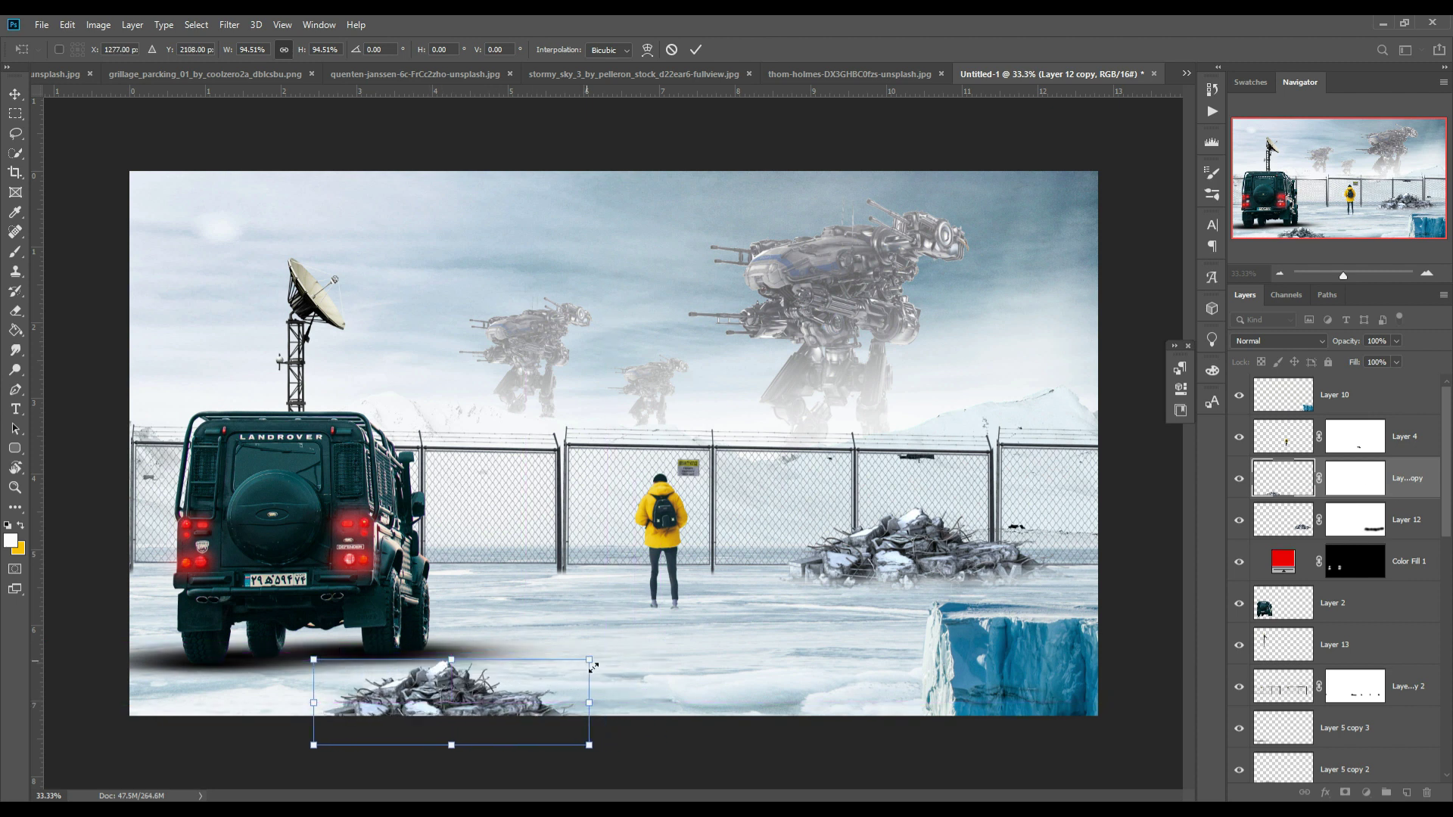
left_click_drag(478, 715, 897, 710)
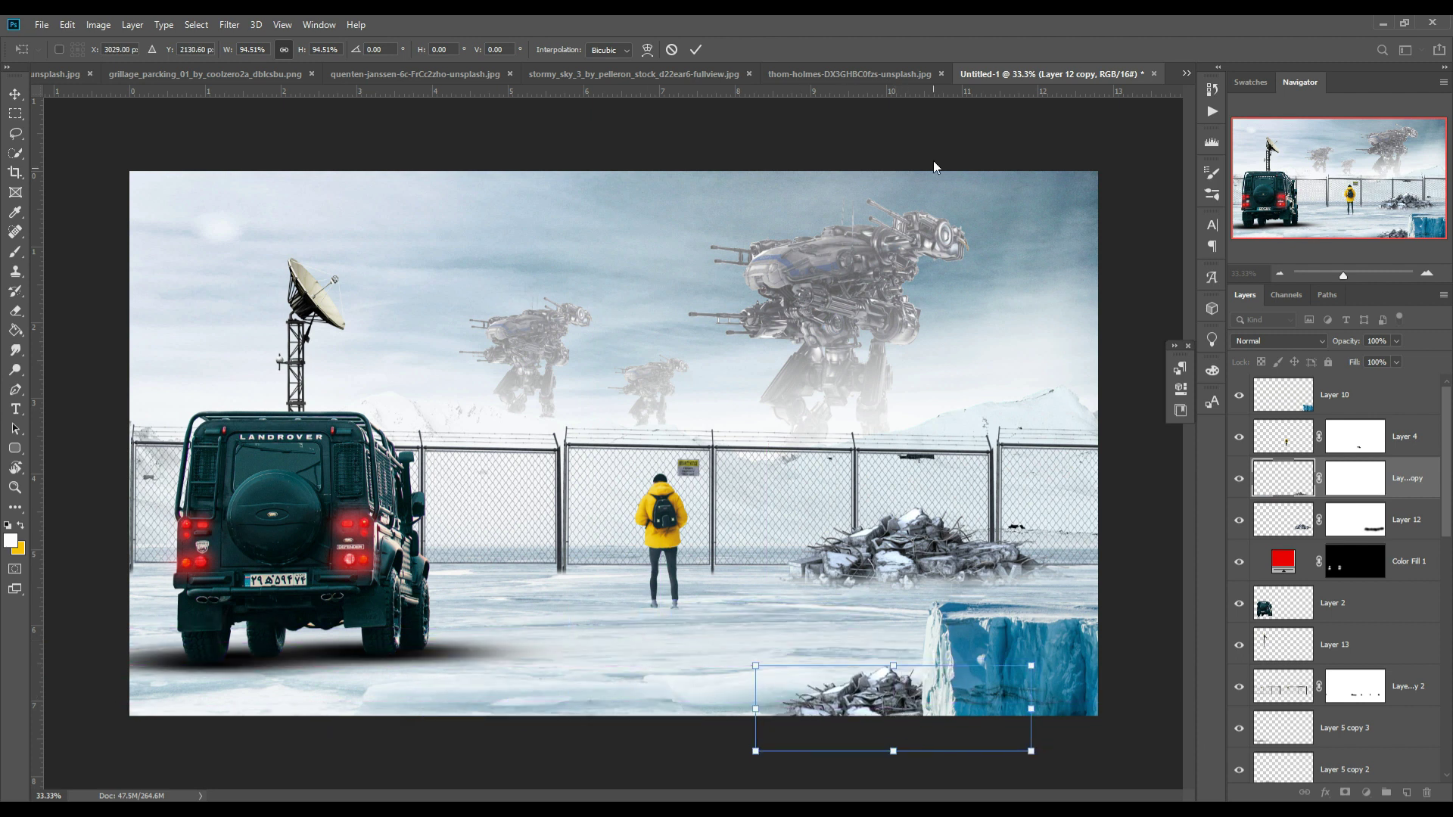
left_click(697, 50)
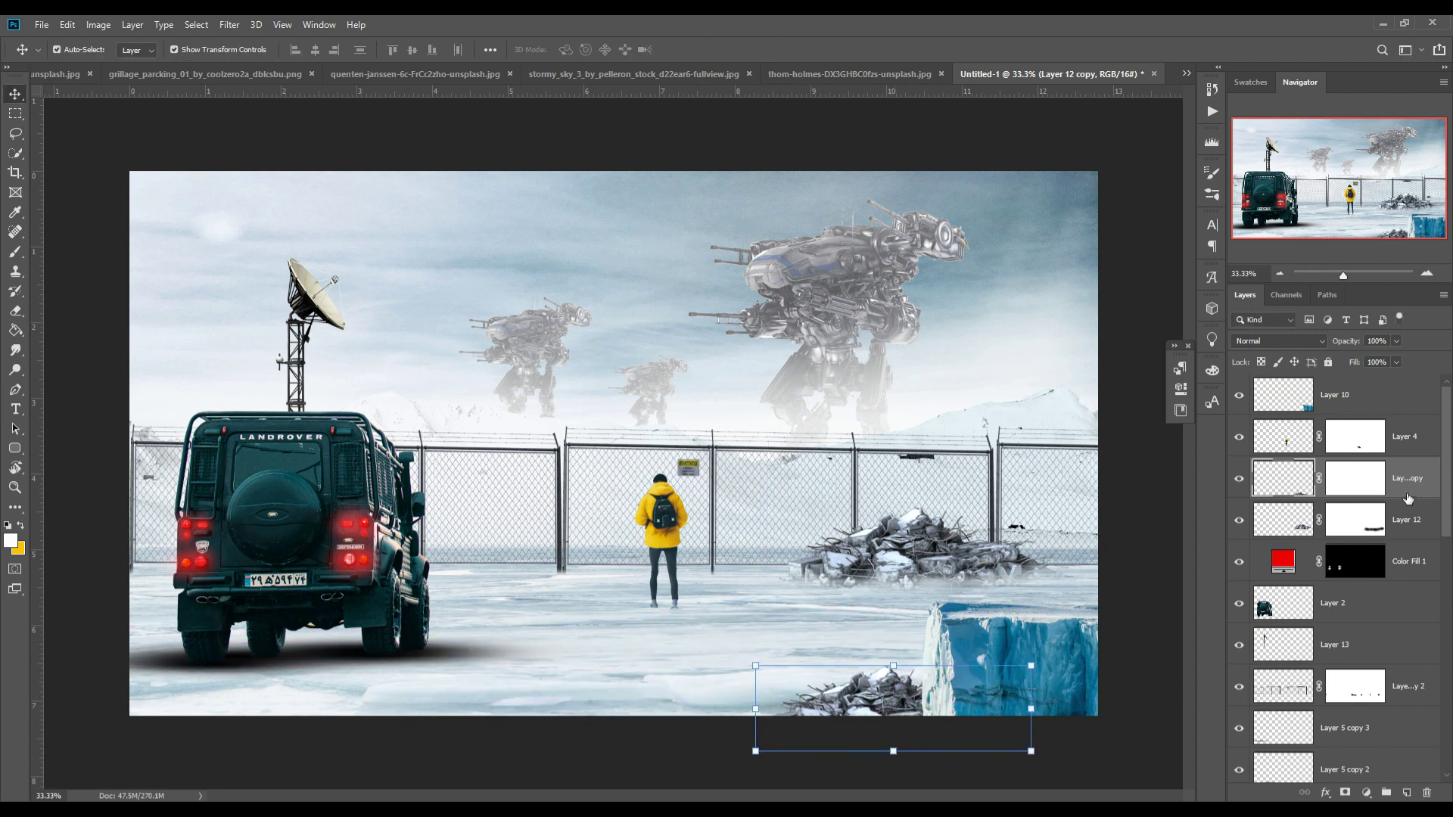
Step: Delete an accidental extra rubble duplicate and drag the rock PNG into the composite
right_click(1408, 498)
left_click(1265, 241)
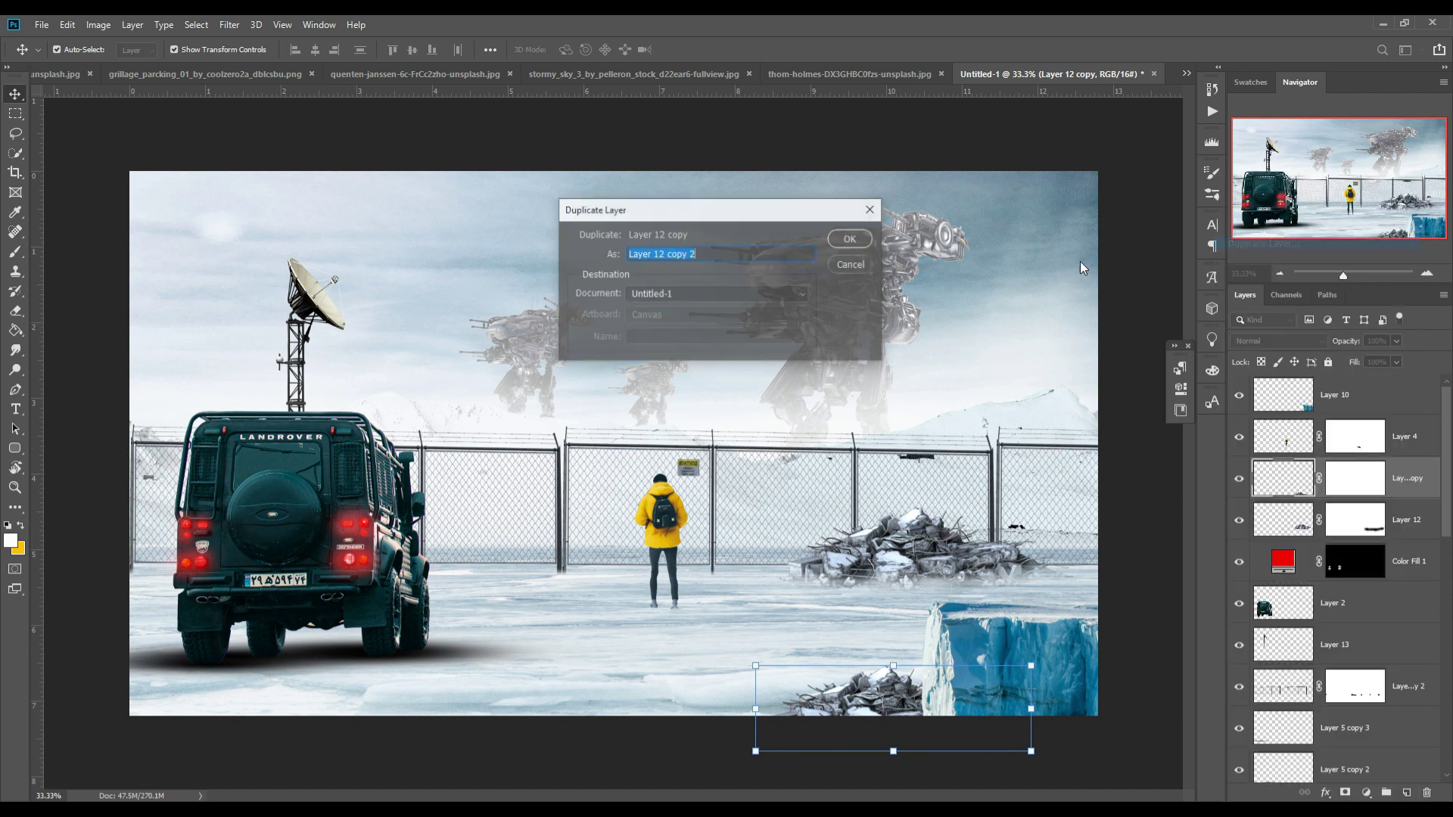
left_click(851, 241)
key("Delete")
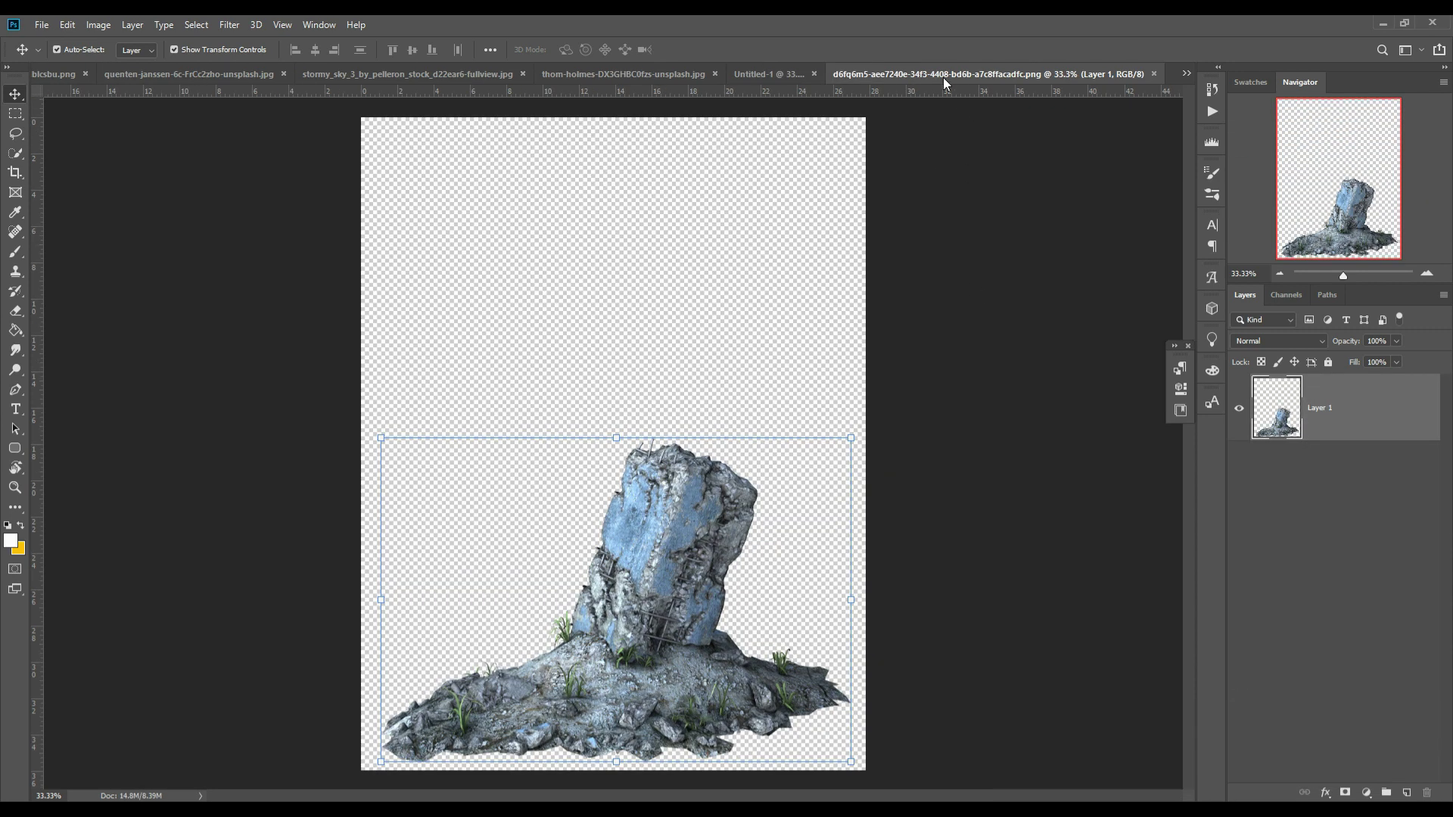
mouse_move(943, 77)
left_mouse_down()
mouse_move(937, 144)
mouse_move(1169, 197)
left_mouse_up()
left_click_drag(1349, 688, 743, 628)
Step: Place the rock as Layer 14, shrink it to about 28% and set it in front of the fence
left_click(704, 325)
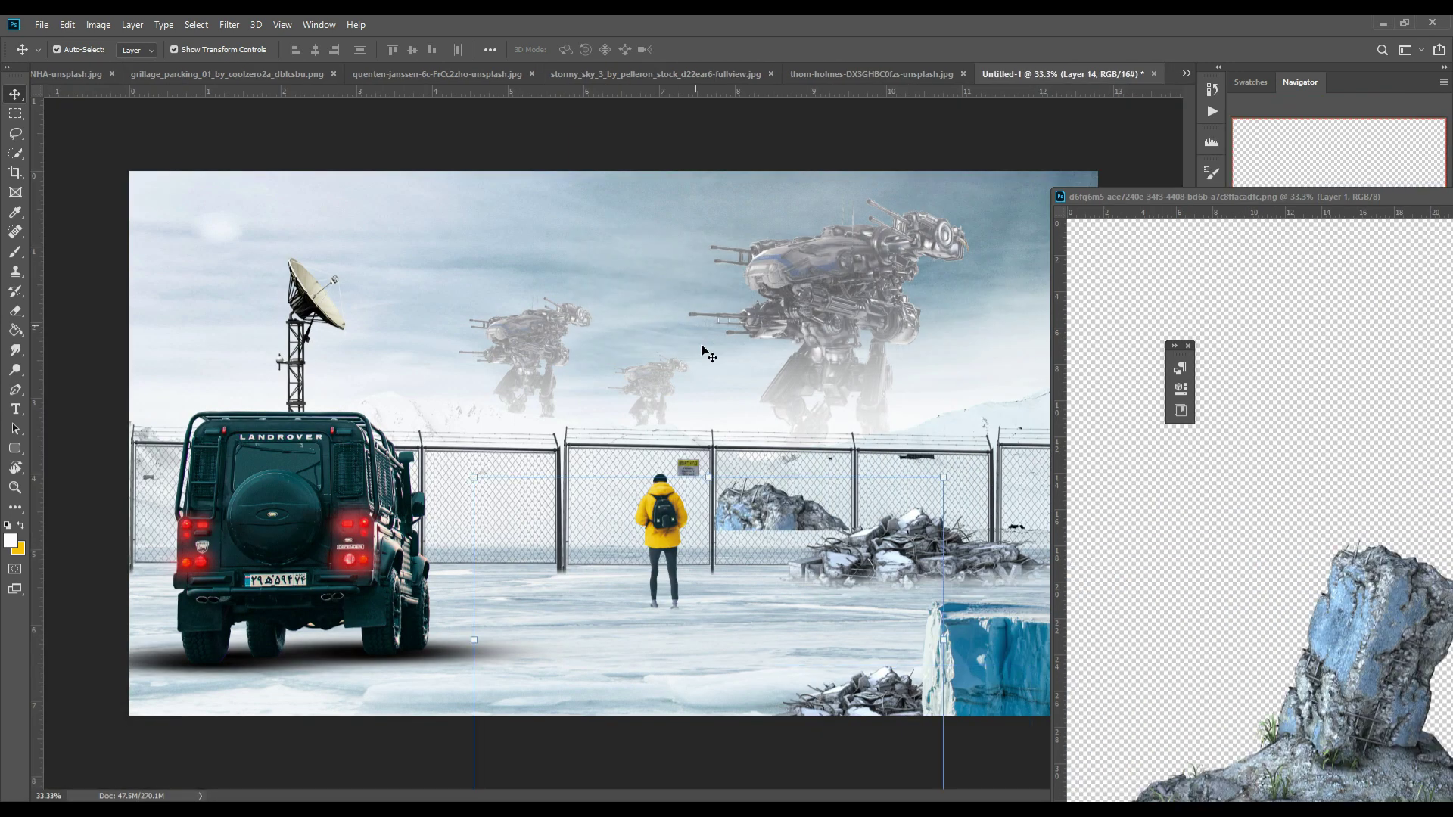
left_click_drag(1286, 196, 930, 489)
left_click(933, 490)
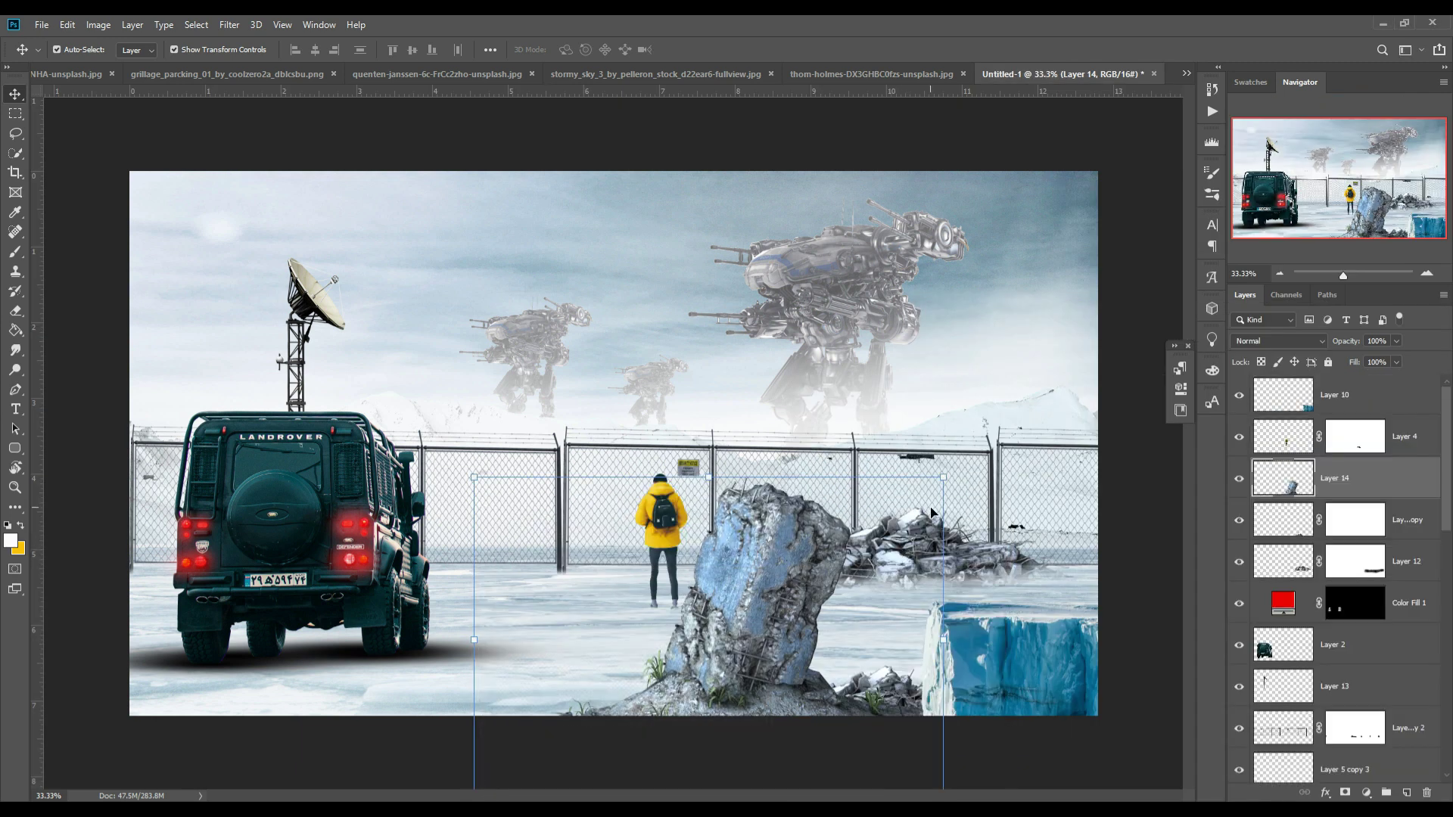
key("ctrl+t")
mouse_move(942, 659)
left_mouse_down()
mouse_move(608, 689)
mouse_move(790, 572)
left_mouse_up()
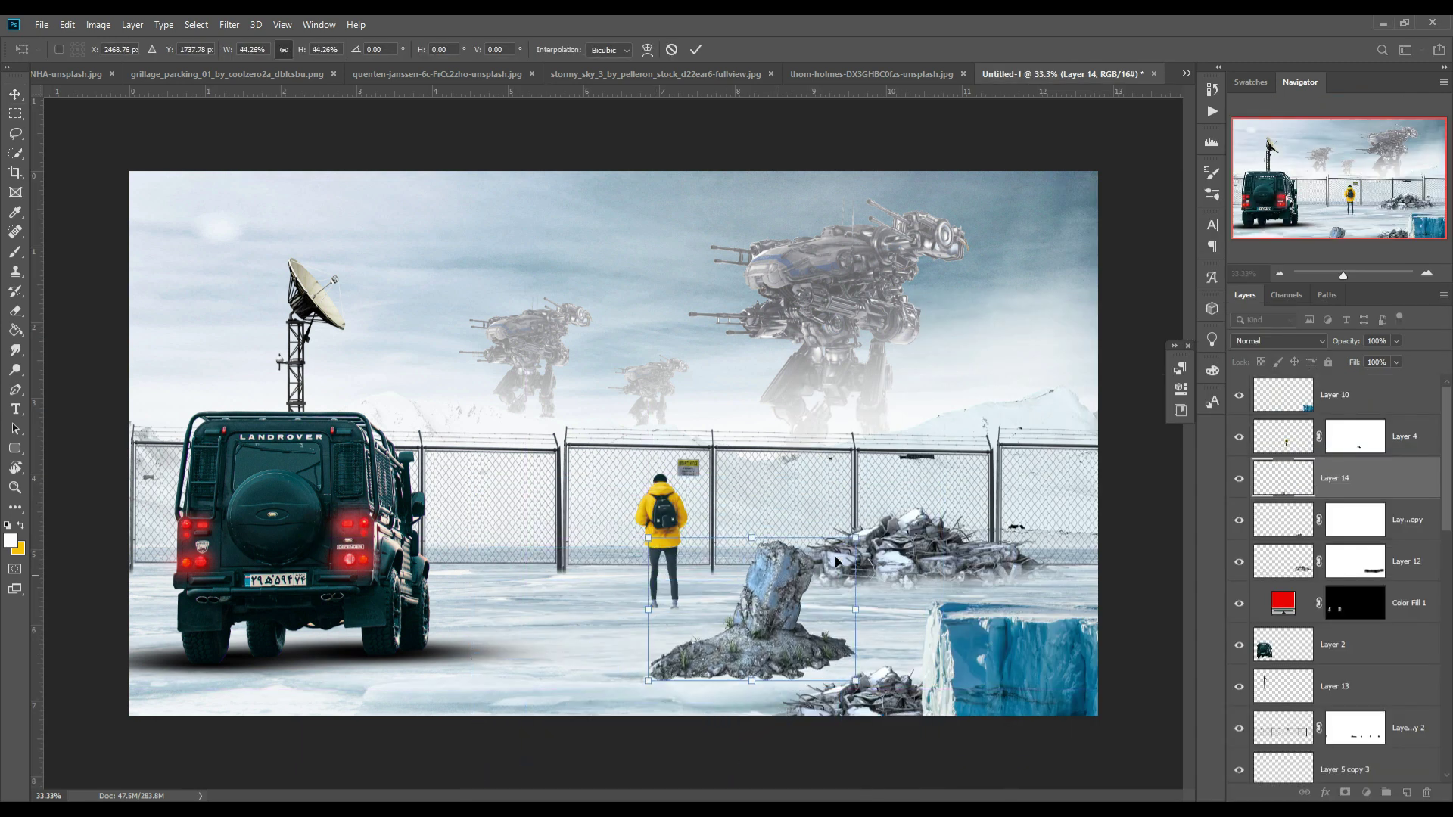
left_click_drag(863, 687, 787, 632)
left_click_drag(720, 577, 760, 623)
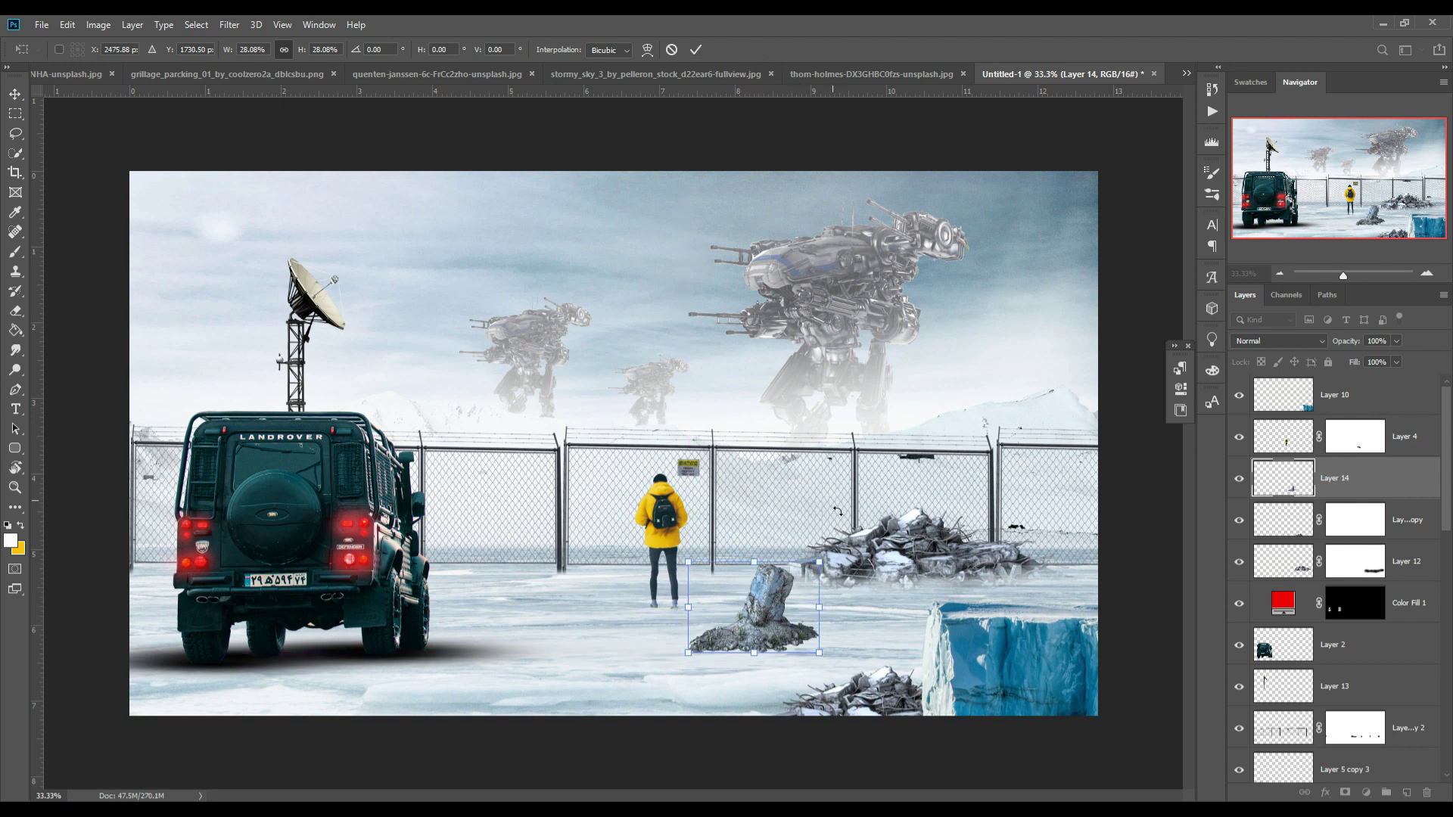
left_click_drag(766, 607, 512, 542)
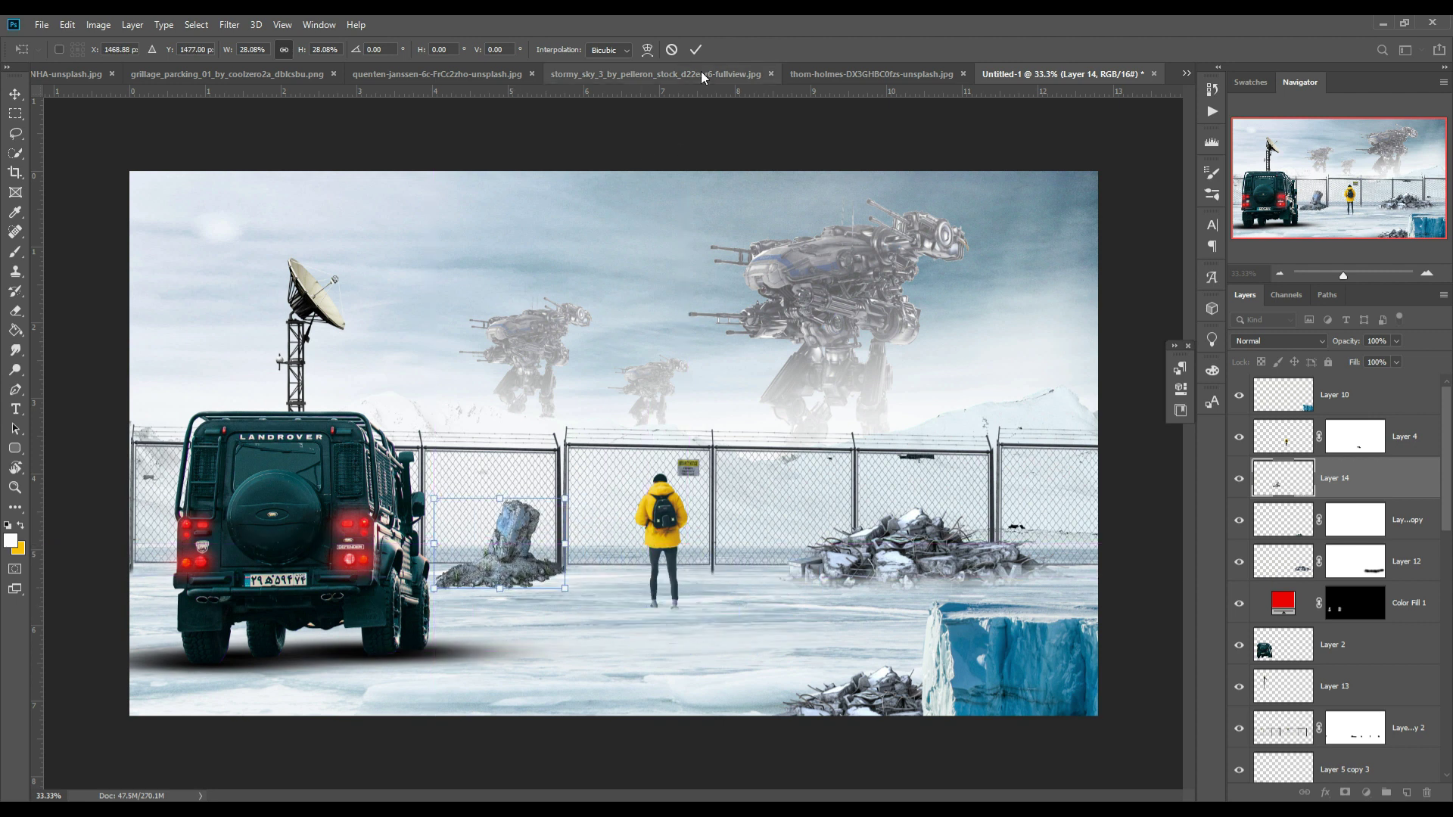
left_click(695, 49)
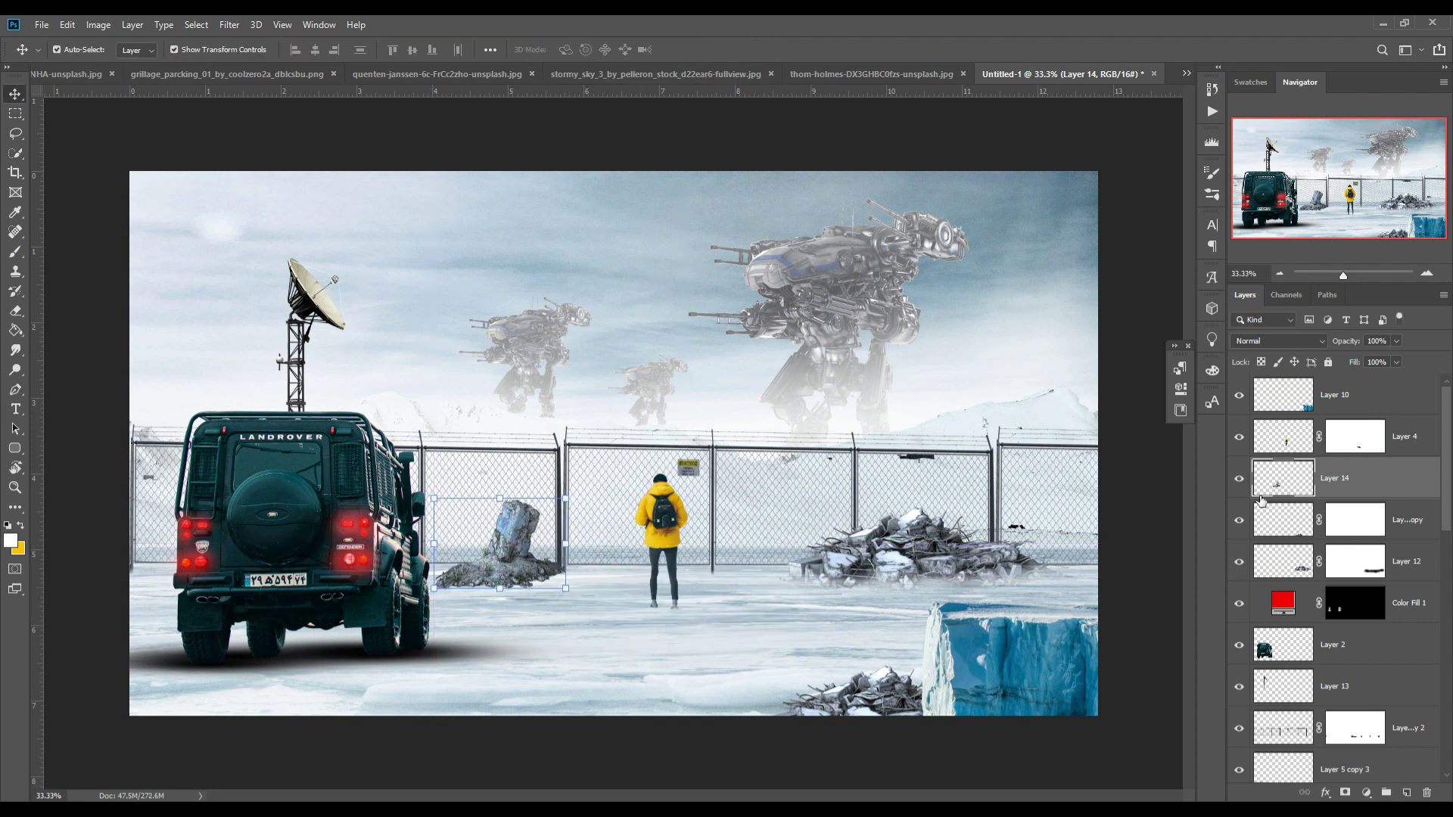
Step: Move Layer 14 lower in the stack and reposition the resized rock in front of the Land Rover
left_click_drag(1375, 497, 1355, 749)
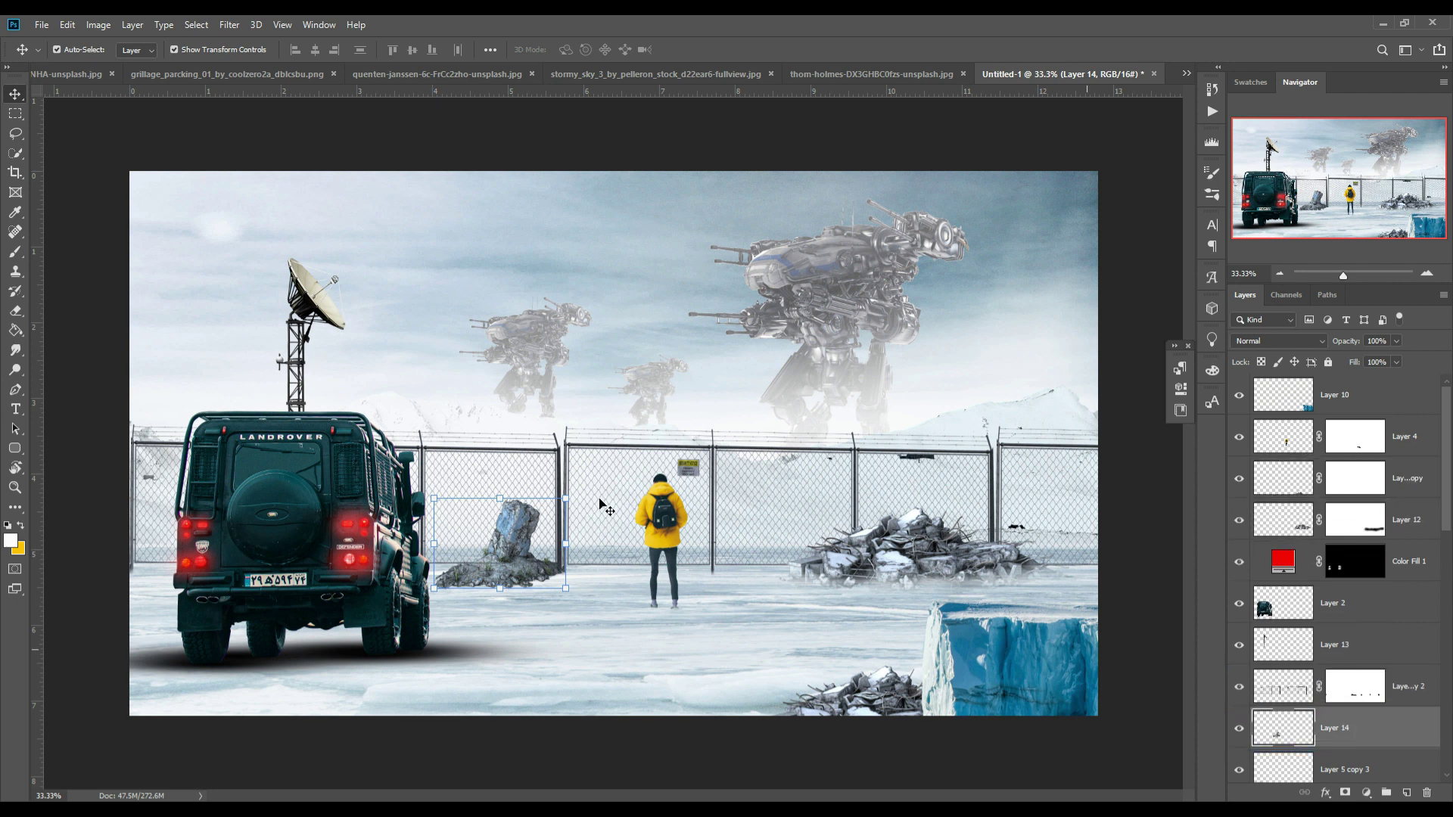
left_click_drag(572, 503, 607, 473)
mouse_move(545, 534)
left_mouse_down()
mouse_move(440, 540)
mouse_move(545, 496)
left_mouse_up()
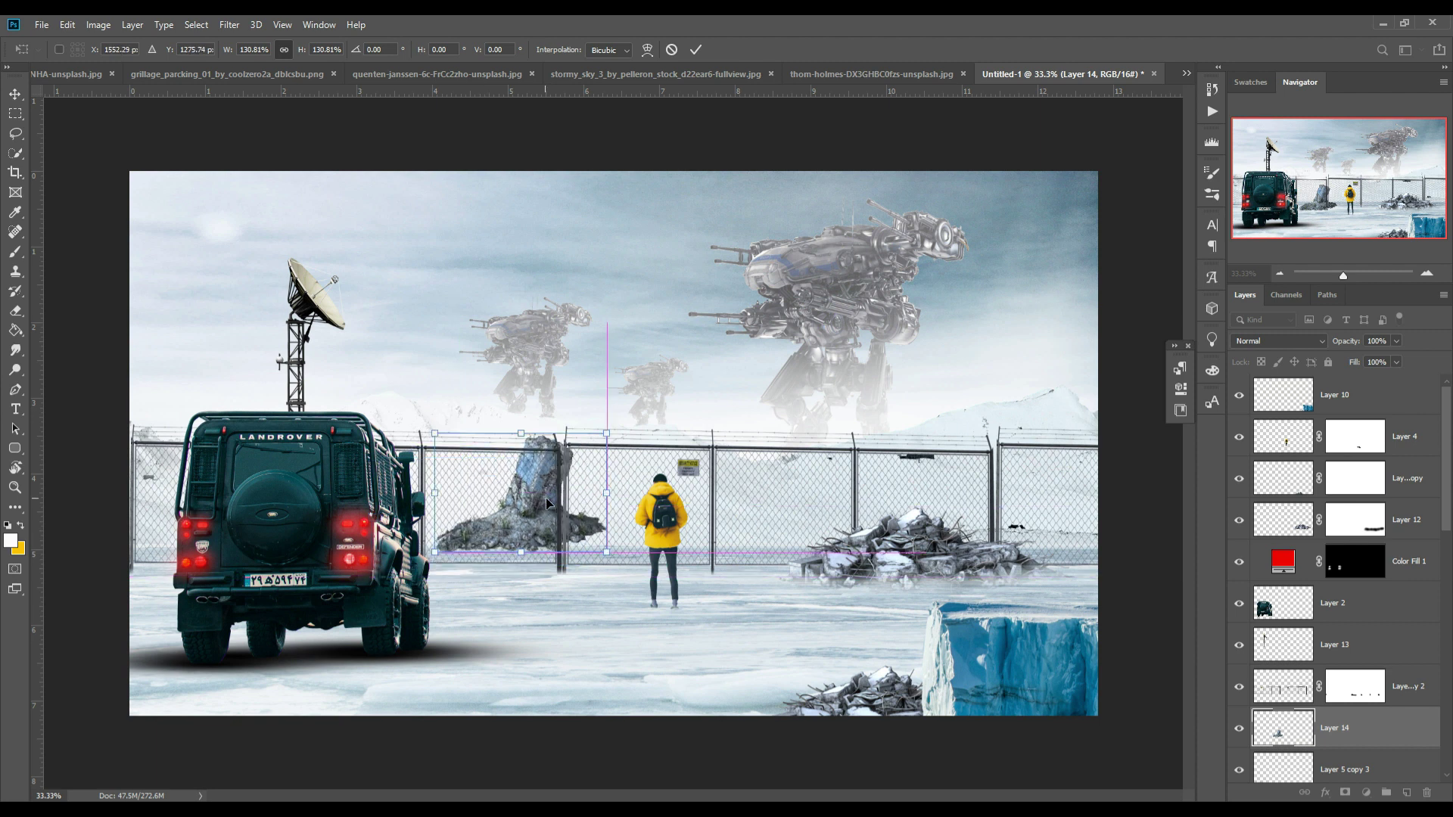
left_click_drag(613, 439, 549, 473)
mouse_move(523, 522)
left_mouse_down()
mouse_move(524, 548)
mouse_move(581, 489)
left_mouse_up()
key("Return")
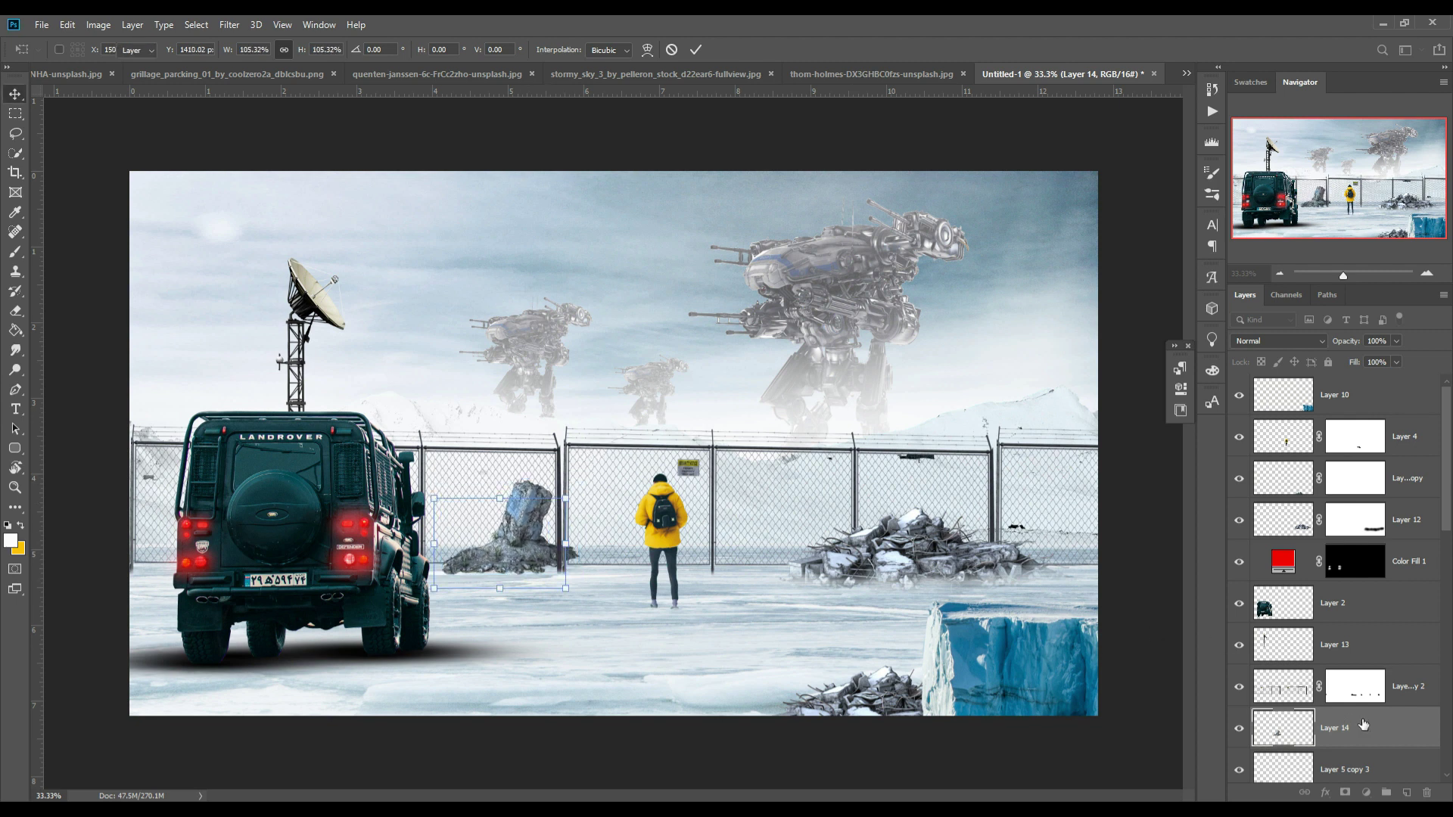
Step: Raise Layer 14 just below Layer 10, scale the rock to about 86% in open snow near the person
left_click_drag(1369, 727, 1354, 424)
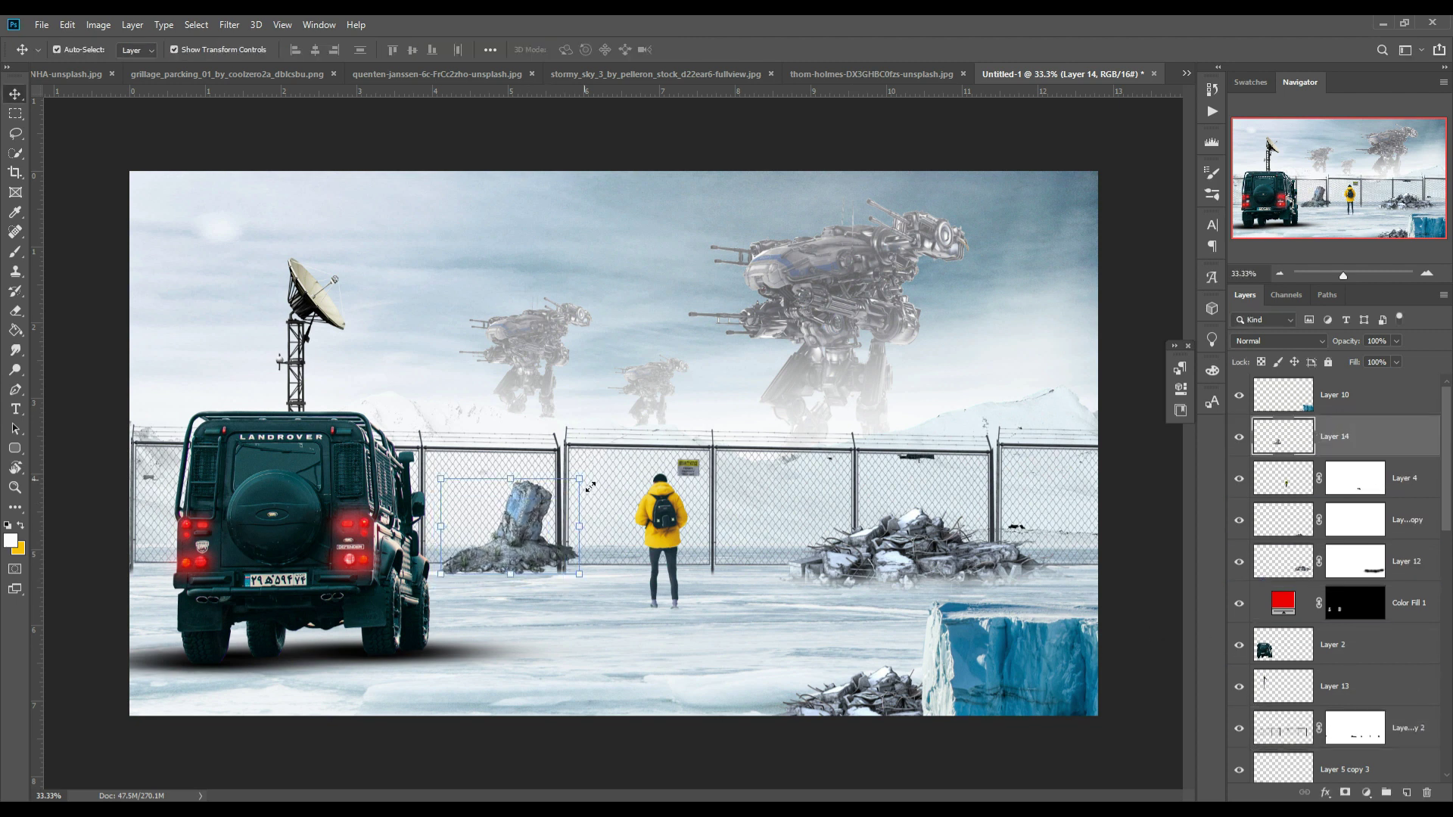
left_click_drag(580, 479, 560, 493)
left_click_drag(505, 532, 928, 605)
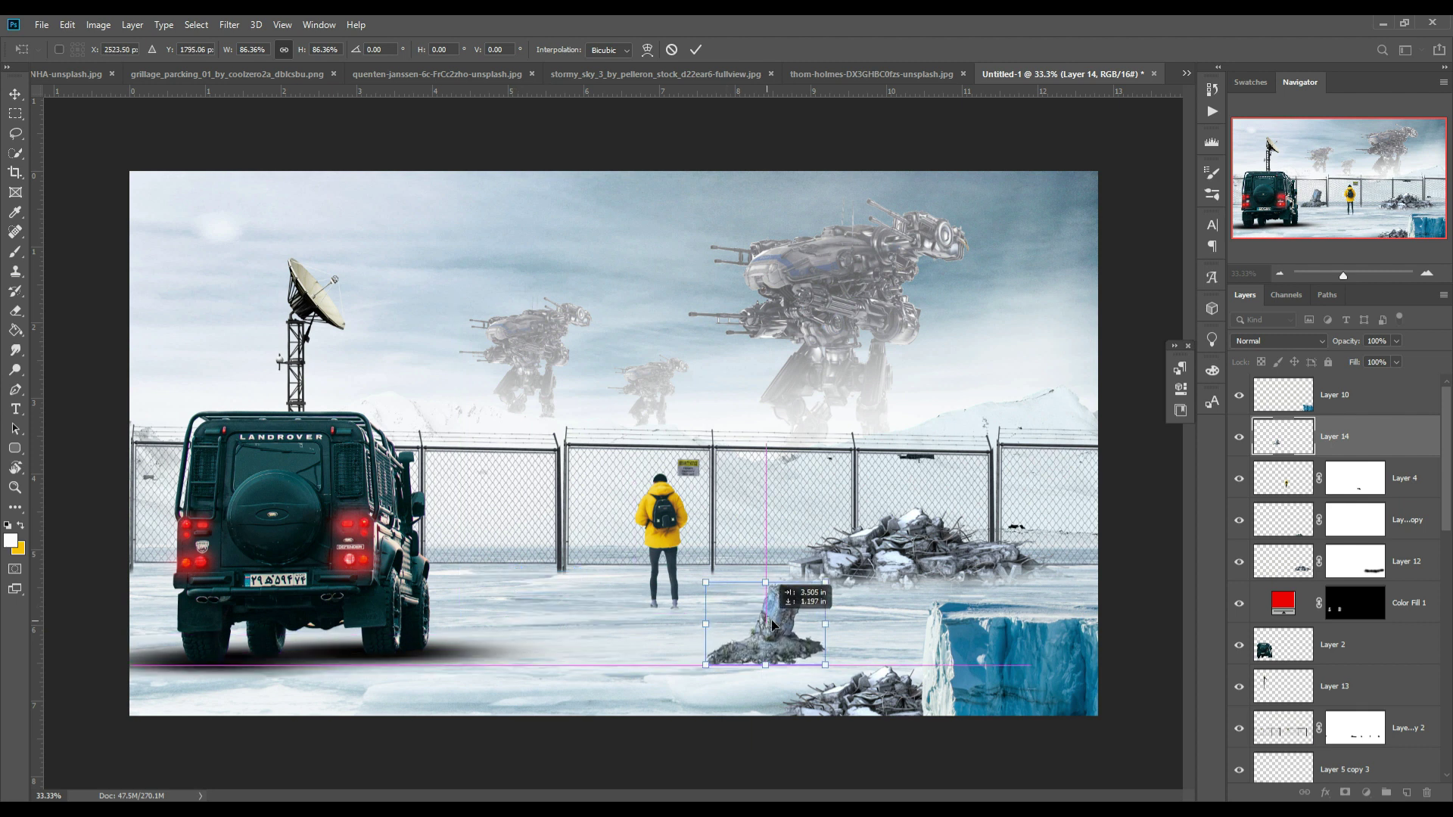
left_click_drag(866, 609, 698, 617)
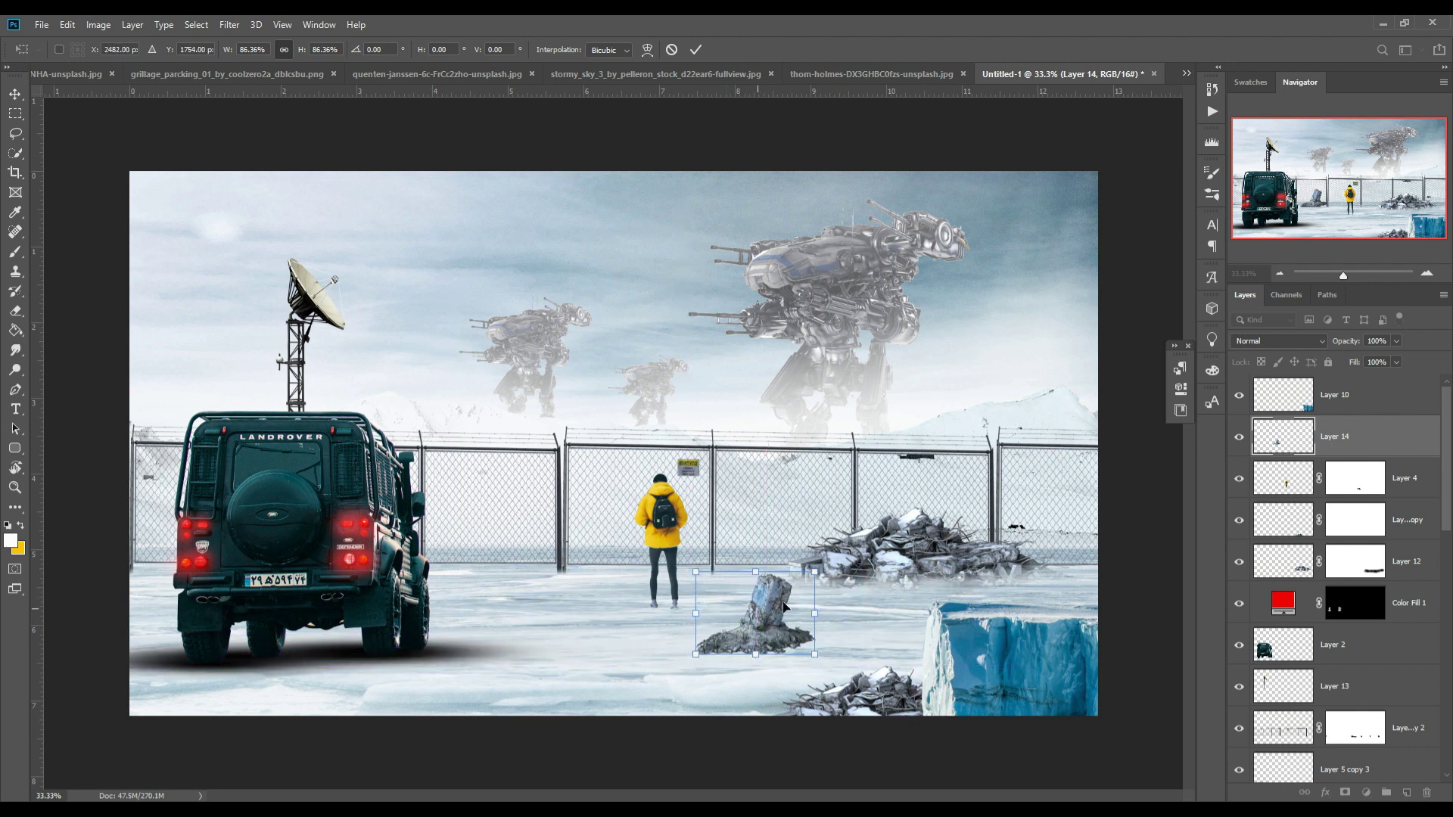
key("Return")
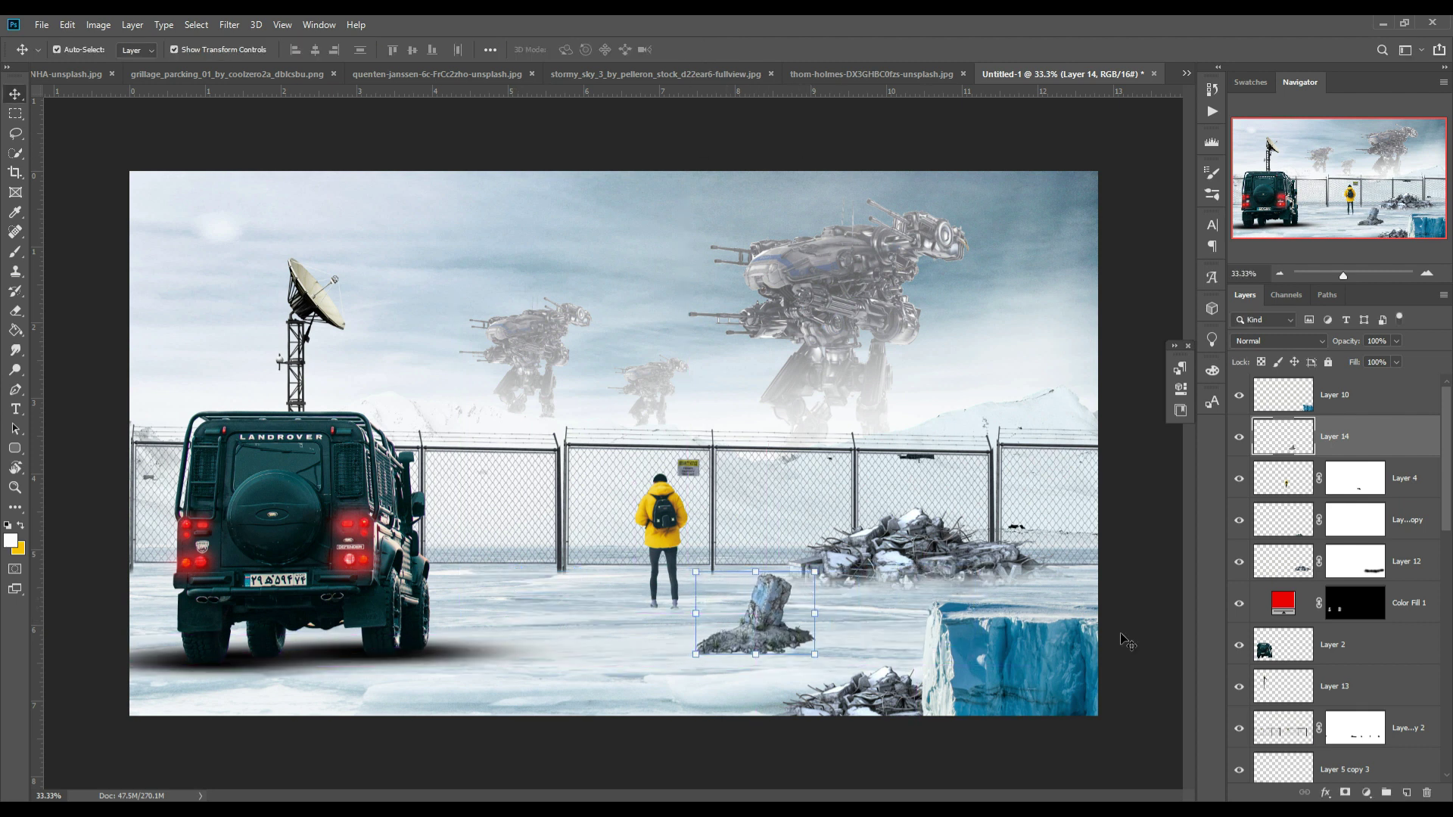
Step: Mask Layer 14 and paint black with a soft low-opacity brush to fade the rock's base into the snow
left_click(1346, 792)
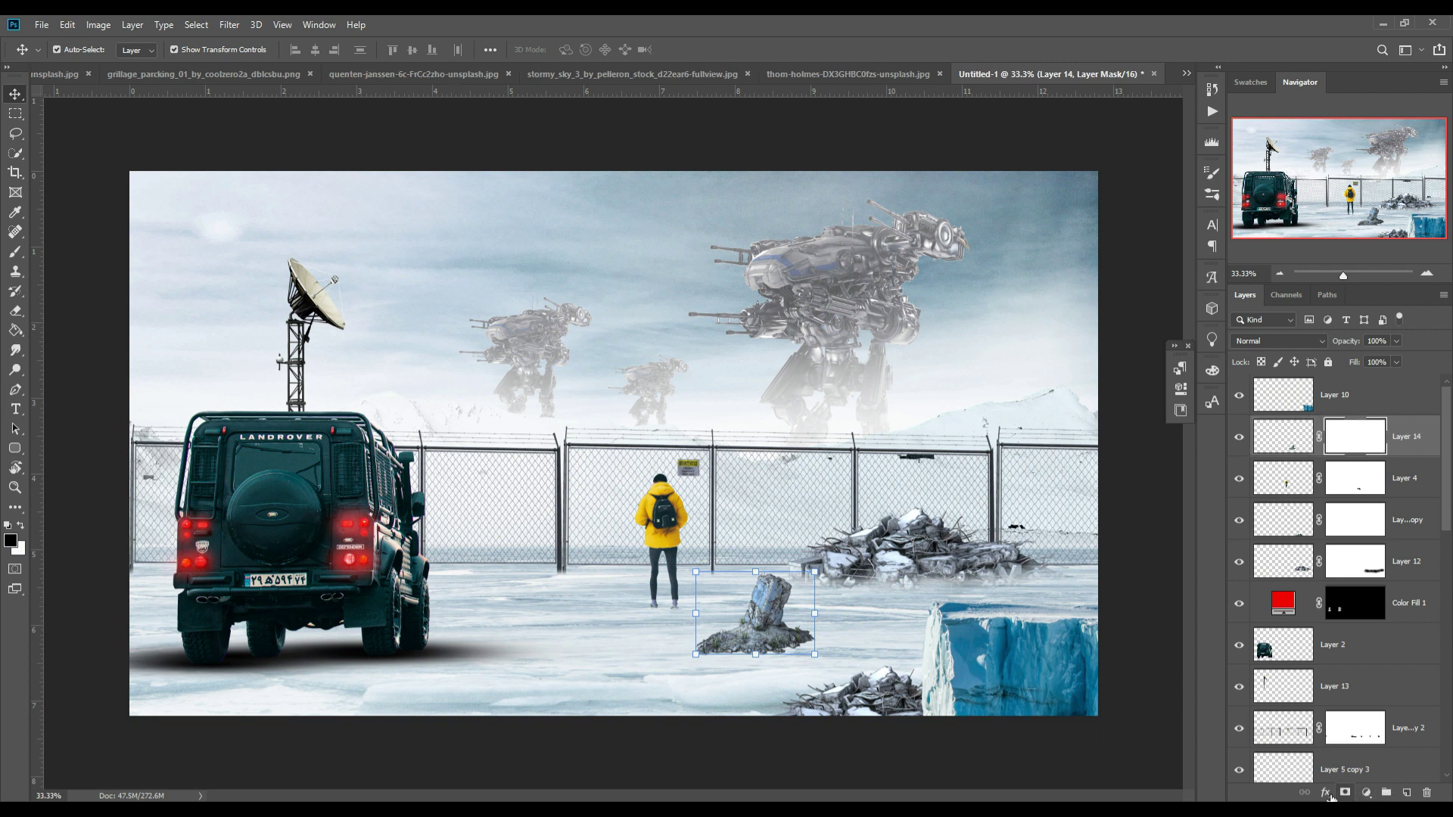
left_click(16, 252)
mouse_move(772, 685)
left_mouse_down()
mouse_move(719, 677)
mouse_move(821, 664)
mouse_move(765, 694)
mouse_move(768, 675)
mouse_move(691, 674)
mouse_move(836, 672)
mouse_move(874, 645)
mouse_move(783, 677)
left_mouse_up()
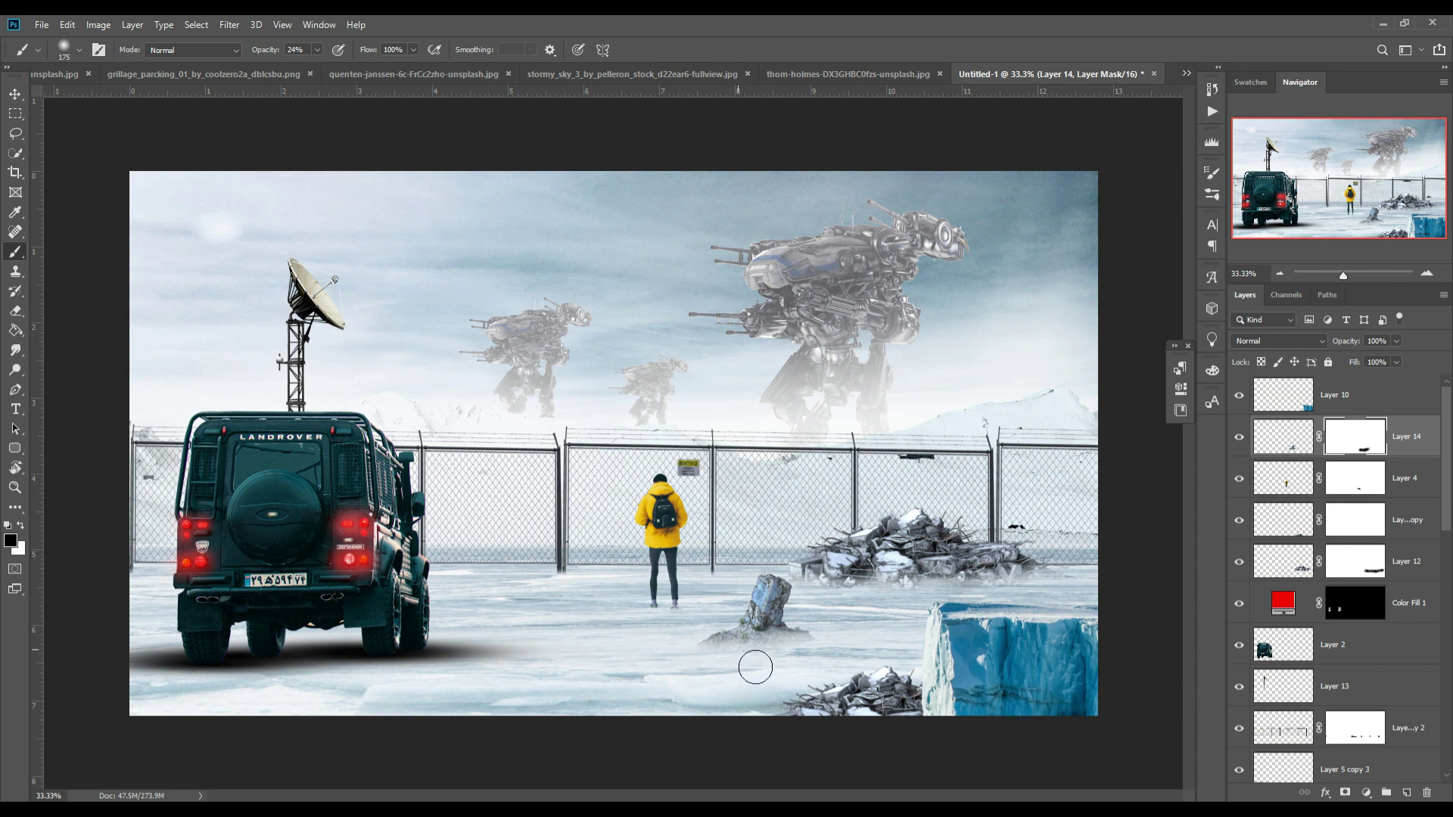
left_click(15, 94)
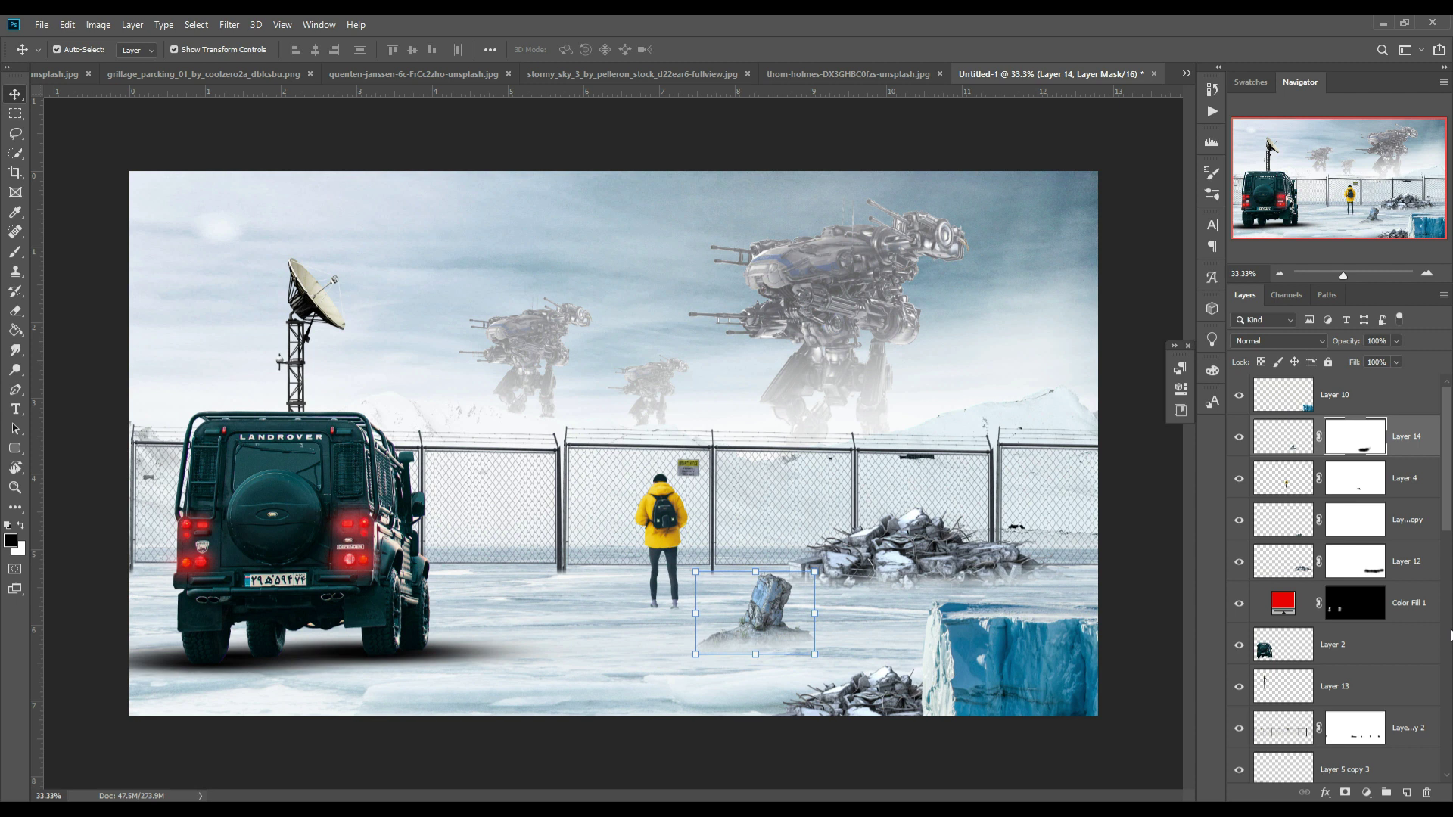
key("ctrl+2")
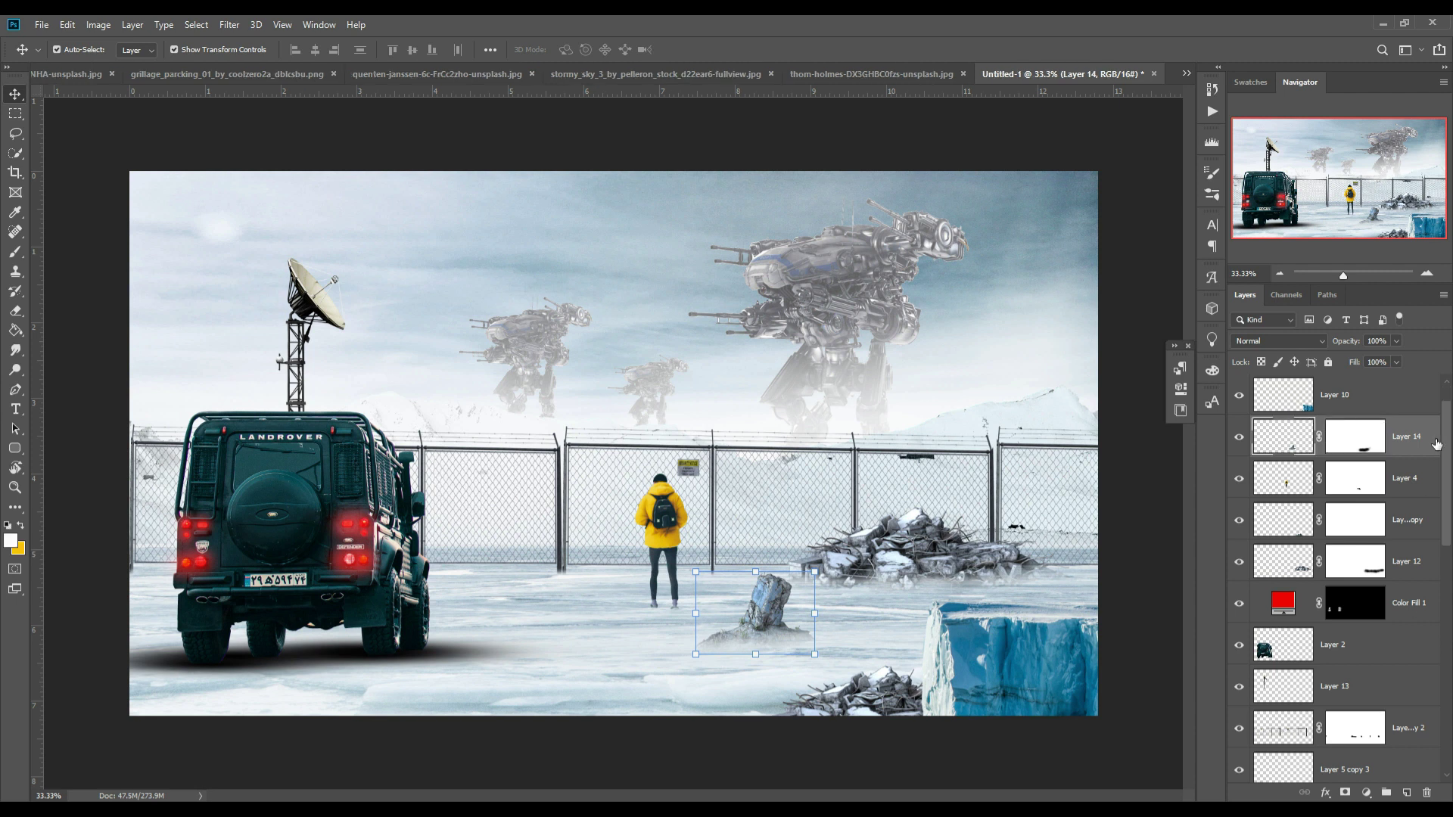
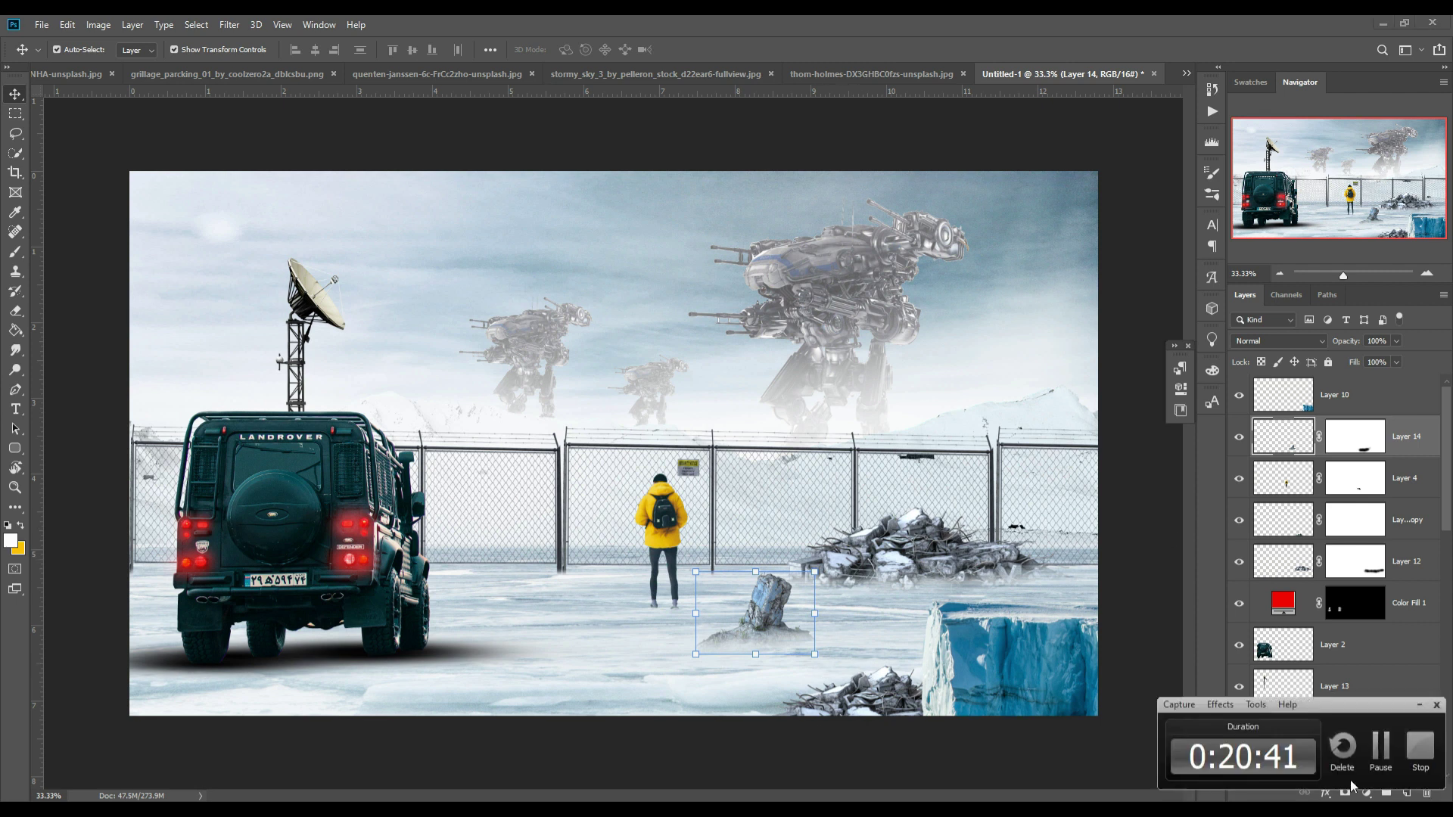
Step: Add a new empty layer above the antenna layer
scroll(1371, 652, "down", 3)
scroll(1370, 653, "up", 1)
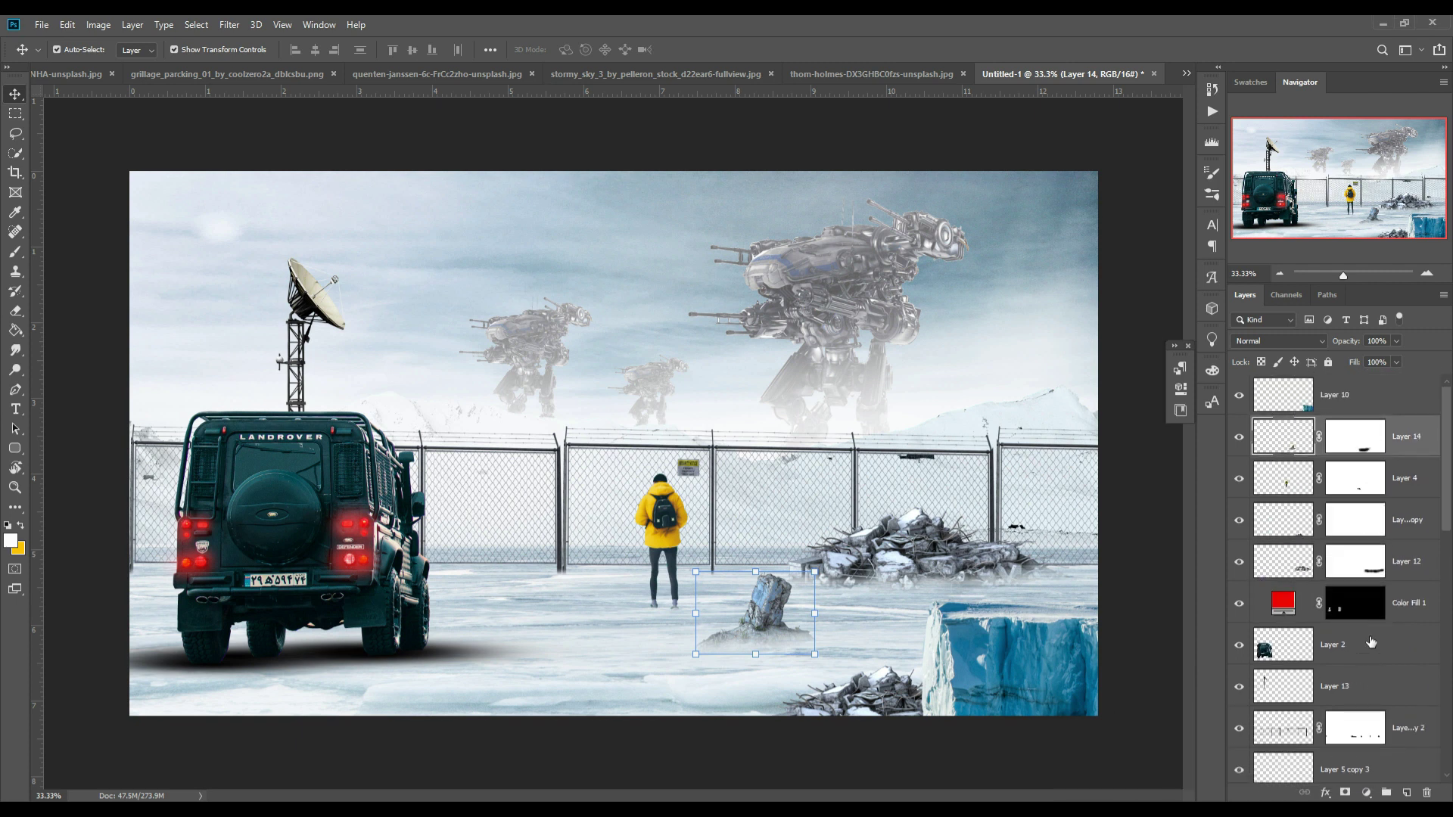
left_click(1415, 695)
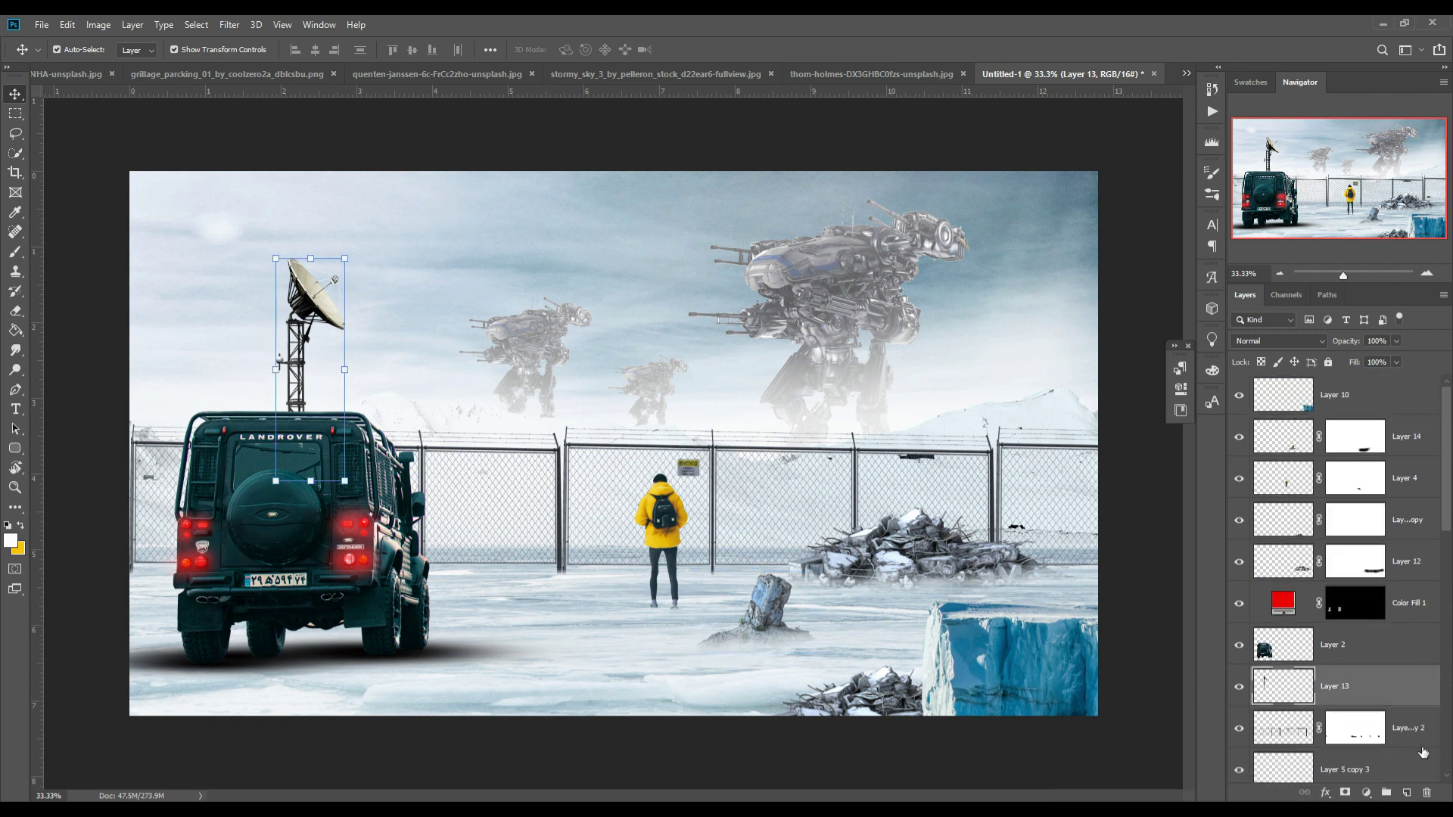
left_click(1406, 792)
Step: Paint a large soft yellow glow at 100% beside the Land Rover and blend it in Overlay
left_click(15, 251)
left_click(21, 526)
key("bracketright")
key("bracketright")
key("bracketright")
key("bracketright")
key("bracketright")
key("bracketright")
key("bracketright")
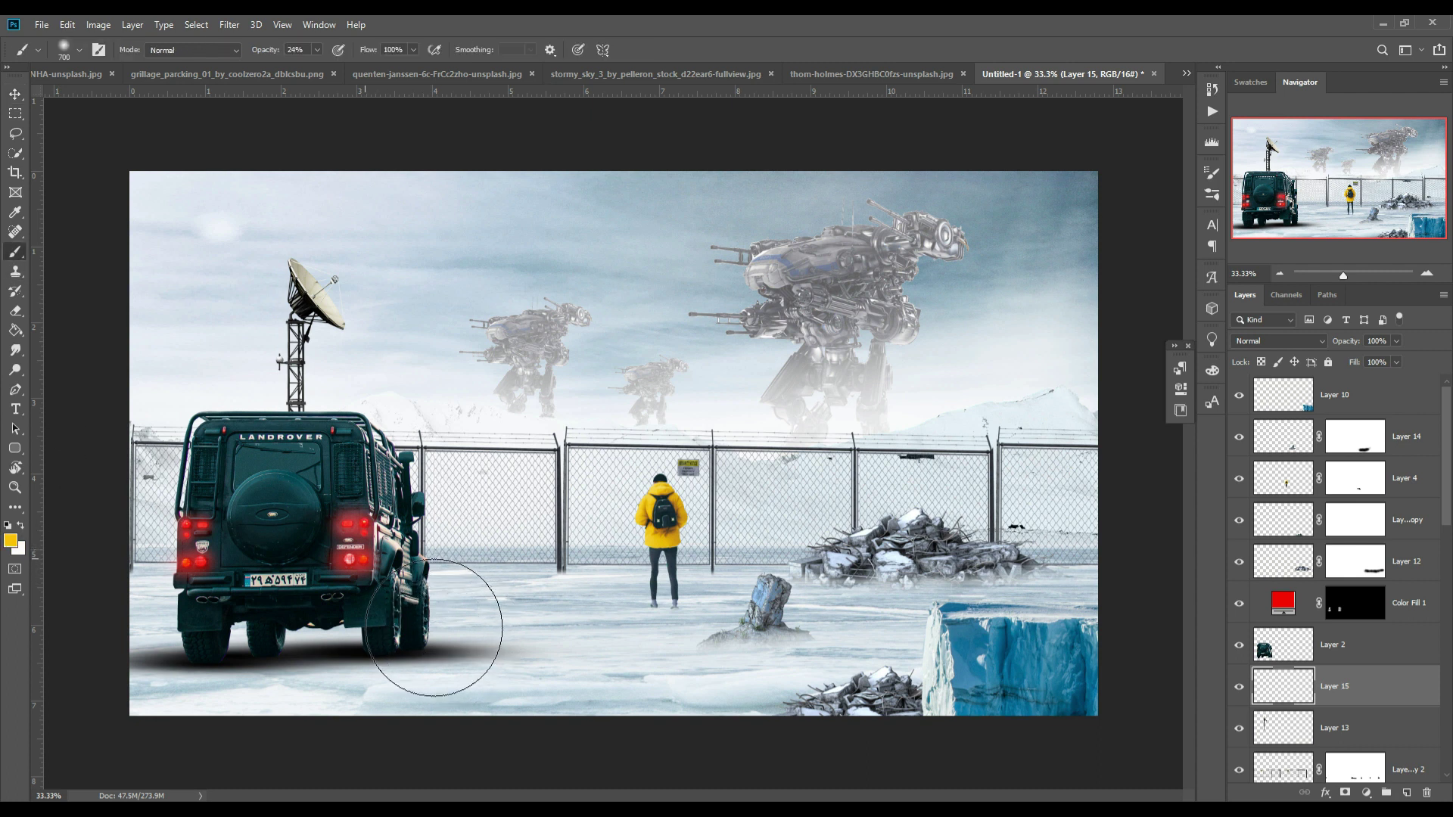
key("0")
mouse_move(433, 624)
left_mouse_down()
mouse_move(439, 492)
mouse_move(443, 628)
left_mouse_up()
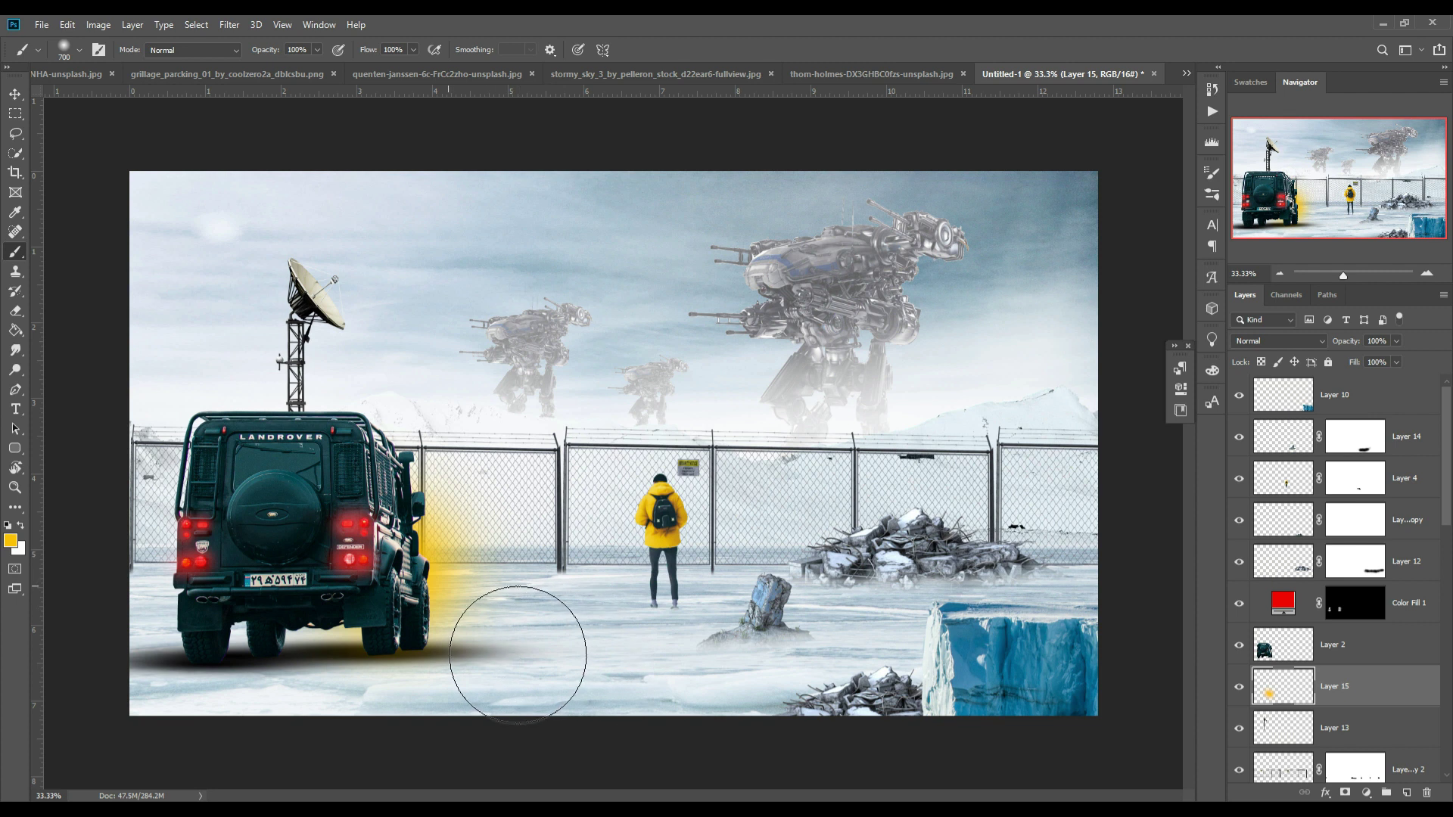
left_click_drag(491, 636, 484, 522)
left_click(1278, 341)
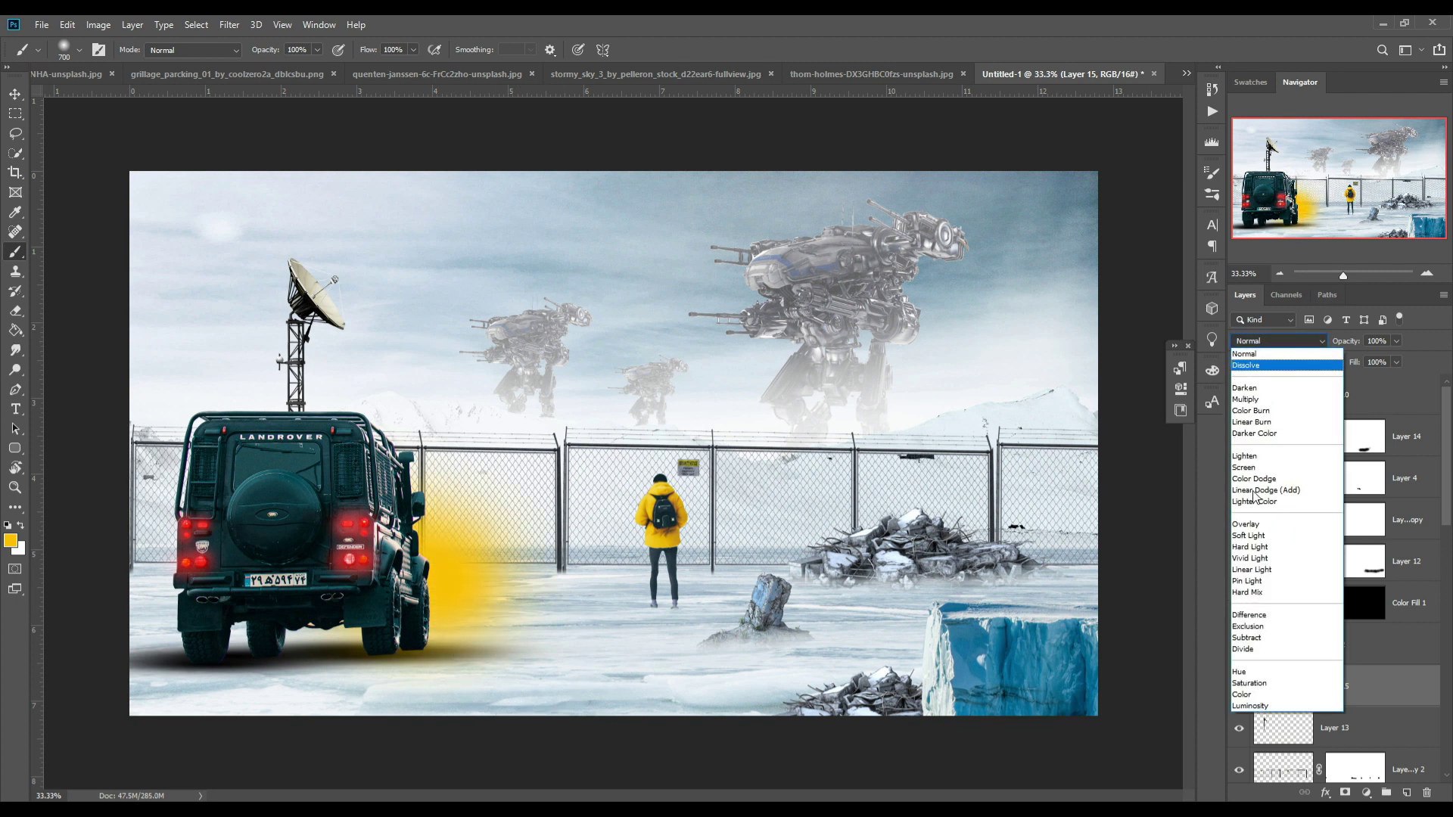
left_click(1256, 534)
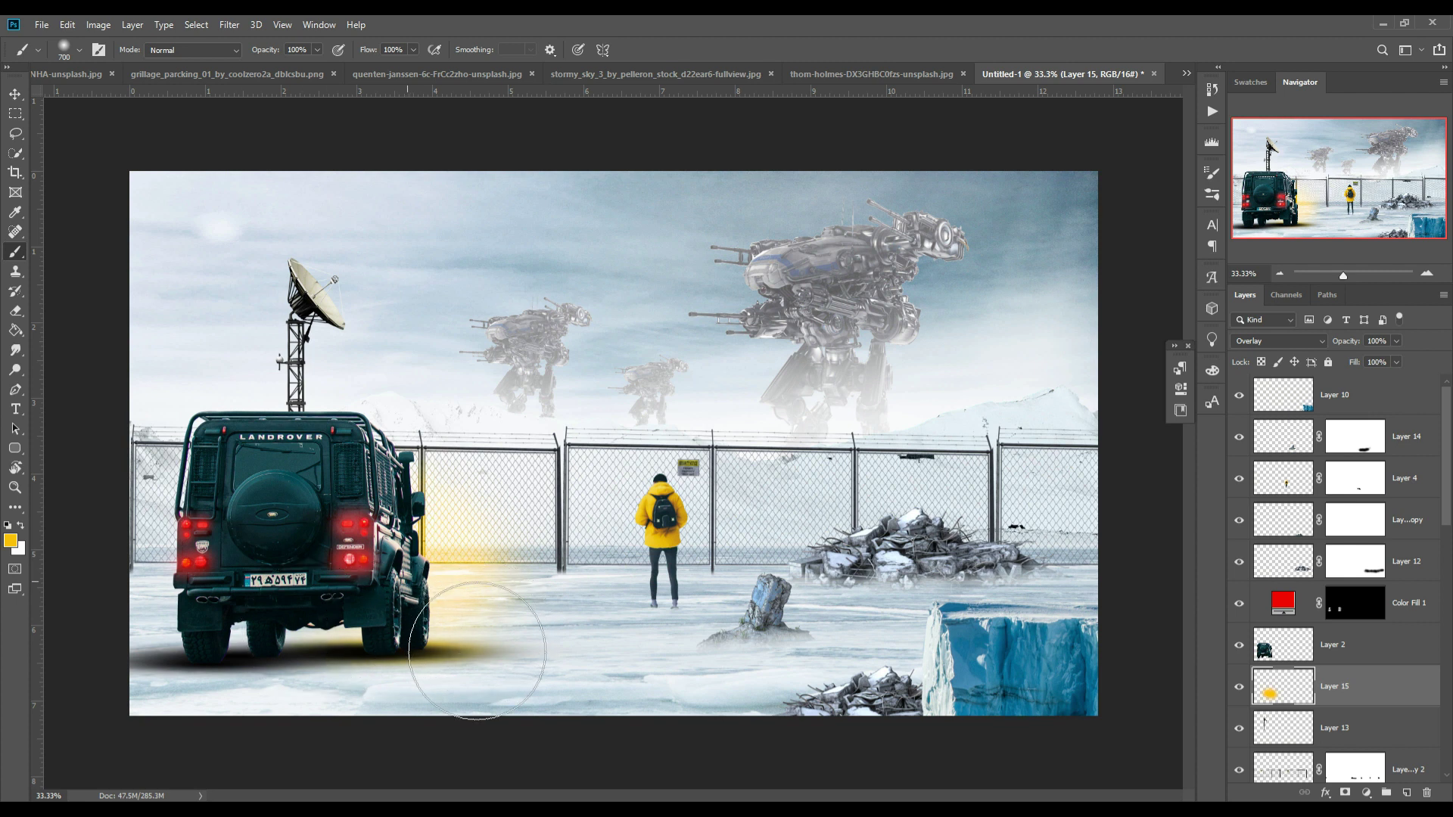
left_click(15, 94)
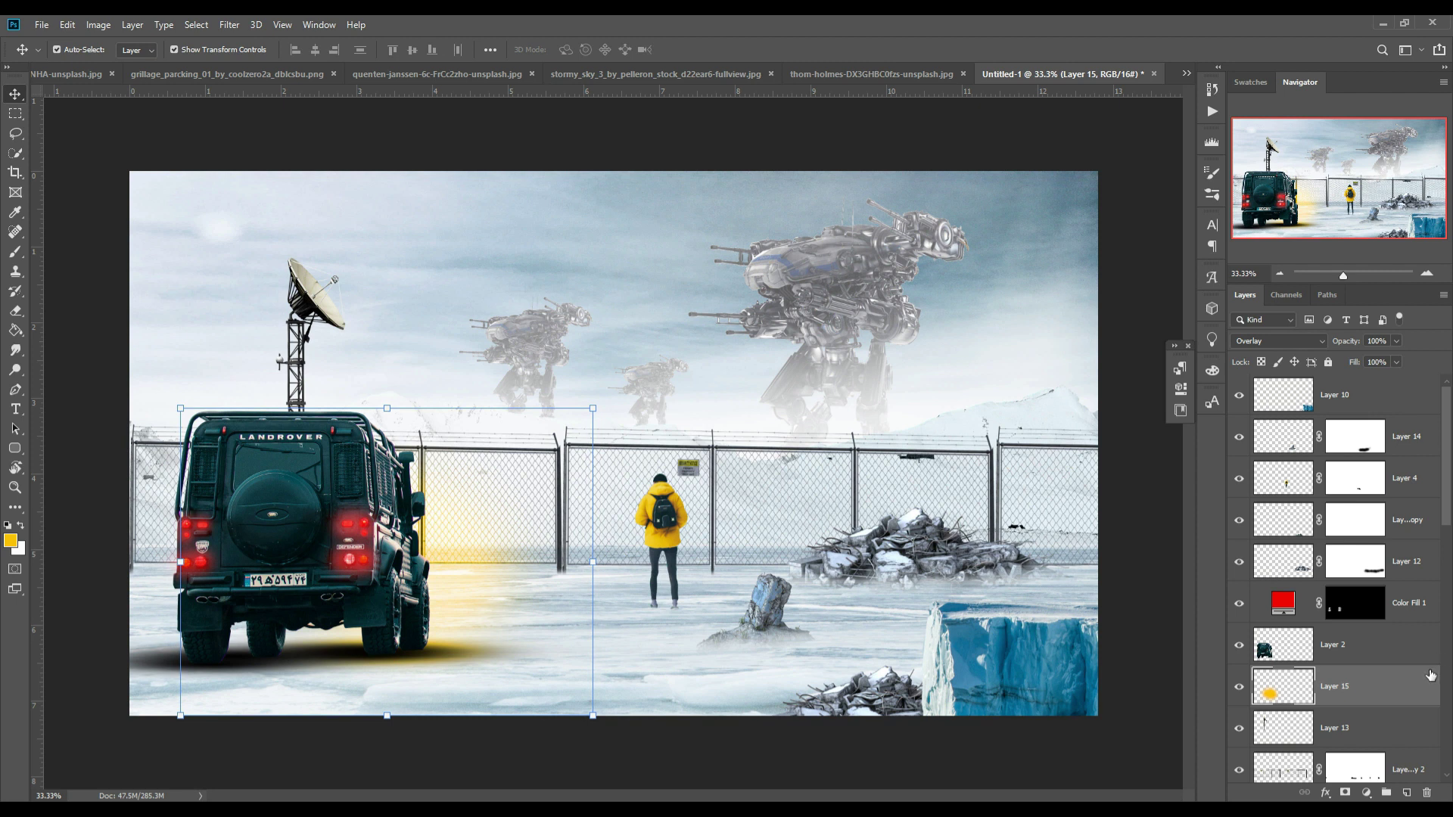
Step: Try a darkening Exposure adjustment above the ice block layer, then delete it
left_click(1385, 399)
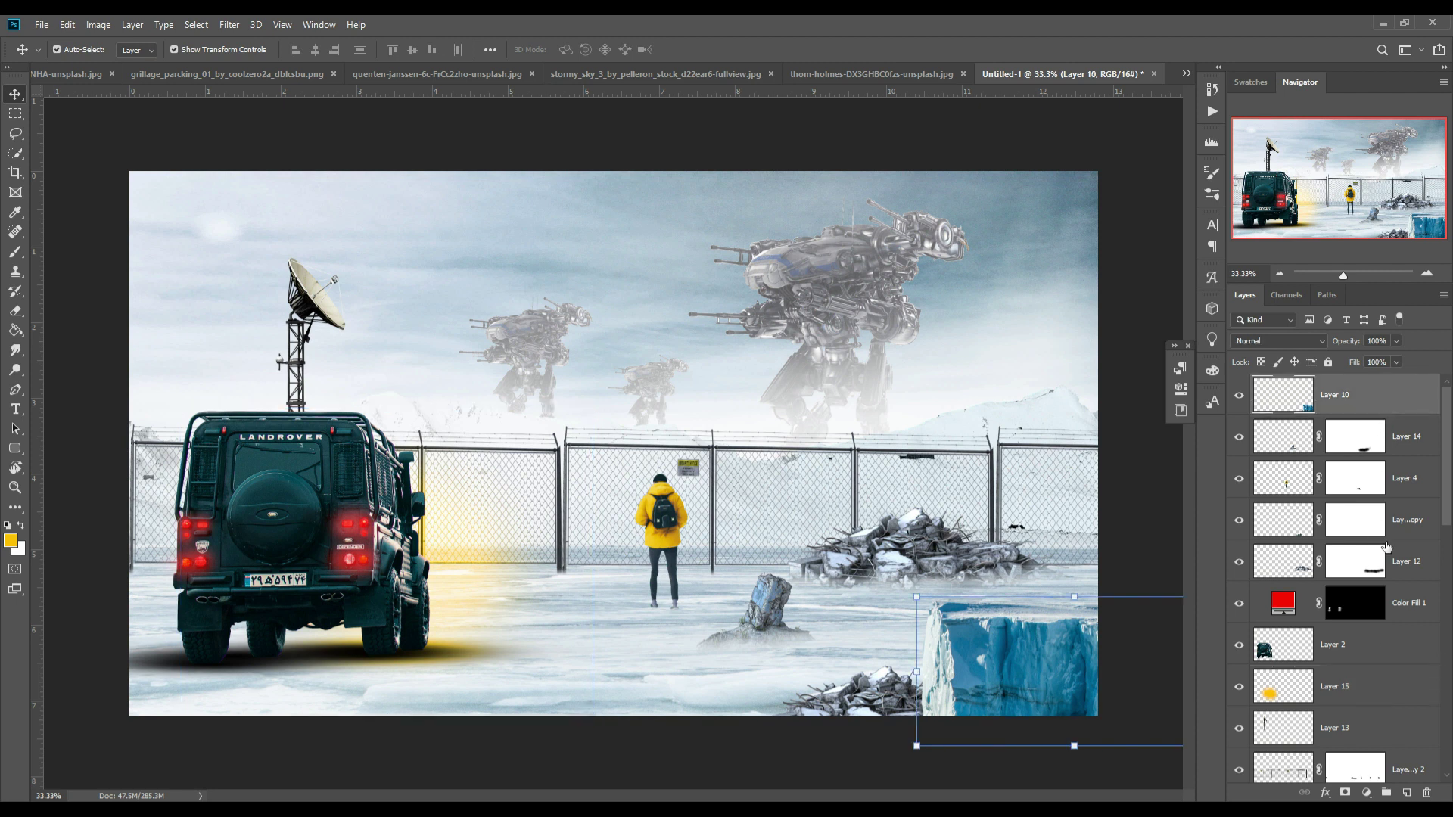
left_click(1367, 792)
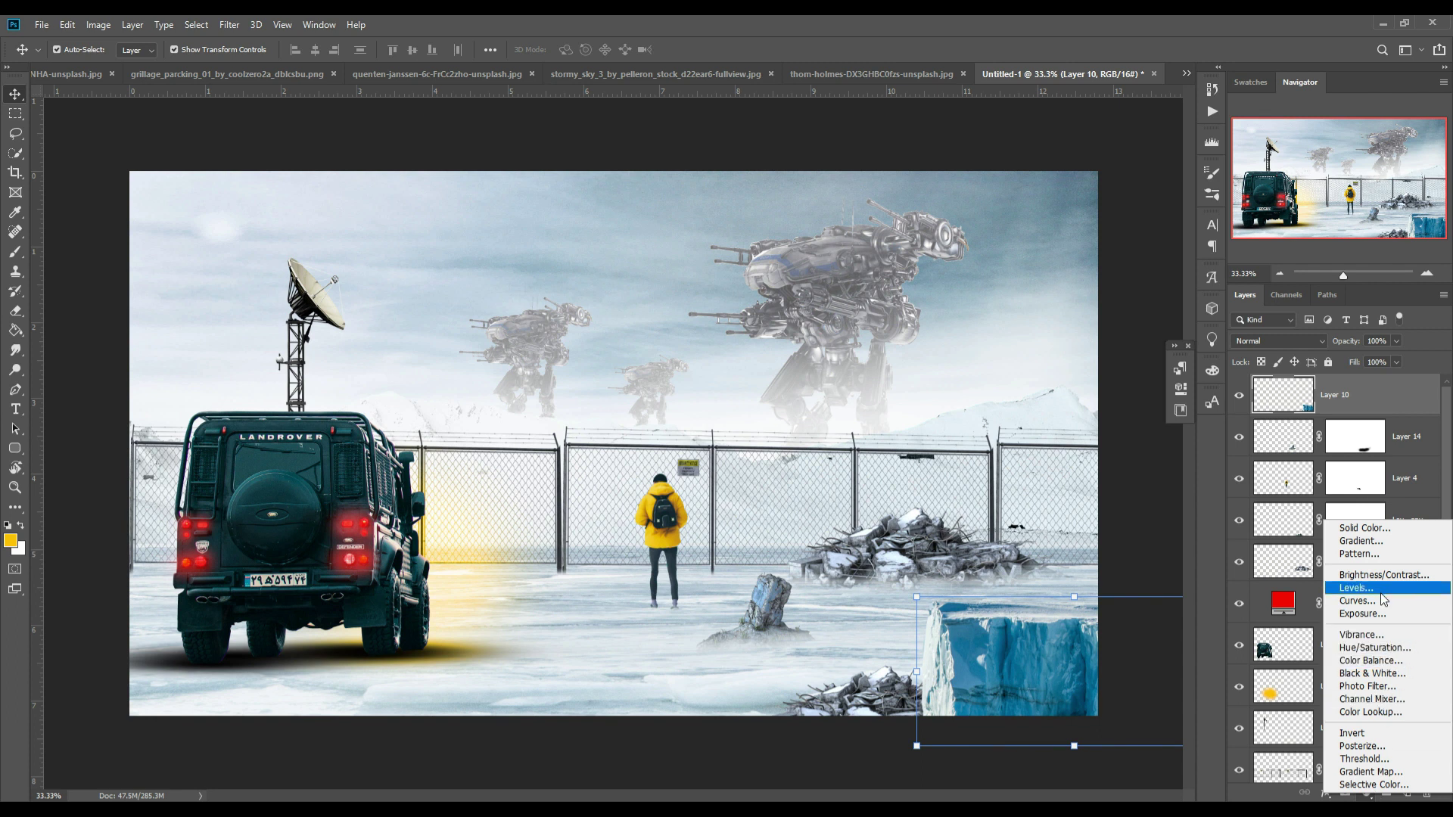
left_click(1362, 614)
left_click_drag(1036, 450, 1028, 450)
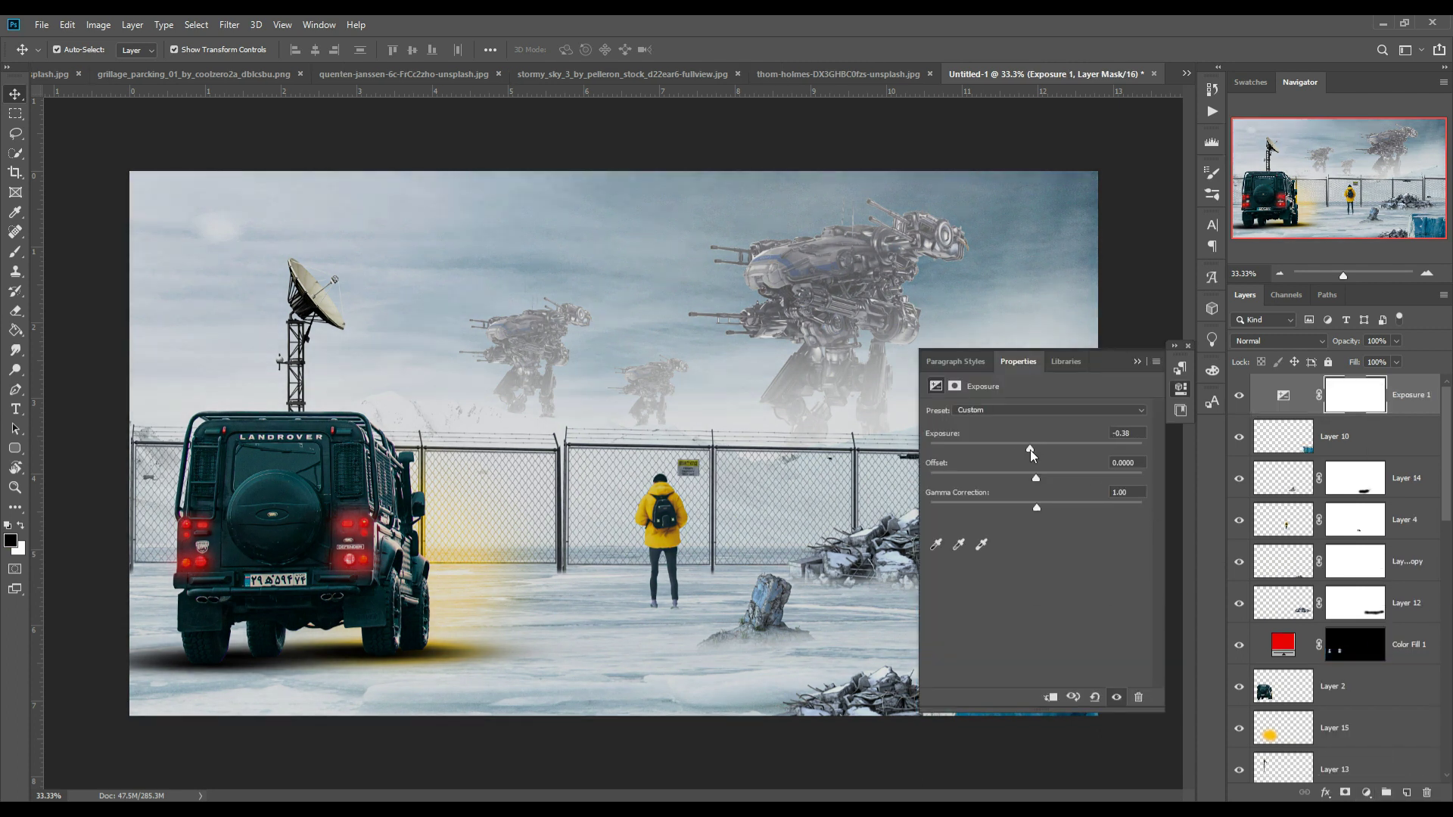
left_click(1136, 361)
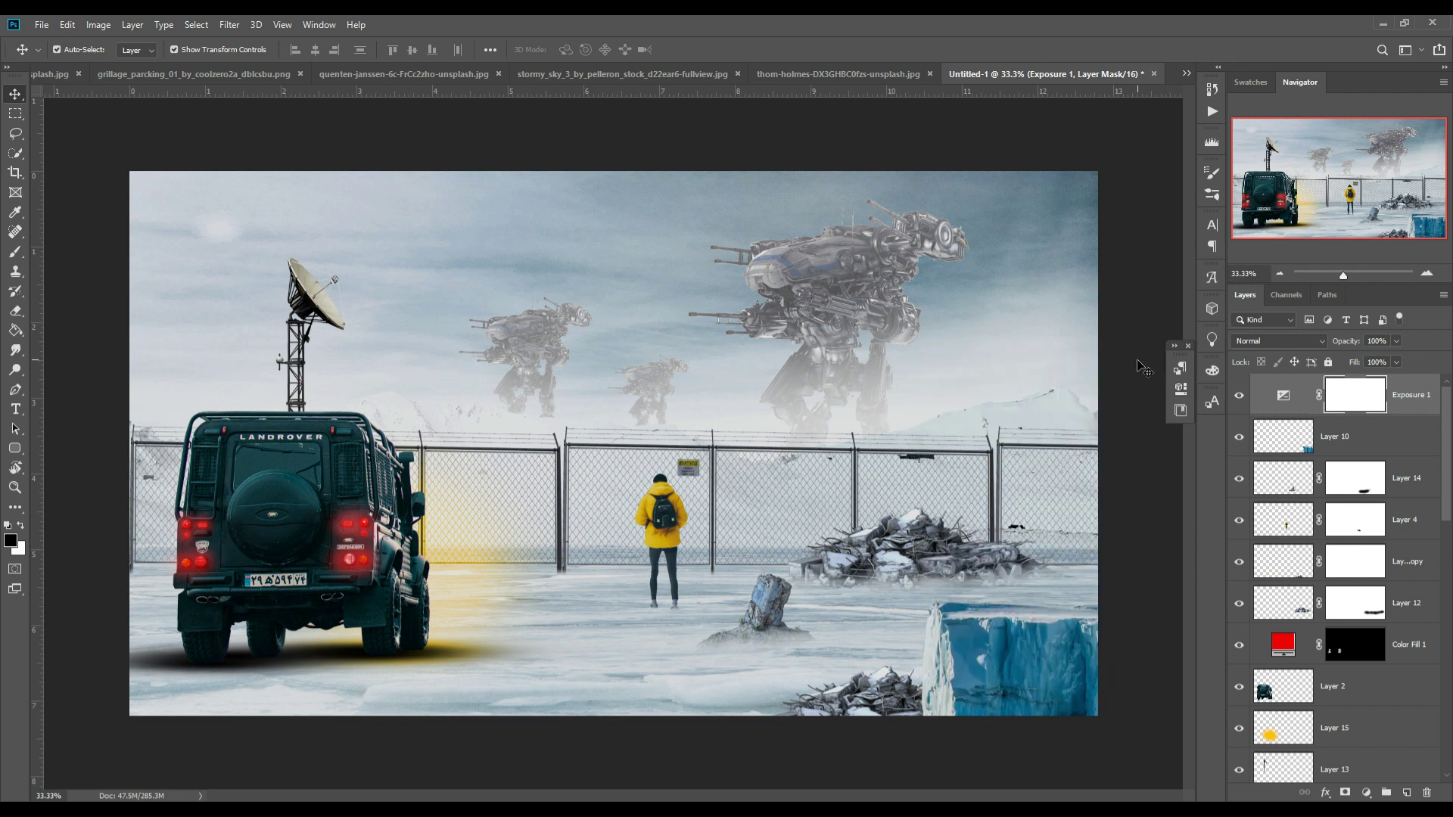
left_click(1429, 390)
key("Delete")
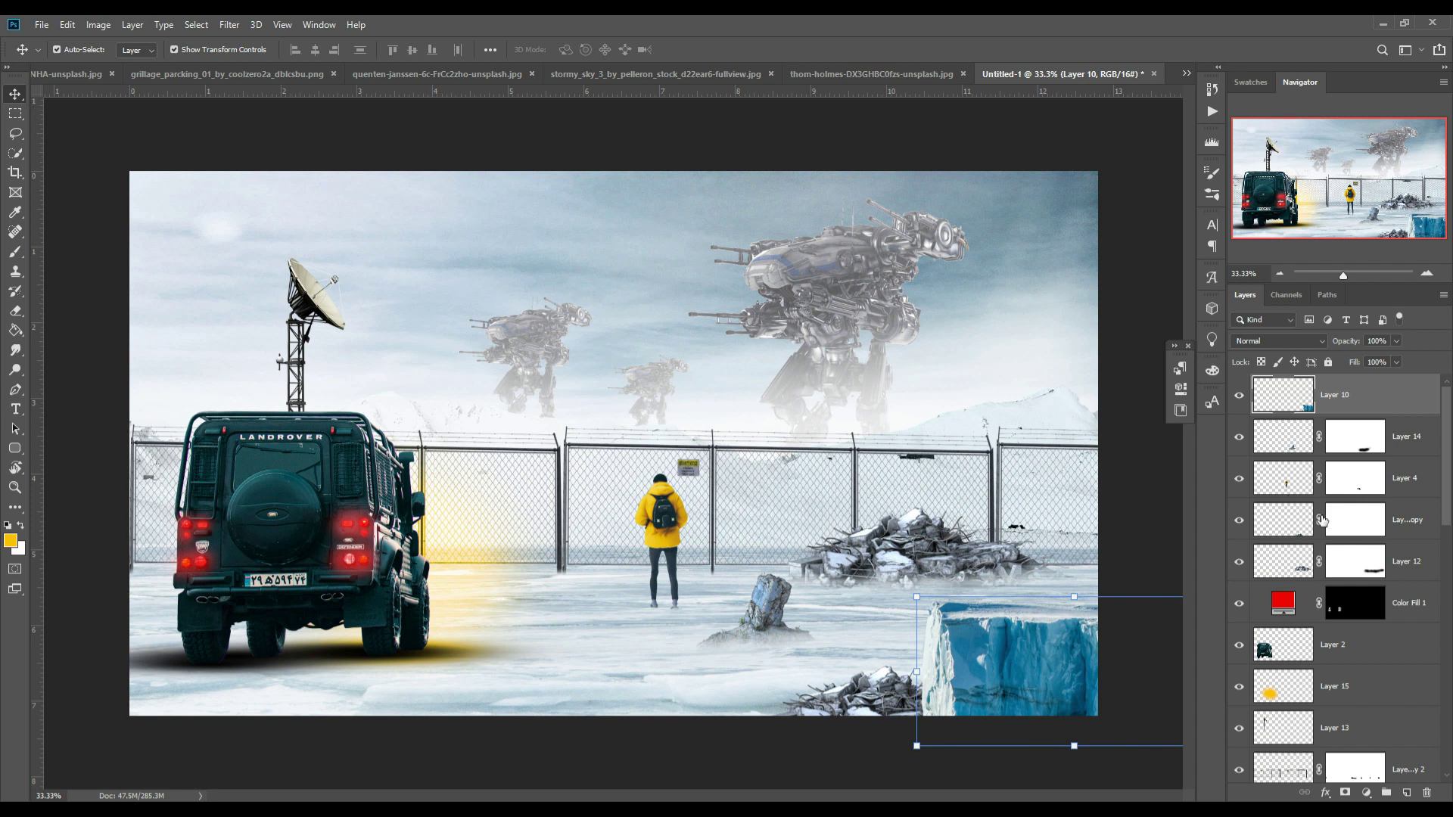
Step: Add a Hue/Saturation adjustment clipped to the yellow glow layer with Lightness +29
left_click(314, 307)
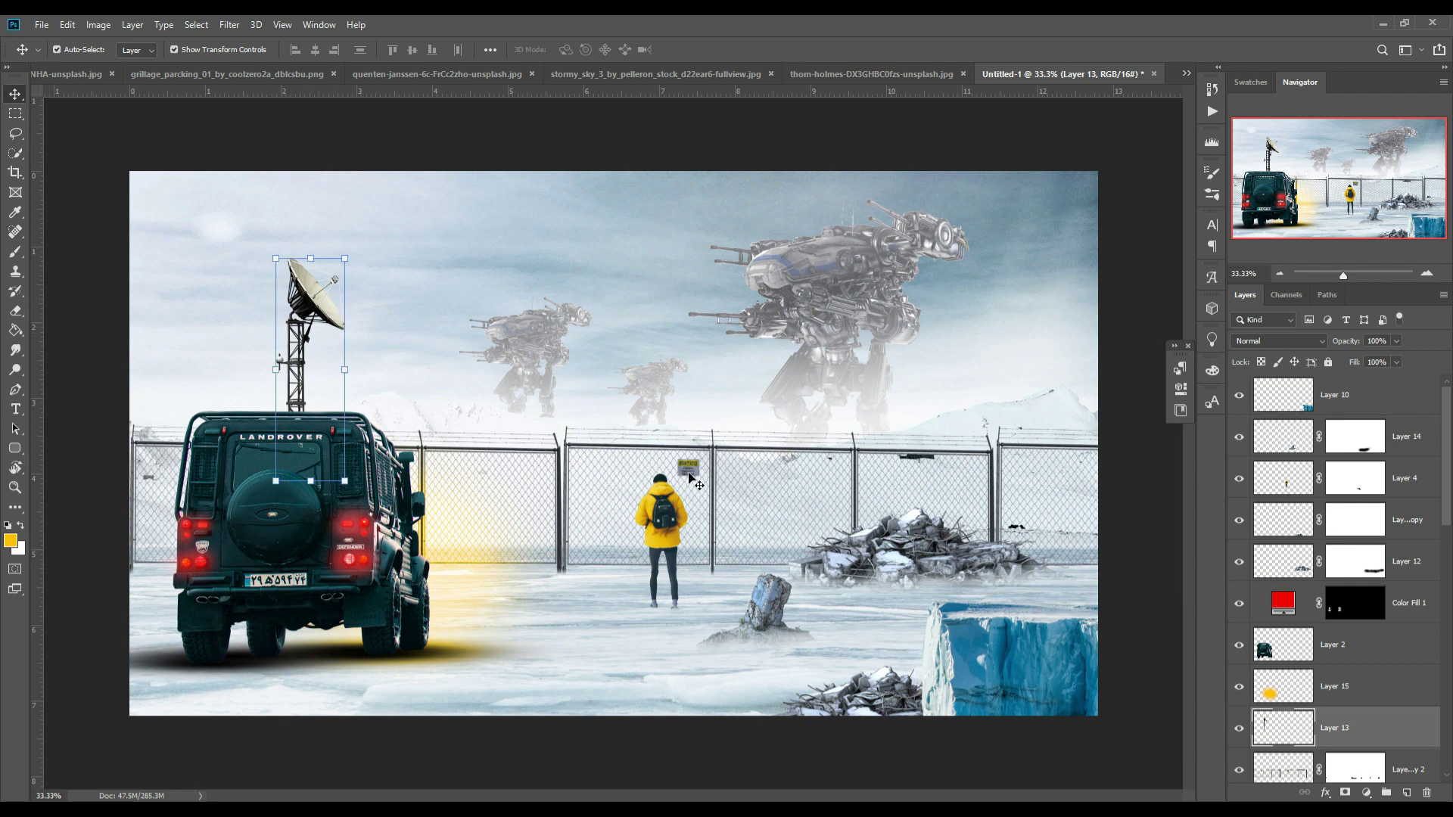
left_click(1397, 341)
left_click(1367, 793)
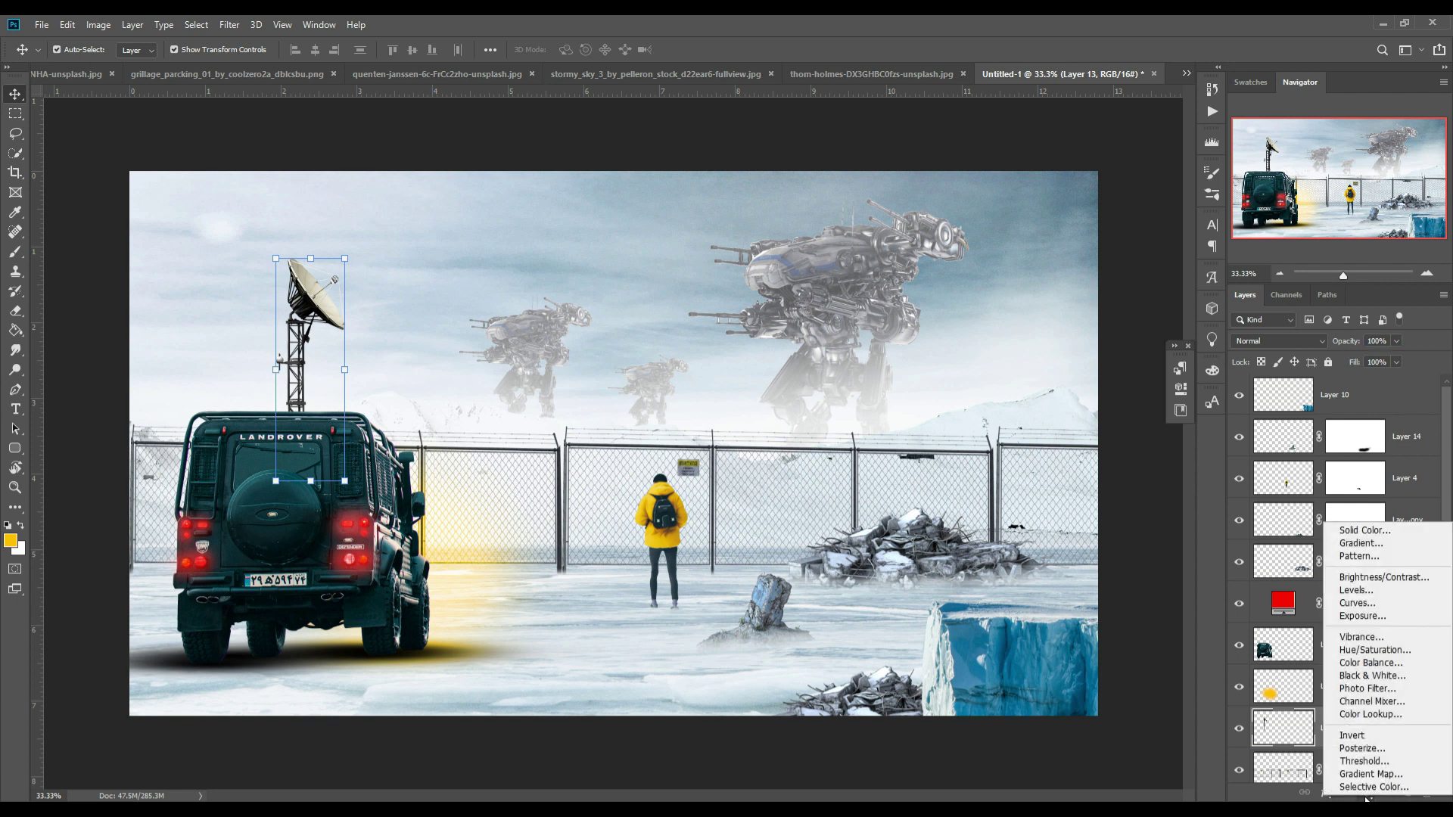
left_click(1374, 650)
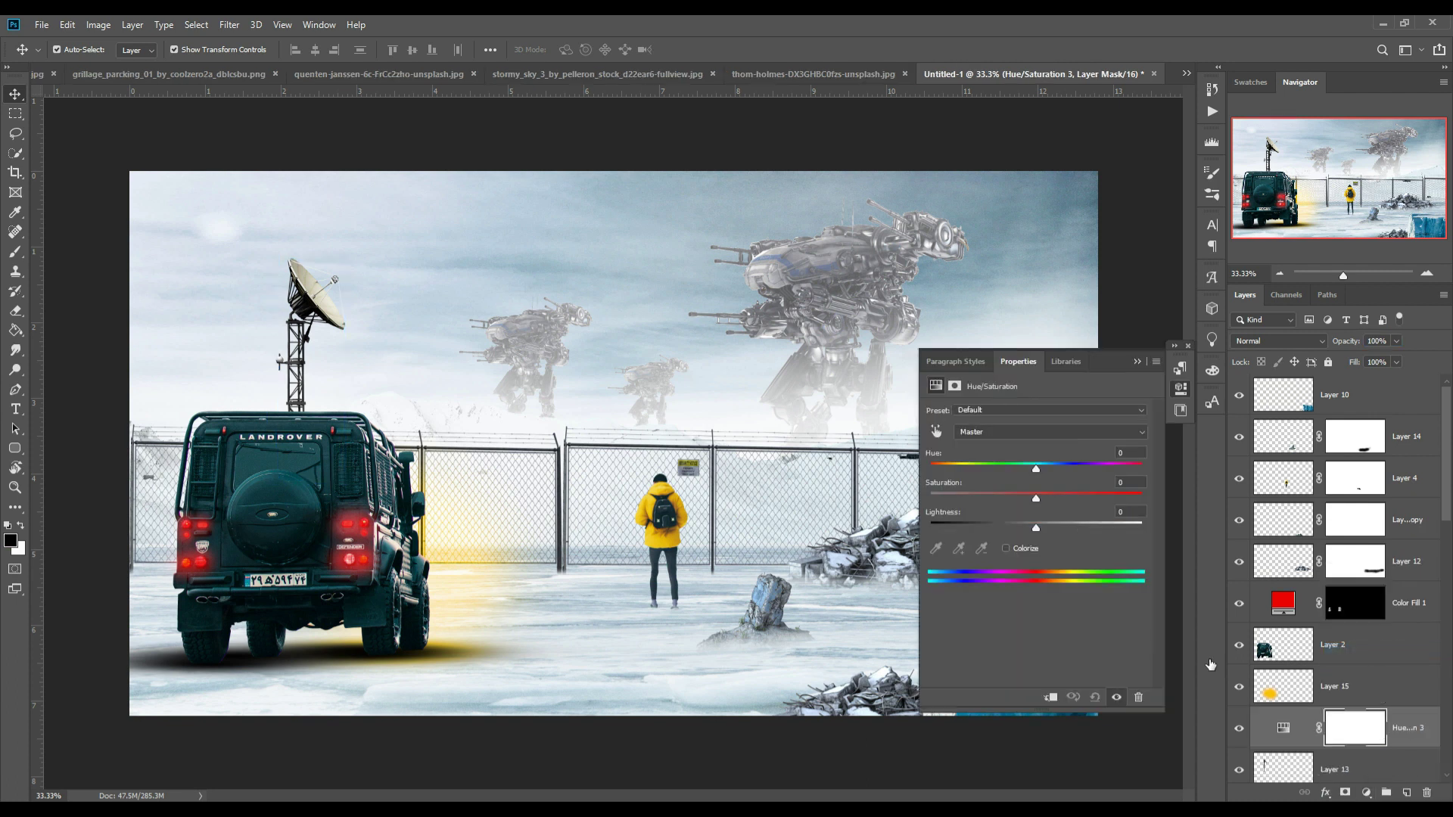
left_click(1050, 698)
left_click_drag(1036, 526, 1065, 522)
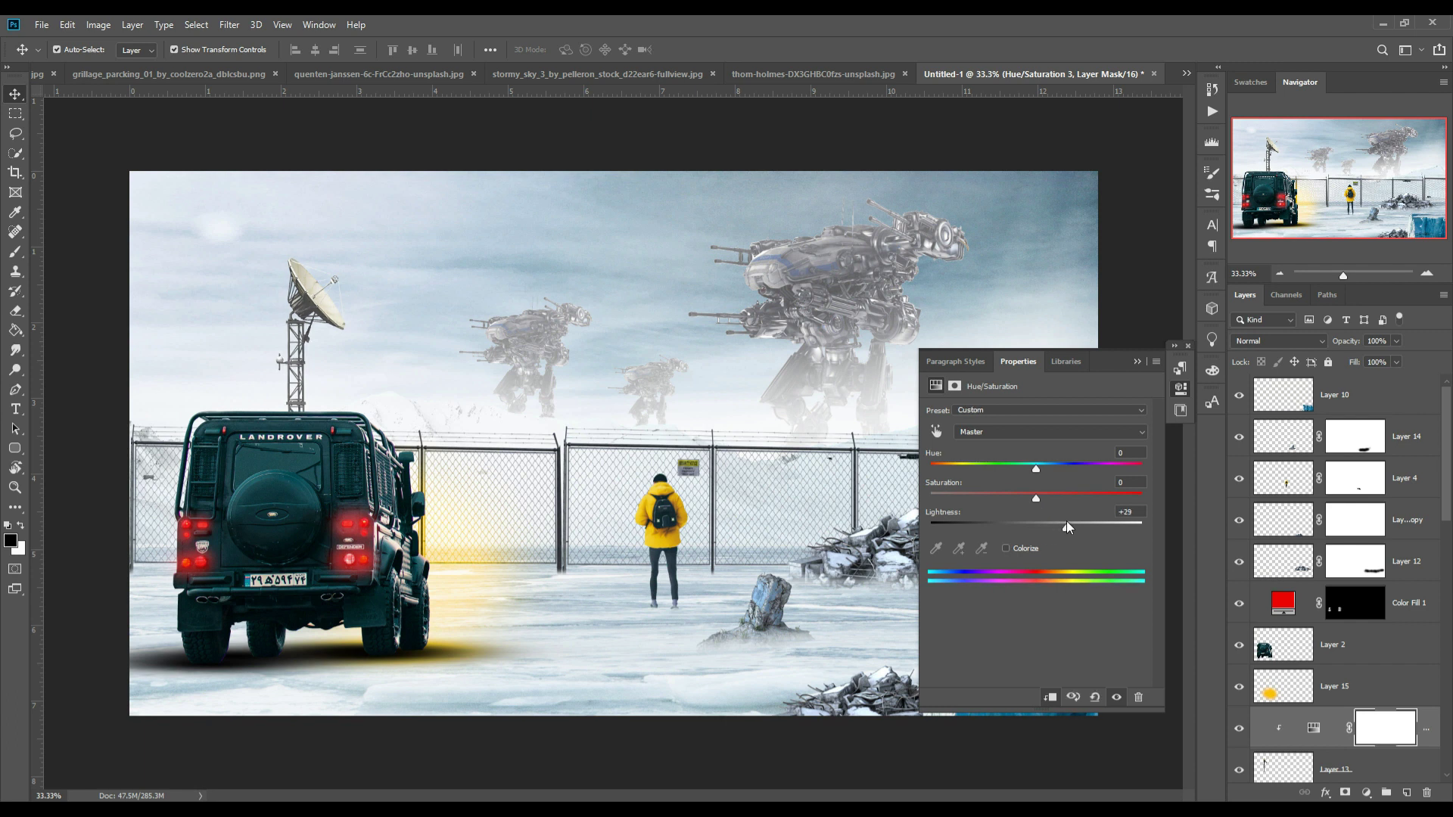
left_click(1138, 362)
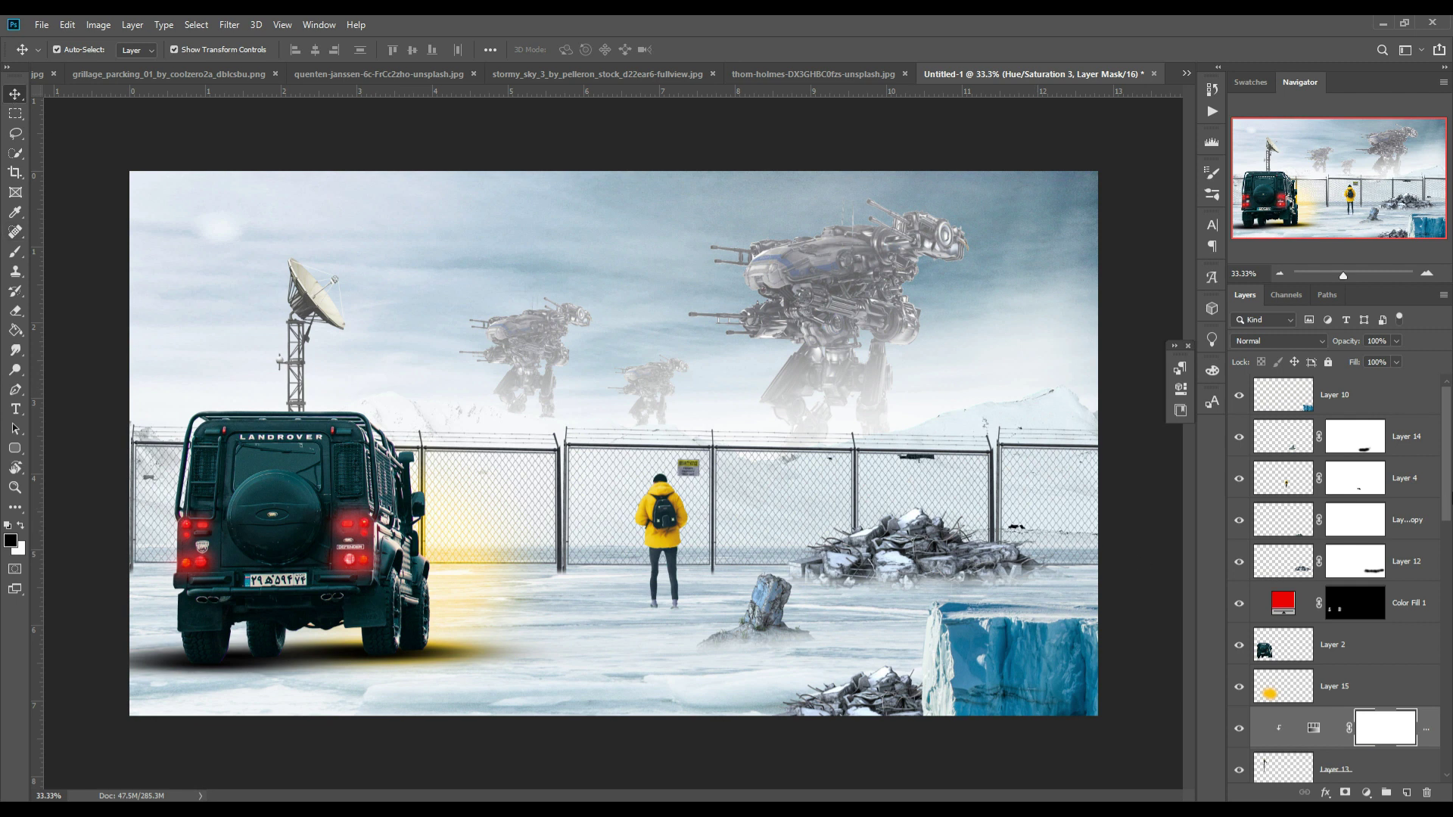
left_click(1413, 396)
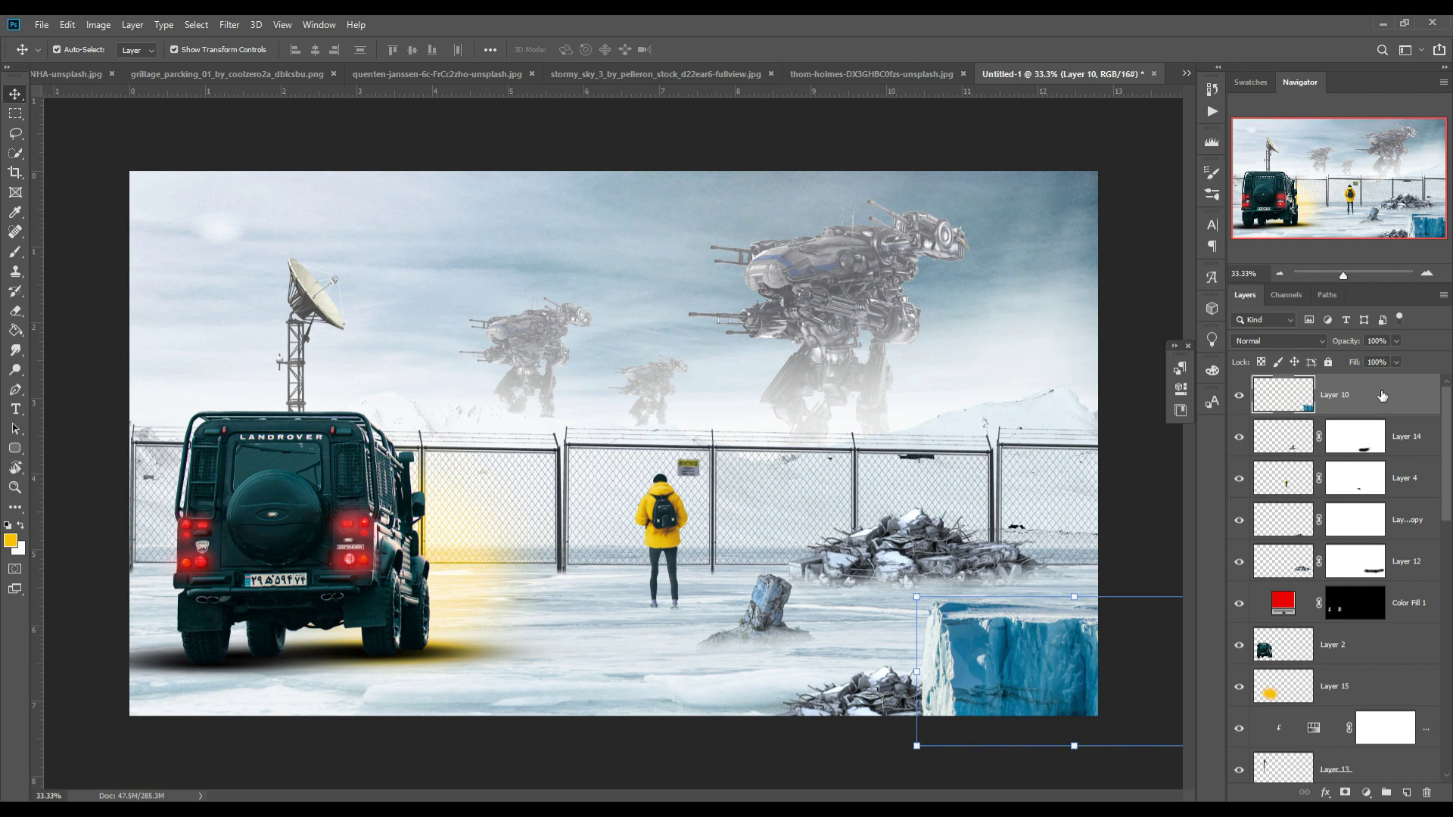
Step: Stamp the visible scene into a new top layer, Layer 16
key("ctrl+alt+shift+e")
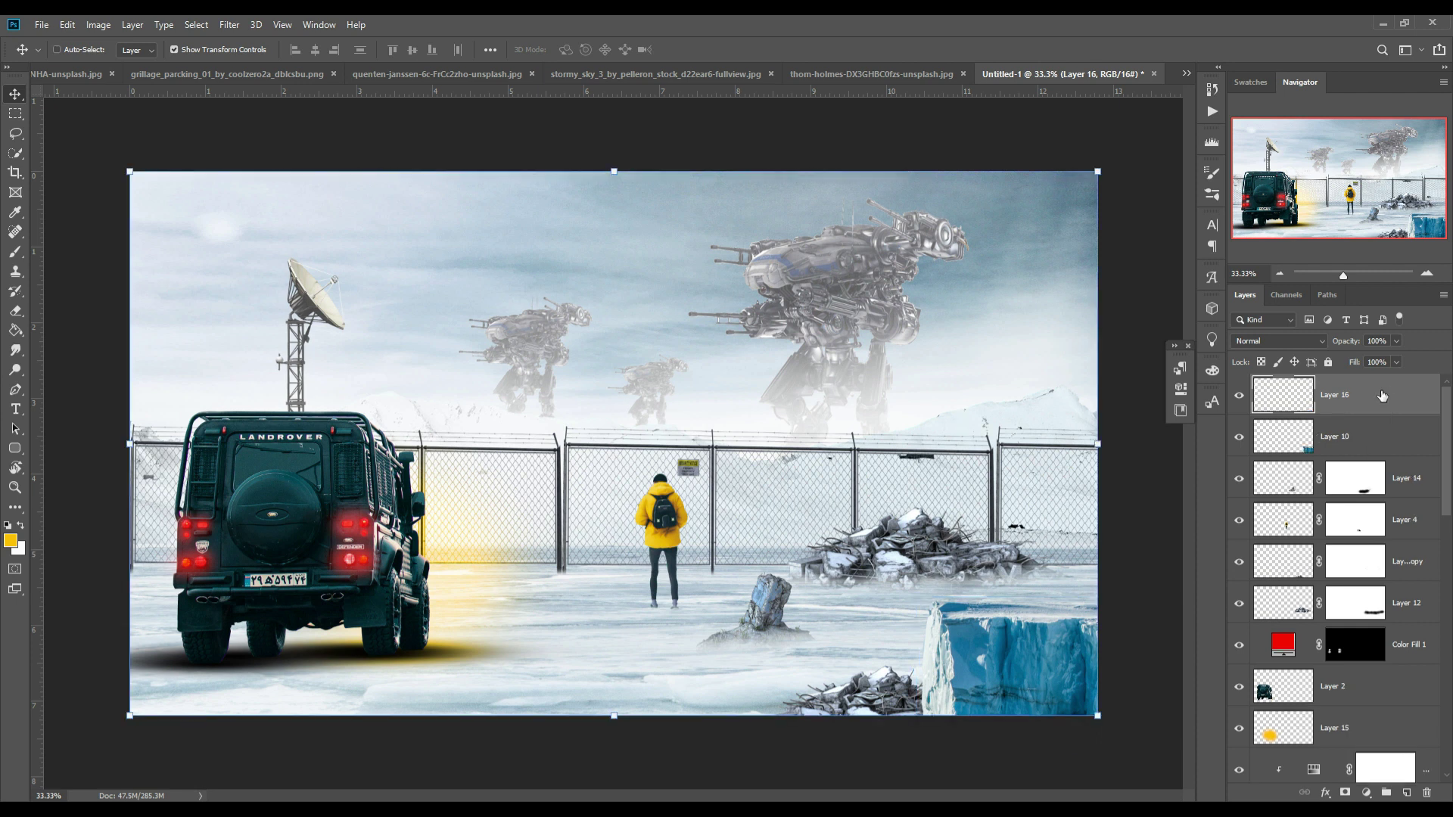
right_click(1374, 388)
key("Escape")
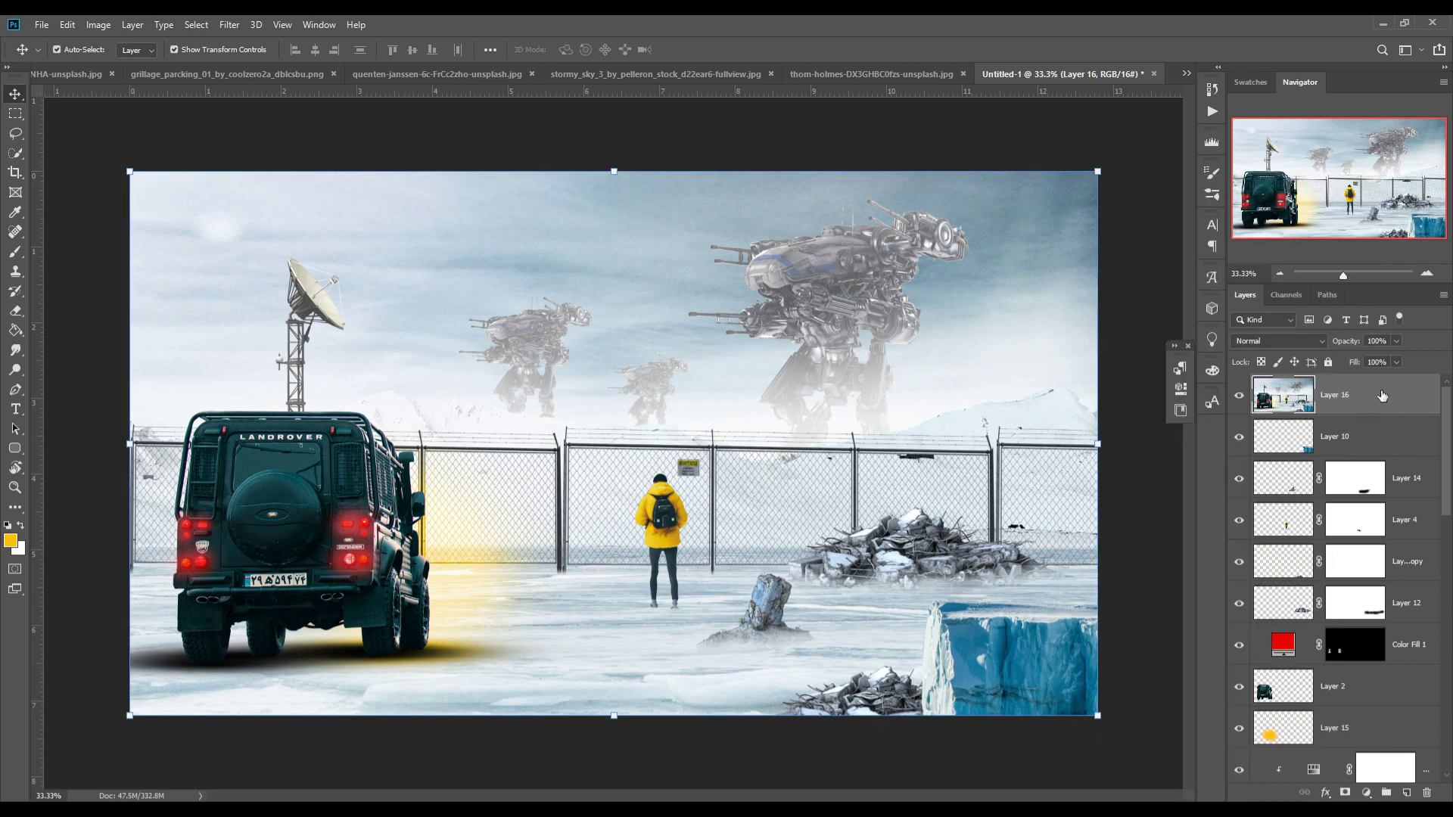
Step: Quick Select the right peak in the mountain photo and drag it into the composite
key("ctrl+Tab")
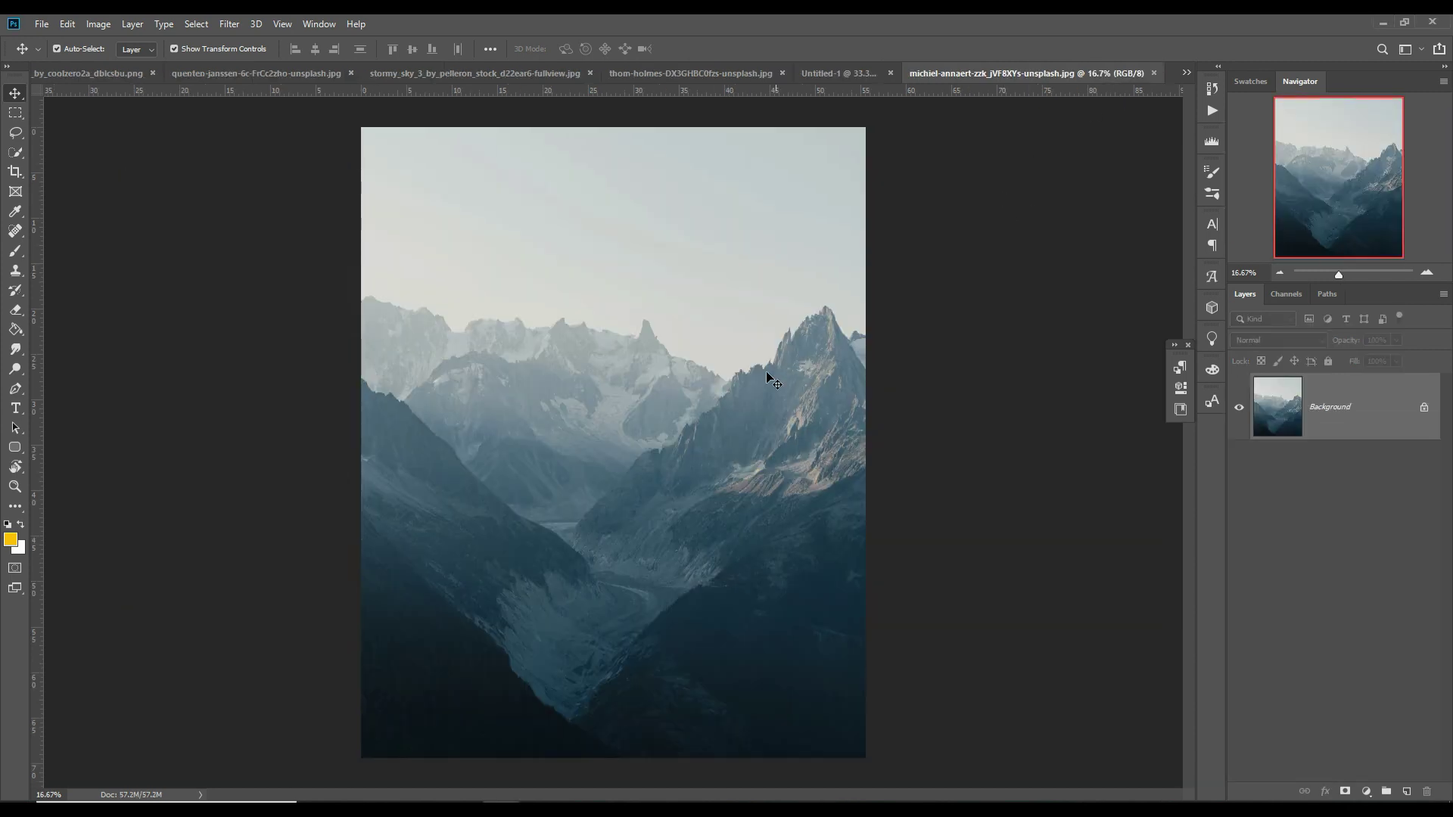
left_click(16, 154)
mouse_move(793, 359)
left_mouse_down()
mouse_move(844, 368)
mouse_move(599, 538)
mouse_move(881, 508)
left_mouse_up()
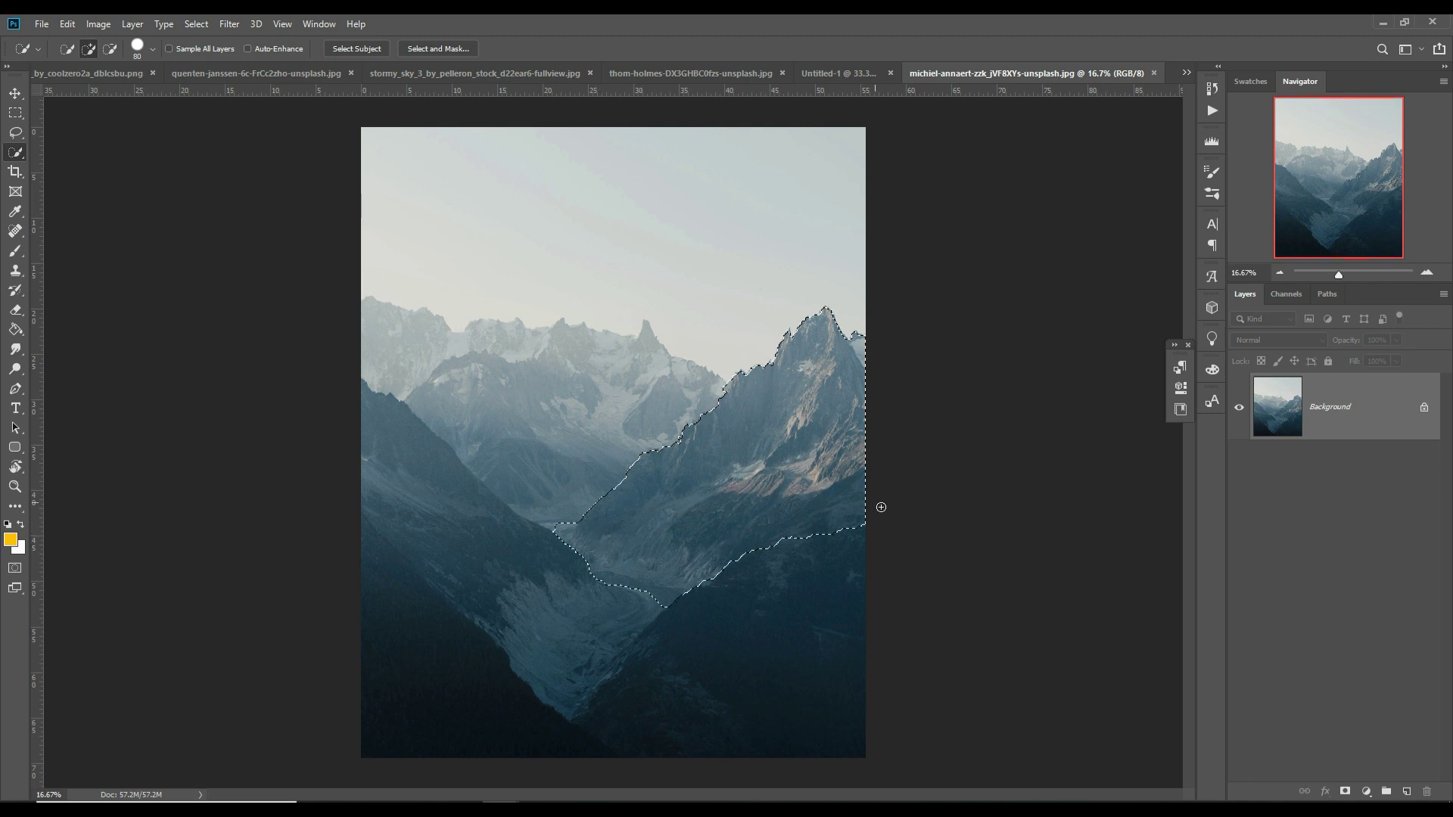
left_click(109, 50)
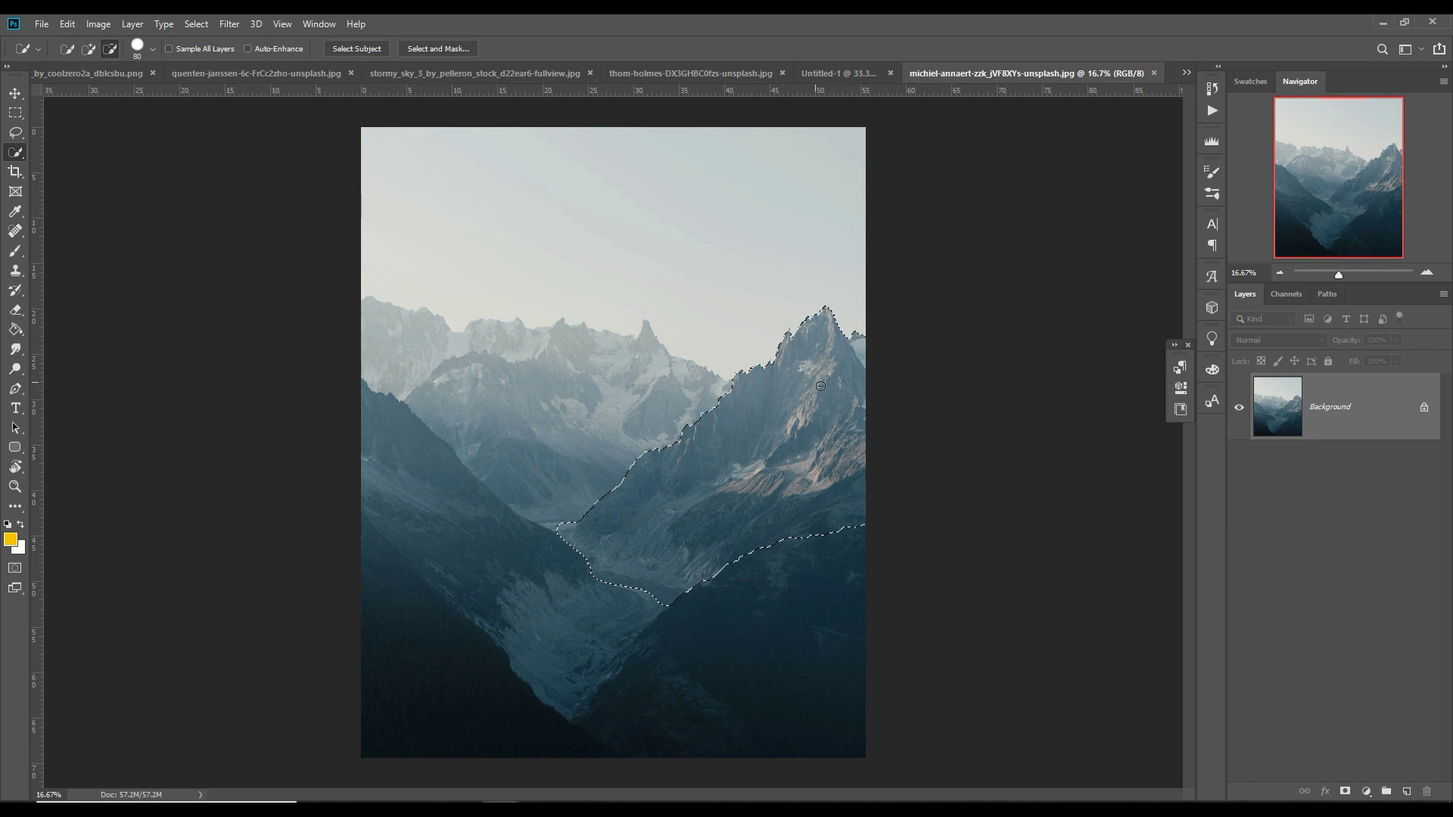
key("v")
left_click_drag(1025, 74, 1001, 131)
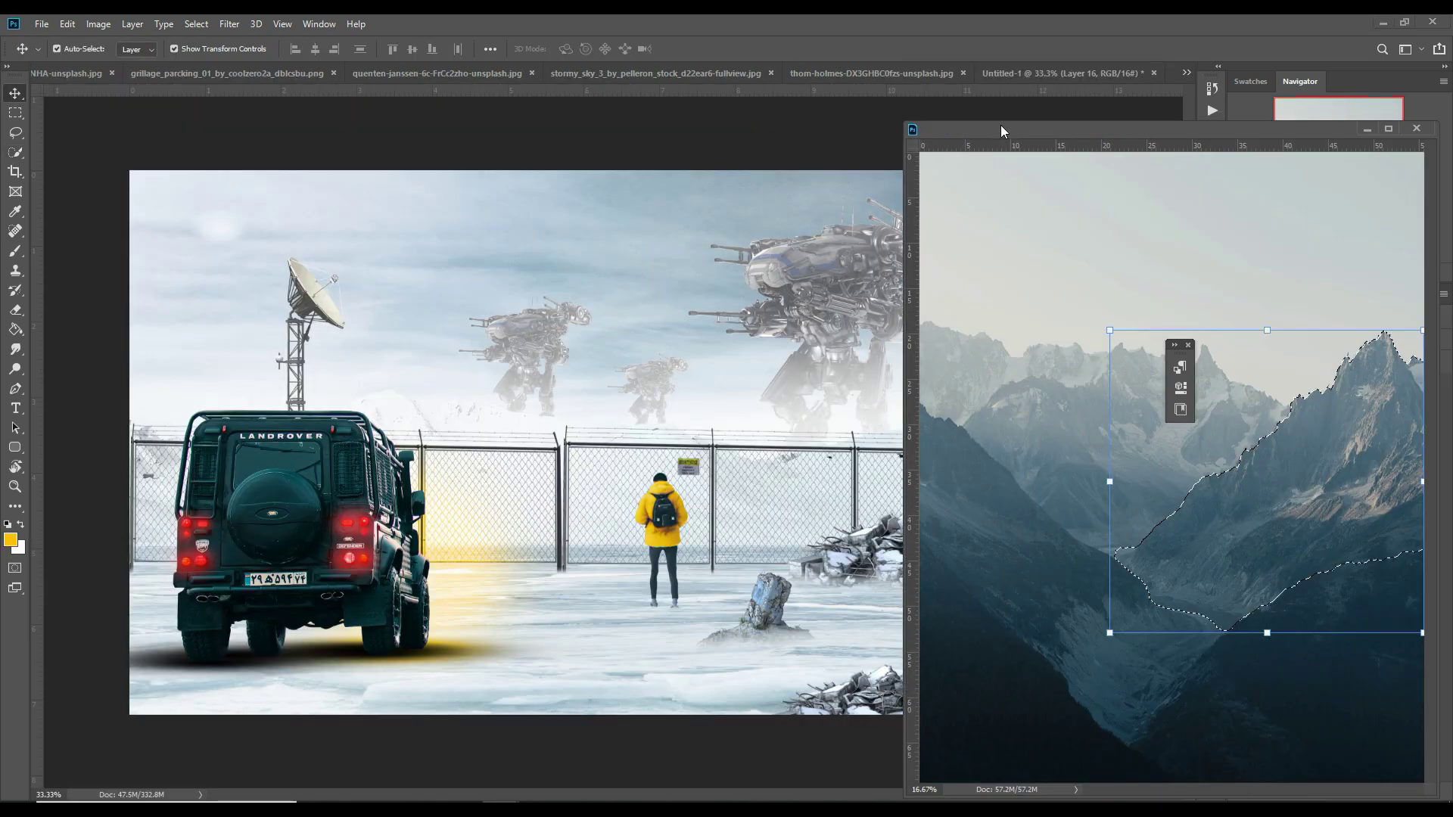
left_click_drag(1332, 424, 830, 377)
left_click(1417, 129)
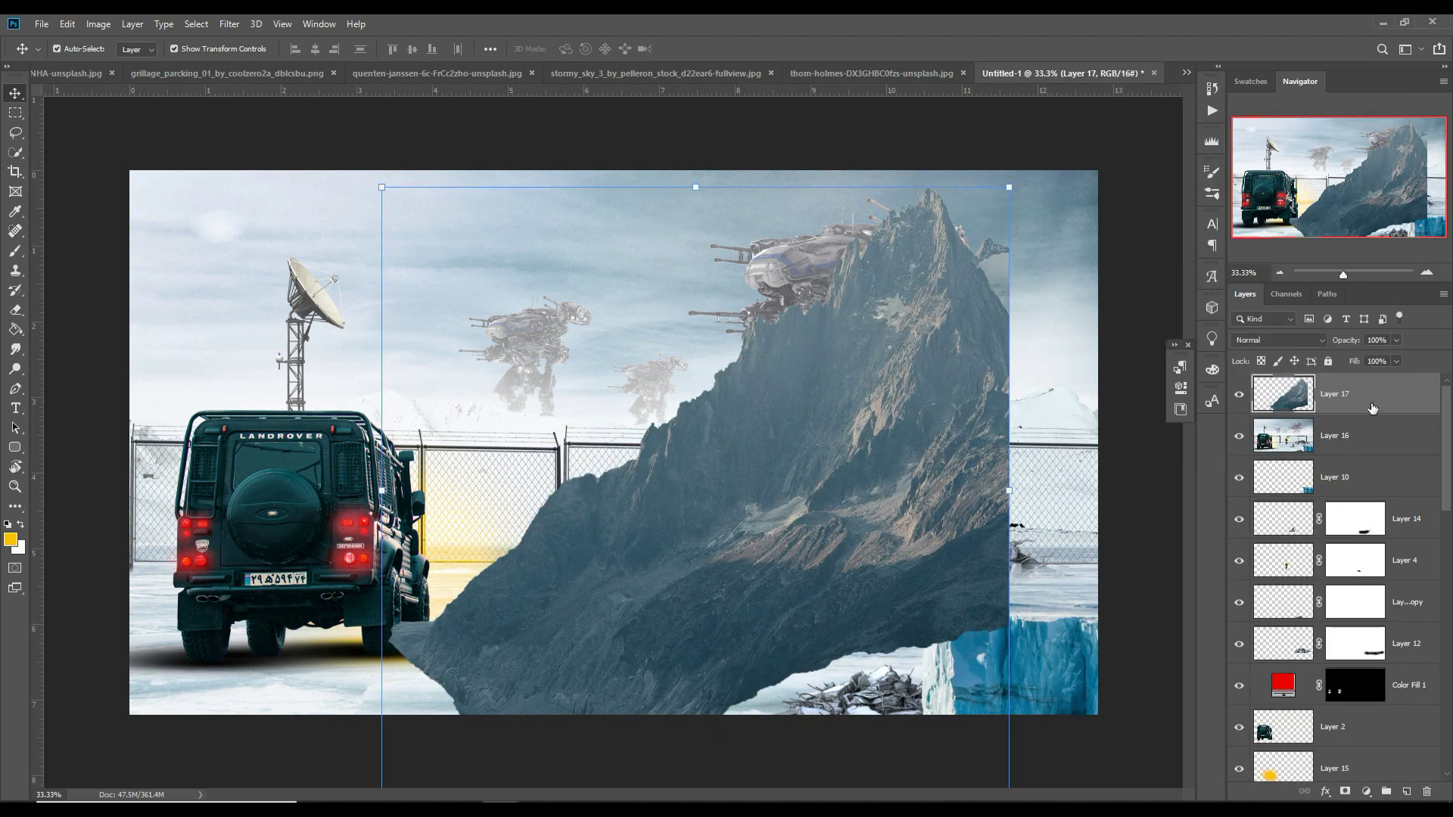
Step: Move the mountain layer below the ice block and delete the merged copy Layer 16
left_click_drag(1372, 409, 1376, 496)
left_click(1374, 404)
key("Delete")
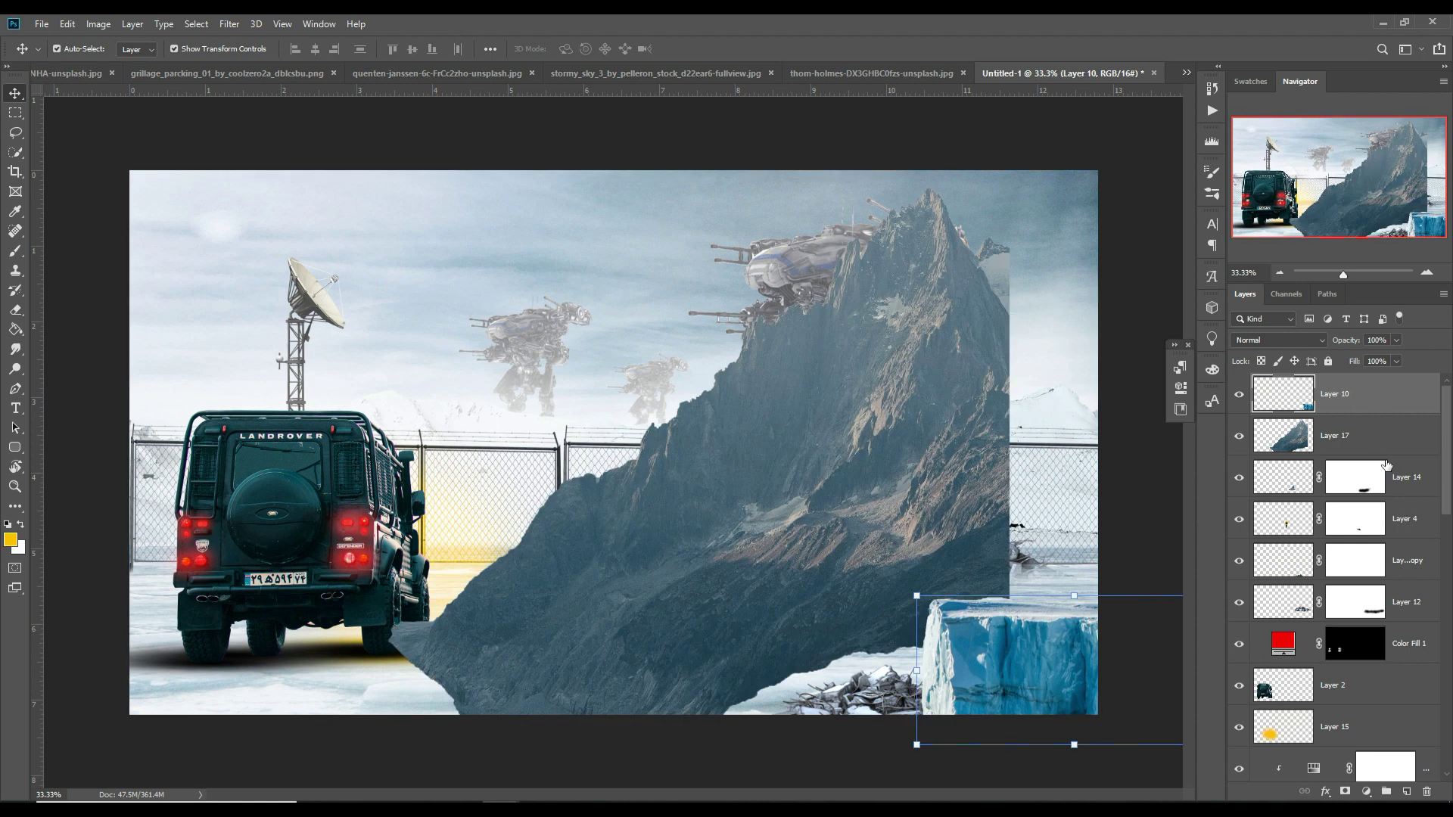
left_click(1385, 436)
Step: Shrink the mountain and shift it to the right
scroll(1385, 529, "down", 4)
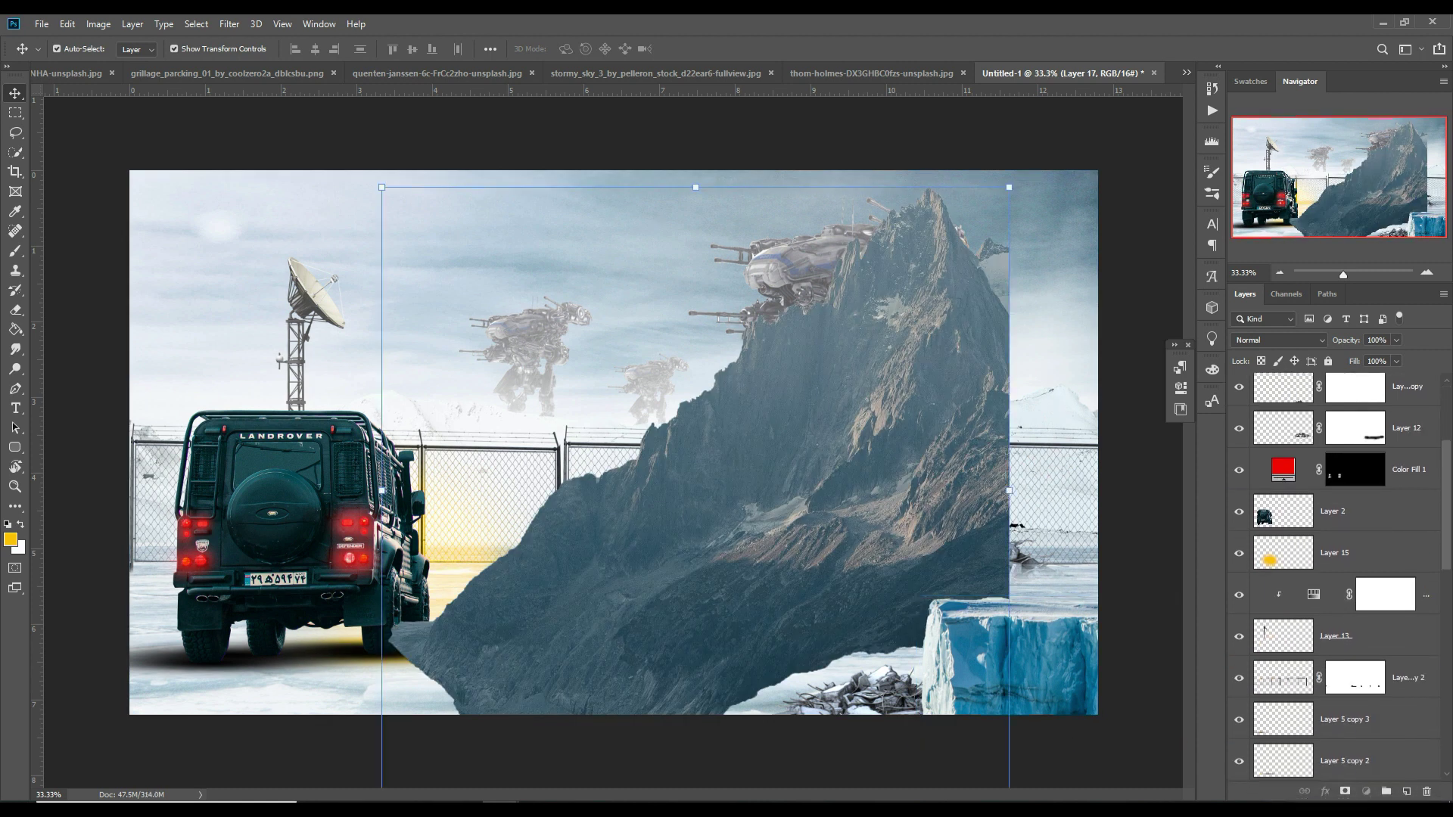
left_click_drag(1414, 776, 1415, 704)
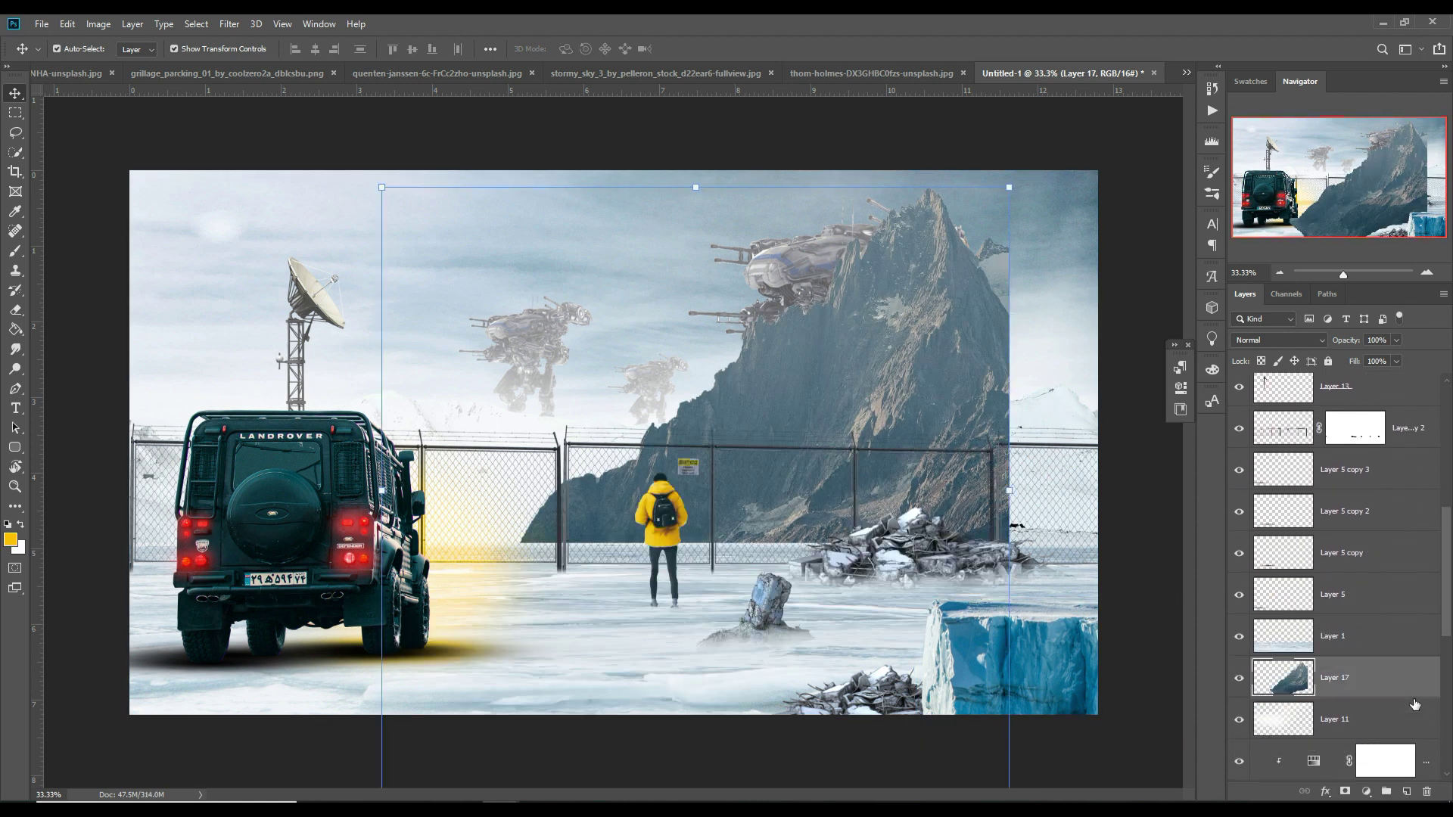
left_click_drag(1009, 187, 945, 250)
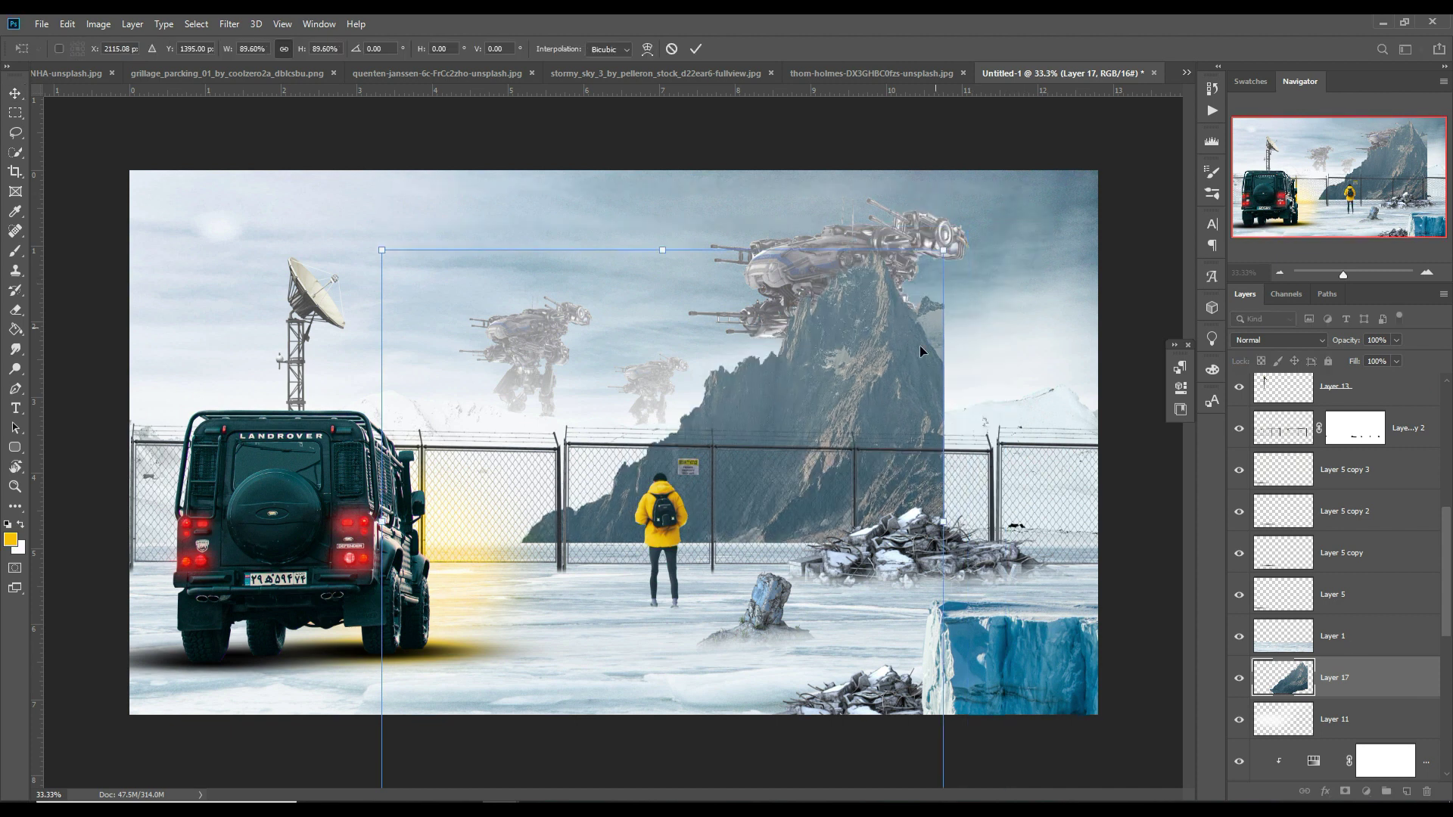
left_click_drag(920, 355, 1100, 314)
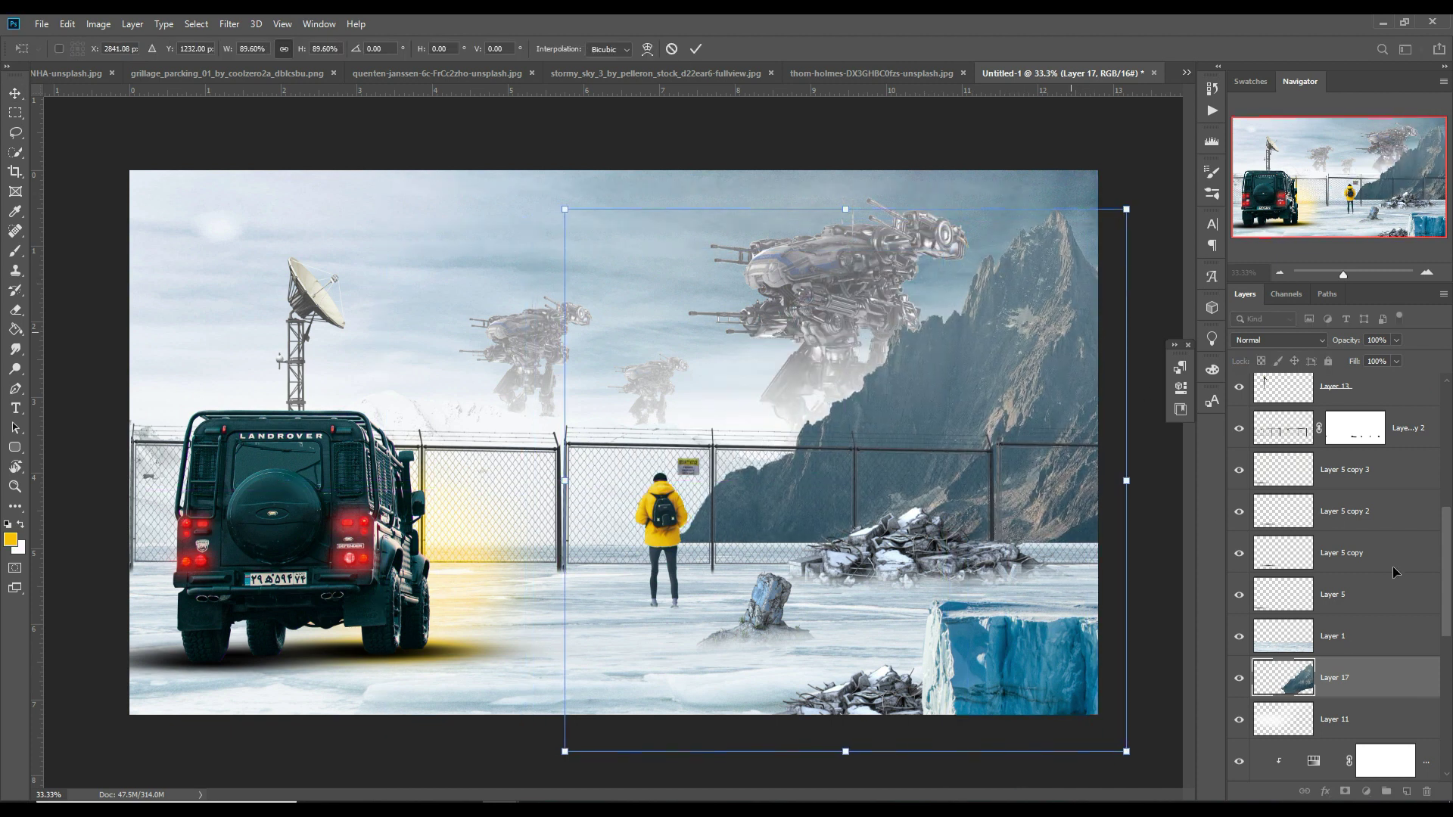
scroll(1395, 573, "down", 2)
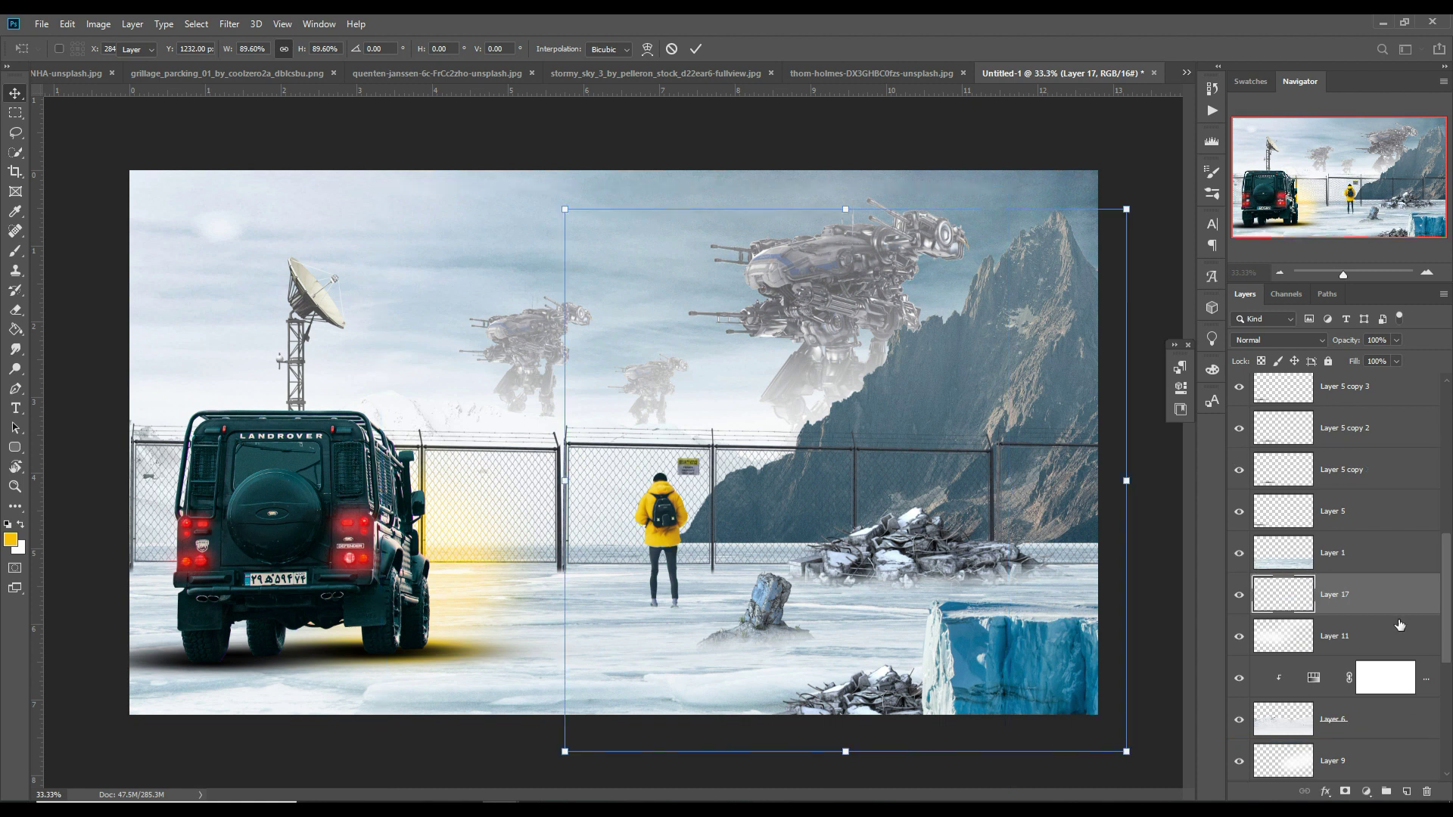
key("Return")
Step: Move the mountain layer beneath the walker layer
scroll(1400, 624, "down", 2)
scroll(1400, 624, "down", 3)
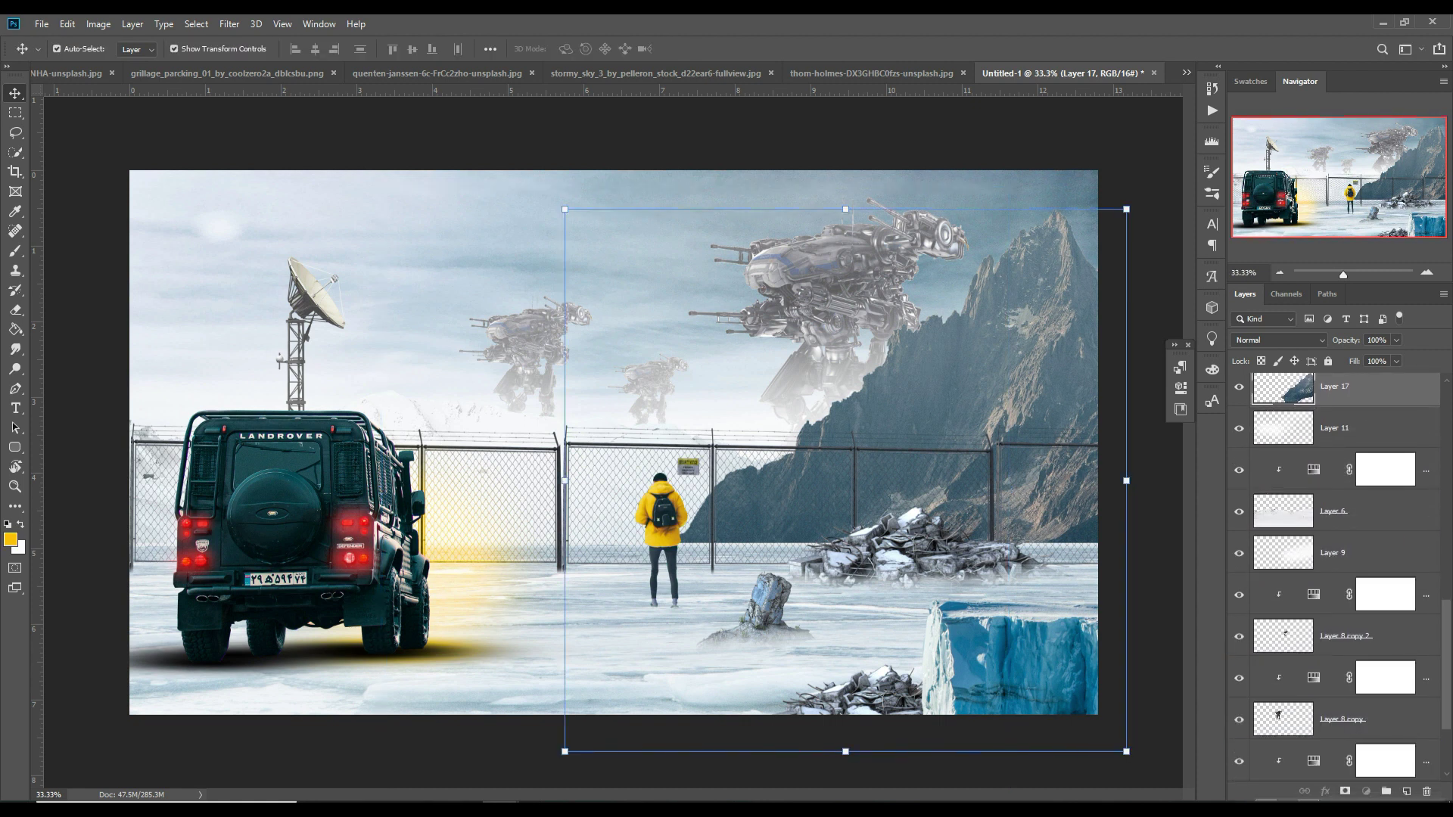
left_click_drag(1355, 387, 1402, 700)
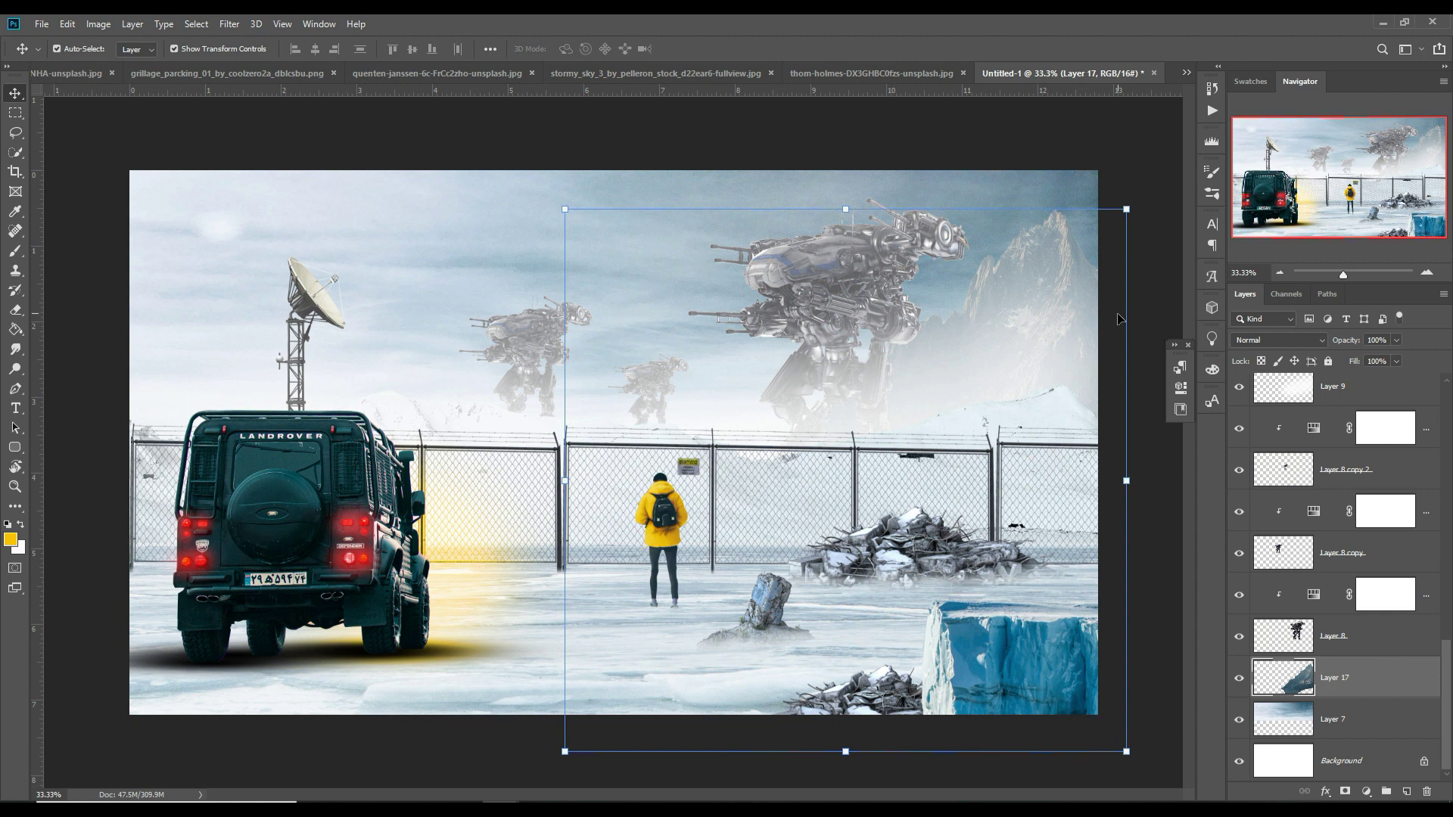
Step: Warp the mountain's top-right region lower to fit the skyline
left_click(67, 23)
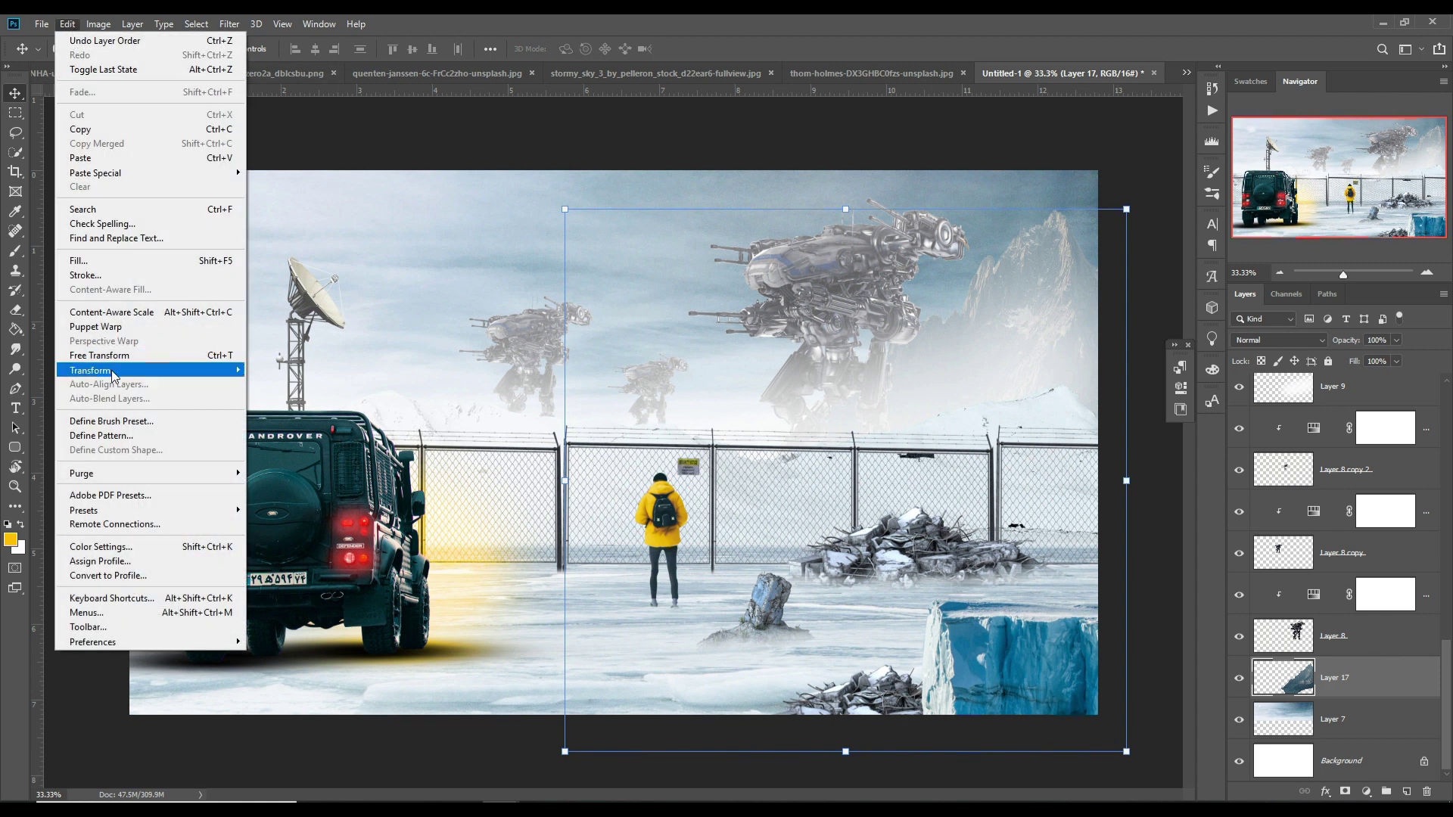
mouse_move(91, 370)
left_click(272, 465)
mouse_move(1051, 232)
left_mouse_down()
mouse_move(960, 206)
mouse_move(1047, 309)
mouse_move(1081, 281)
mouse_move(1043, 280)
left_mouse_up()
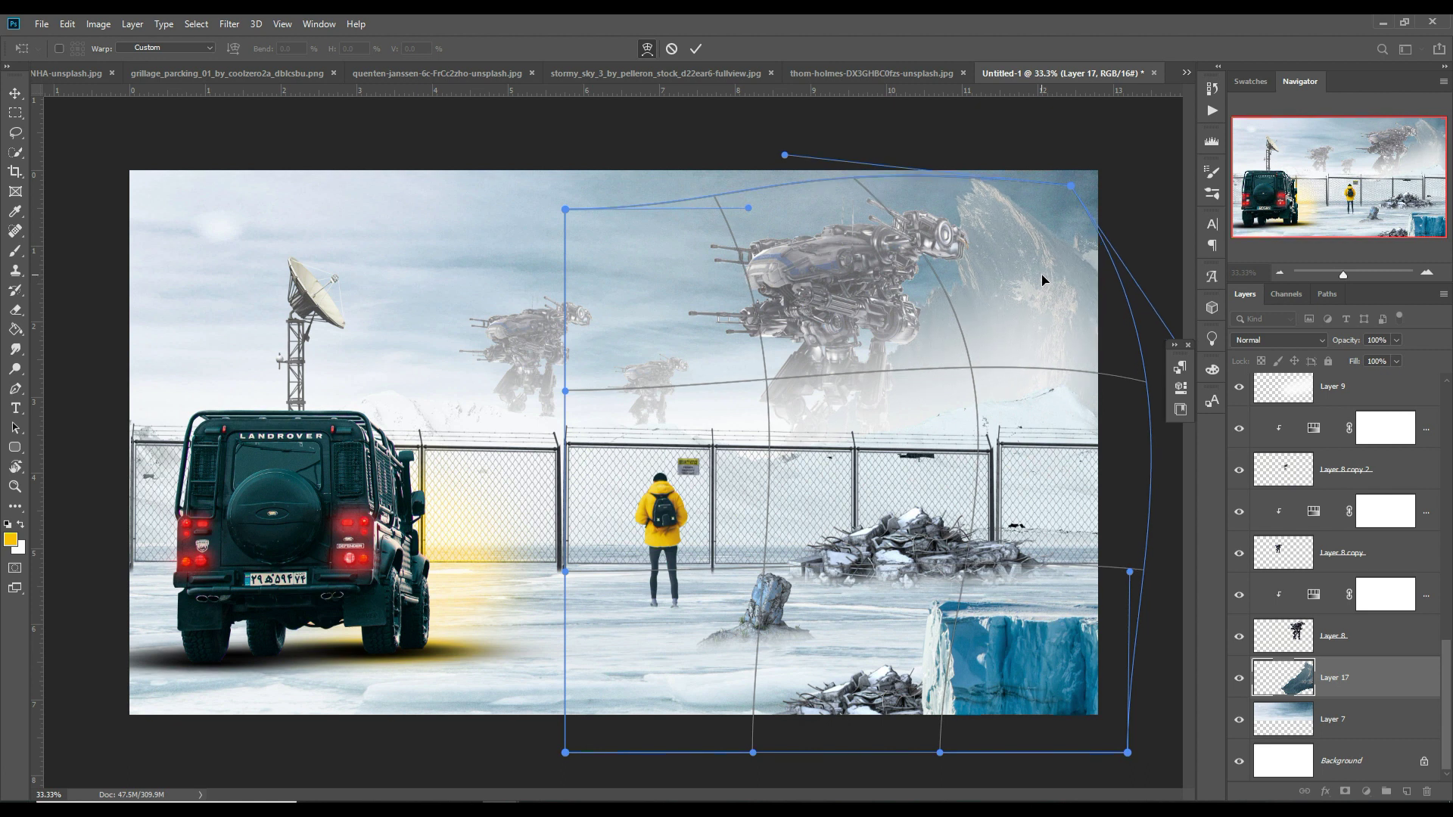
left_click(696, 48)
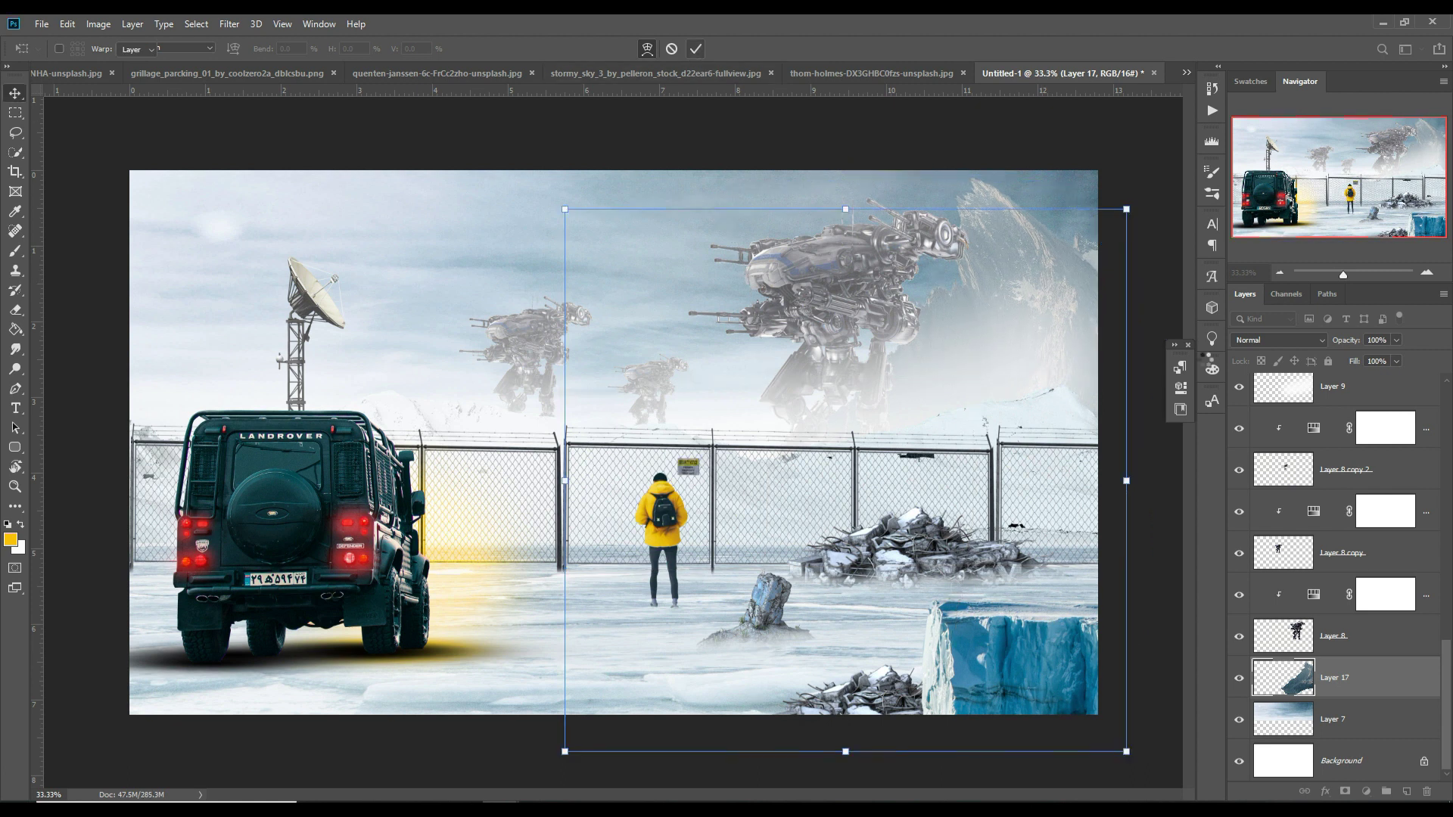
right_click(1355, 671)
Step: Duplicate the mountain as Layer 17 copy, flip it horizontally, shrink it and place it left behind the dish
left_click(1286, 109)
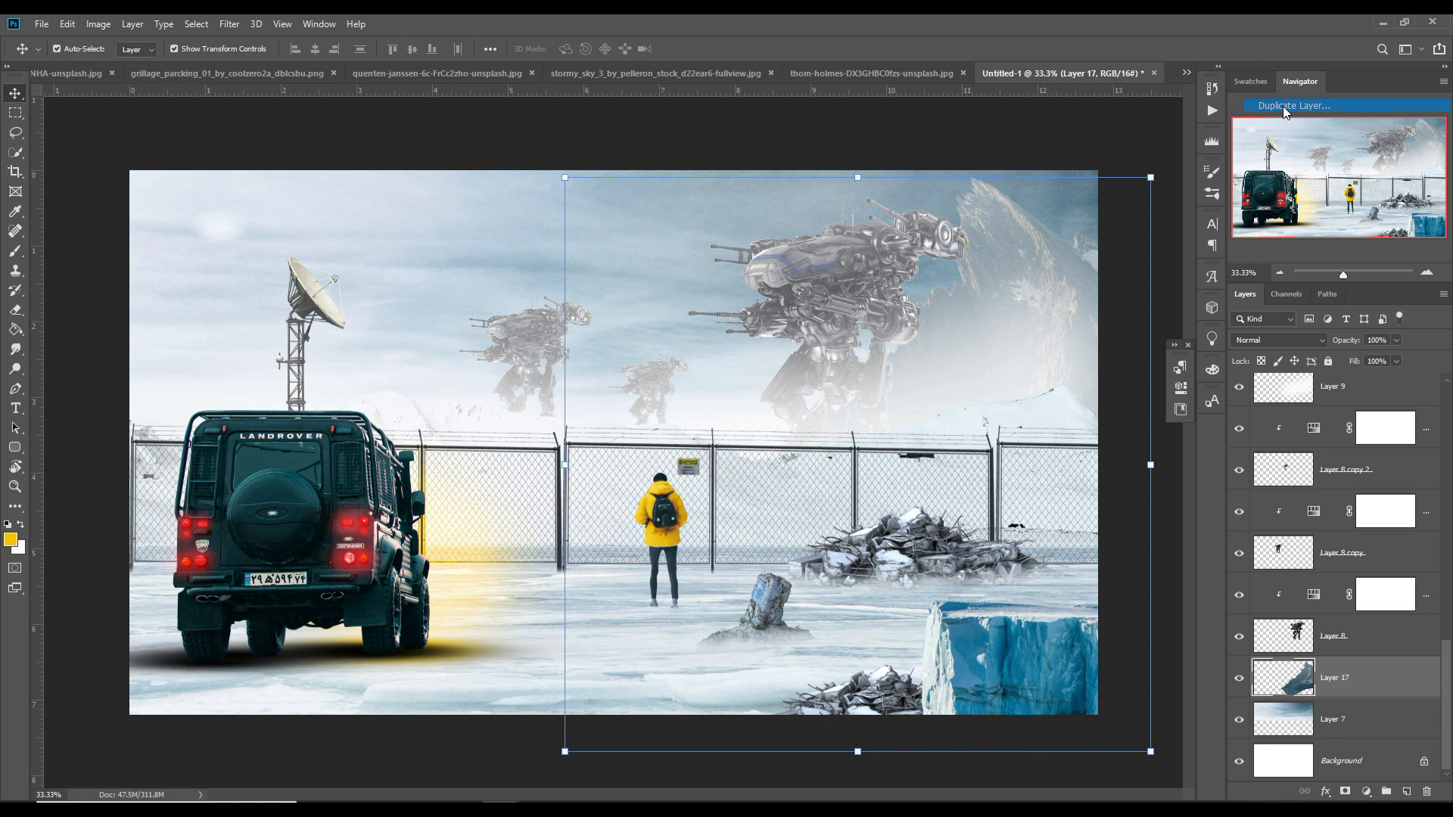
left_click(852, 239)
left_click(67, 23)
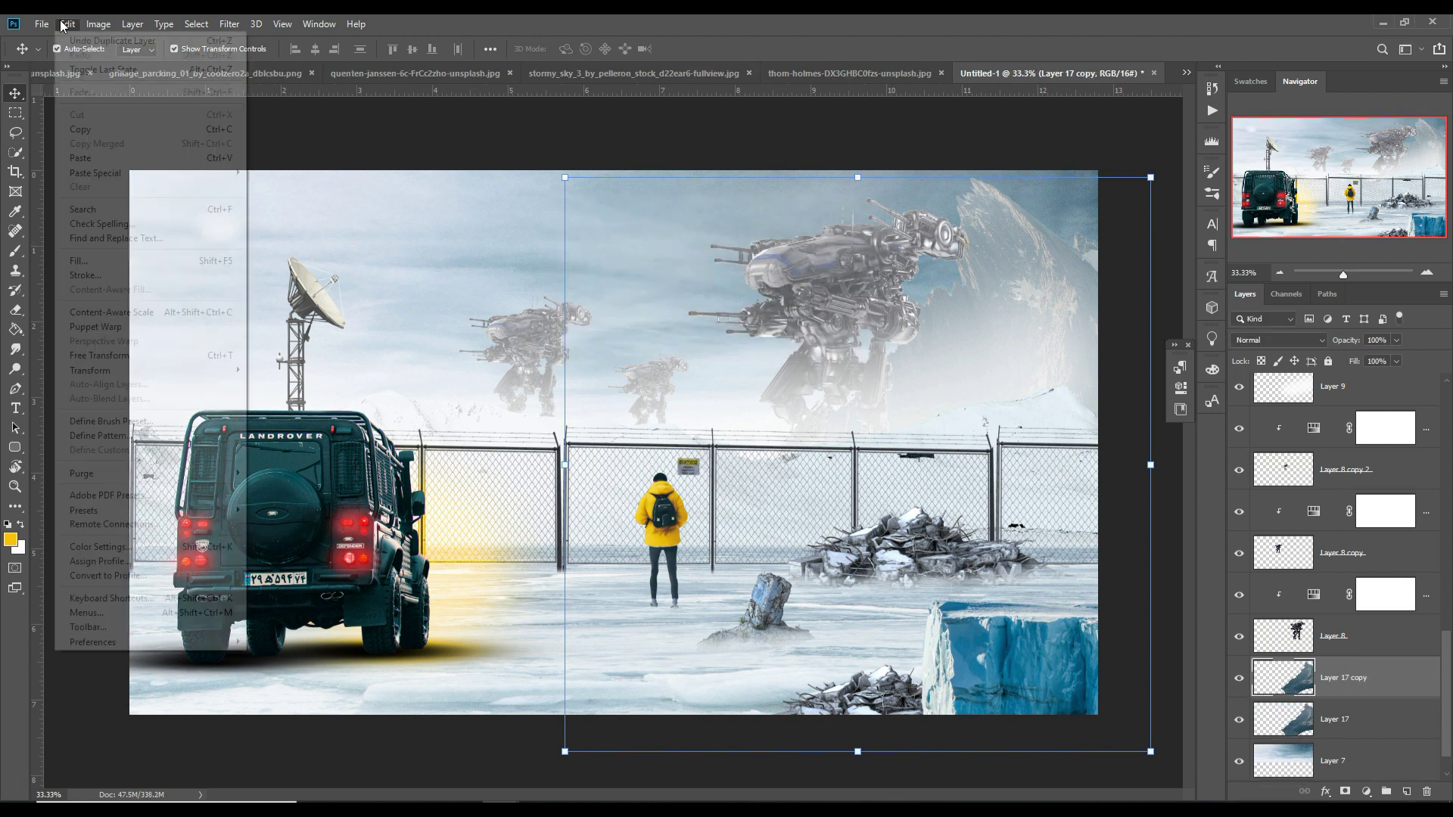
left_click(272, 539)
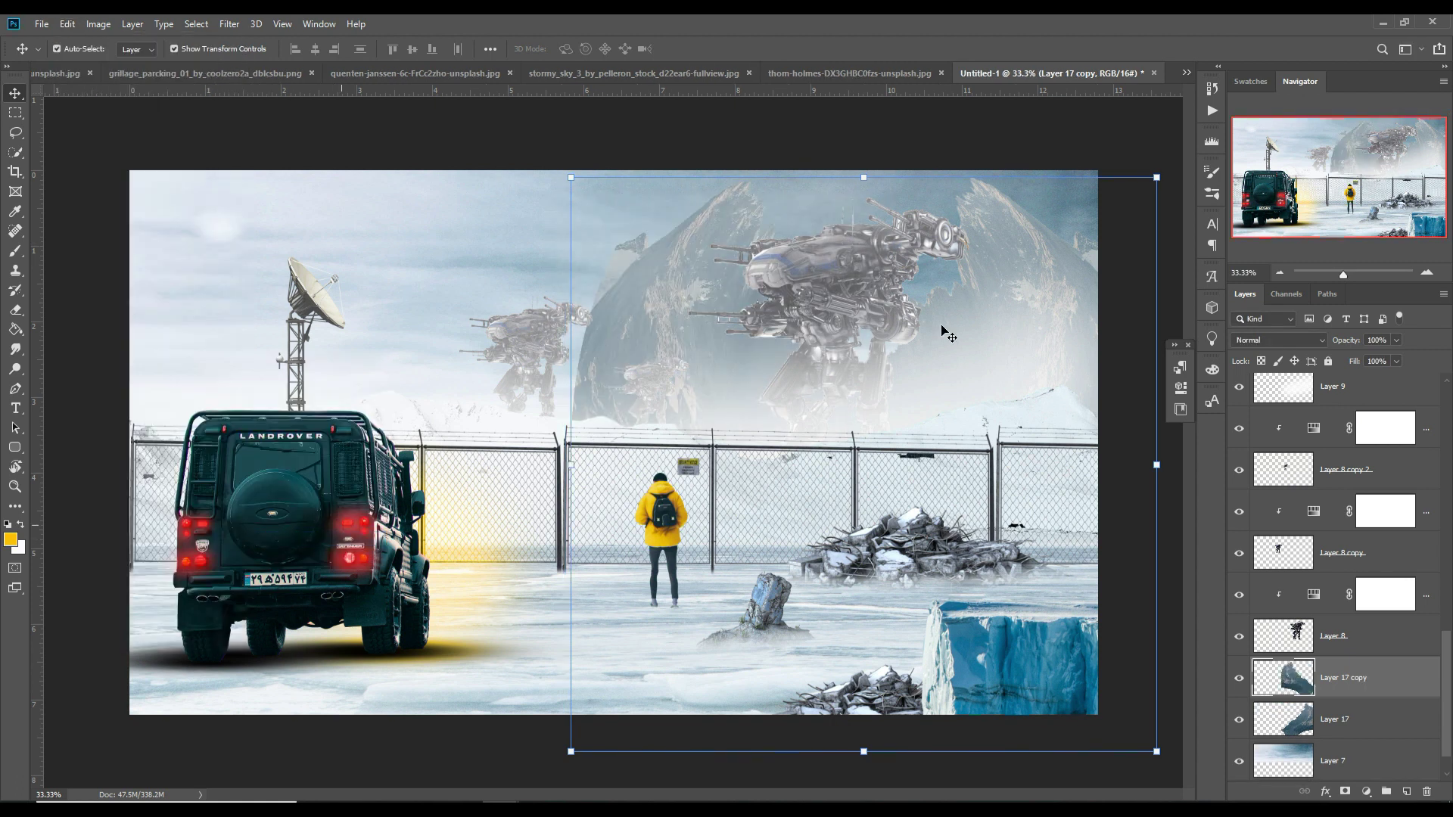
left_click_drag(1157, 182, 1143, 193)
left_click_drag(1082, 308, 555, 340)
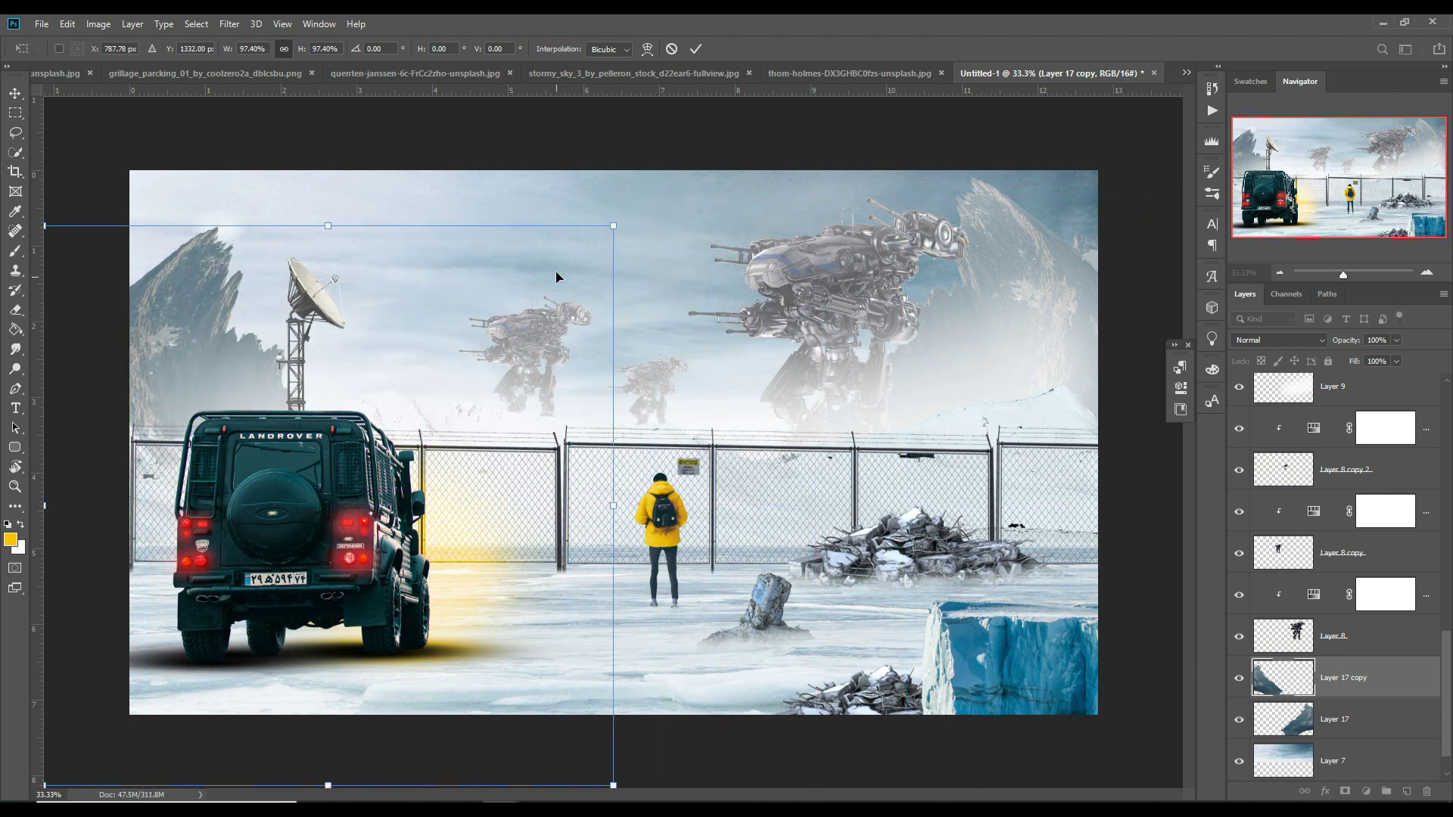
left_click_drag(617, 231, 602, 242)
left_click_drag(454, 303, 474, 290)
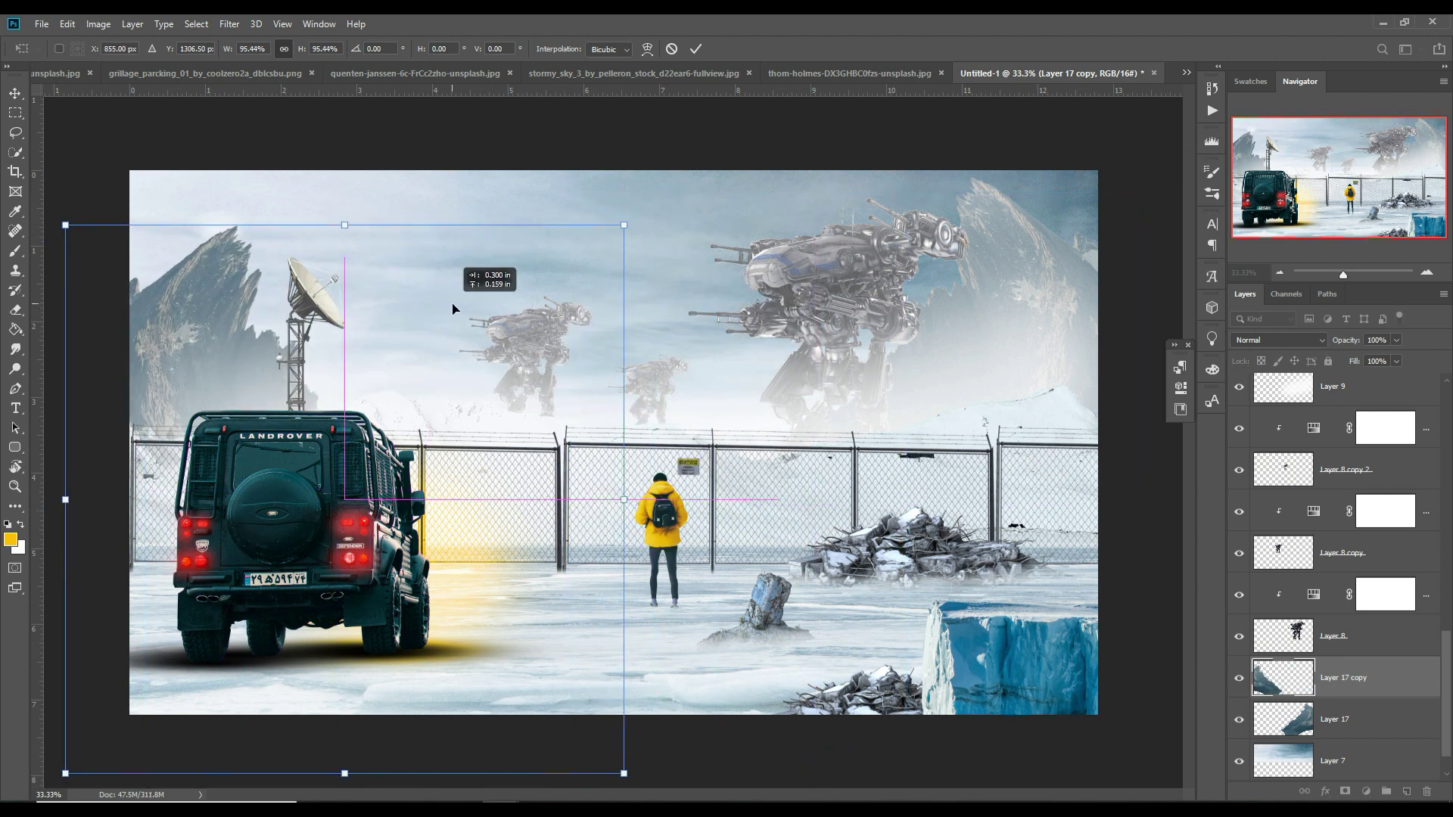
left_click(696, 48)
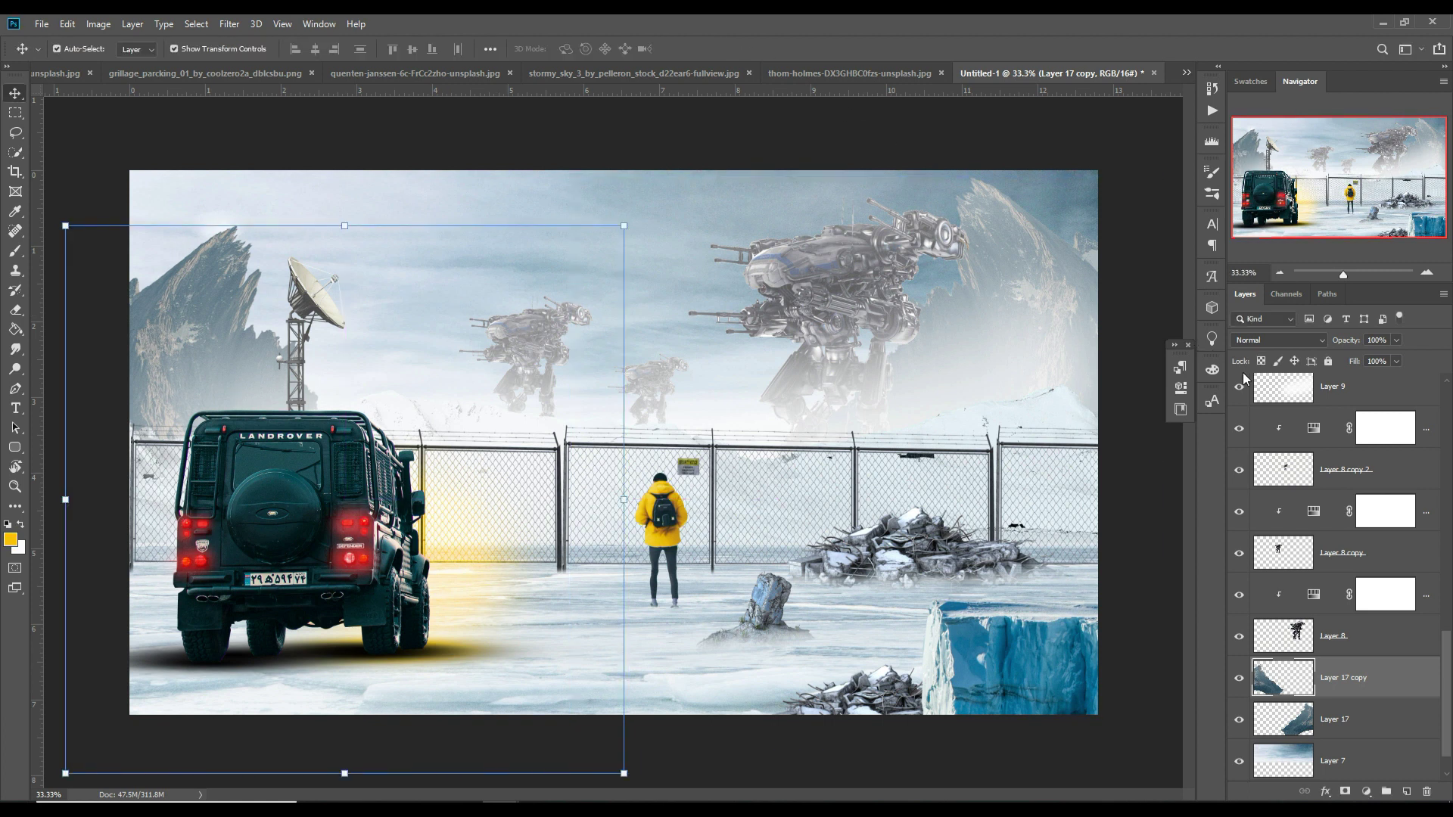
Step: Duplicate it as Layer 17 copy 2, scale it to about 87% and move it toward the centre
right_click(1372, 670)
left_click(1294, 128)
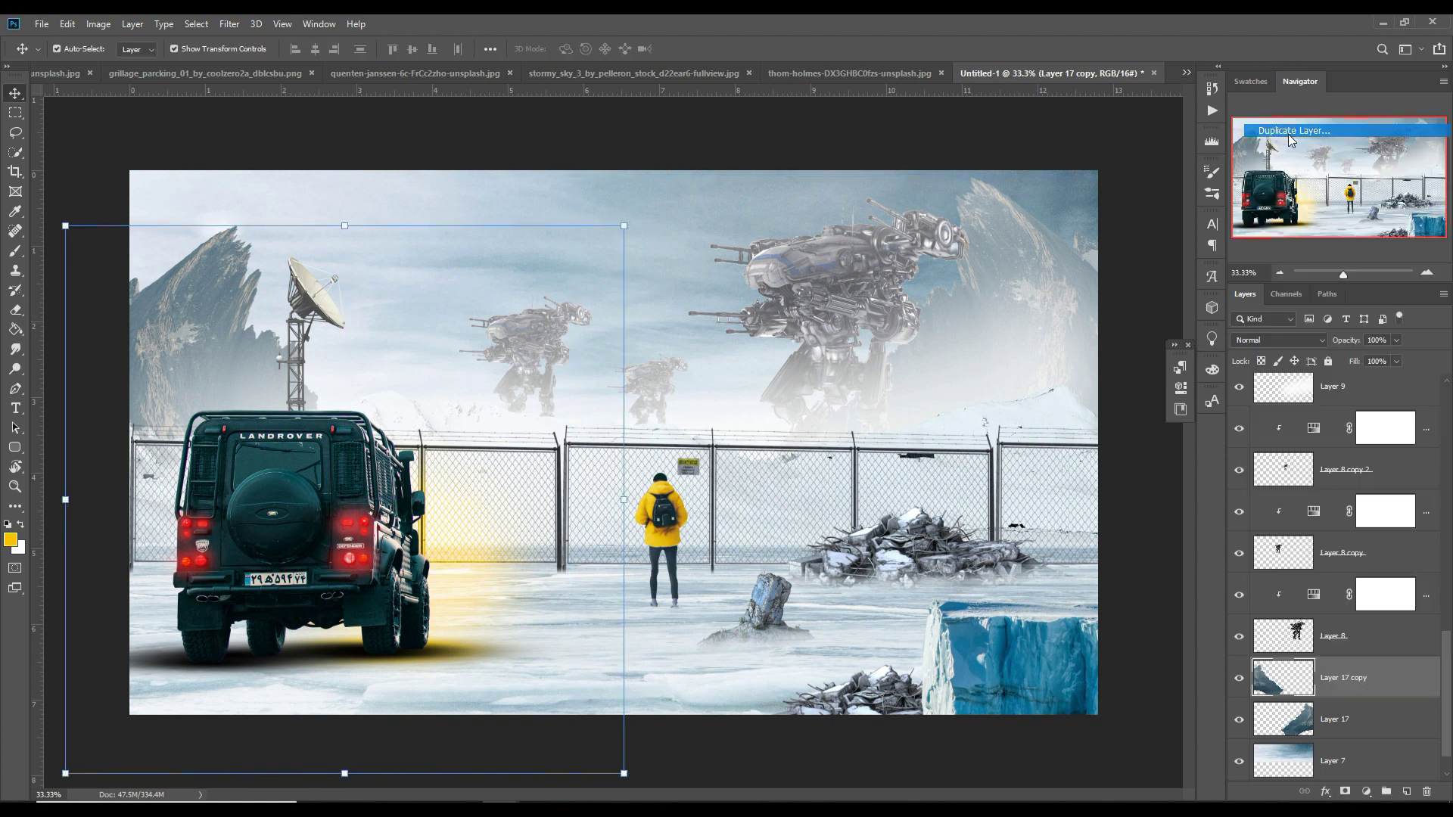
left_click(842, 237)
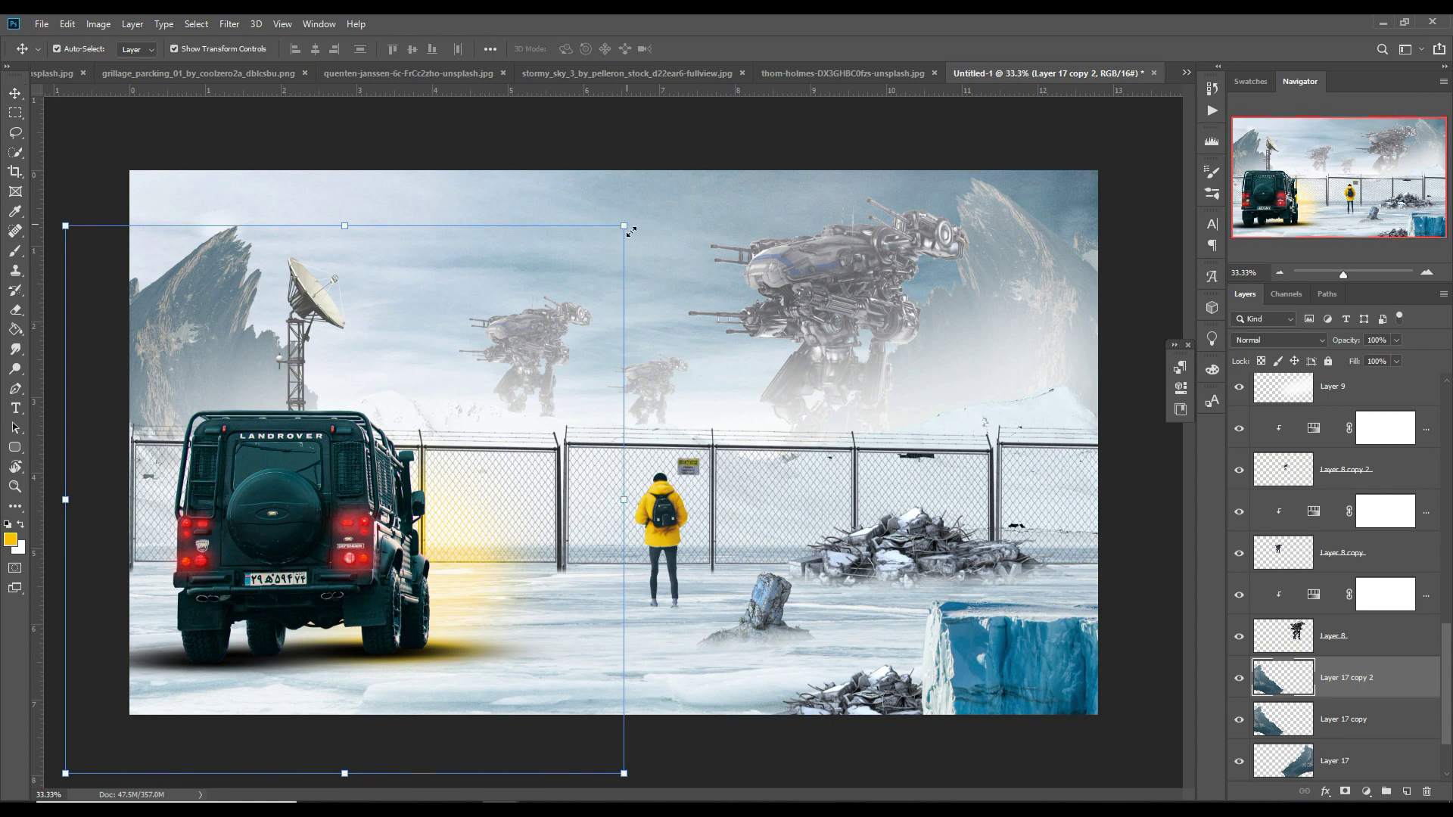
key("ctrl+t")
left_click_drag(623, 226, 548, 299)
left_click_drag(520, 363, 663, 360)
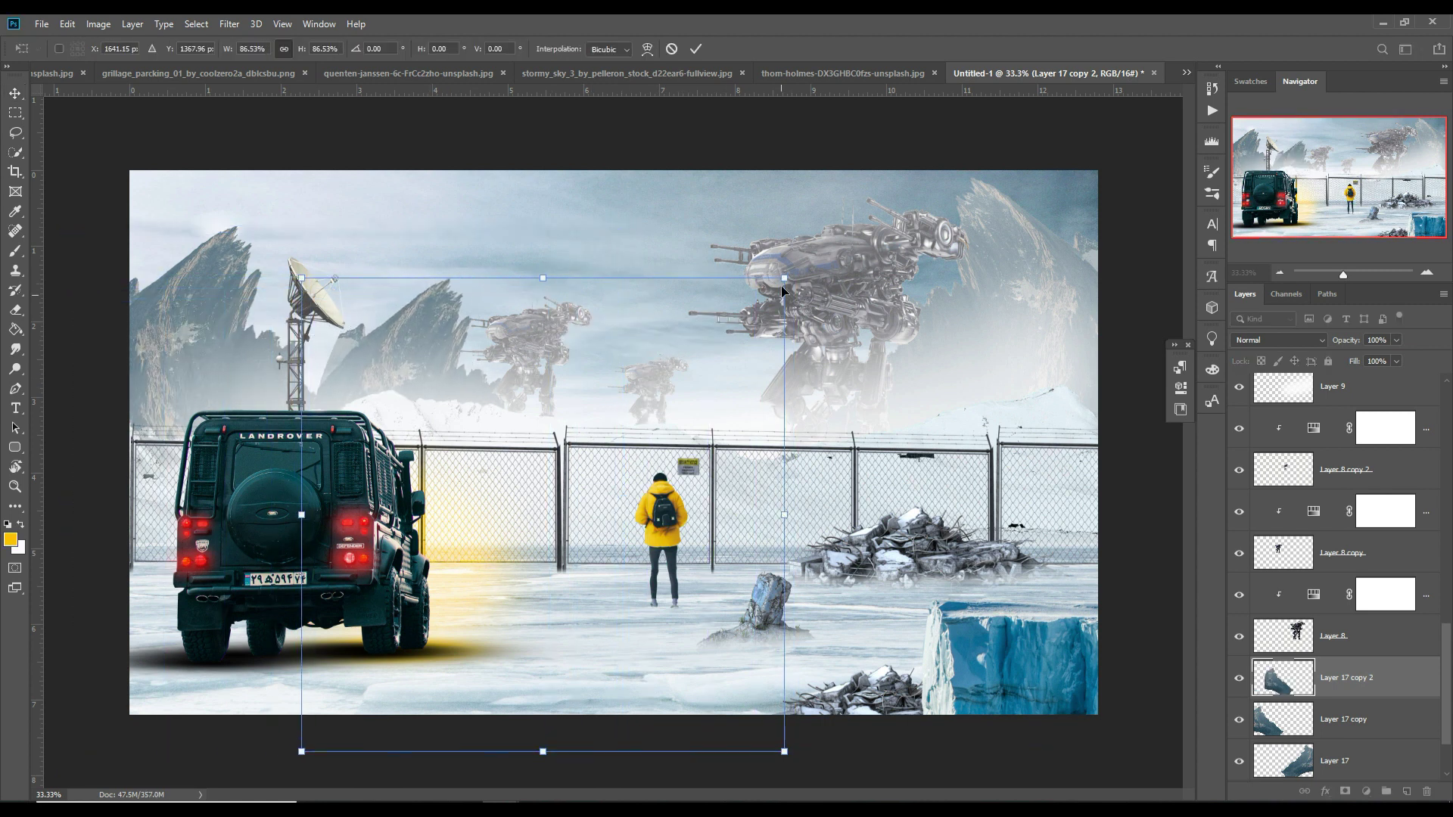
left_click_drag(784, 290, 772, 301)
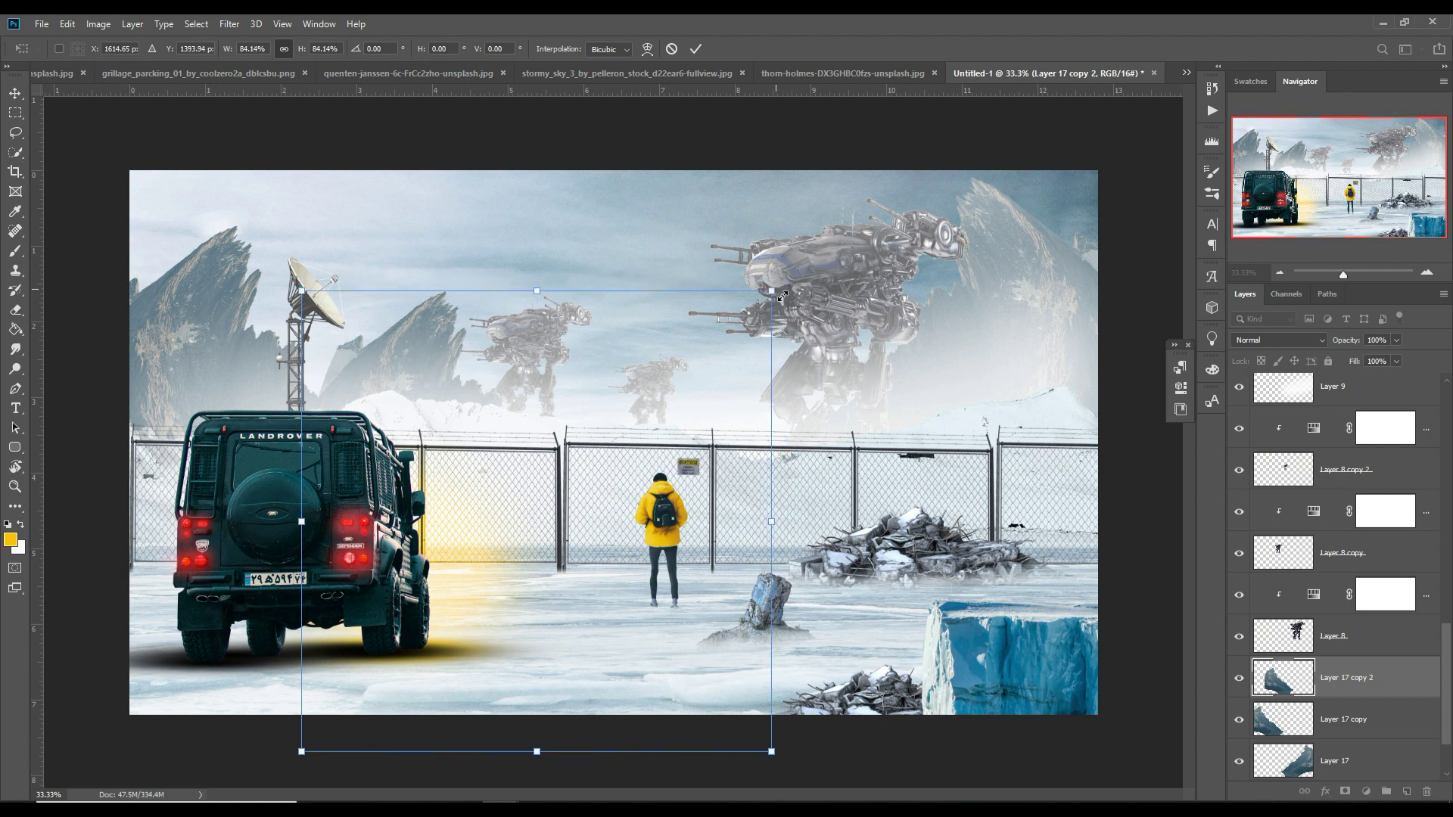
left_click(696, 49)
Step: Lasso and clear an area of the copy beside the satellite dish
left_click(16, 140)
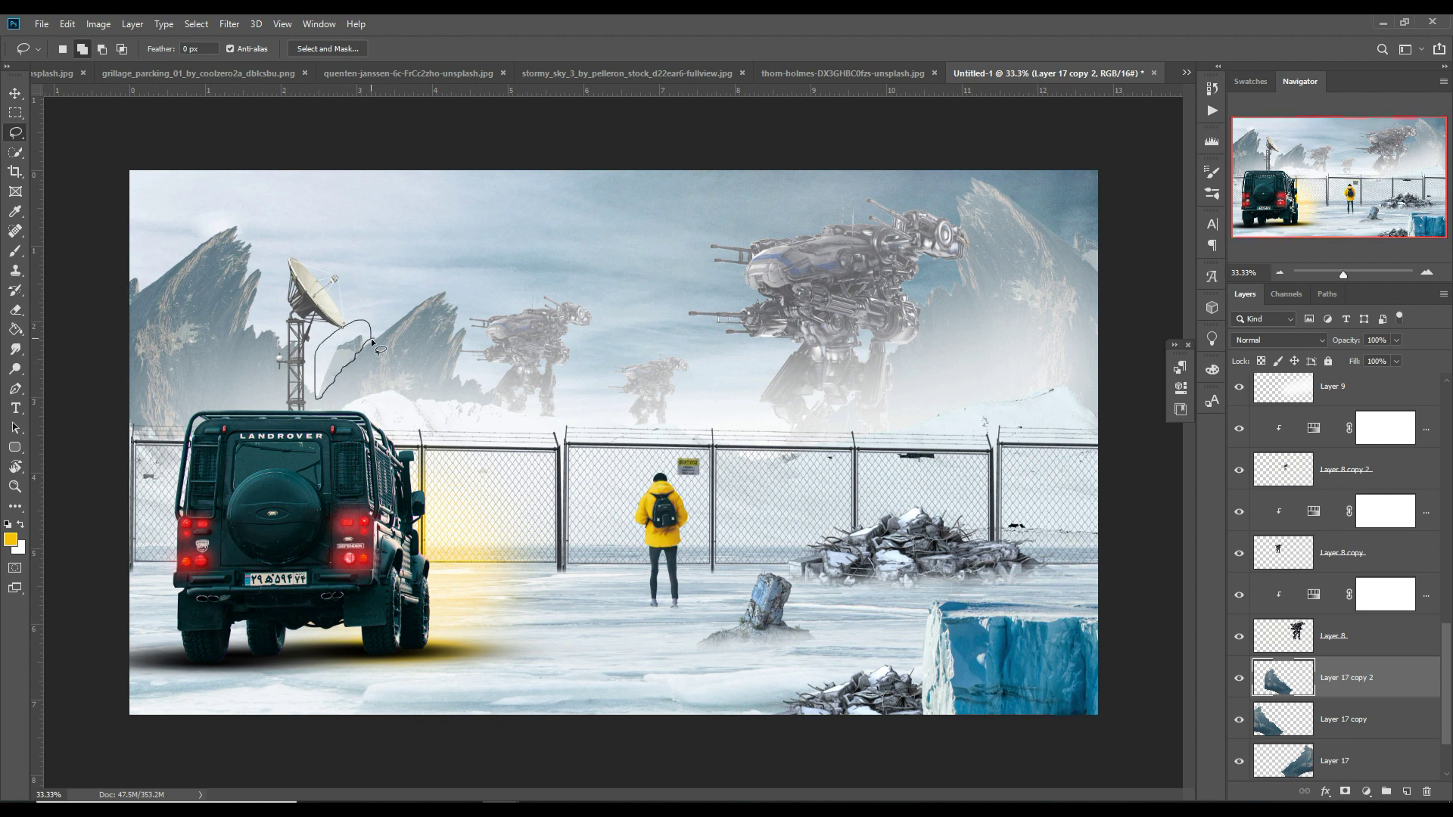
left_click_drag(323, 399, 372, 339)
left_click(196, 23)
left_click(206, 57)
left_click(12, 91)
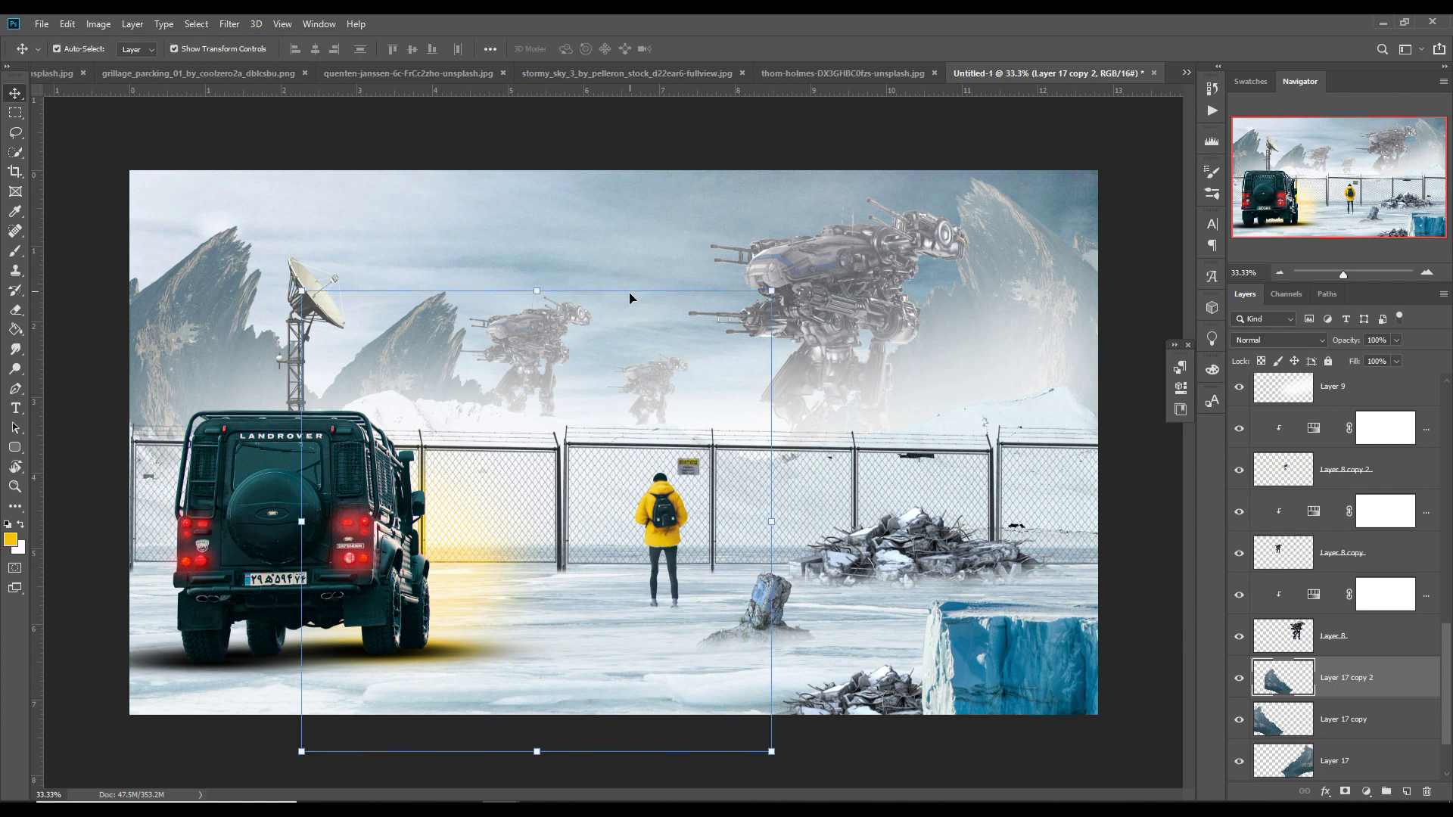
Step: Duplicate it as Layer 17 copy 3, flip it, shrink it and raise it behind the figure
right_click(1375, 677)
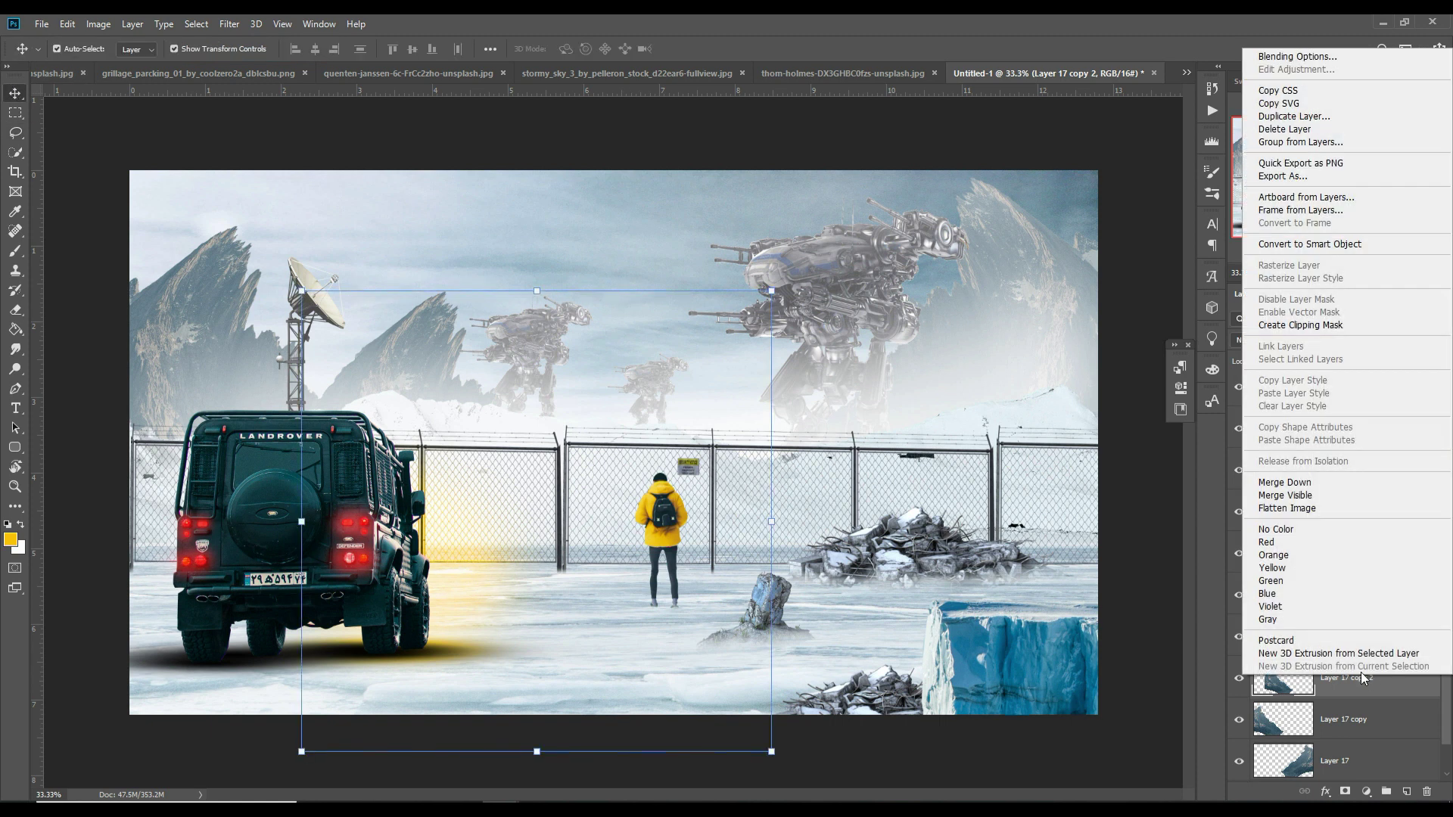
left_click(1279, 130)
left_click(849, 241)
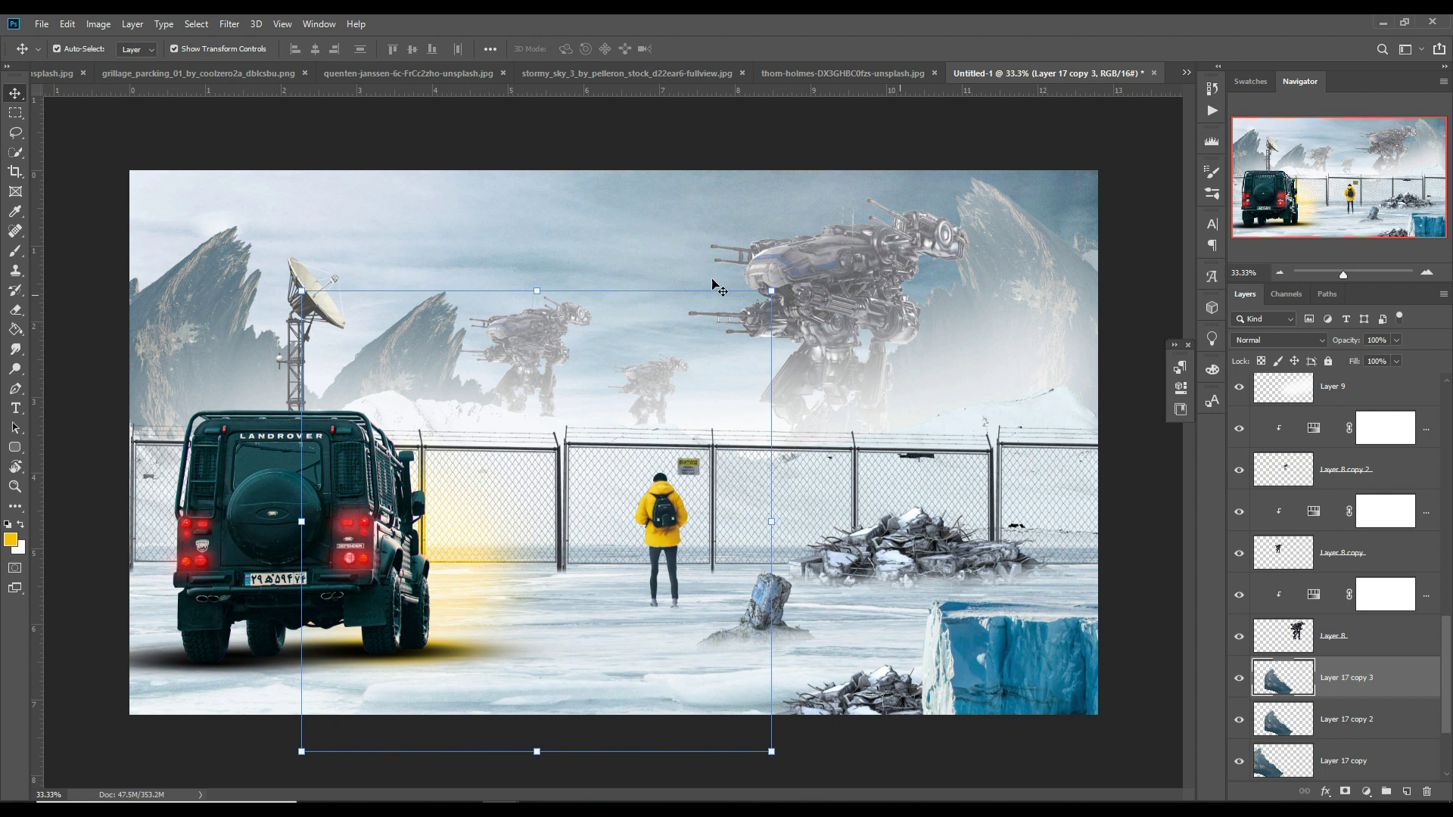
left_click(67, 24)
mouse_move(91, 370)
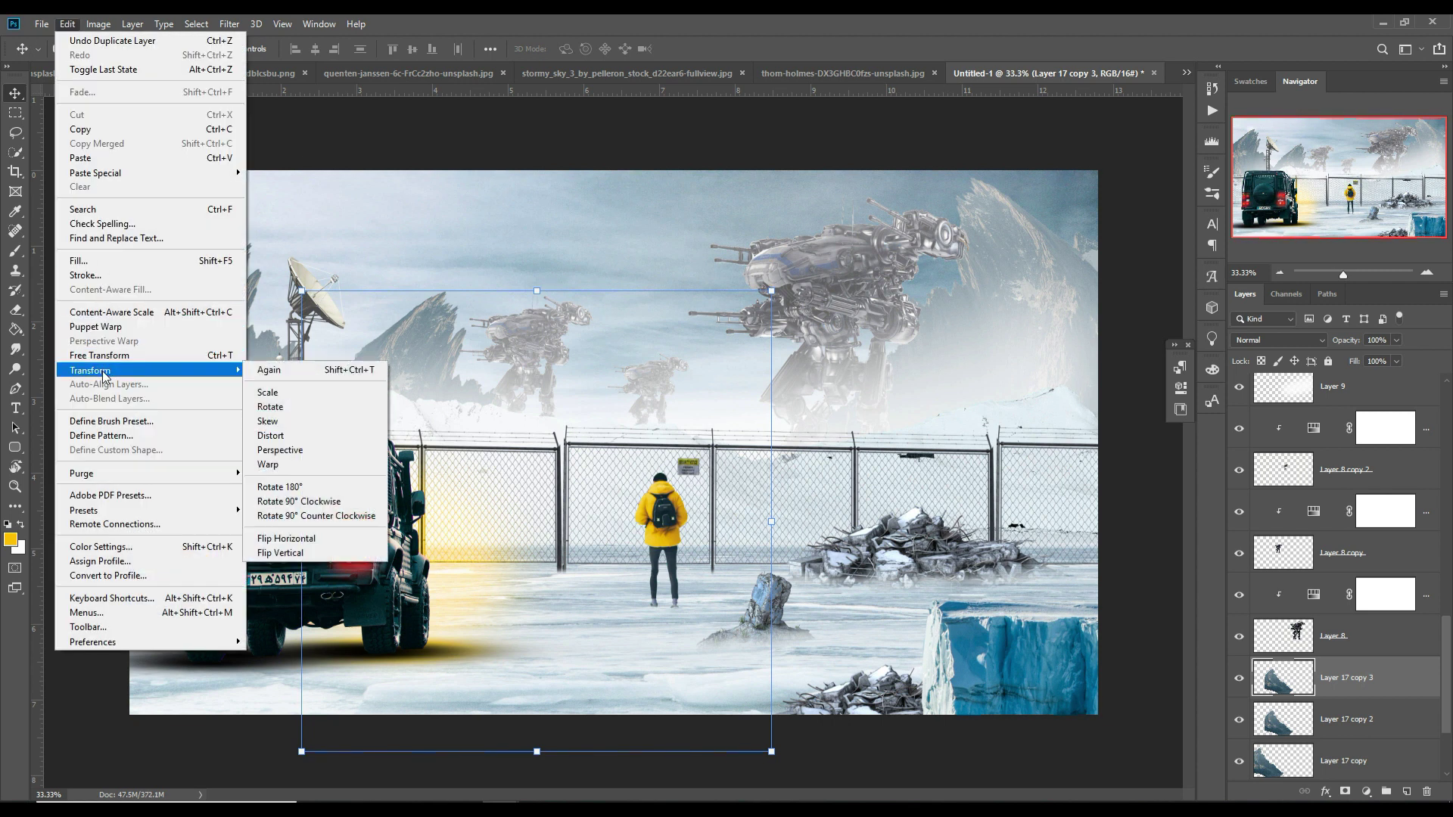
left_click(289, 539)
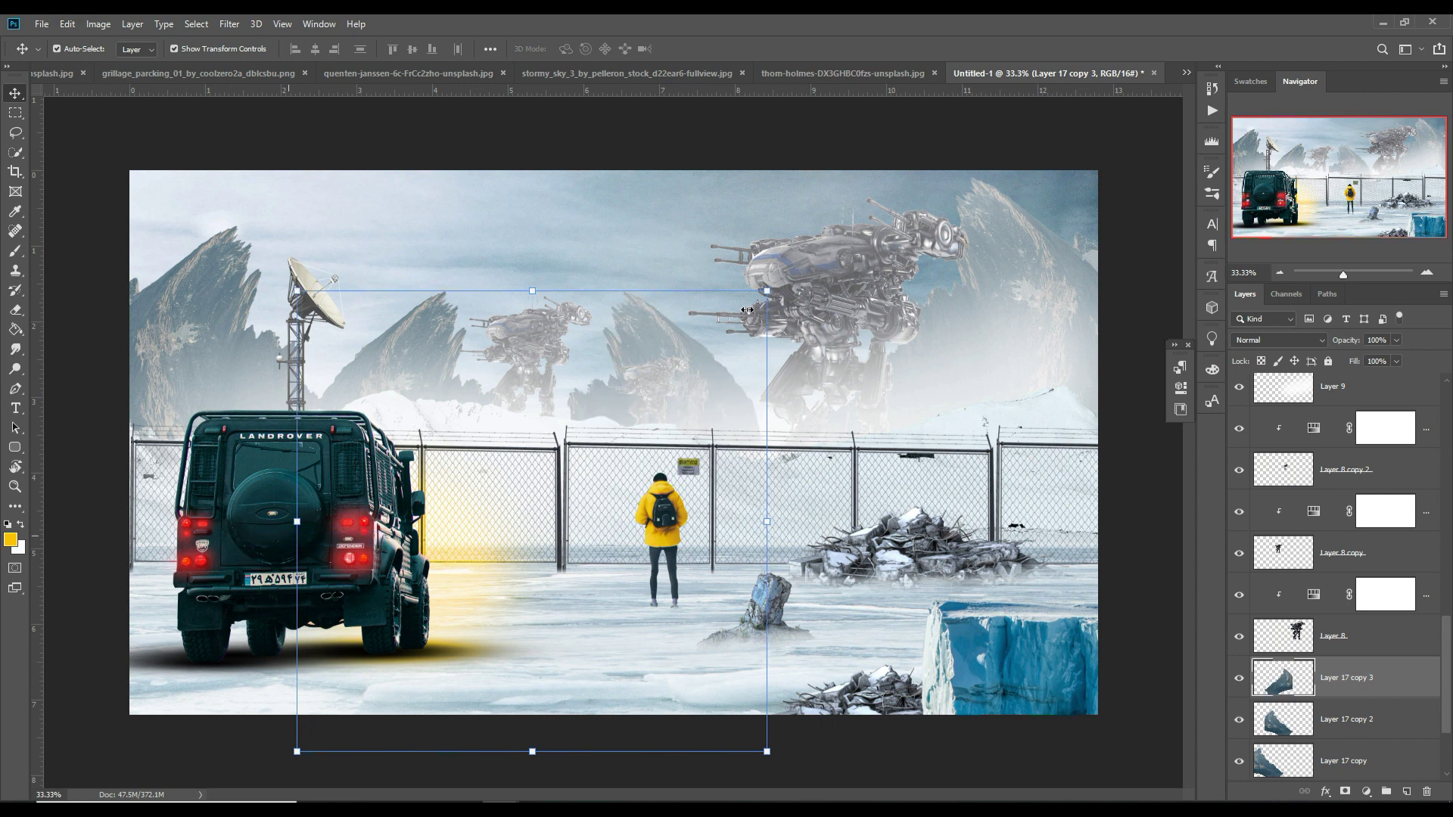
left_click_drag(766, 291, 703, 357)
mouse_move(787, 421)
left_mouse_down()
mouse_move(828, 349)
mouse_move(691, 483)
left_mouse_up()
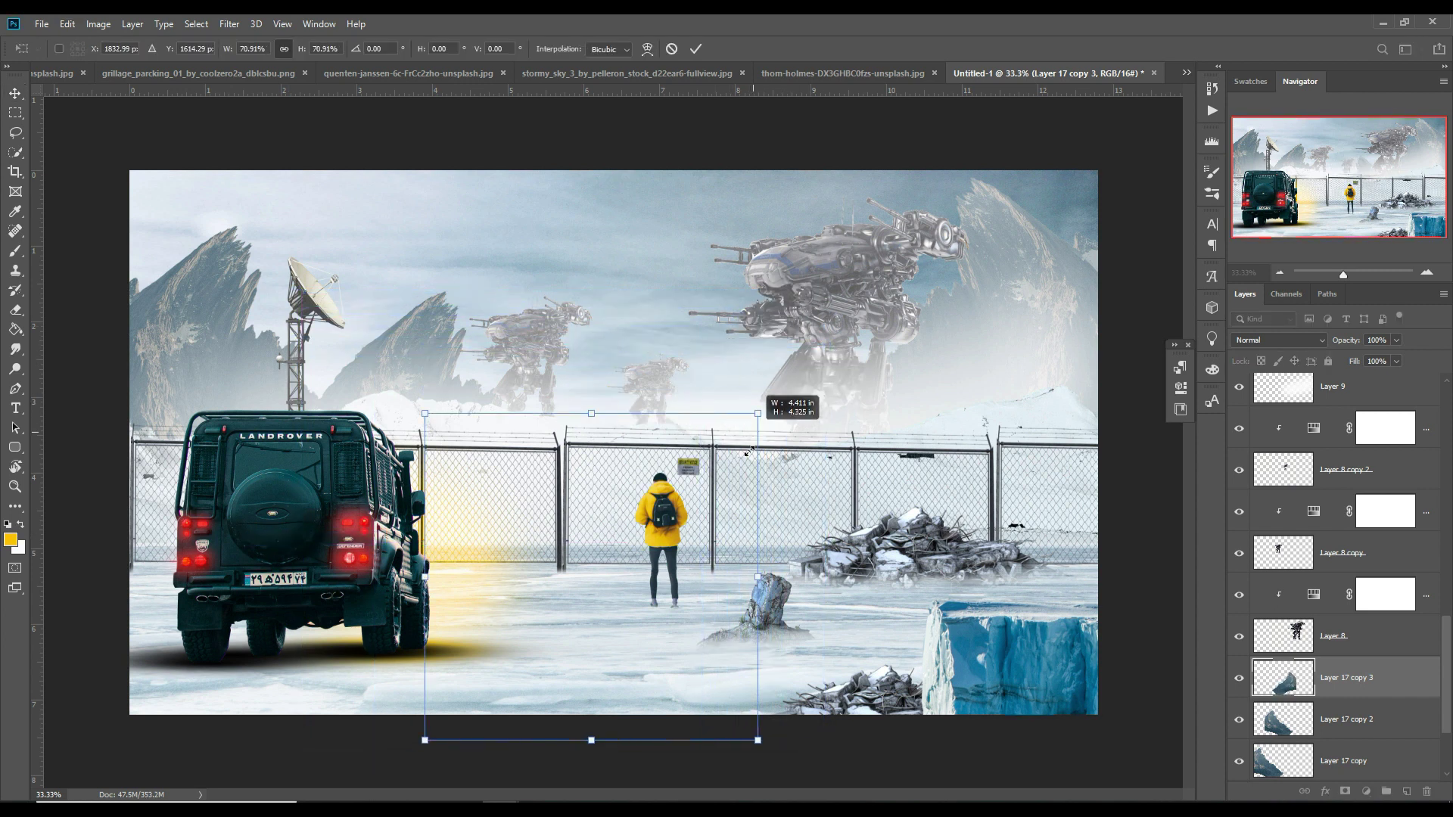
mouse_move(580, 614)
left_mouse_down()
mouse_move(714, 468)
mouse_move(686, 464)
left_mouse_up()
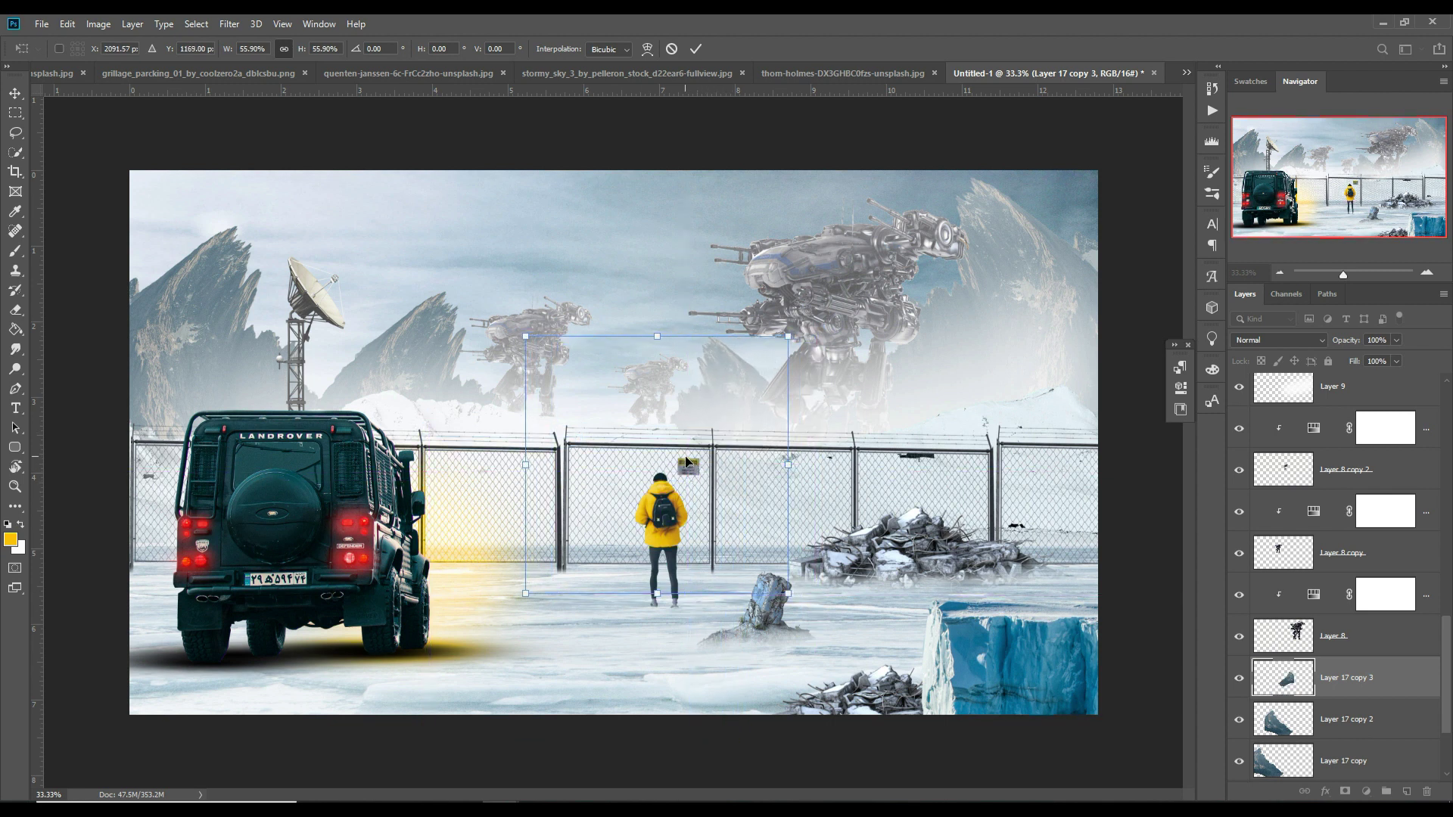
left_click(704, 50)
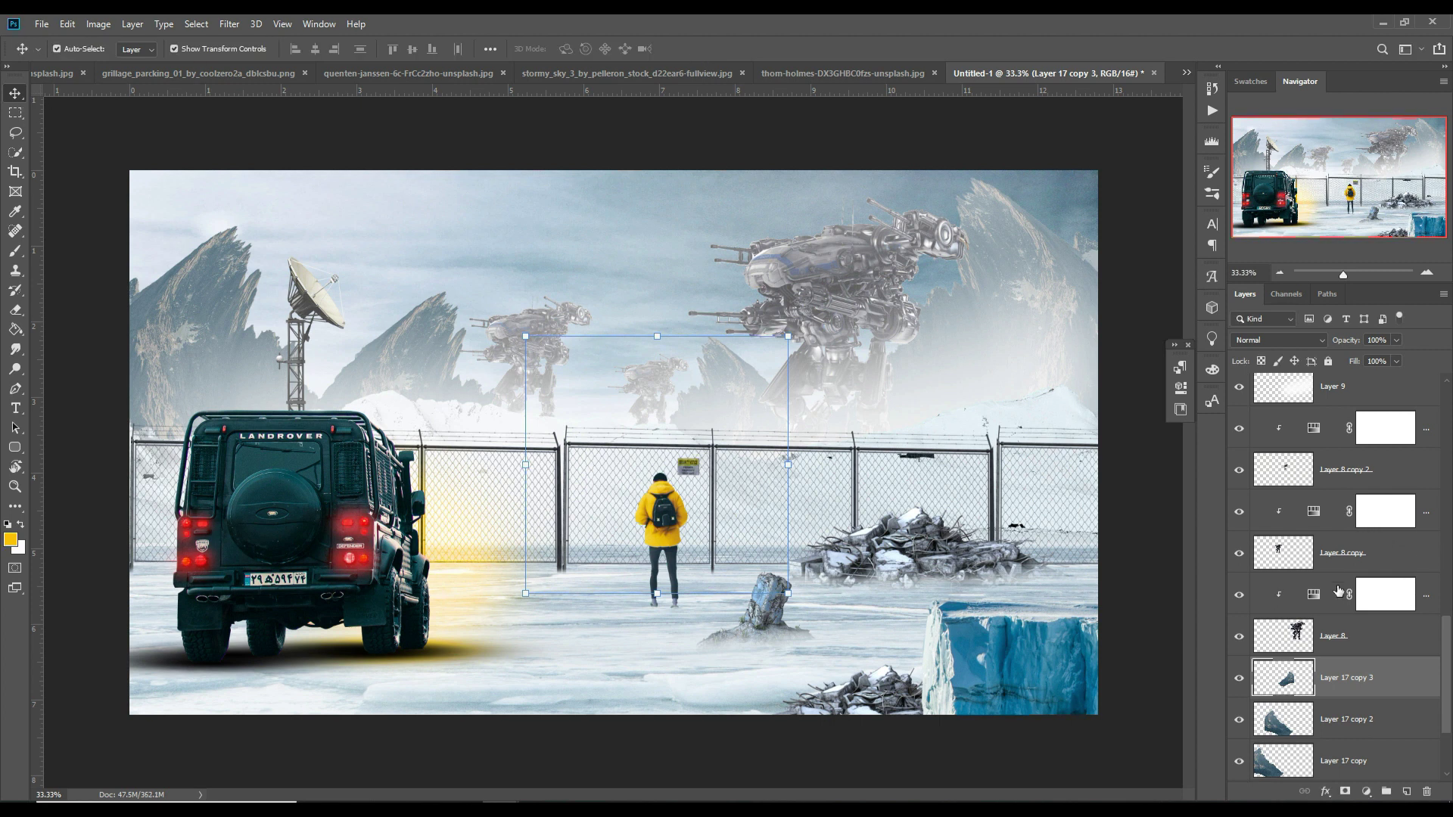
scroll(1338, 592, "up", 1)
scroll(1338, 592, "up", 2)
scroll(1338, 591, "up", 2)
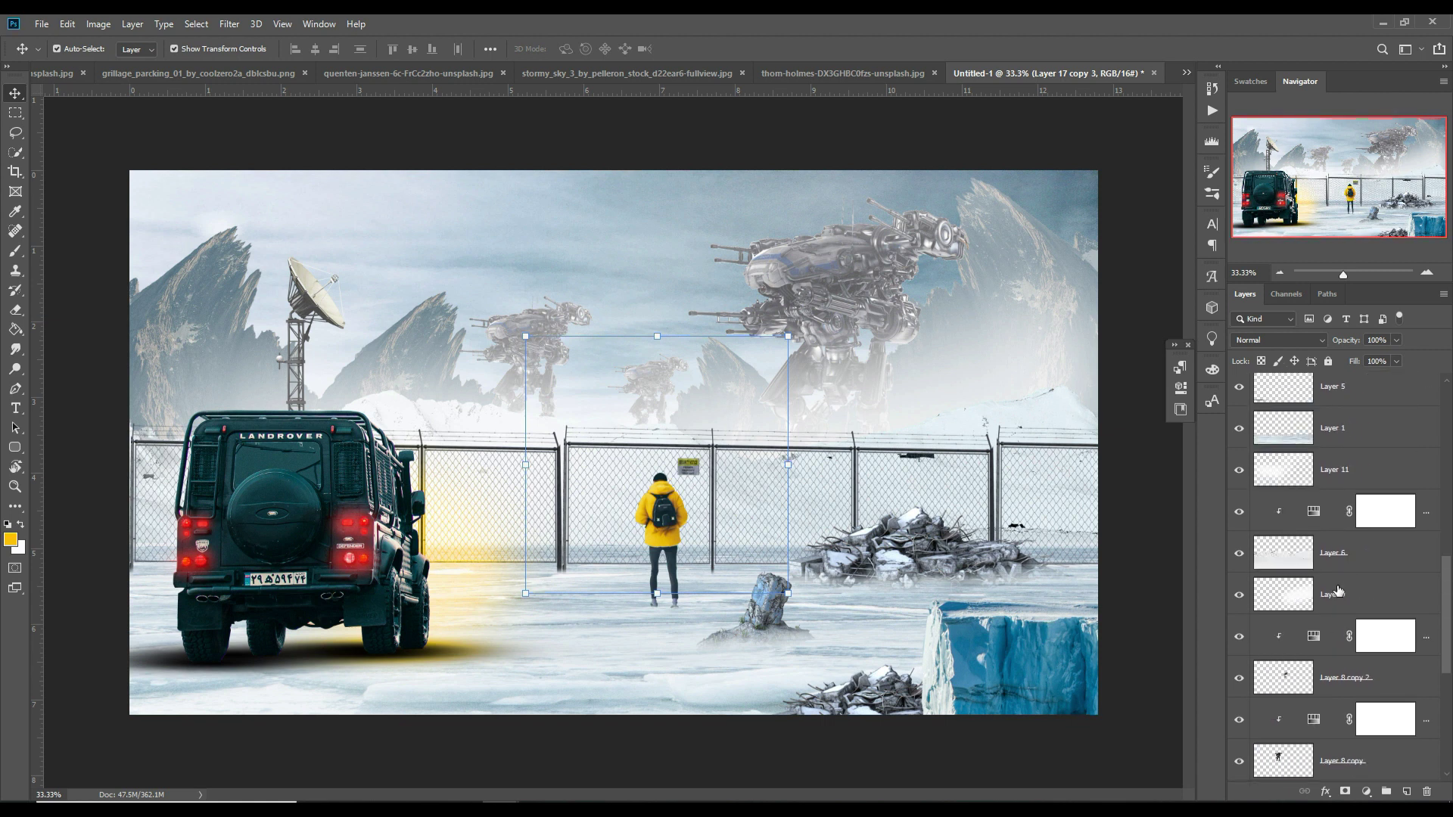
scroll(1338, 591, "up", 1)
scroll(1338, 591, "up", 2)
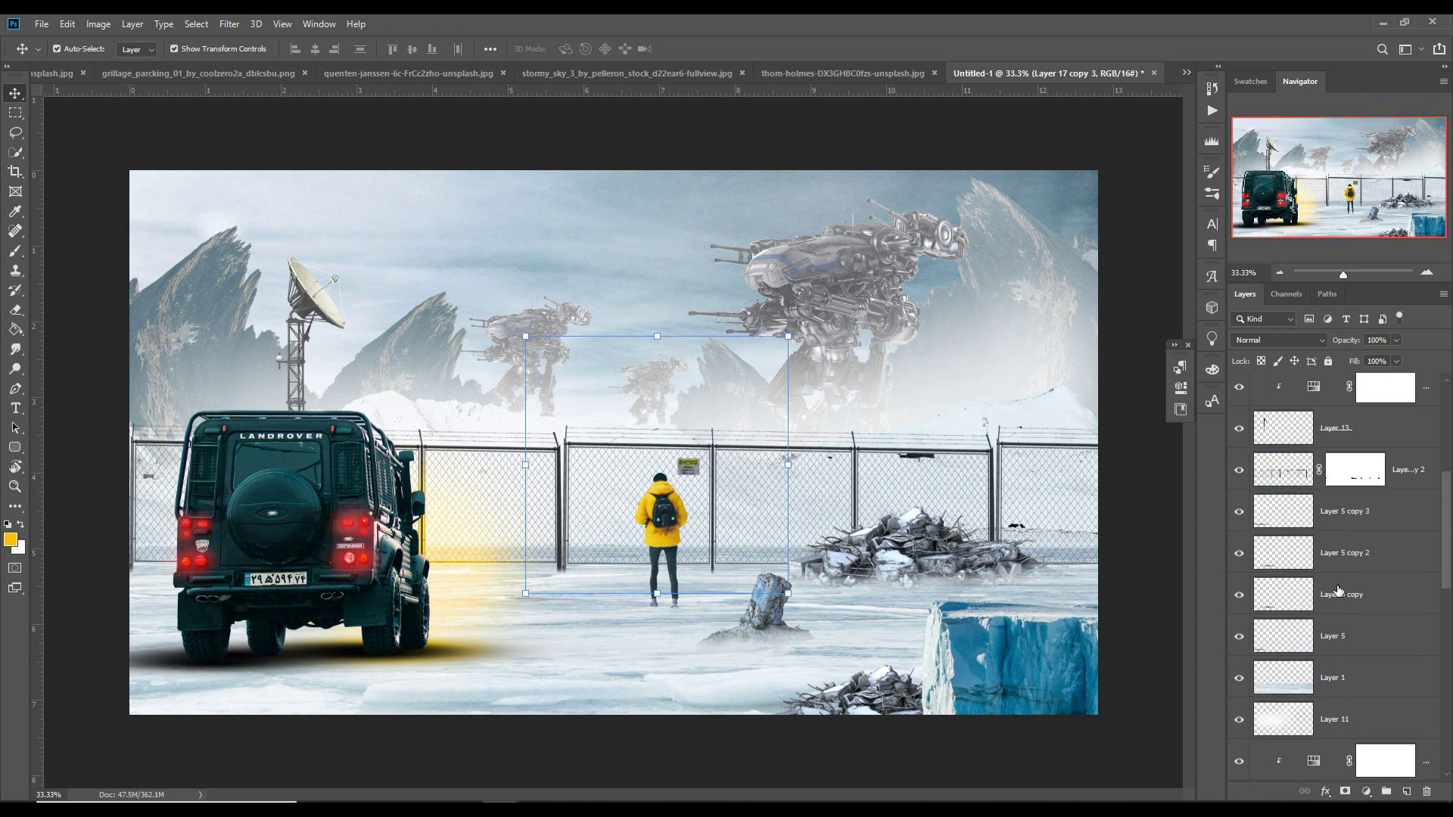
scroll(1338, 591, "up", 2)
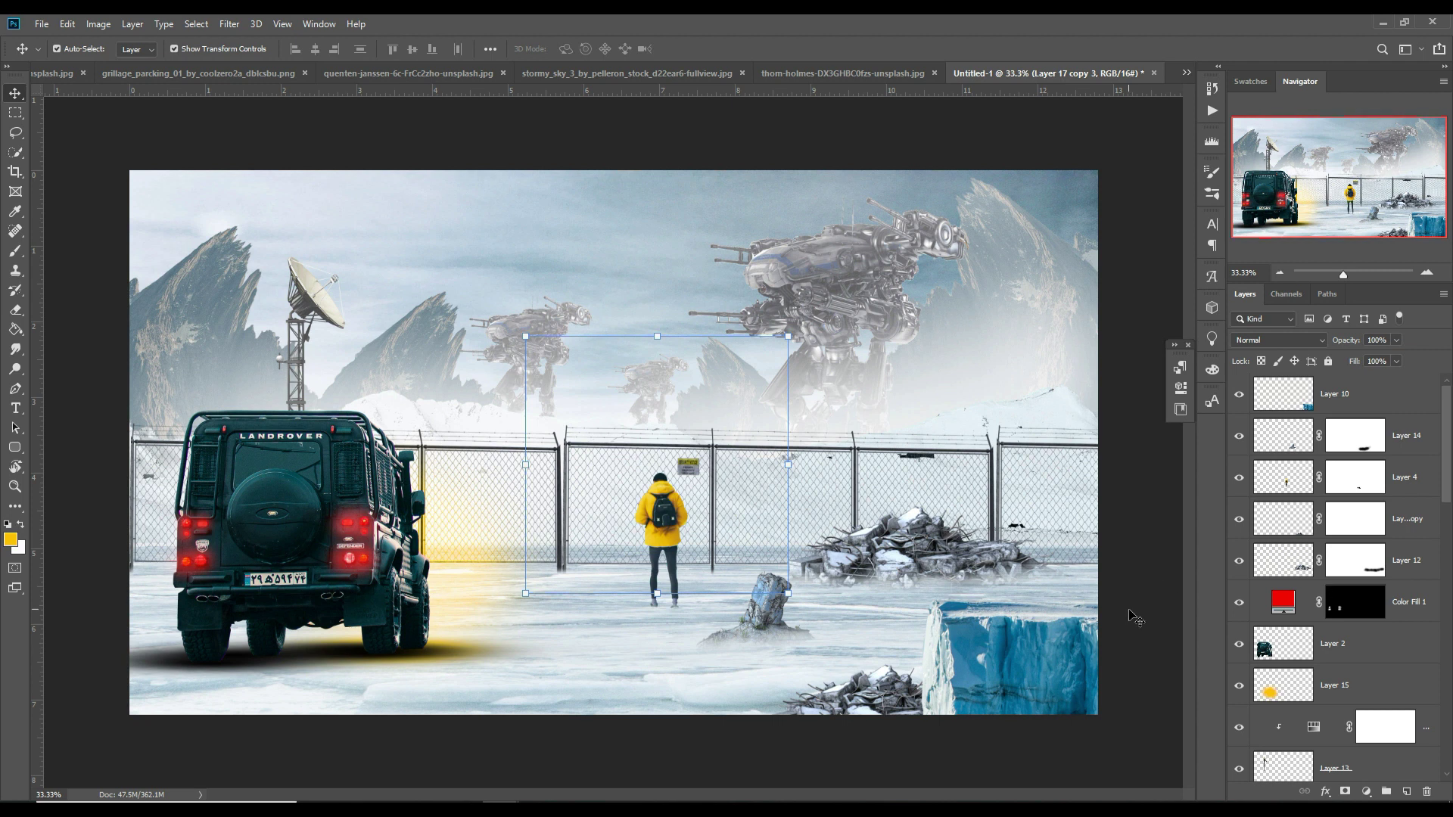
Step: Stamp the visible scene onto a new top layer and bring the snow texture in as a layer
left_click(1393, 402)
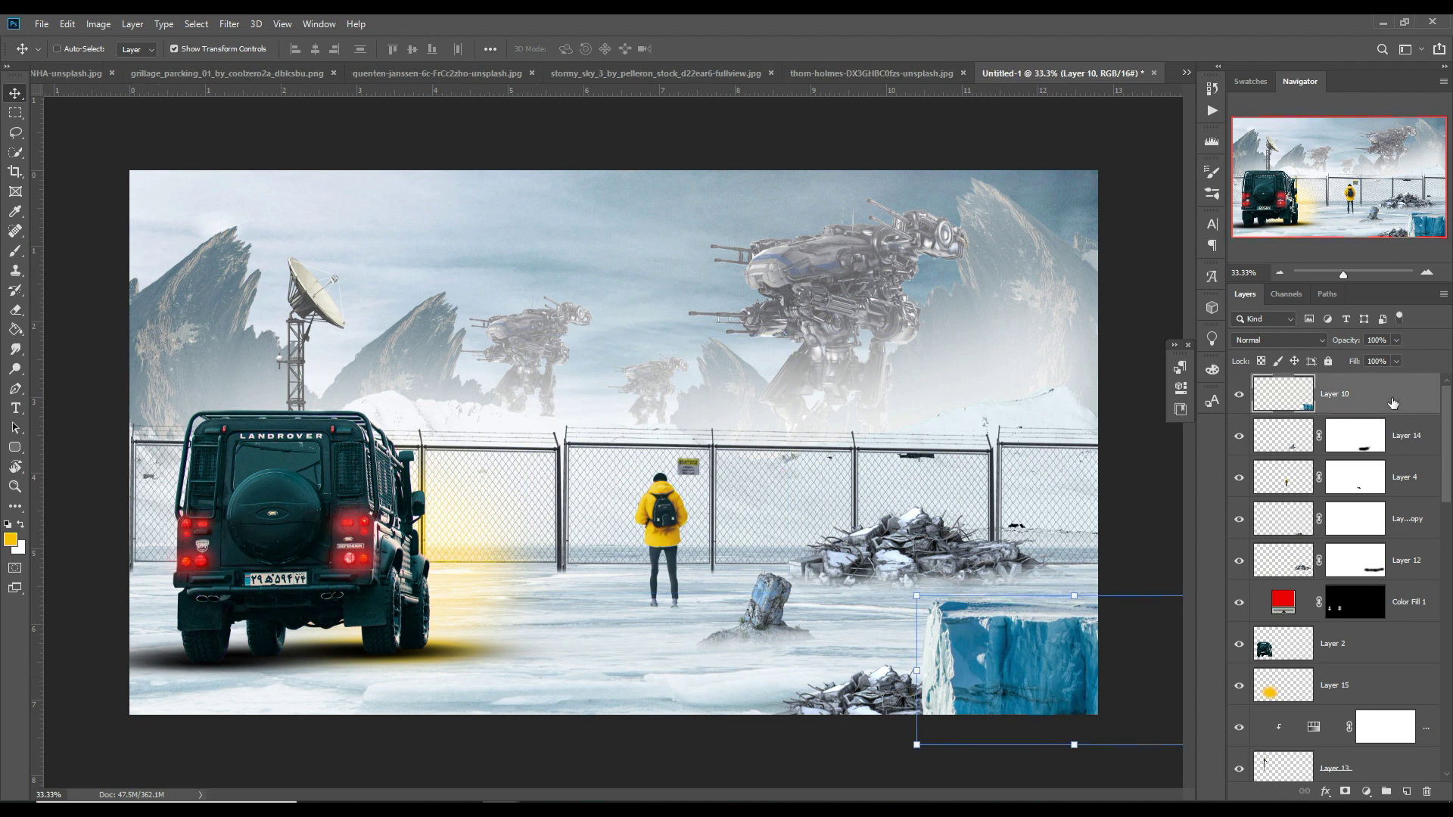
key("ctrl+shift+alt+e")
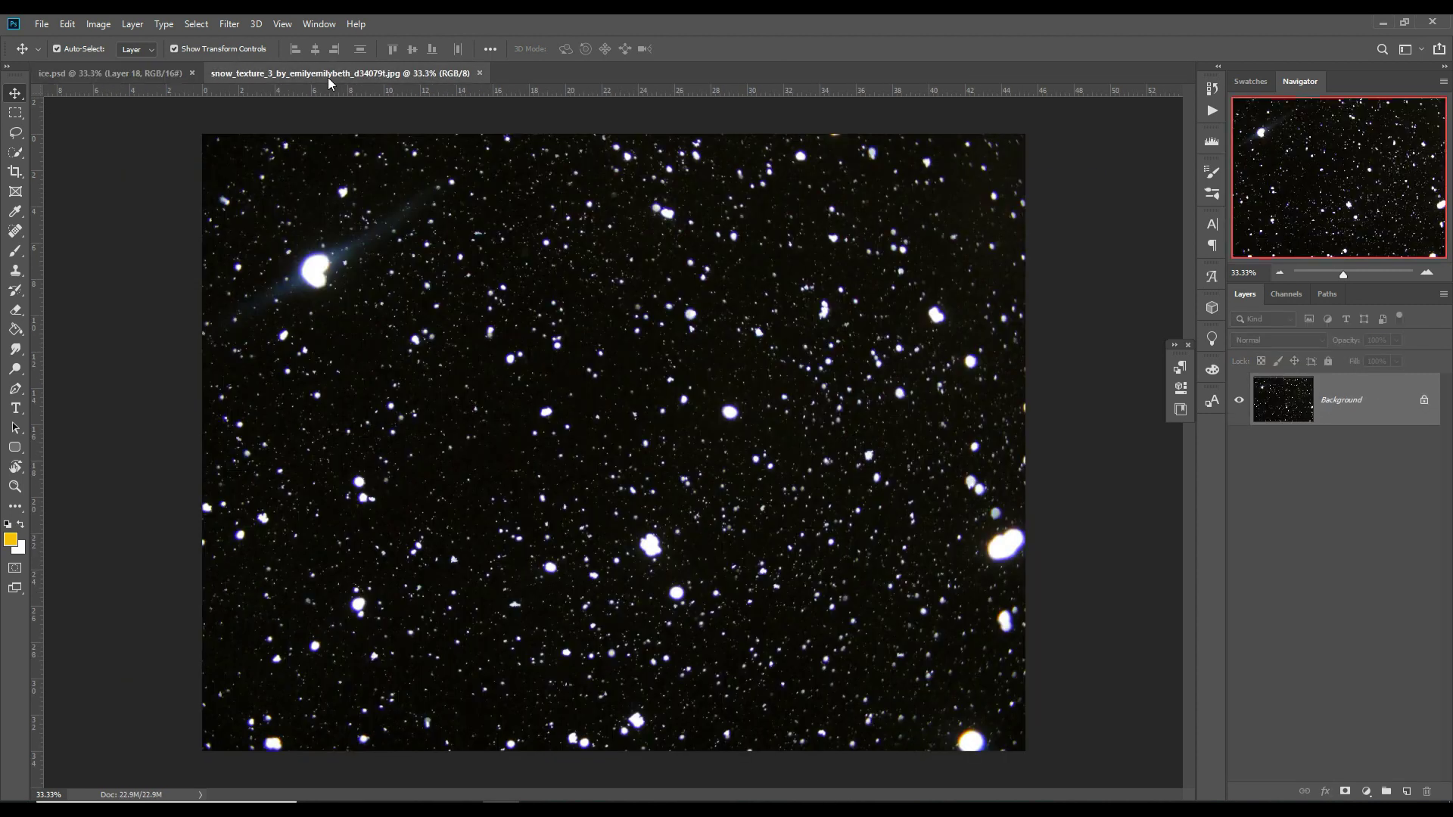
left_click_drag(327, 73, 875, 263)
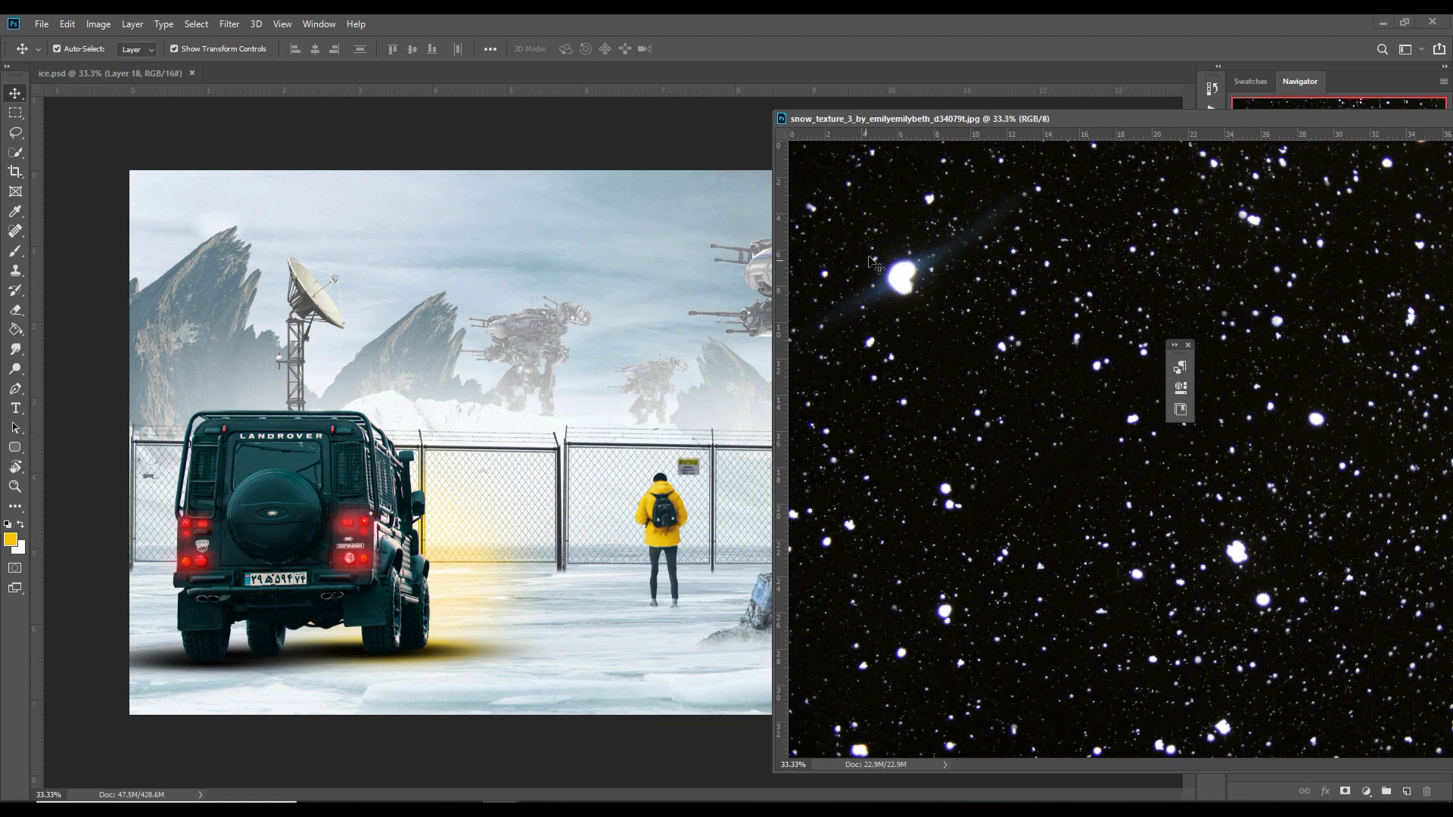
left_click_drag(897, 212, 704, 211)
left_click(725, 328)
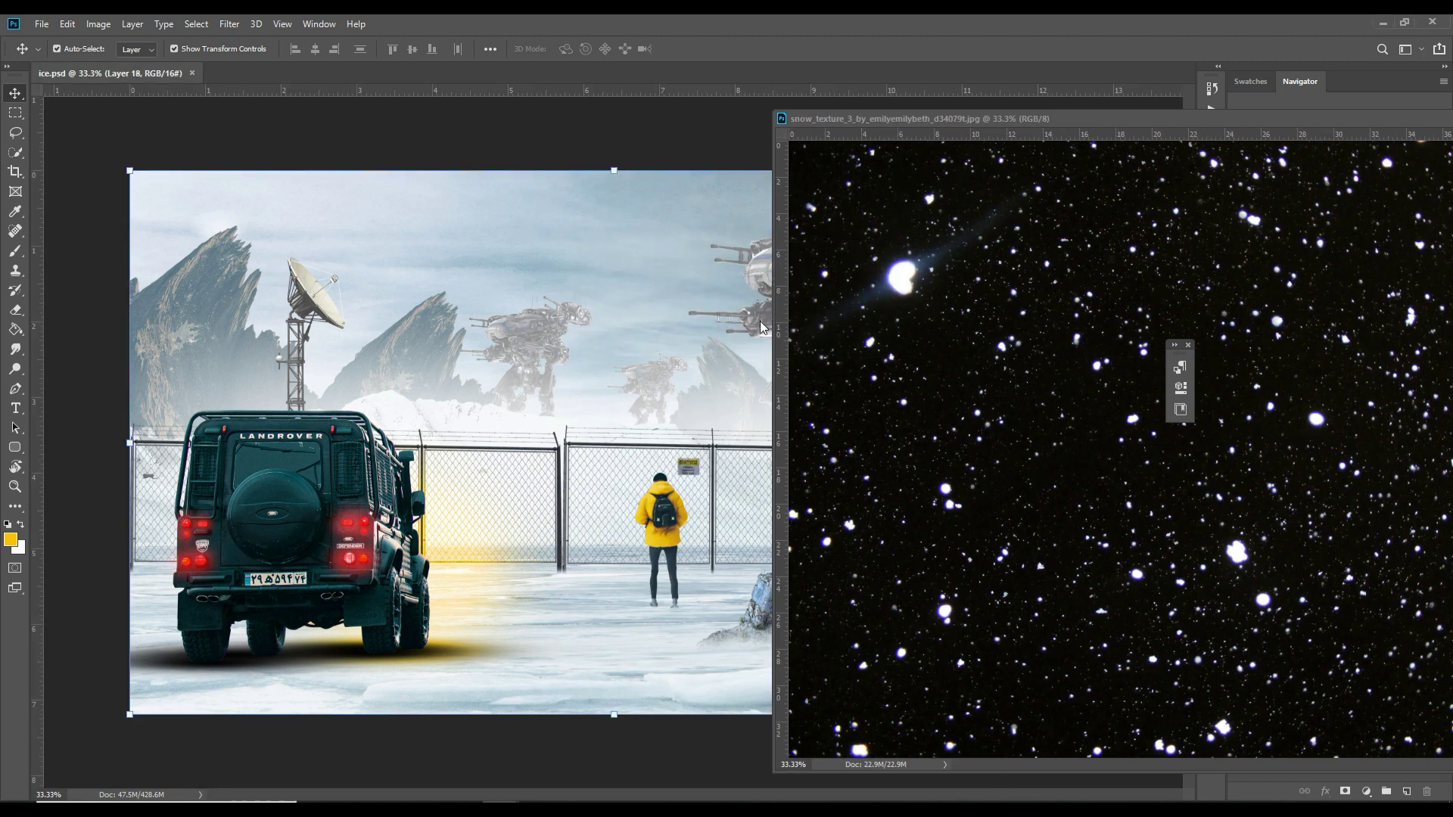
left_click_drag(1245, 113, 458, 227)
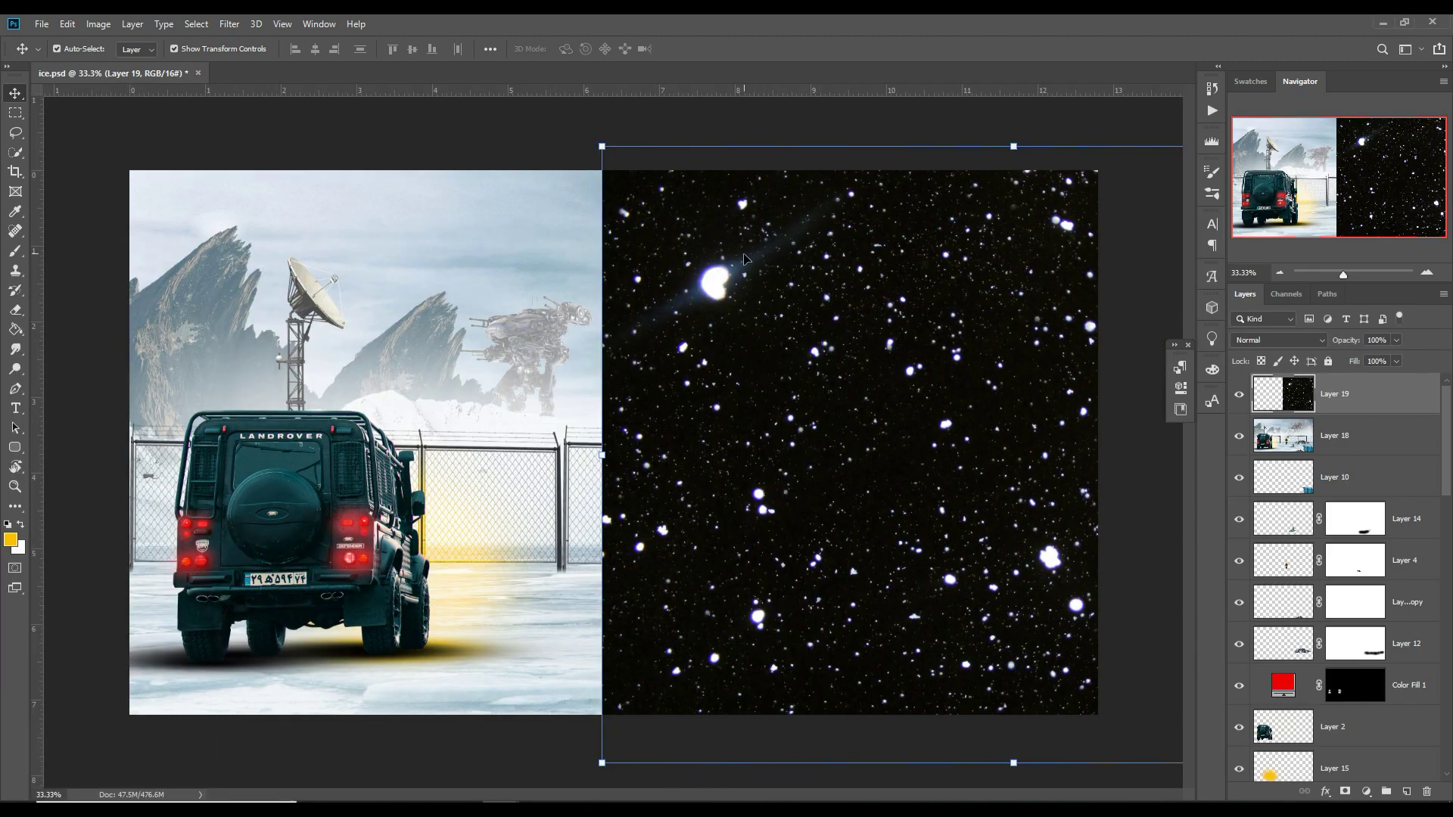
Step: Scale the snow layer and stretch it to cover the full canvas
left_click_drag(1016, 156, 1016, 215)
mouse_move(917, 327)
left_mouse_down()
mouse_move(486, 309)
mouse_move(406, 291)
left_mouse_up()
left_click_drag(881, 455, 1106, 454)
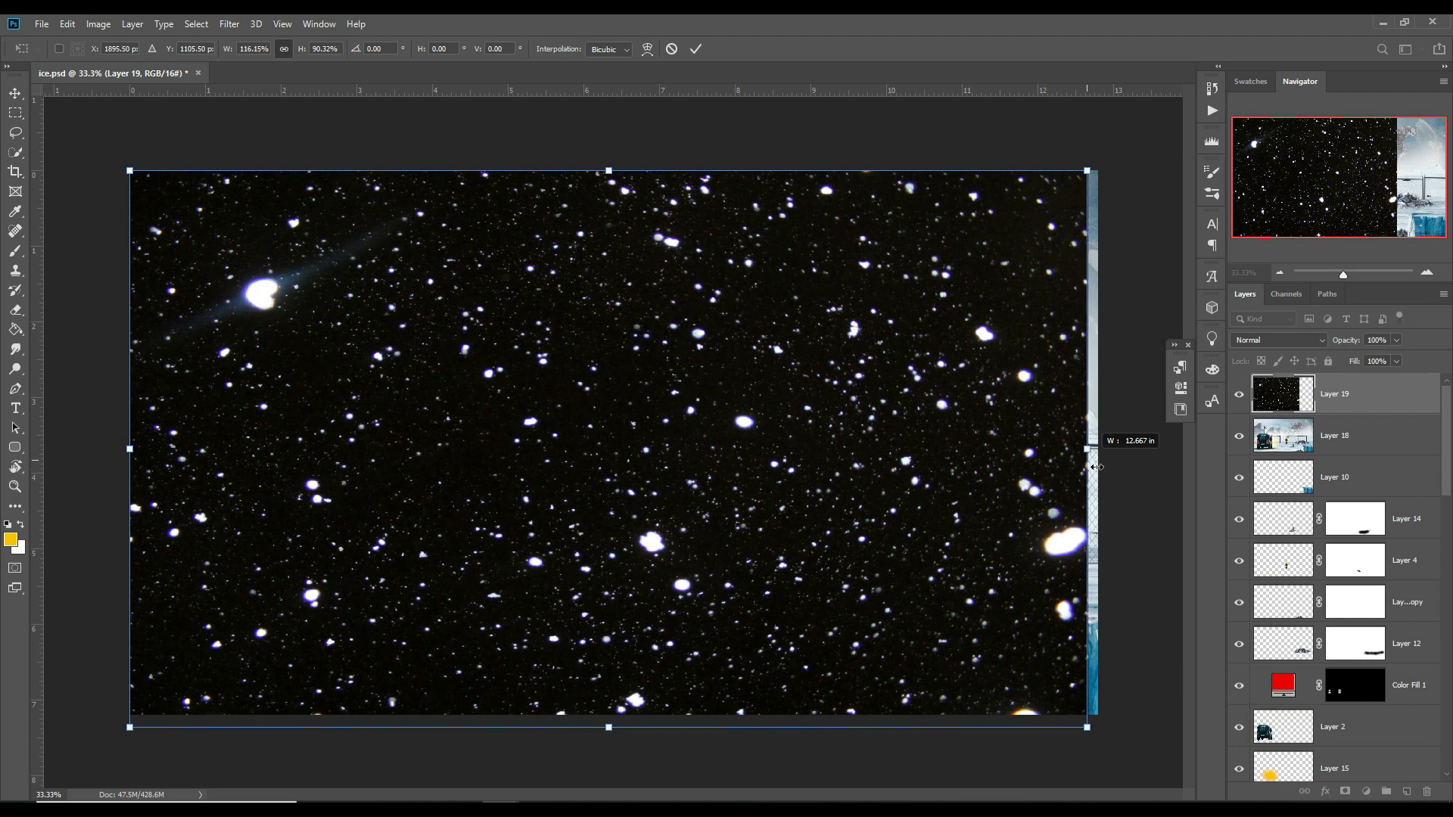
left_click(697, 50)
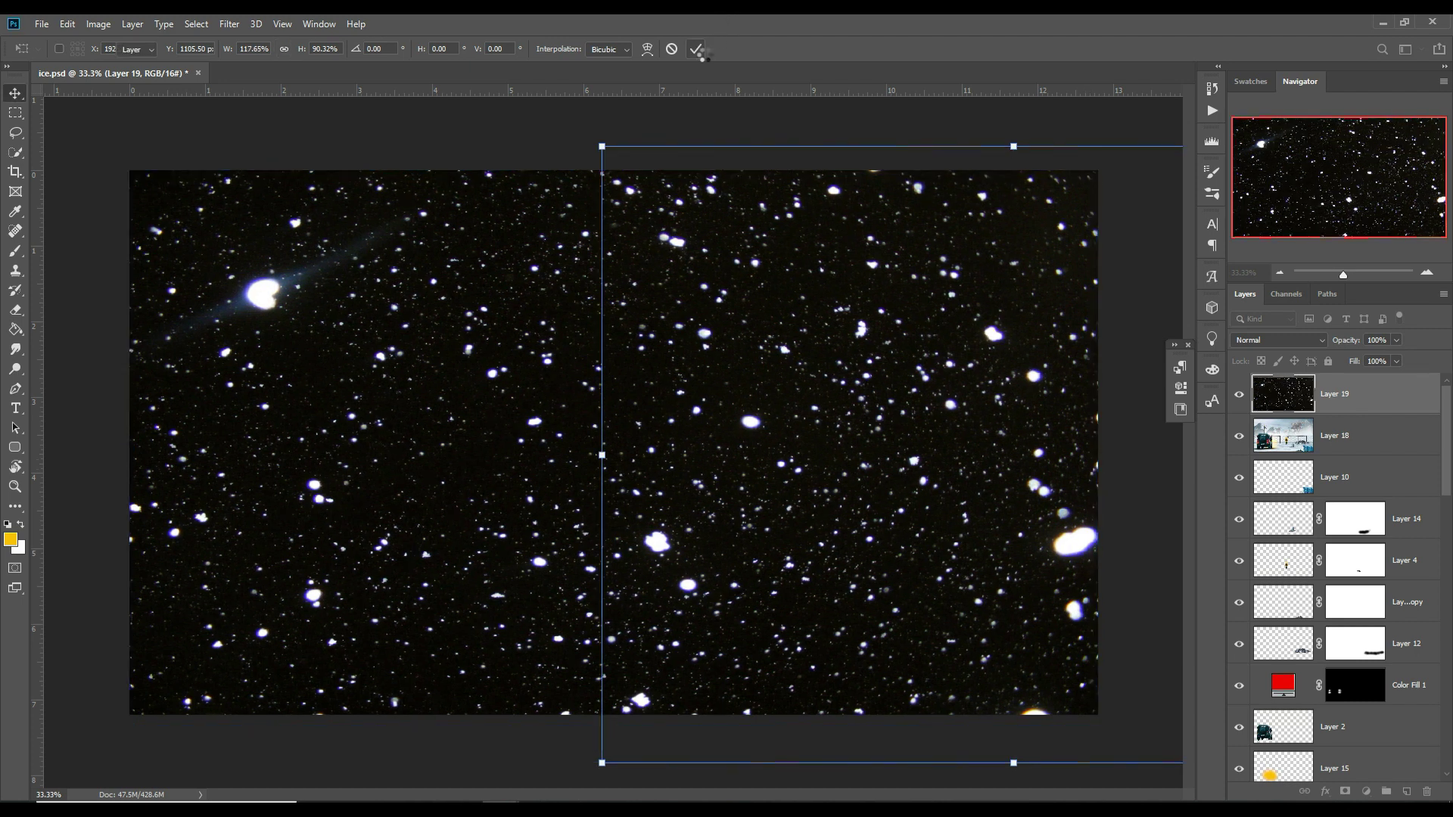
left_click(1325, 349)
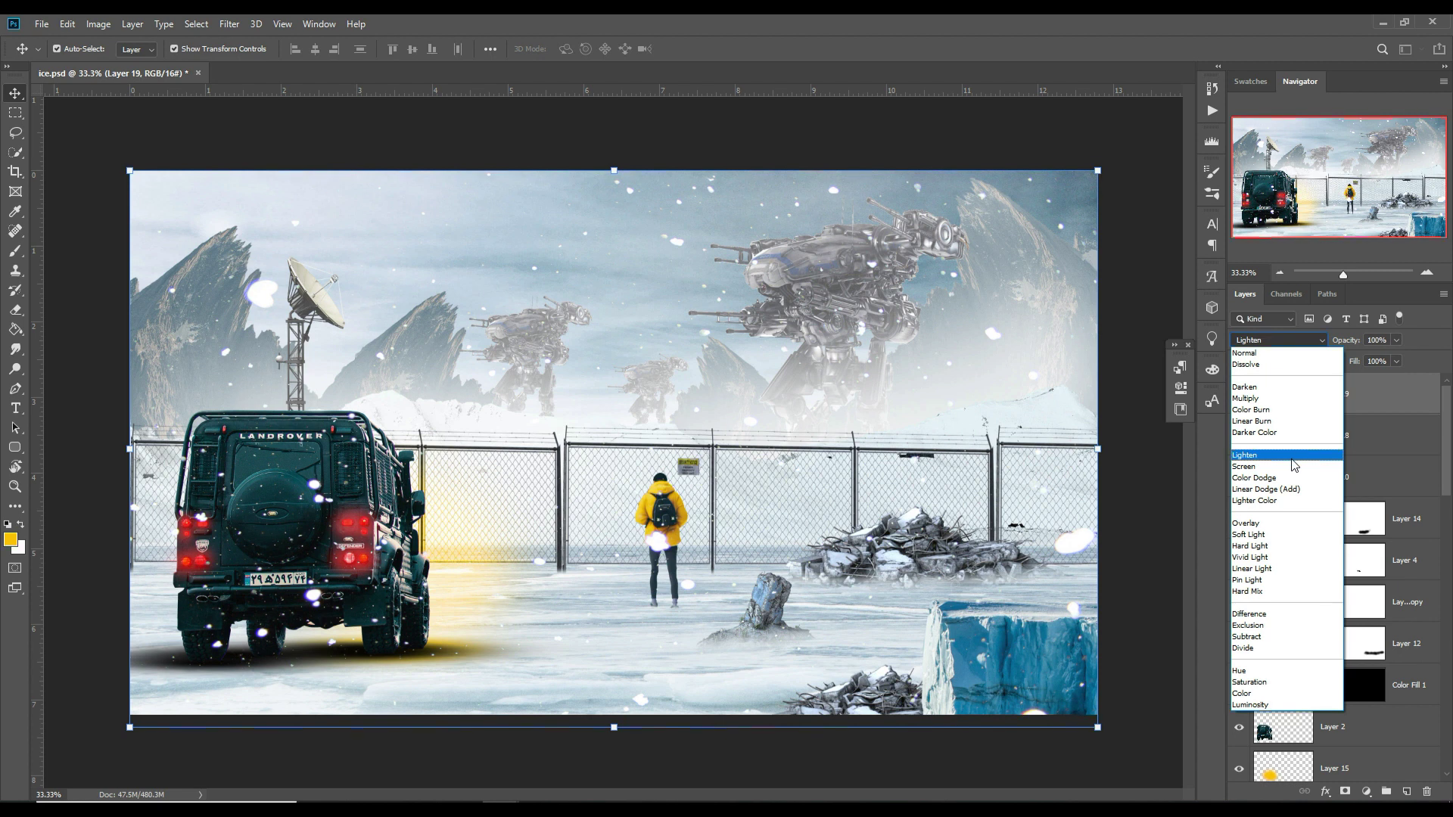
Step: Set the snow layer to Screen and apply a Motion Blur at 45° angle, 28 px distance
left_click(1292, 467)
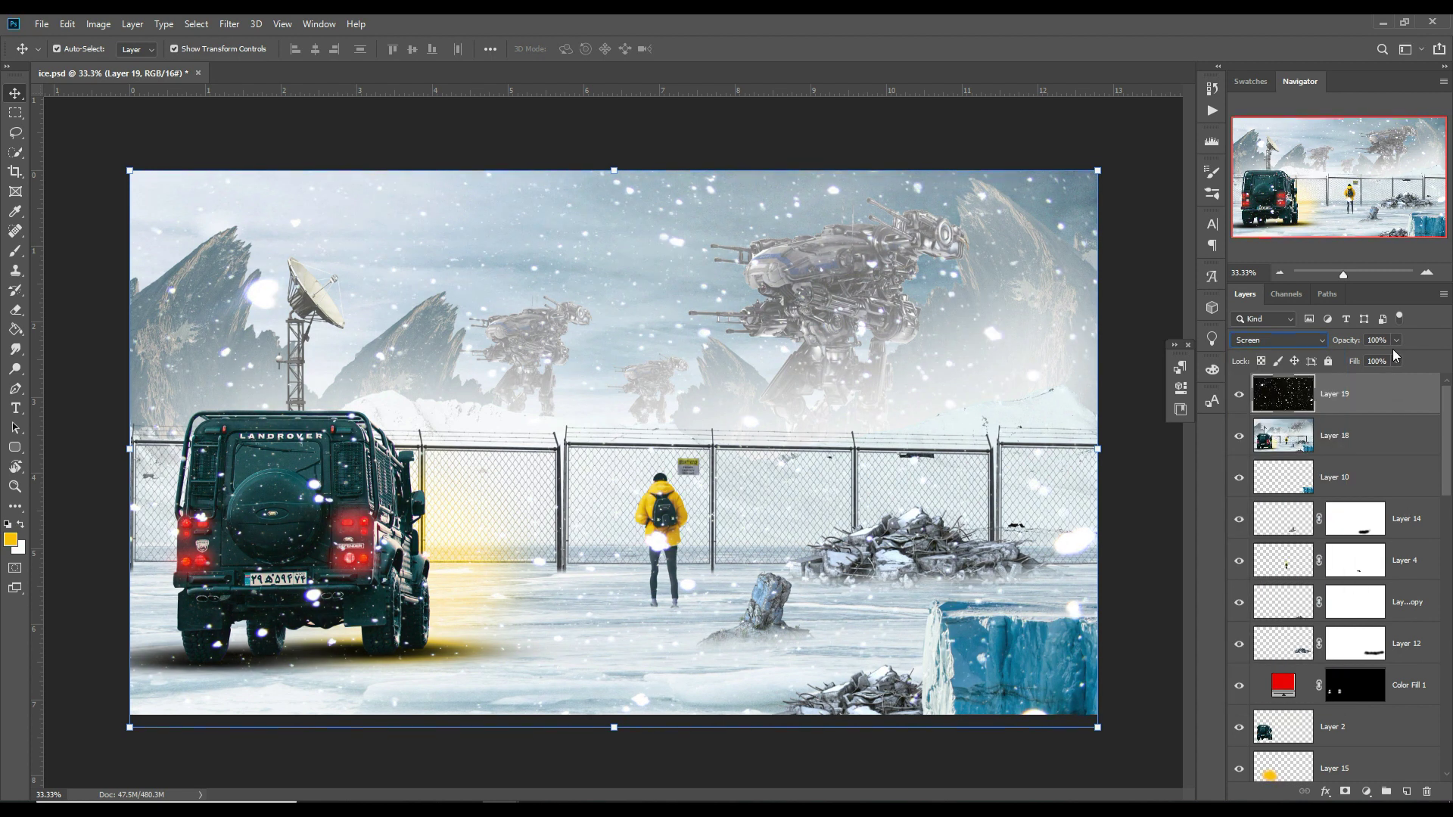
left_click(229, 24)
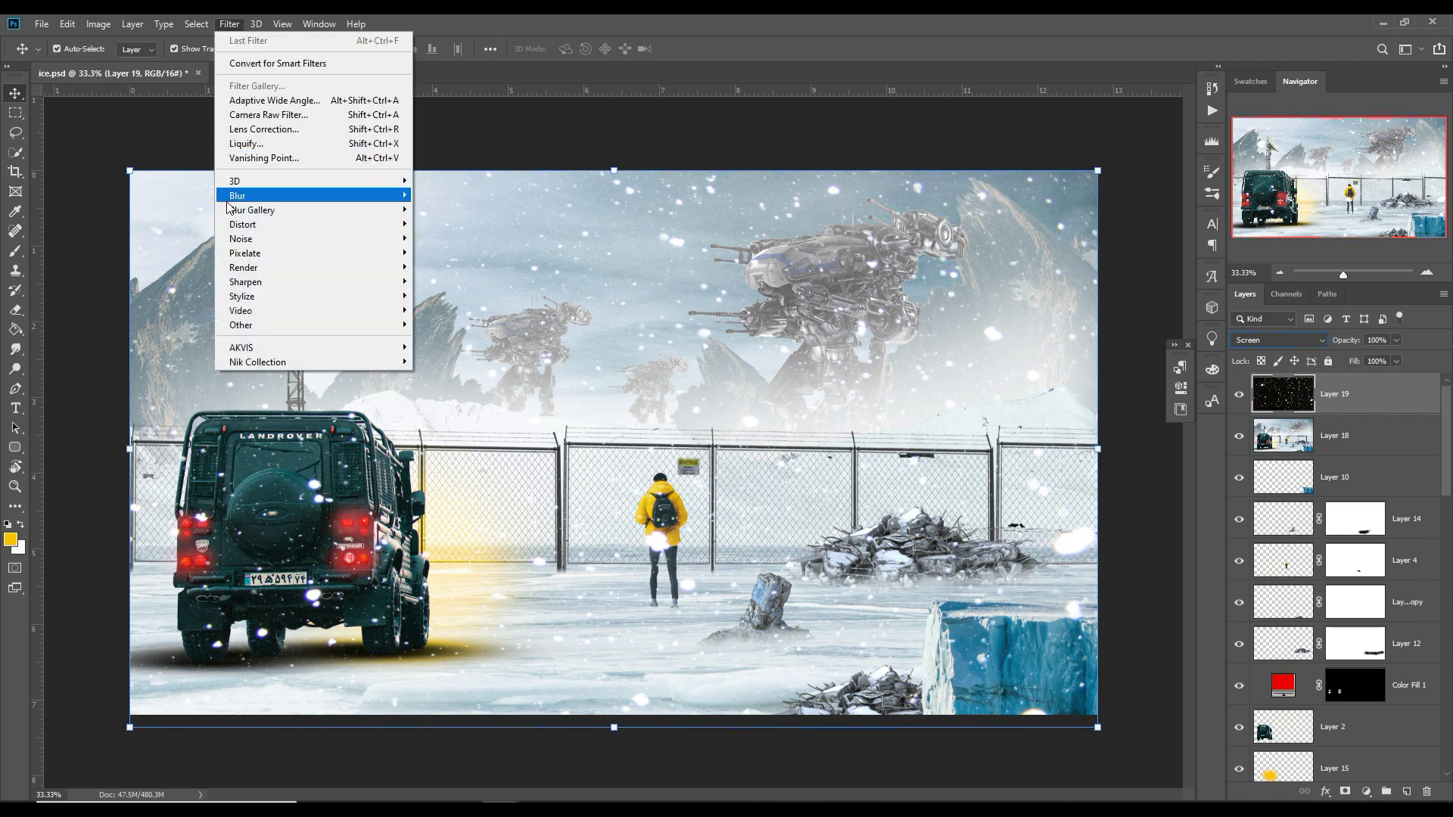
mouse_move(238, 195)
left_click(447, 282)
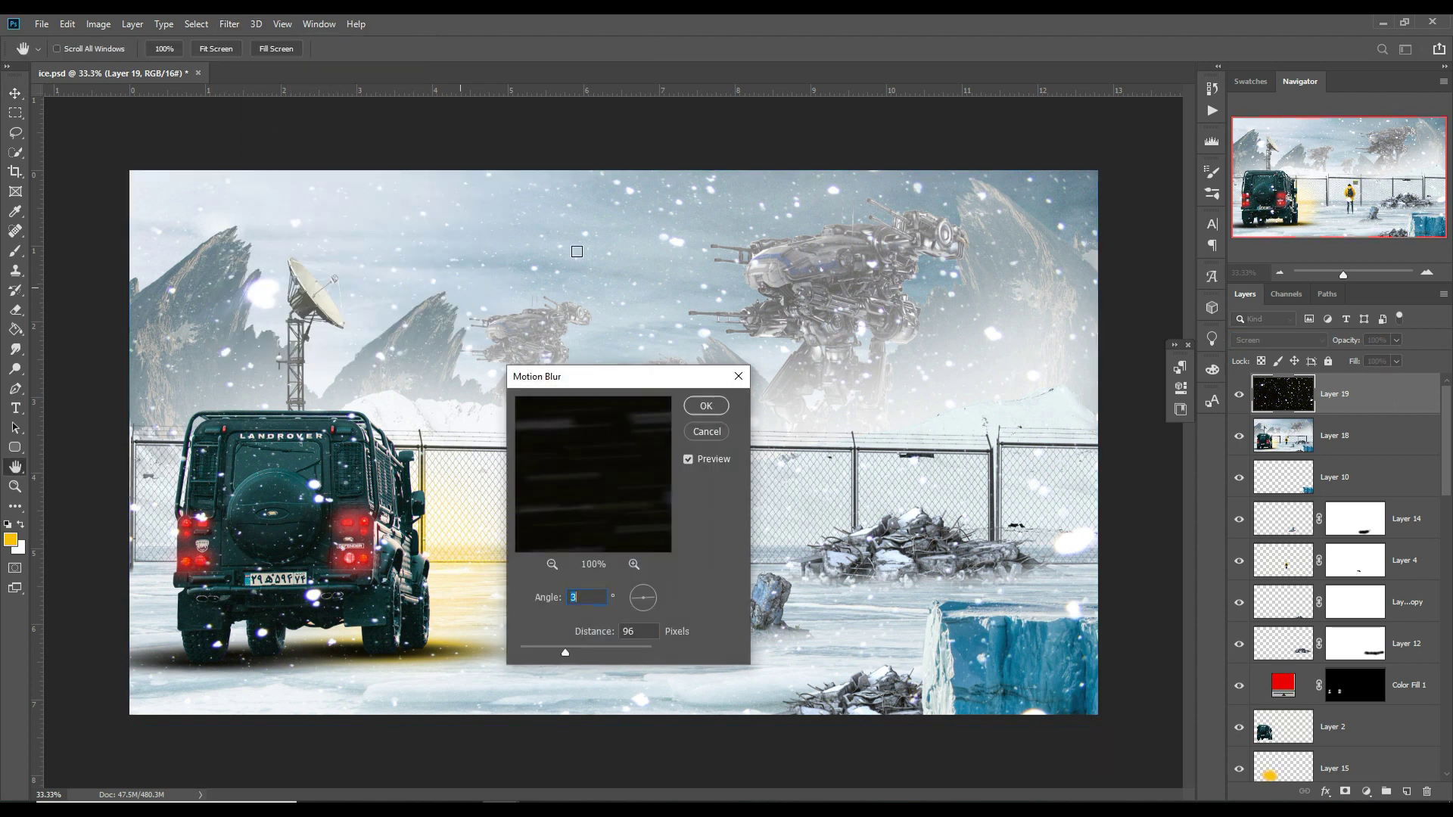
left_click_drag(656, 593, 653, 586)
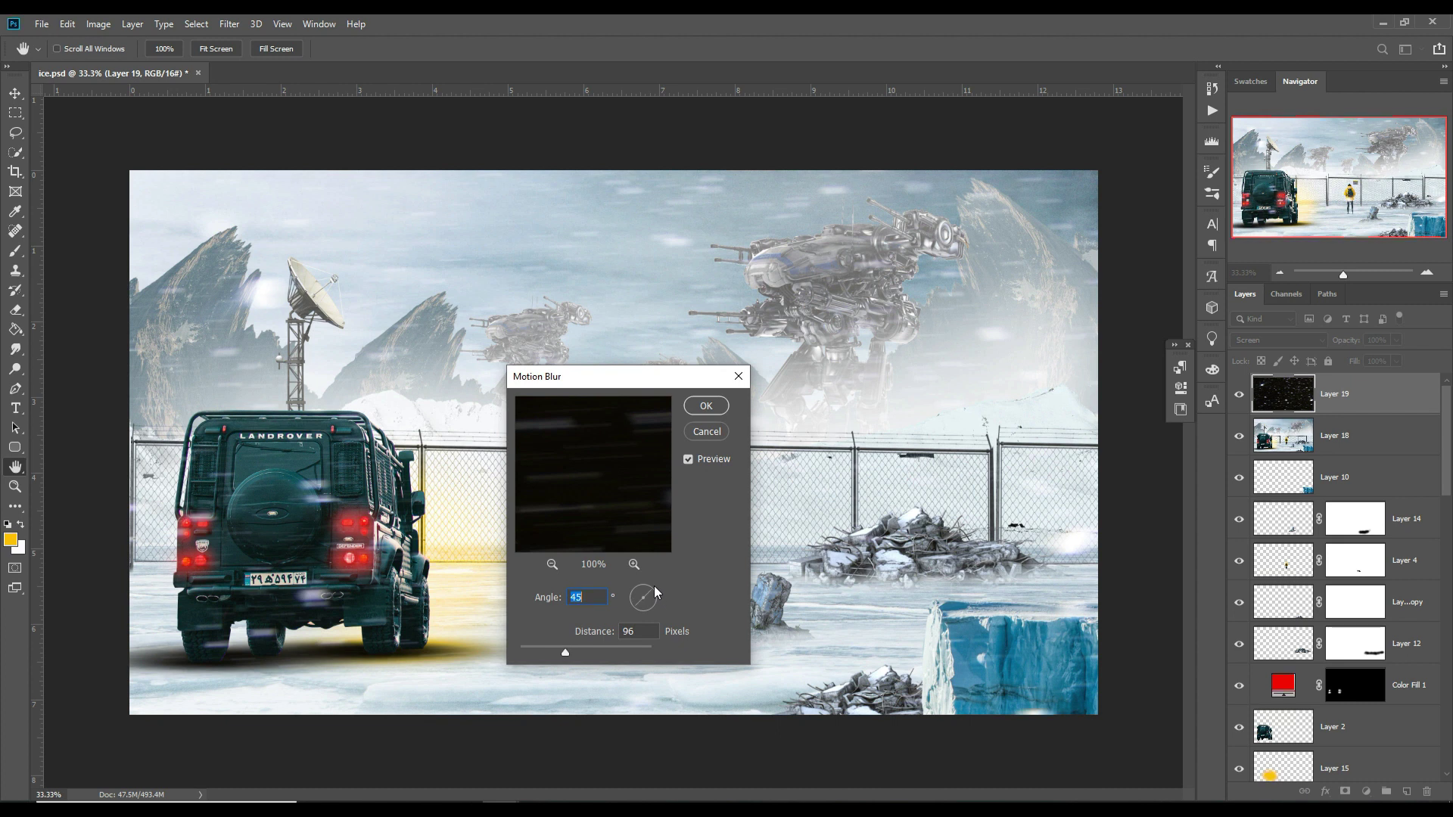
left_click_drag(565, 652, 538, 653)
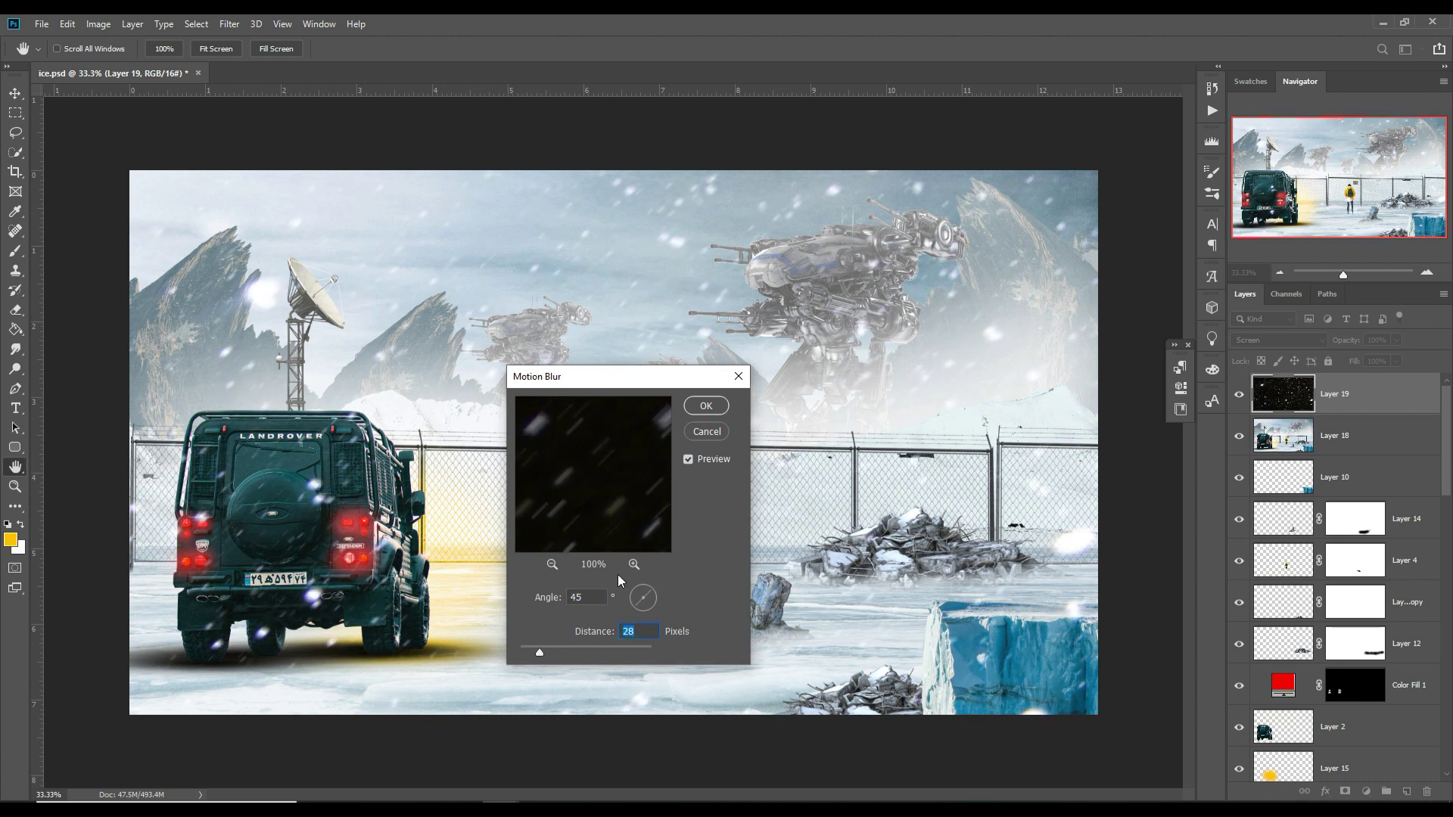
left_click(706, 406)
Step: Add an Exposure adjustment above Layer 6 with a negative exposure value
left_click(12, 96)
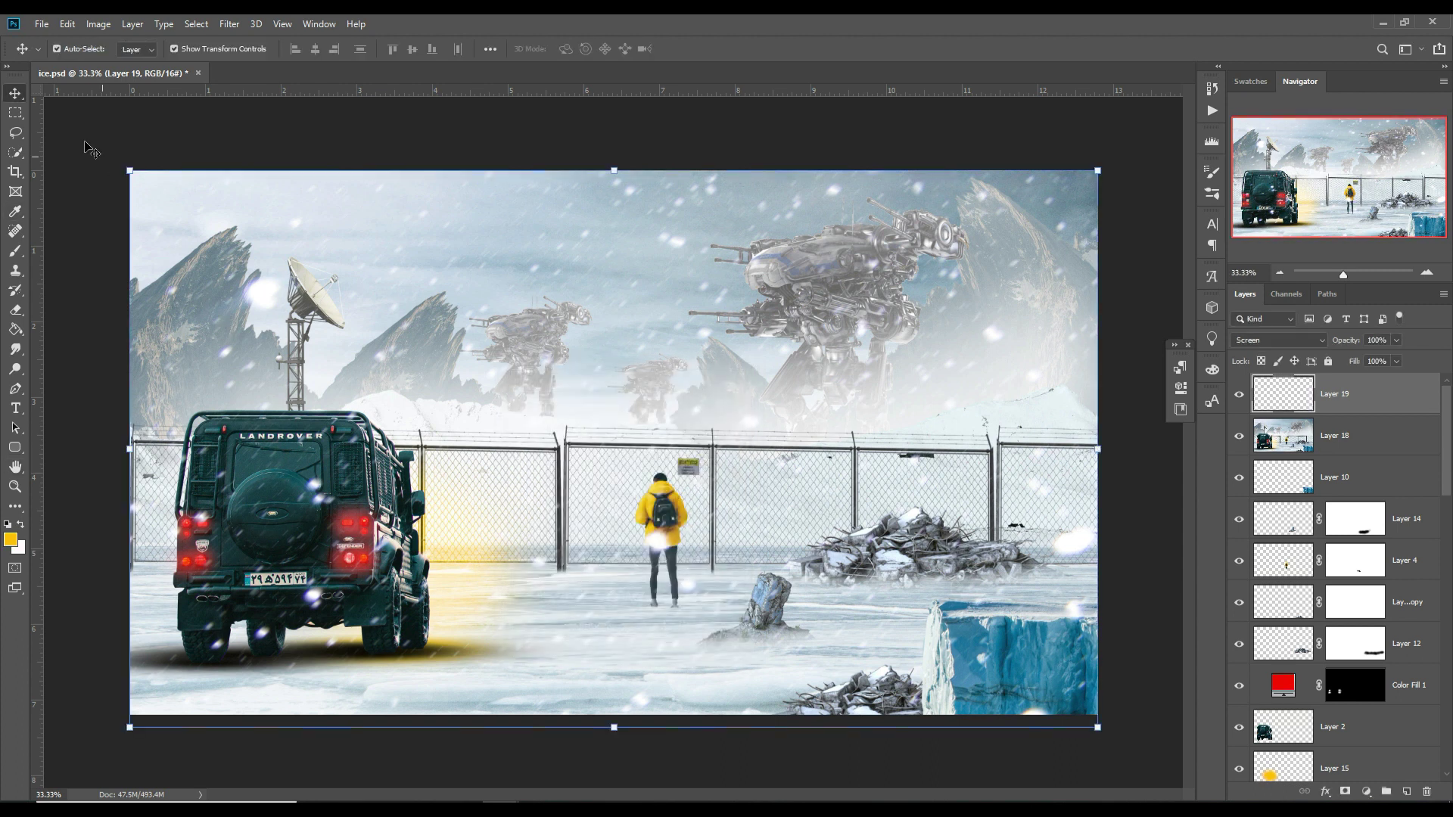
scroll(1339, 560, "down", 10)
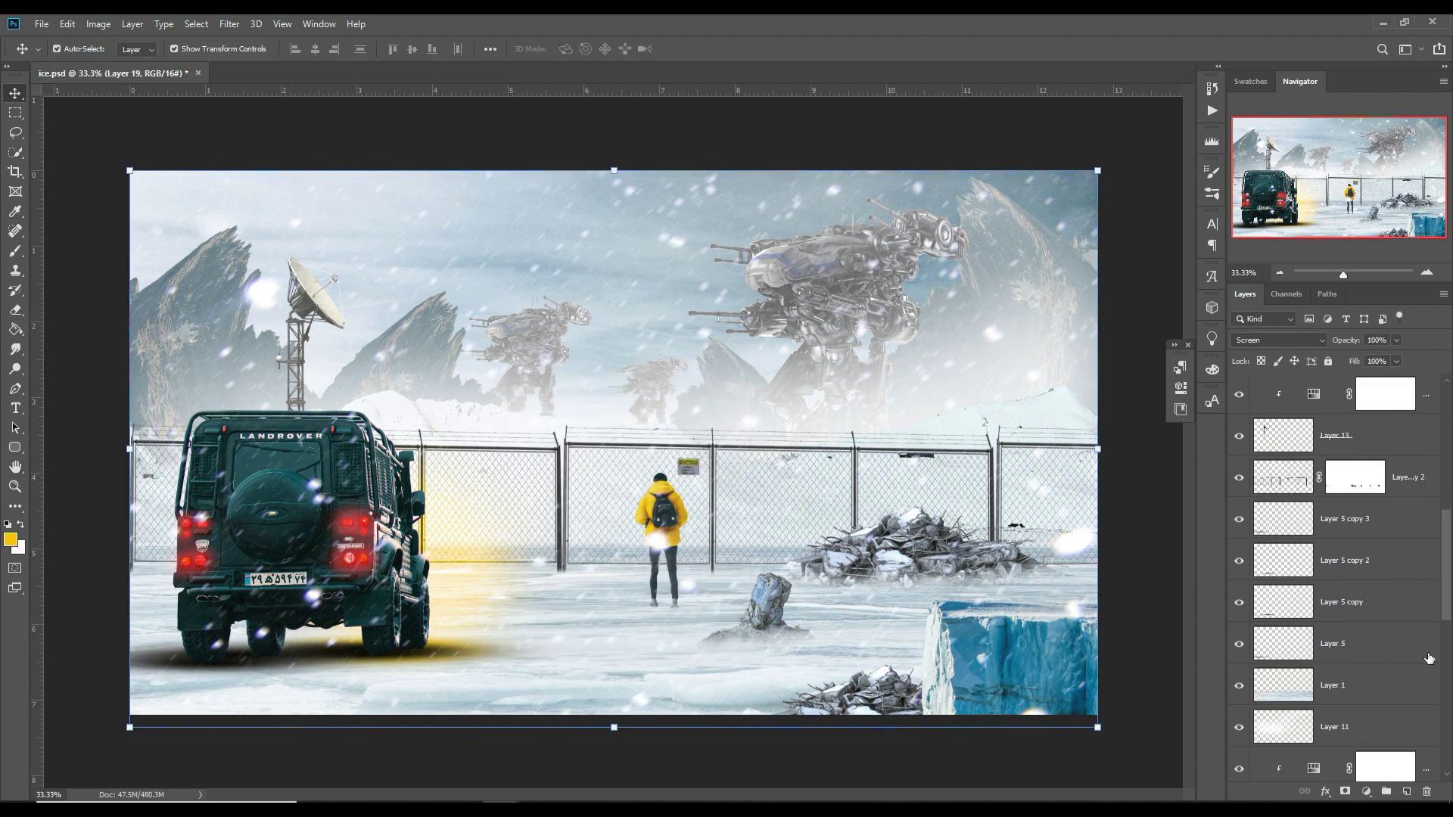
left_click(1341, 559)
left_click(1344, 645)
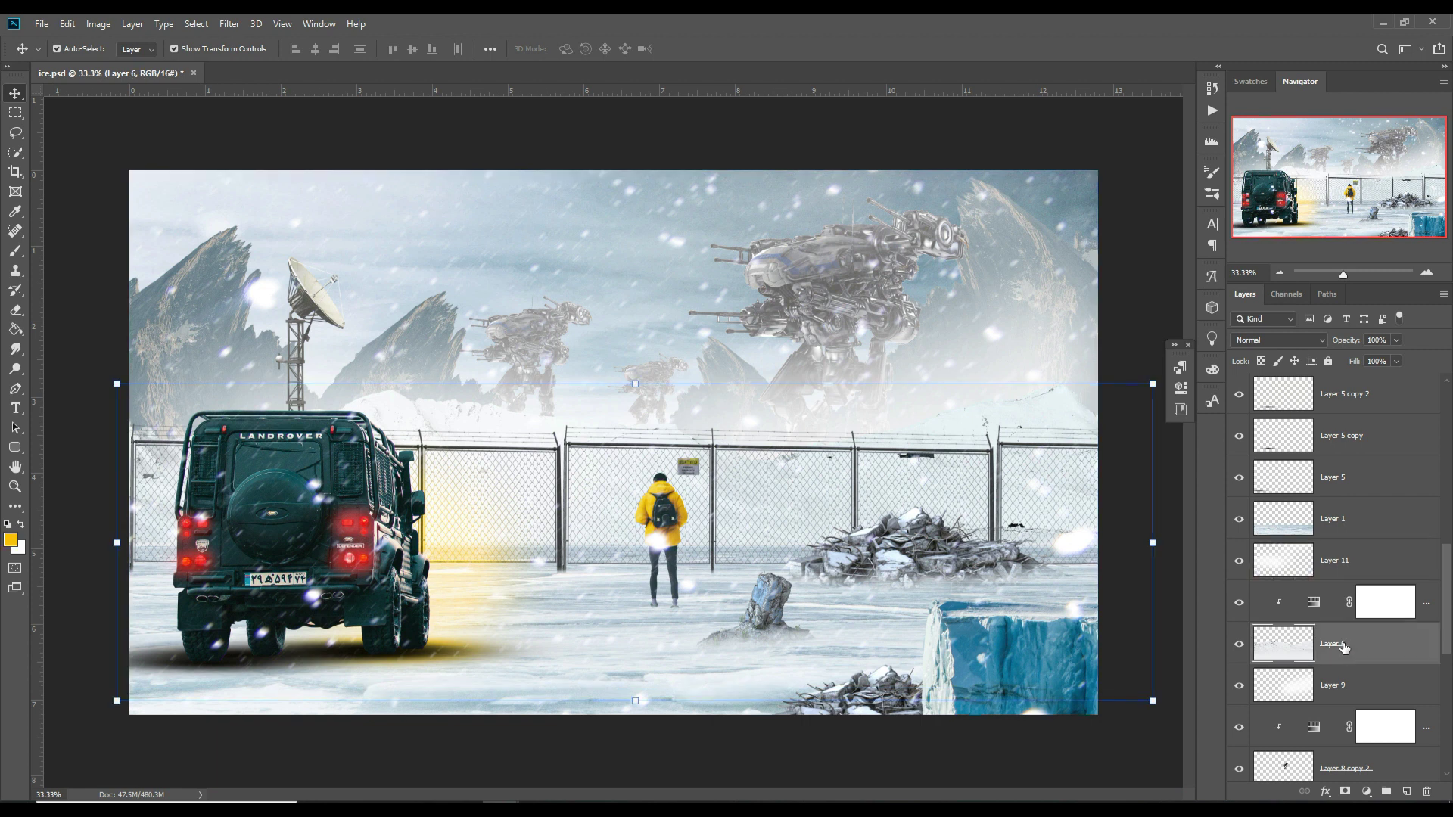
left_click(1366, 791)
left_click(1348, 615)
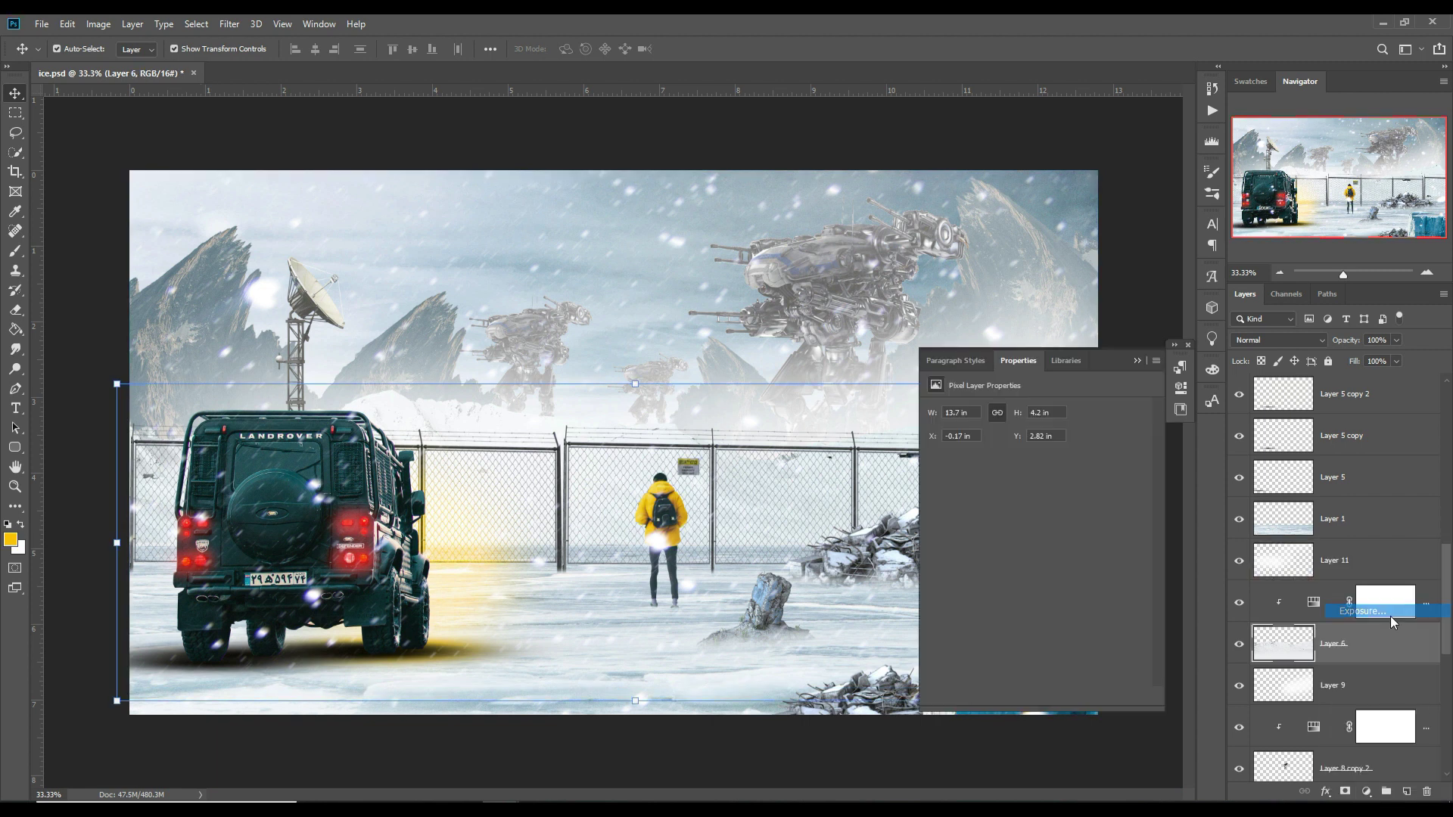
left_click_drag(1039, 448, 1026, 448)
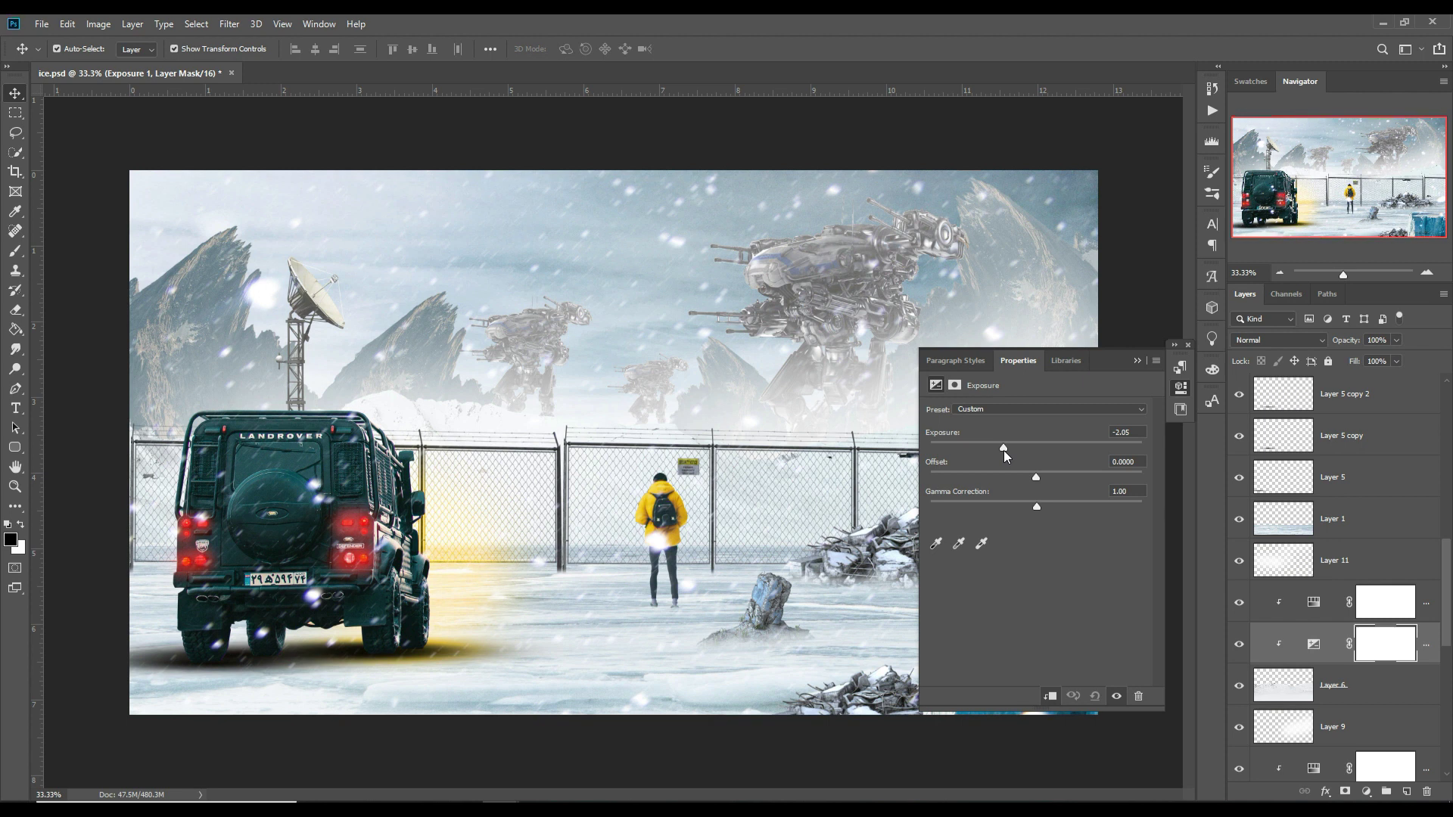
left_click_drag(1004, 451, 991, 460)
left_click(1138, 361)
Step: Delete Layer 18 from the layer stack
scroll(1424, 558, "up", 5)
scroll(1424, 559, "up", 4)
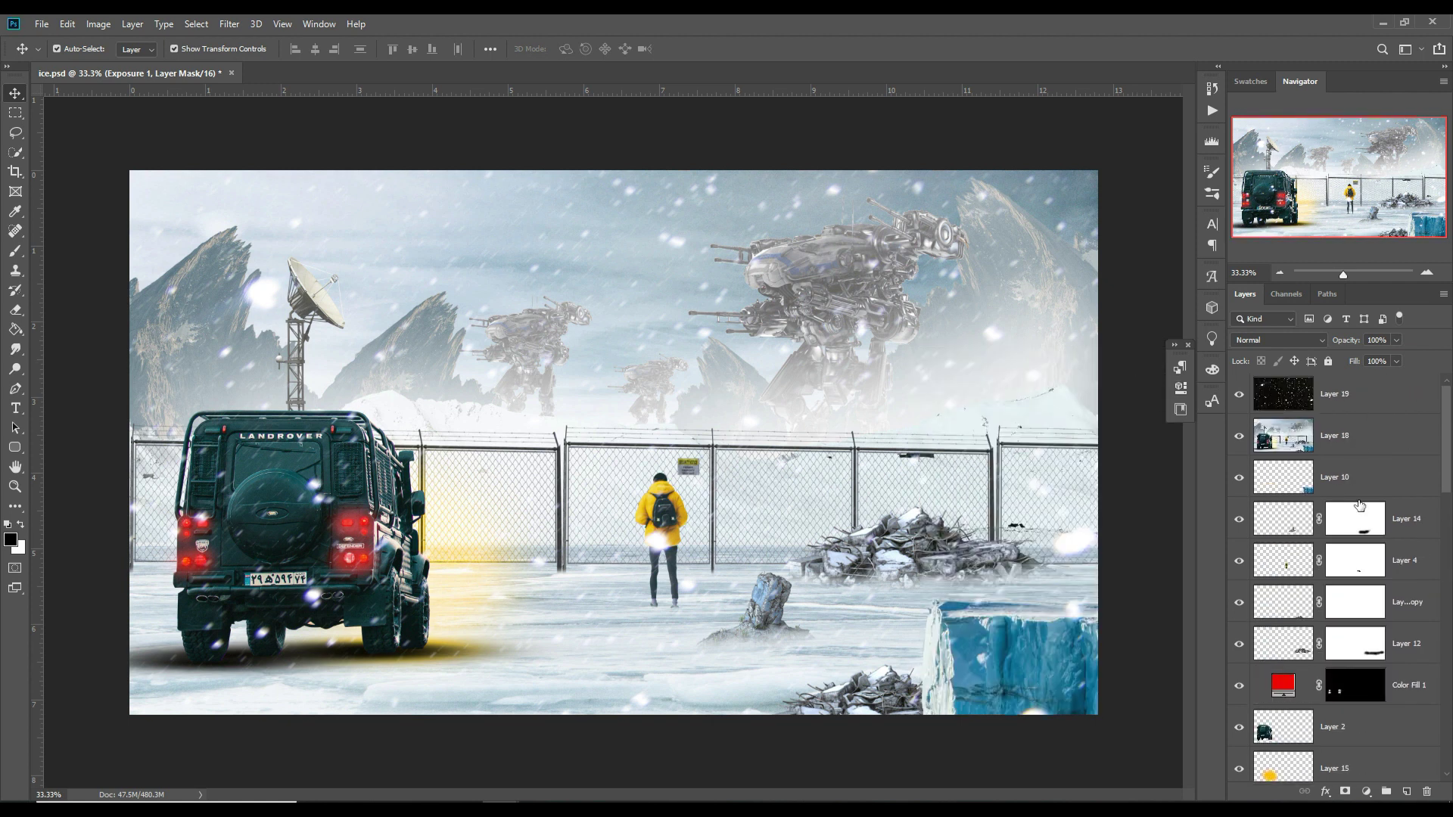
left_click(1362, 436)
key("Delete")
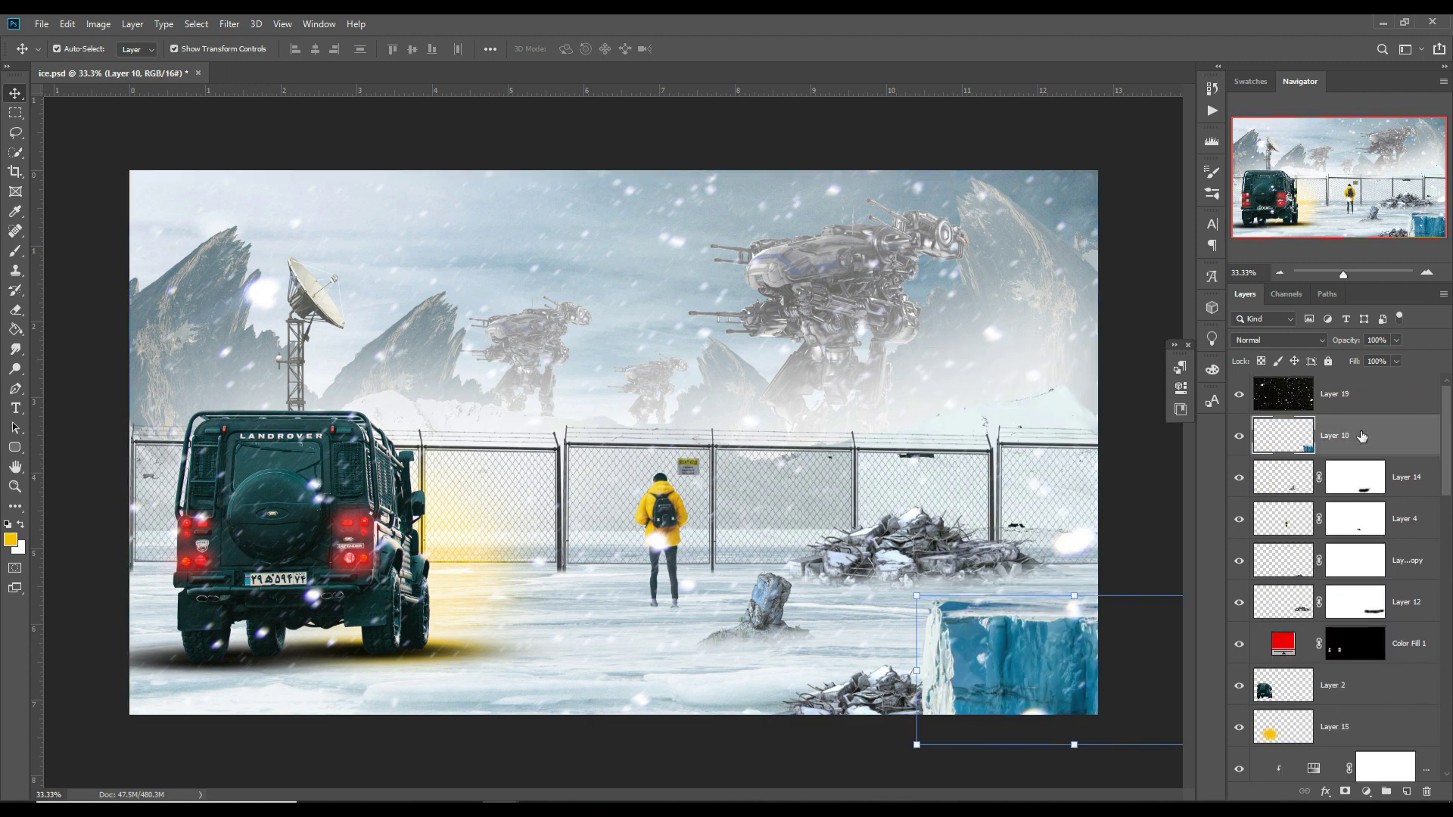
Step: Fine-tune the Exposure adjustment to about −0.71, then select the snow layer, Layer 19
scroll(1340, 568, "down", 3)
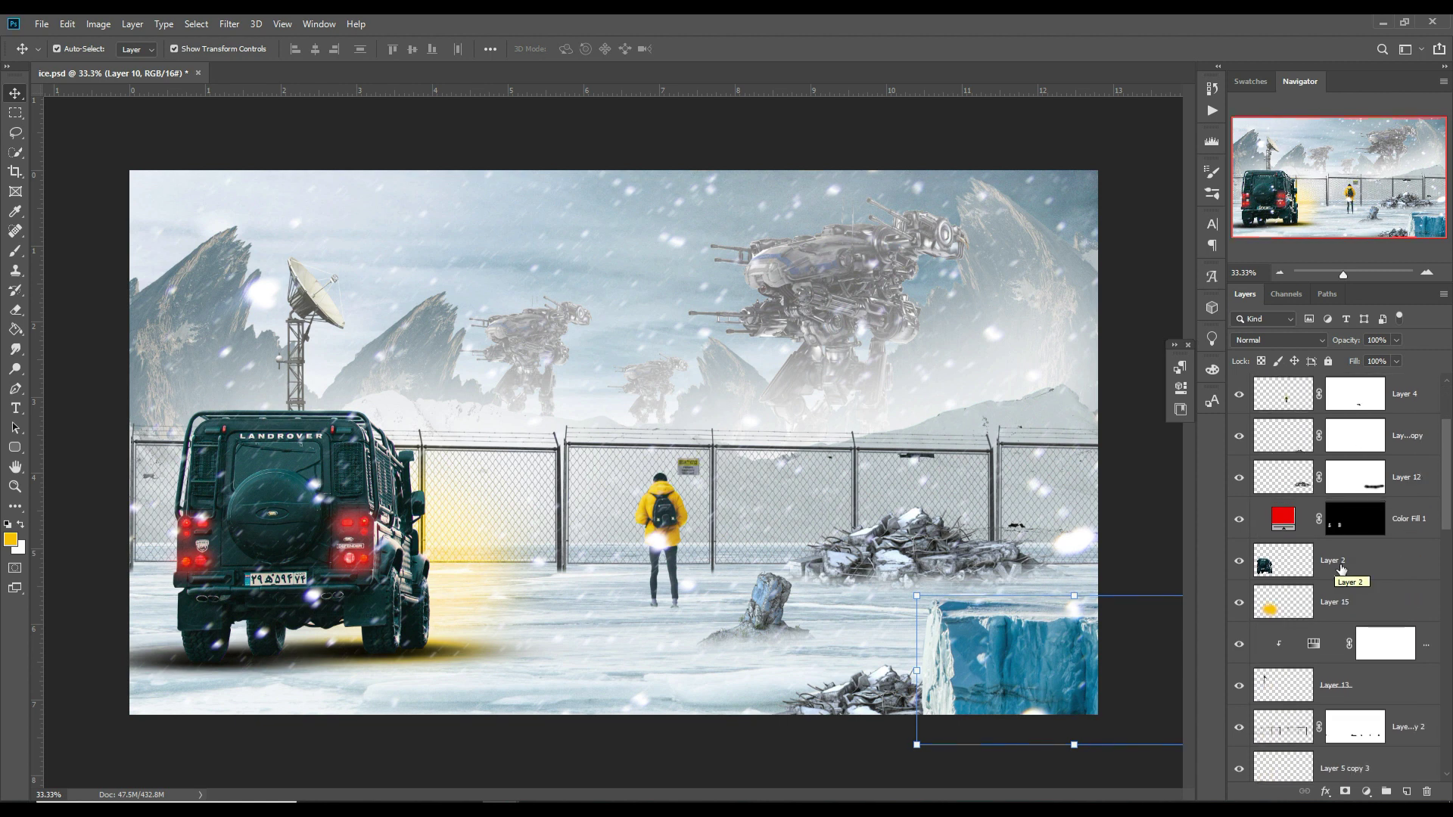
scroll(1341, 569, "down", 5)
scroll(1340, 568, "down", 4)
scroll(1332, 582, "down", 2)
double_click(1313, 605)
left_click_drag(1031, 446, 1024, 448)
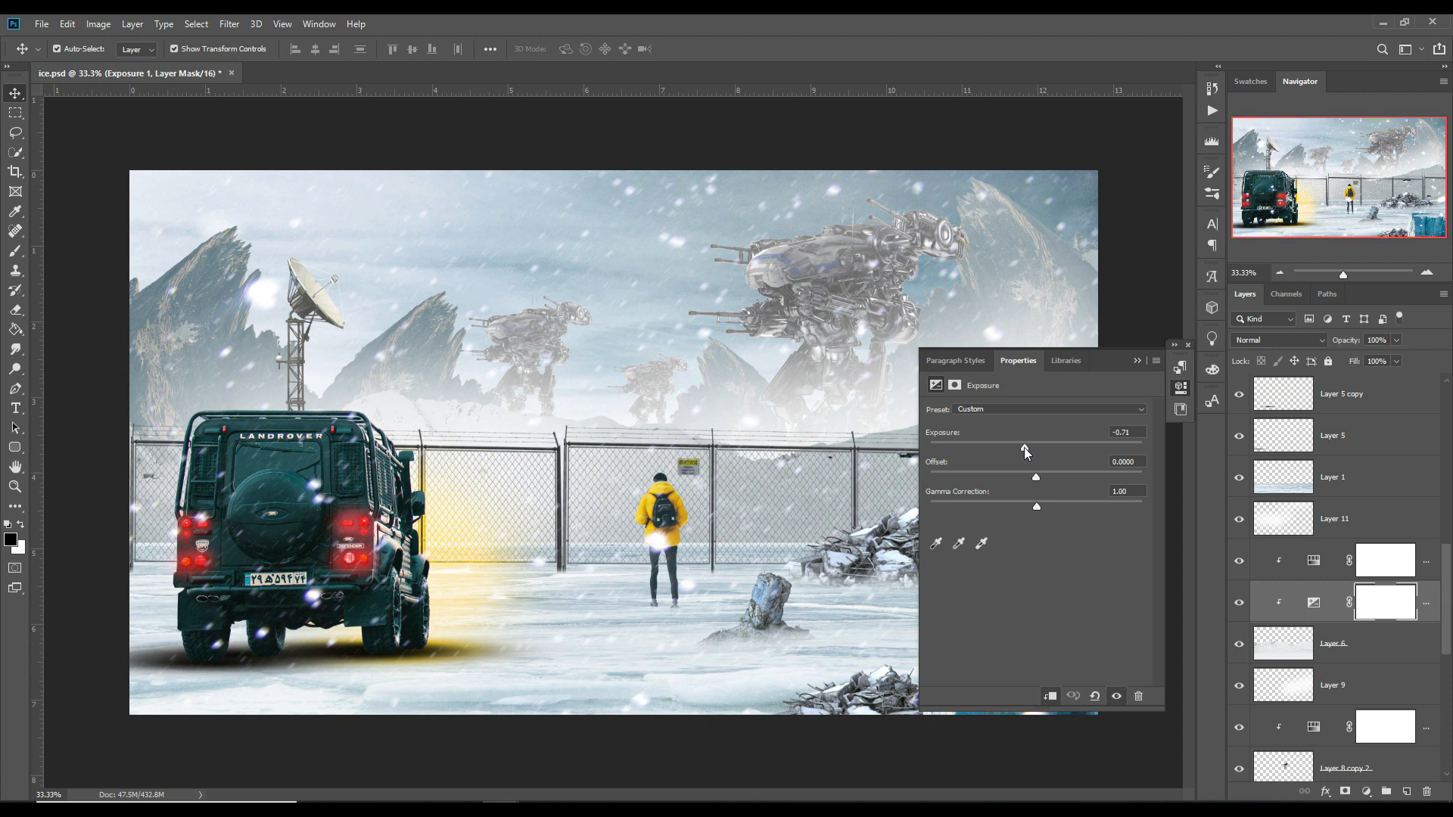
left_click(1137, 361)
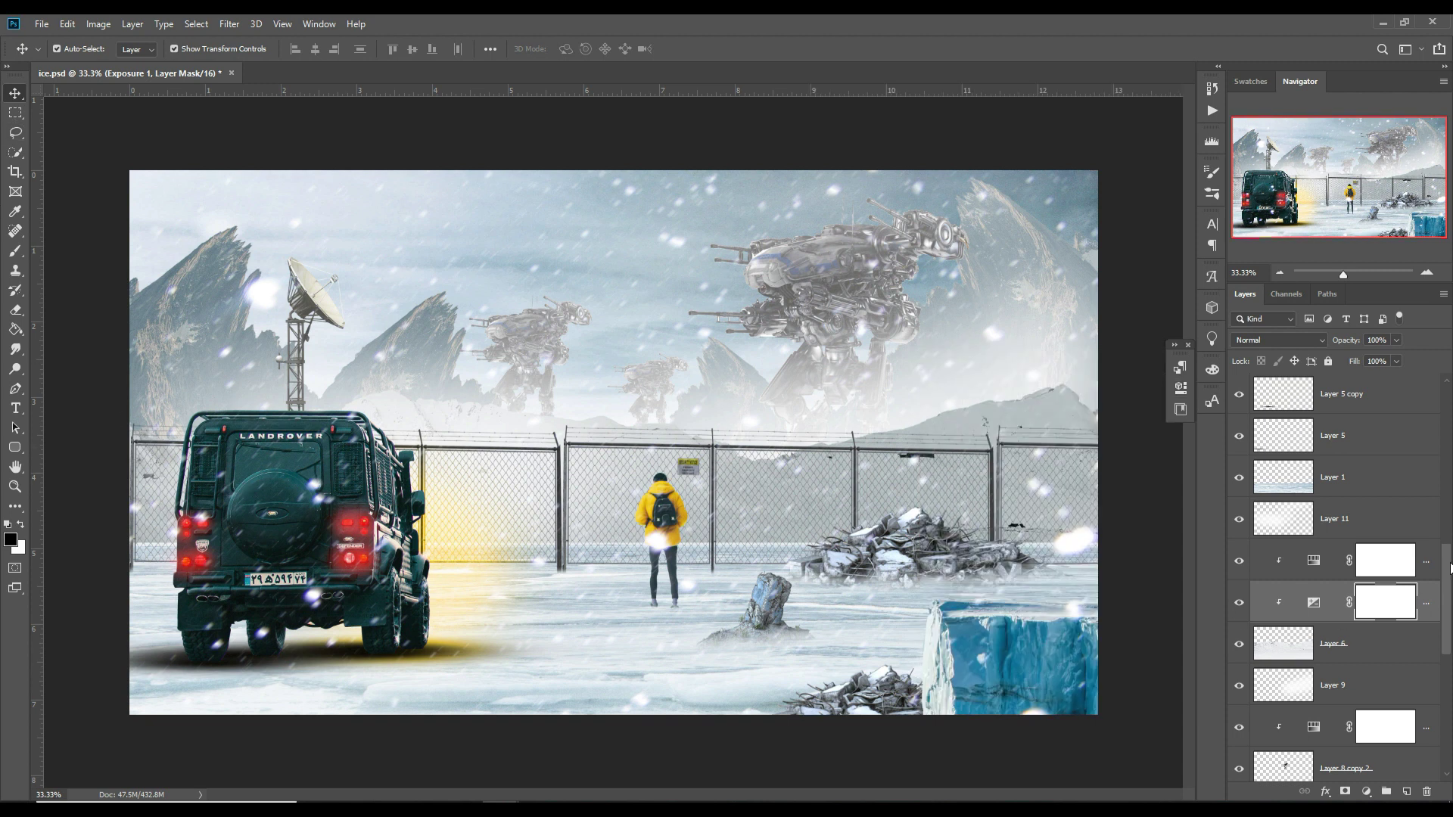
left_click_drag(1450, 568, 1450, 416)
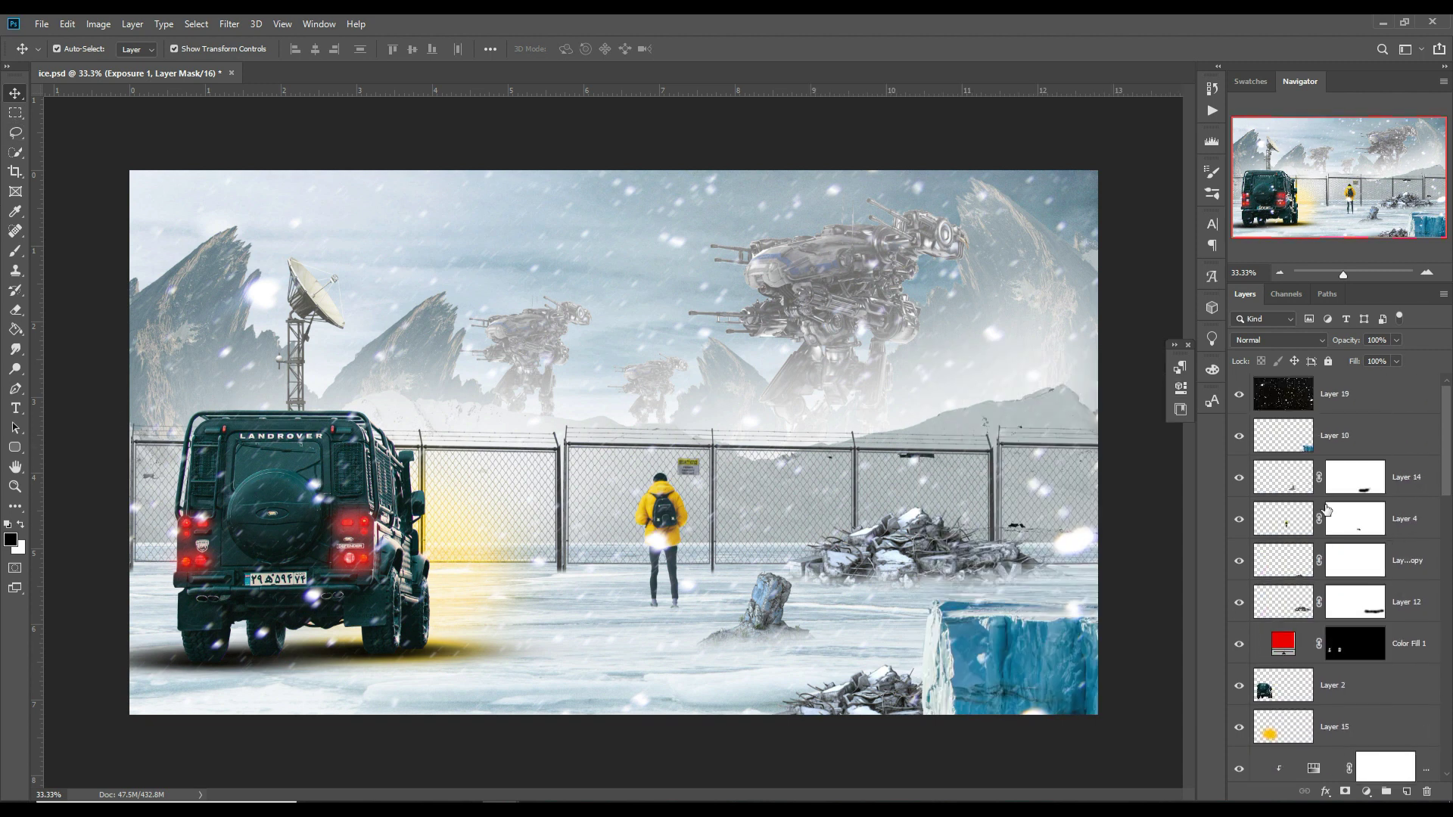
left_click(1374, 400)
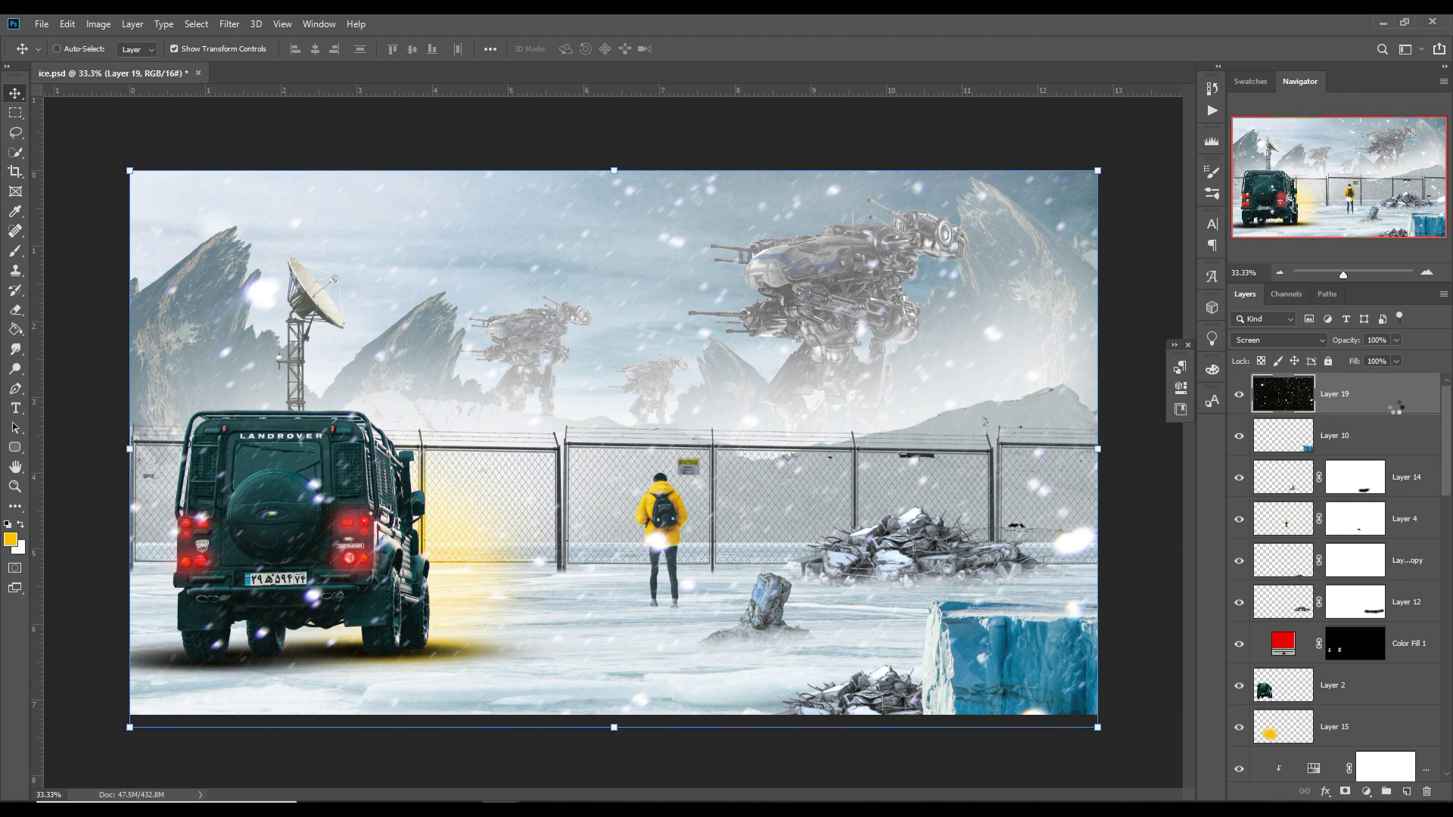
Step: Merge all visible layers into new Layer 20 and convert it to a Smart Object
key("shift+ctrl+alt+e")
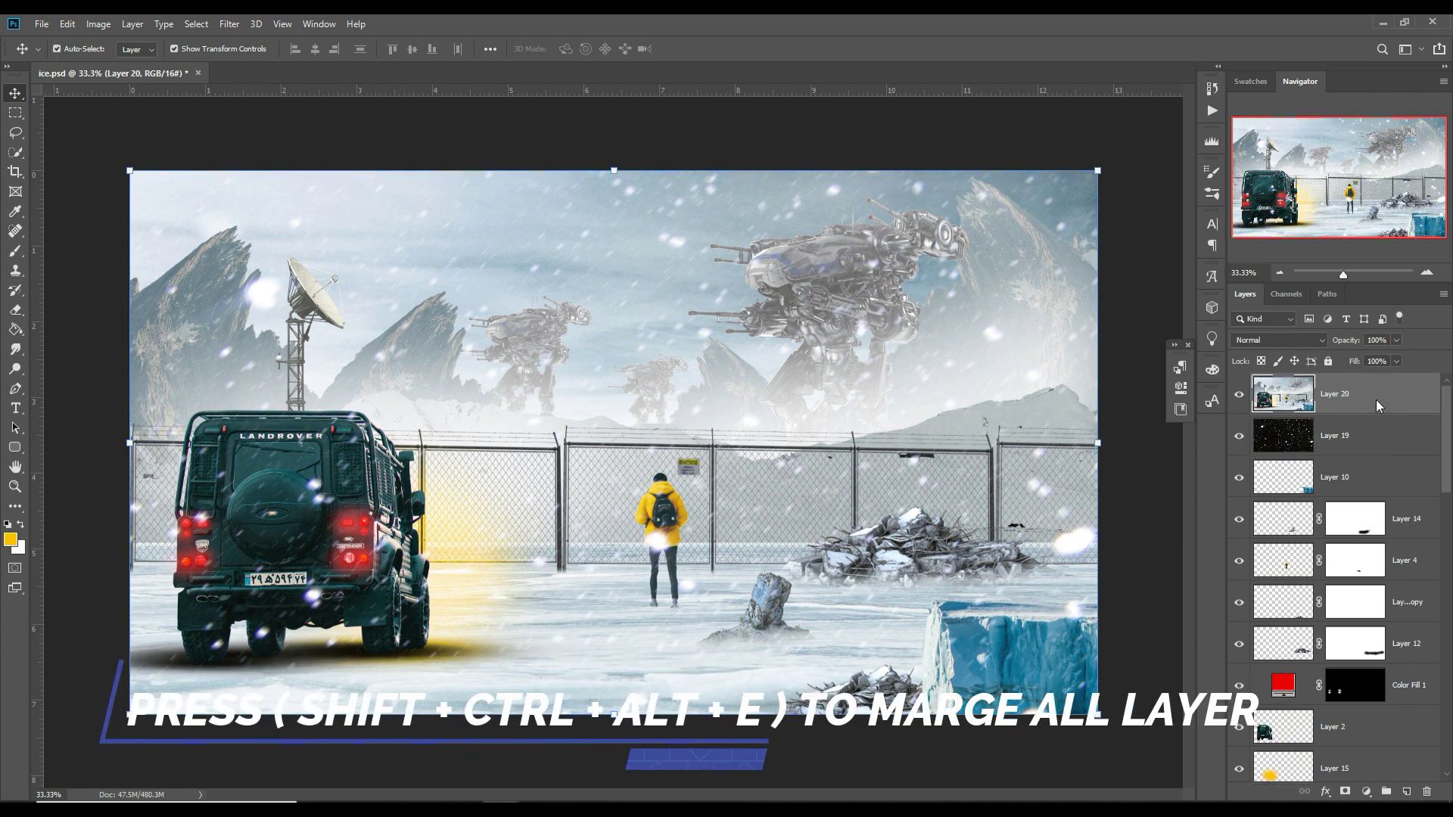
right_click(1376, 400)
left_click(1243, 375)
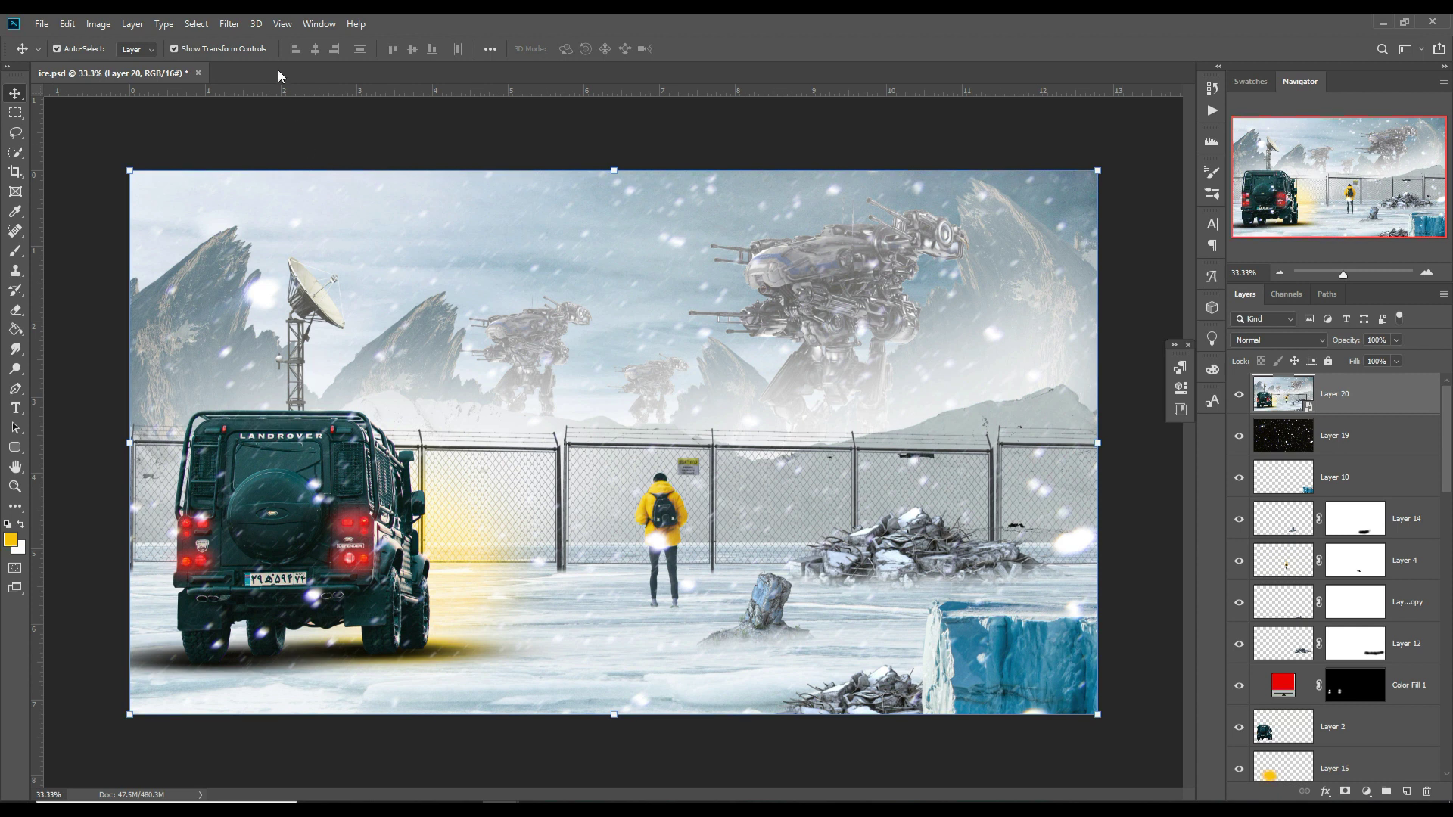
Step: In Camera Raw, set exposure -0.70, temperature -6, and raise highlights, whites and saturation
left_click(230, 23)
left_click(302, 114)
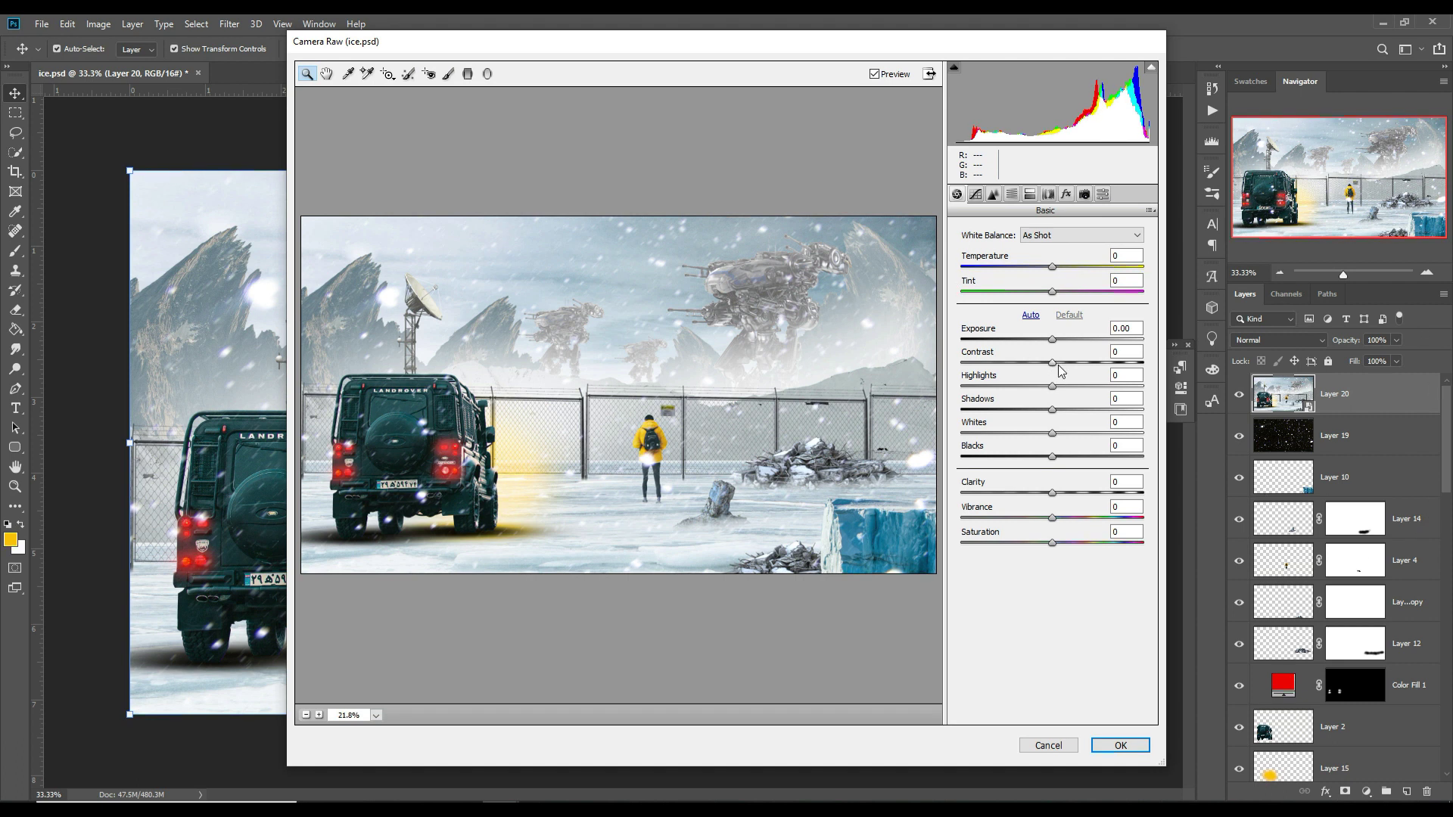
left_click_drag(1052, 340, 1039, 340)
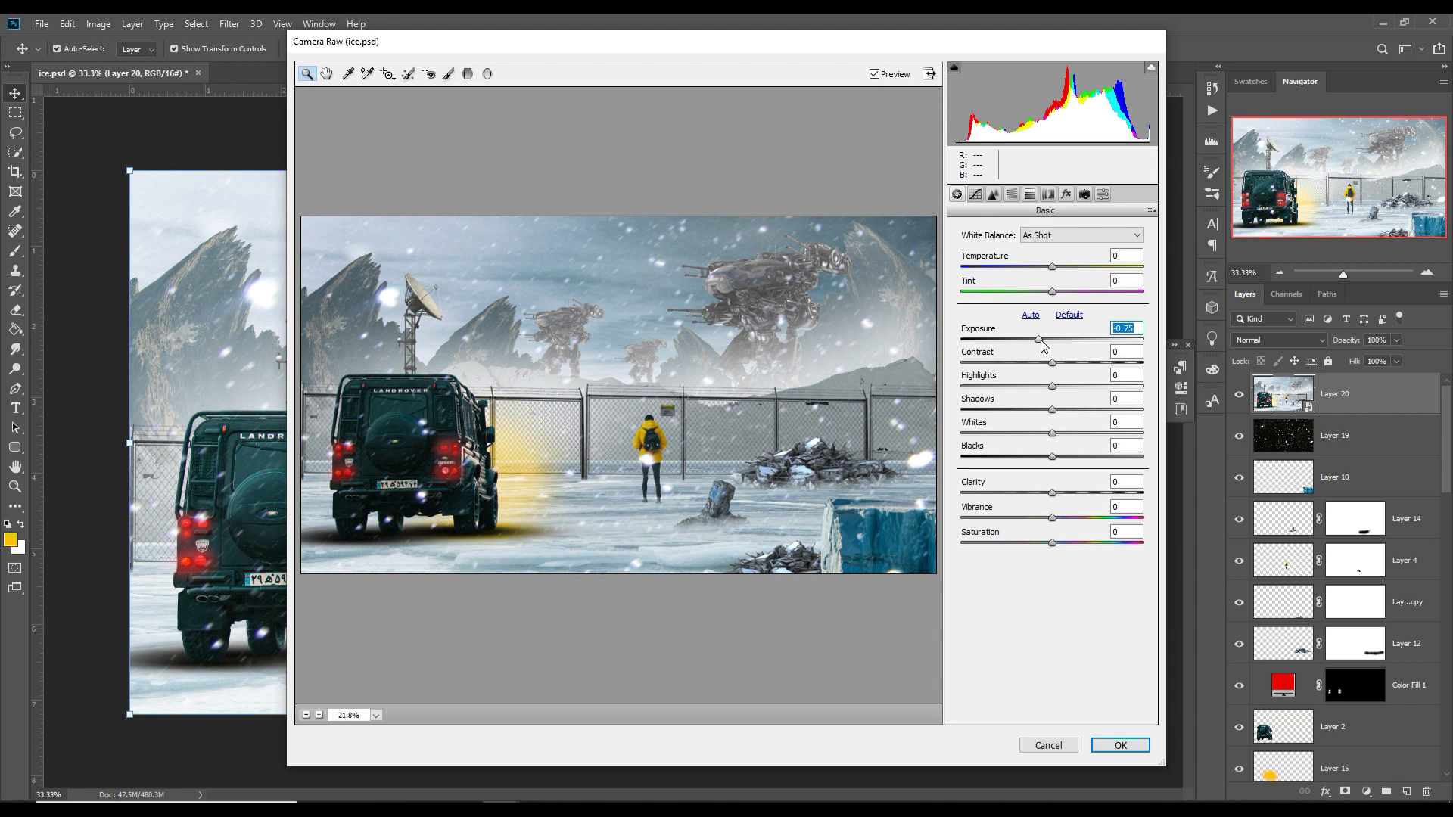
left_click_drag(1042, 339, 1044, 339)
left_click_drag(1052, 267, 1046, 266)
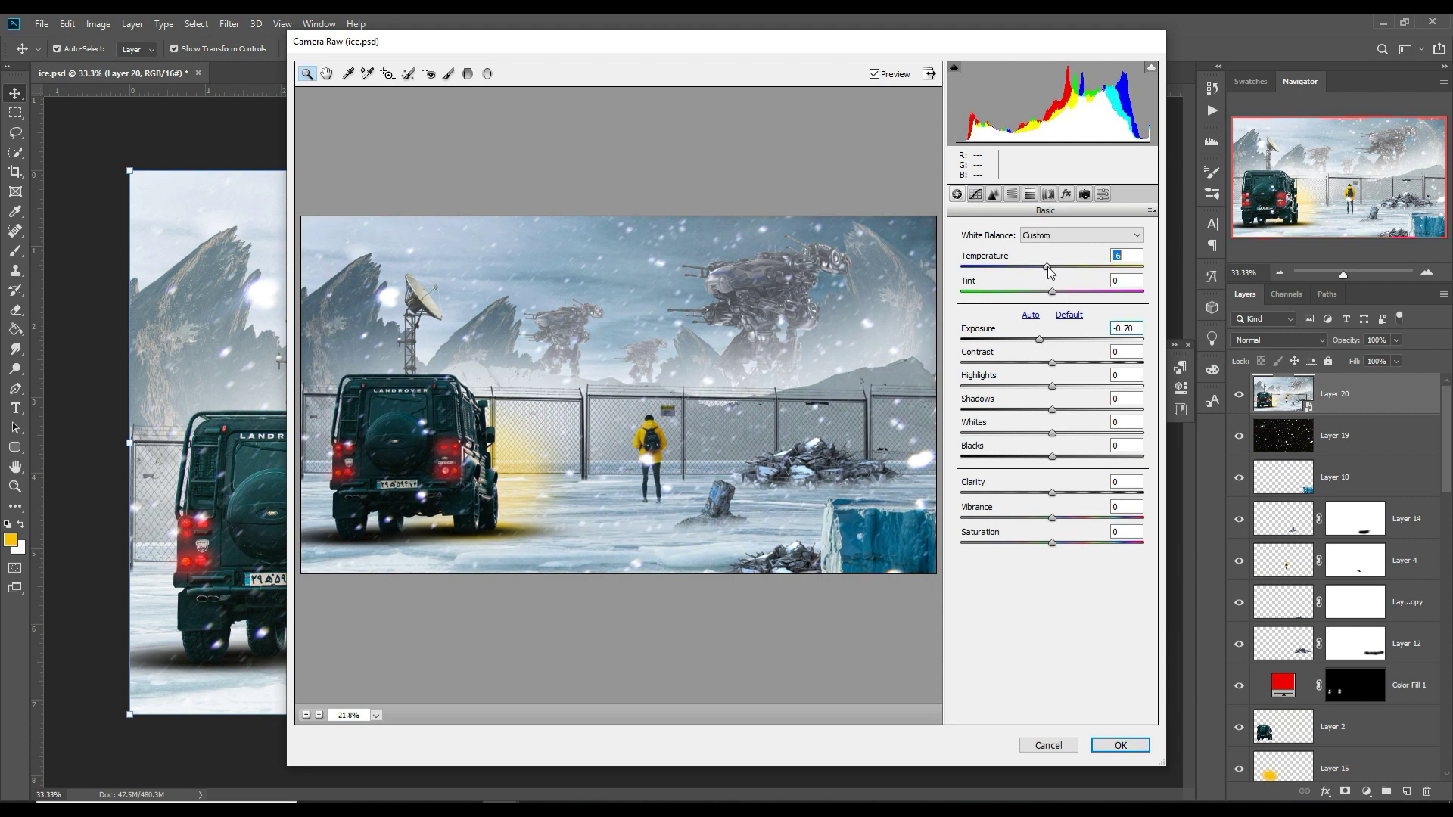
mouse_move(1052, 387)
left_mouse_down()
mouse_move(1035, 409)
mouse_move(1040, 457)
mouse_move(1062, 433)
left_mouse_up()
left_click_drag(1052, 542, 1072, 552)
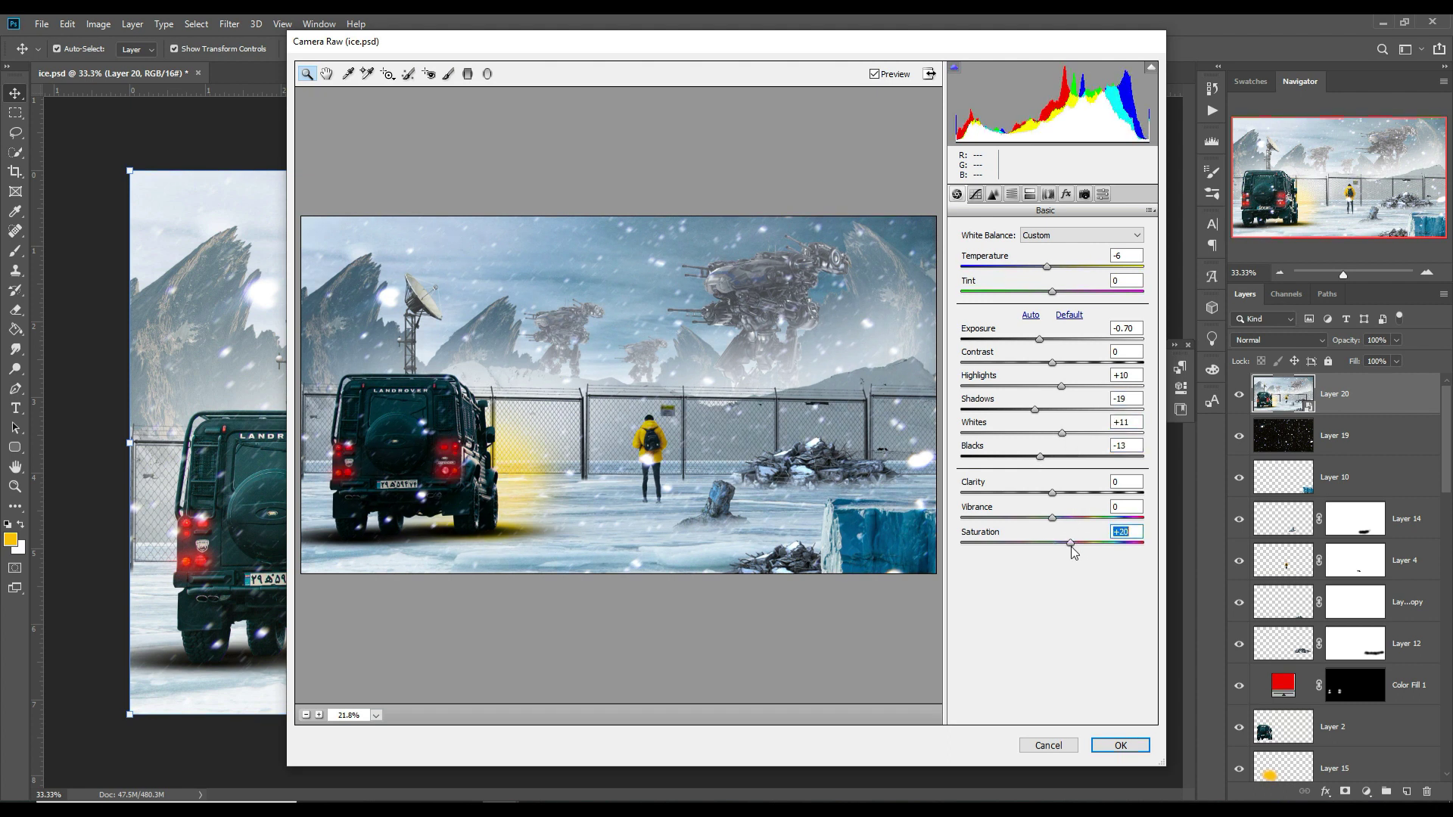
Step: Adjust the tone curve (darks -11), sharpen amount 61, add a -27 vignette, and apply
left_click(976, 194)
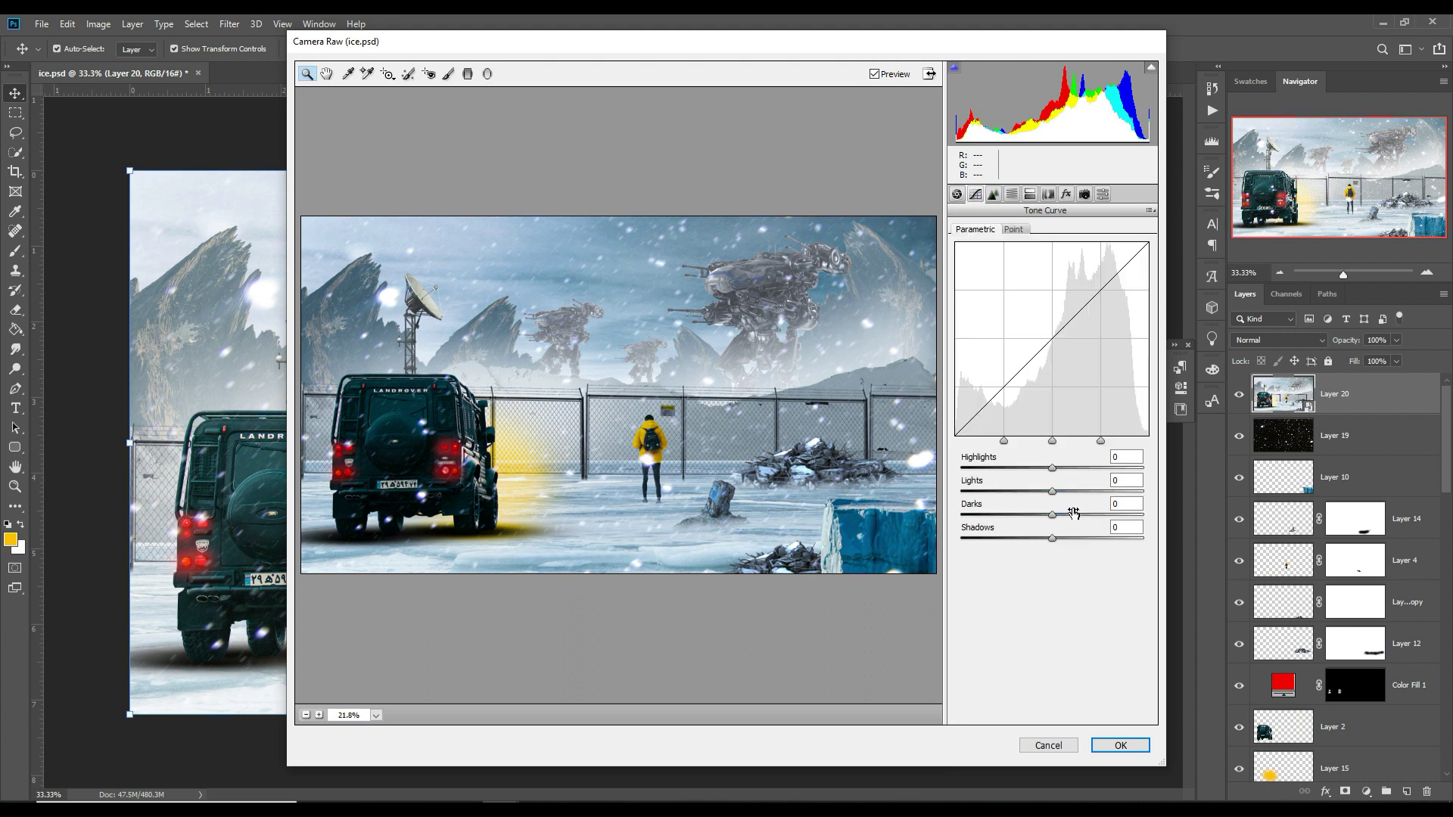
left_click_drag(1054, 468, 1043, 515)
left_click(1052, 538)
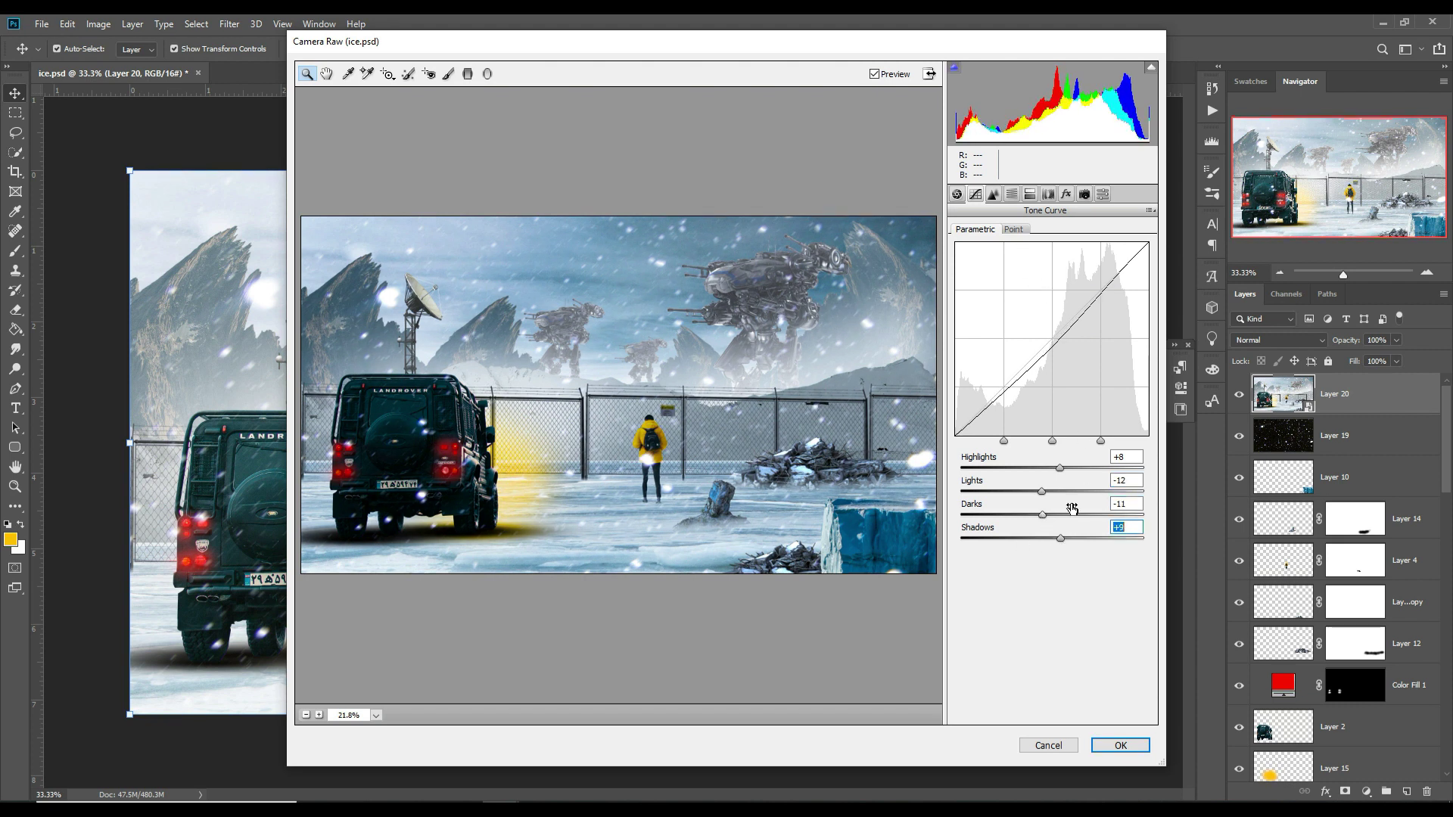
left_click(993, 194)
left_click_drag(962, 255, 1036, 254)
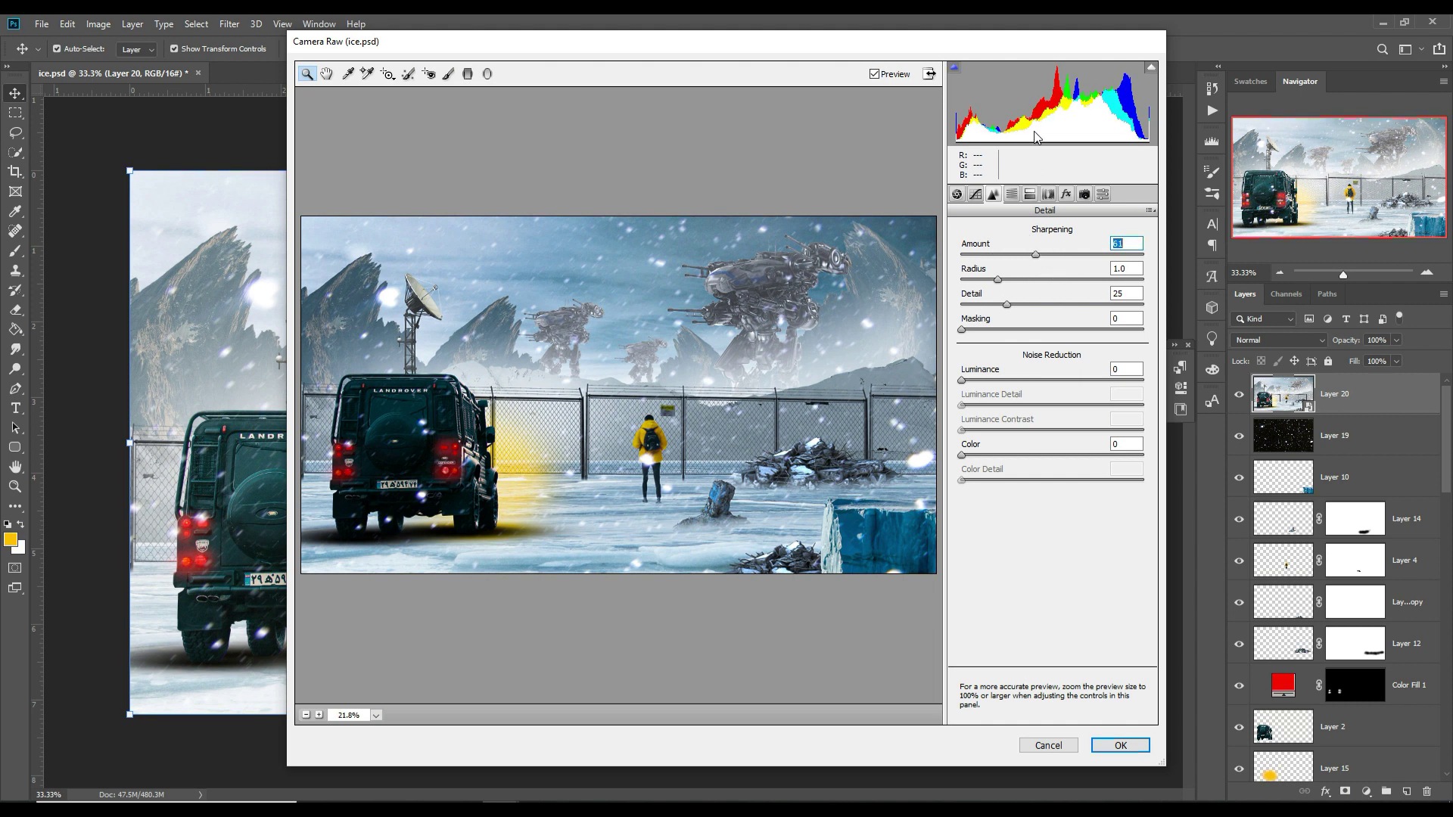
left_click(1065, 194)
left_click_drag(1051, 391, 1028, 390)
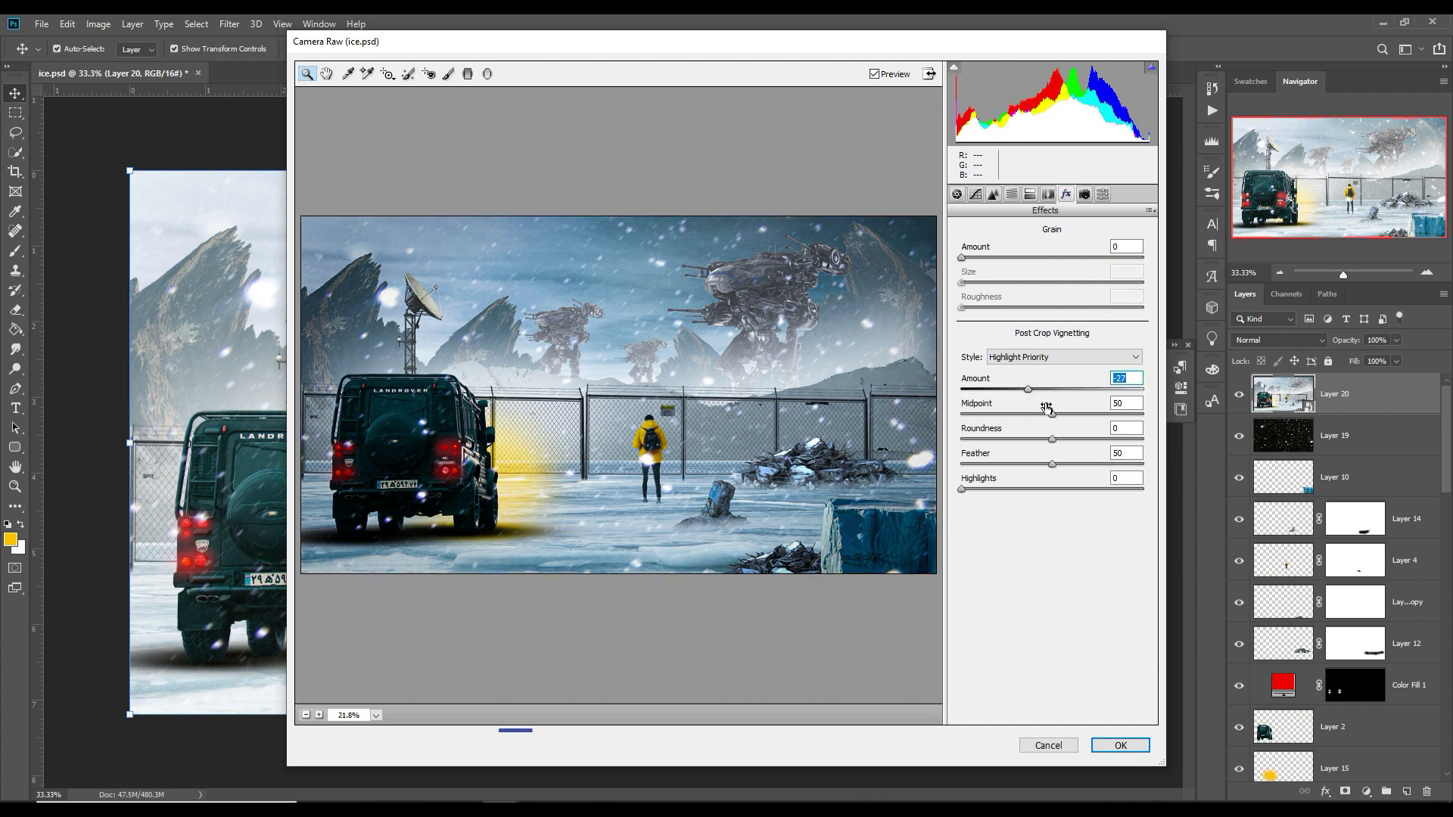
left_click(1119, 745)
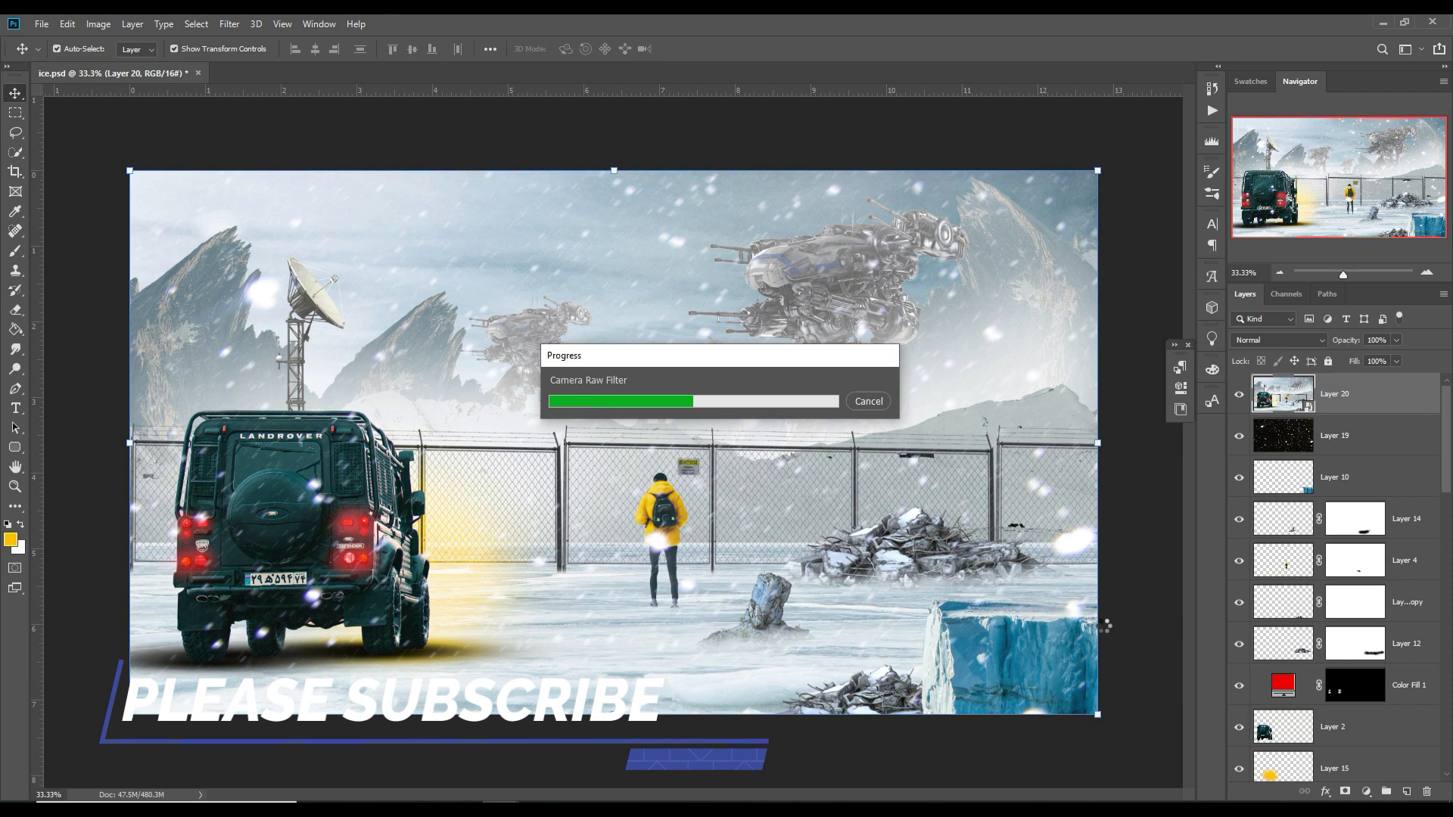